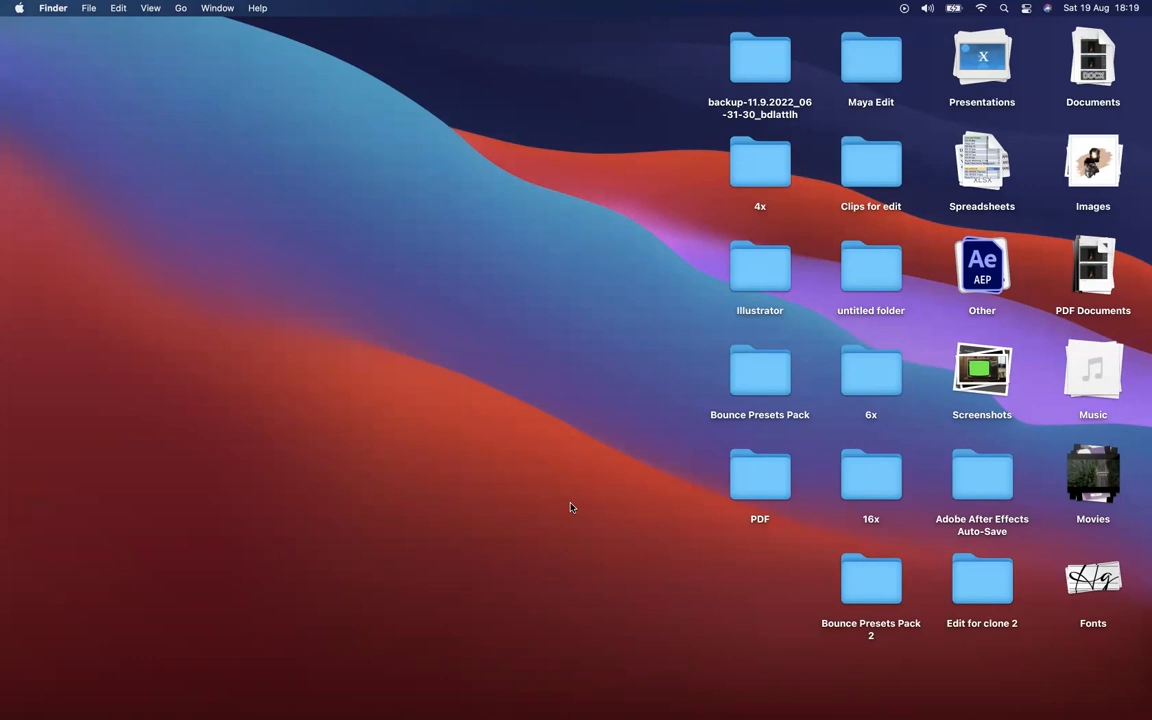
Switch to Illustrator and open 3d.ai from the recent files
mouse_move(370, 715)
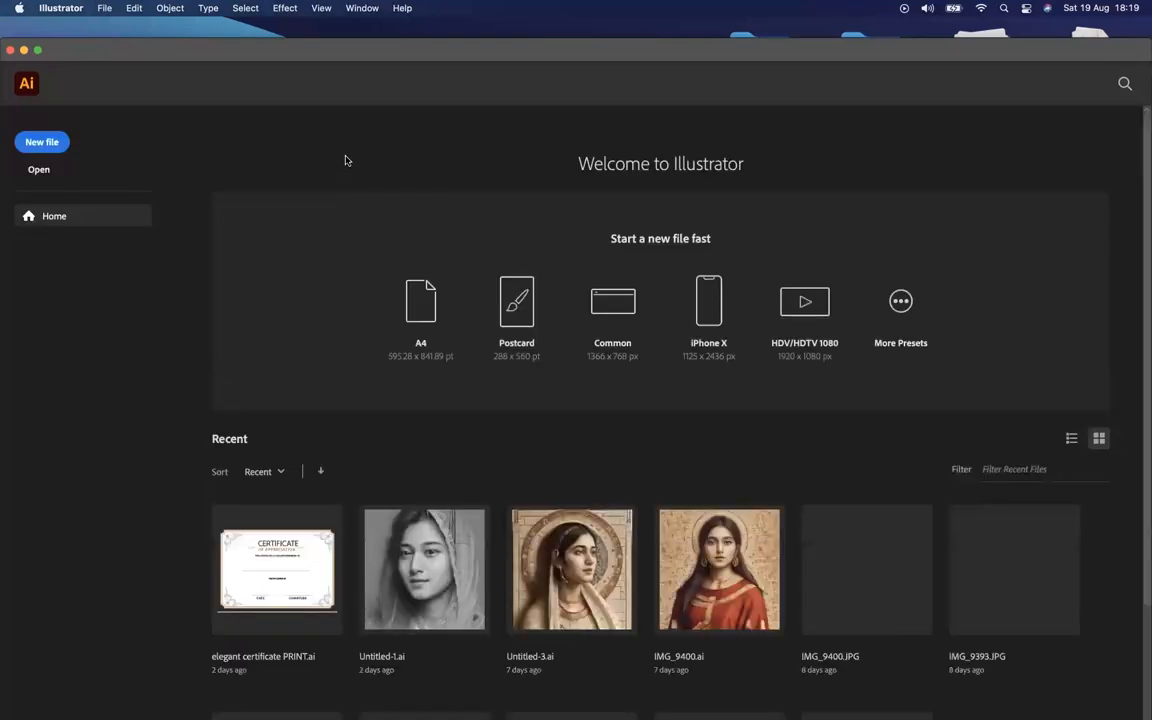
scroll(346, 160, down, 3)
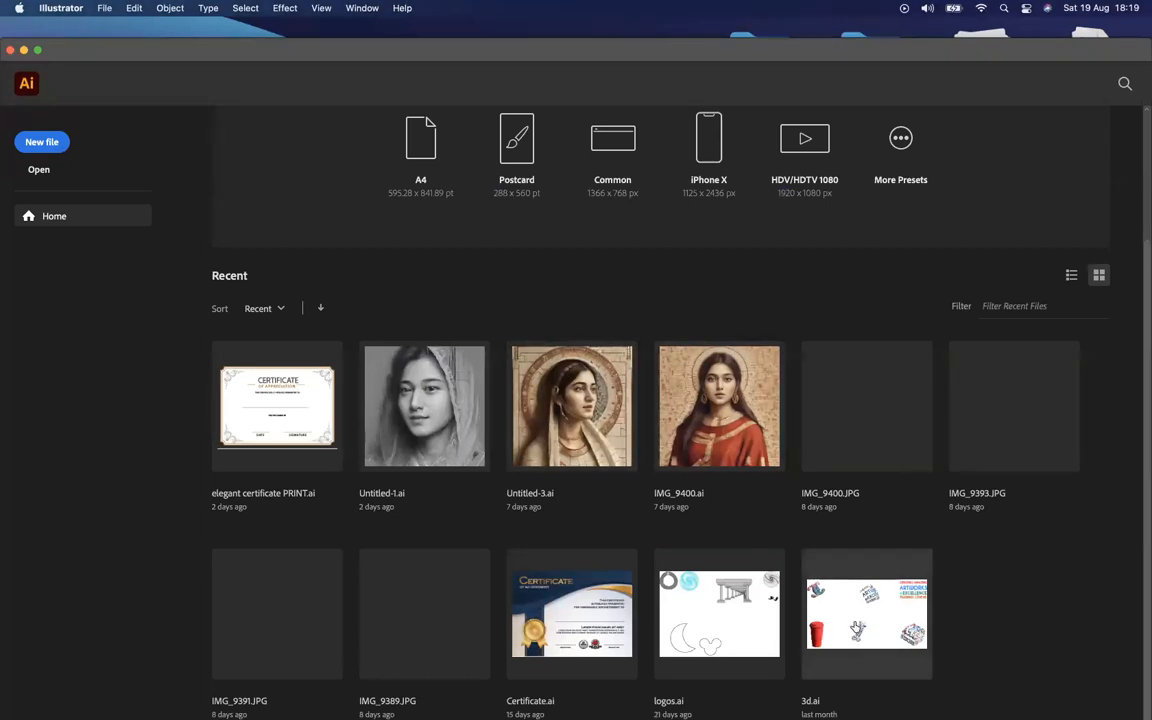
click(840, 552)
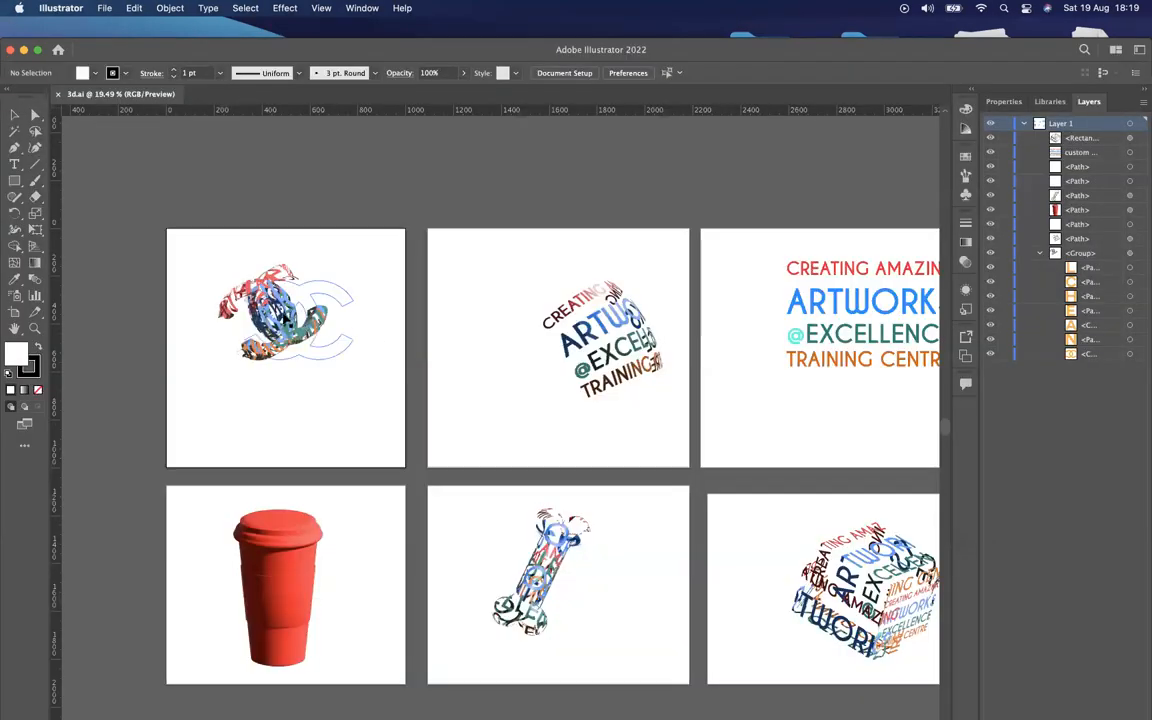
Move the 3D CHANEL logo group slightly to the right on the first artboard and rotate it in 3D
click(270, 305)
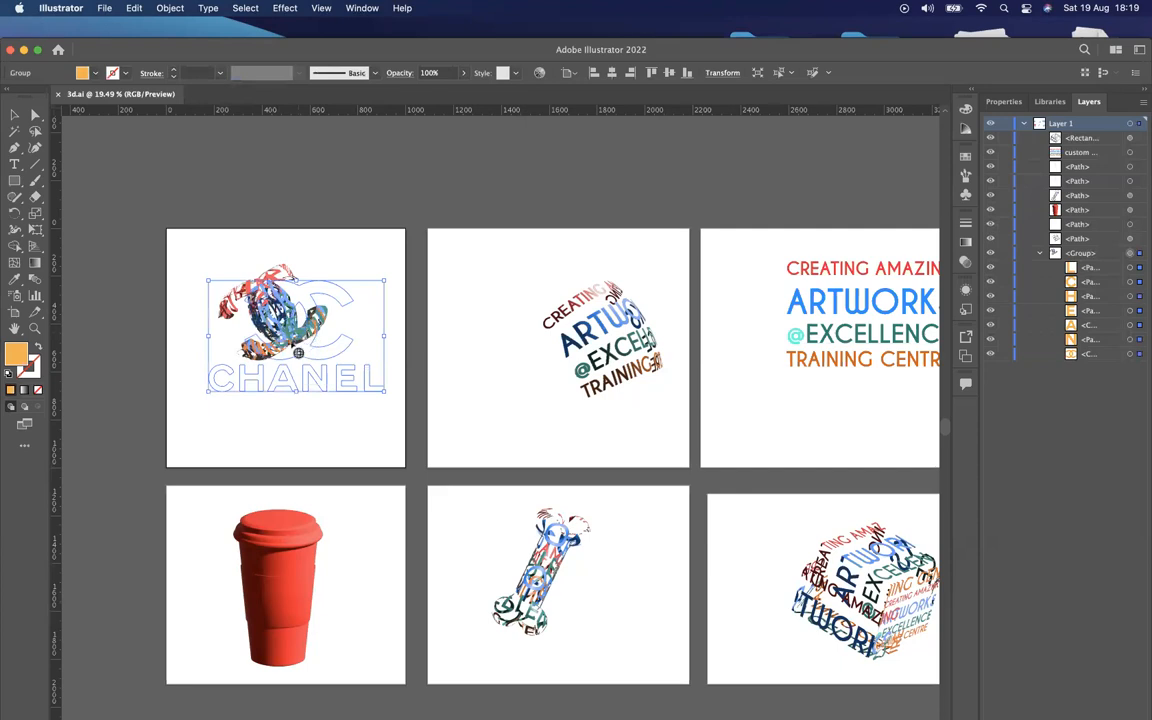
drag(291, 344, 308, 335)
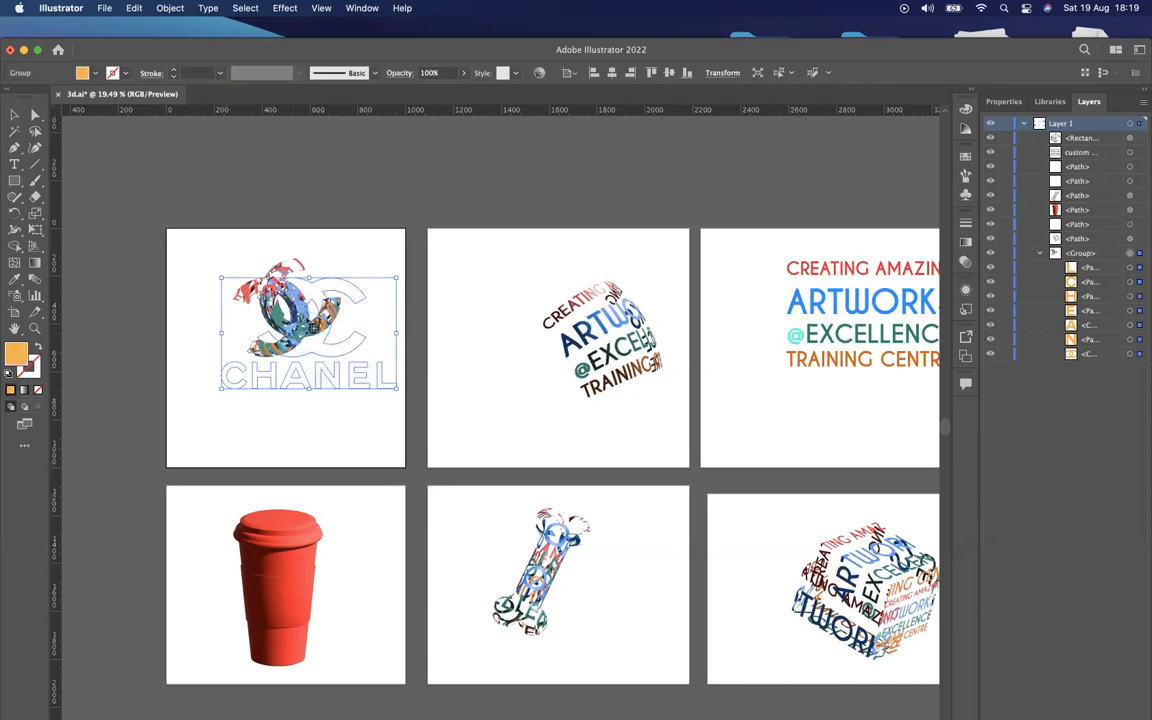
drag(314, 331, 324, 334)
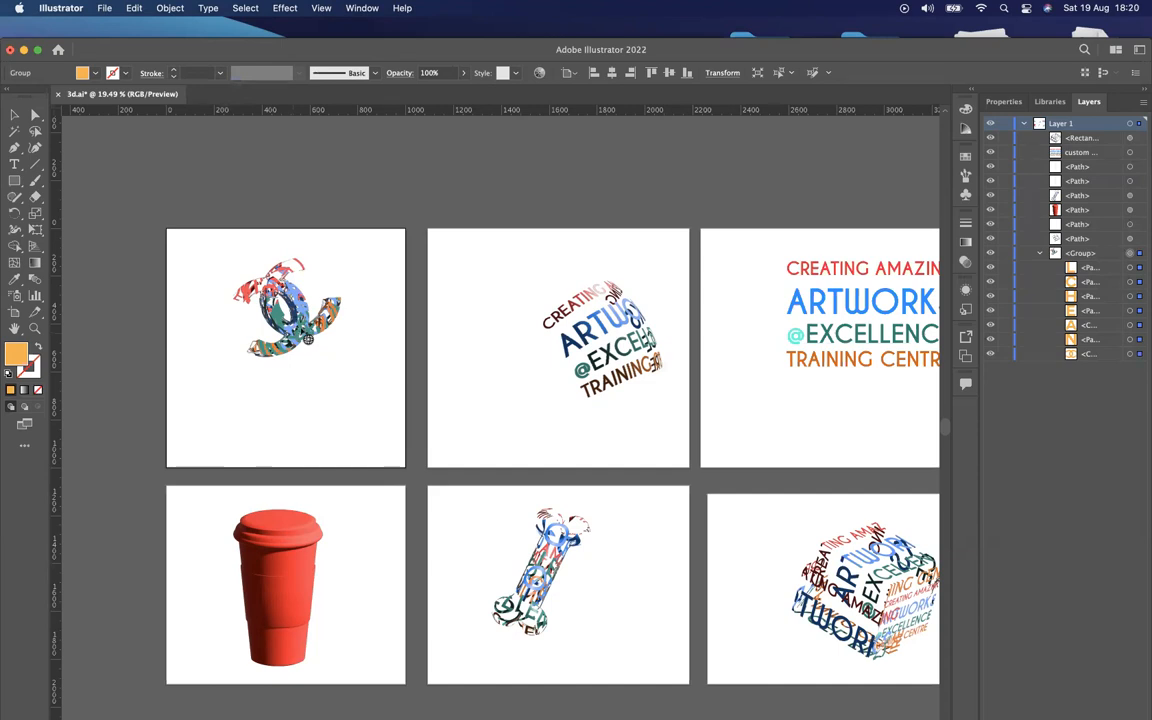
click(308, 339)
mouse_move(313, 344)
mouse_down()
mouse_move(355, 327)
mouse_move(290, 330)
mouse_move(286, 354)
mouse_move(335, 340)
mouse_move(318, 328)
mouse_up()
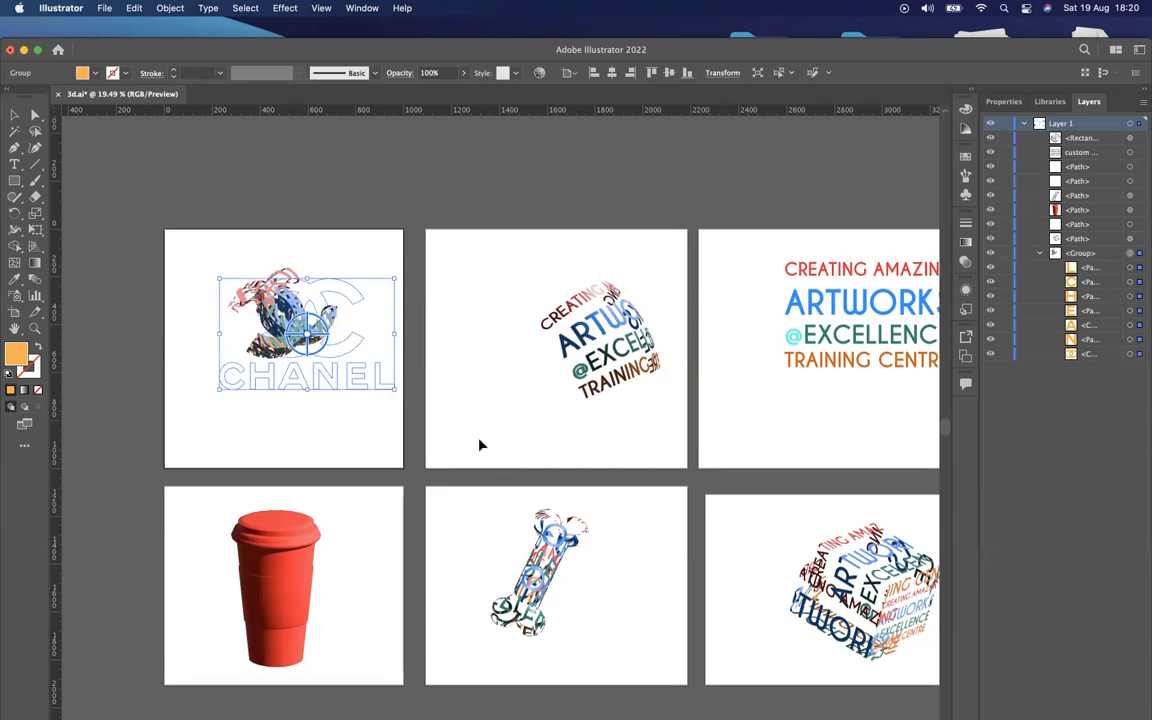
scroll(480, 445, right, 2)
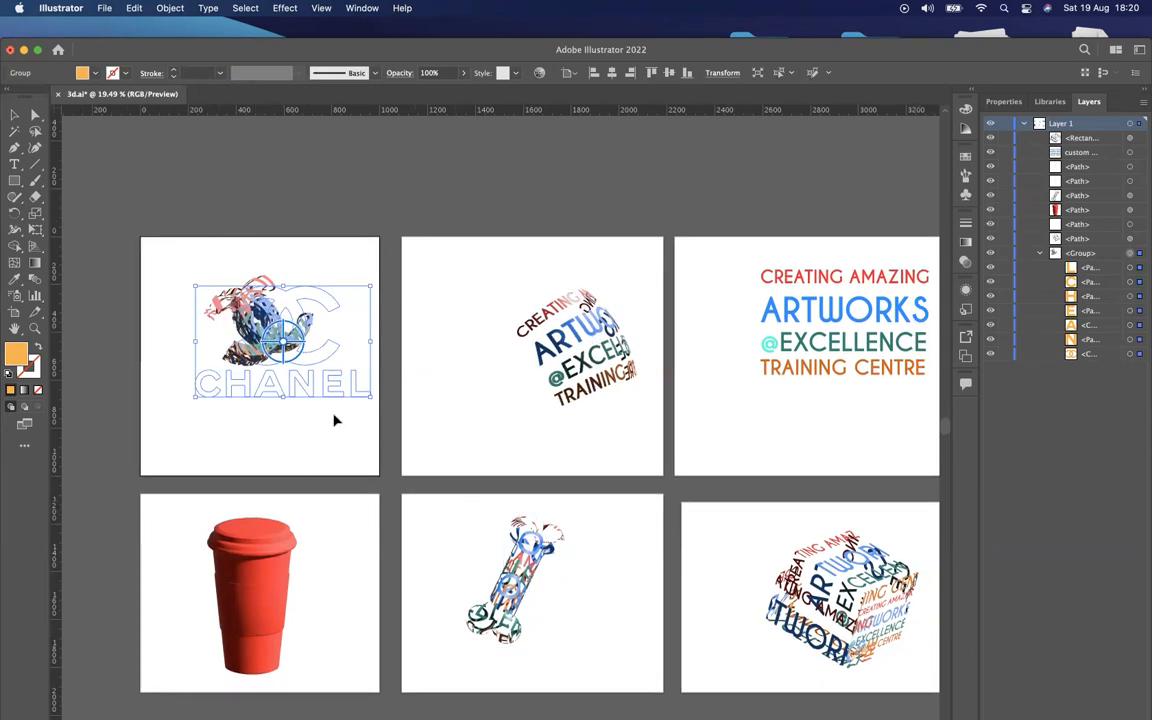
Return to the home screen and open logos.ai from the recent files
click(58, 50)
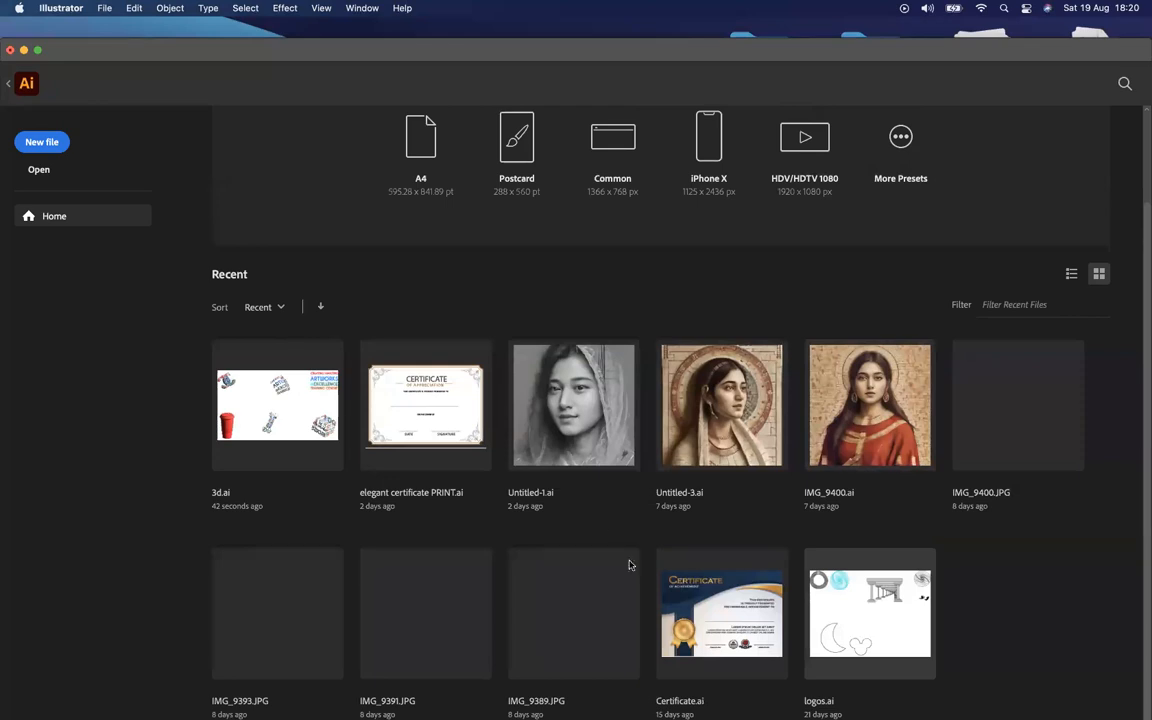
scroll(547, 431, up, 3)
scroll(547, 431, left, 1)
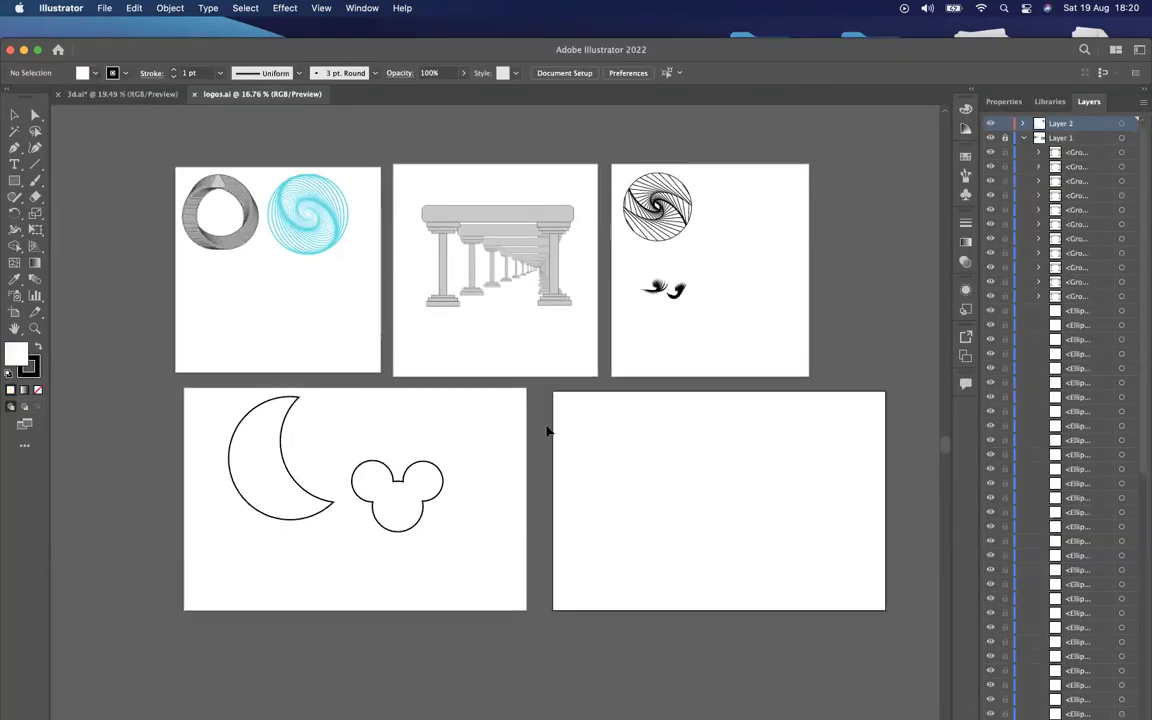
Examine the blend artworks across the artboards: the eyelashes, columns, spirals and twisted ring, plus the crescent and mouse-head shapes
scroll(705, 309, up, 2)
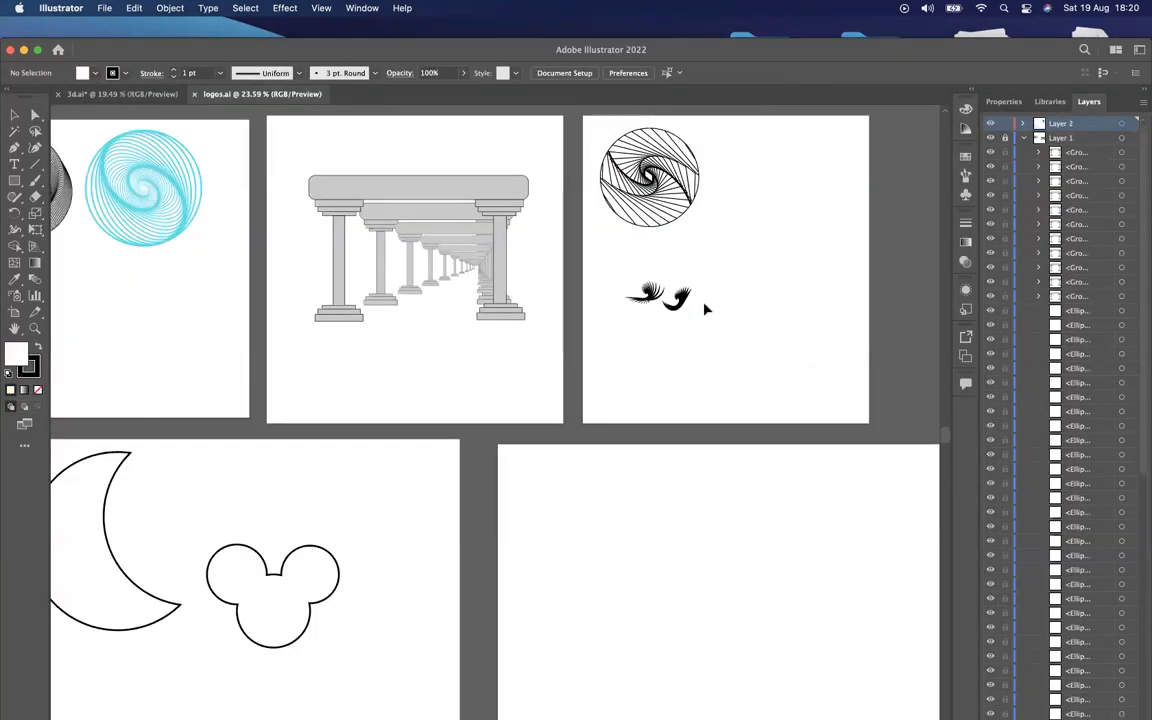
scroll(704, 308, up, 1)
click(628, 285)
scroll(669, 278, up, 3)
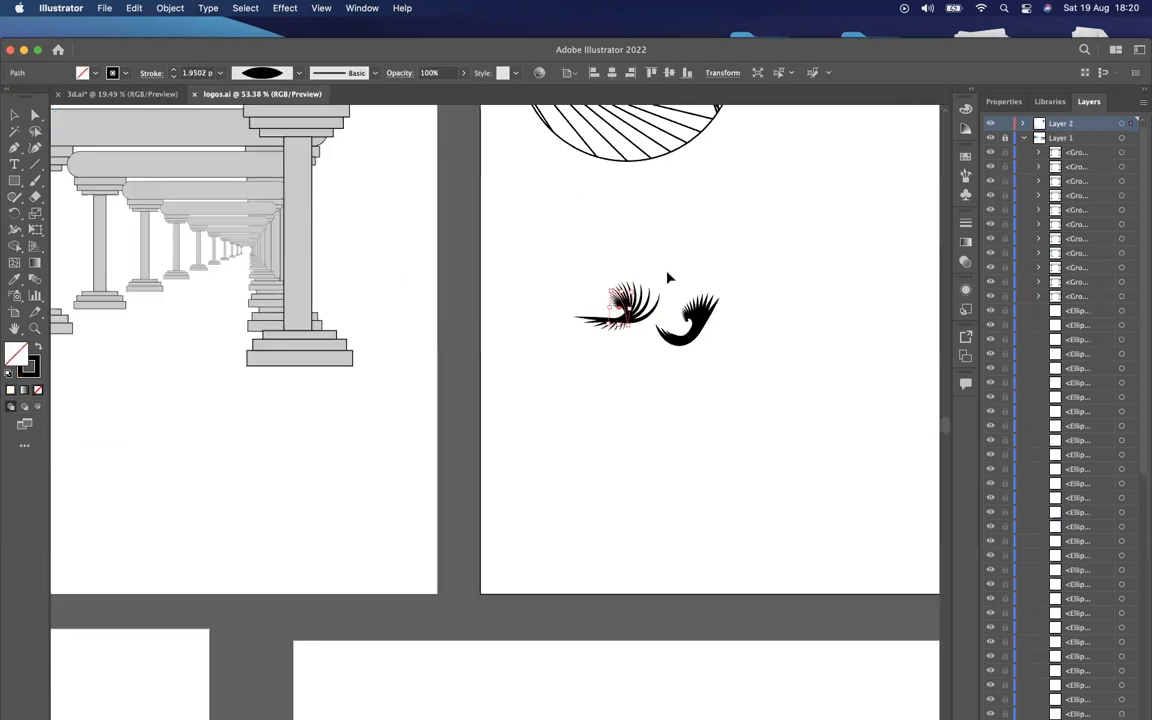
click(686, 414)
scroll(686, 416, left, 3)
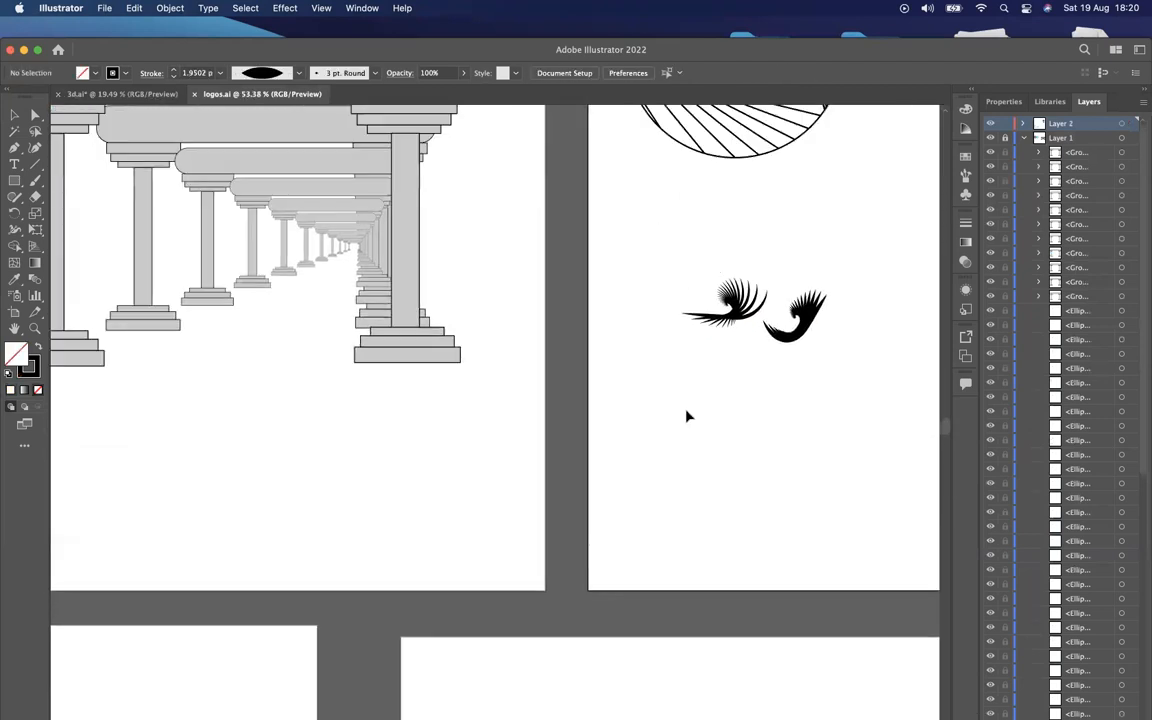
scroll(686, 416, left, 10)
scroll(686, 416, up, 3)
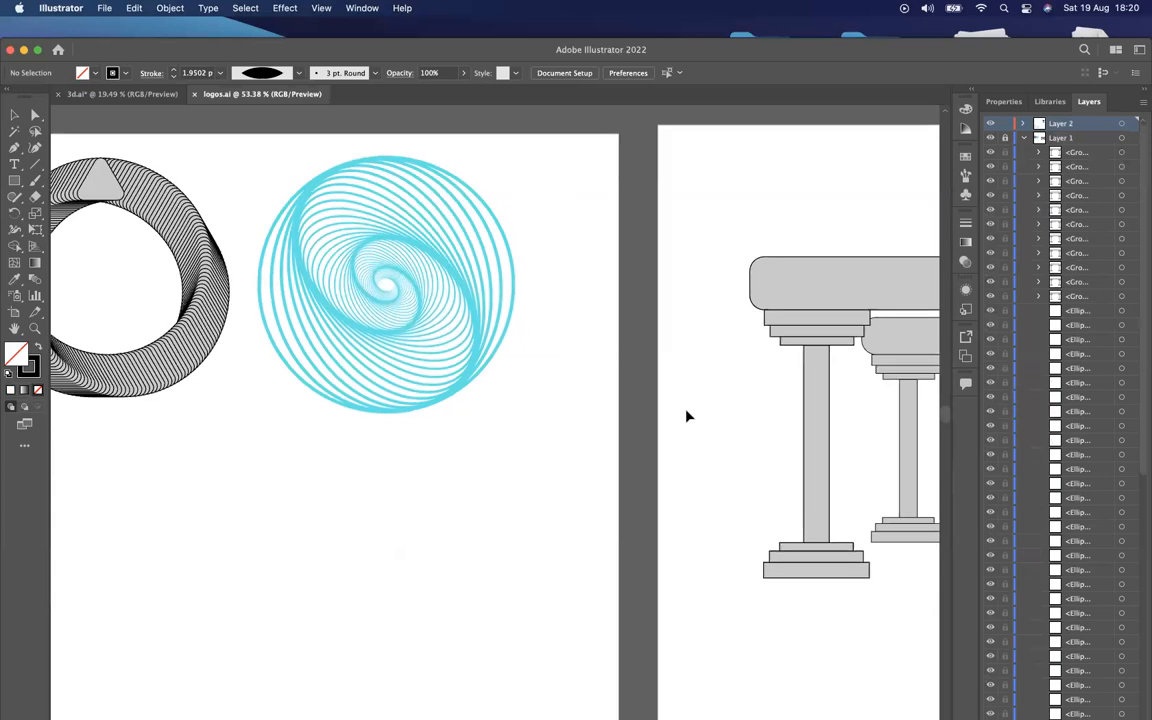
scroll(686, 416, left, 4)
scroll(686, 416, up, 1)
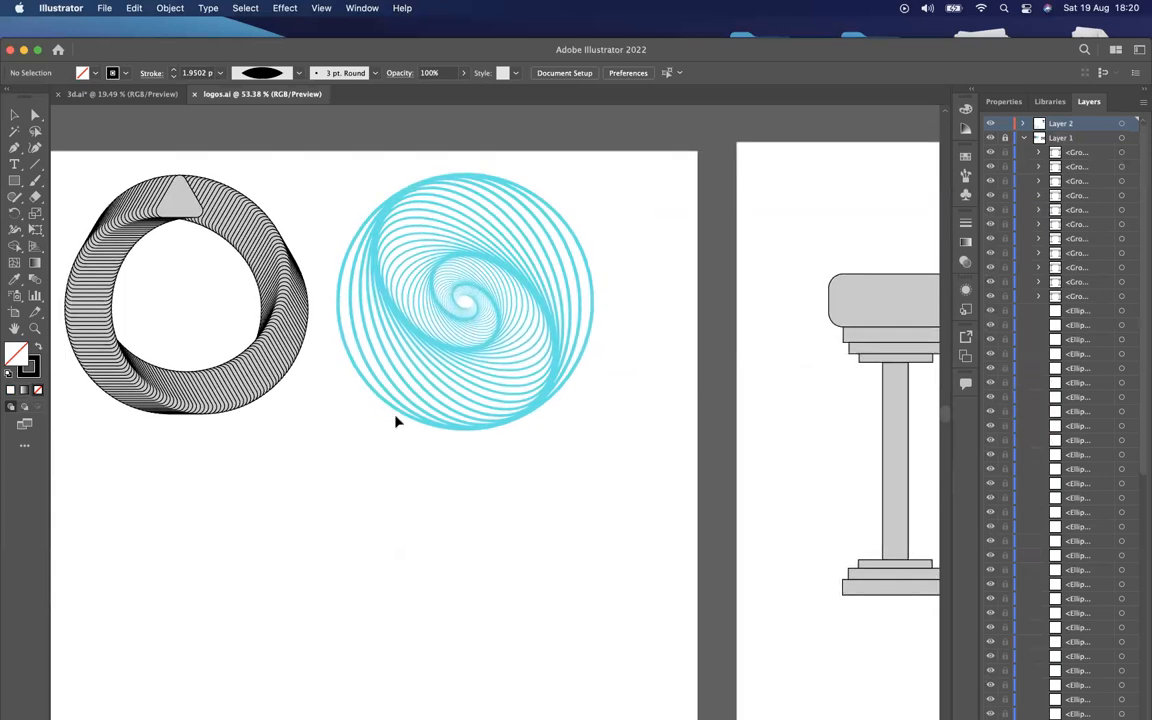
scroll(396, 421, left, 4)
scroll(396, 421, up, 1)
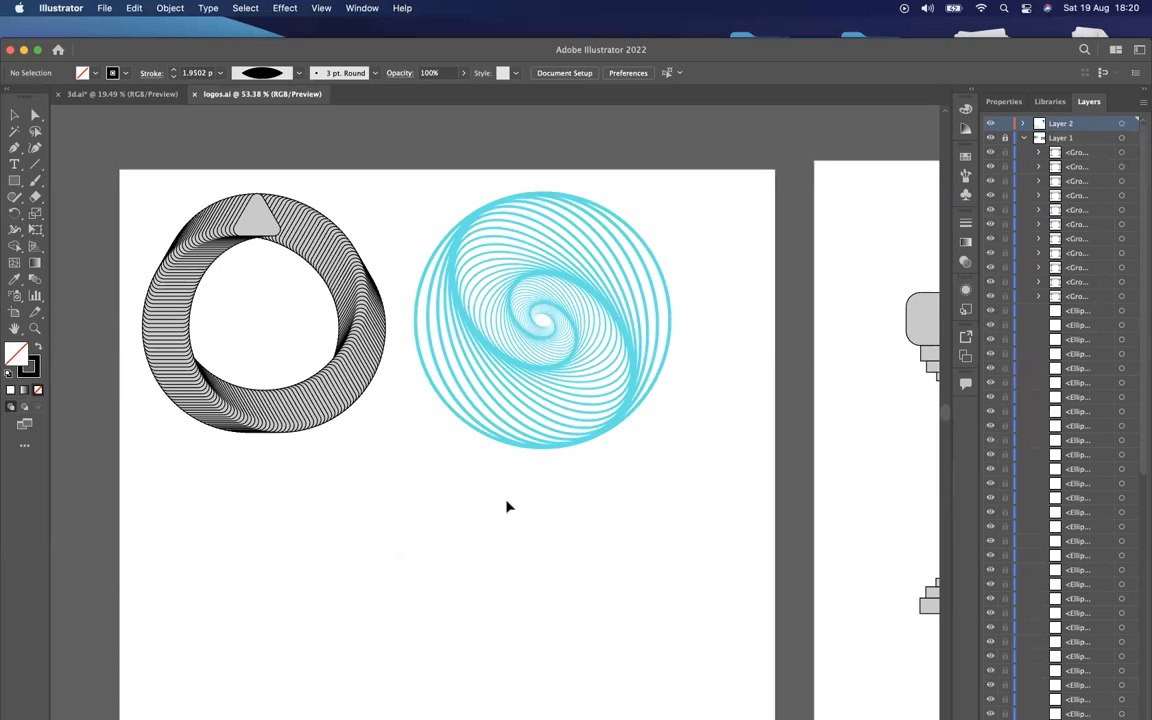
scroll(499, 543, down, 5)
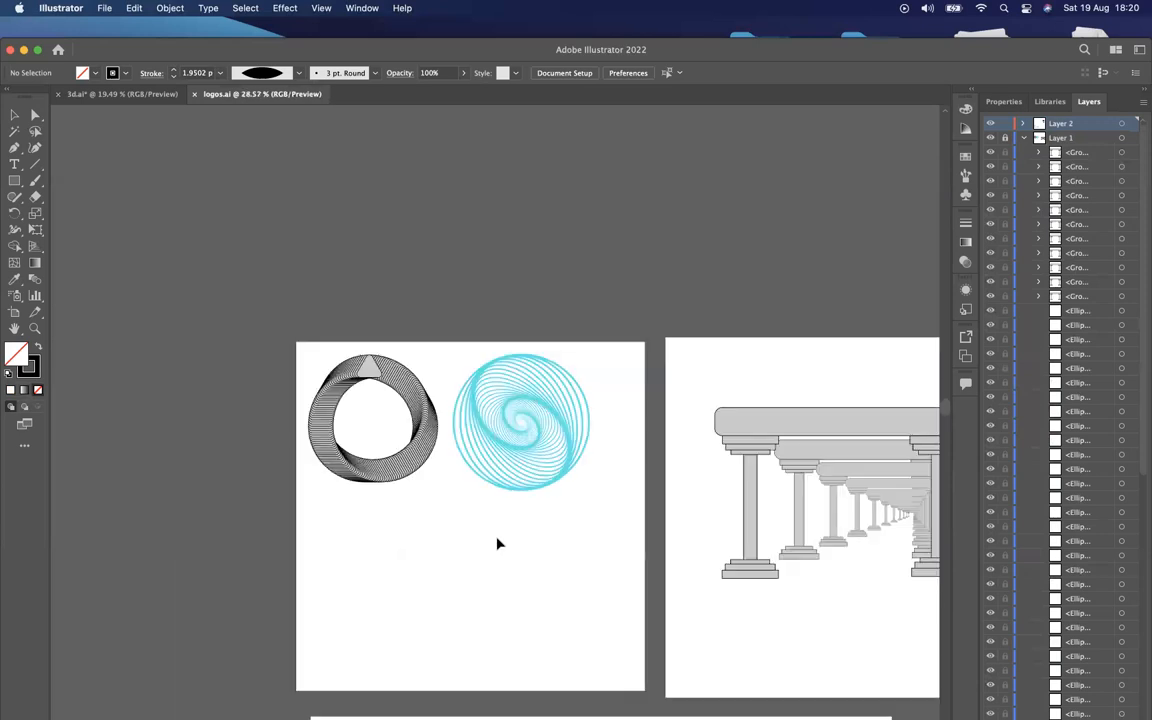
scroll(446, 431, down, 5)
scroll(446, 431, right, 1)
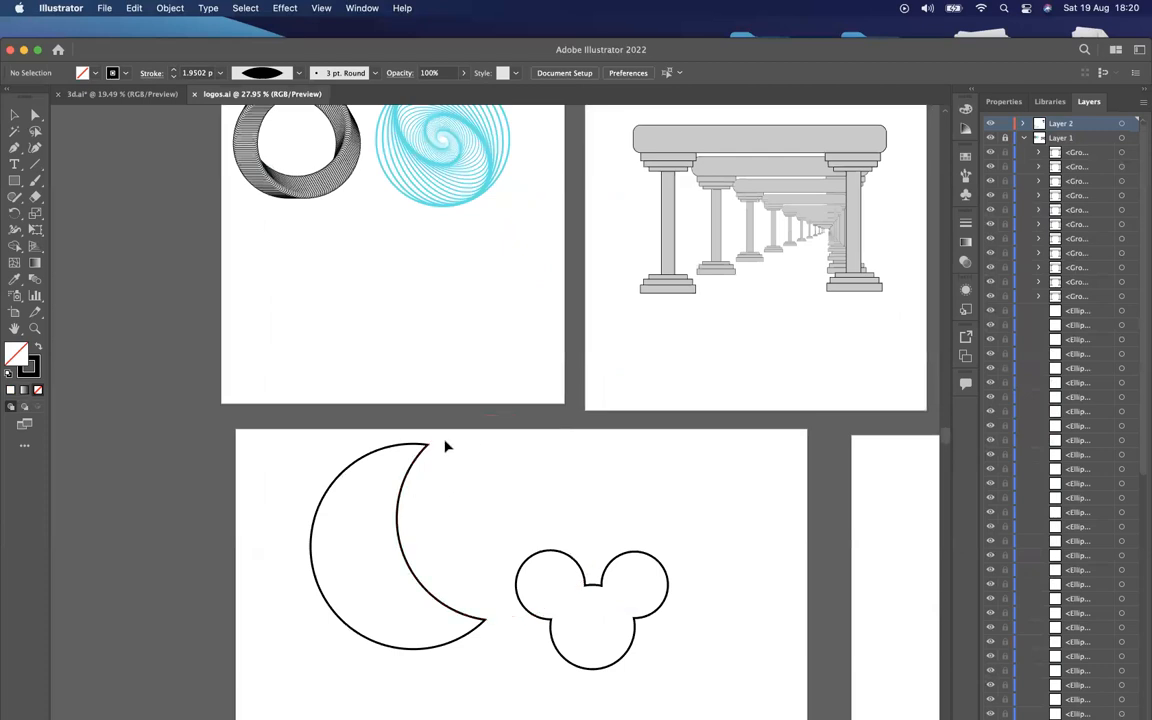
Rotate the crescent moon shape so both tips point upward, then isolate the compound shape and exit isolation
drag(441, 438, 346, 445)
double_click(428, 443)
click(627, 530)
scroll(612, 574, down, 2)
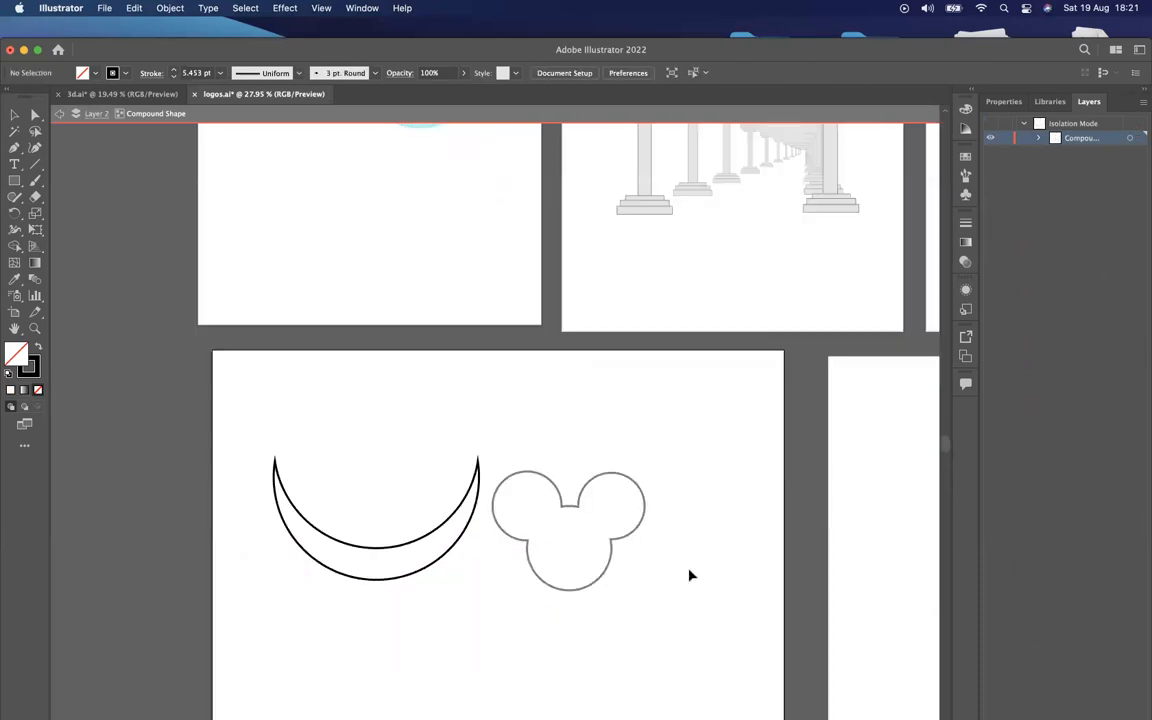
double_click(689, 574)
Review the column, spiral, ring and eyelash artworks on the upper artboards again
scroll(600, 420, down, 2)
scroll(535, 327, up, 4)
scroll(463, 360, up, 5)
scroll(463, 360, right, 5)
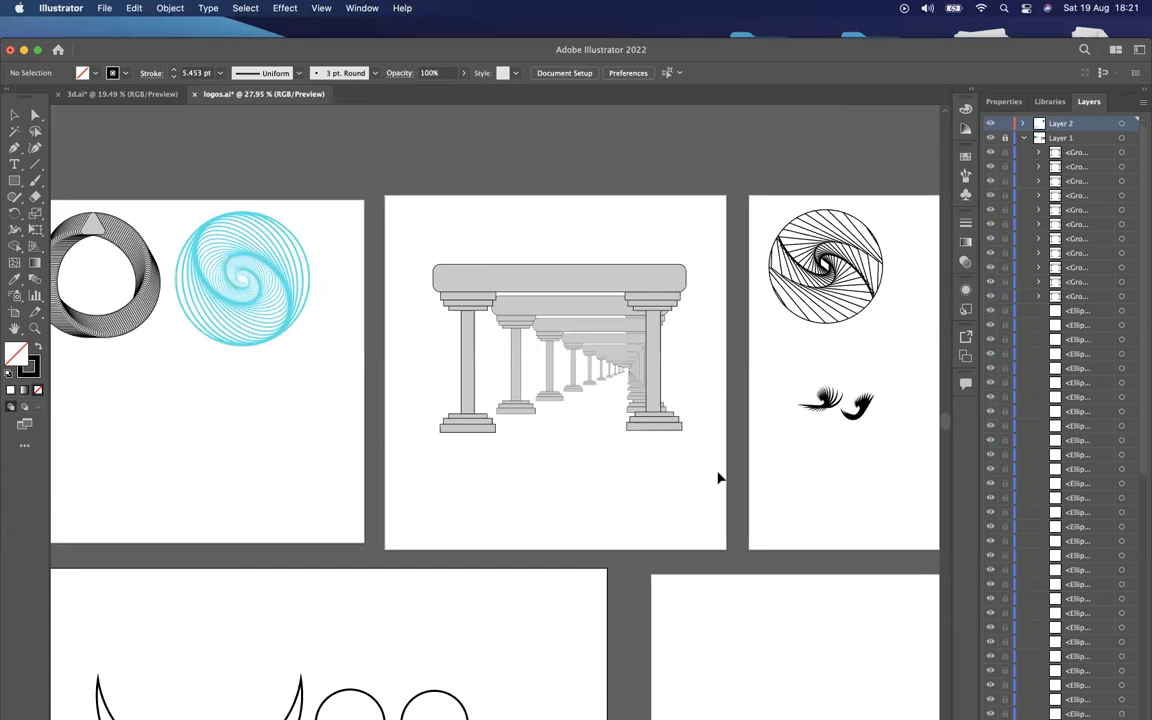
scroll(489, 376, up, 2)
scroll(489, 376, right, 3)
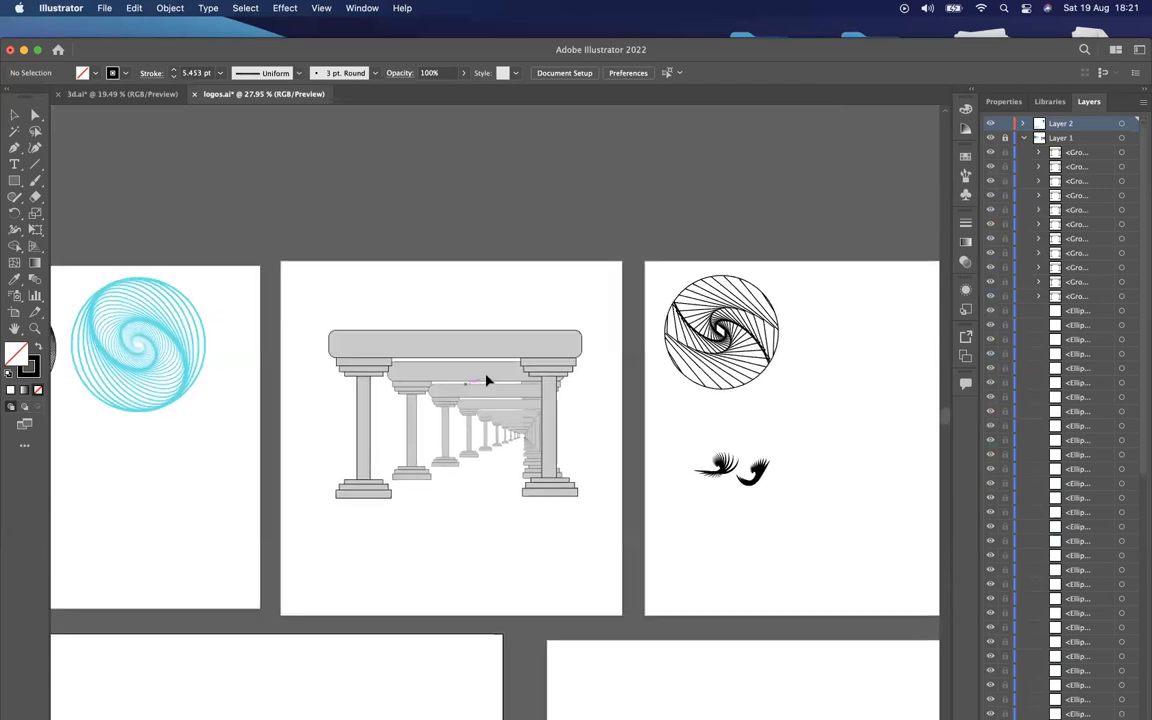
scroll(489, 424, left, 3)
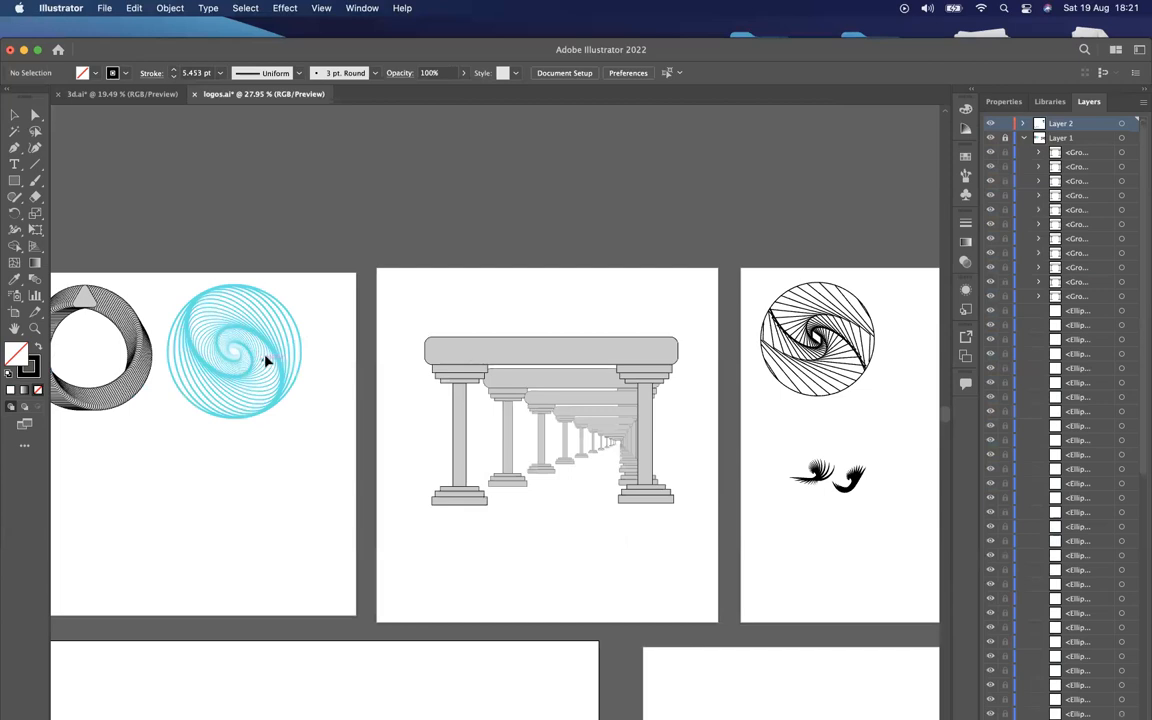
scroll(258, 322, left, 3)
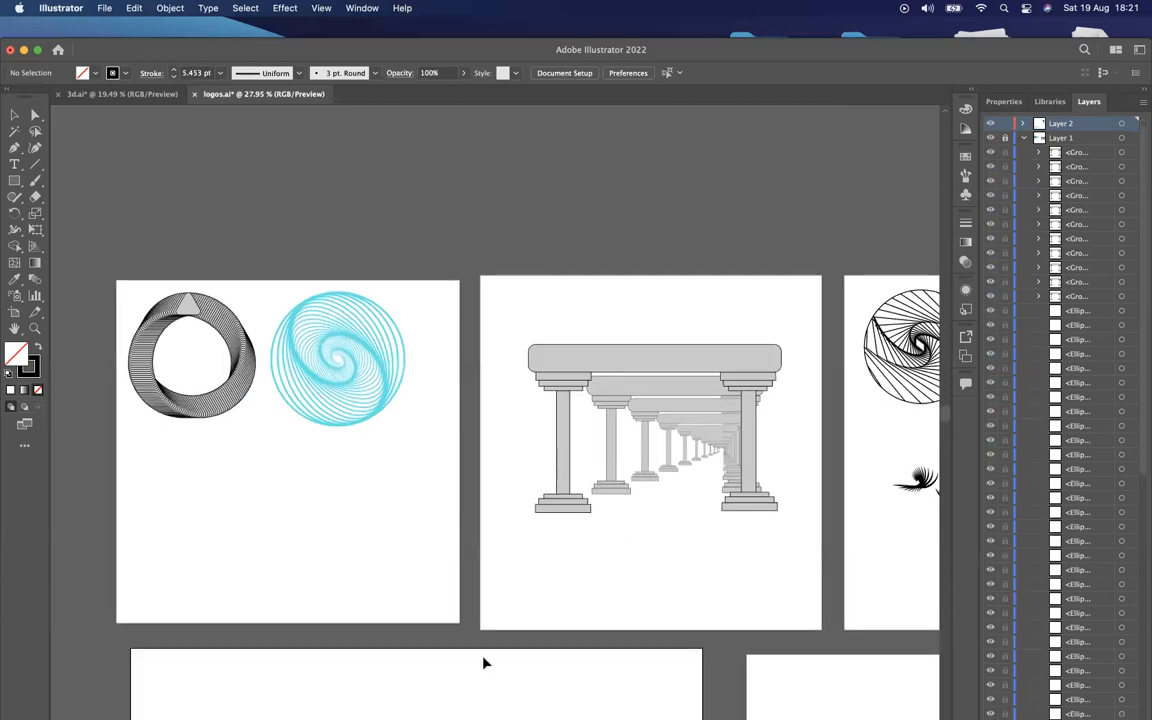
Switch to Chrome, load instagram.com and make the browser window full screen
click(486, 685)
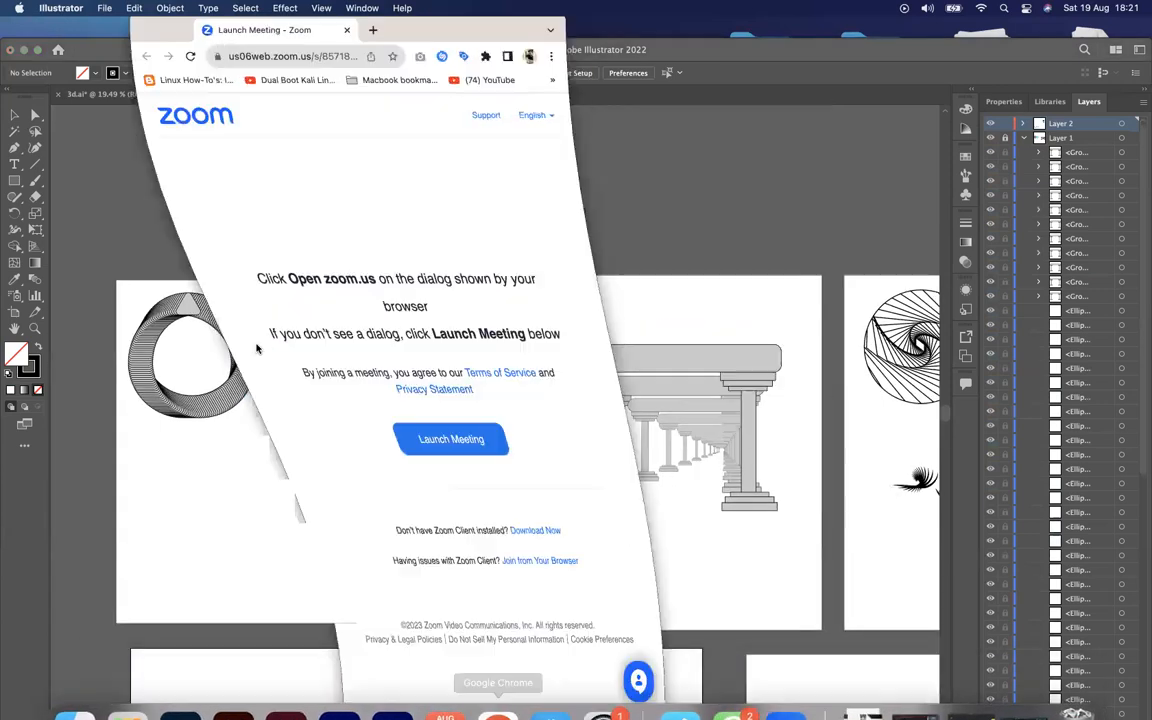
click(300, 61)
text(instagram.com)
key(Return)
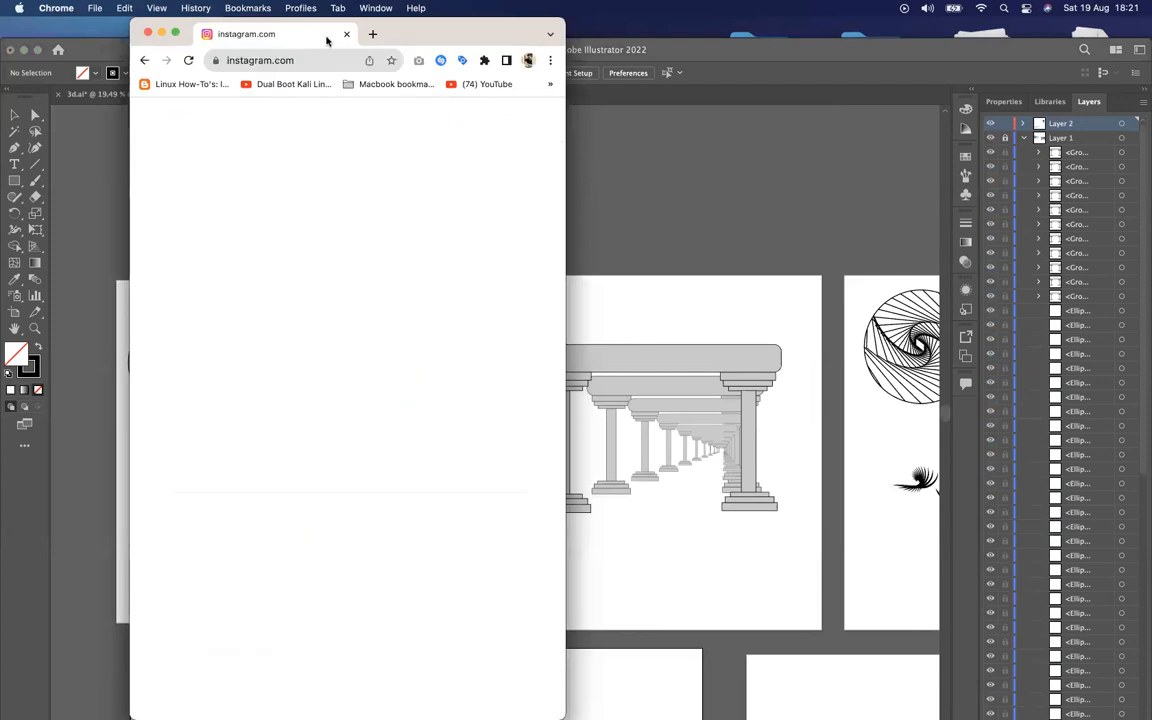
key(ctrl+super+f)
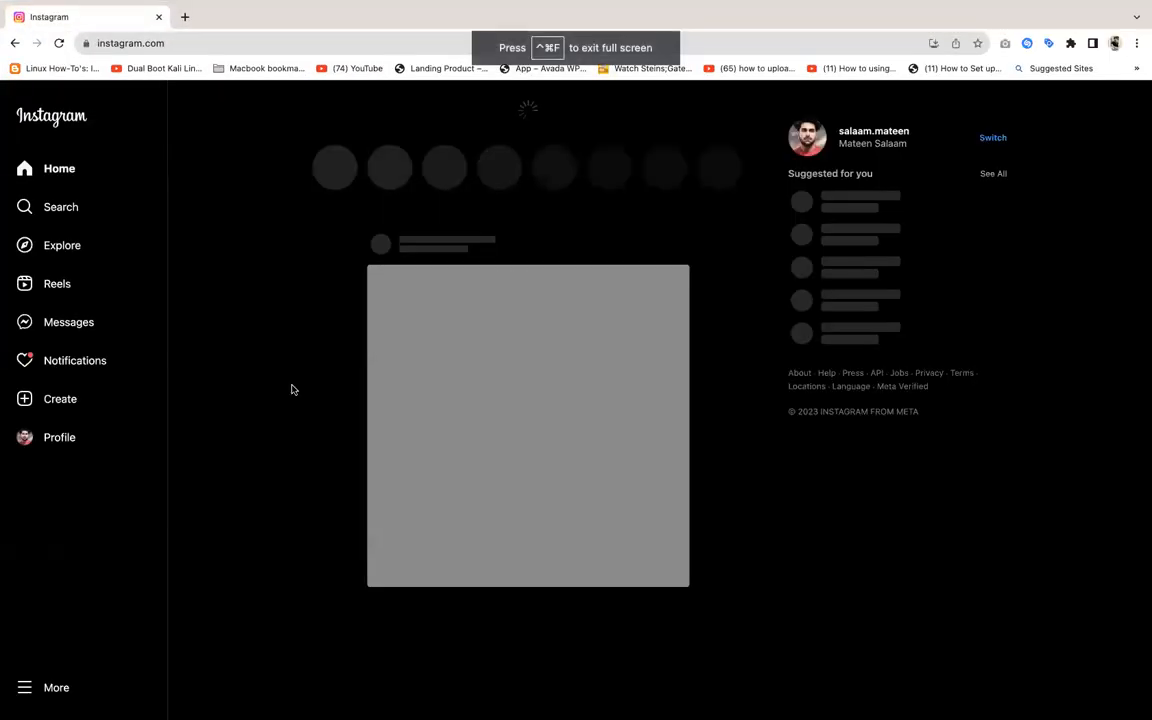
Open the account's own Instagram profile and look through its posted artworks
click(62, 443)
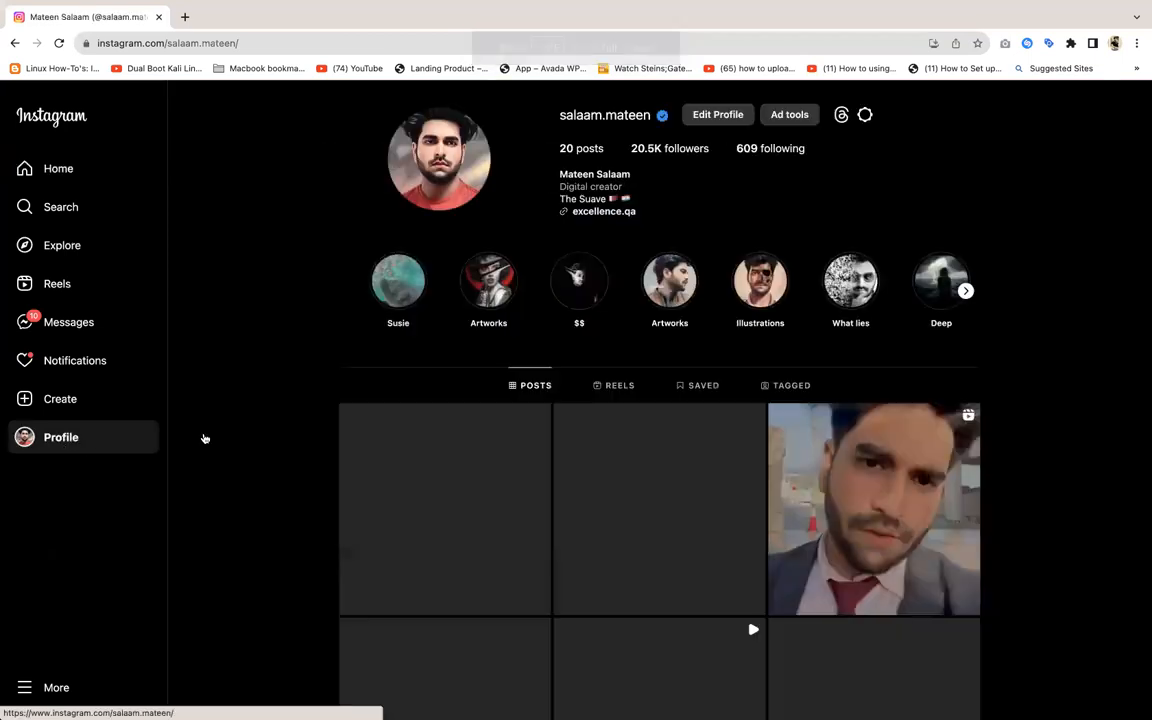
scroll(954, 500, down, 2)
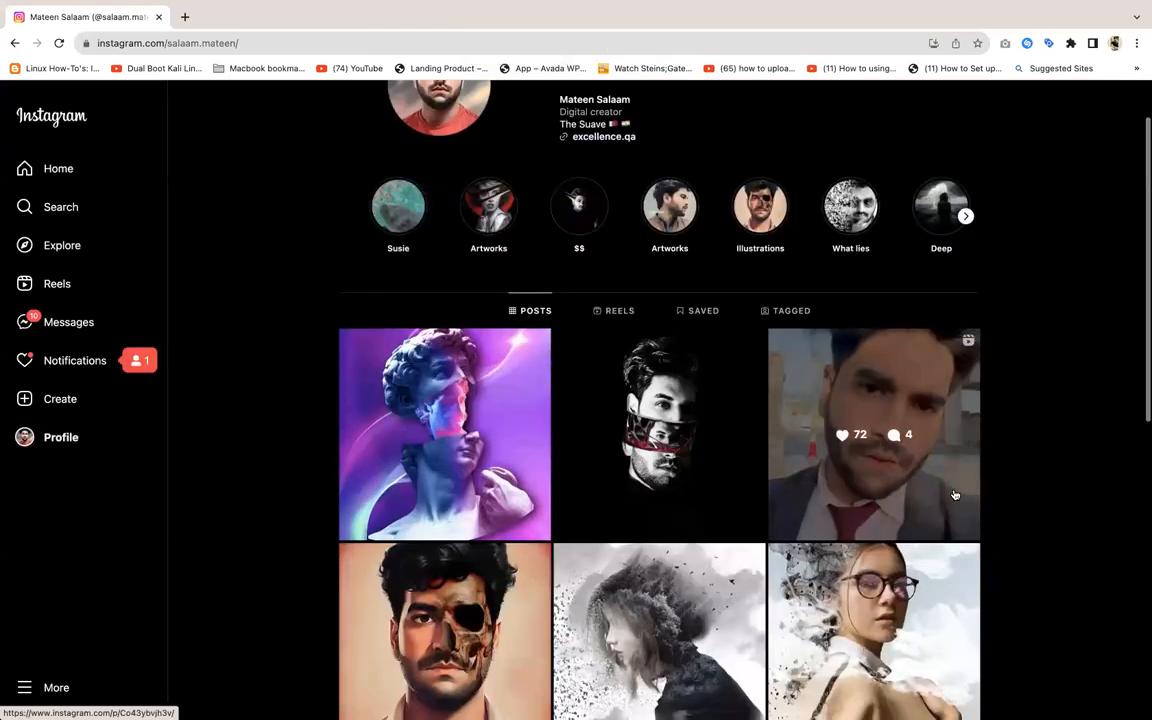
scroll(995, 393, down, 2)
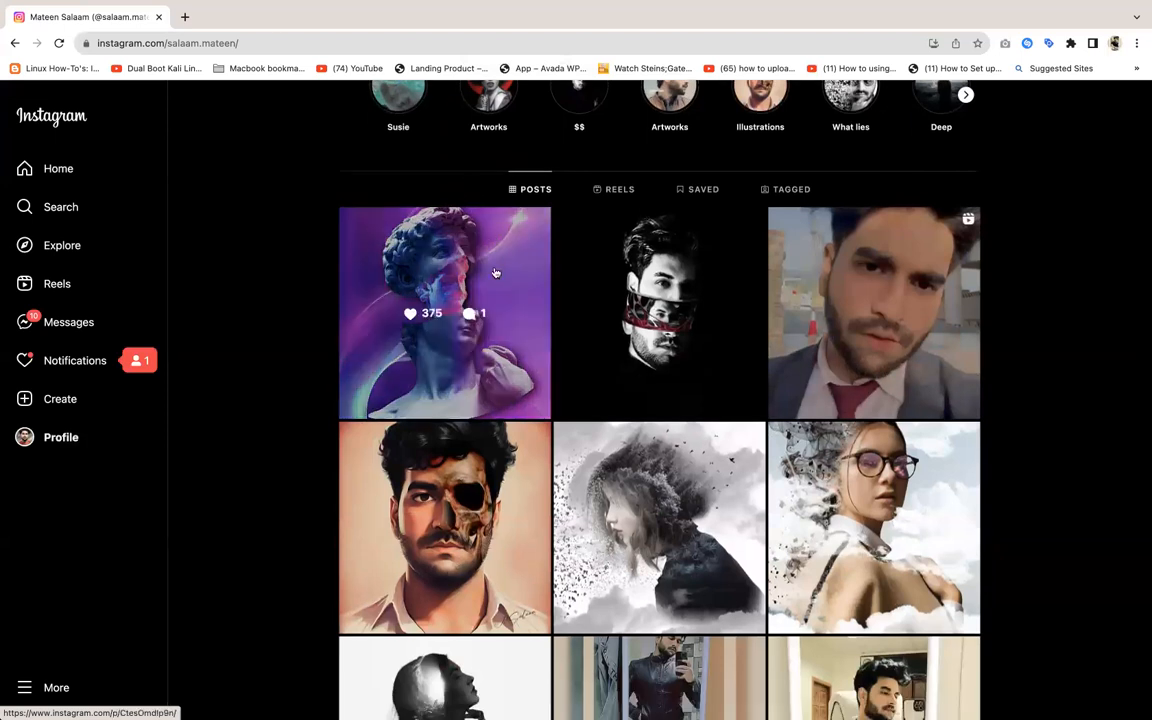
scroll(1008, 401, down, 1)
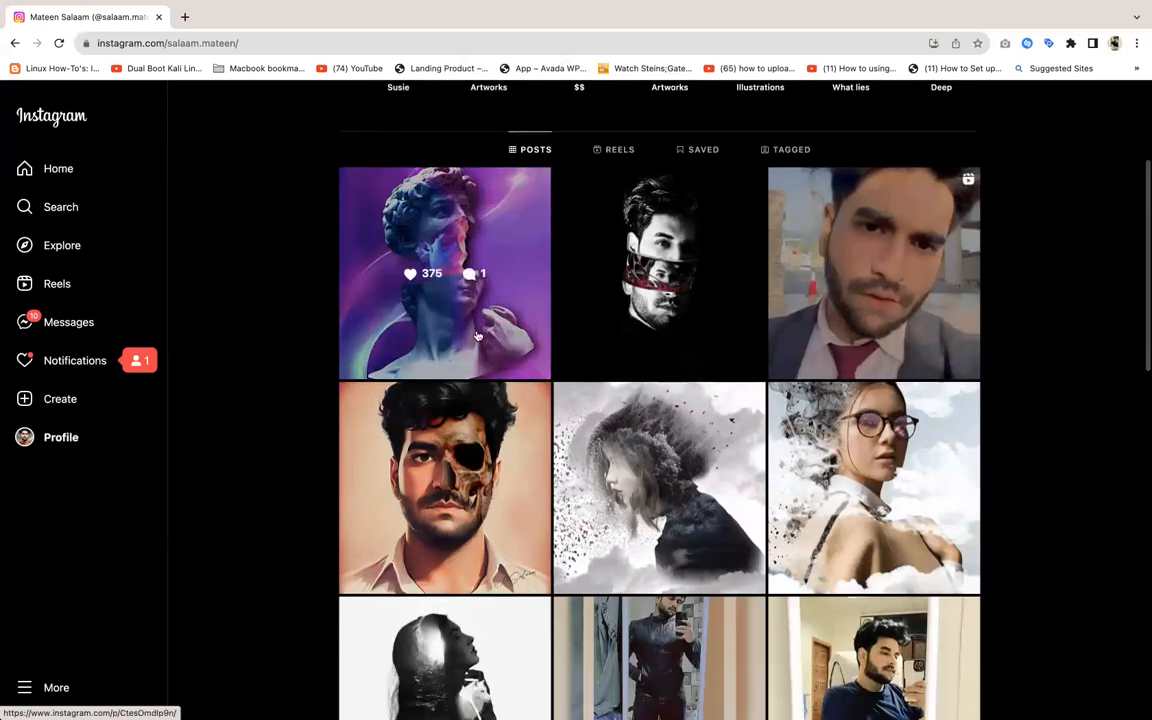
scroll(920, 538, down, 2)
scroll(424, 560, up, 4)
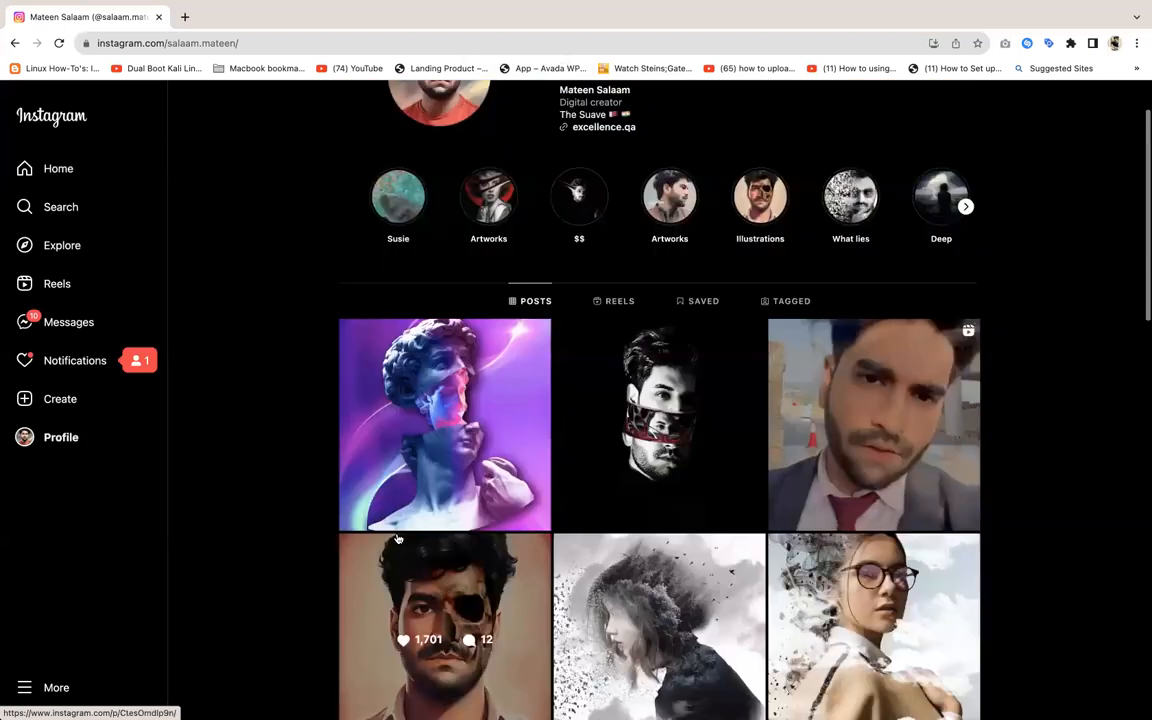
scroll(153, 273, up, 2)
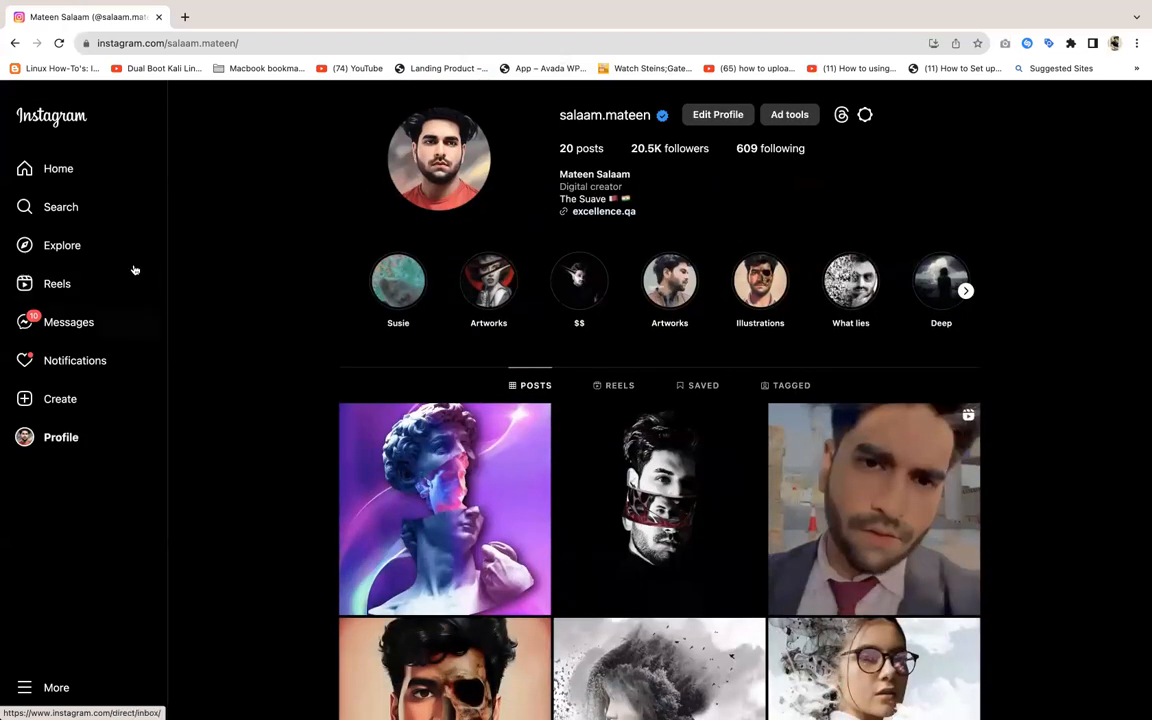
Open the MaD graphic design account from the recent searches and look over its posts
click(110, 207)
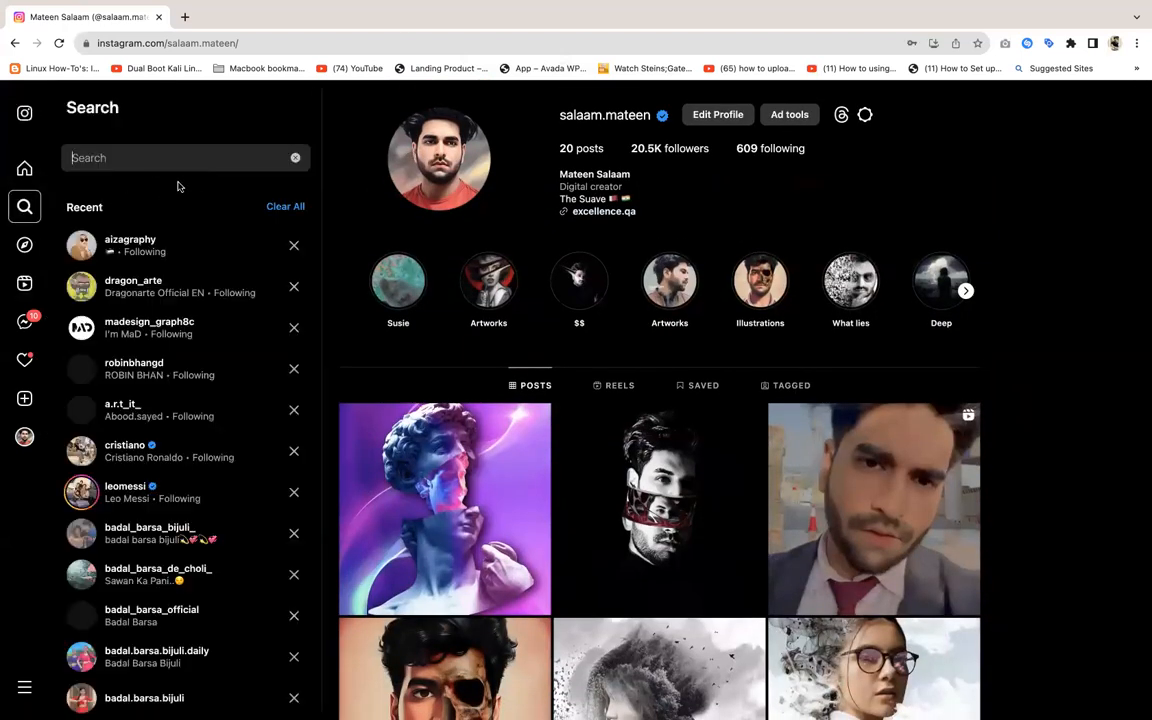
click(115, 326)
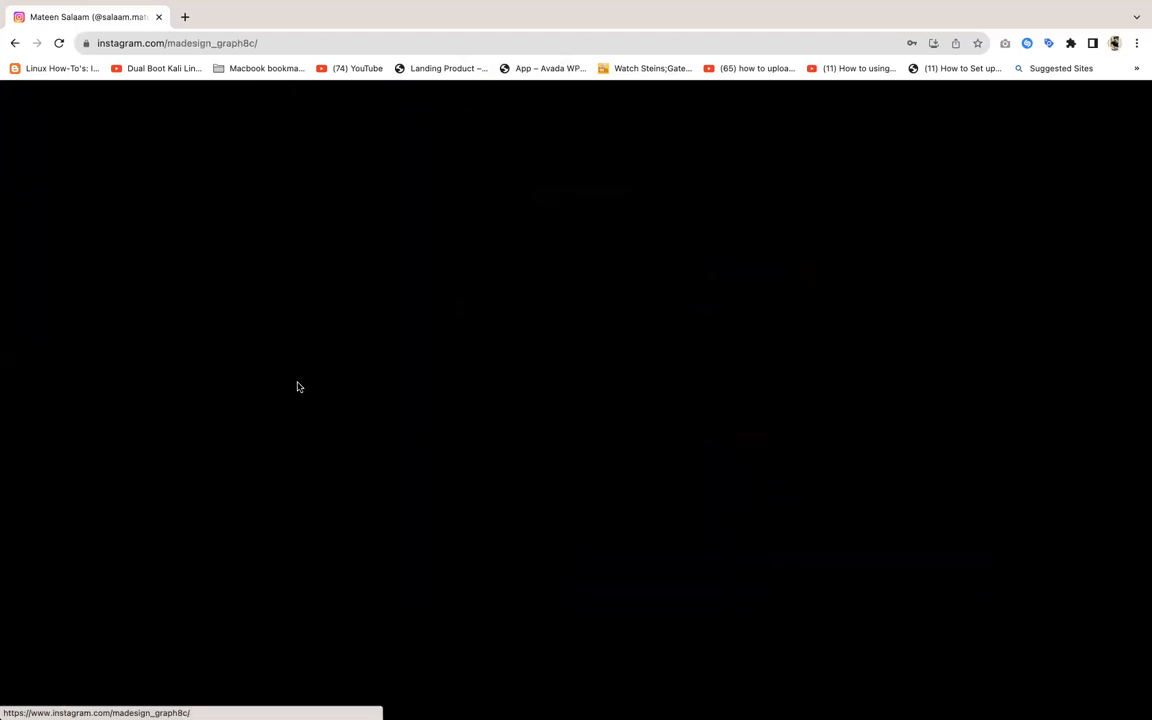
scroll(576, 449, down, 2)
scroll(1085, 368, up, 2)
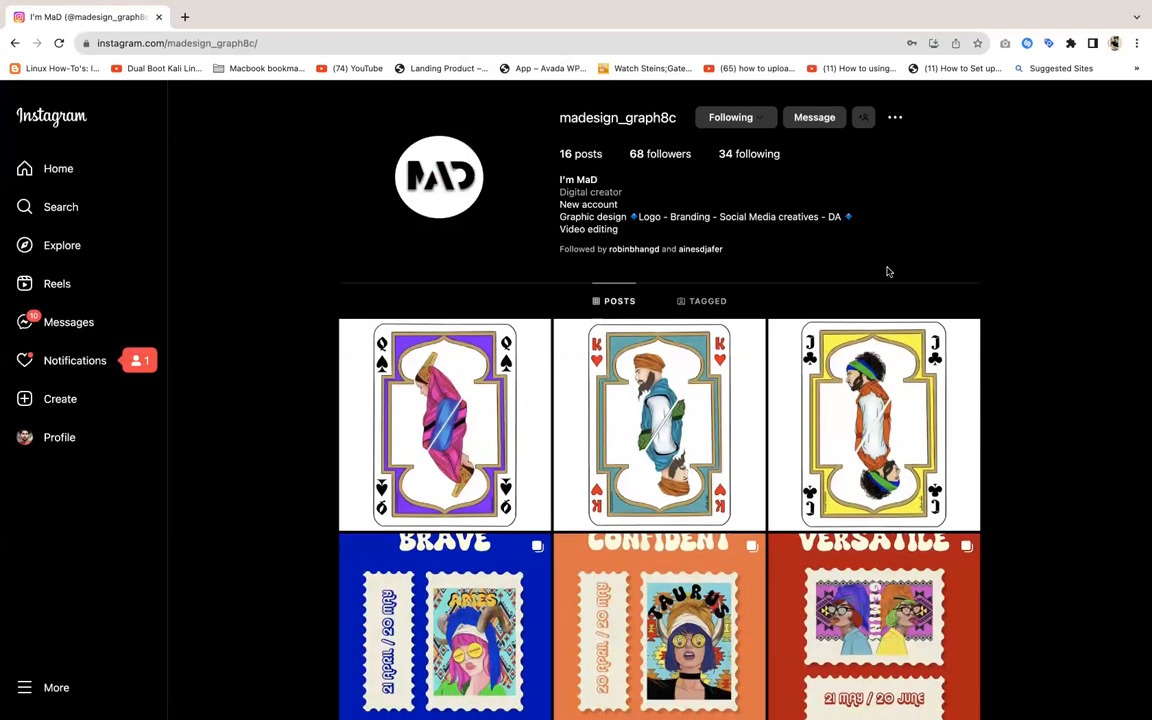
Look through all the MaD account's posts, from the playing cards down to the business card mockup and back
scroll(1027, 316, down, 10)
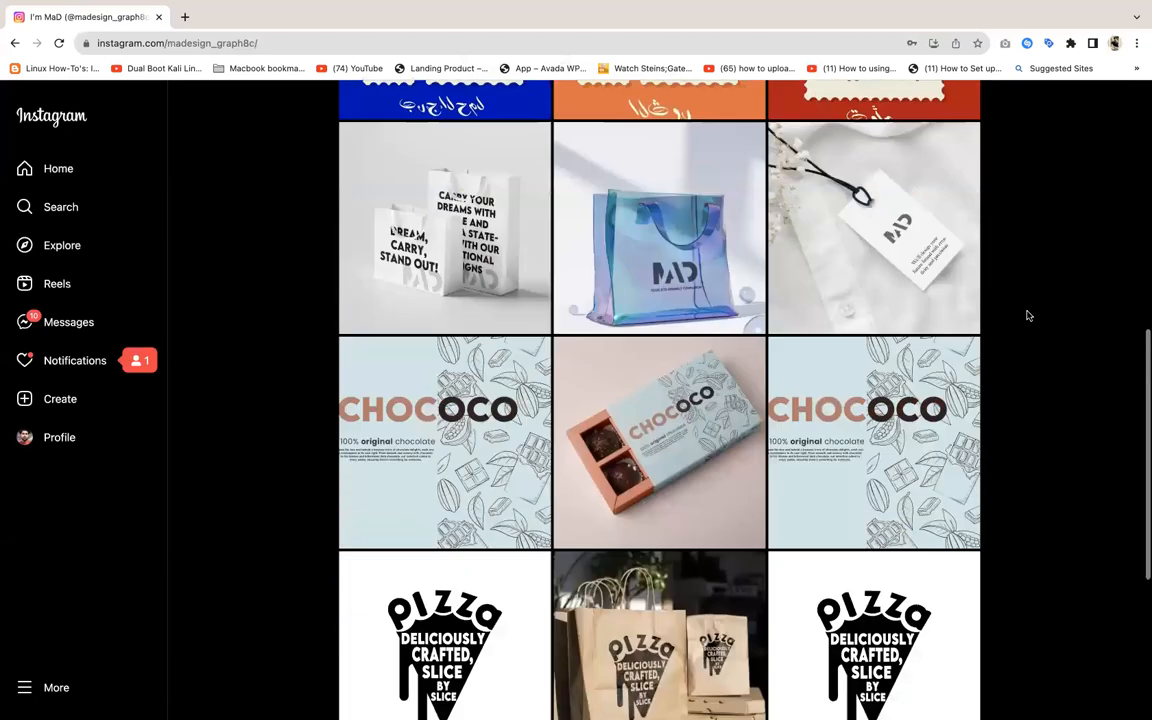
scroll(1027, 316, down, 5)
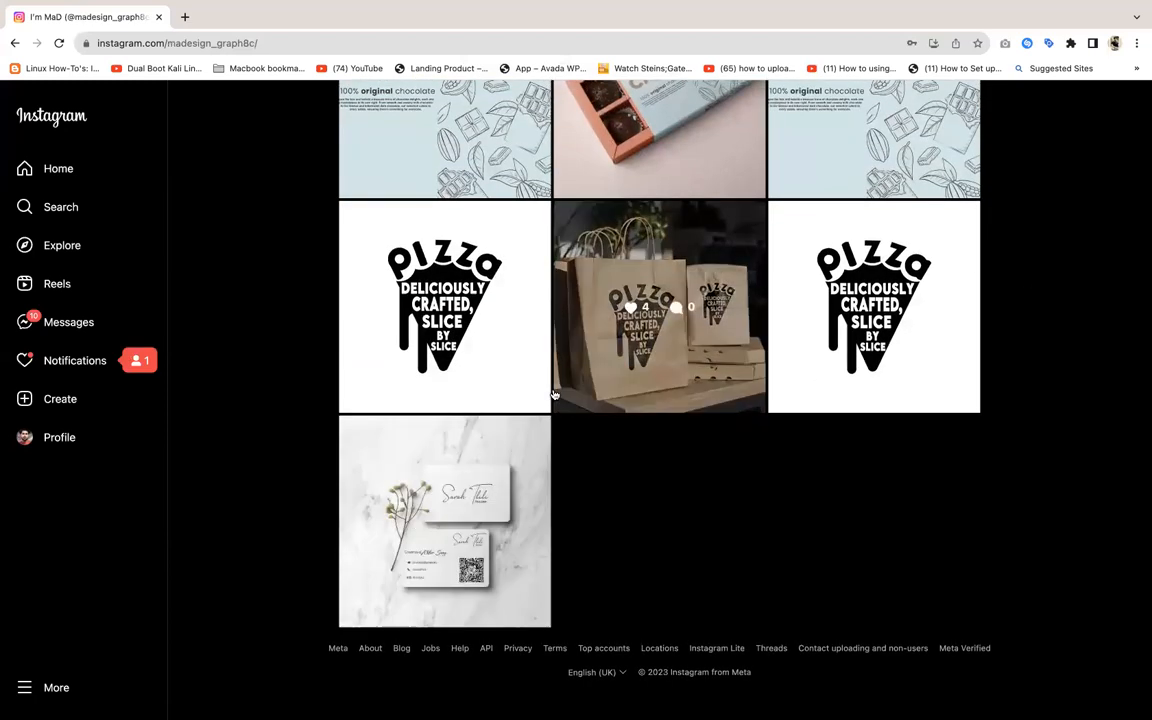
scroll(487, 313, up, 1)
scroll(487, 313, up, 4)
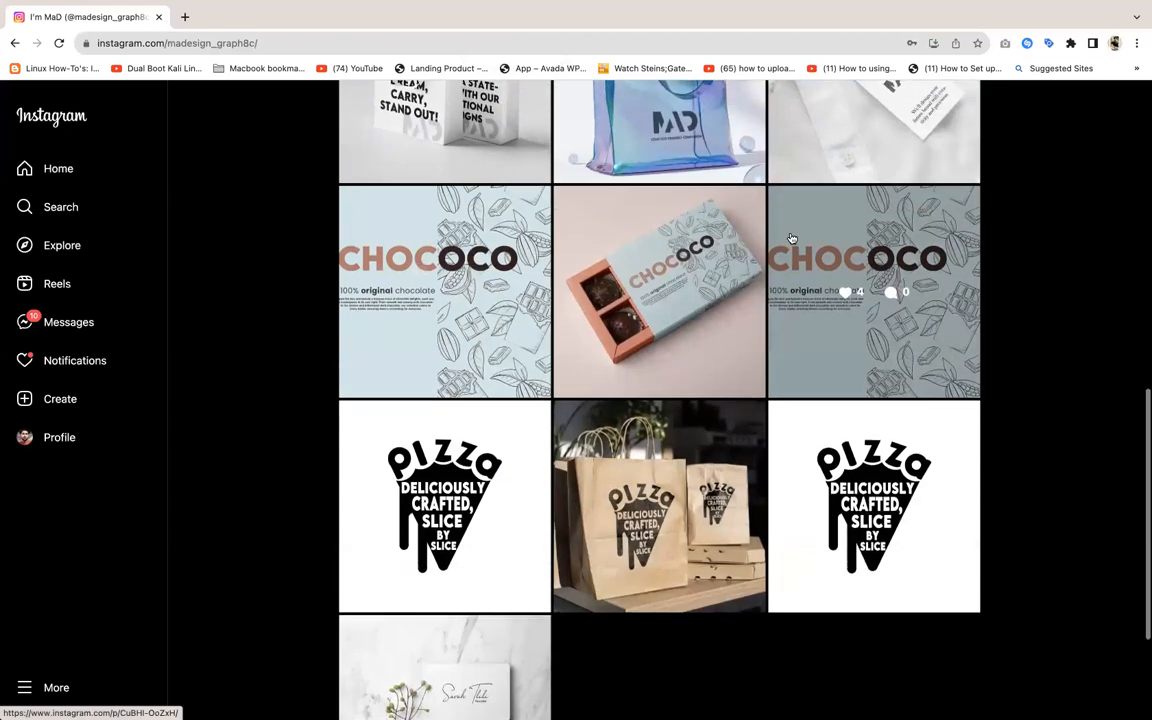
scroll(900, 303, up, 3)
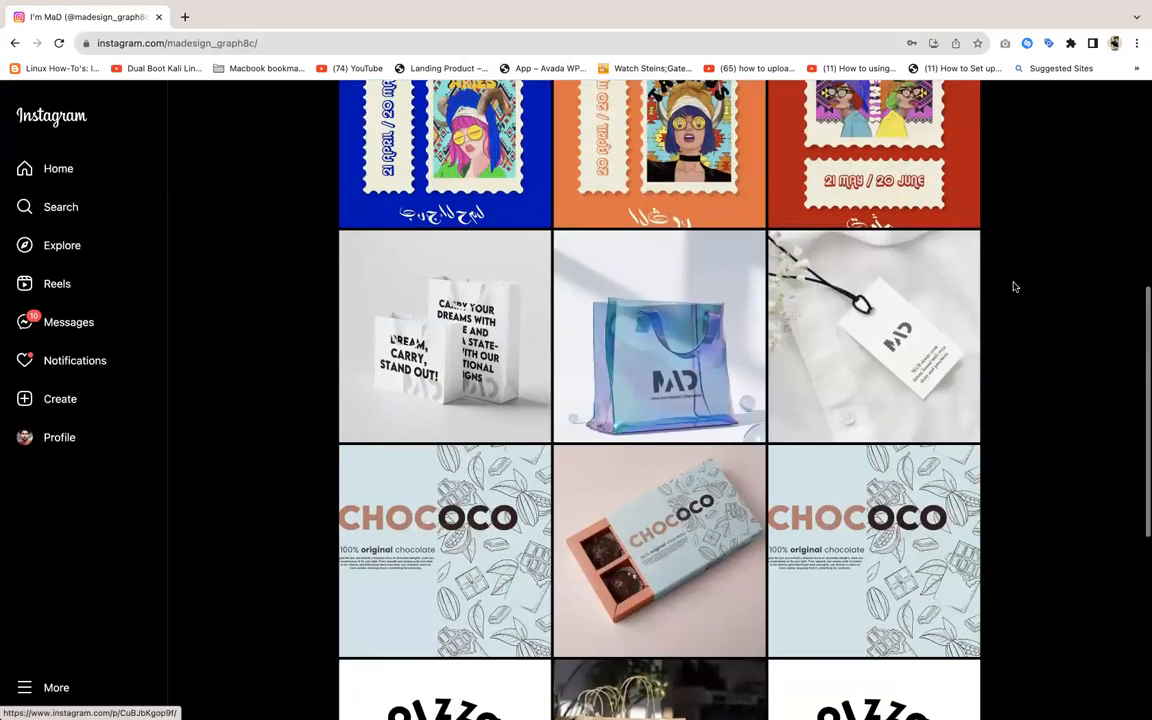
scroll(1013, 287, up, 7)
scroll(1013, 287, up, 3)
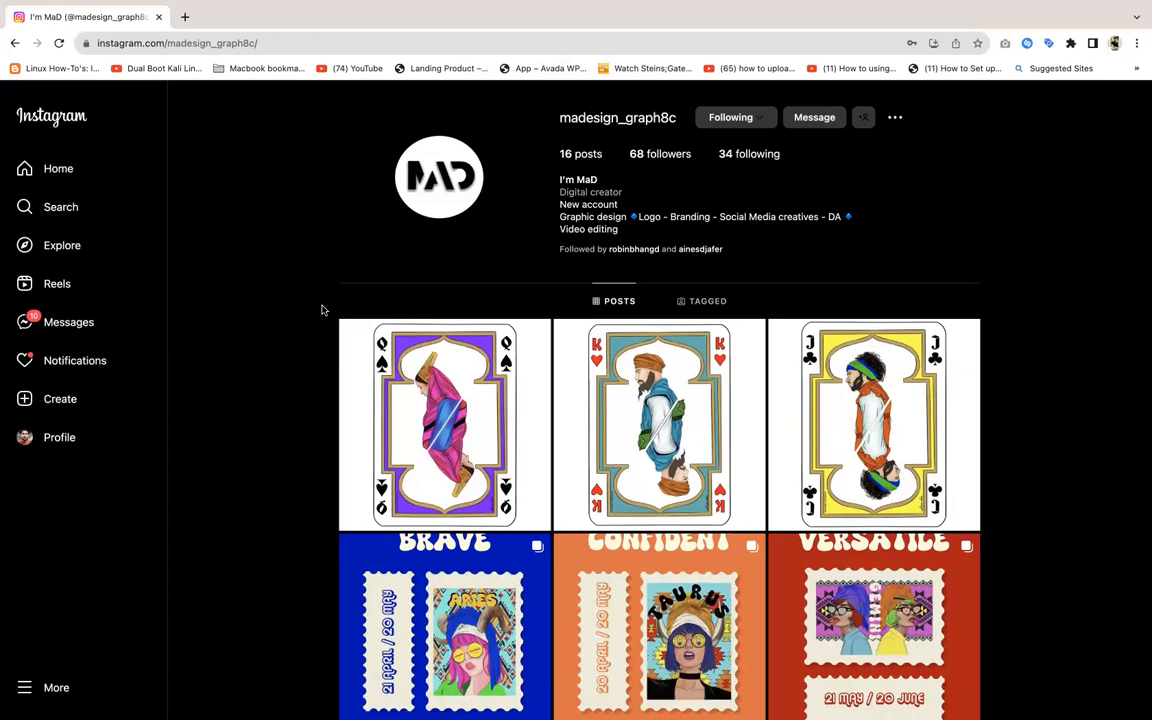
Review the MaD account's zodiac stamps, bag mockups, CHOCOCO packaging and pizza designs once more
scroll(322, 310, down, 3)
scroll(318, 285, up, 2)
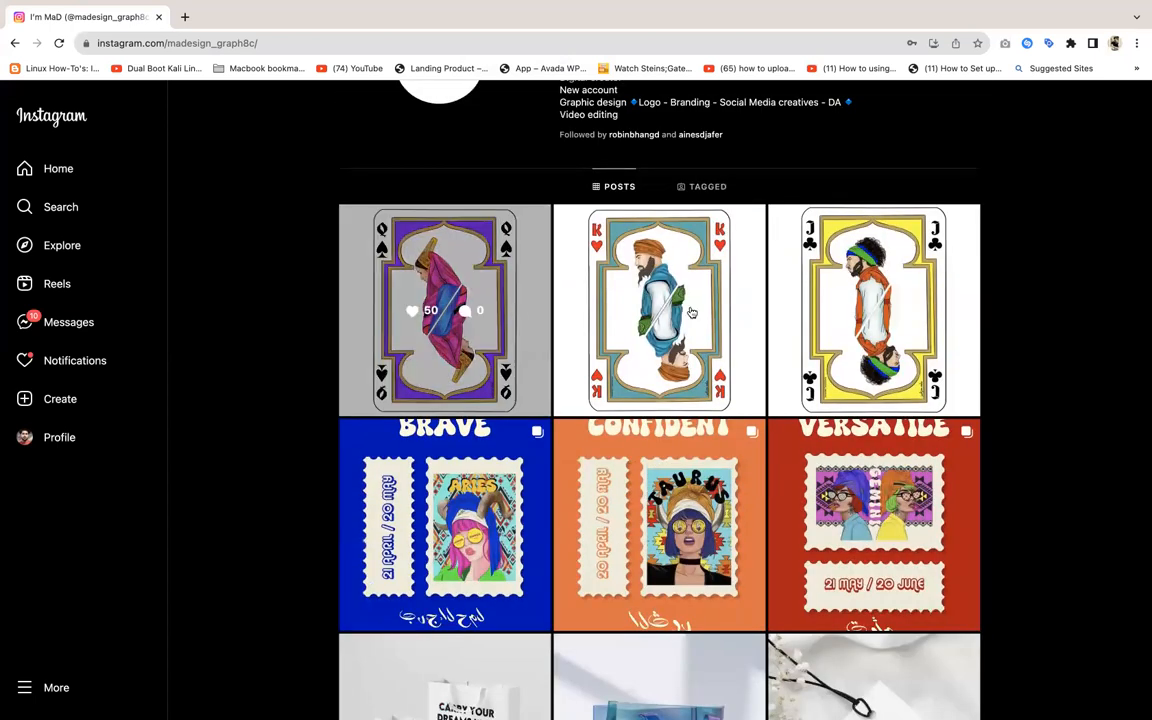
scroll(990, 388, down, 2)
scroll(995, 393, down, 2)
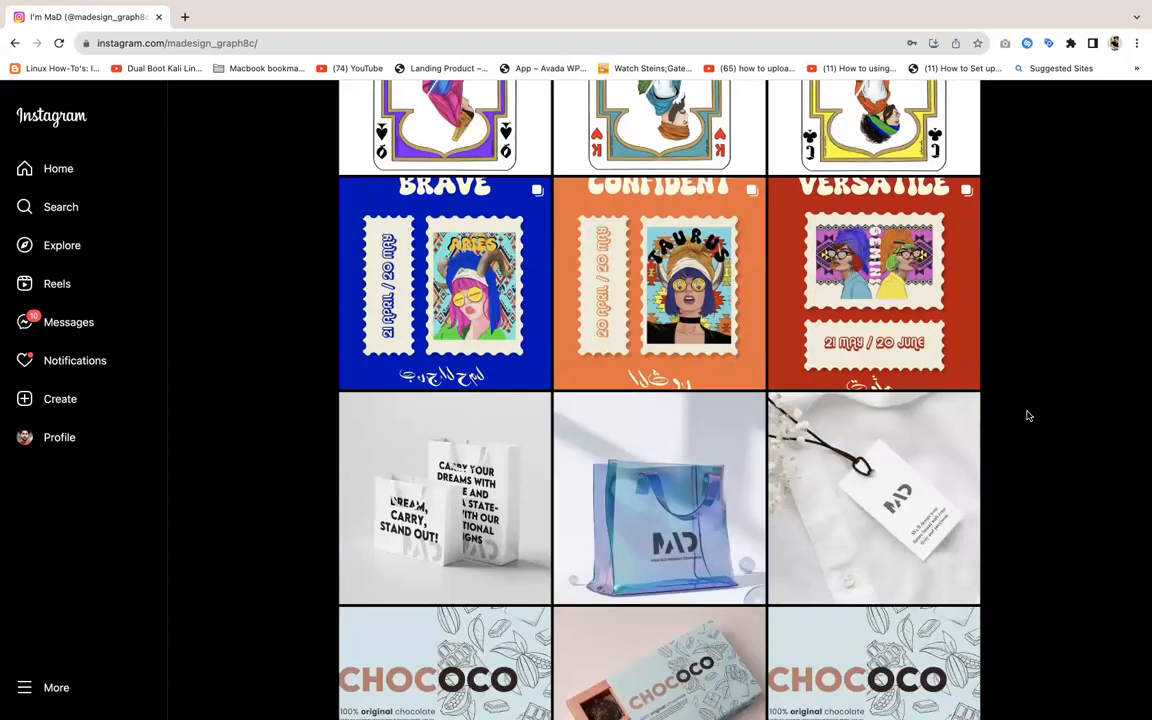
scroll(1026, 411, down, 2)
scroll(990, 578, down, 5)
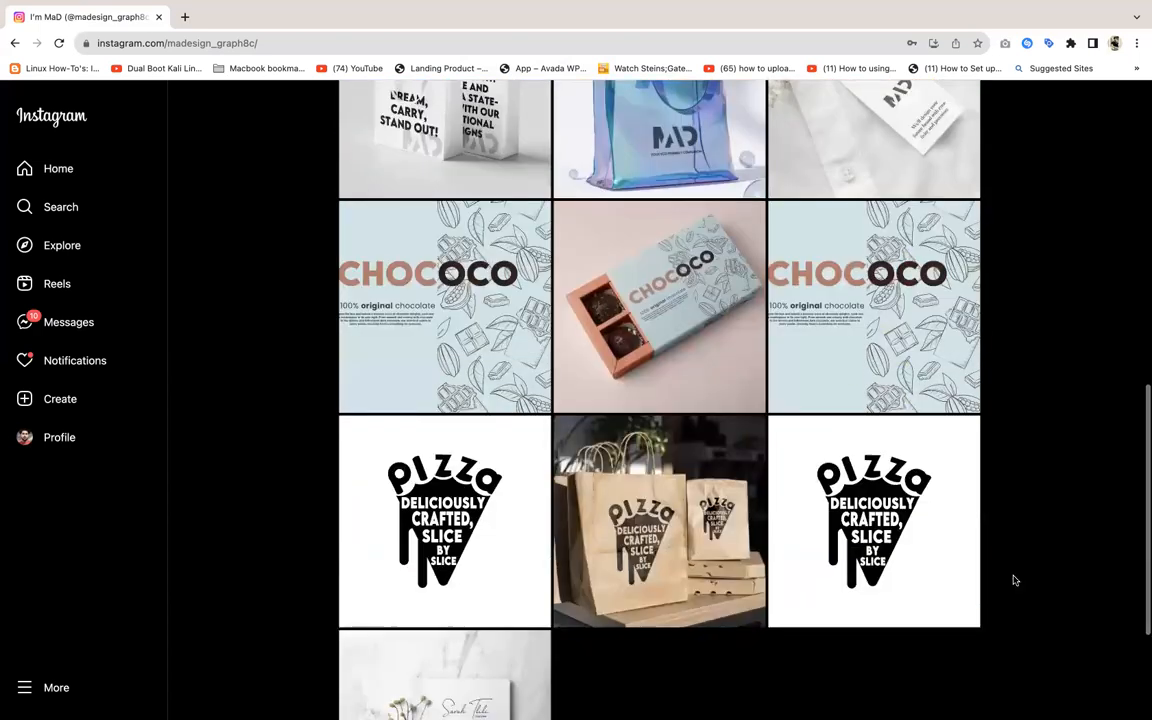
scroll(1013, 580, up, 10)
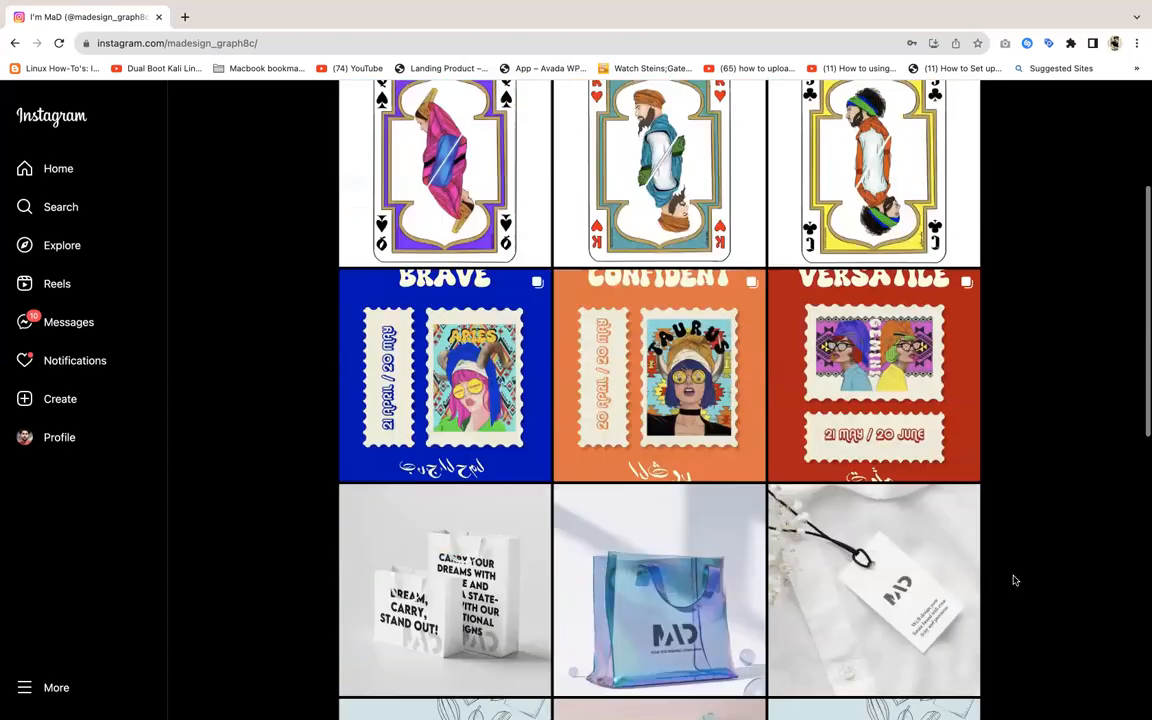
scroll(1013, 580, down, 1)
scroll(1013, 580, up, 1)
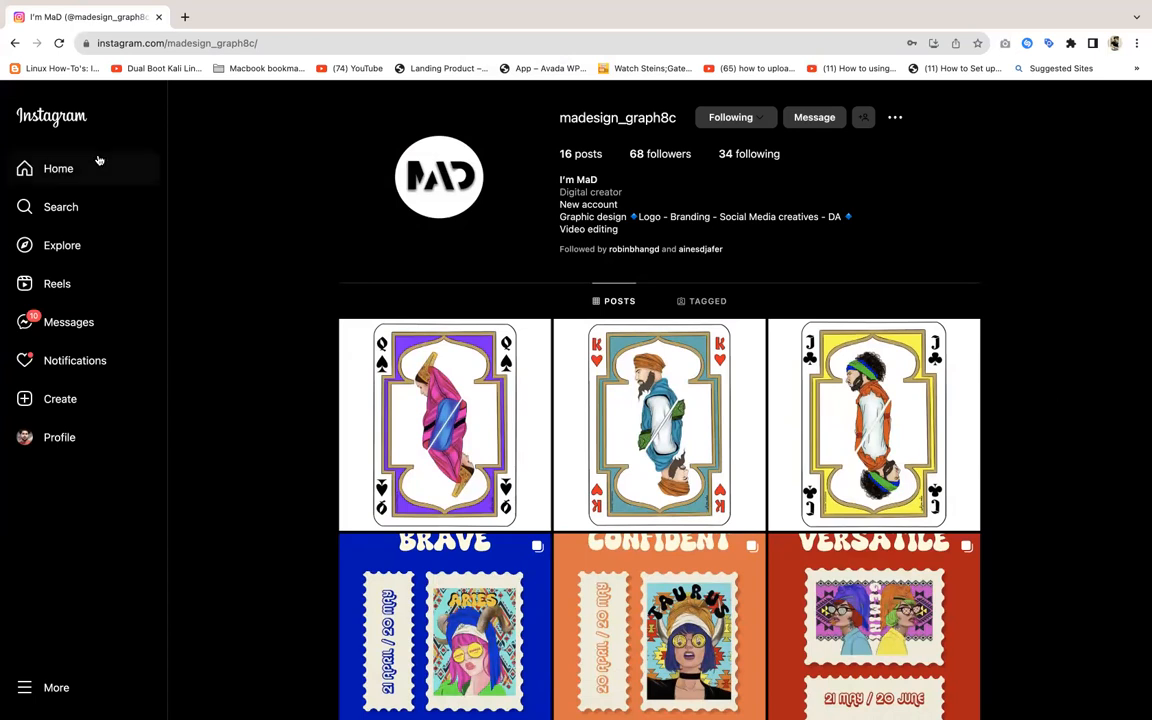
Open the budding graphic designer's profile from the recent searches and examine its posts down to the Letter Z portrait
click(55, 210)
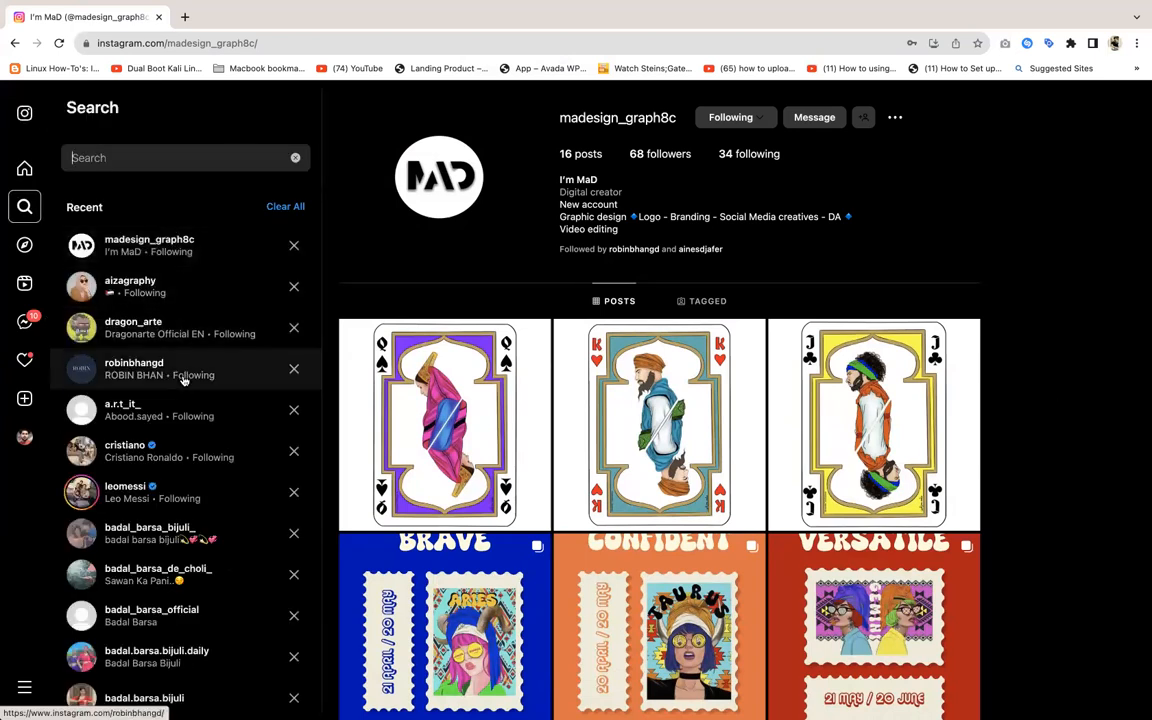
click(150, 368)
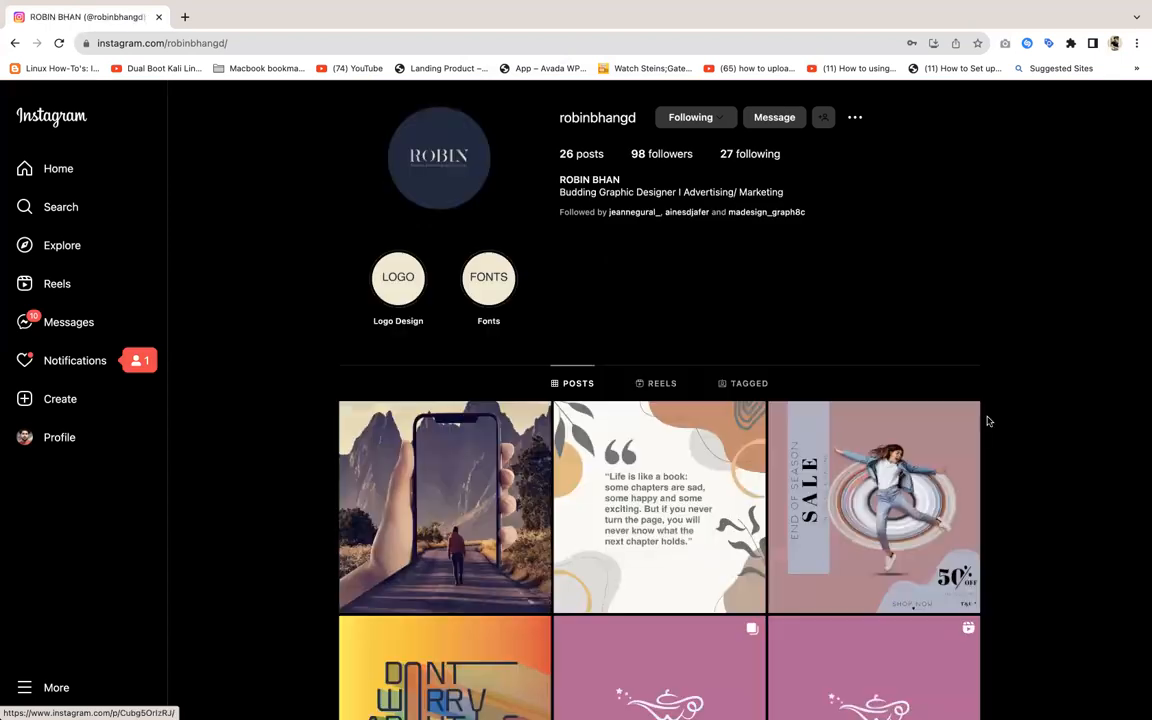
scroll(985, 420, down, 2)
scroll(987, 420, down, 1)
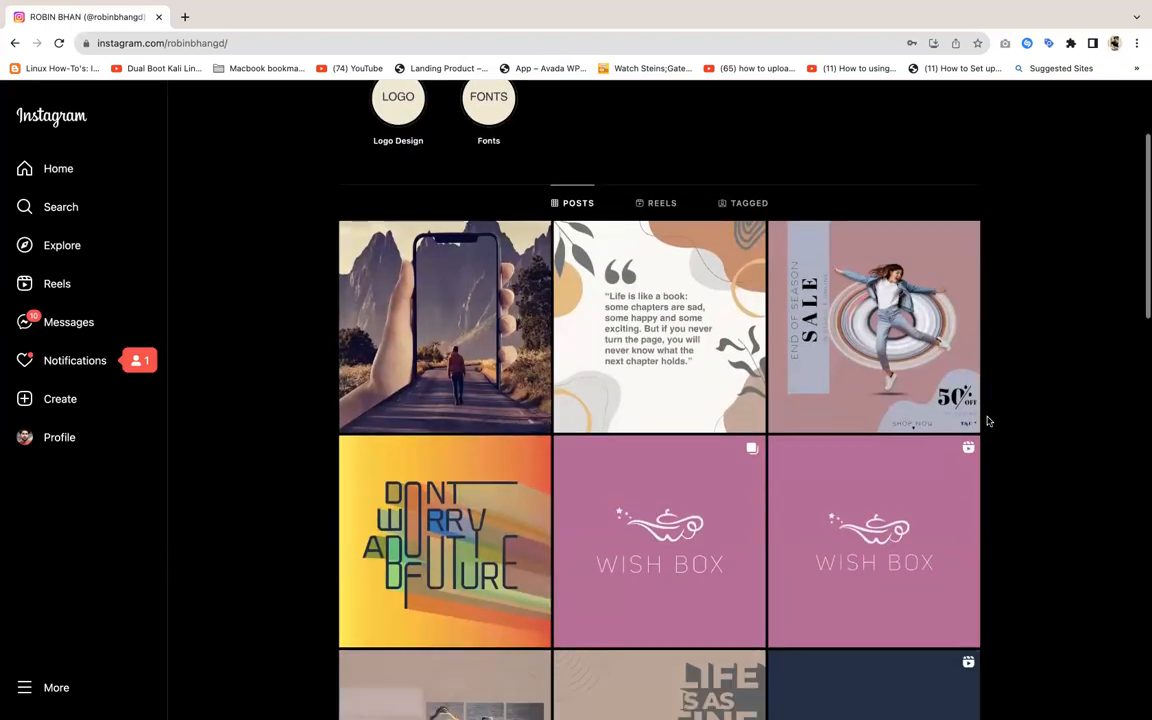
scroll(990, 420, down, 3)
scroll(992, 422, down, 6)
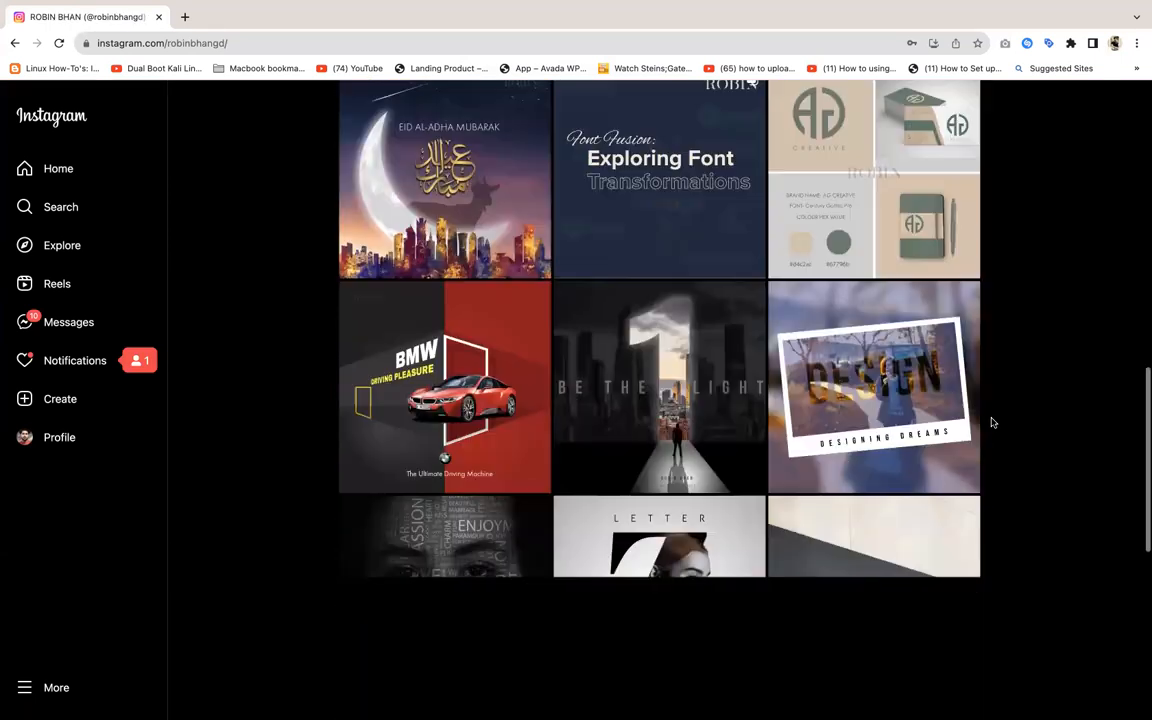
scroll(992, 422, down, 2)
scroll(992, 422, up, 2)
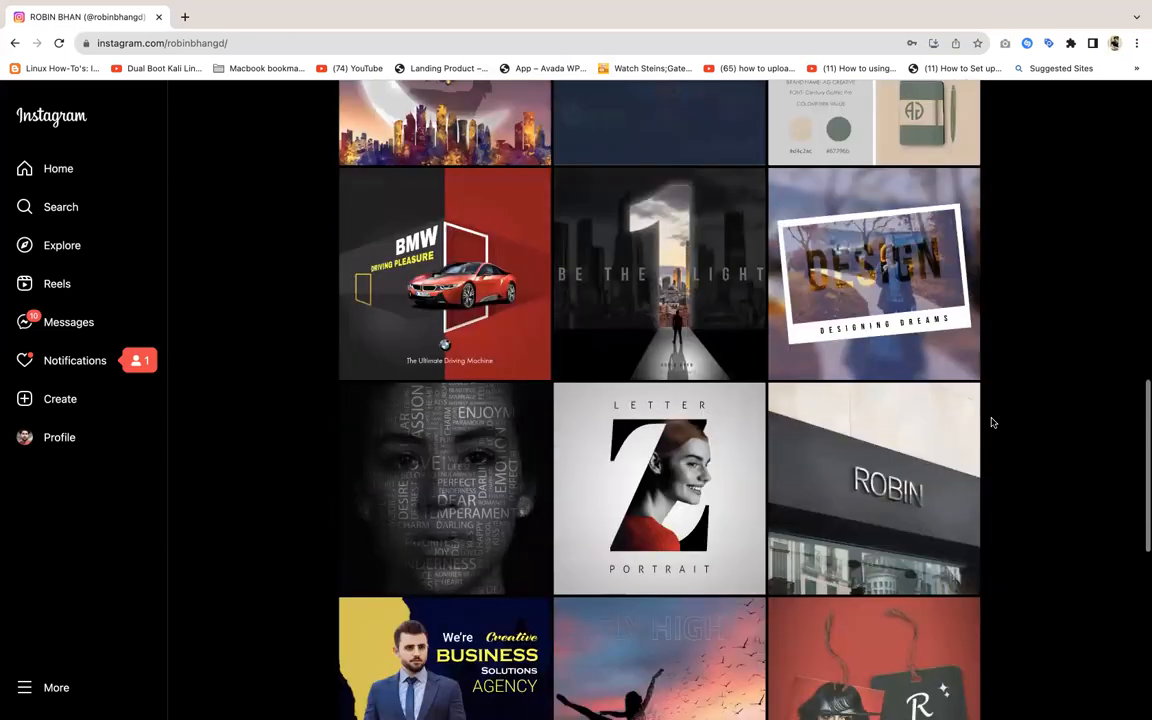
Look over the designer's older photo-manipulation posts and return to the newest ones in the profile
scroll(992, 422, down, 2)
scroll(992, 422, down, 4)
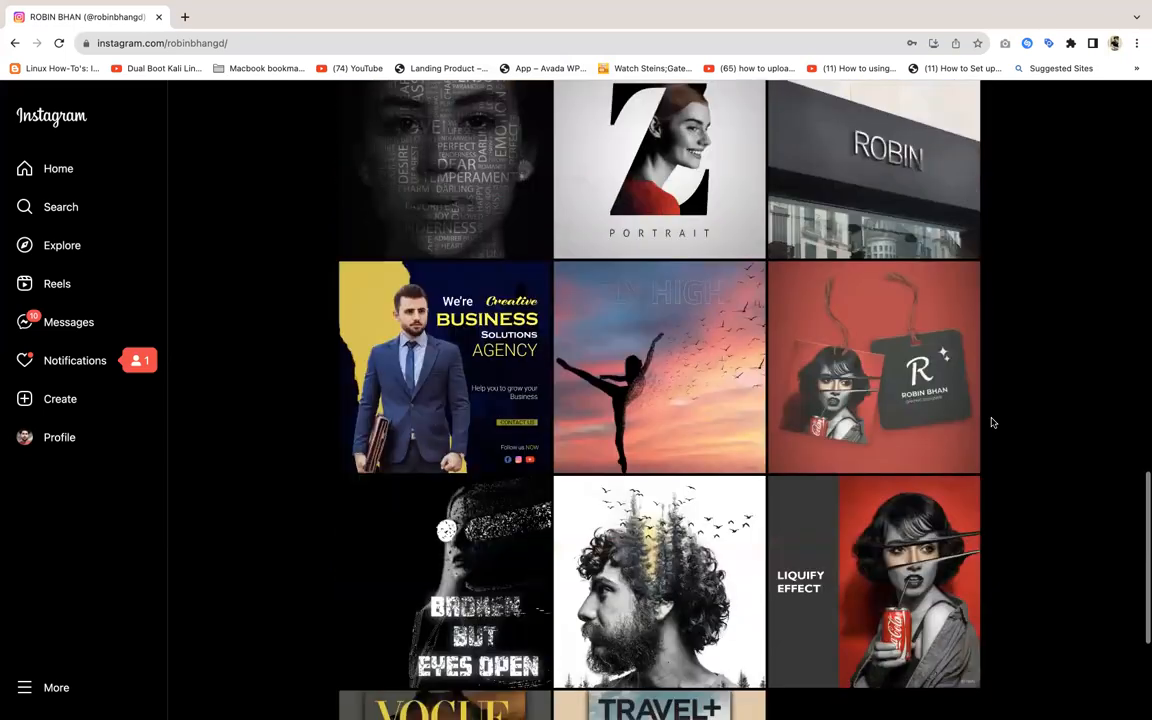
scroll(992, 422, down, 1)
scroll(992, 422, up, 5)
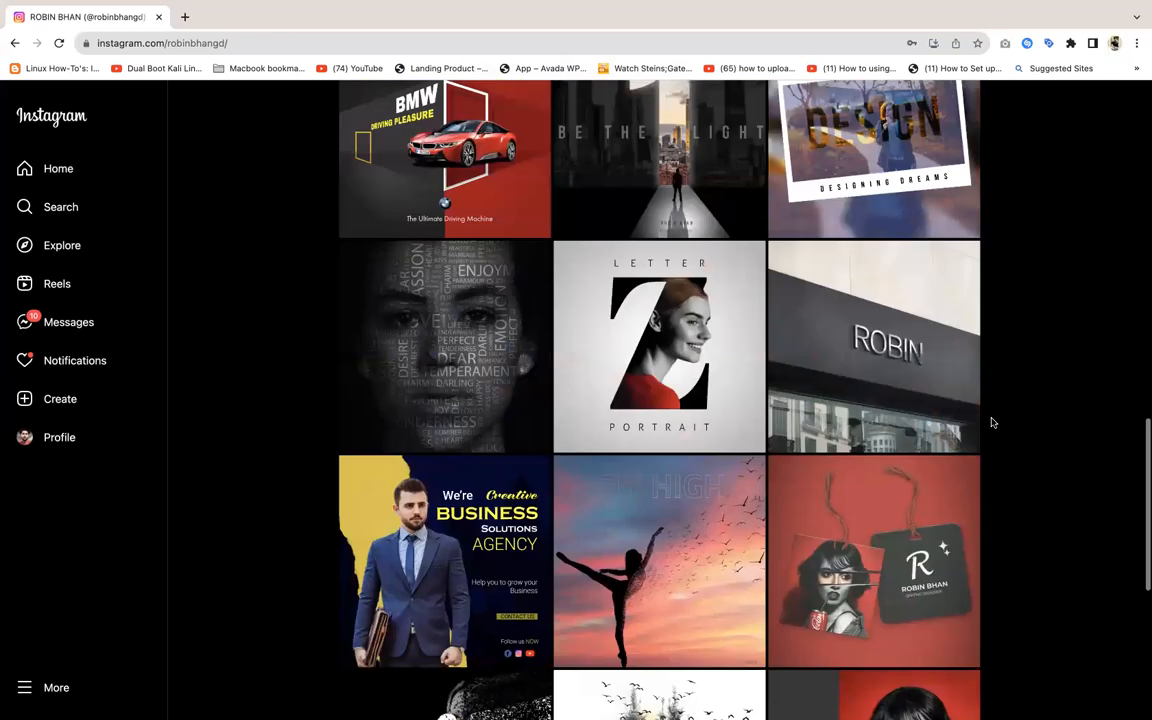
scroll(992, 422, up, 4)
scroll(992, 422, up, 7)
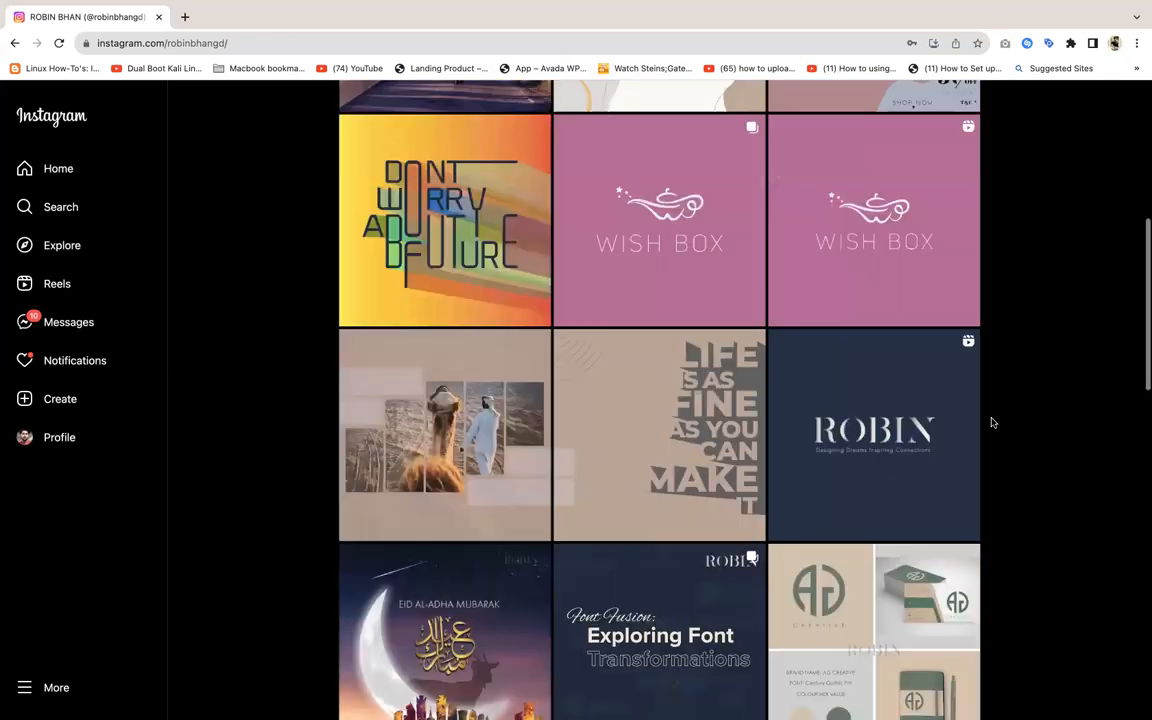
scroll(992, 422, up, 2)
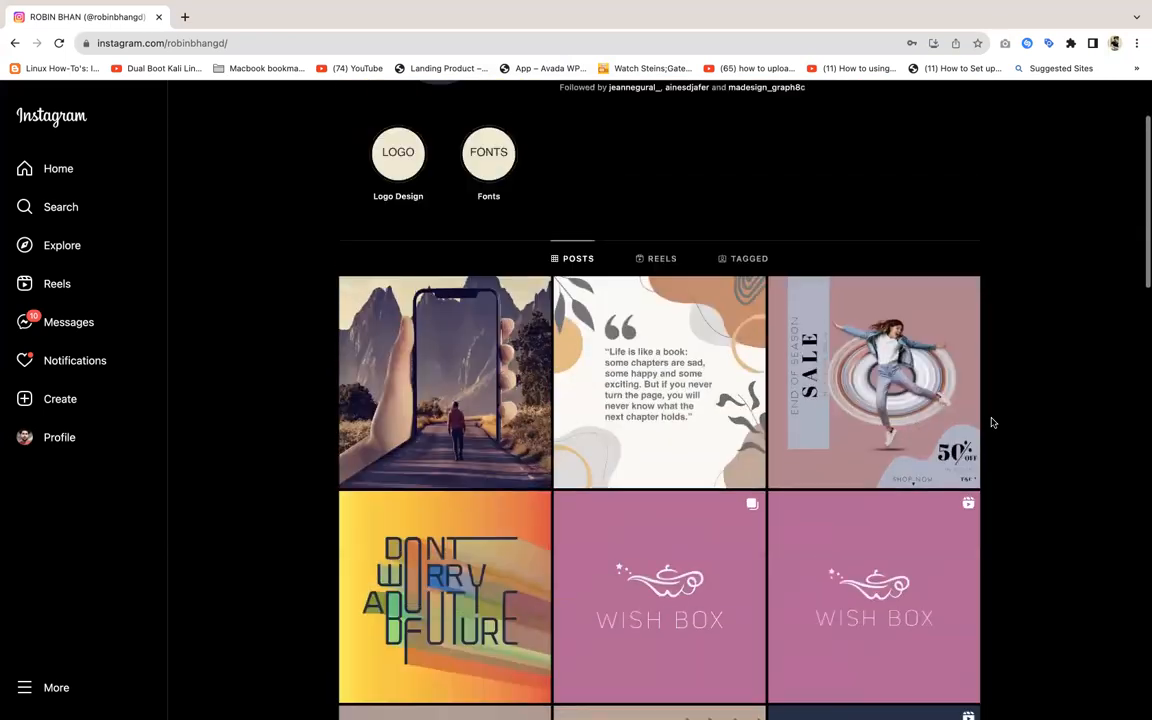
Go through the designer's posts again, from the Eid Al-Adha artwork to the magazine covers, returning to the profile header
scroll(992, 422, down, 8)
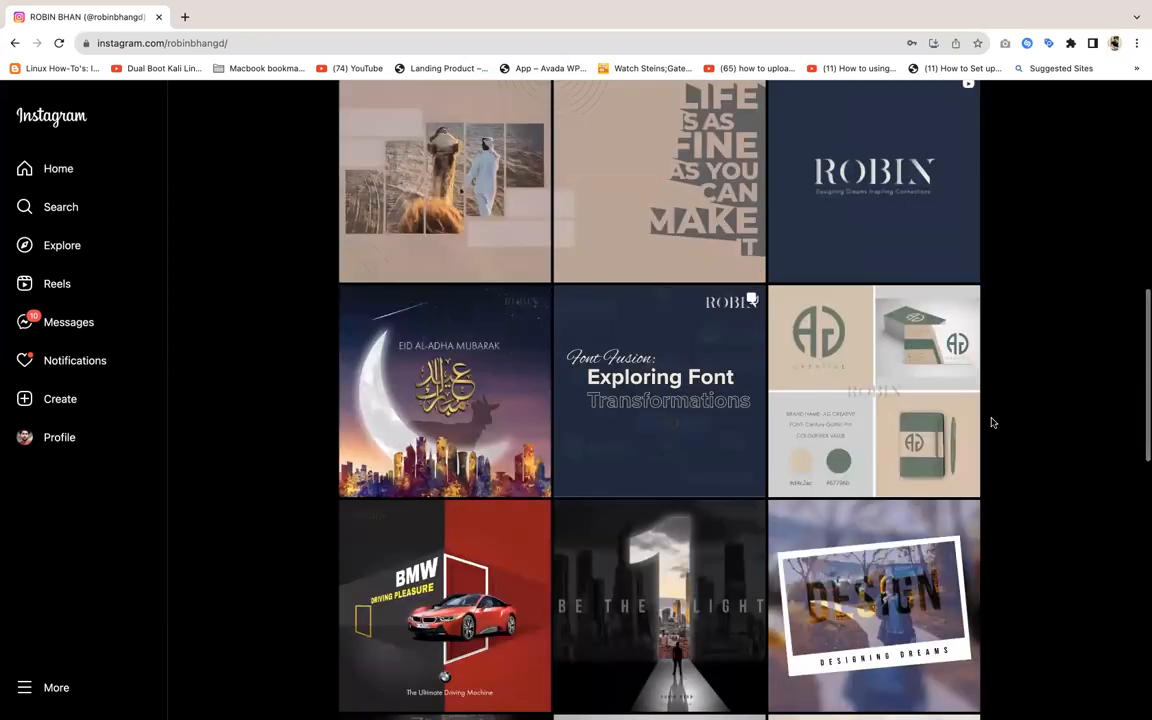
scroll(992, 422, down, 1)
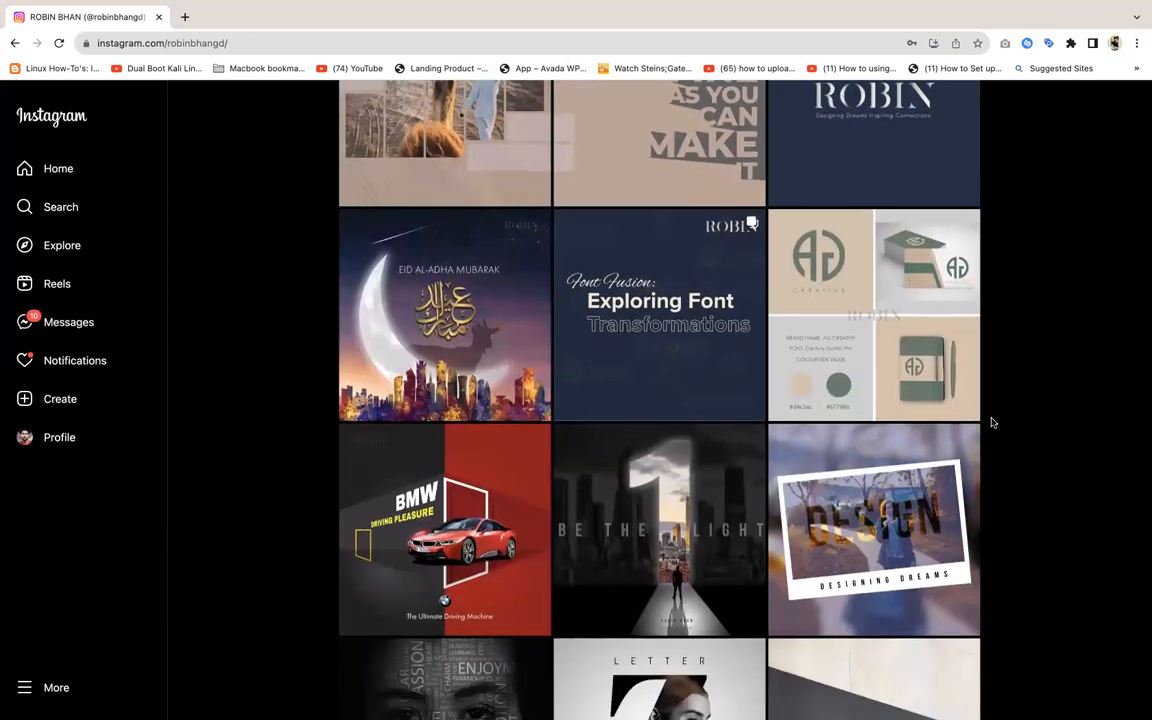
scroll(992, 420, down, 3)
scroll(1021, 452, down, 2)
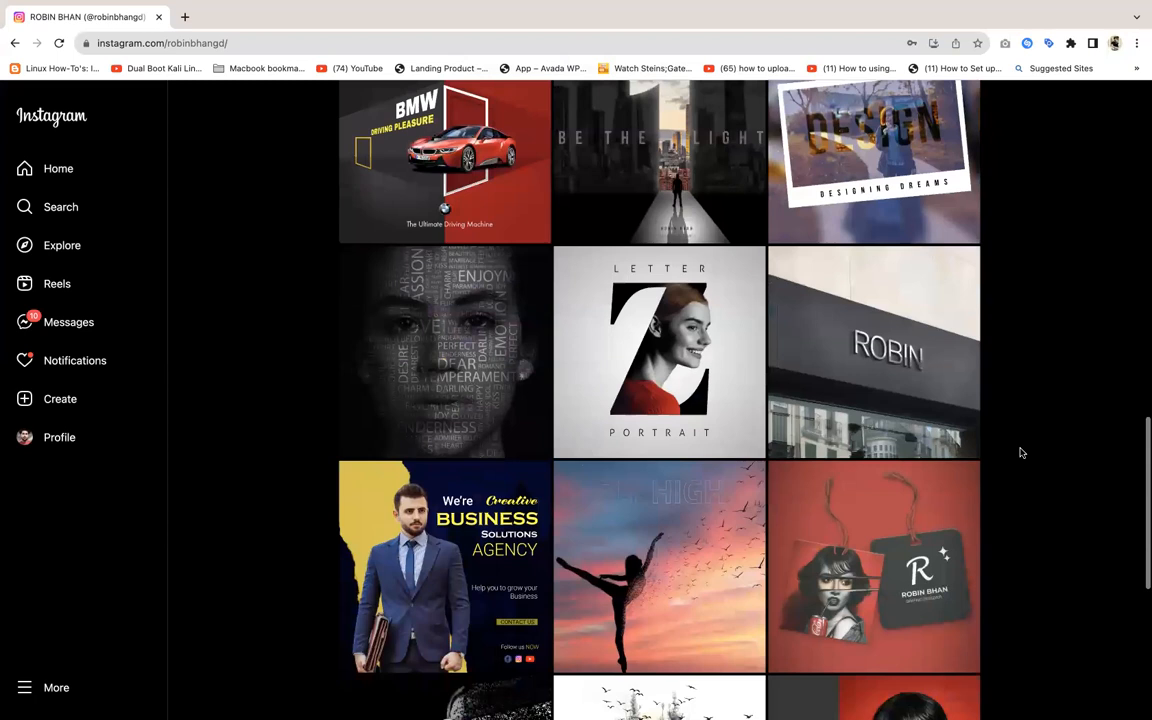
scroll(1040, 453, down, 1)
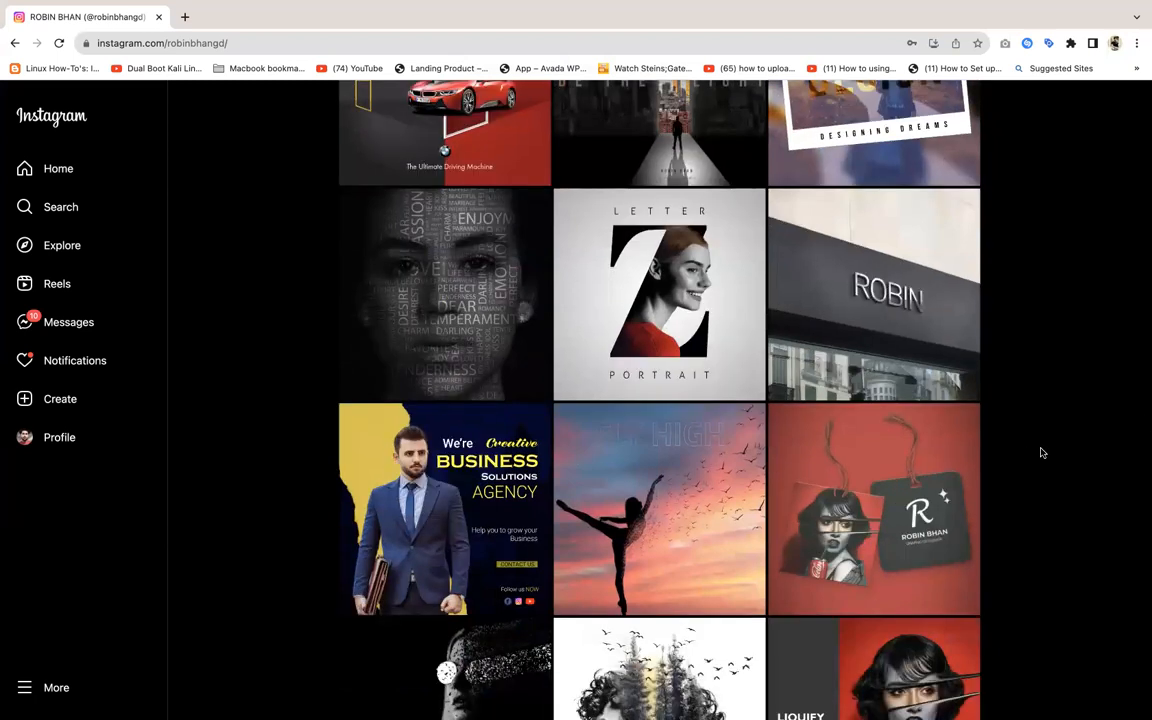
scroll(1040, 453, down, 1)
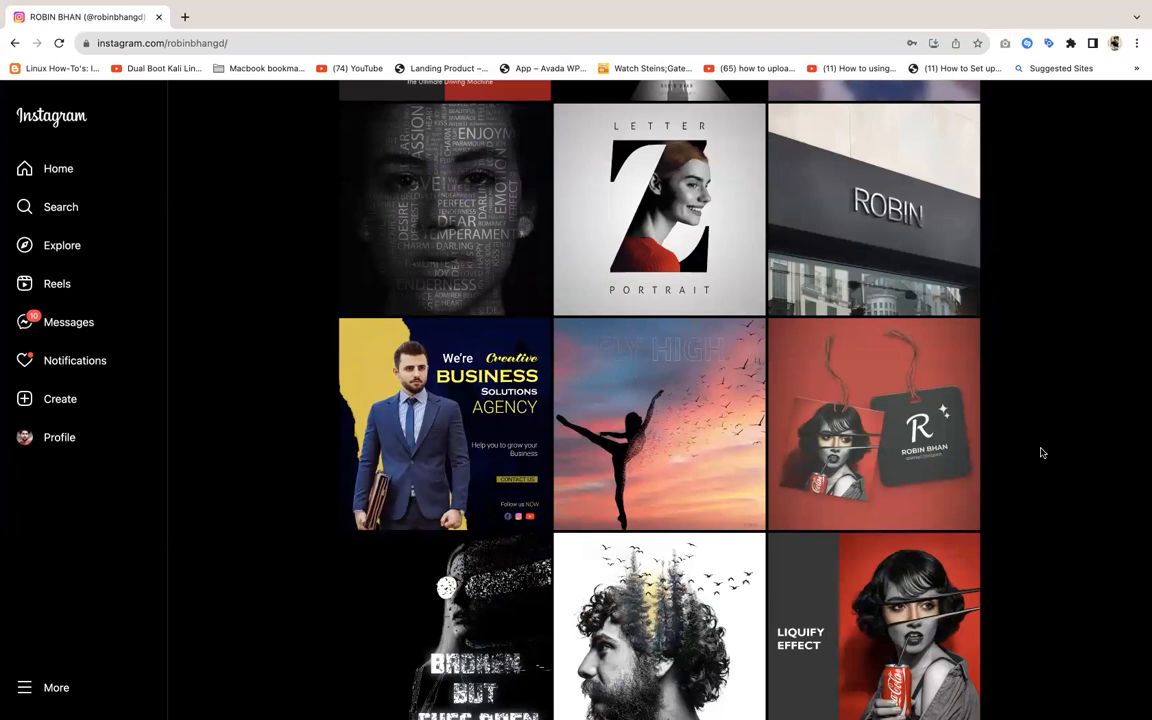
scroll(1040, 453, down, 1)
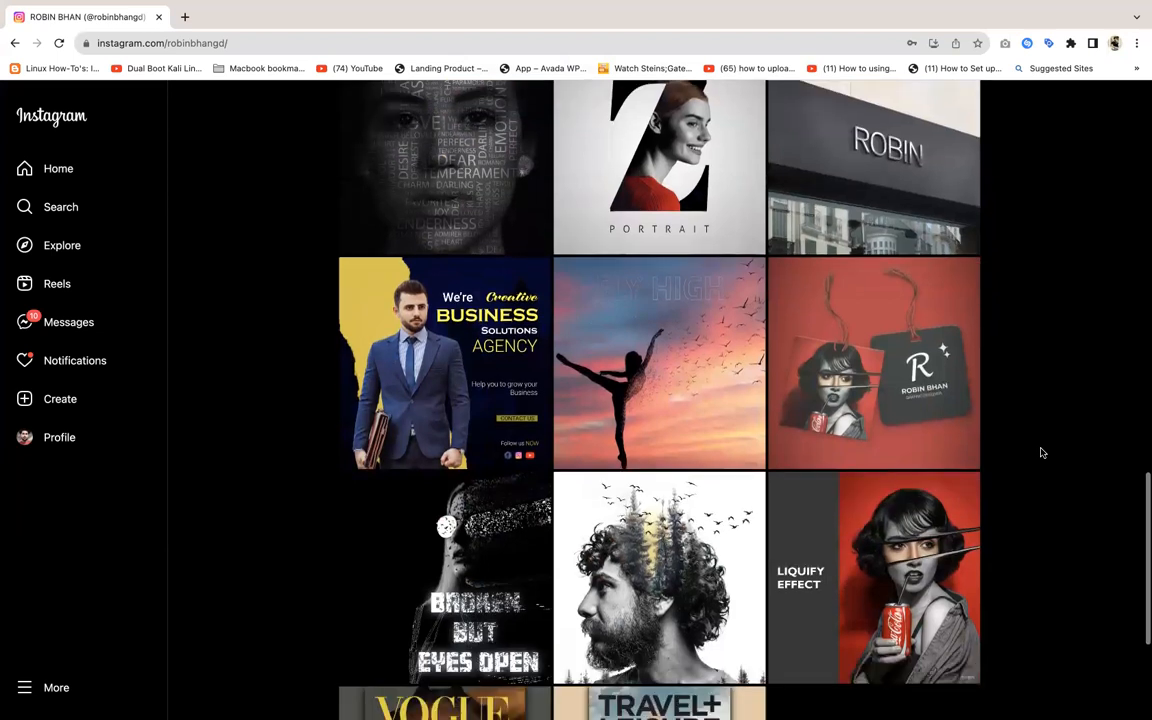
scroll(1040, 453, down, 2)
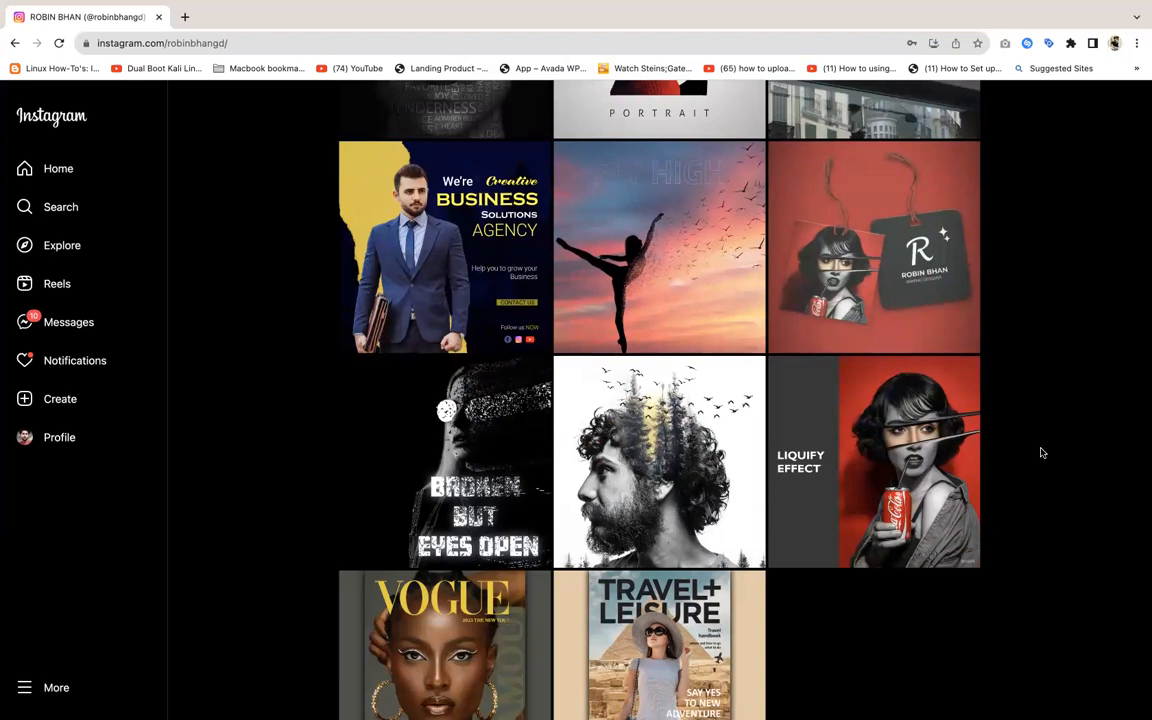
scroll(1040, 453, up, 15)
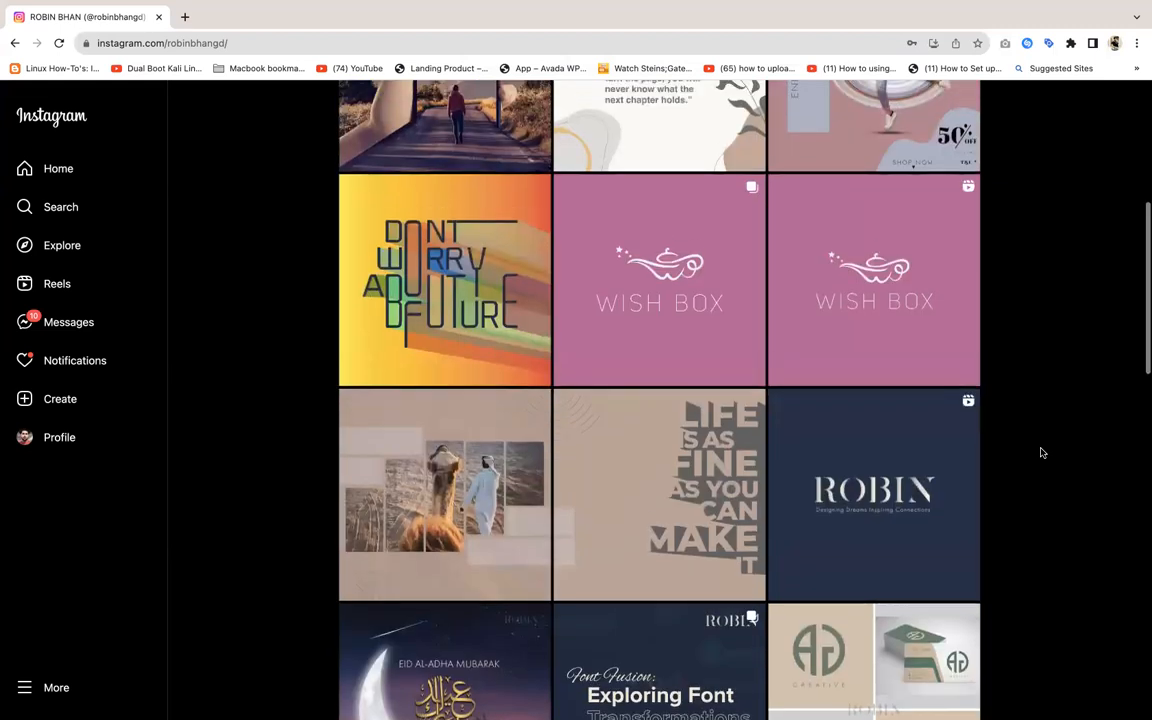
scroll(1040, 453, down, 1)
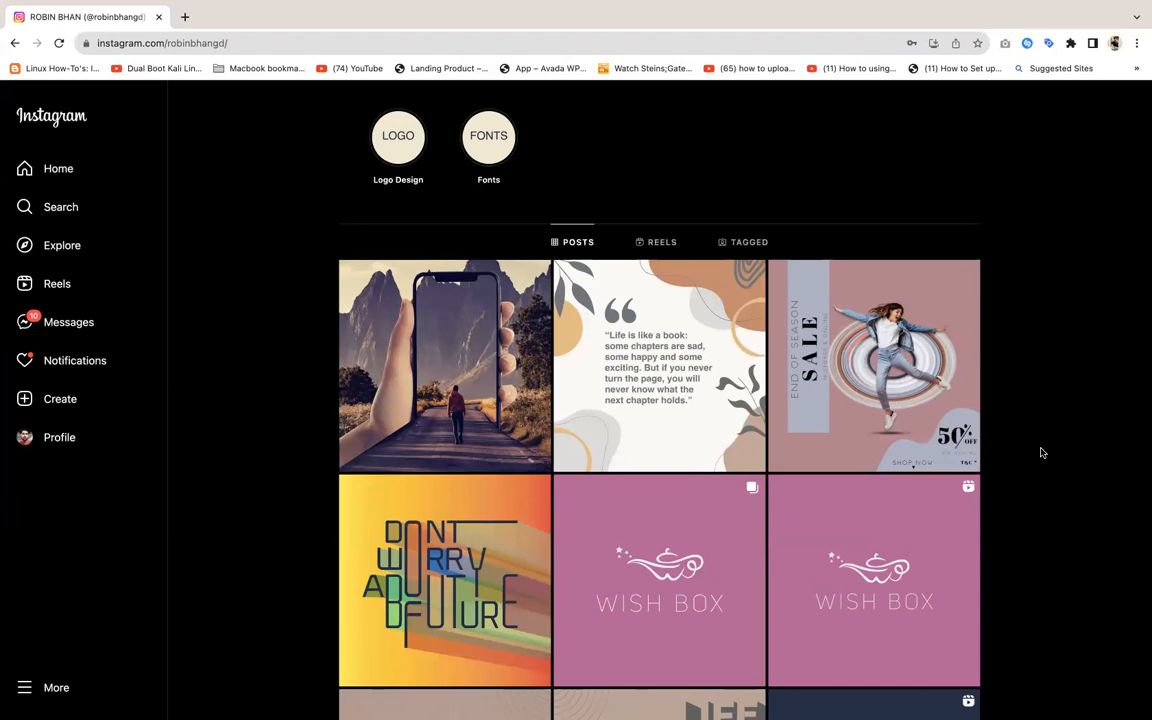
scroll(1040, 453, up, 3)
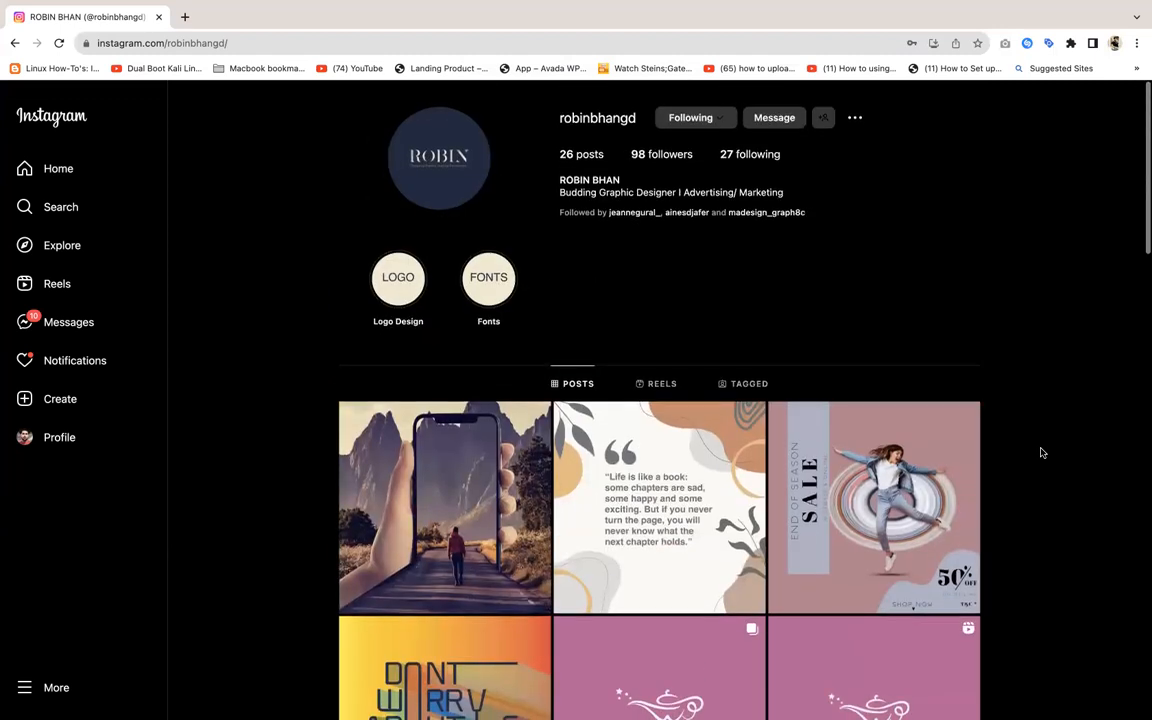
Switch to Illustrator and open the portrait file Untitled-1.ai from the recent files
key(ctrl+Left)
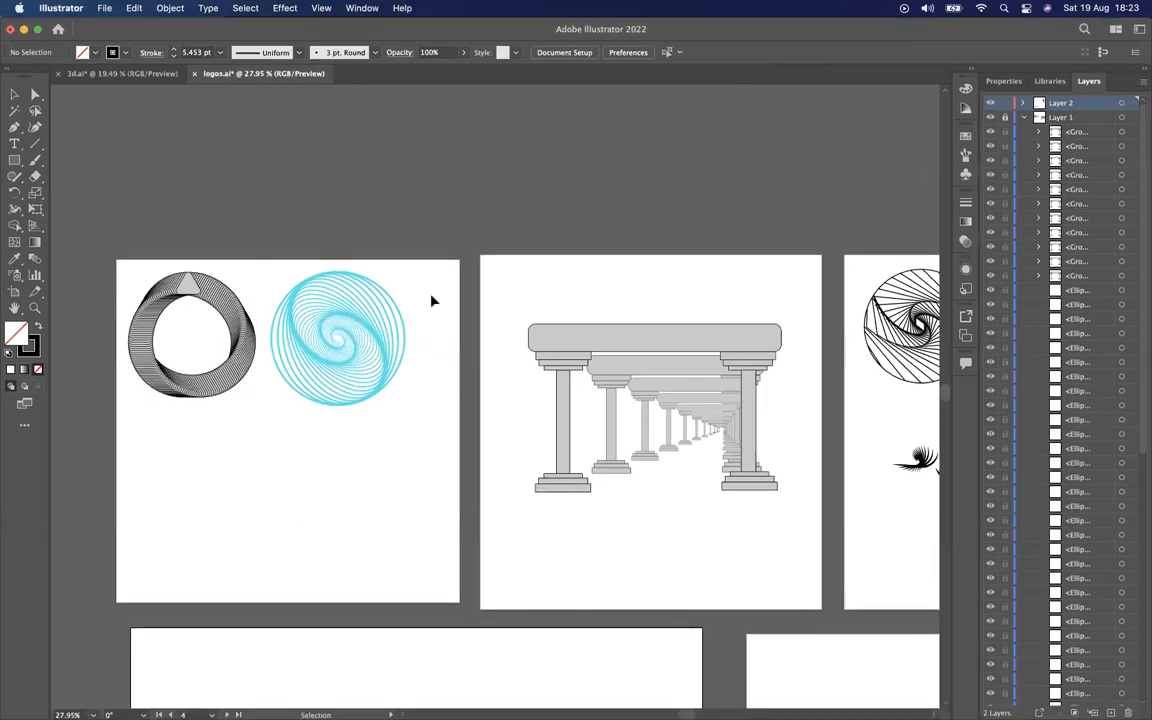
click(58, 31)
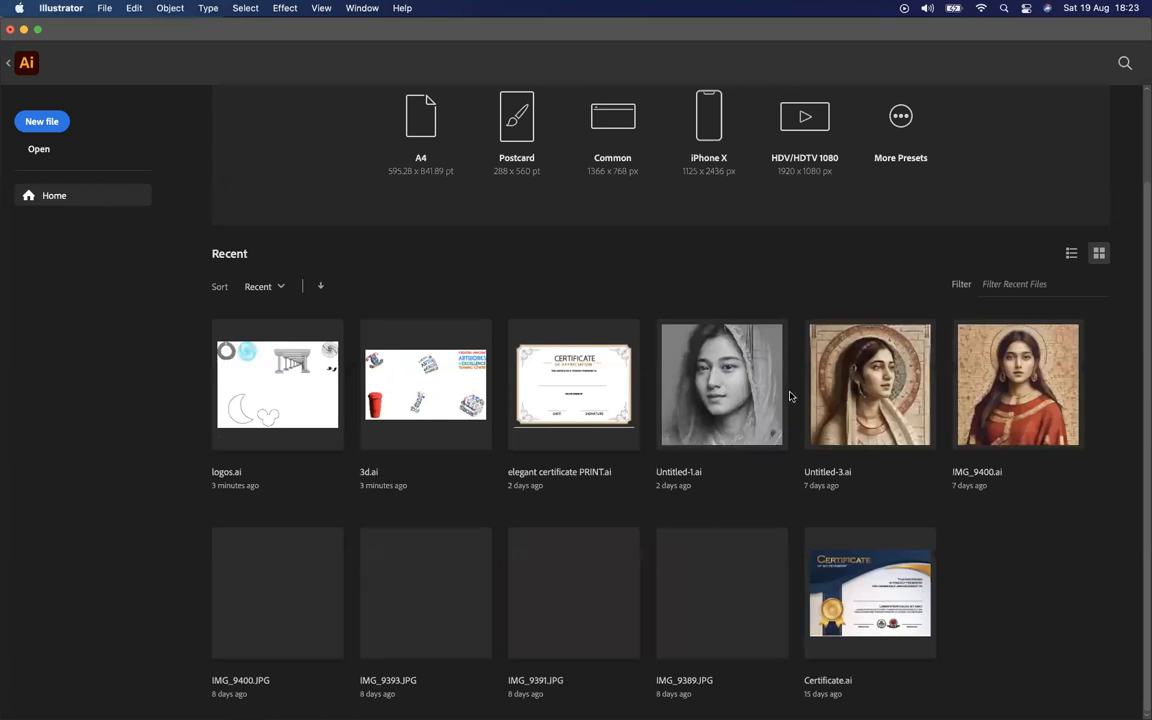
click(733, 361)
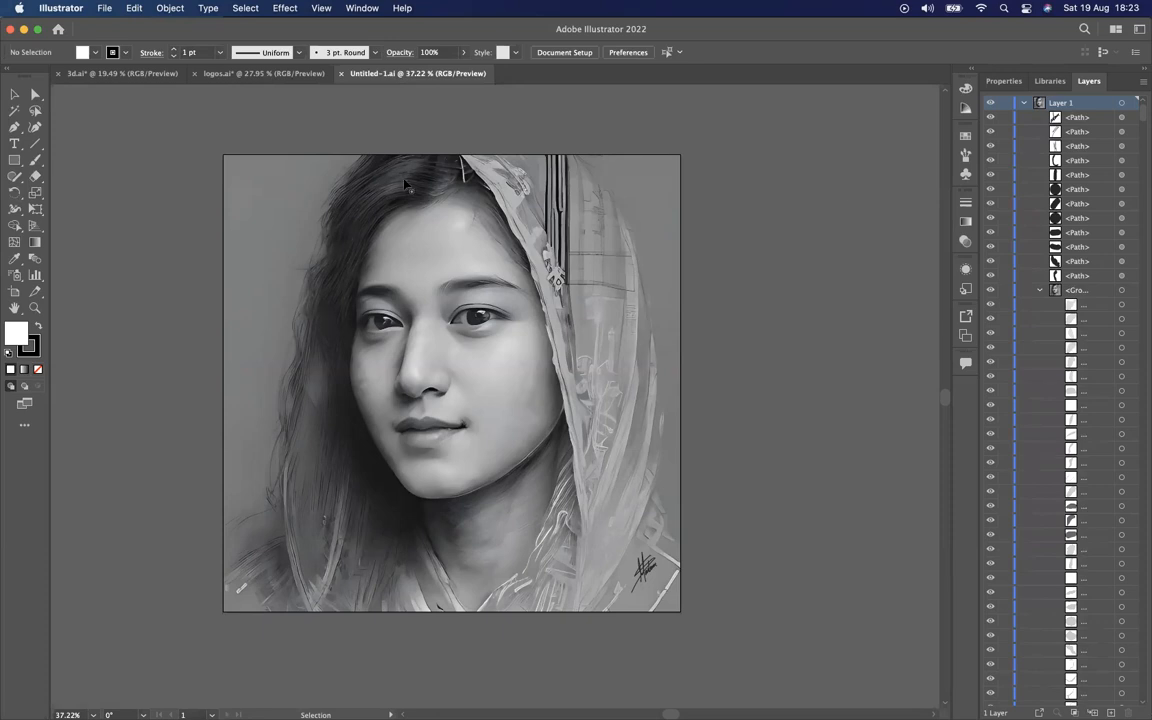
Examine the vector hair strands around the portrait's forehead at high magnification and return to the whole artwork
scroll(404, 183, up, 10)
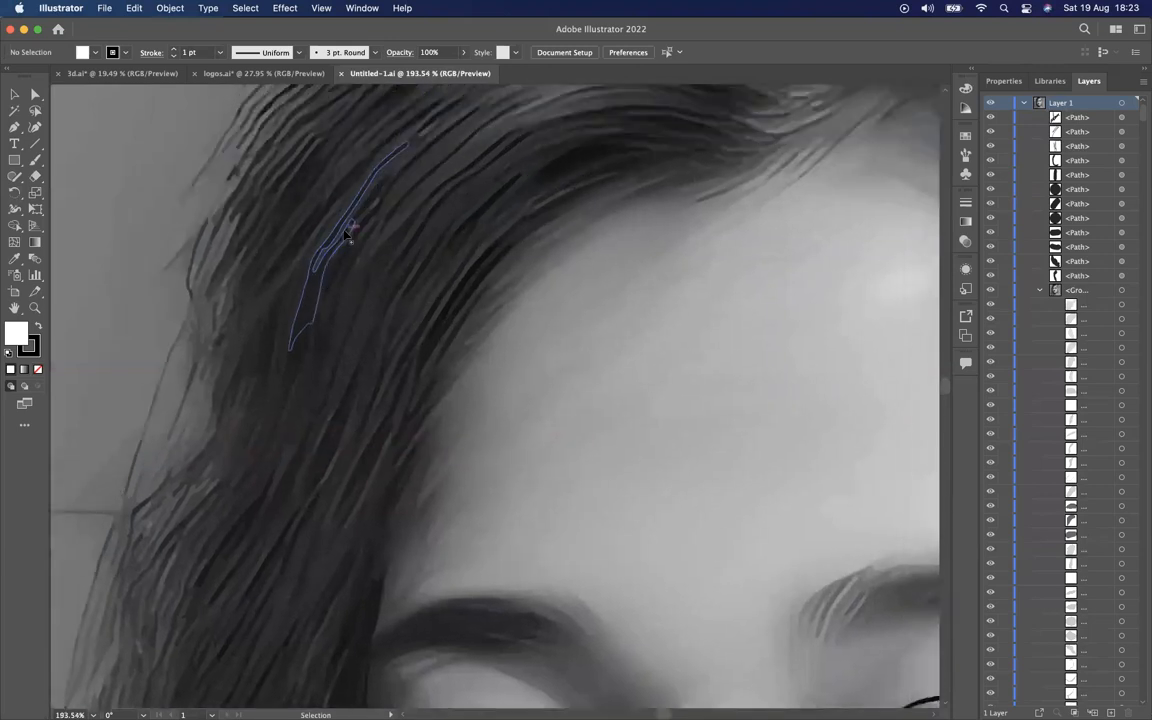
scroll(347, 235, up, 3)
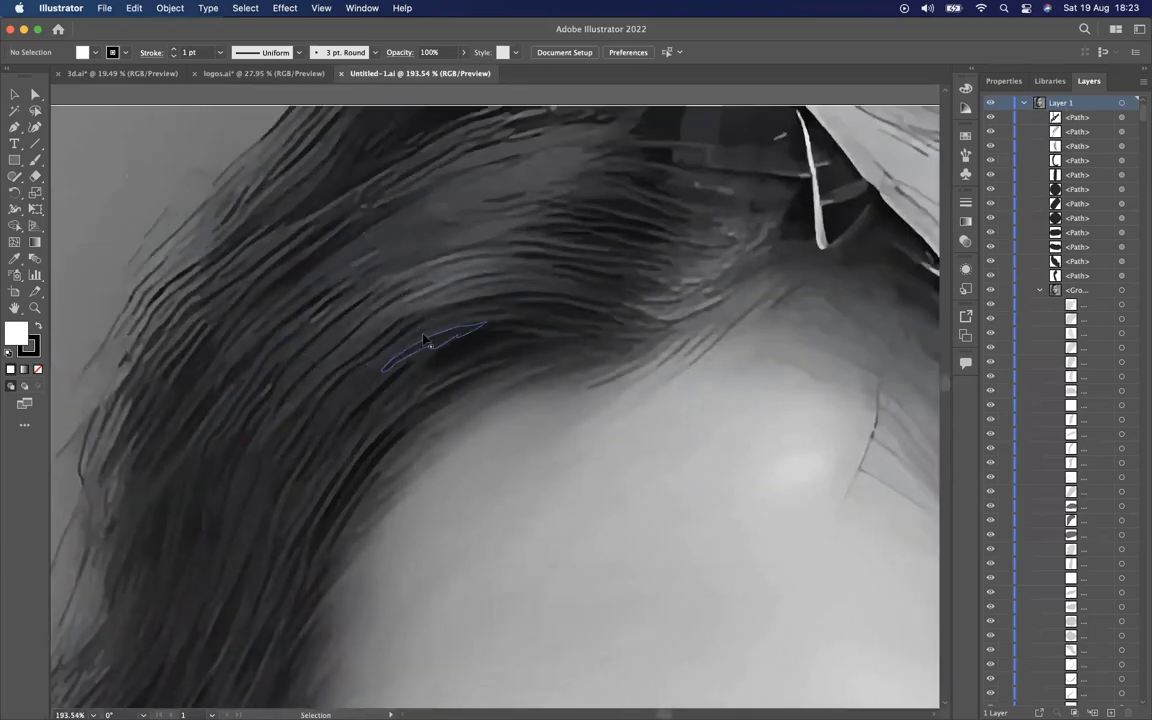
scroll(259, 443, down, 3)
scroll(259, 443, left, 3)
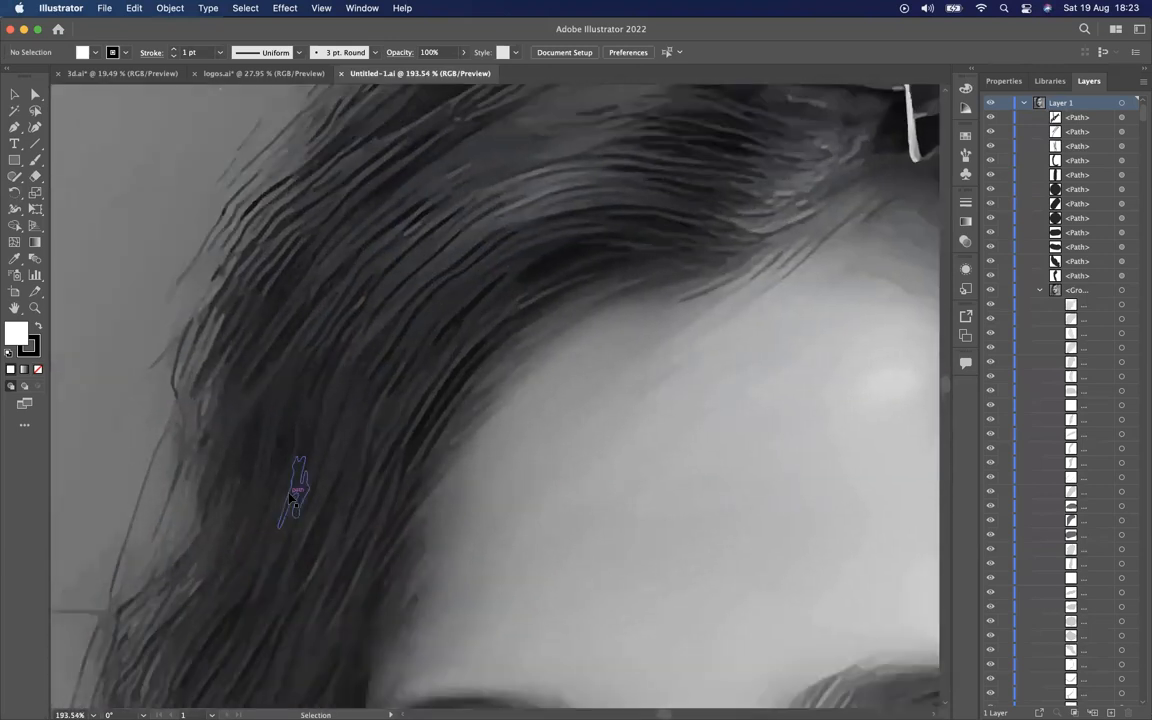
scroll(290, 497, down, 6)
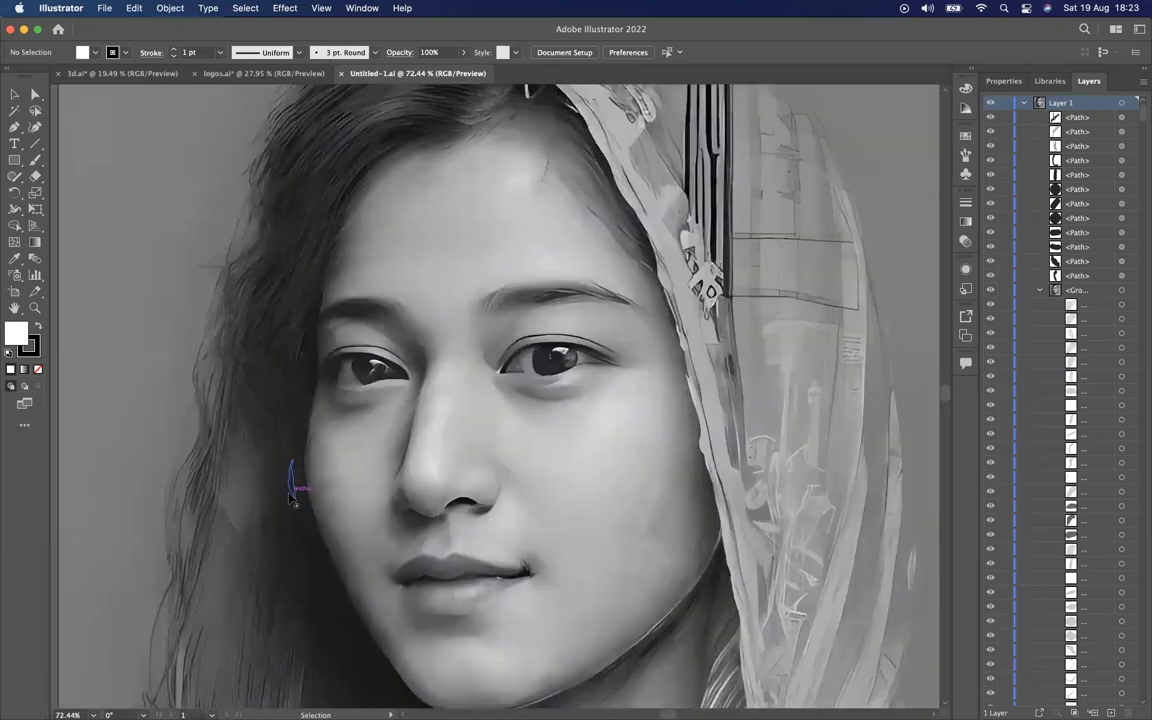
scroll(290, 497, down, 4)
scroll(630, 355, left, 3)
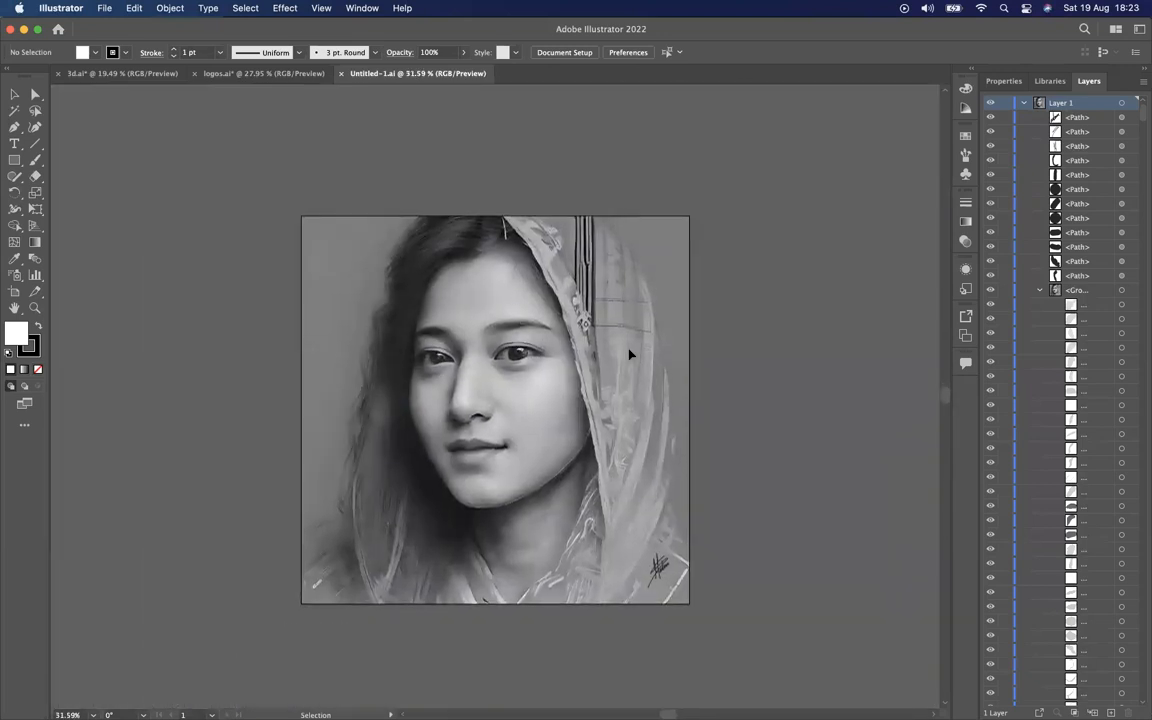
Inspect the vector shapes of the portrait's eye up close, select a path in the iris, and return to the whole portrait with nothing selected
scroll(630, 355, up, 10)
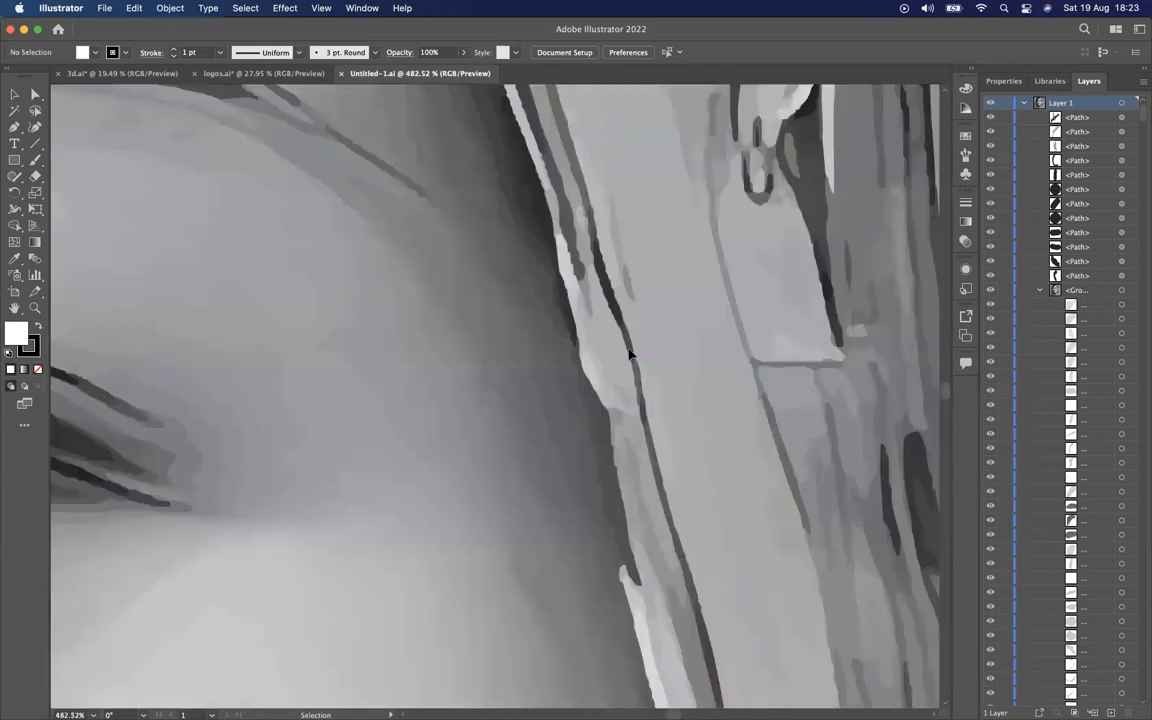
scroll(630, 355, left, 8)
scroll(630, 355, up, 4)
scroll(630, 355, down, 1)
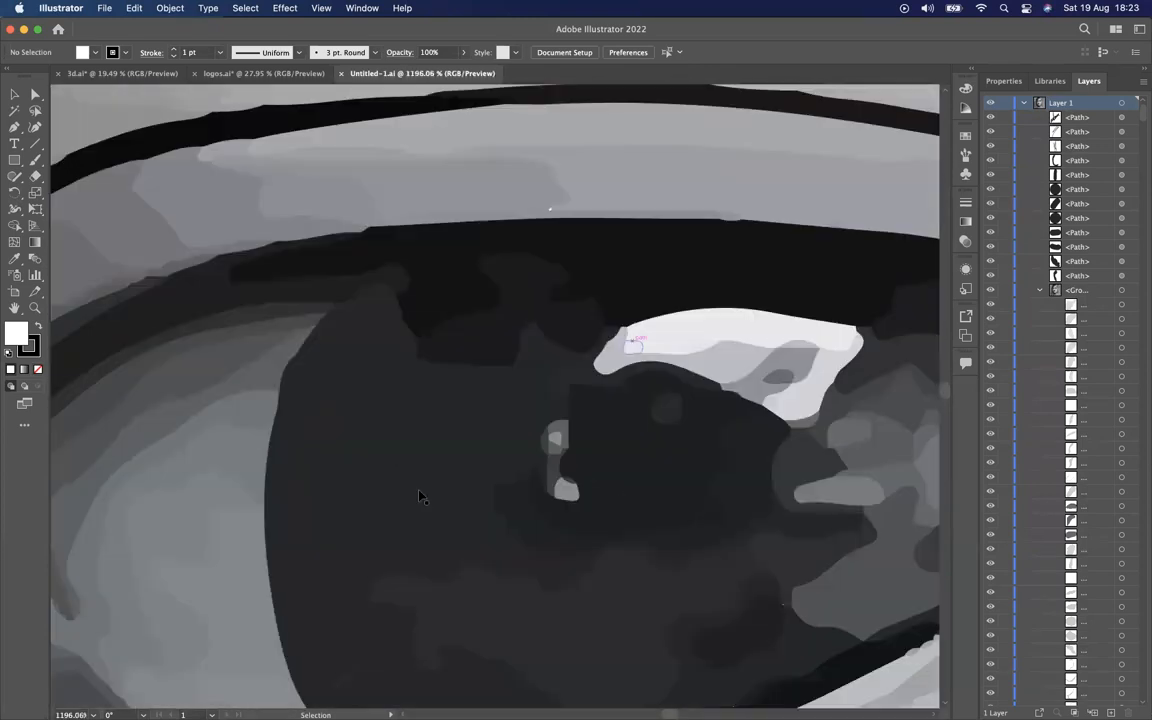
click(321, 560)
scroll(321, 566, down, 2)
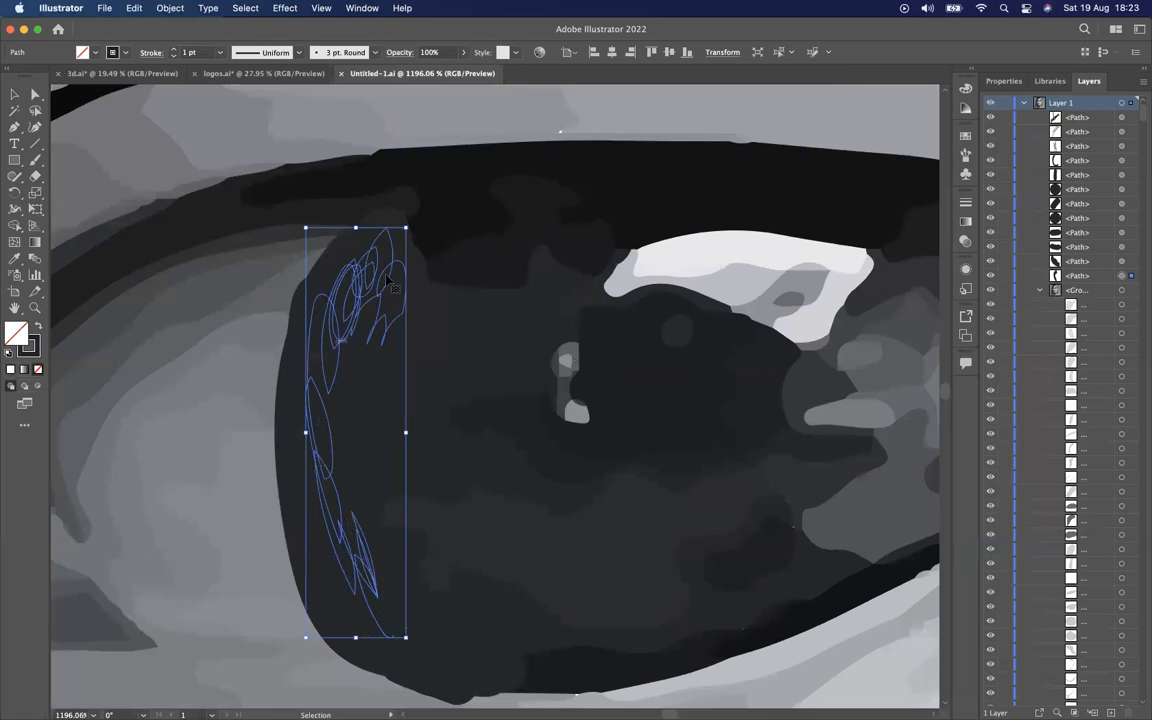
scroll(789, 333, up, 1)
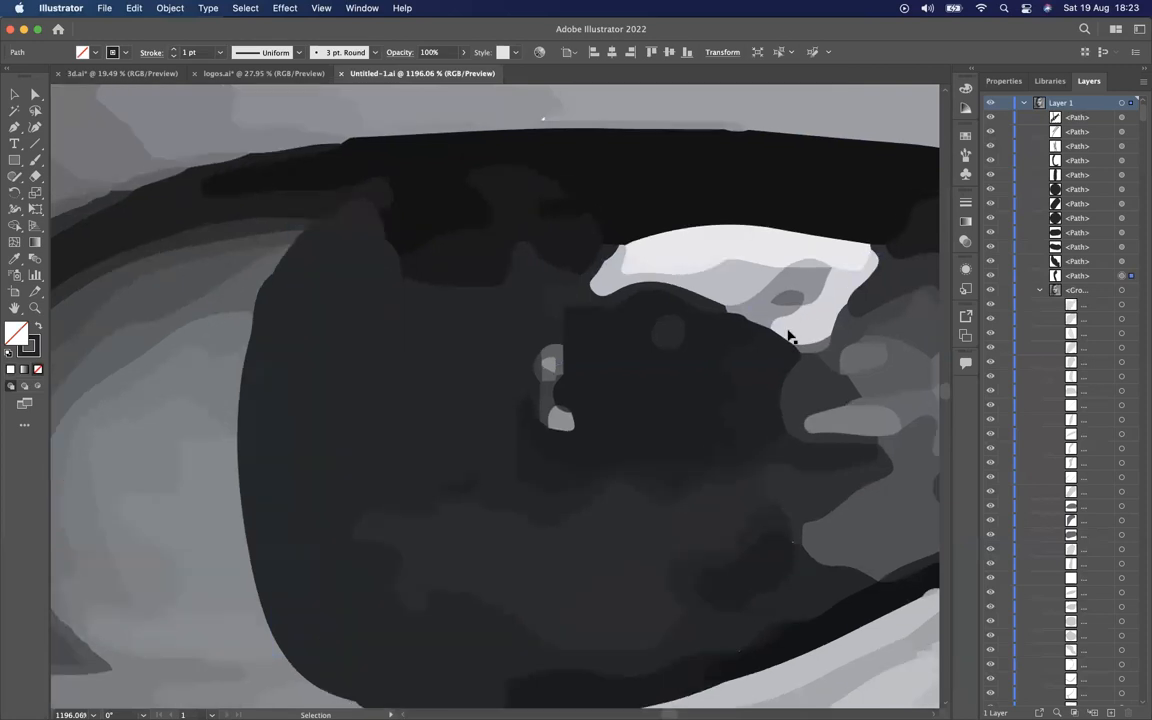
scroll(700, 337, down, 5)
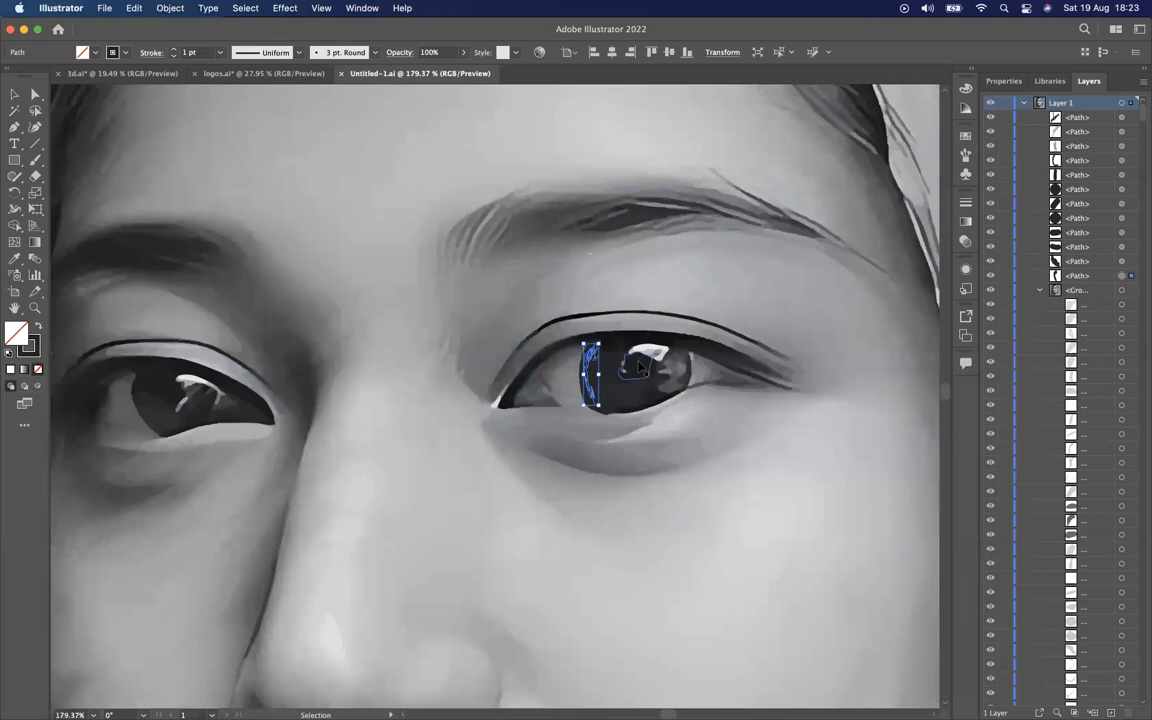
scroll(640, 368, down, 5)
click(479, 218)
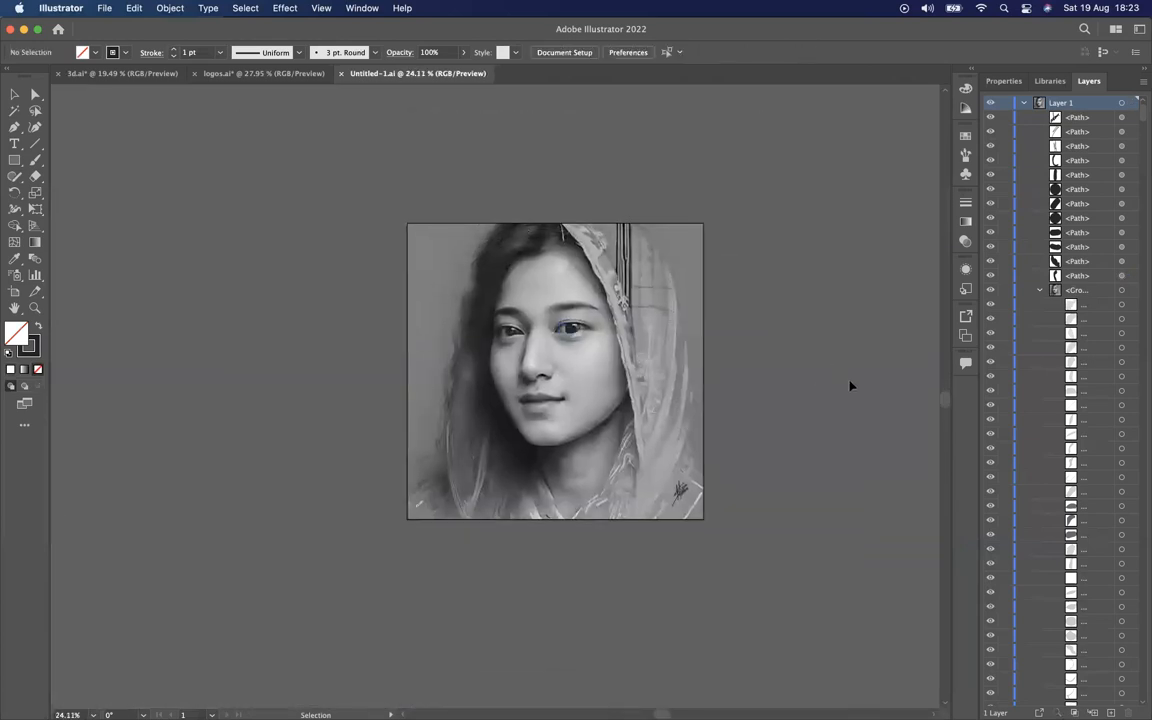
scroll(768, 305, up, 2)
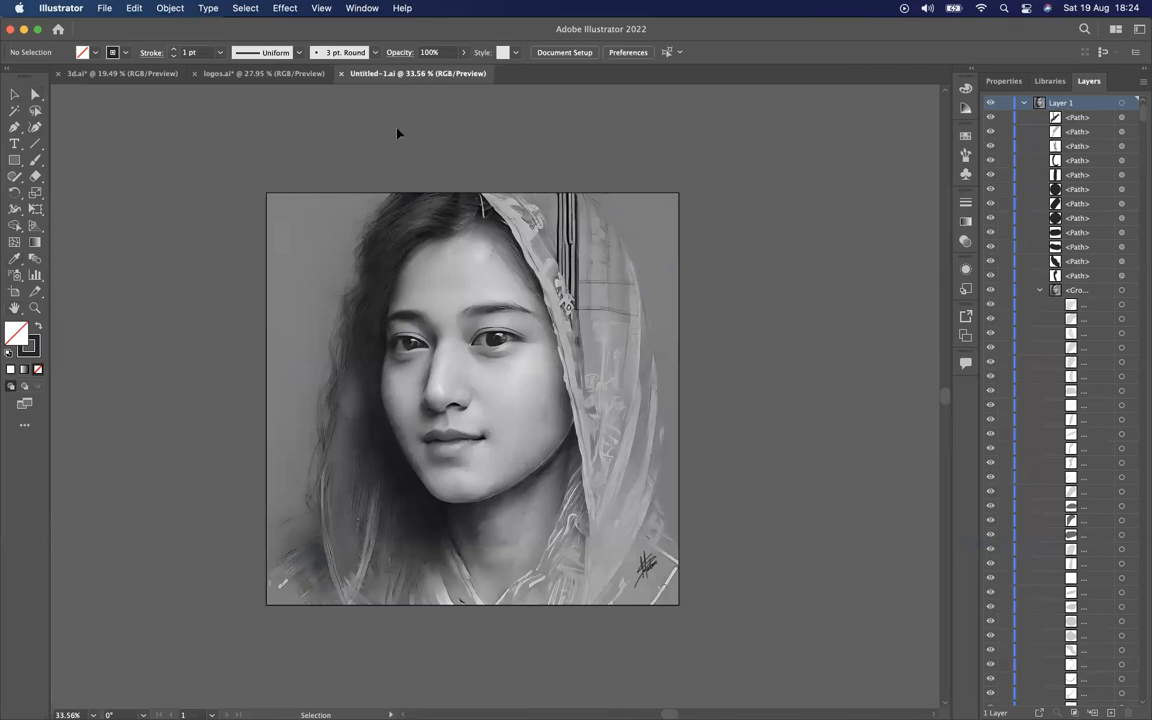
Compare the open artworks by viewing 3d.ai and logos.ai before going back to the portrait in Untitled-1.ai
click(255, 74)
click(125, 74)
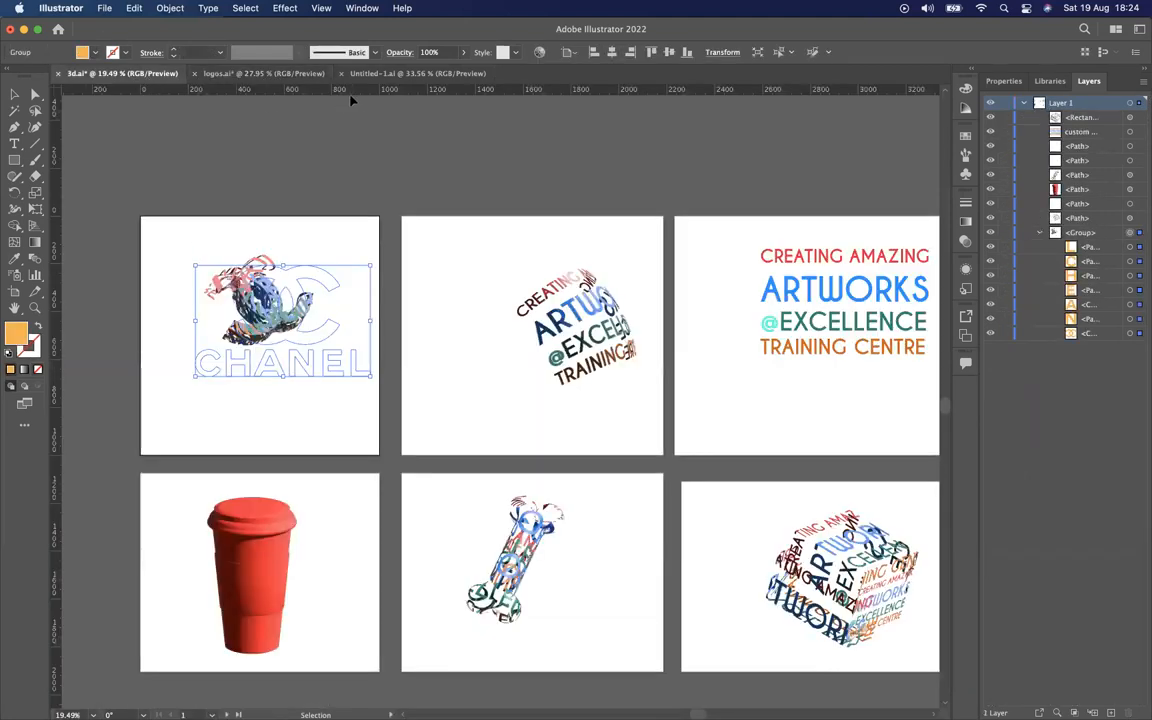
click(272, 75)
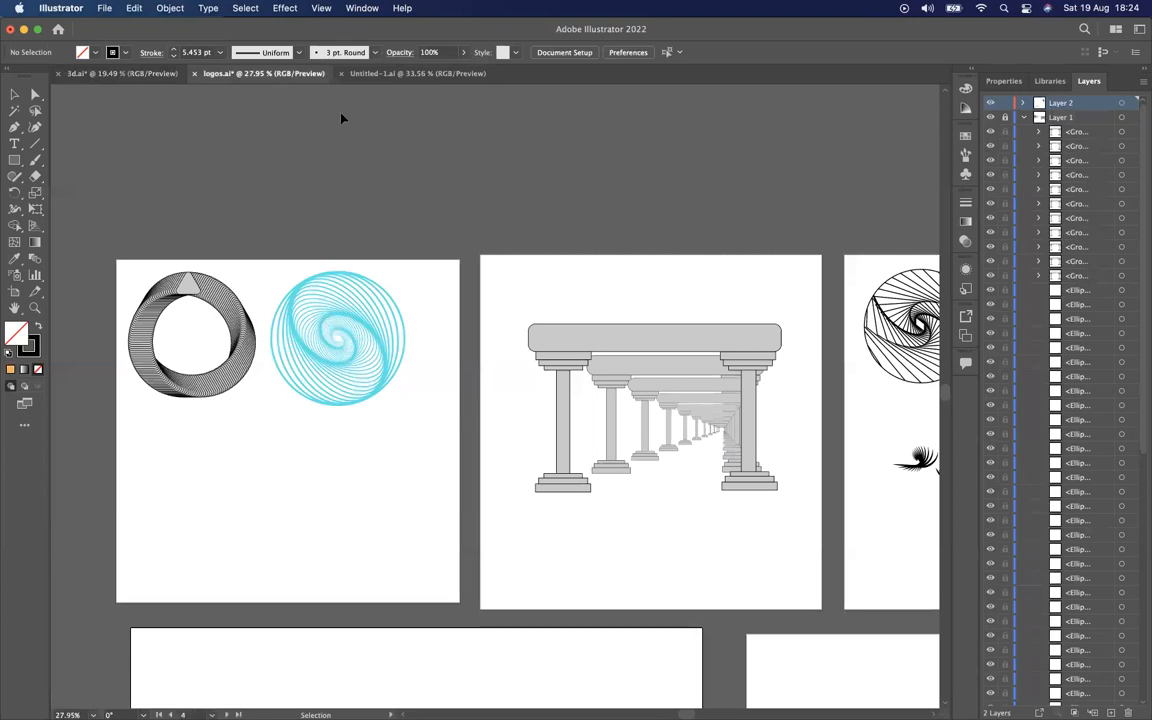
click(405, 74)
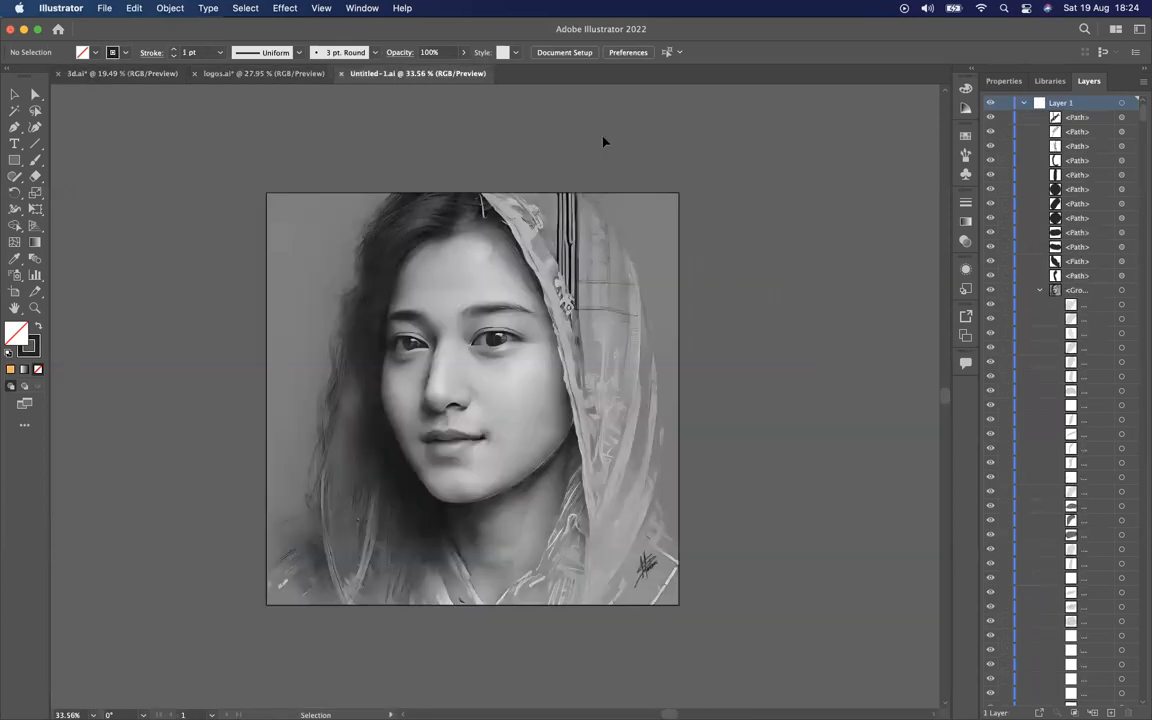
In 3d.ai, move the bone-shaped 3D object up and to the right on its artboard, and rotate the red 3D cup so it tilts
click(138, 74)
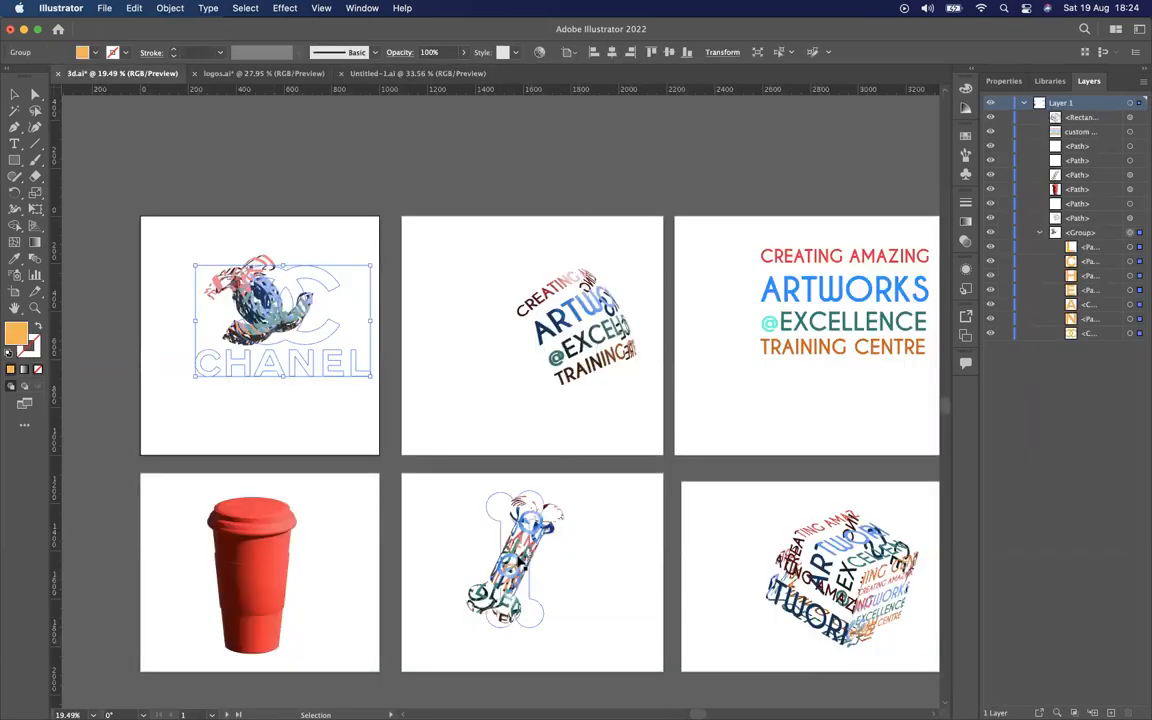
mouse_move(533, 563)
mouse_down()
mouse_move(515, 563)
mouse_move(571, 543)
mouse_move(562, 540)
mouse_move(604, 549)
mouse_move(555, 525)
mouse_move(554, 508)
mouse_move(540, 538)
mouse_move(566, 556)
mouse_move(545, 540)
mouse_up()
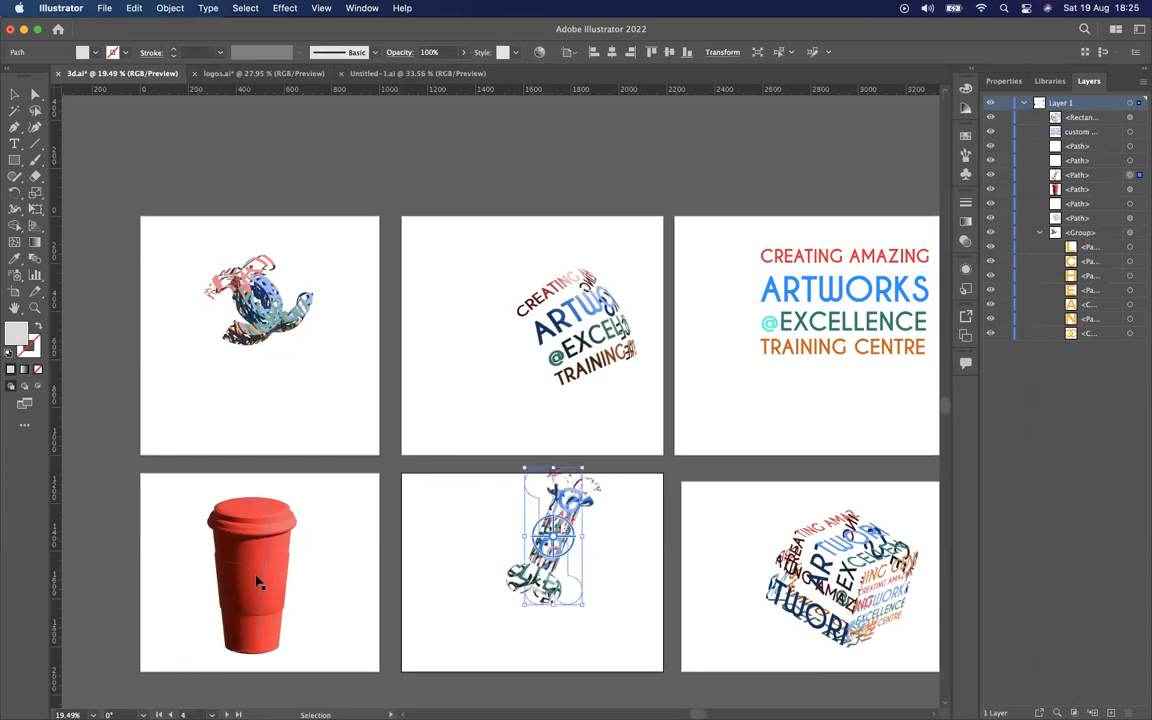
click(215, 525)
drag(258, 588, 234, 600)
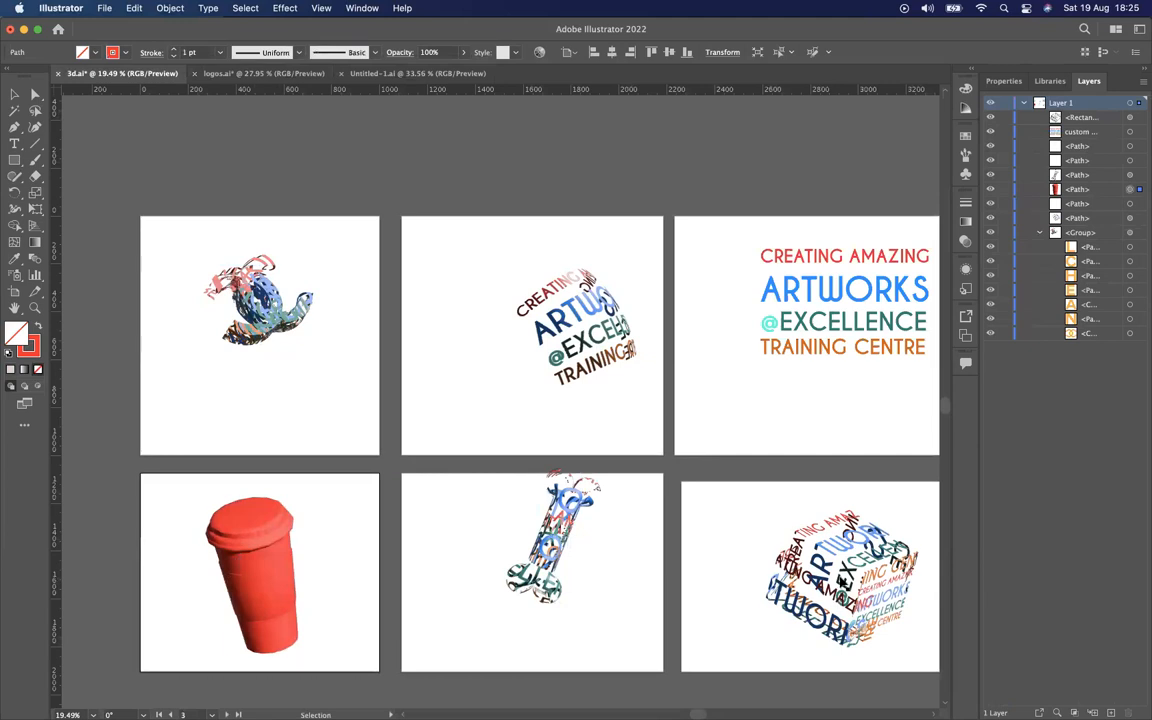
Rotate the text-covered 3D cube to a new viewing angle, deselect it, and look over the artboards
click(745, 520)
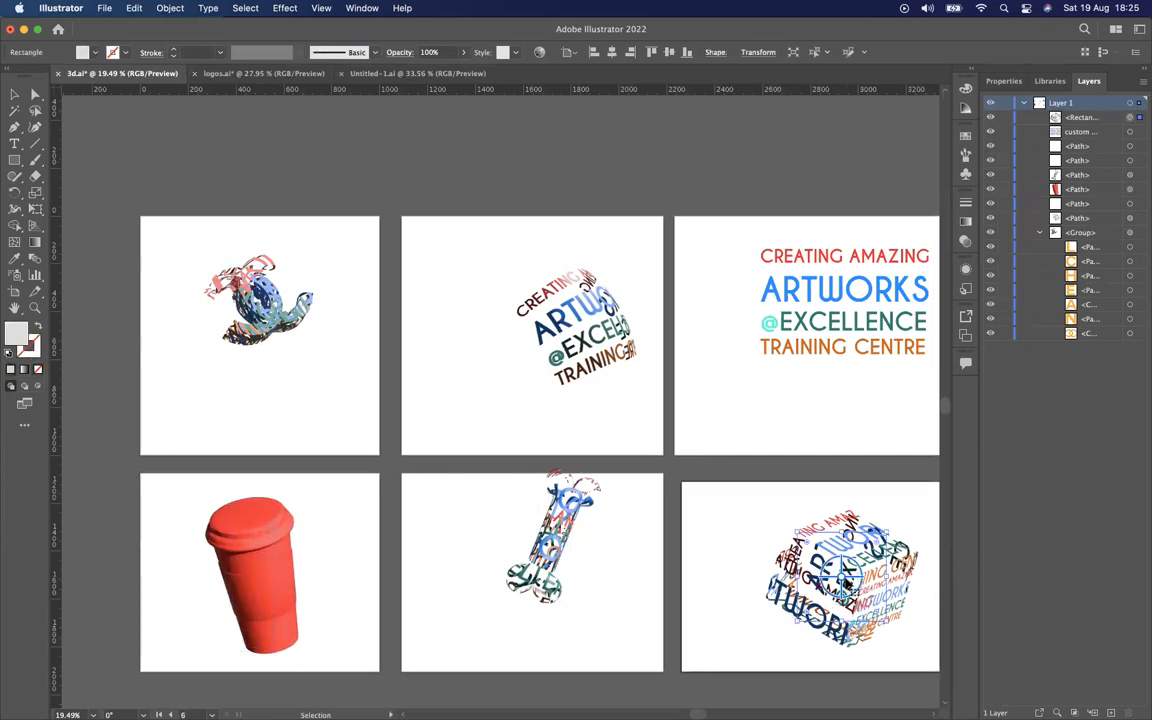
drag(823, 578, 875, 325)
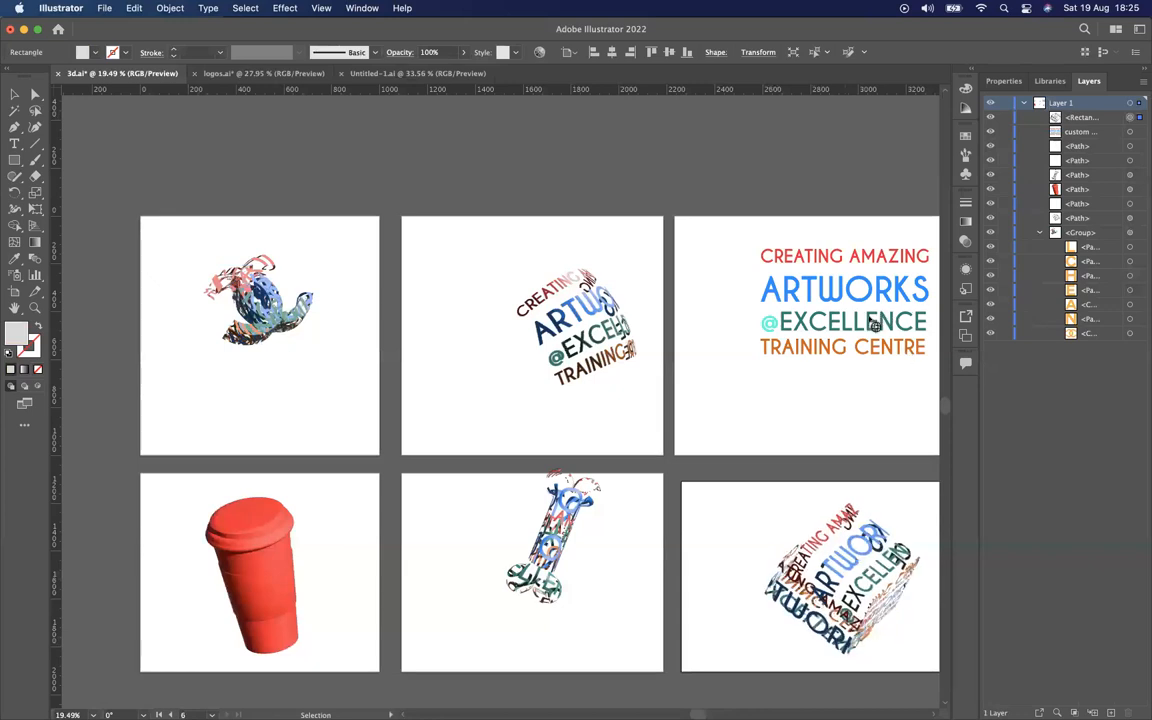
click(753, 435)
scroll(753, 435, right, 3)
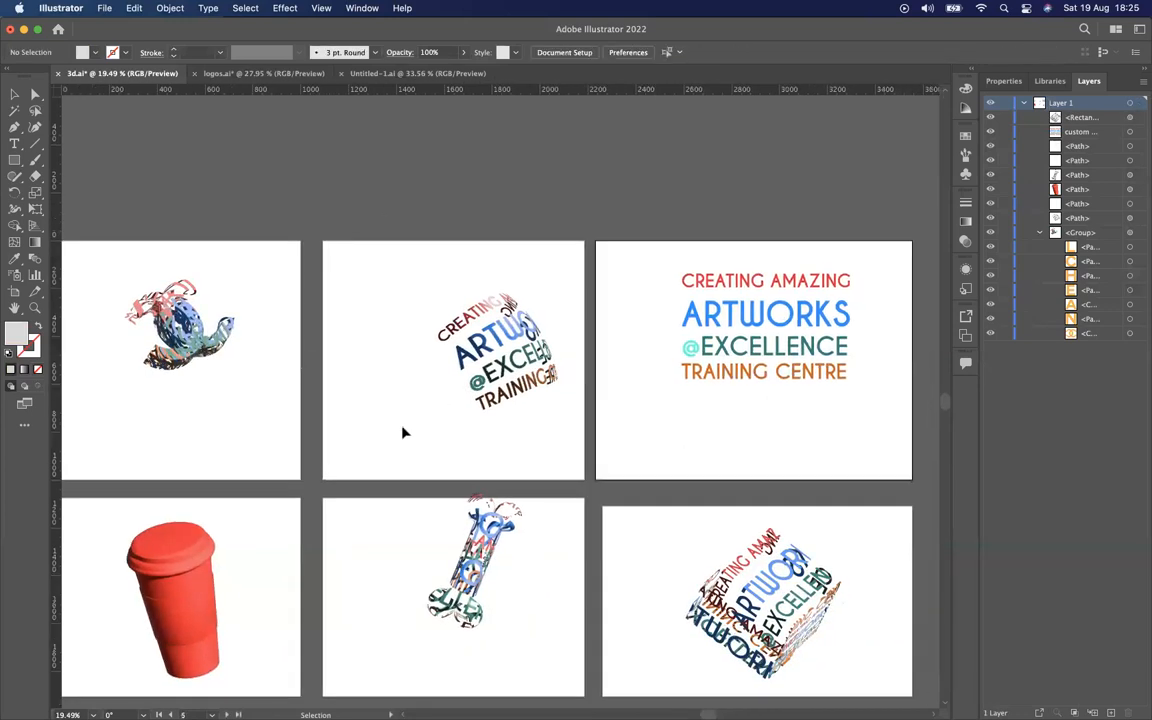
scroll(404, 433, left, 3)
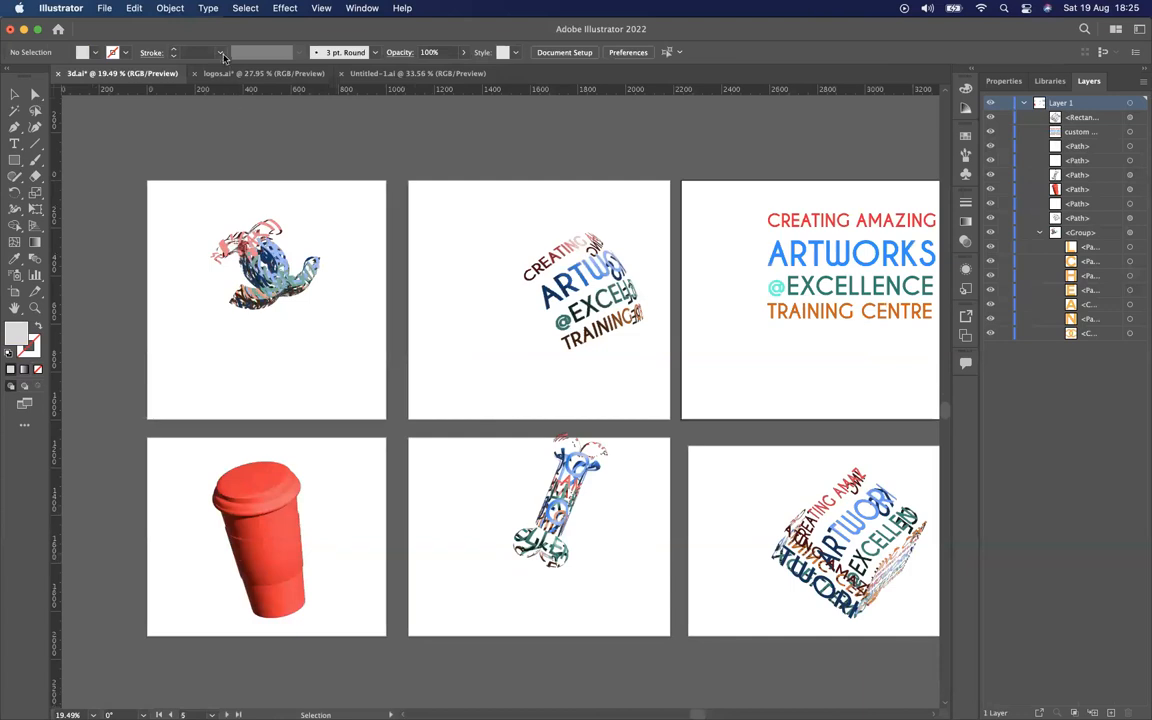
Open elegant certificate PRINT.ai from the recent files, dismiss the missing fonts notice, and bring the whole certificate into view
click(262, 73)
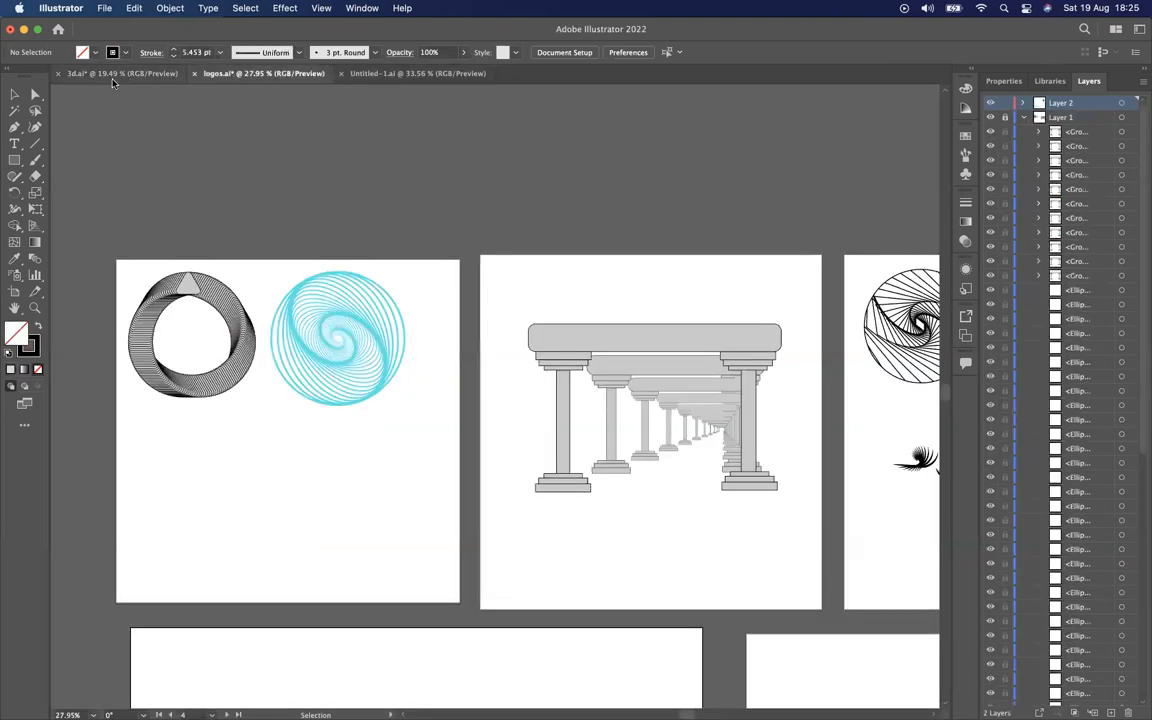
click(113, 78)
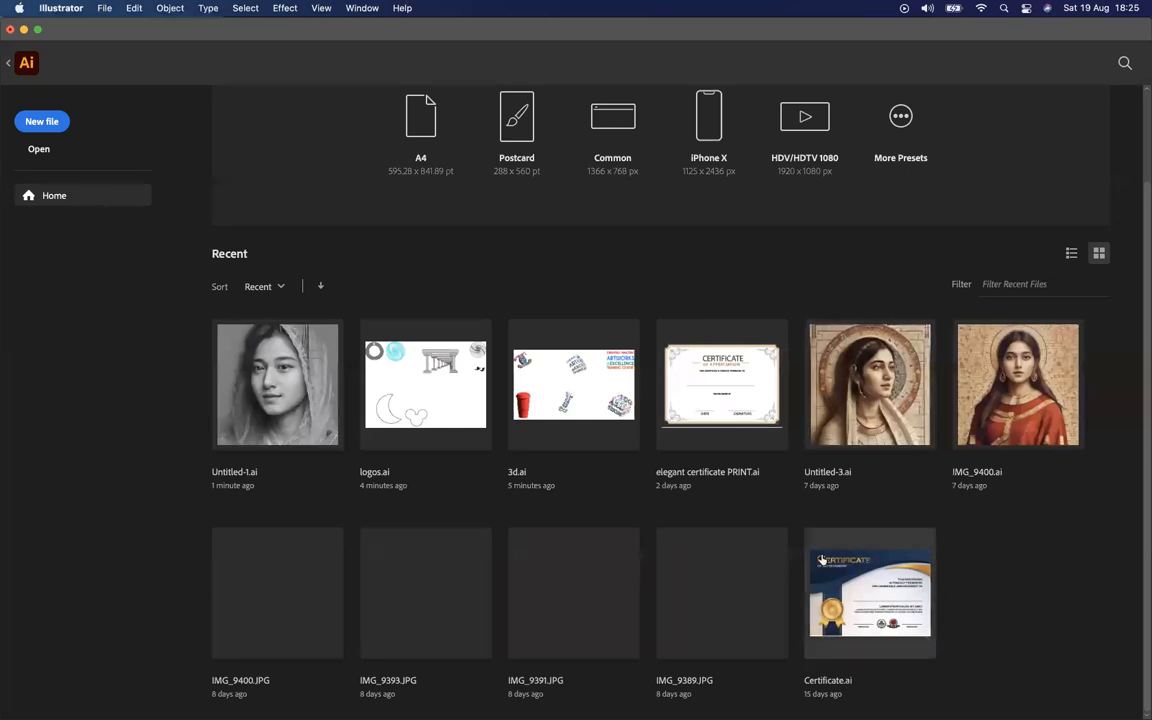
click(725, 405)
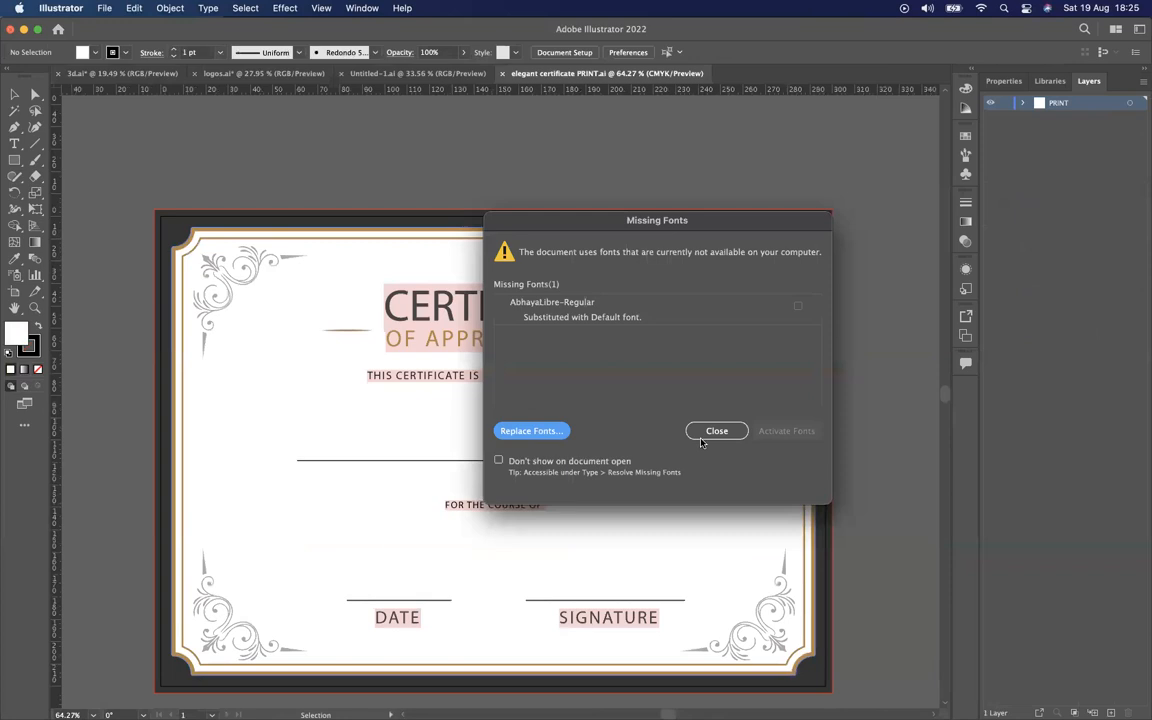
click(703, 436)
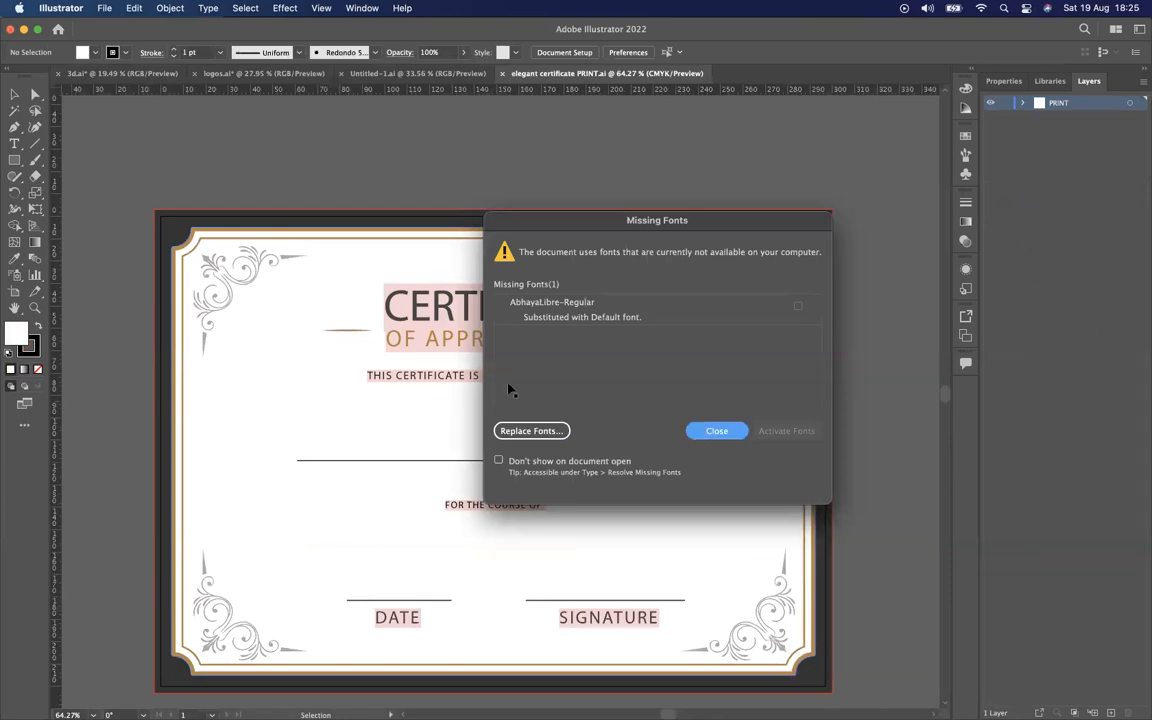
scroll(428, 292, down, 3)
scroll(428, 292, left, 2)
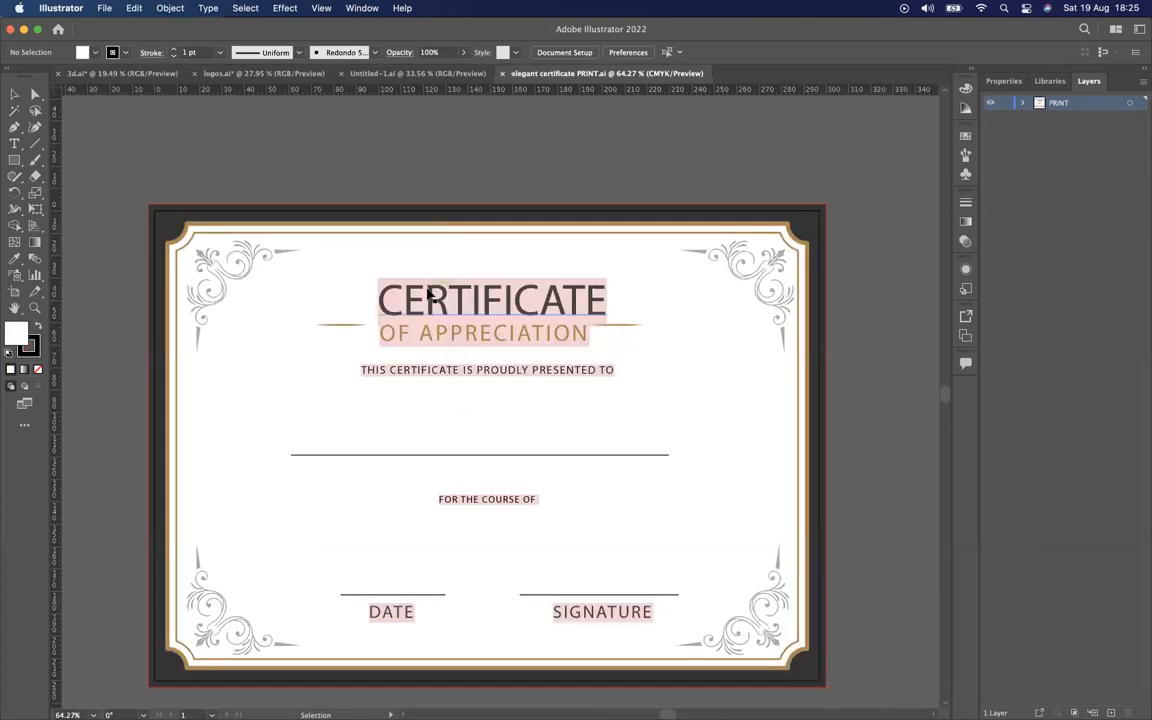
scroll(428, 292, up, 2)
scroll(393, 296, left, 2)
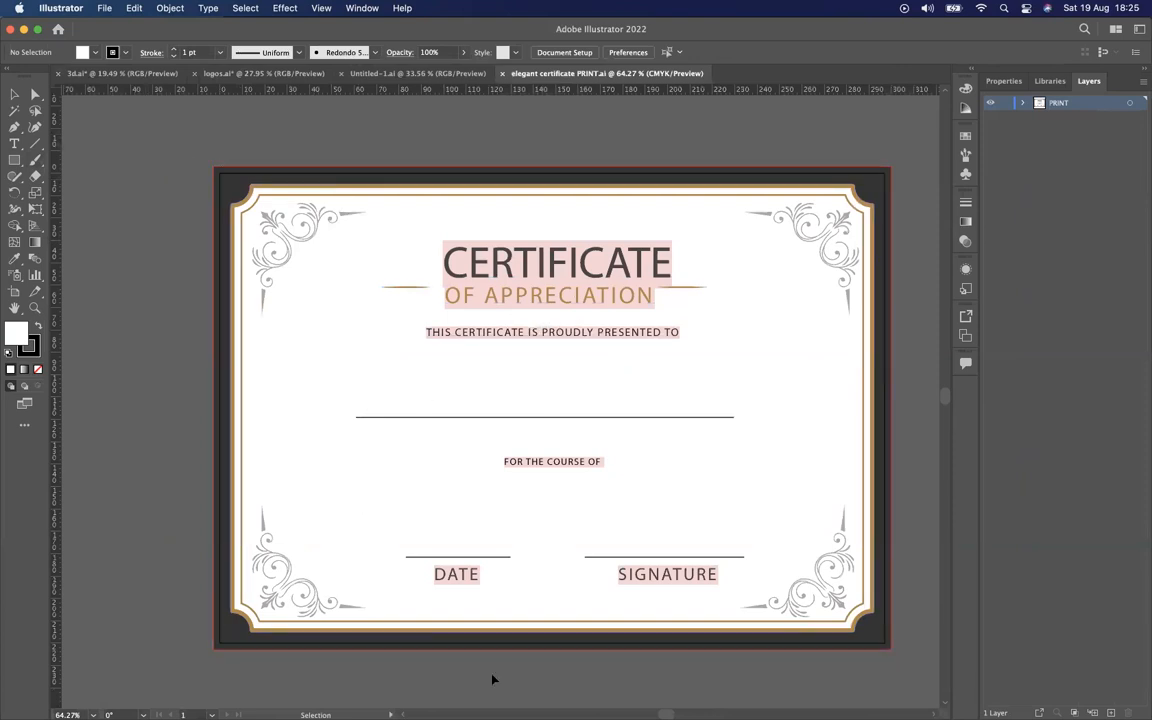
Open Certificate.ai from the recent files and bring the certificate of achievement design into view
click(58, 29)
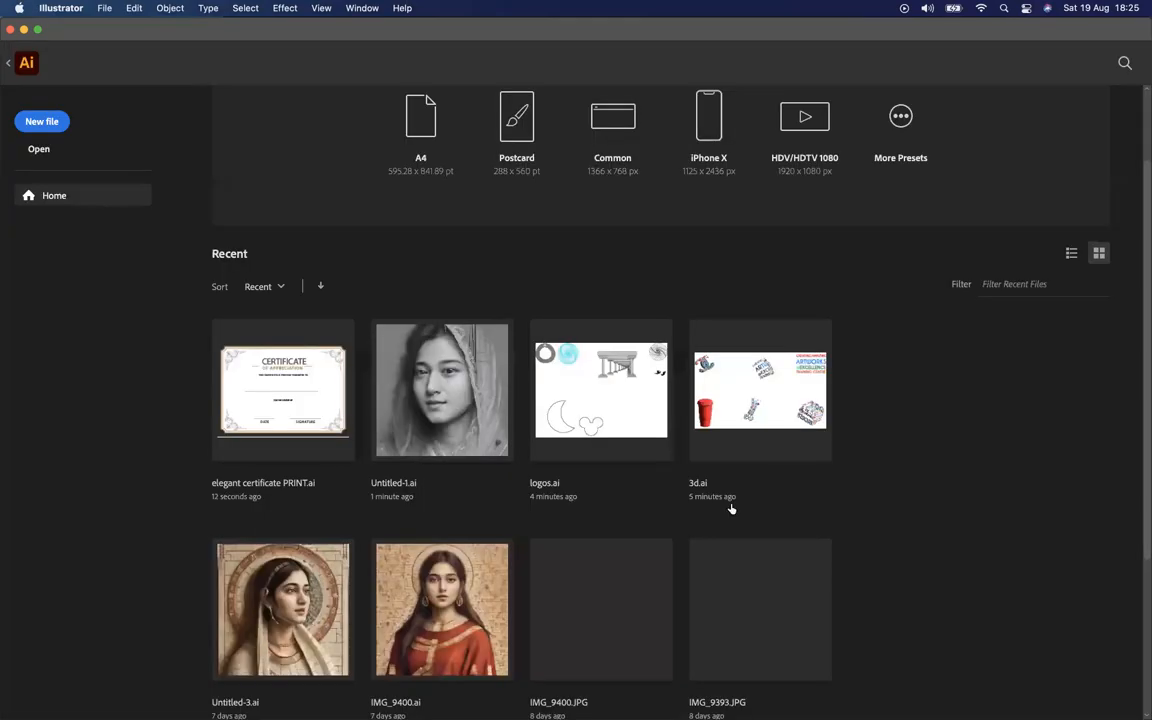
click(861, 594)
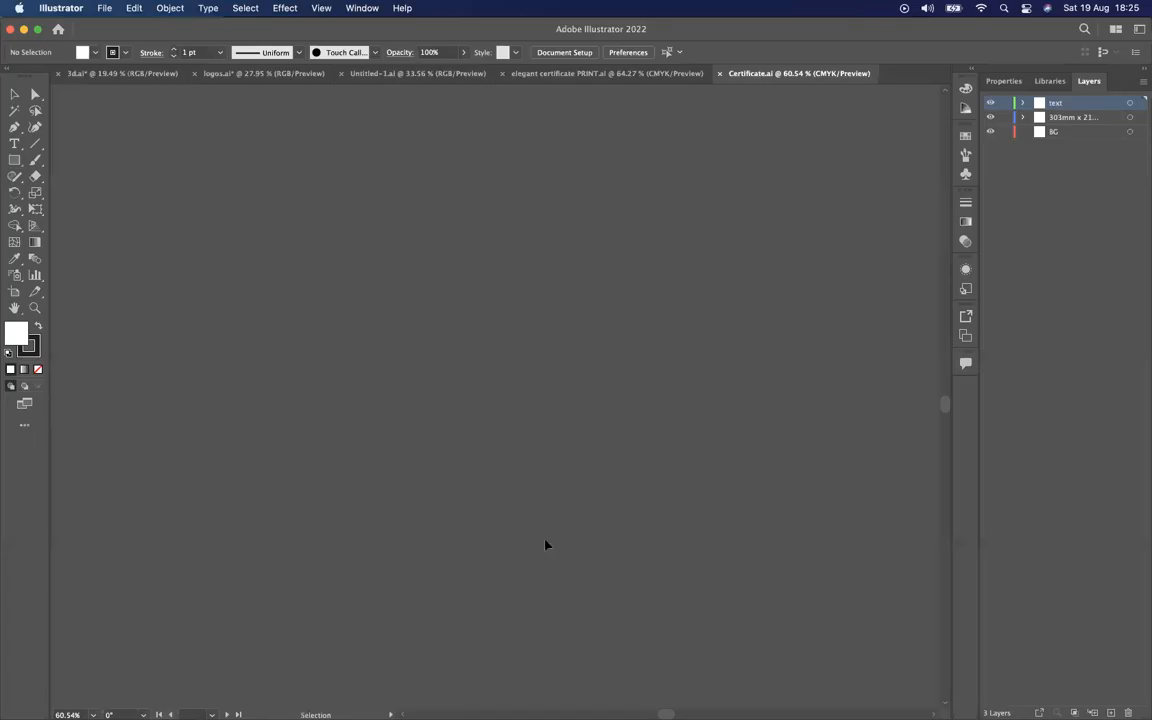
scroll(752, 256, up, 1)
scroll(752, 256, up, 5)
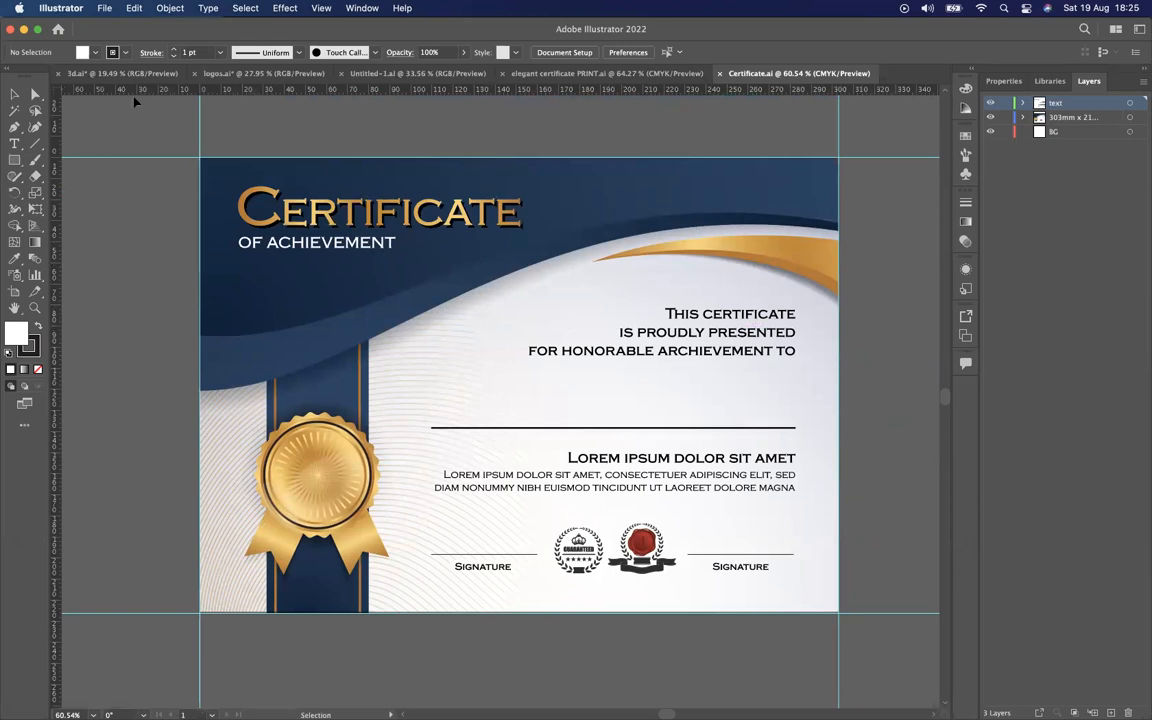
Look over the recent files on the home screen, glance back at Certificate.ai, and return to the home screen
click(57, 33)
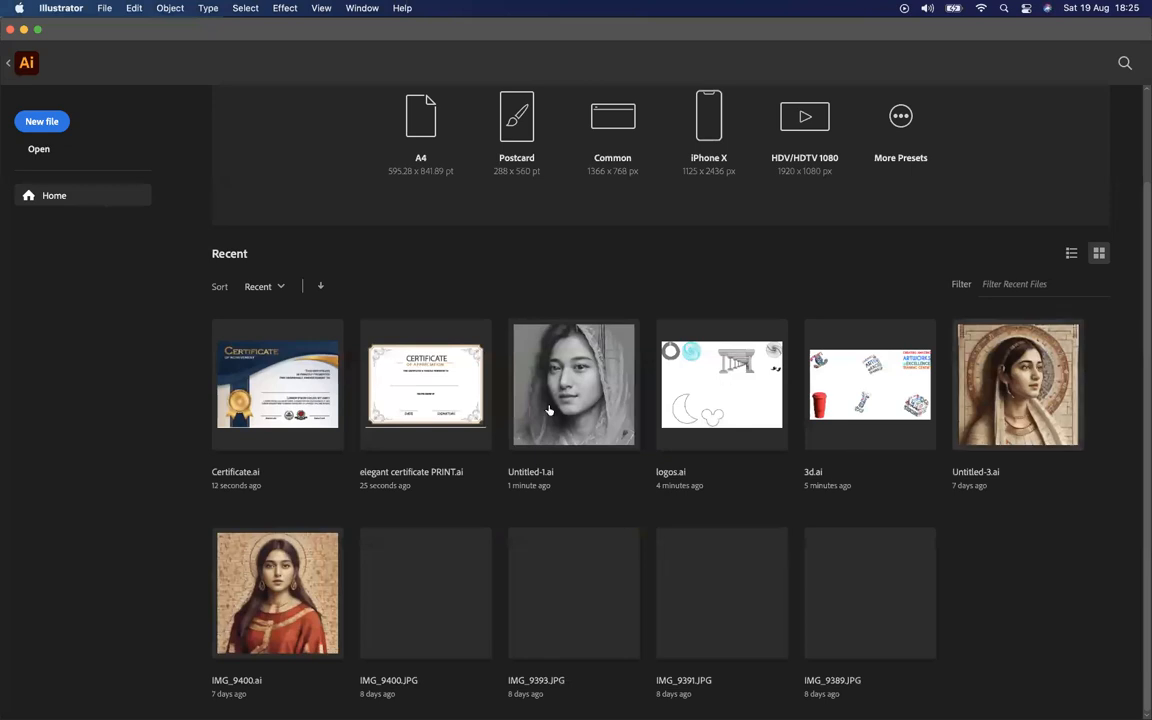
scroll(790, 340, up, 3)
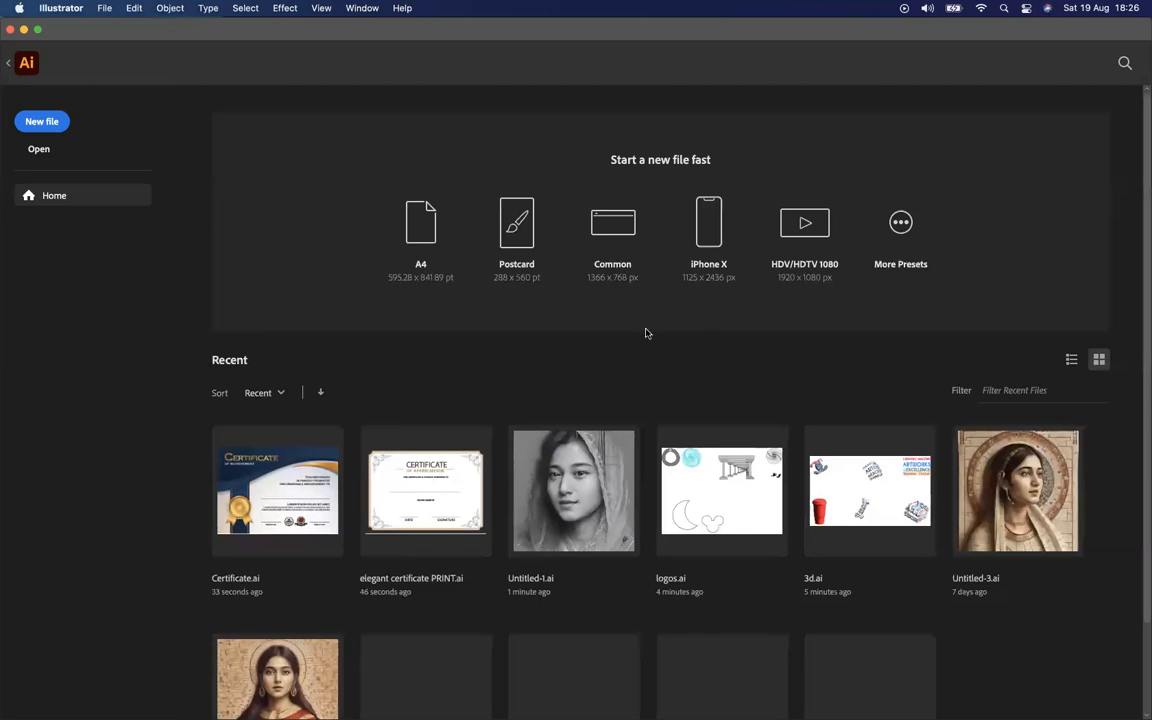
key(Escape)
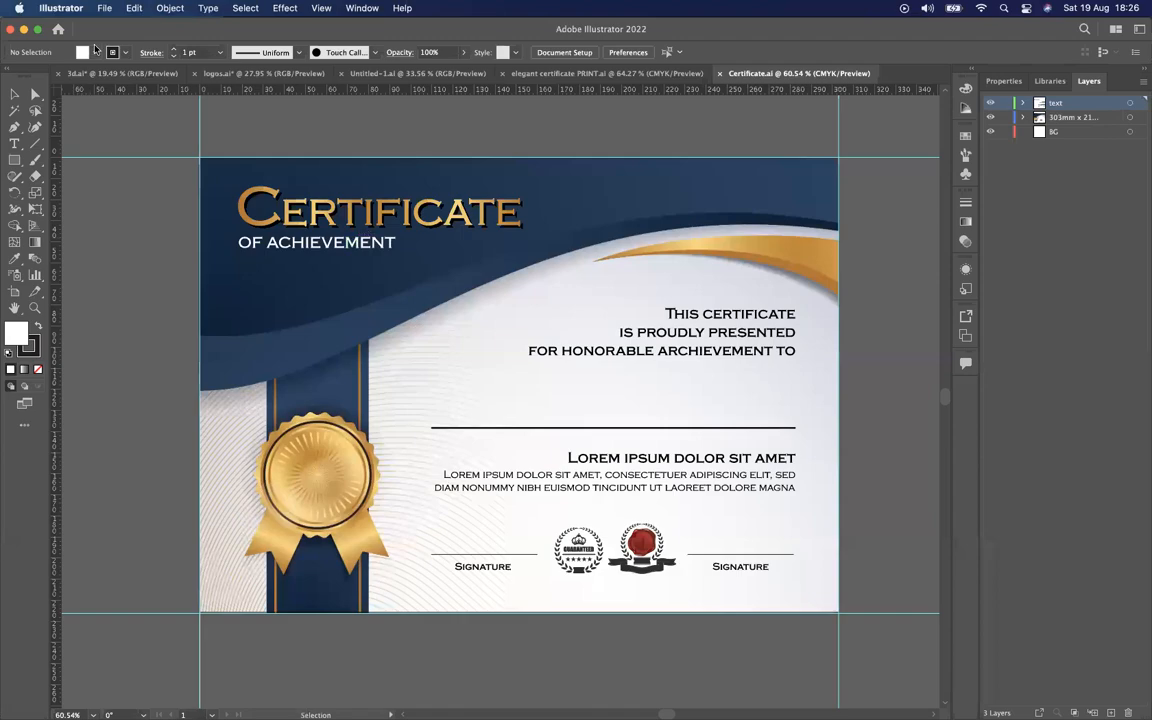
click(58, 30)
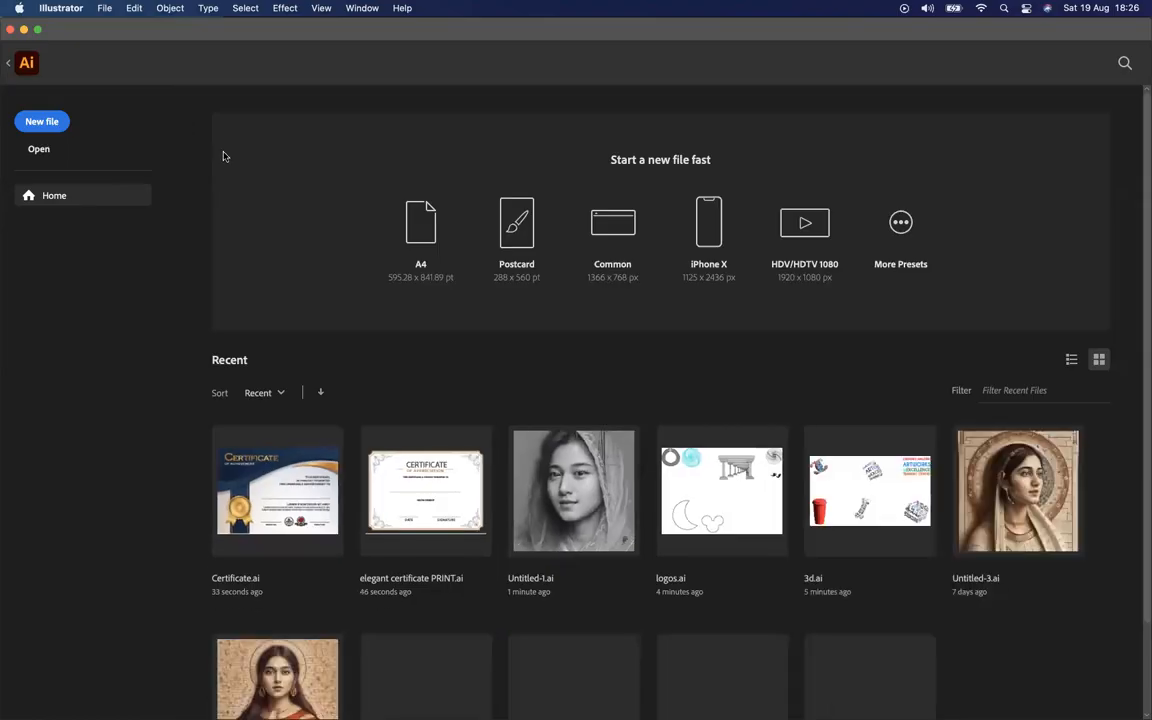
Close all five open Illustrator documents, from 3d.ai through Certificate.ai, and leave the home screen for the empty workspace
key(Escape)
click(62, 76)
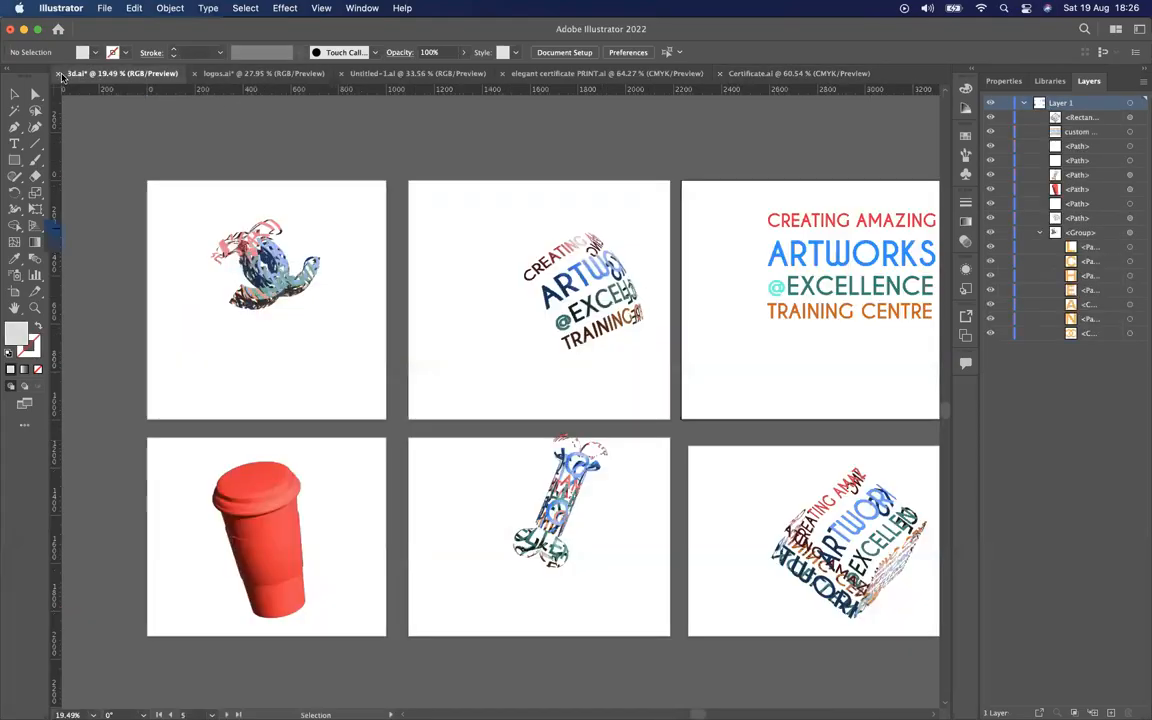
click(59, 74)
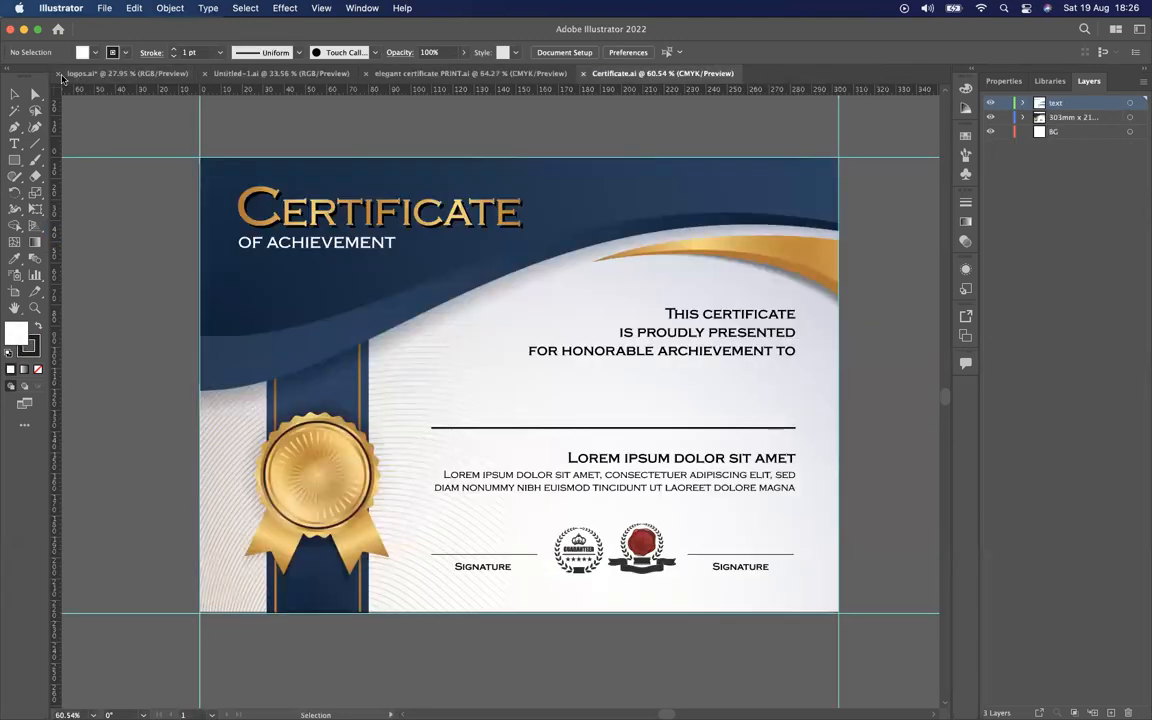
click(59, 74)
click(589, 403)
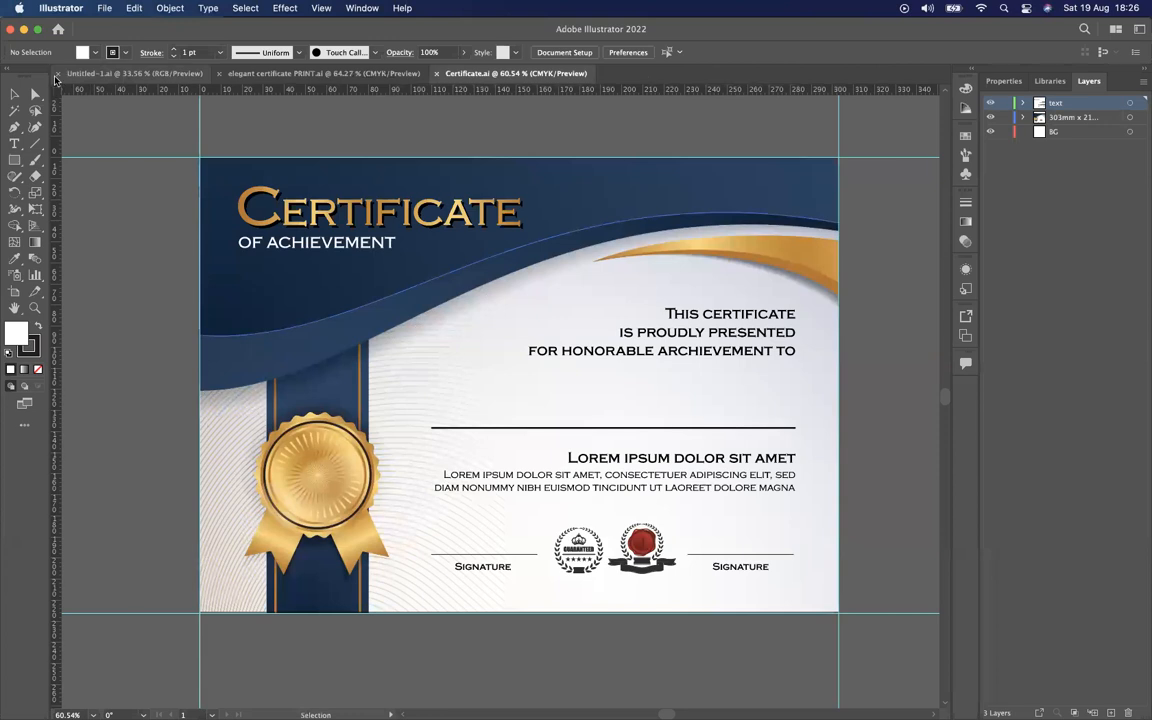
click(58, 74)
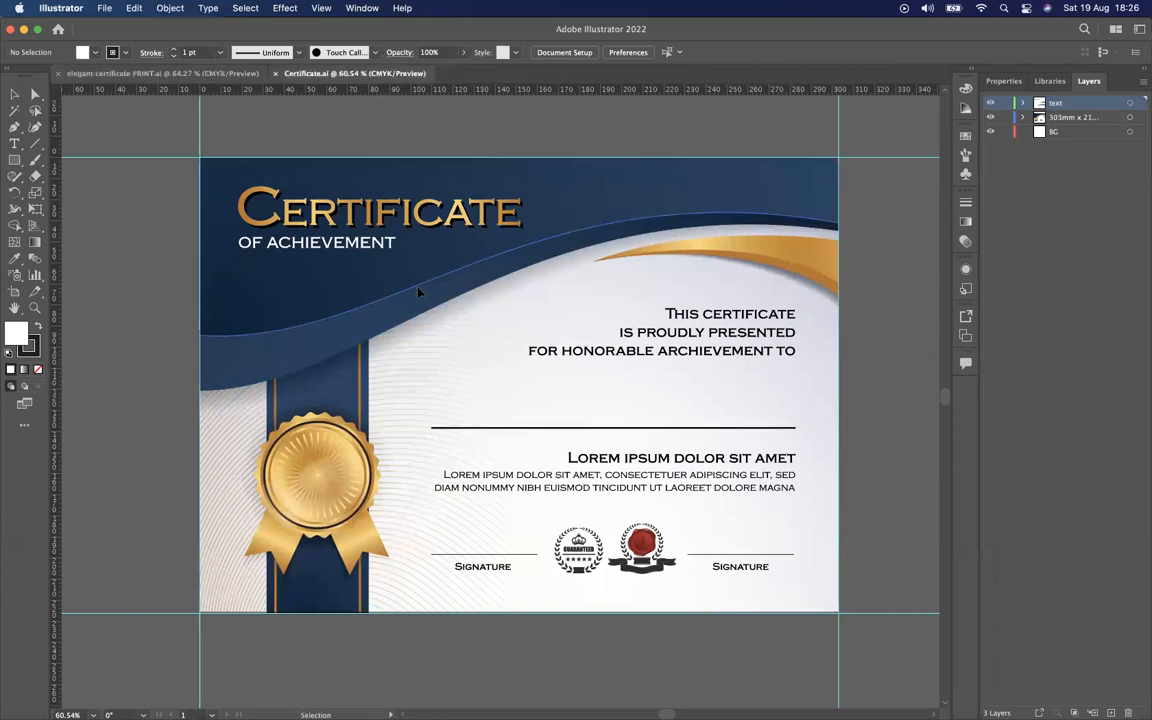
click(57, 74)
click(57, 74)
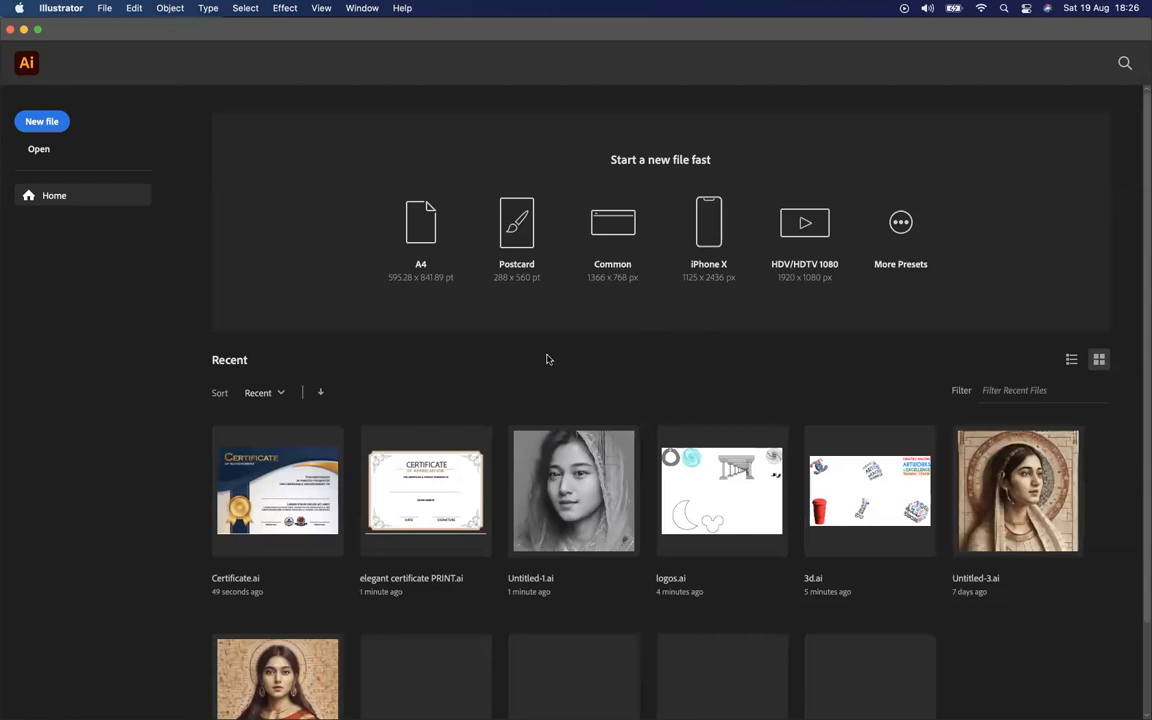
key(Escape)
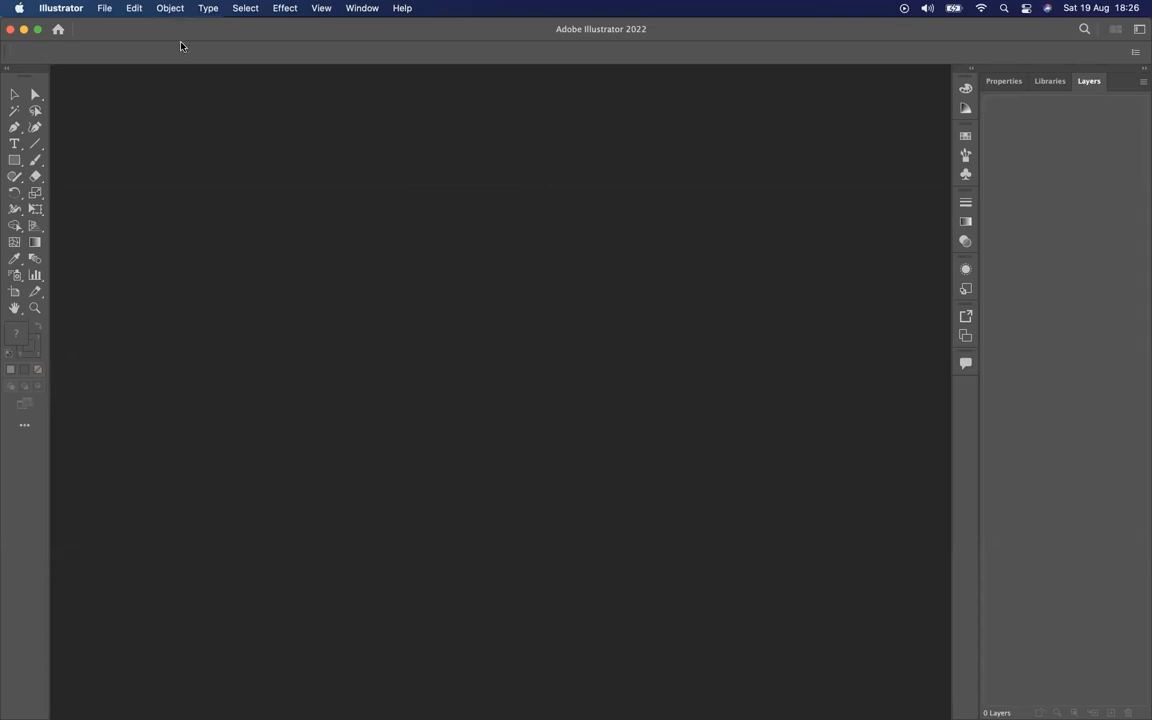
Look over Illustrator's application, file and edit commands, including the list of preference categories, in the empty workspace
click(103, 8)
click(360, 140)
click(105, 8)
click(100, 8)
click(68, 10)
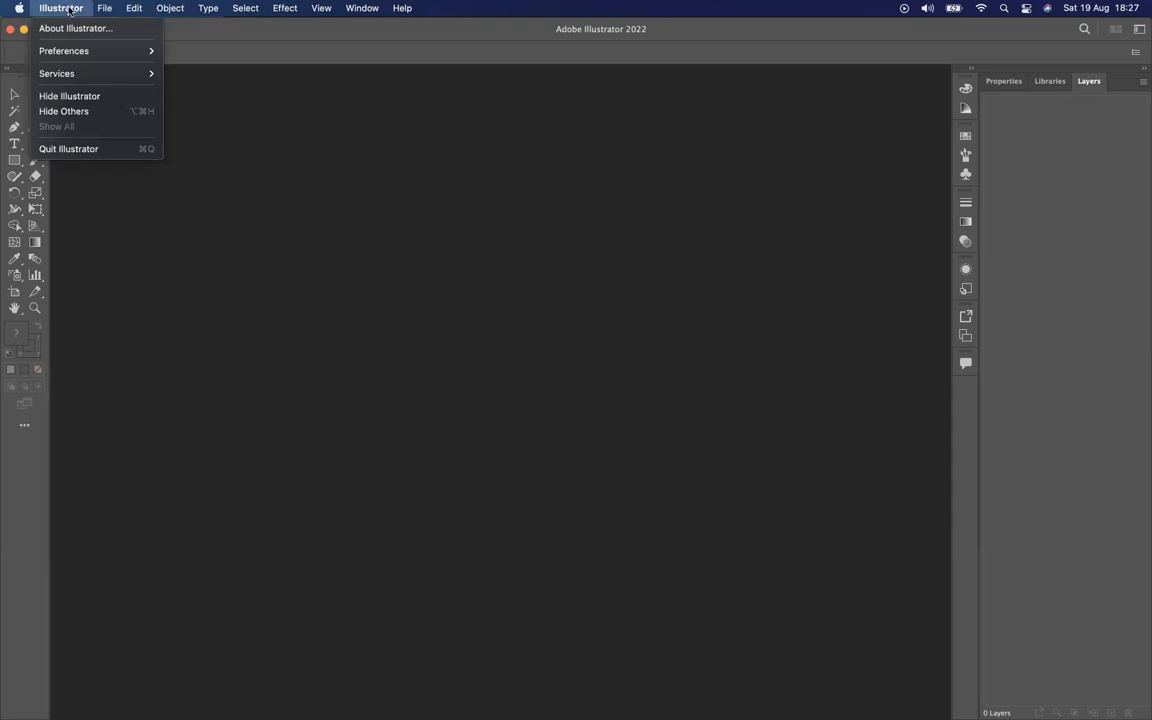
click(70, 10)
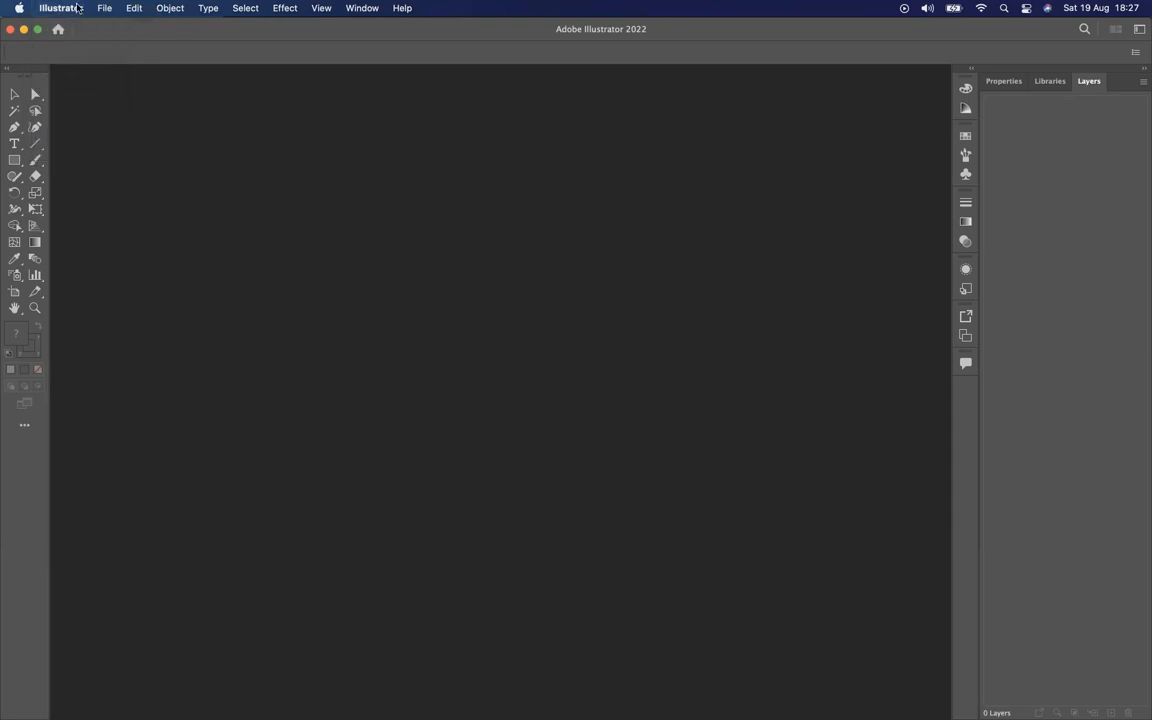
click(135, 12)
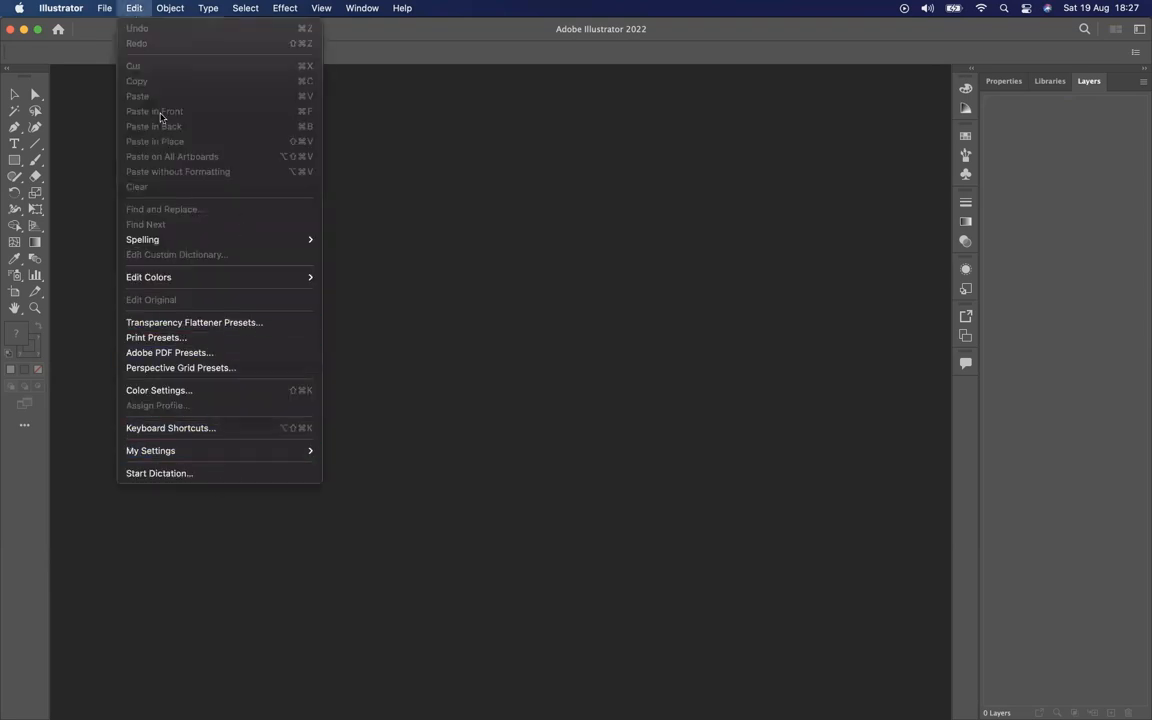
mouse_move(61, 8)
mouse_move(72, 52)
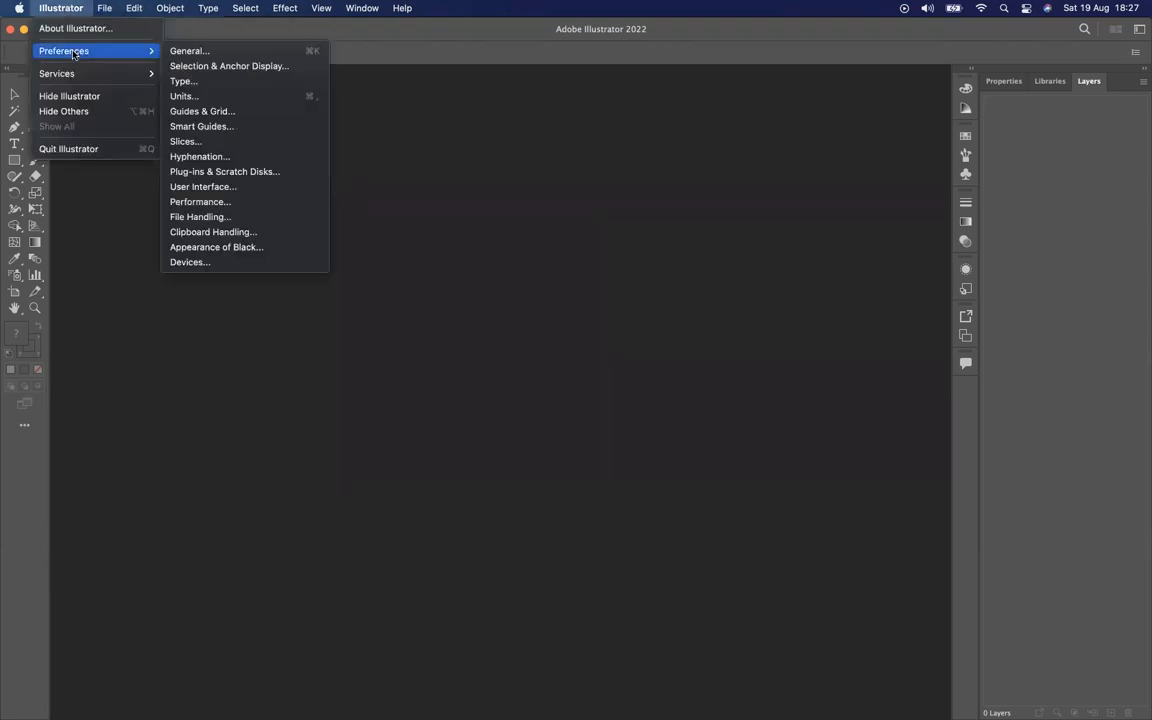
mouse_move(133, 8)
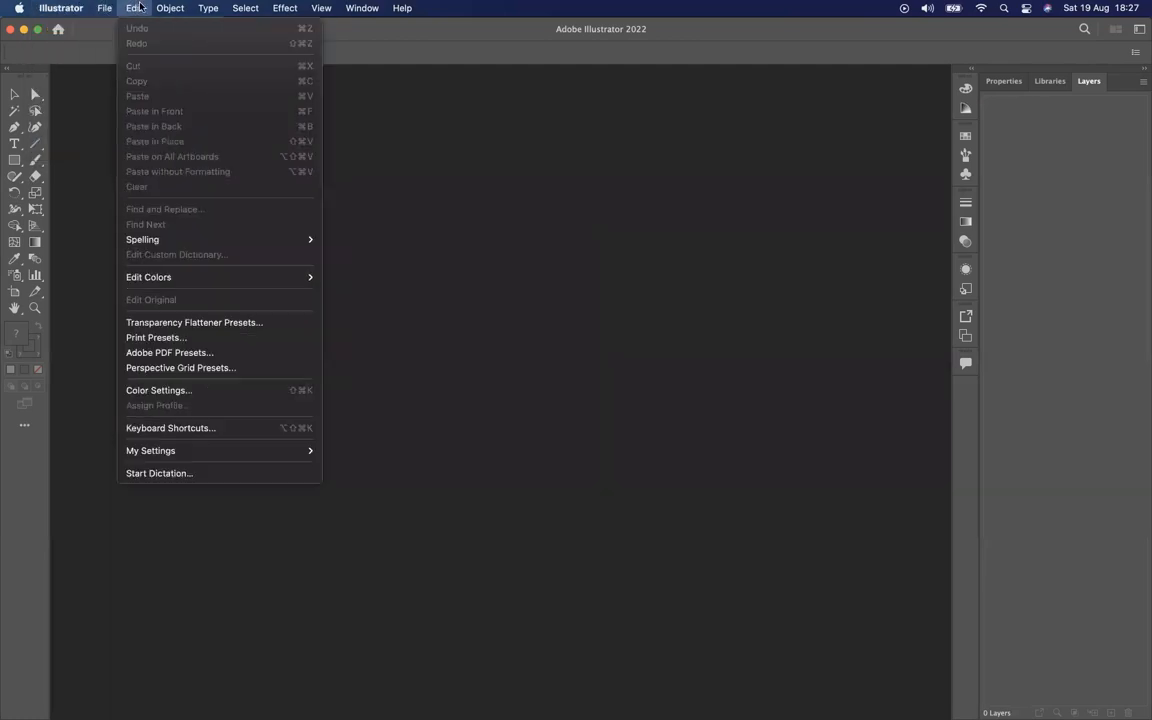
click(447, 237)
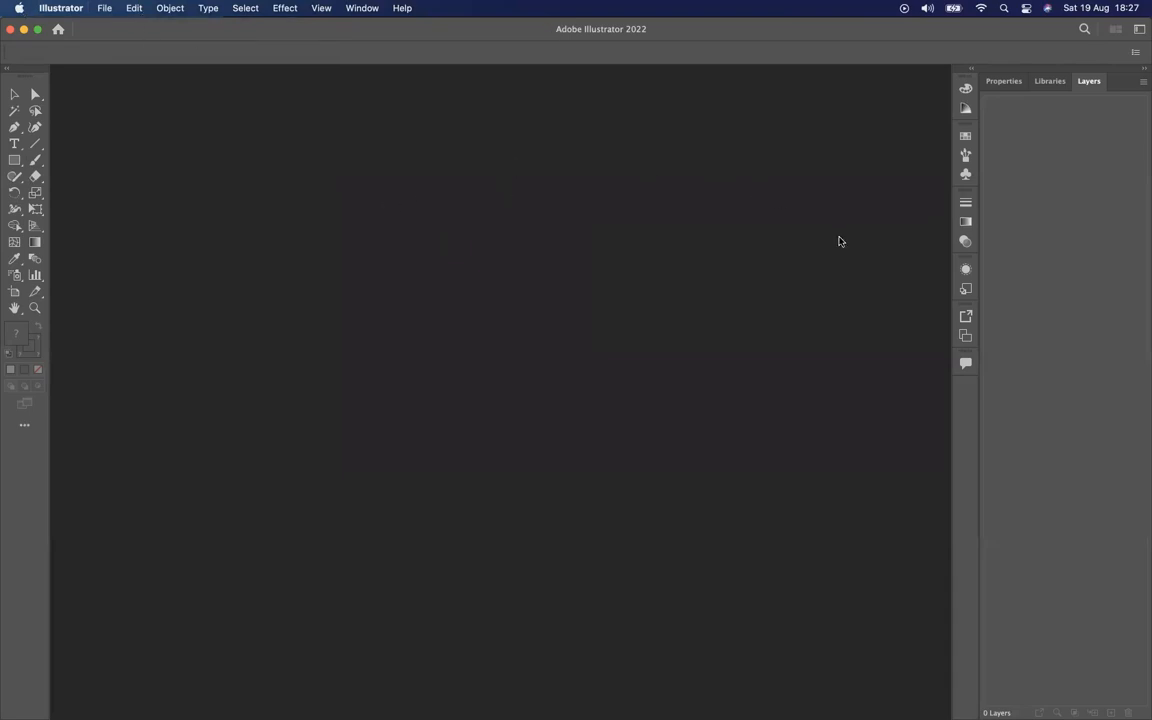
Reset the Essentials Classic workspace and keep it selected as the active workspace
click(1139, 29)
click(1081, 189)
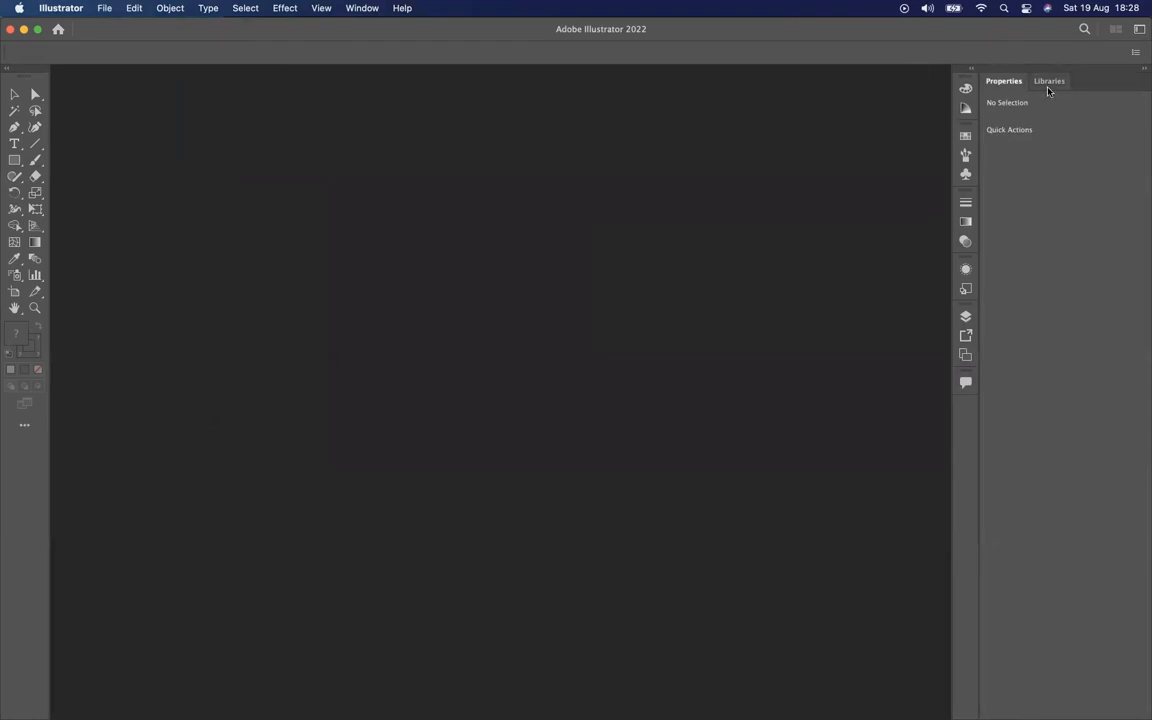
click(1139, 29)
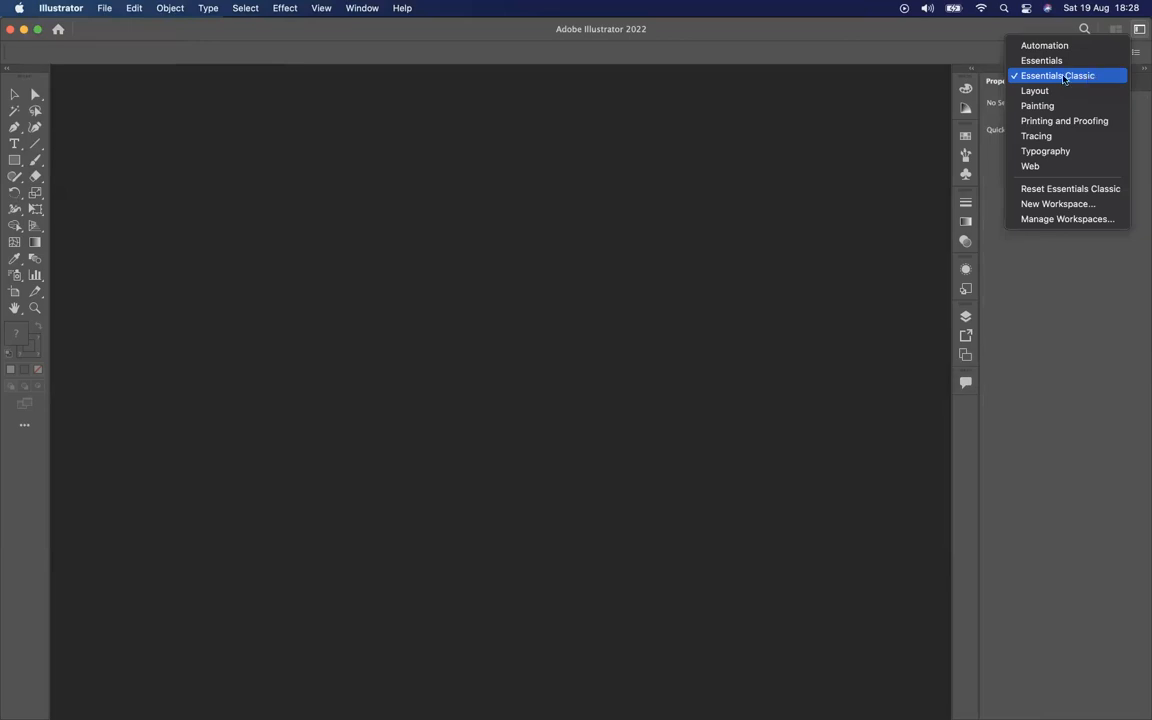
click(1104, 77)
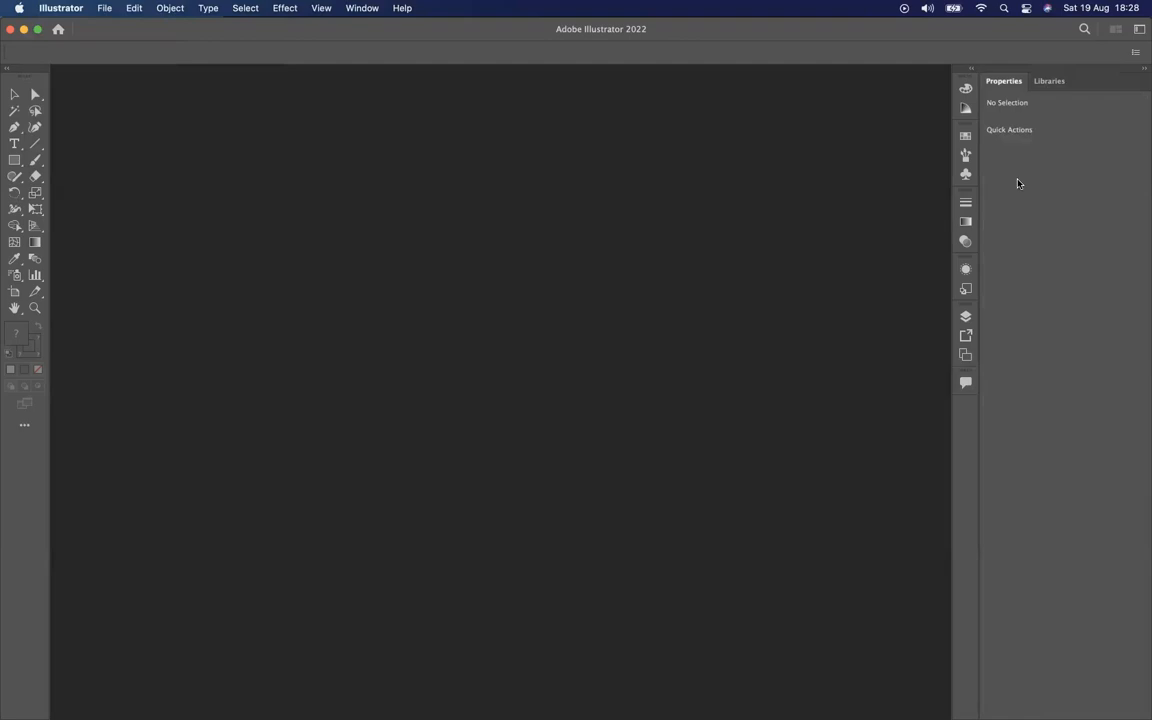
View the version and copyright information about Illustrator, then dismiss it
click(61, 8)
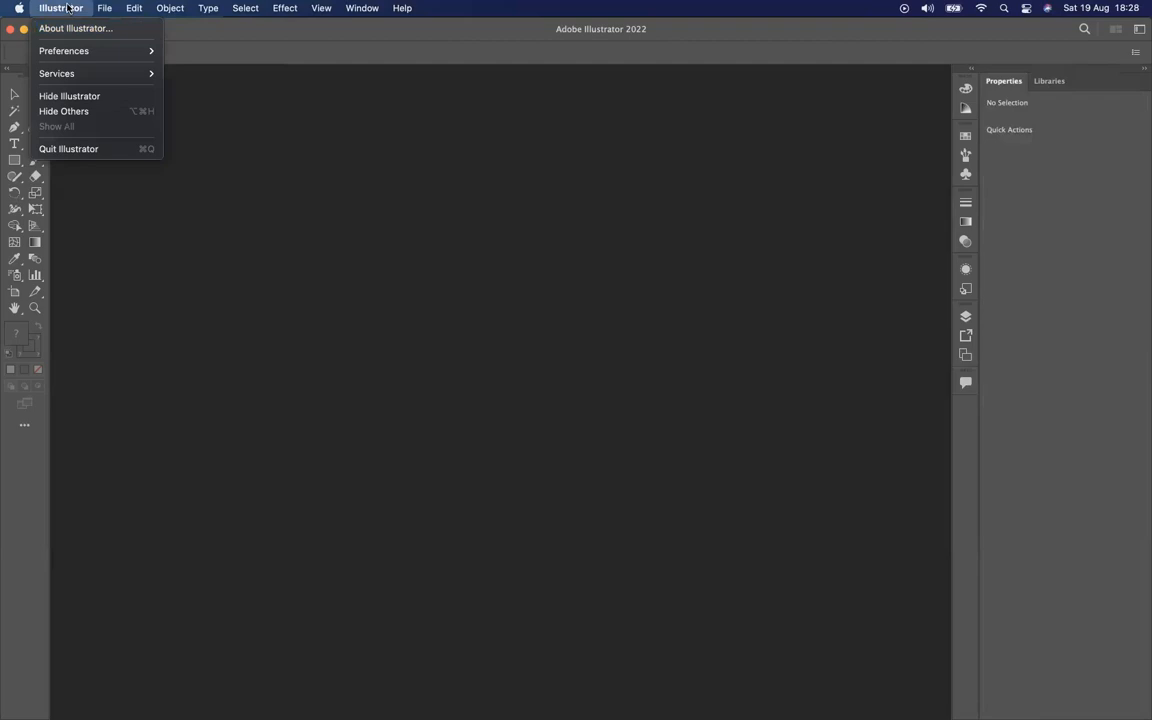
click(80, 27)
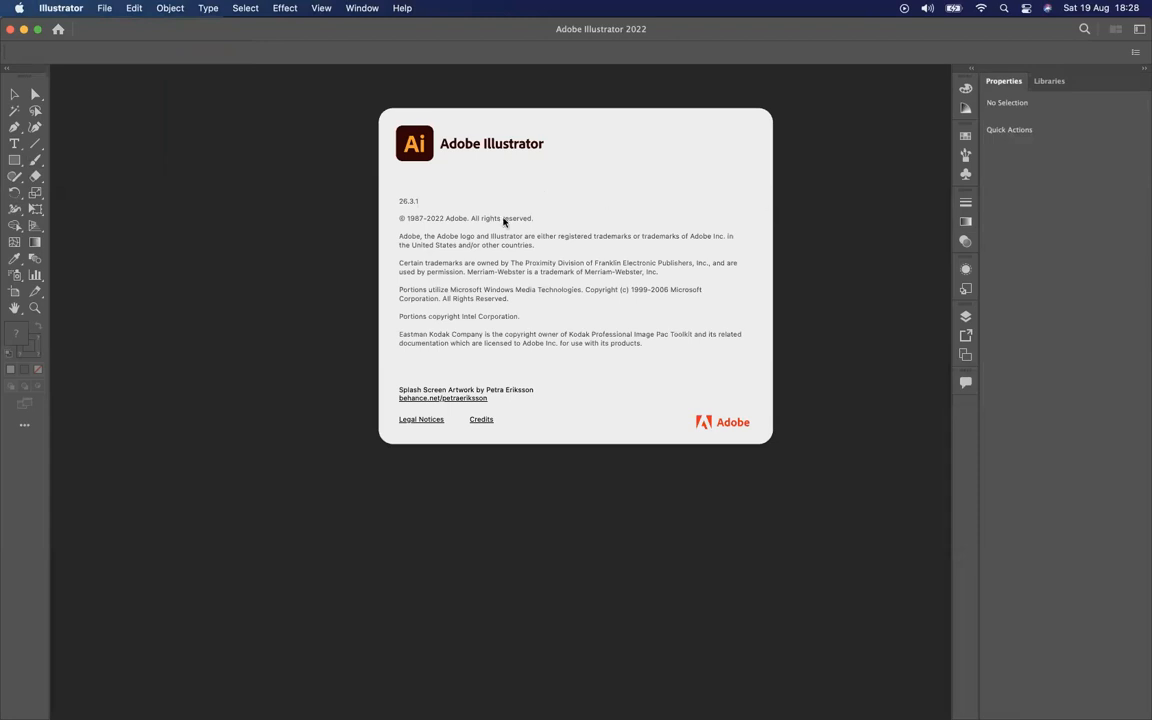
click(324, 116)
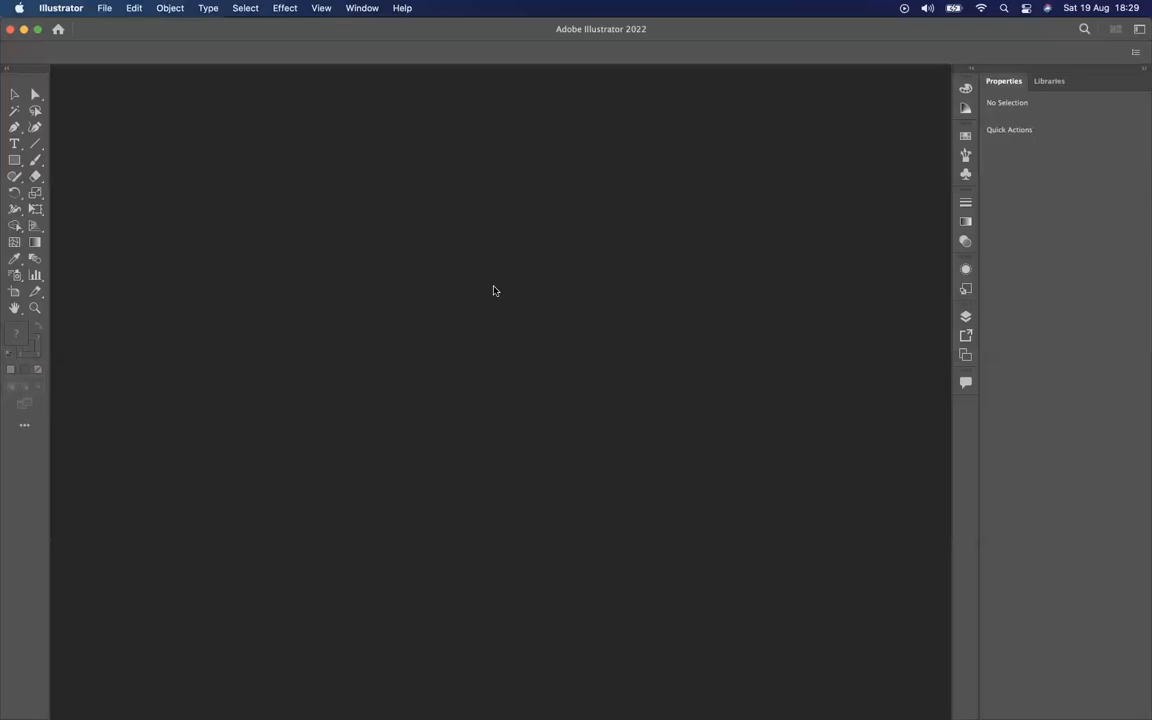
Switch to Word and expand the recovered Document3 window to full screen
key(super+space)
text(word)
key(Return)
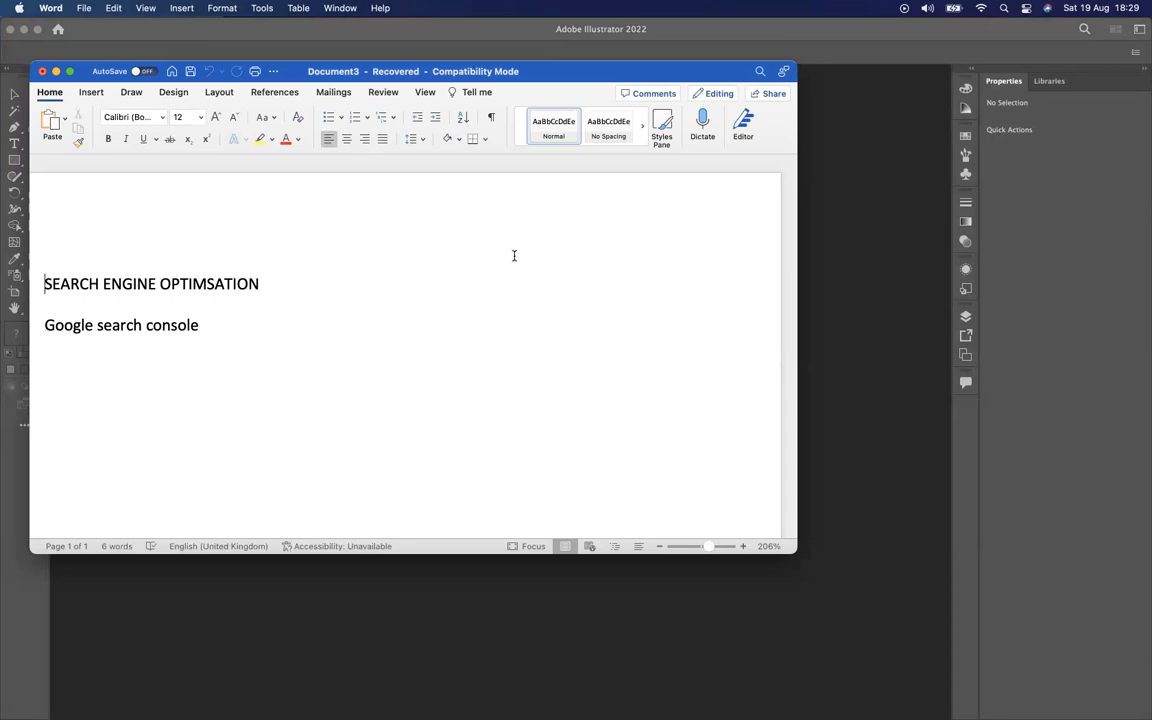
scroll(514, 256, down, 5)
scroll(514, 256, up, 5)
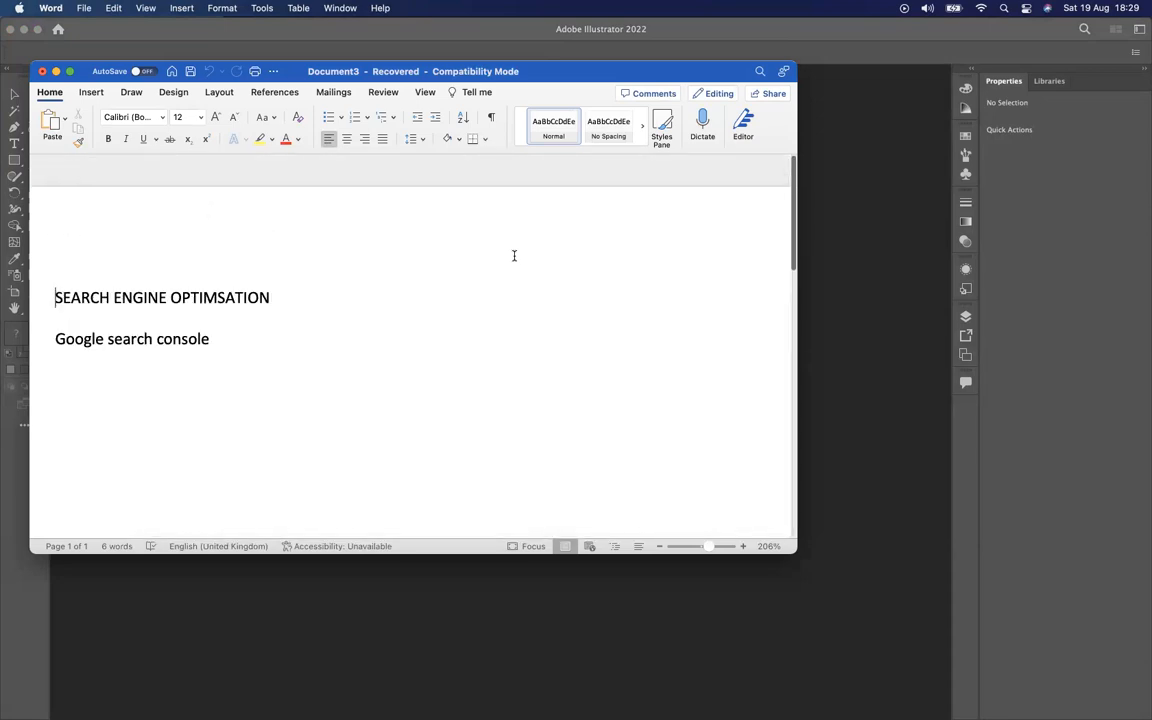
drag(406, 77, 890, 117)
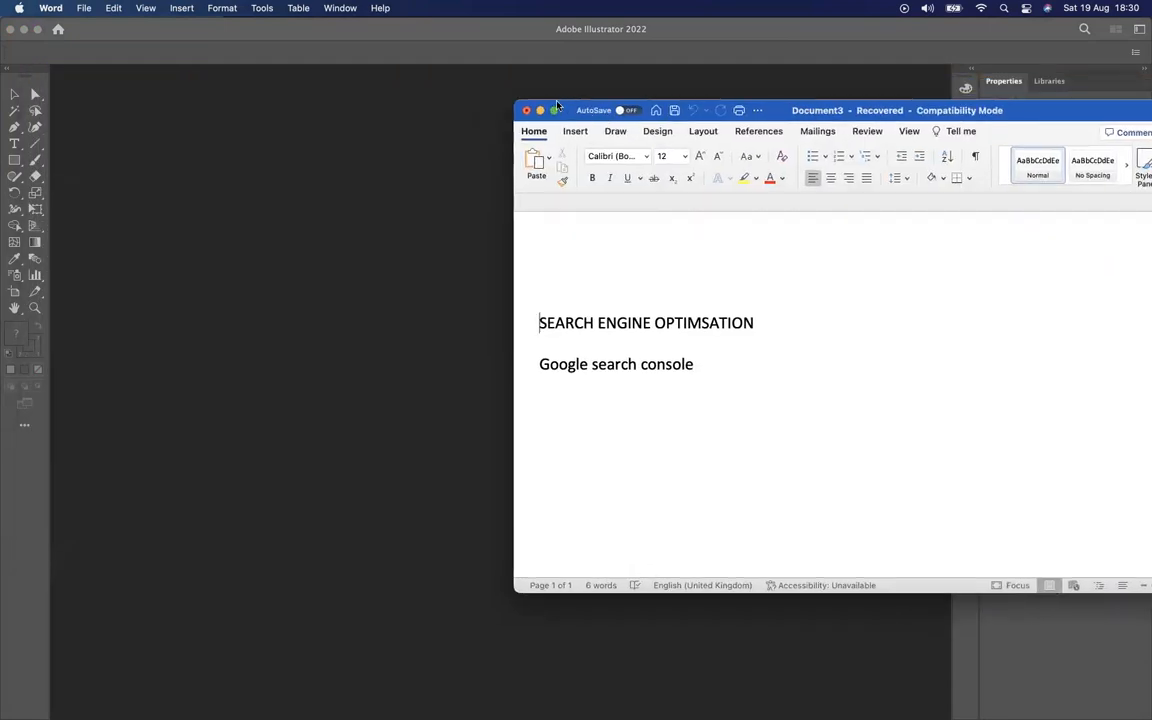
click(554, 111)
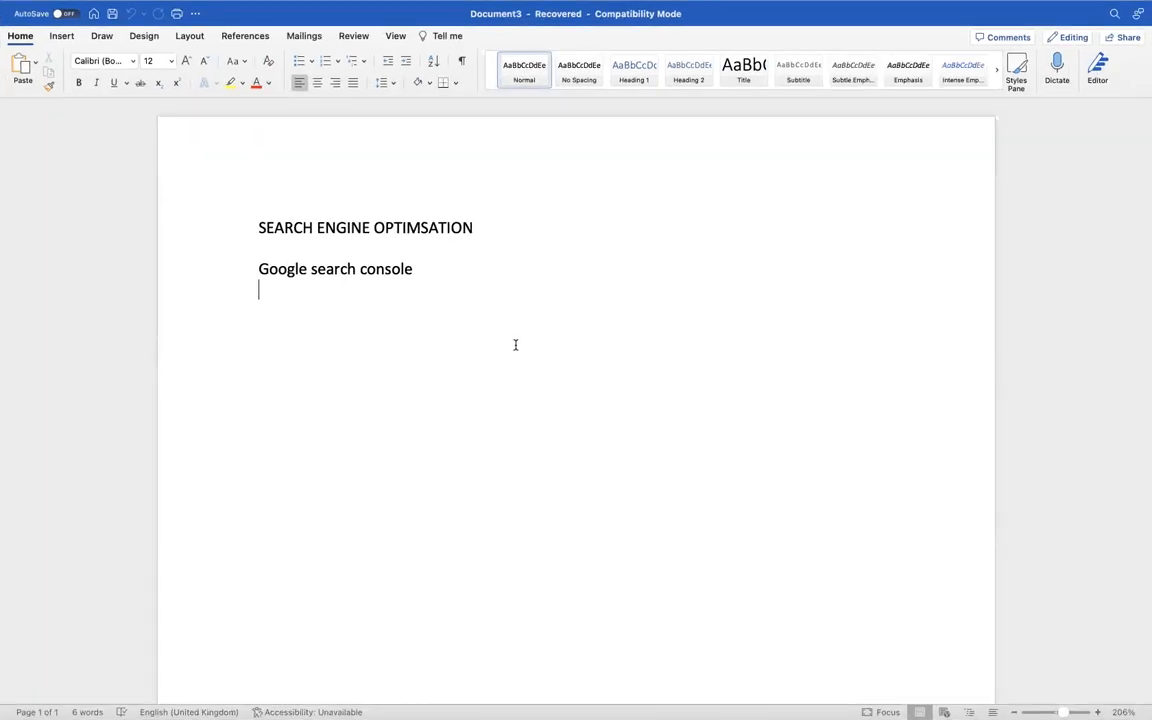
Delete all the text in the Word document and return to Illustrator
key(super+a)
key(BackSpace)
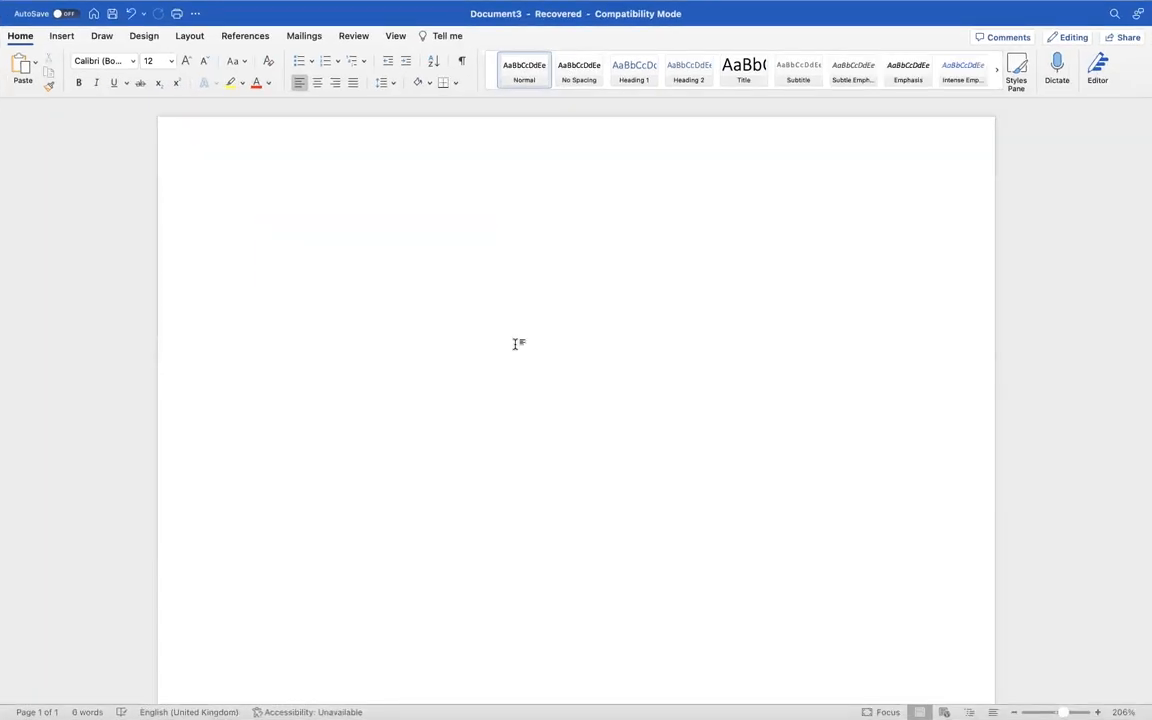
key(ctrl+Left)
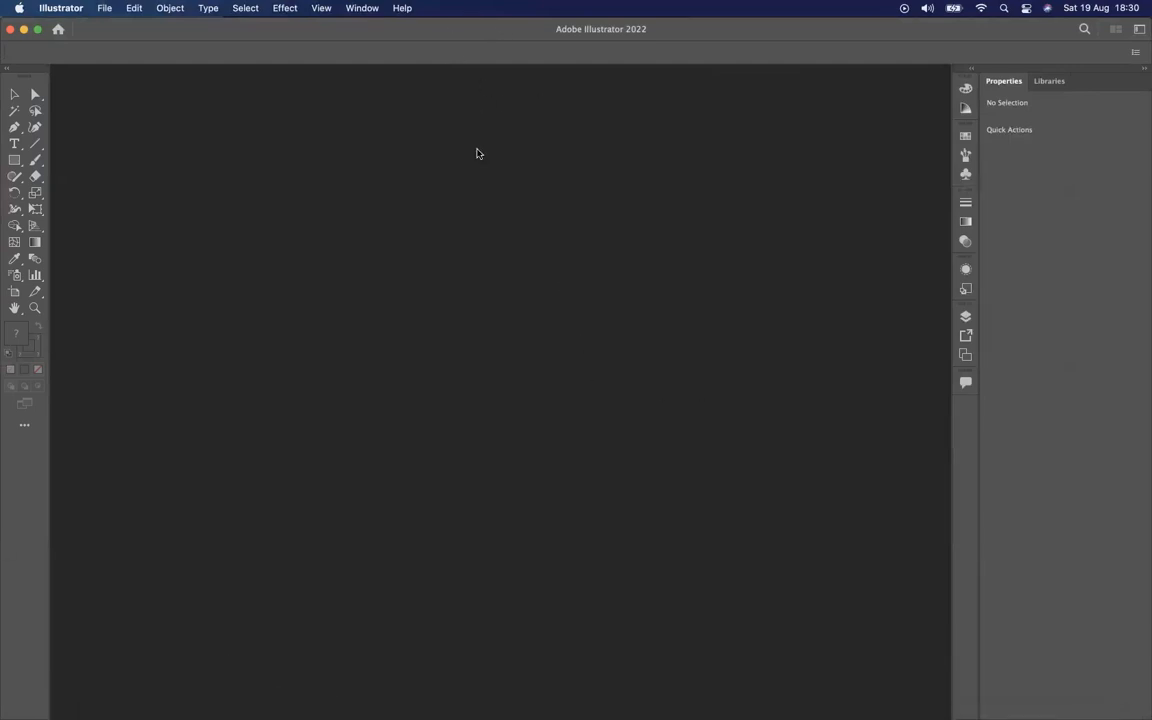
mouse_move(286, 700)
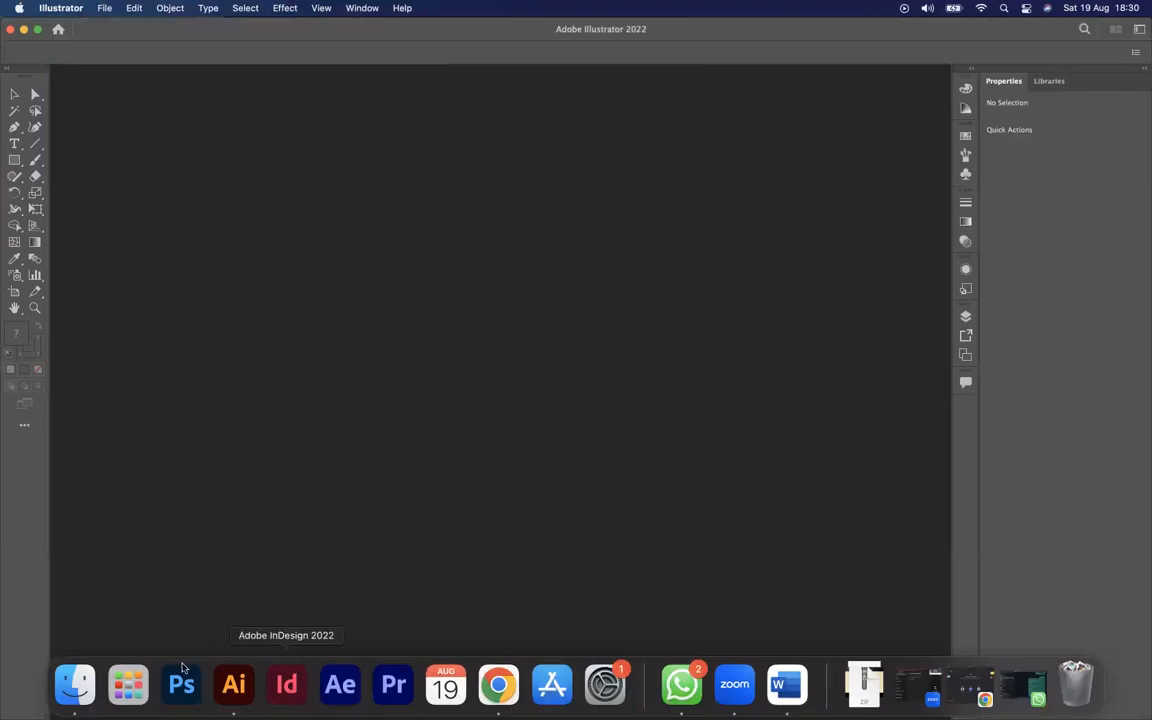
click(75, 685)
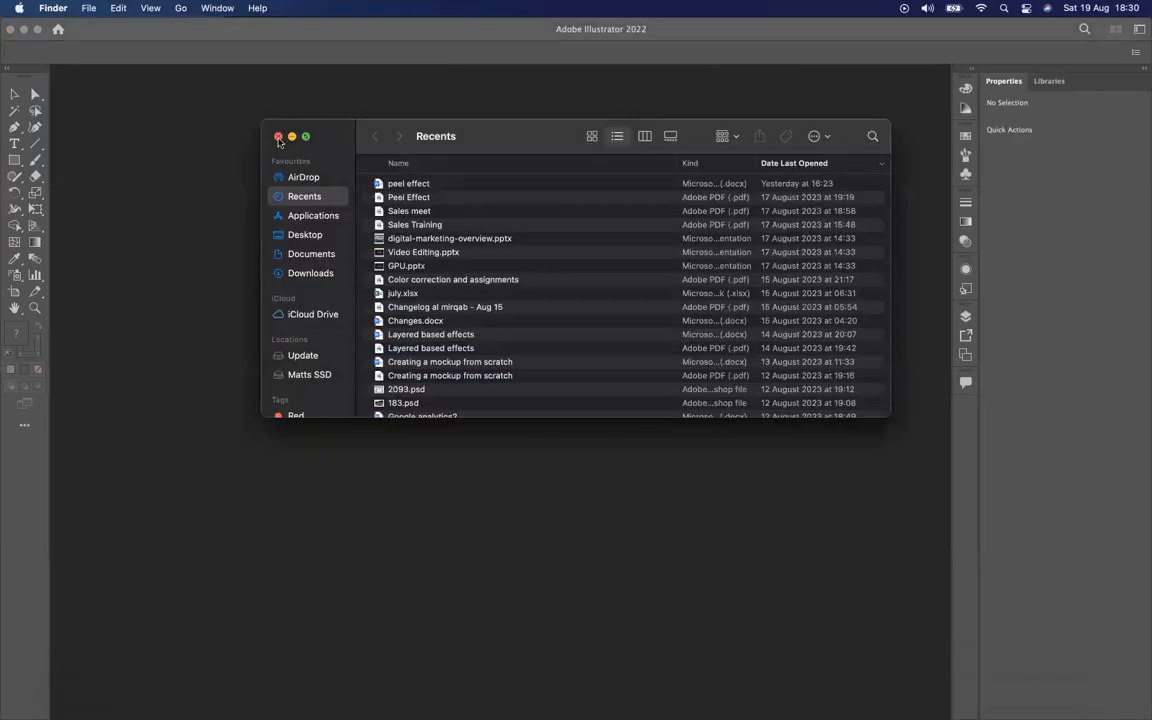
key(super+w)
Switch to Photoshop and open the glowing orange-peel bottle PSD from the recent files
mouse_move(286, 702)
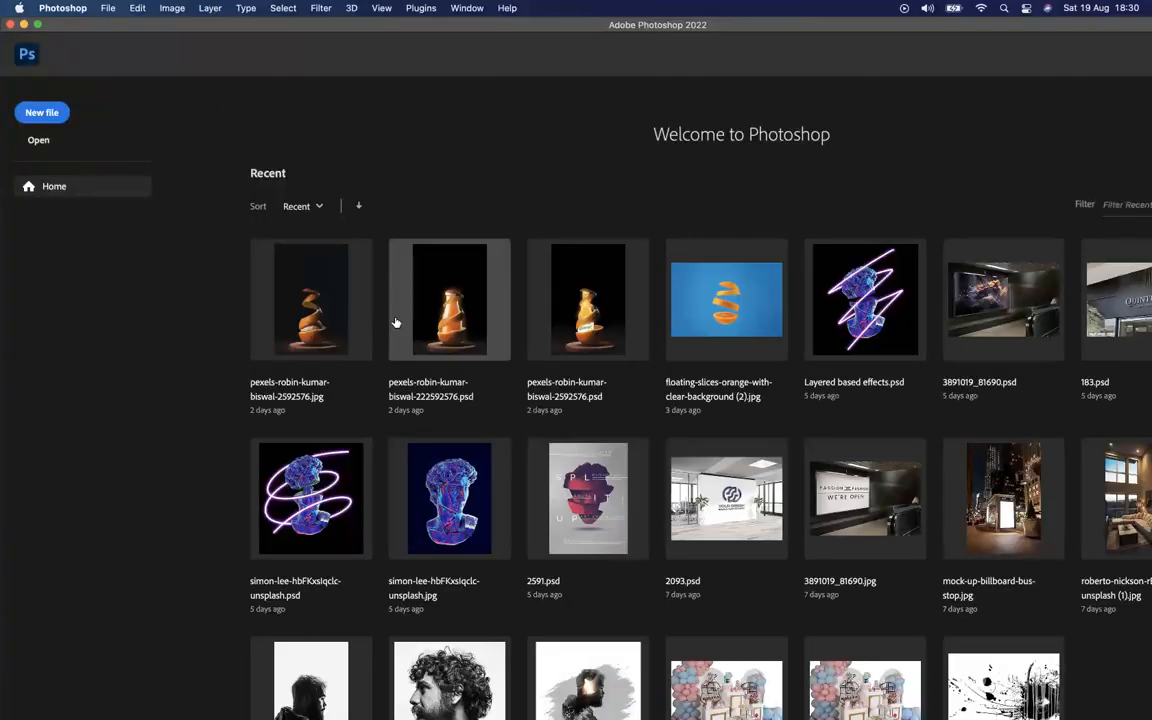
click(392, 286)
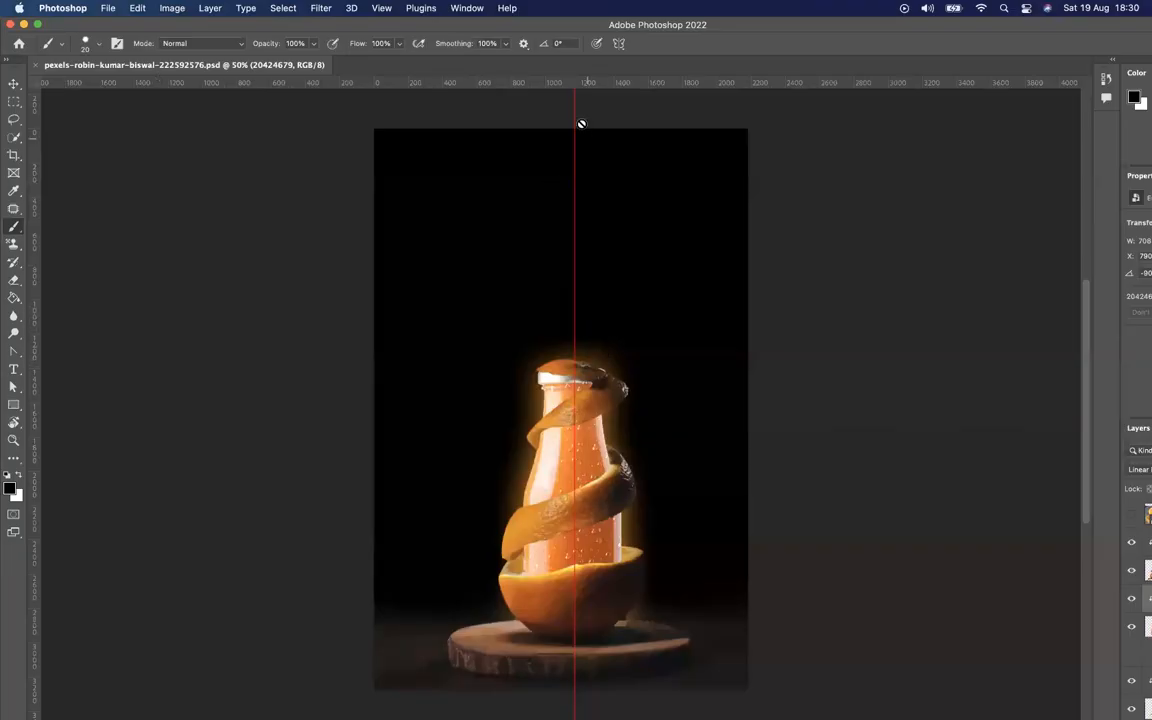
Shift the vertical guide slightly left with the Move tool and expand the Photoshop window to fit the screen
click(14, 83)
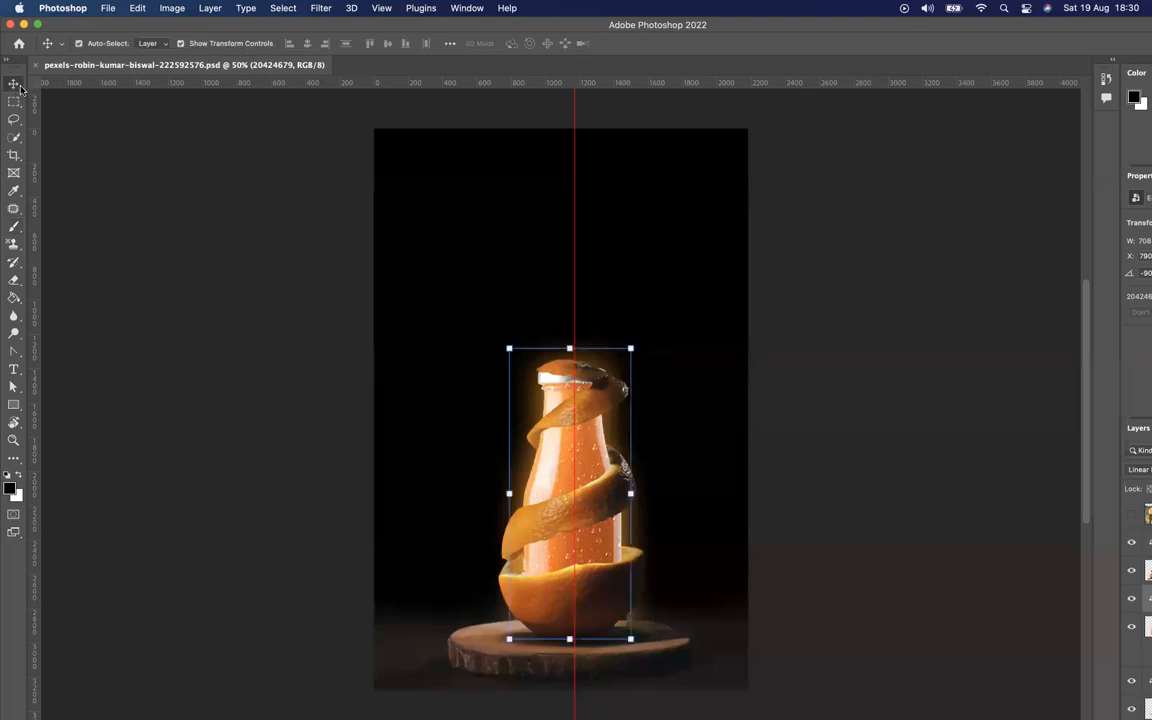
drag(573, 106, 327, 110)
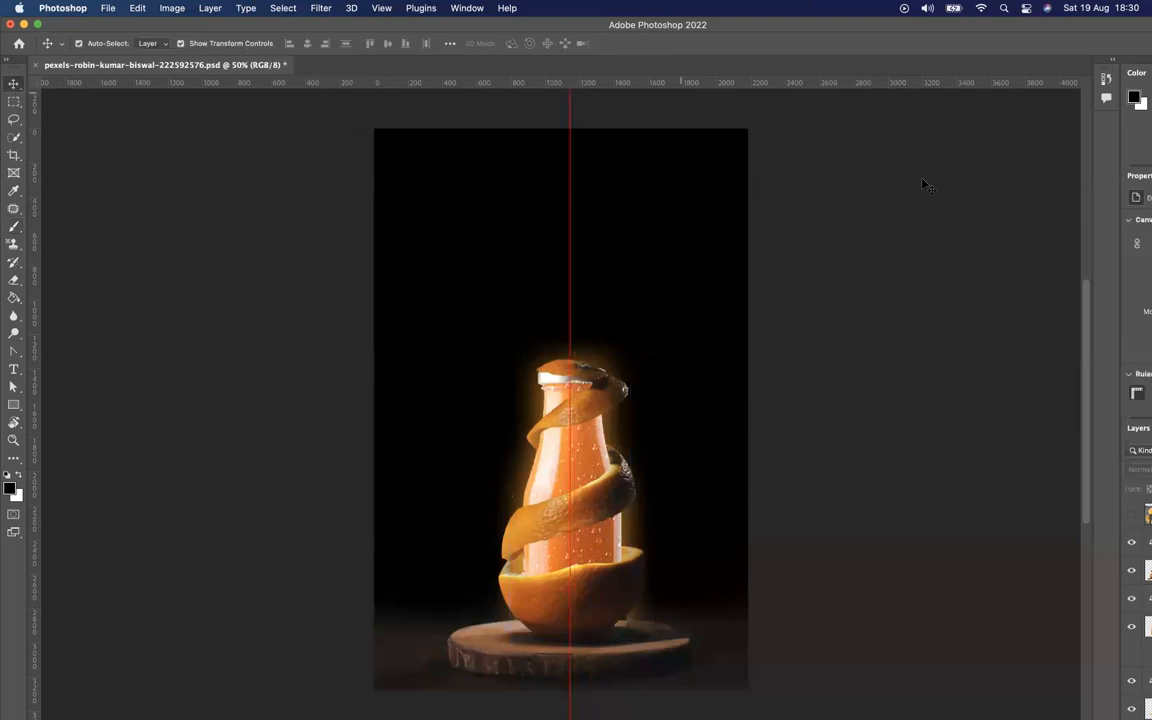
click(38, 25)
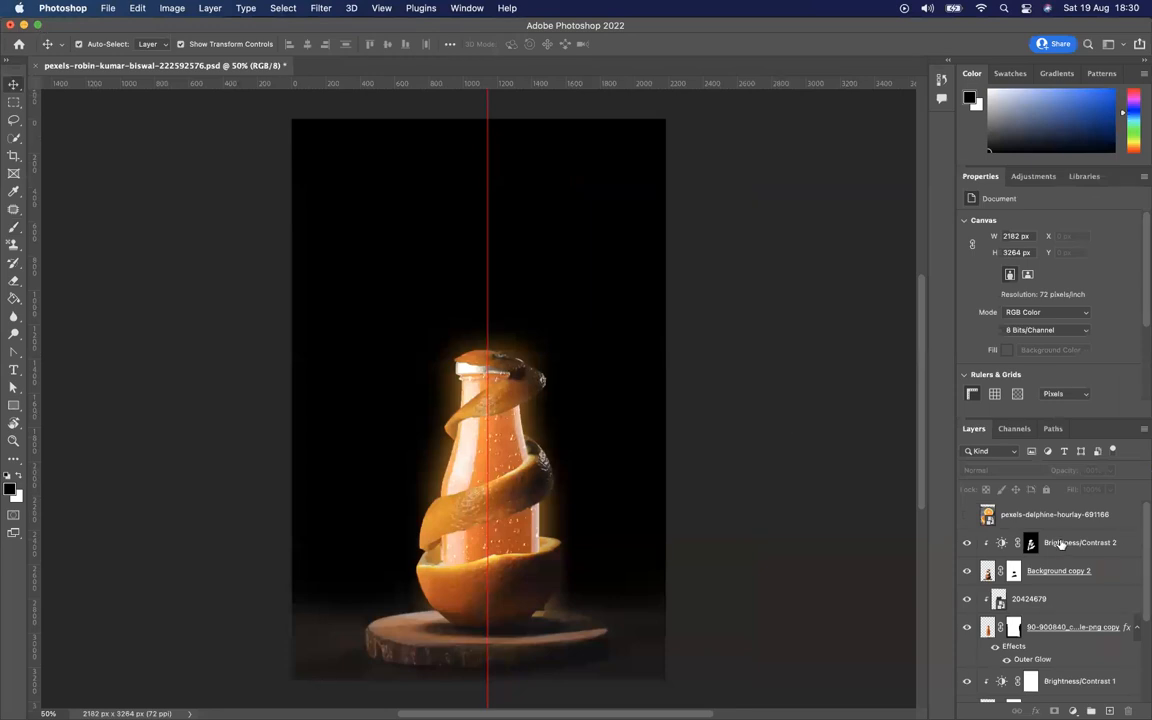
Duplicate the Background layer and place the copy at the very top of the layer stack
scroll(1010, 600, down, 3)
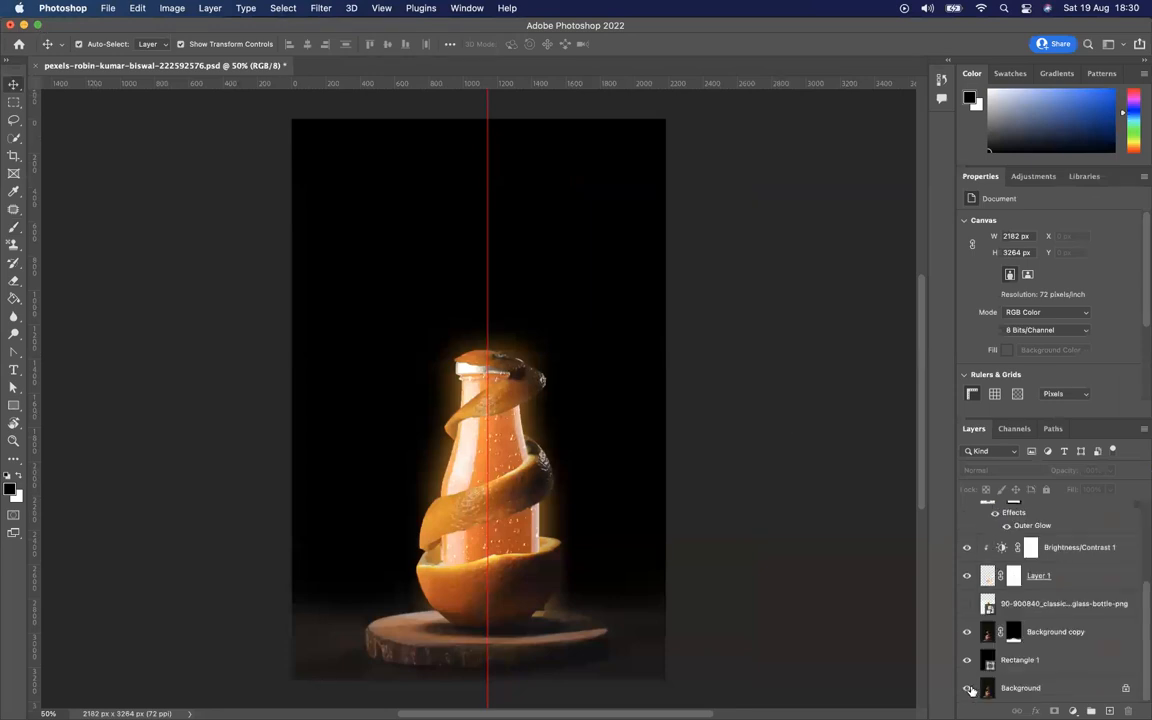
click(1020, 688)
key(super+j)
drag(1062, 688, 1050, 505)
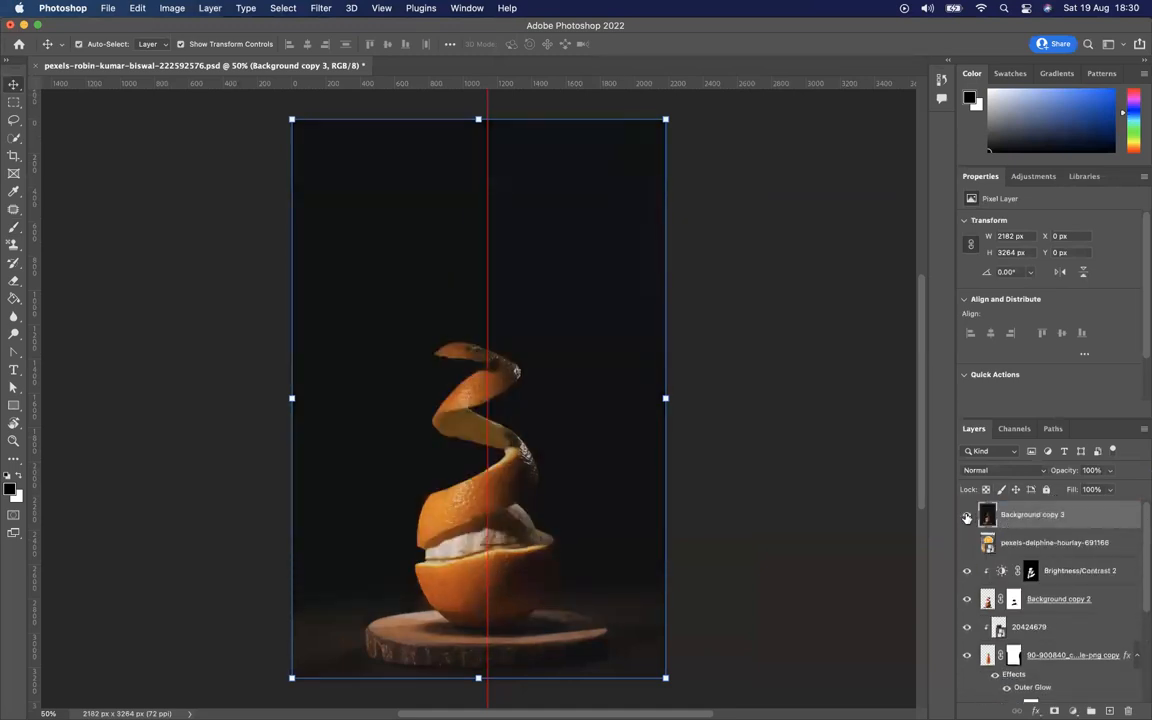
Toggle the top Background copy's visibility repeatedly to compare the original orange photo with the bottle composite, ending with the copy hidden
click(966, 515)
click(966, 515)
click(966, 515)
click(966, 515)
click(966, 515)
click(967, 515)
click(967, 515)
click(967, 515)
click(967, 515)
click(967, 515)
click(967, 515)
click(967, 515)
click(967, 515)
click(967, 515)
click(967, 515)
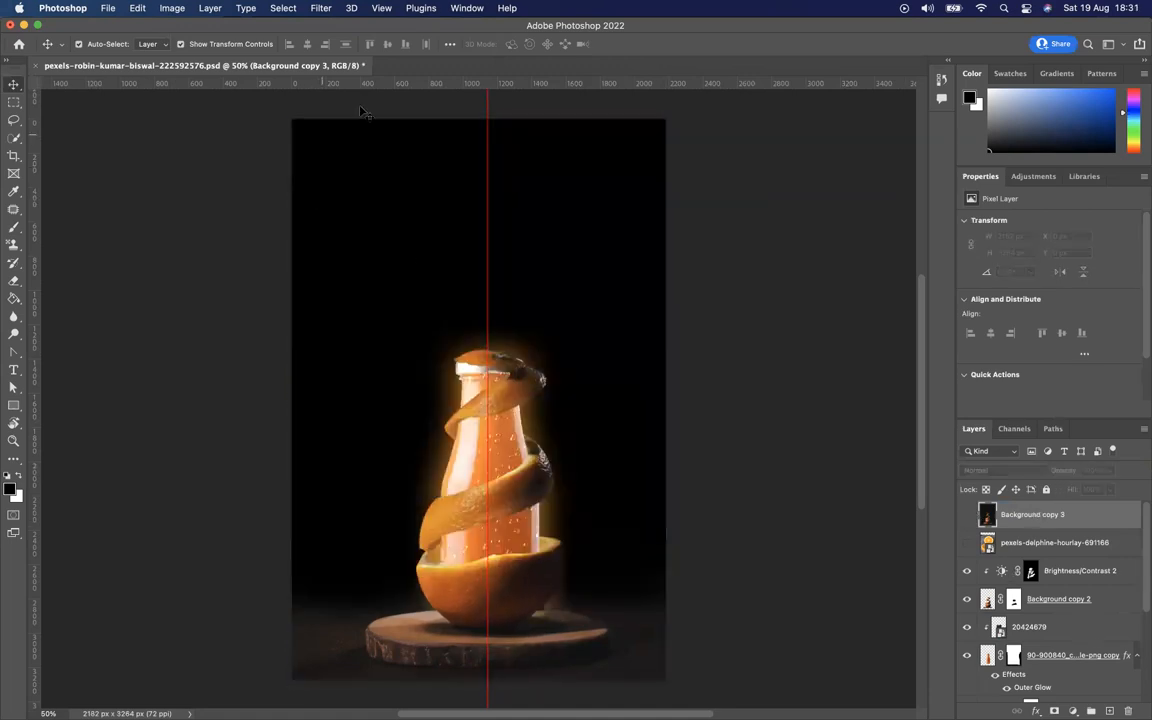
Clear all guides from the bottle composite and hide the rulers
click(382, 9)
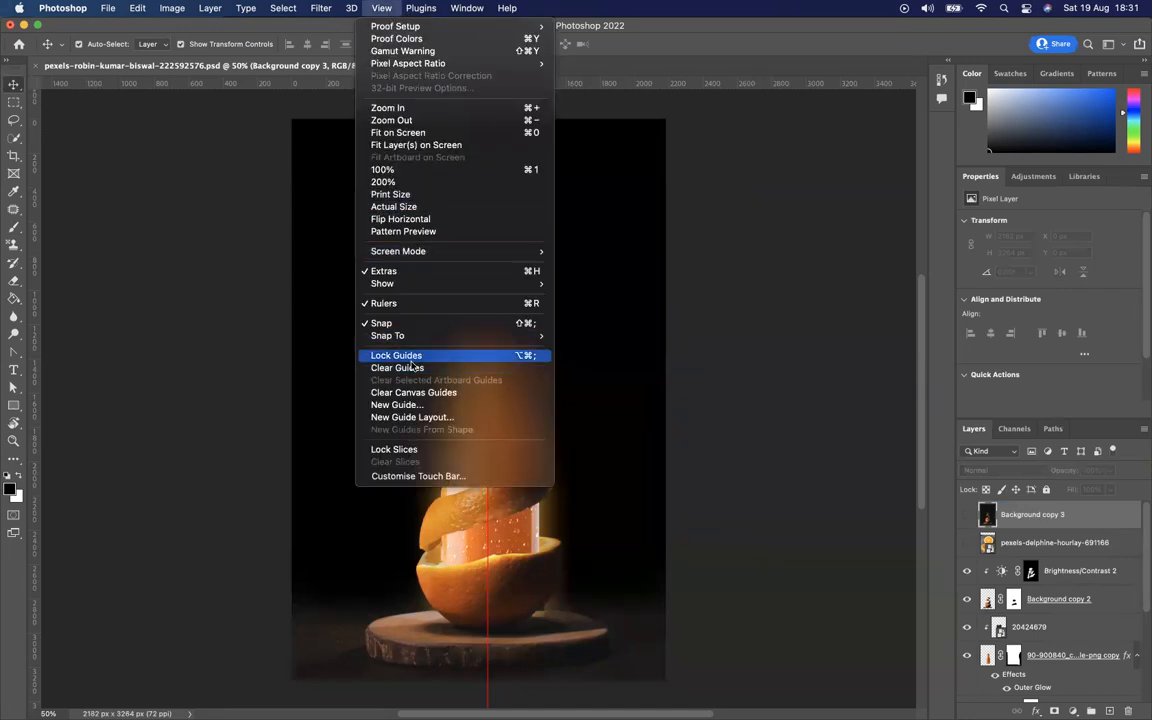
click(440, 367)
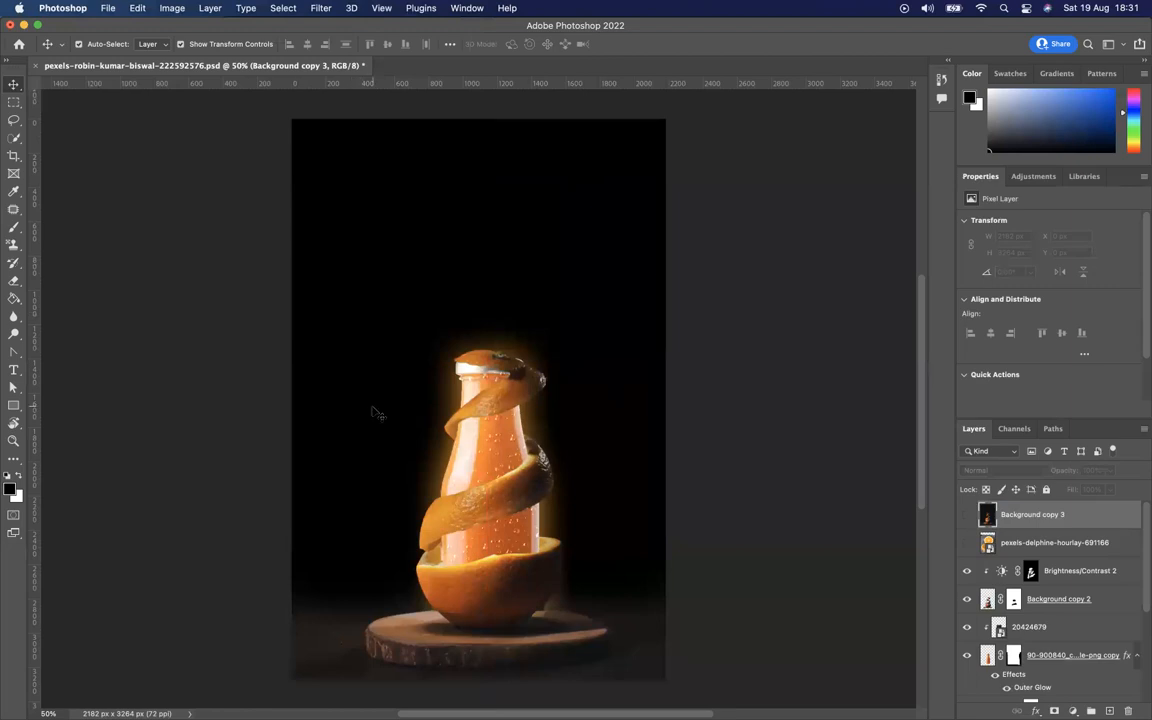
key(super+r)
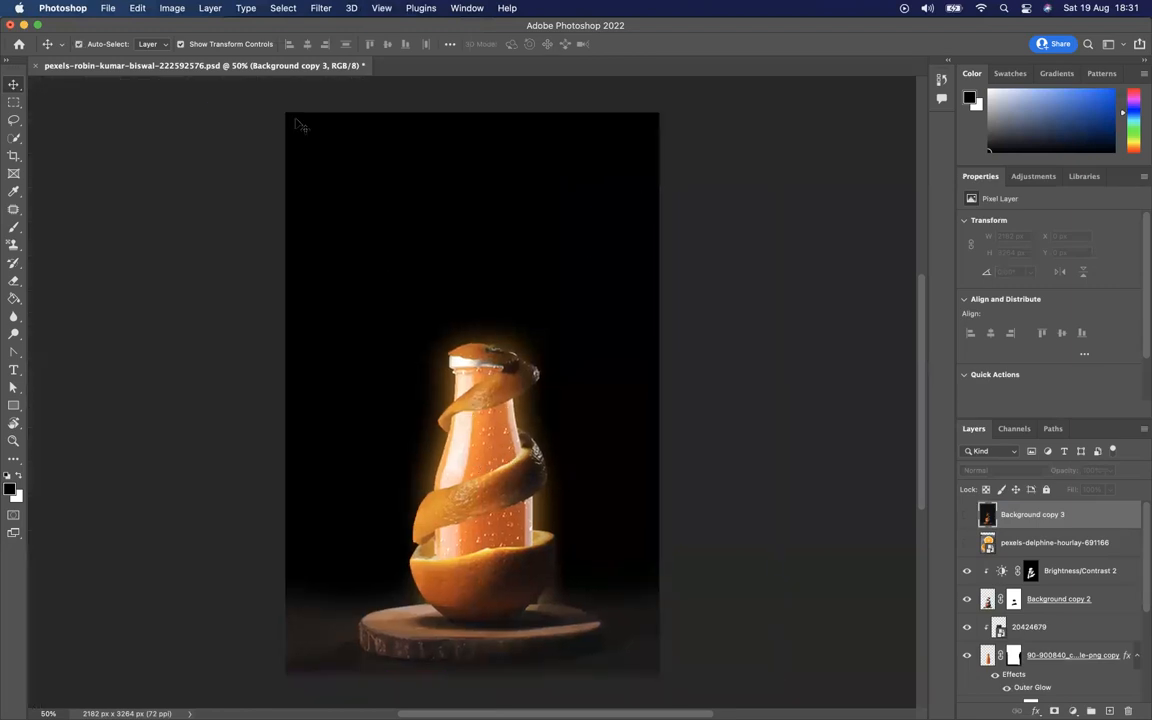
scroll(297, 123, up, 3)
scroll(471, 437, up, 2)
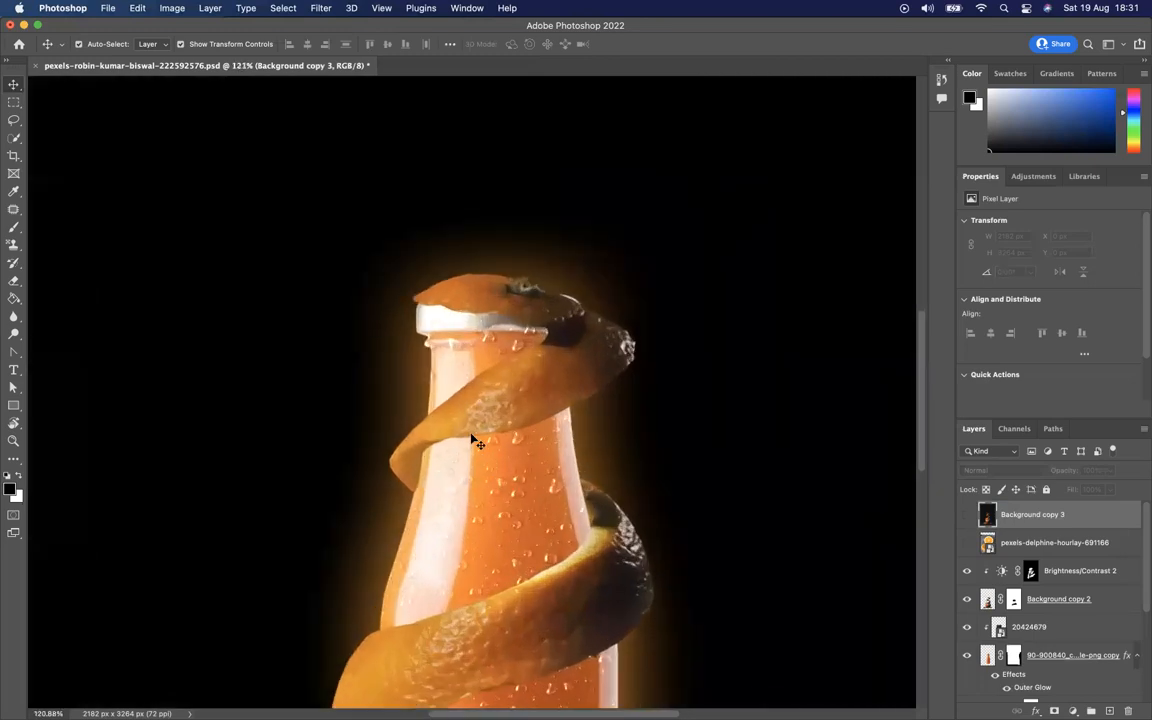
scroll(476, 442, up, 2)
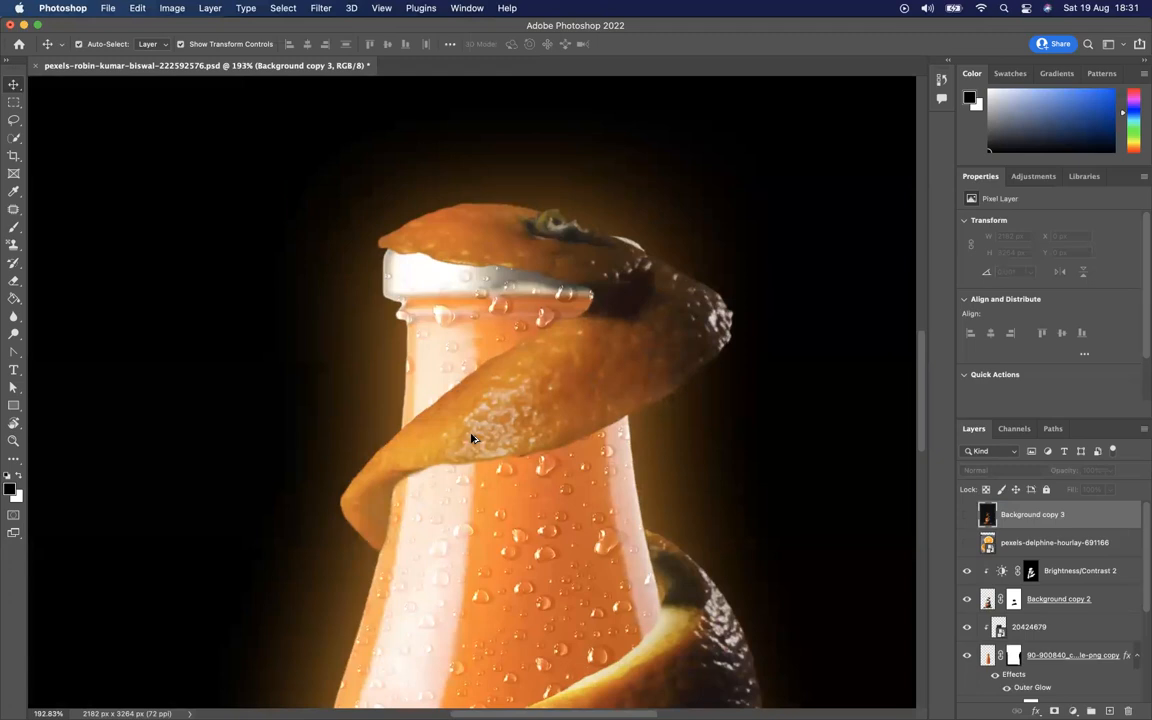
alt+click(485, 438)
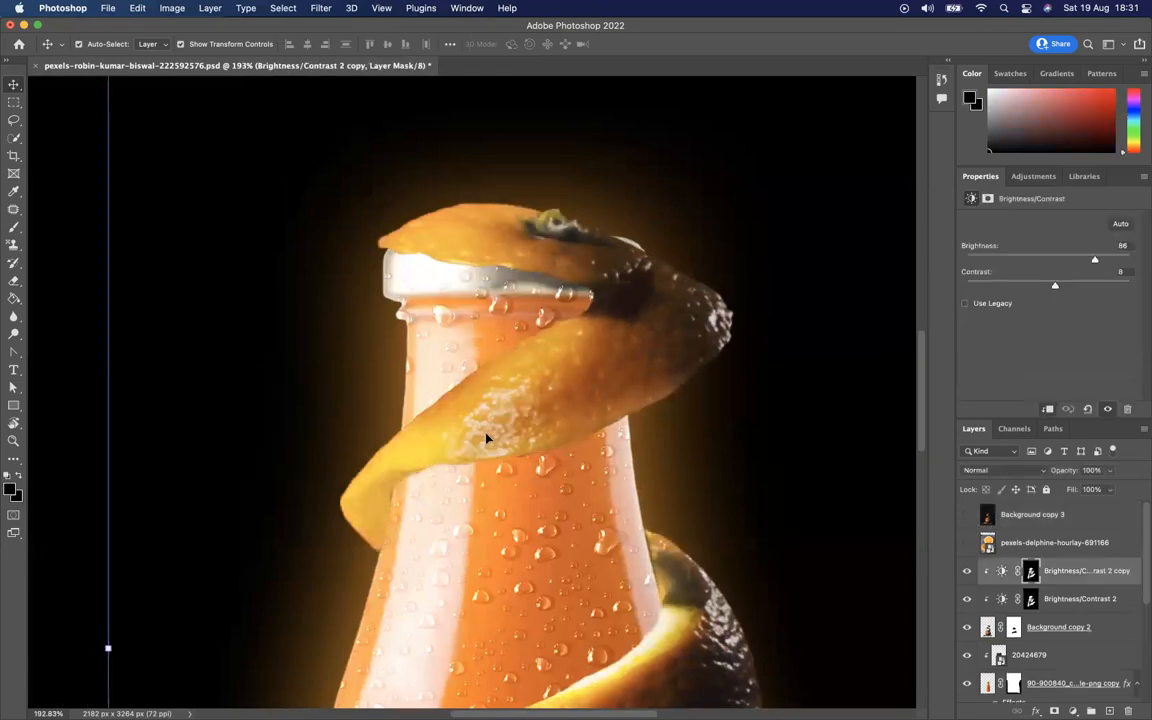
key(super+z)
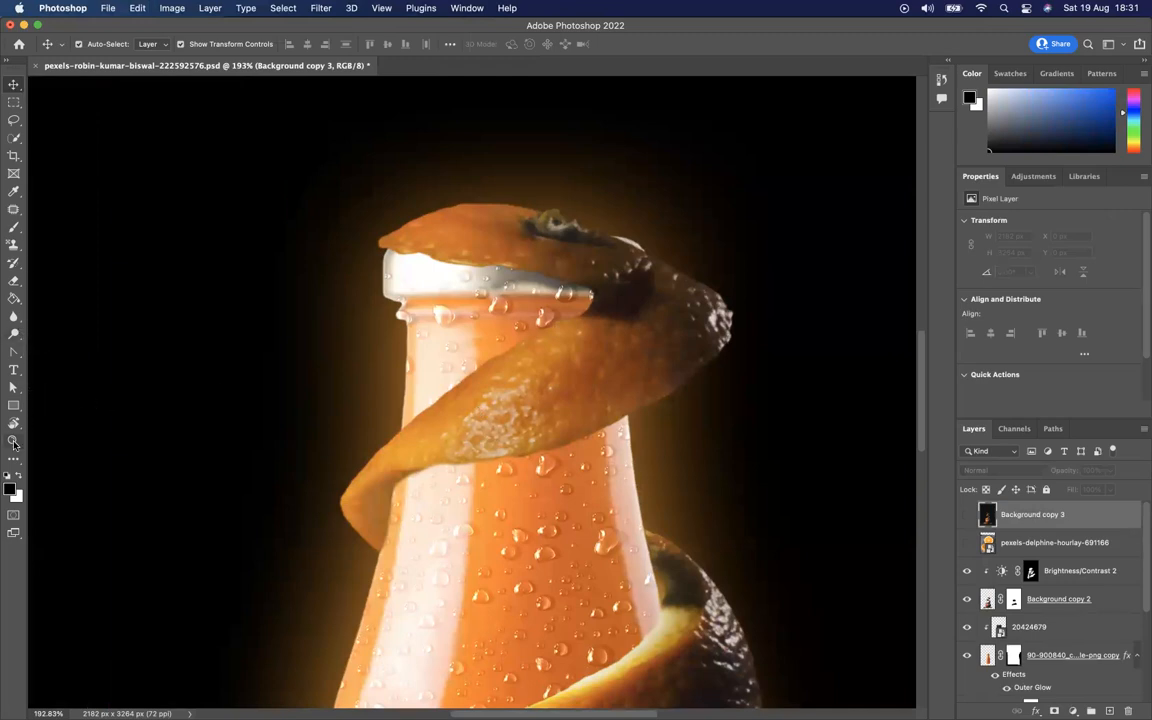
Examine the orange peel and water droplets around the bottle neck with the Zoom tool, at close range and from far out
key(z)
click(485, 431)
click(480, 433)
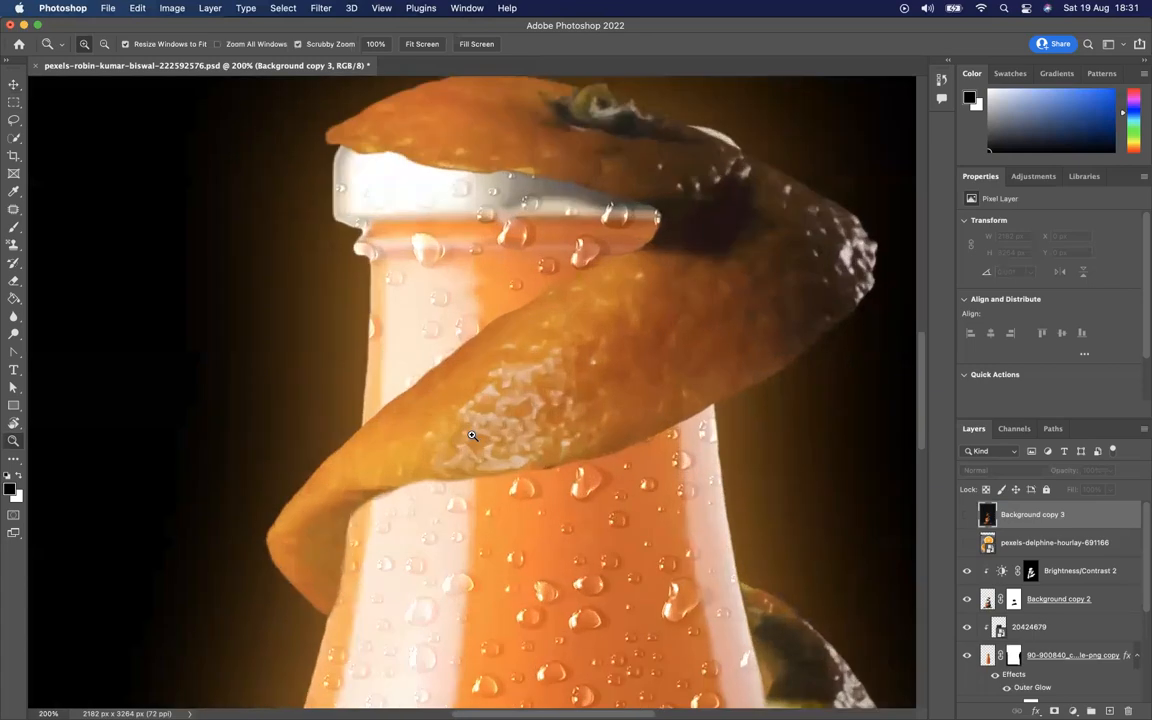
click(472, 435)
click(472, 435)
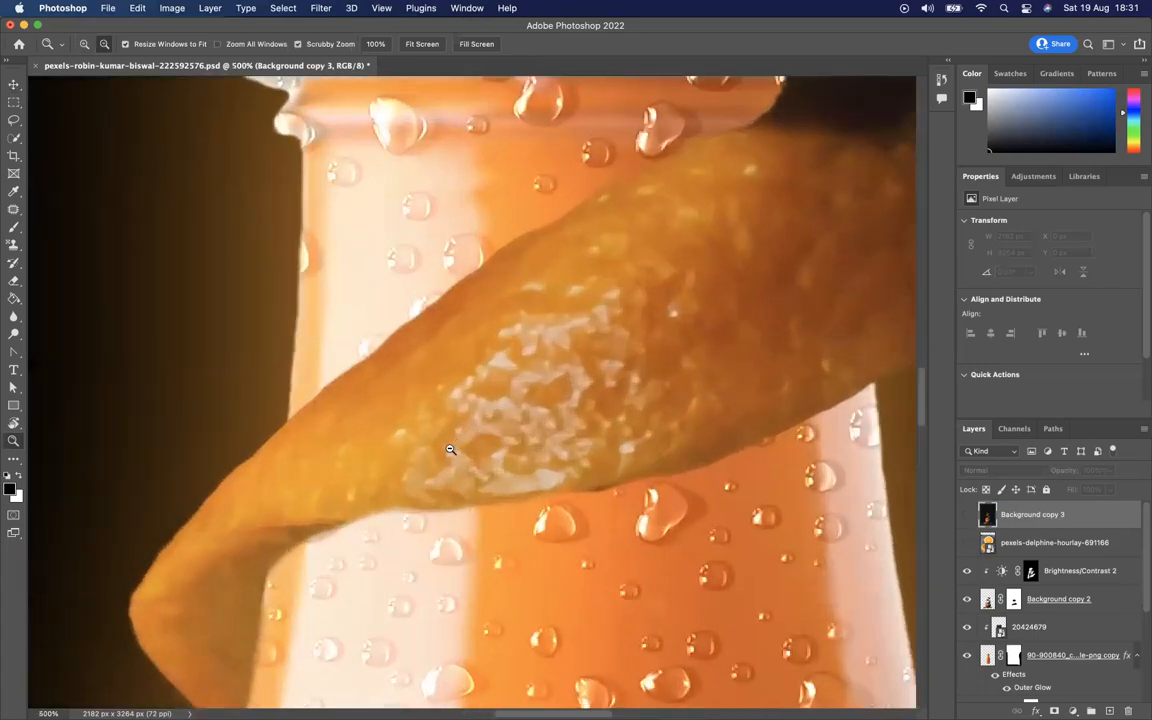
alt+click(450, 450)
alt+click(450, 450)
alt+click(450, 450)
alt+click(450, 450)
mouse_move(450, 450)
mouse_down()
mouse_move(515, 455)
mouse_move(452, 440)
mouse_move(528, 458)
mouse_move(440, 455)
mouse_move(545, 465)
mouse_move(450, 458)
mouse_move(505, 462)
mouse_move(455, 467)
mouse_up()
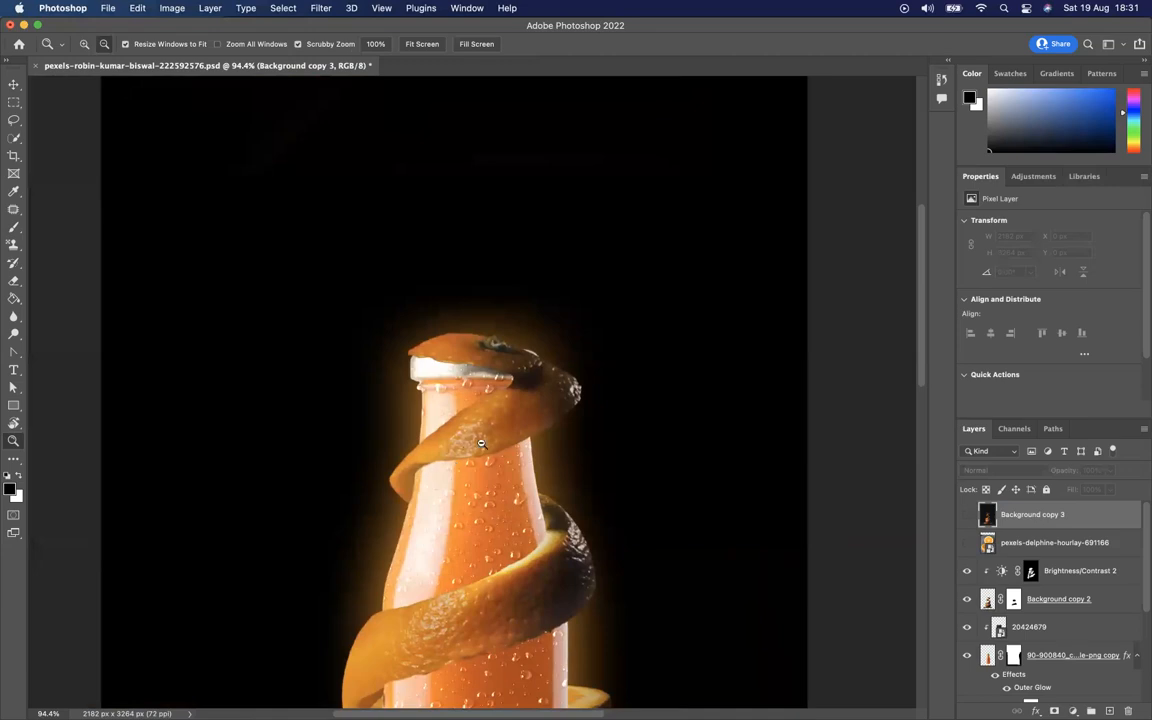
drag(452, 453, 445, 453)
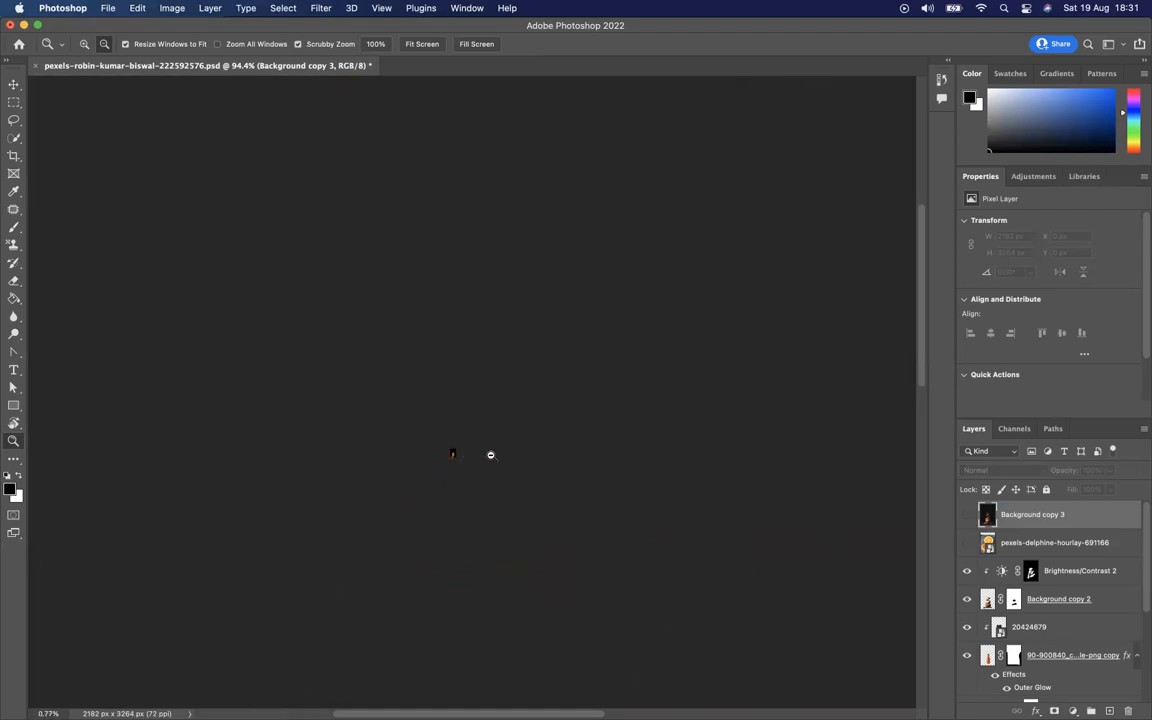
mouse_move(498, 456)
mouse_down()
mouse_move(459, 453)
mouse_move(525, 455)
mouse_move(465, 465)
mouse_move(420, 434)
mouse_move(522, 442)
mouse_move(496, 437)
mouse_up()
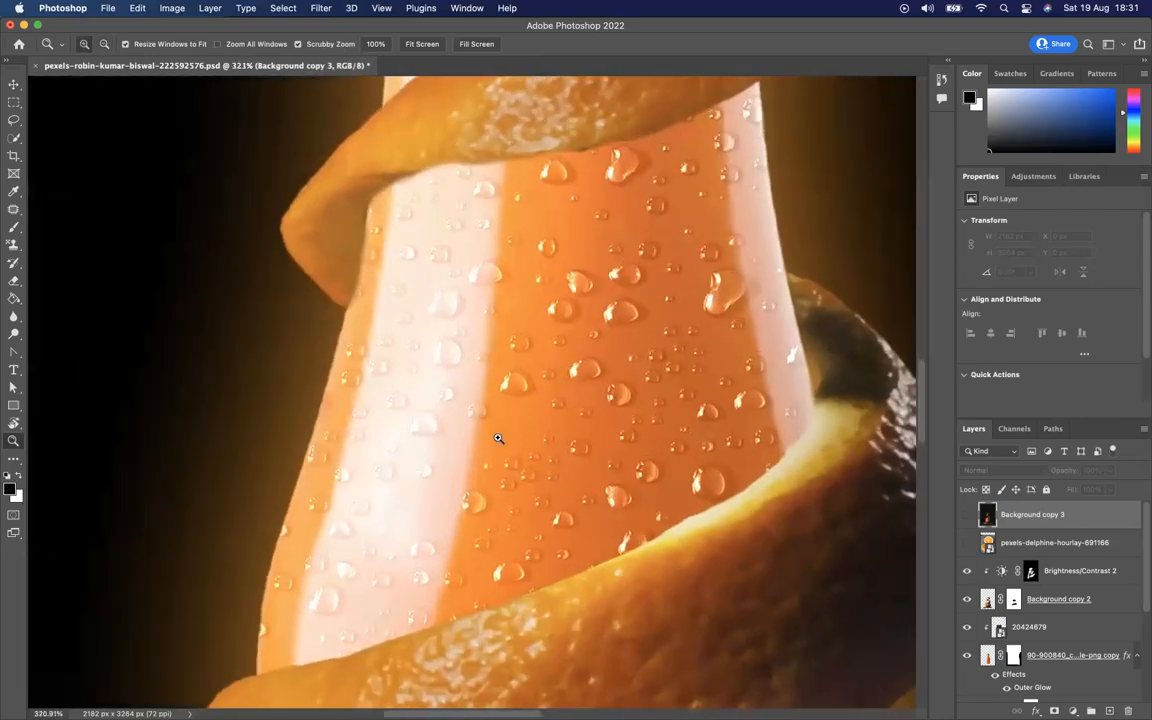
Inspect the individual pixels along the bottle's left edge at up to 12800% magnification
drag(332, 378, 493, 390)
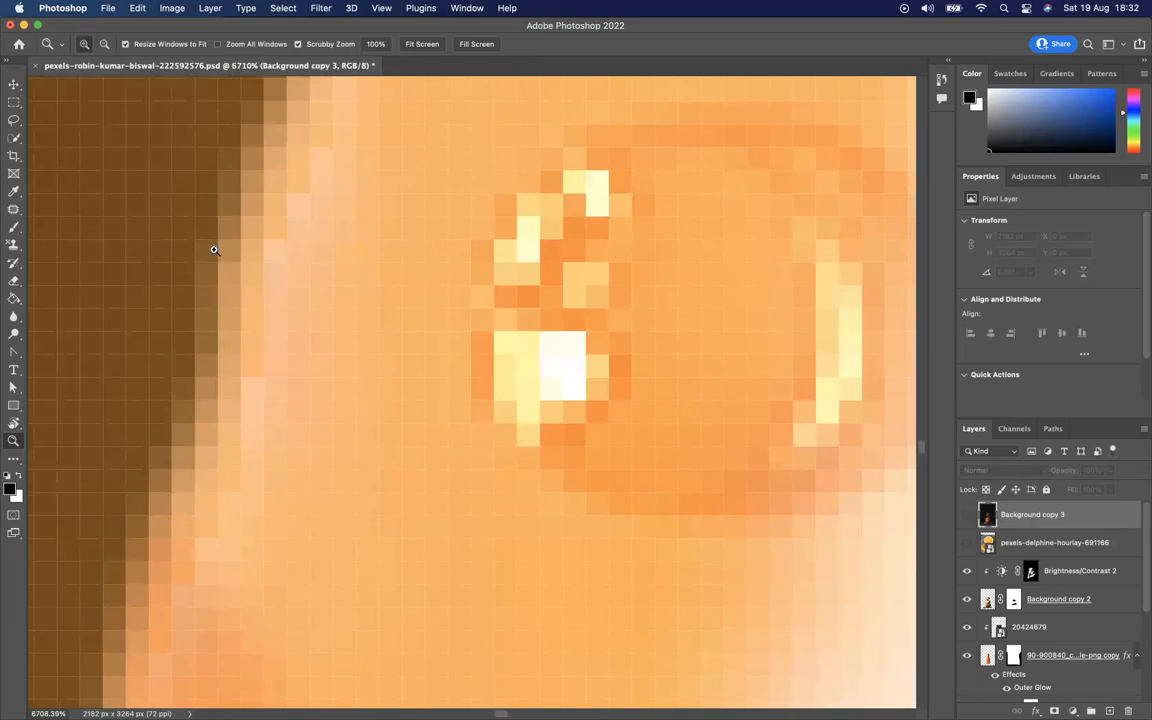
drag(211, 255, 283, 262)
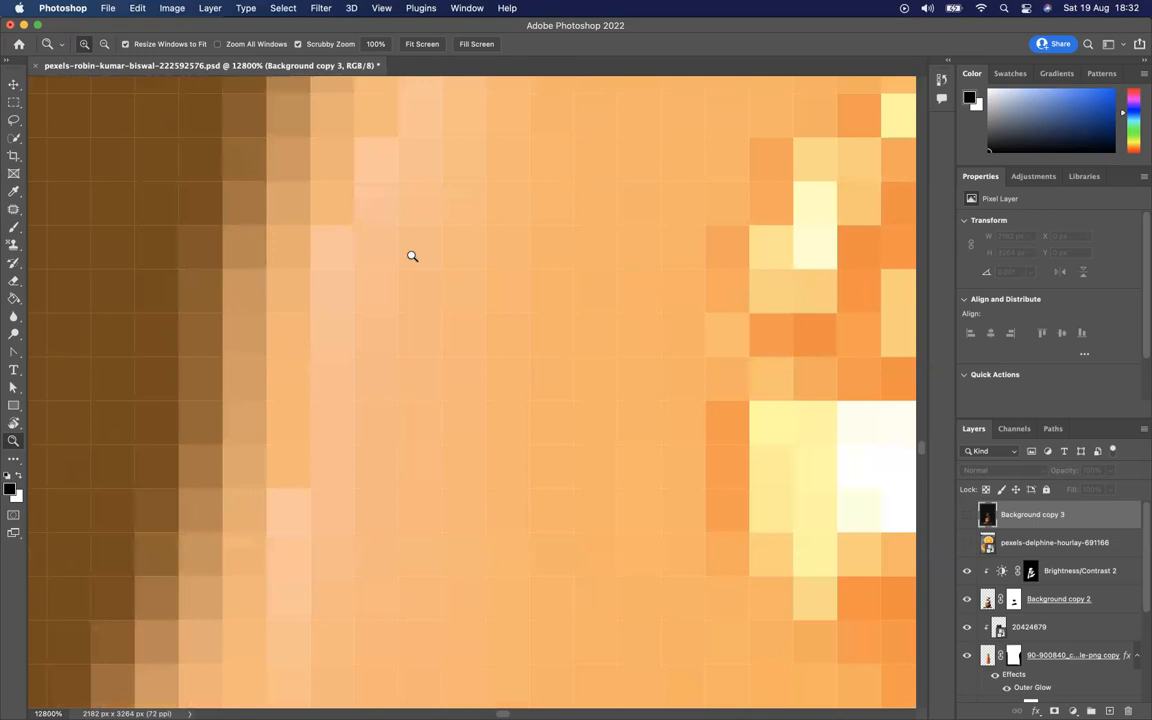
drag(413, 256, 209, 252)
drag(458, 247, 411, 247)
drag(443, 241, 625, 270)
mouse_move(537, 264)
mouse_down()
mouse_move(507, 260)
mouse_move(533, 264)
mouse_up()
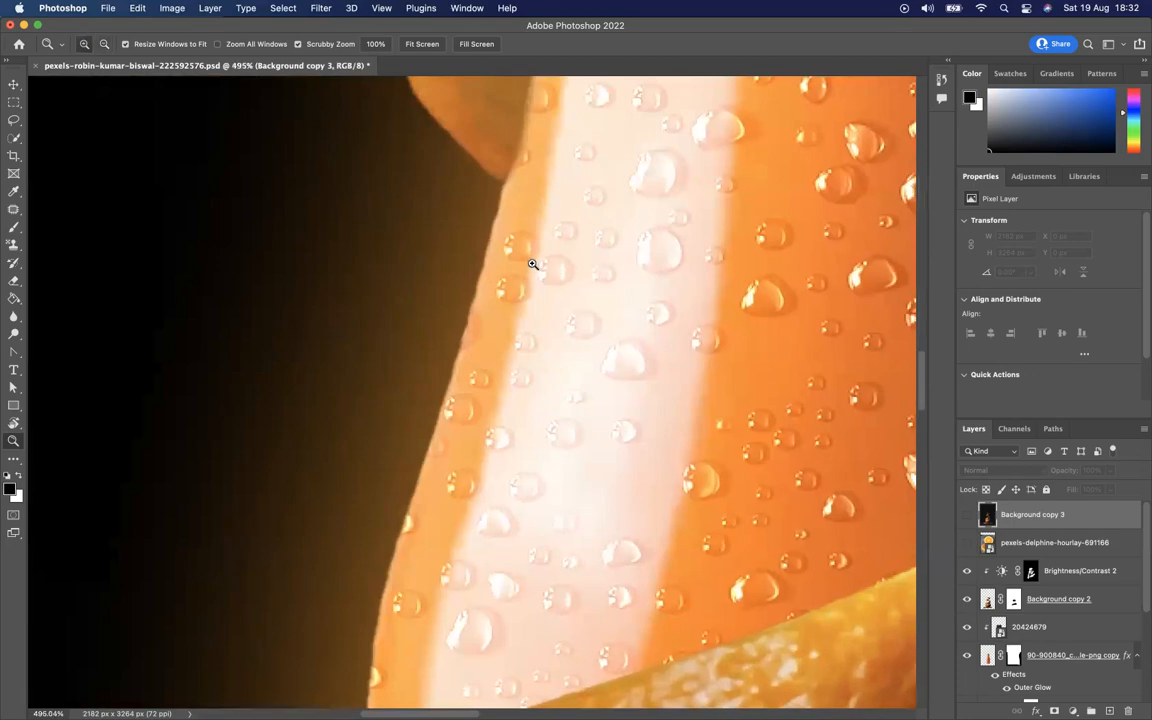
Switch to the blank Word document and write "Rasterization: Pixels to edit or to view"
key(ctrl+Right)
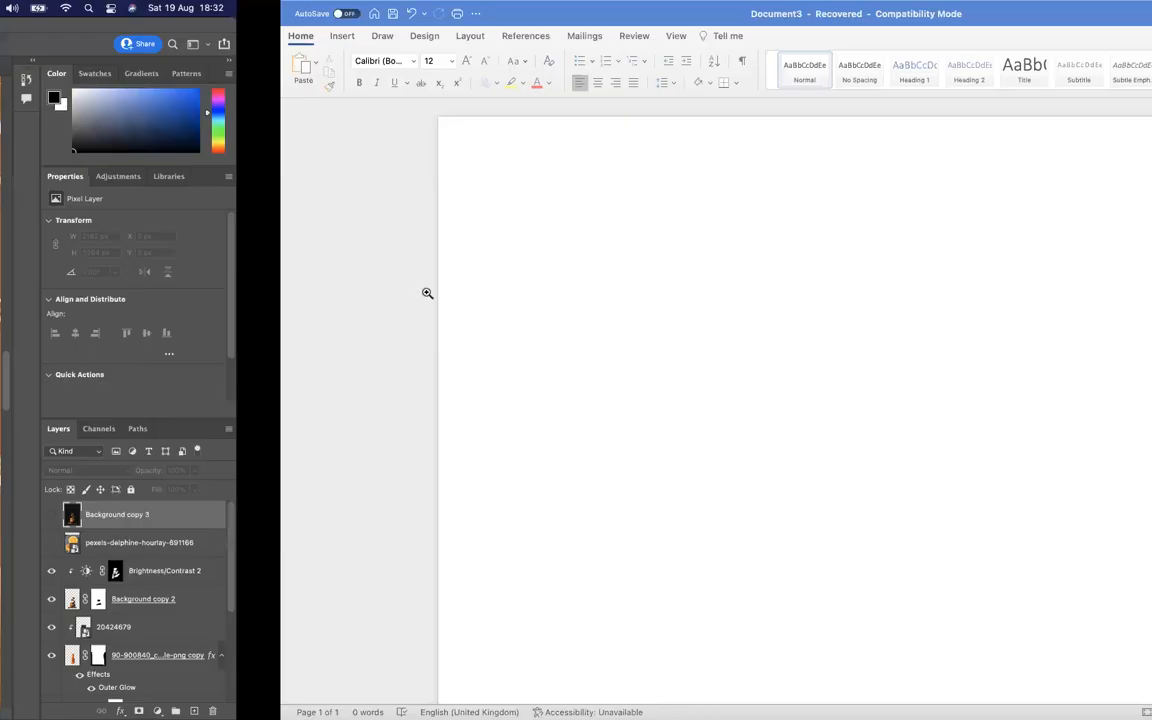
text(Raster)
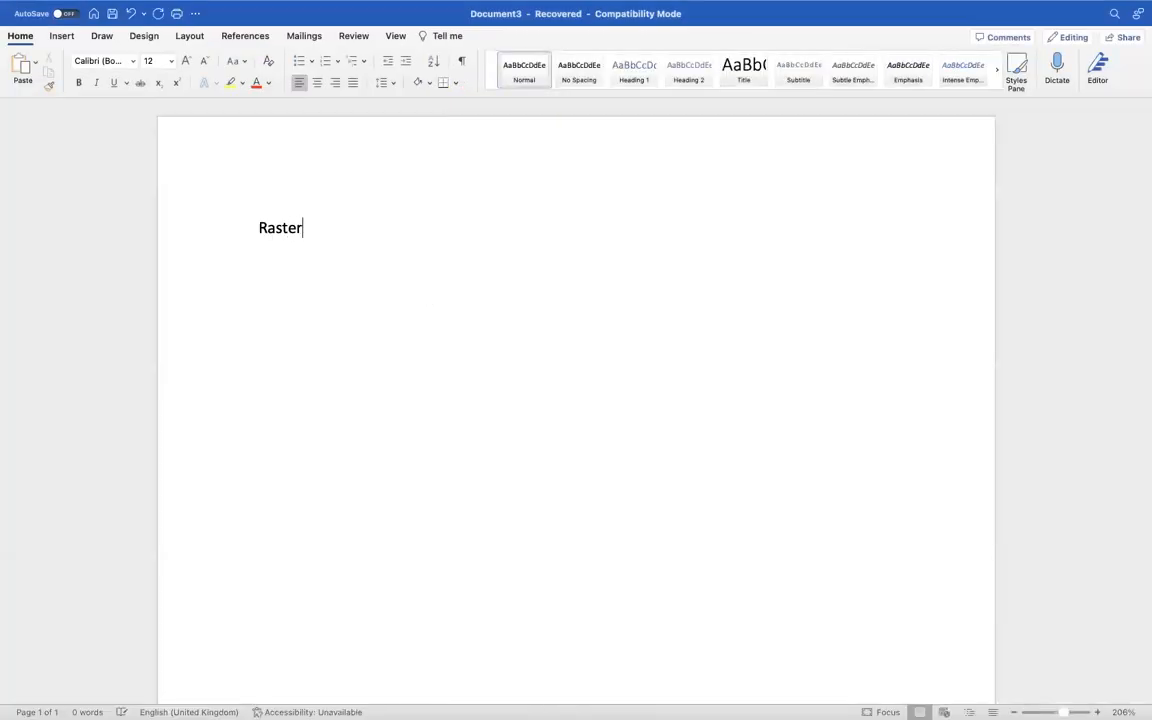
text(ization:)
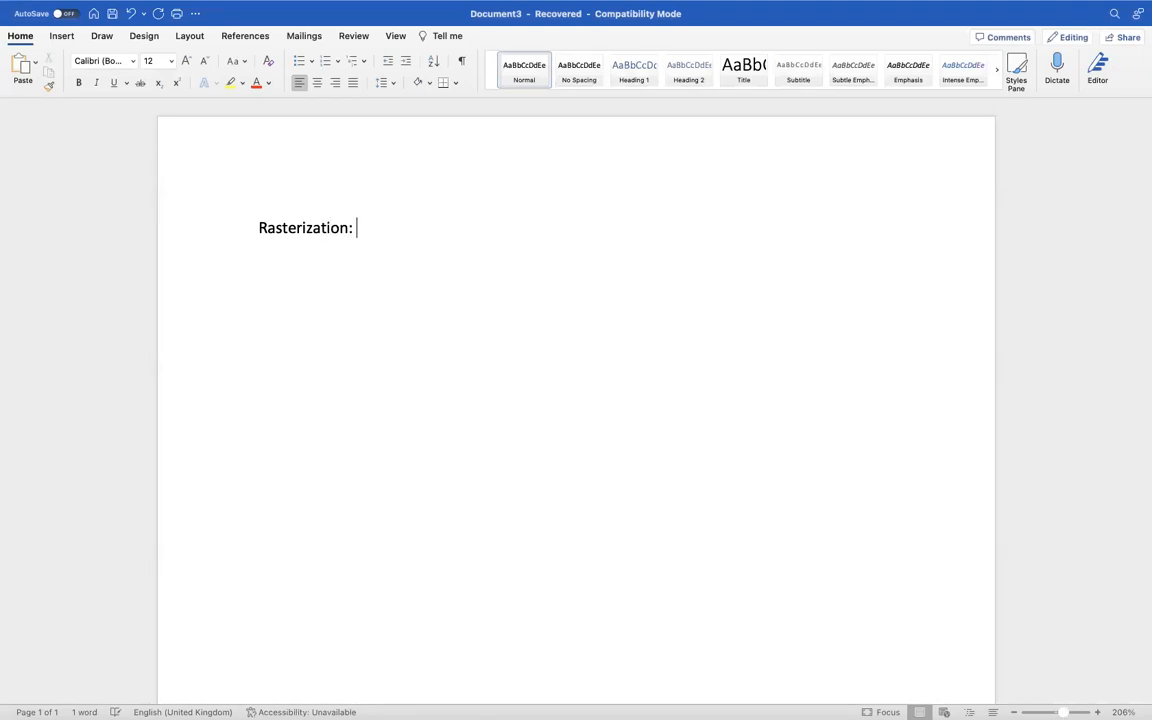
text( Pixel)
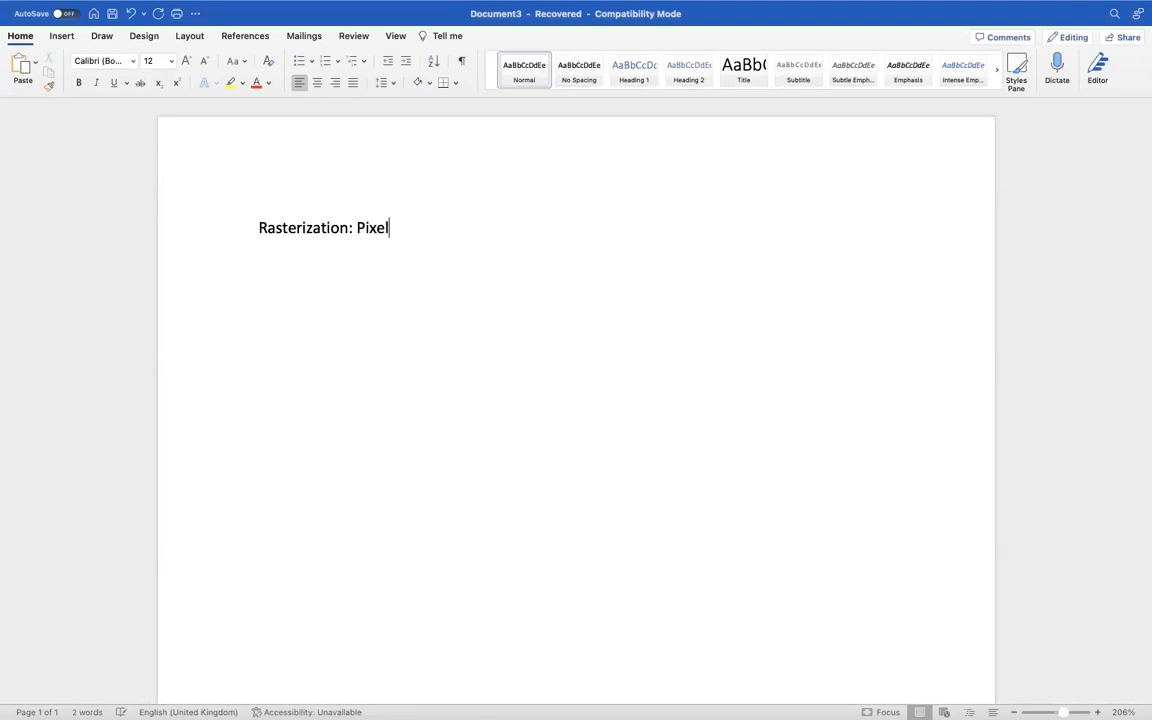
text(s to edit or to view)
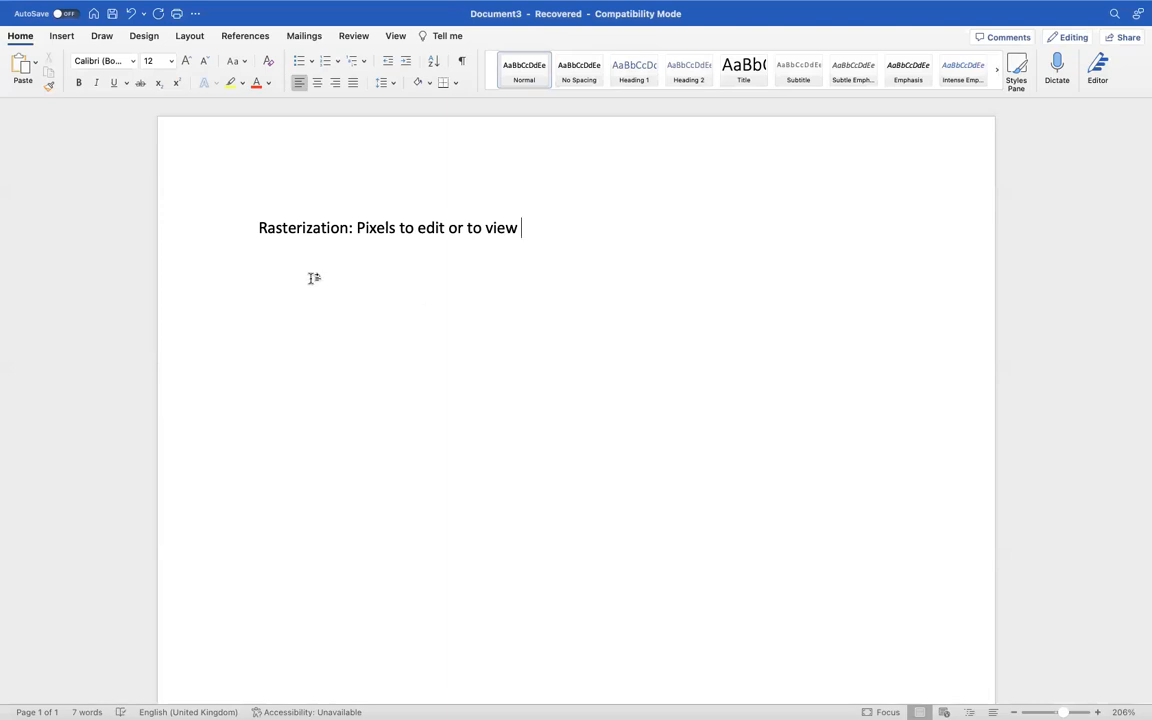
Insert "convert any object to" before "Pixels" in the rasterization definition
click(356, 228)
text(convert any )
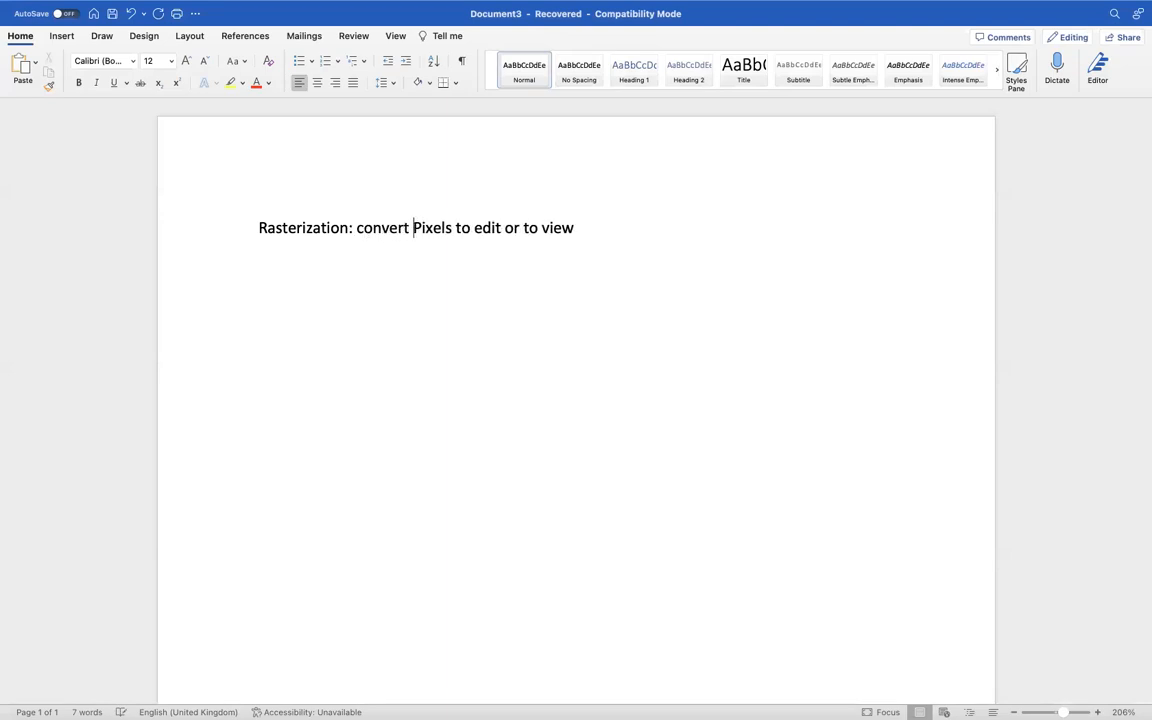
text(object to)
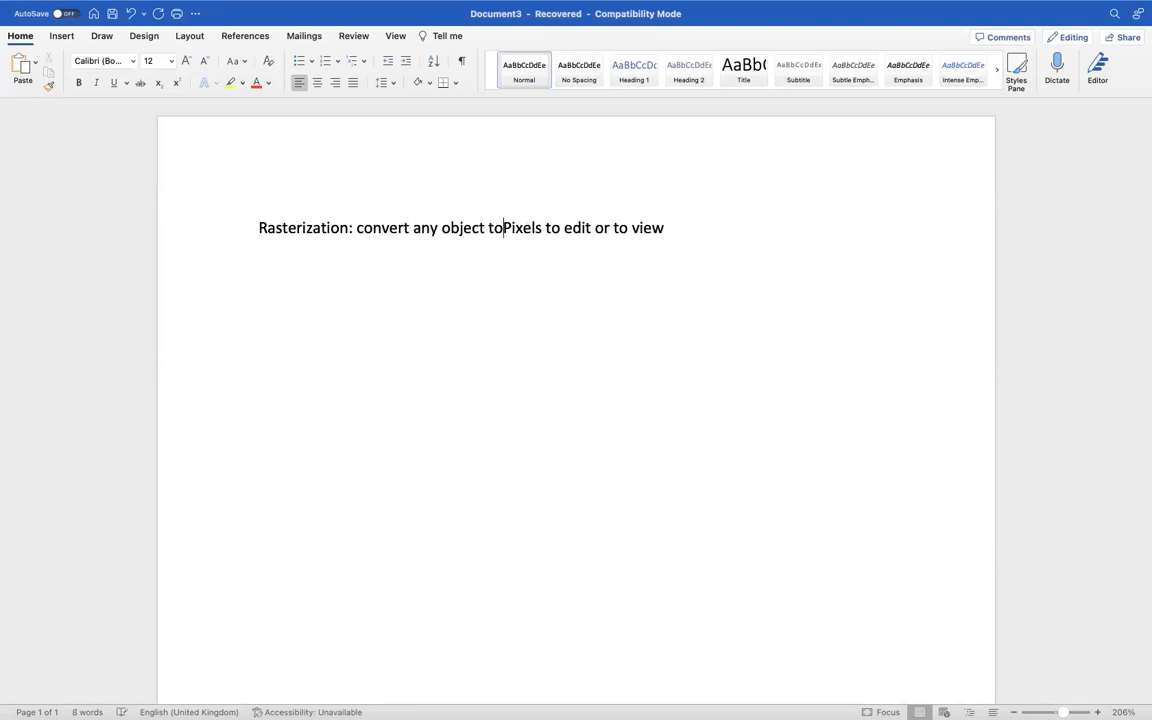
Reword the end of the rasterization definition after "Pixels" to "in order to view or edit them" and start a new line
key(shift+Right)
key(shift+Right)
key(shift+Right)
key(shift+Right)
key(shift+Right)
key(shift+Right)
key(shift+Right)
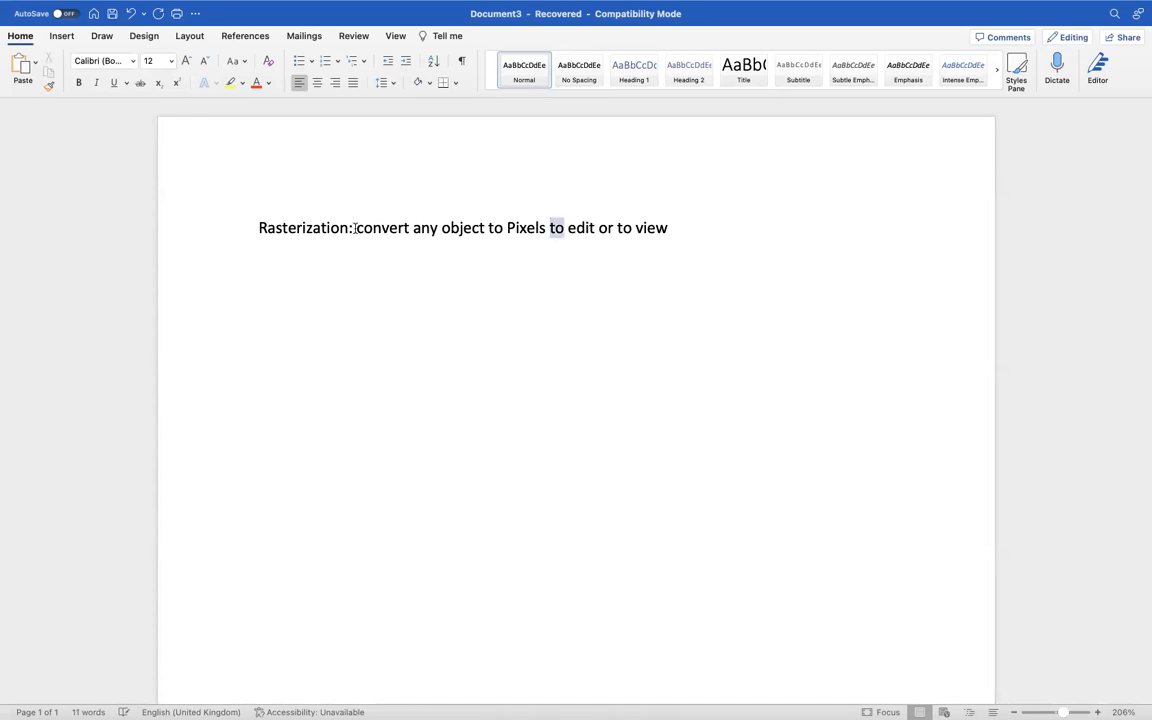
text(in order to)
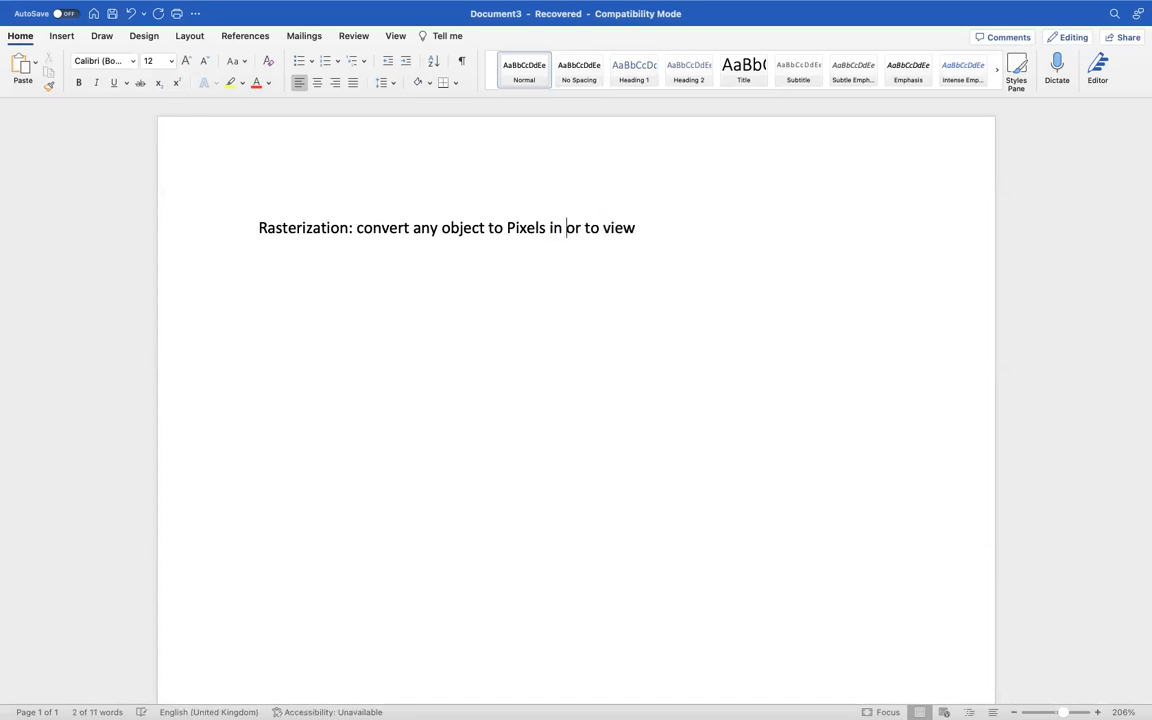
key(shift+Right)
key(shift+Right)
key(shift+Right)
key(shift+Right)
key(shift+Right)
key(shift+Right)
key(BackSpace)
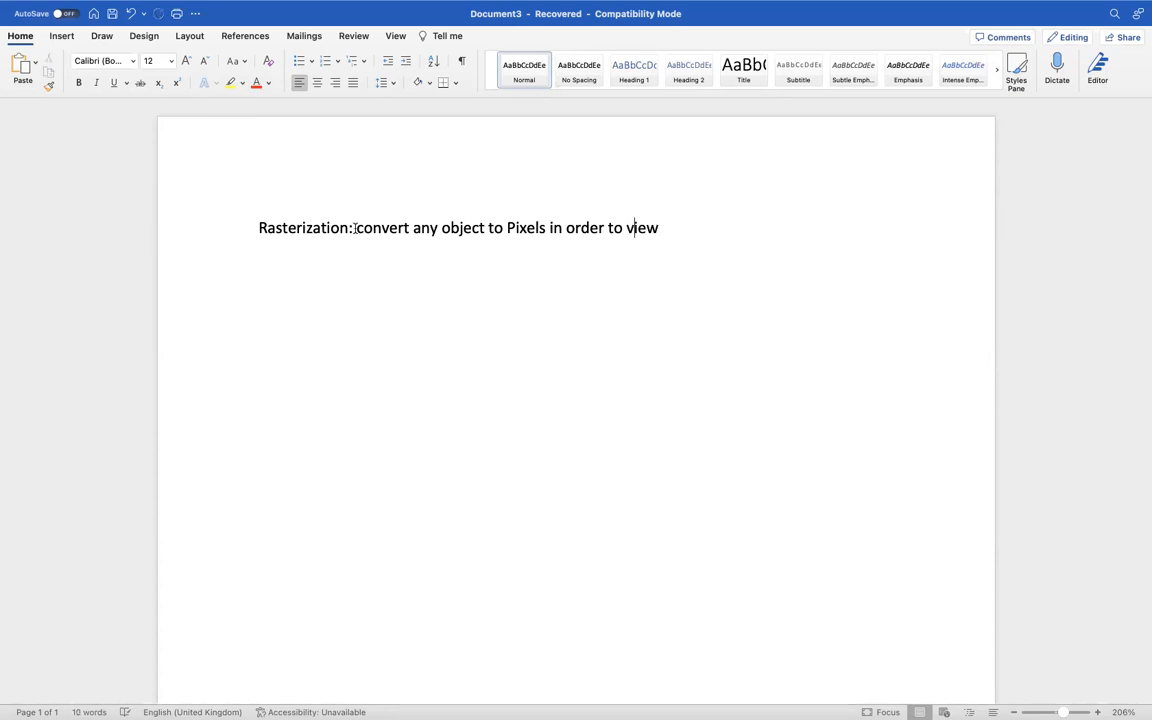
text(or edit them)
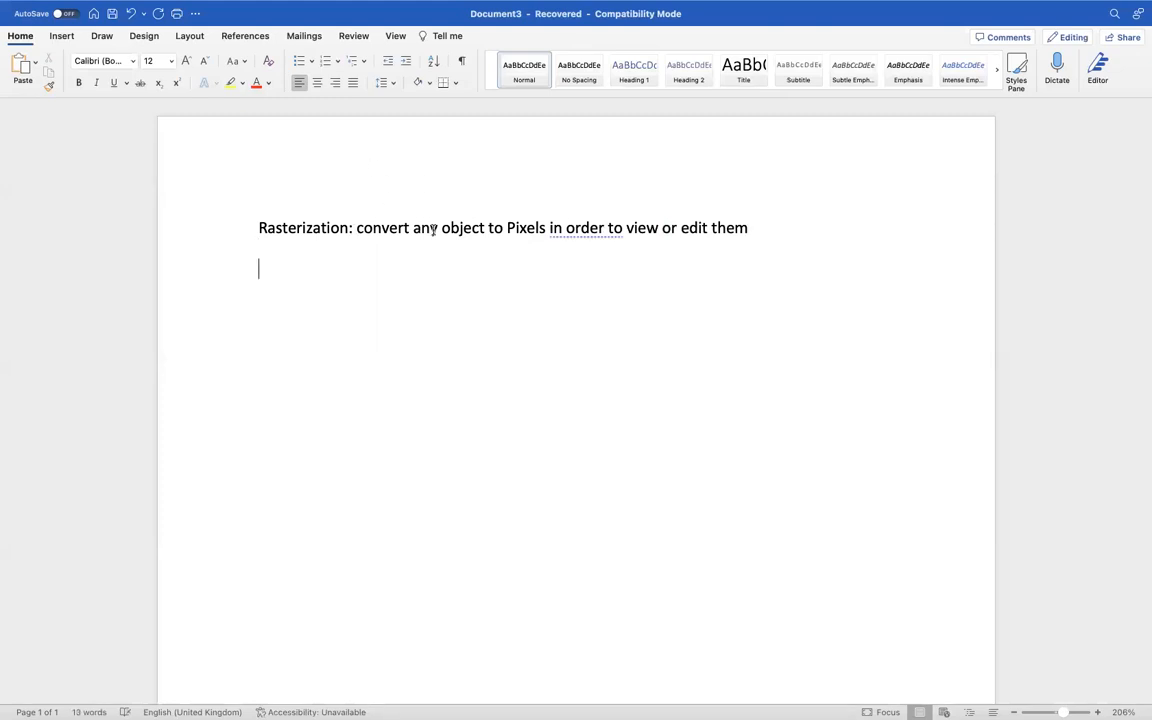
Switch to Photoshop and add a text box reading "Hello" across the bottle's left edge, widening the box to fit the word
key(ctrl+Left)
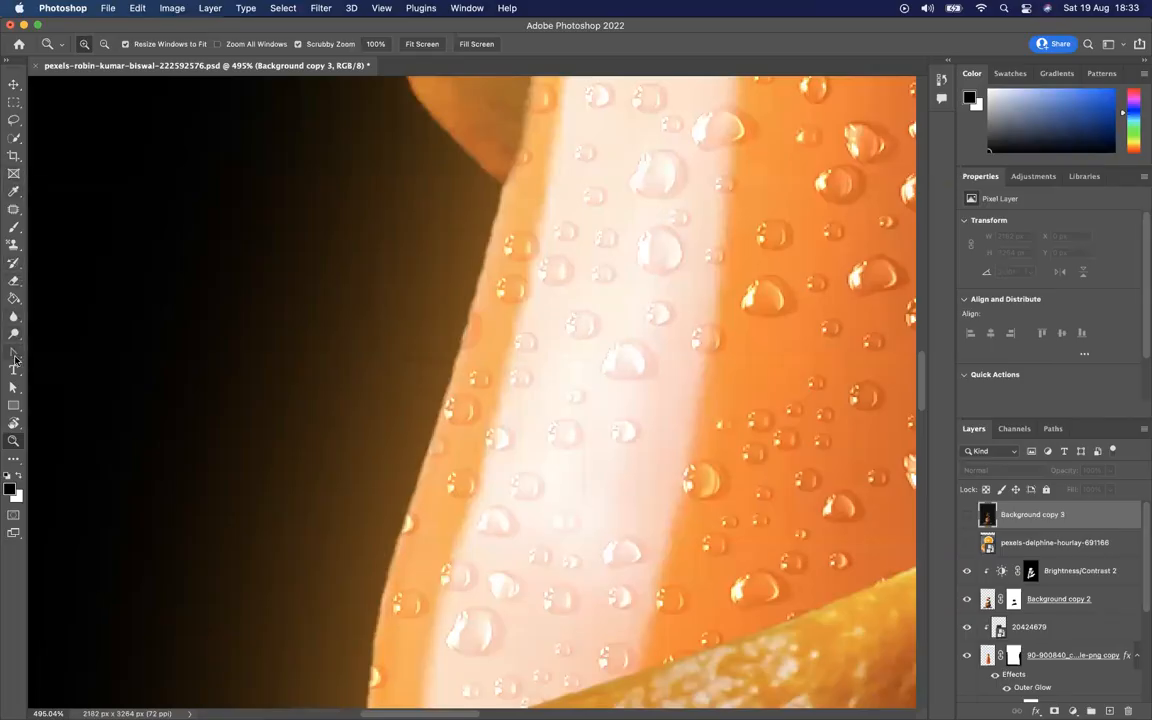
key(t)
drag(355, 279, 549, 403)
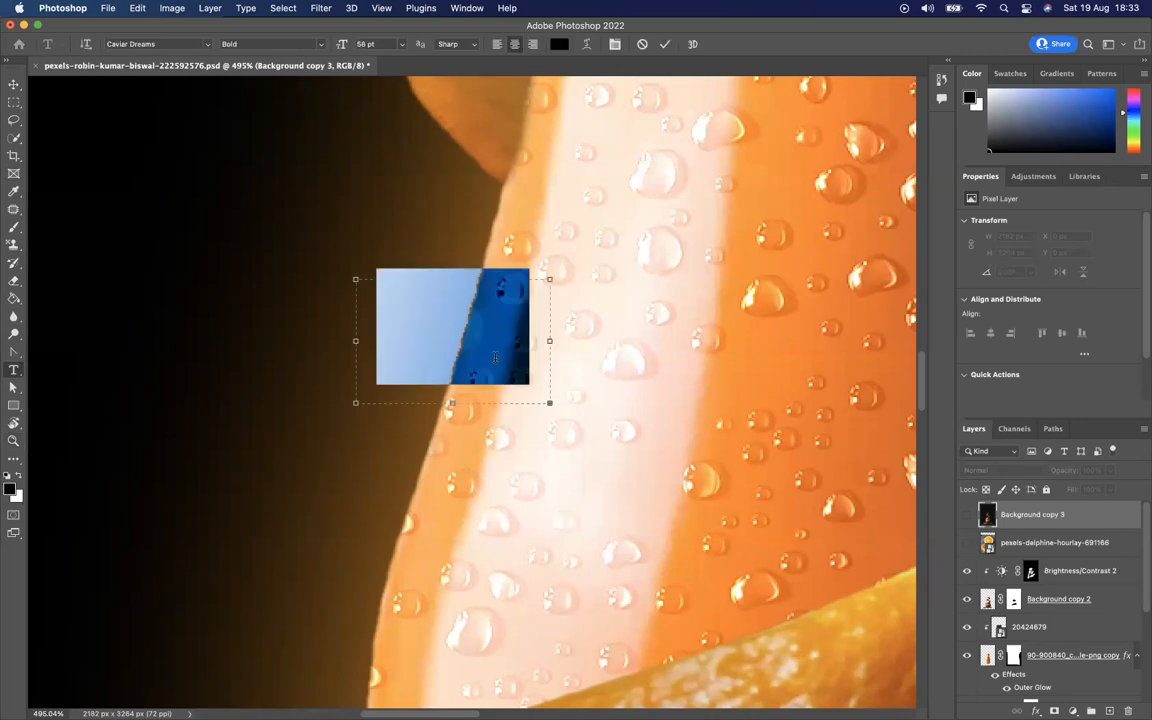
text(Hell)
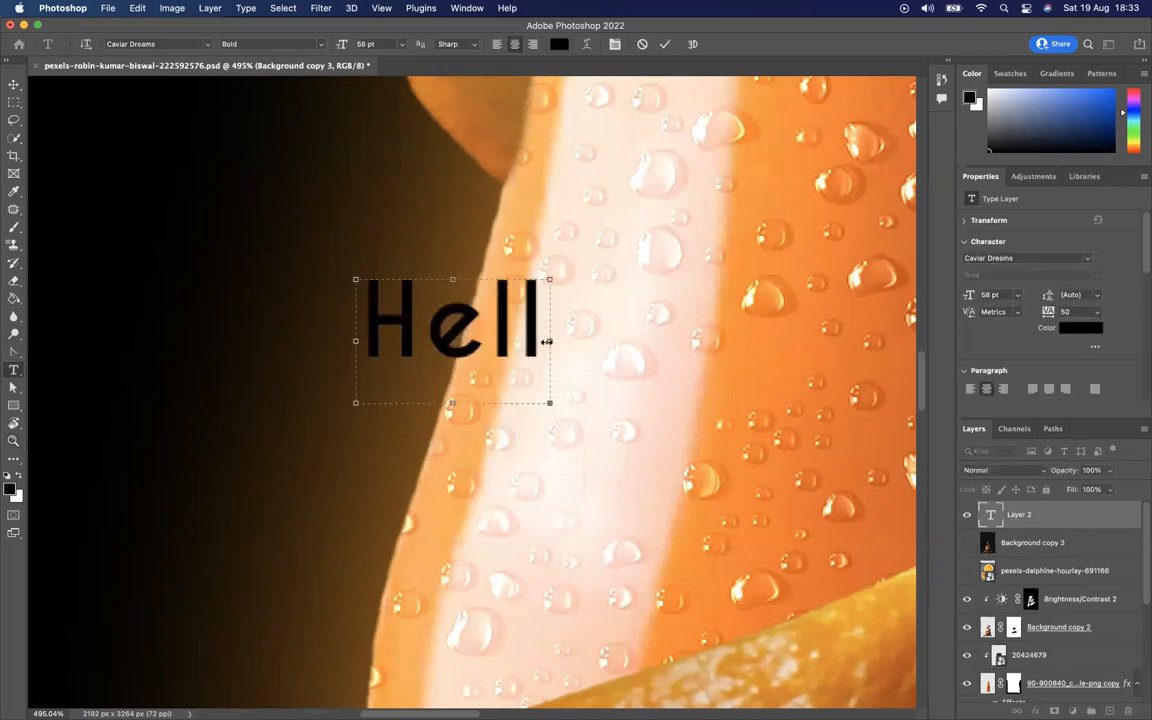
drag(546, 341, 626, 341)
text(o)
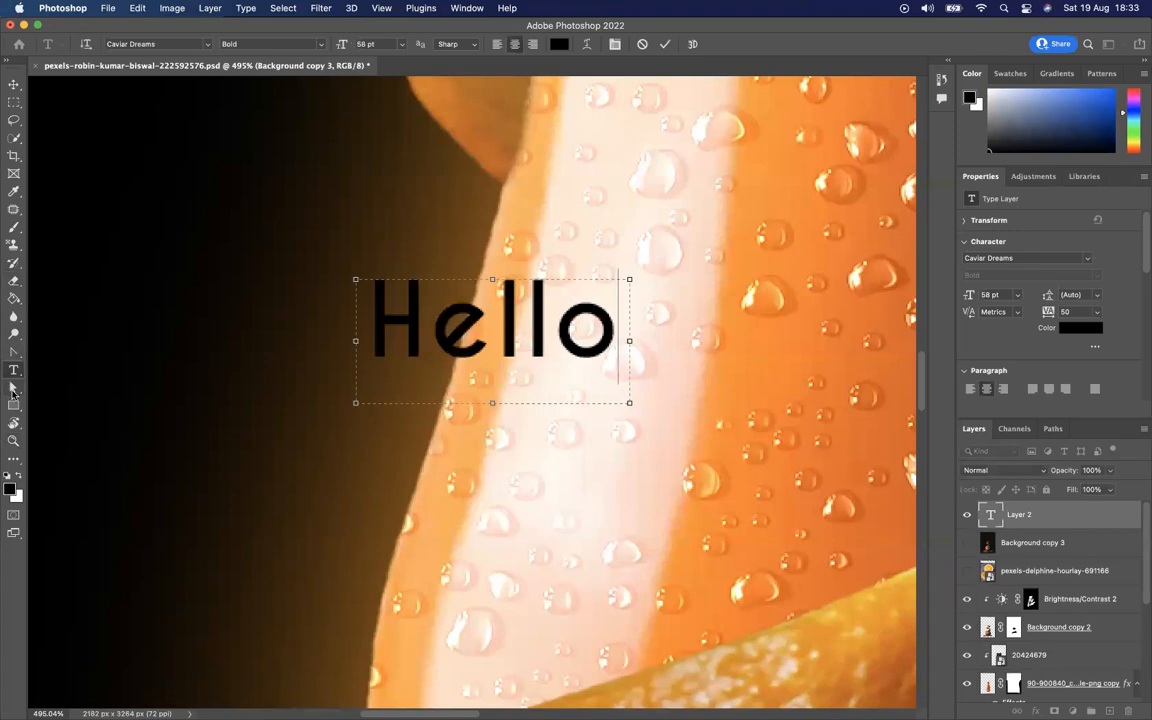
Replace the first letter of the "Hello" text with "Y", trying "L" and "U" in its place first
click(14, 440)
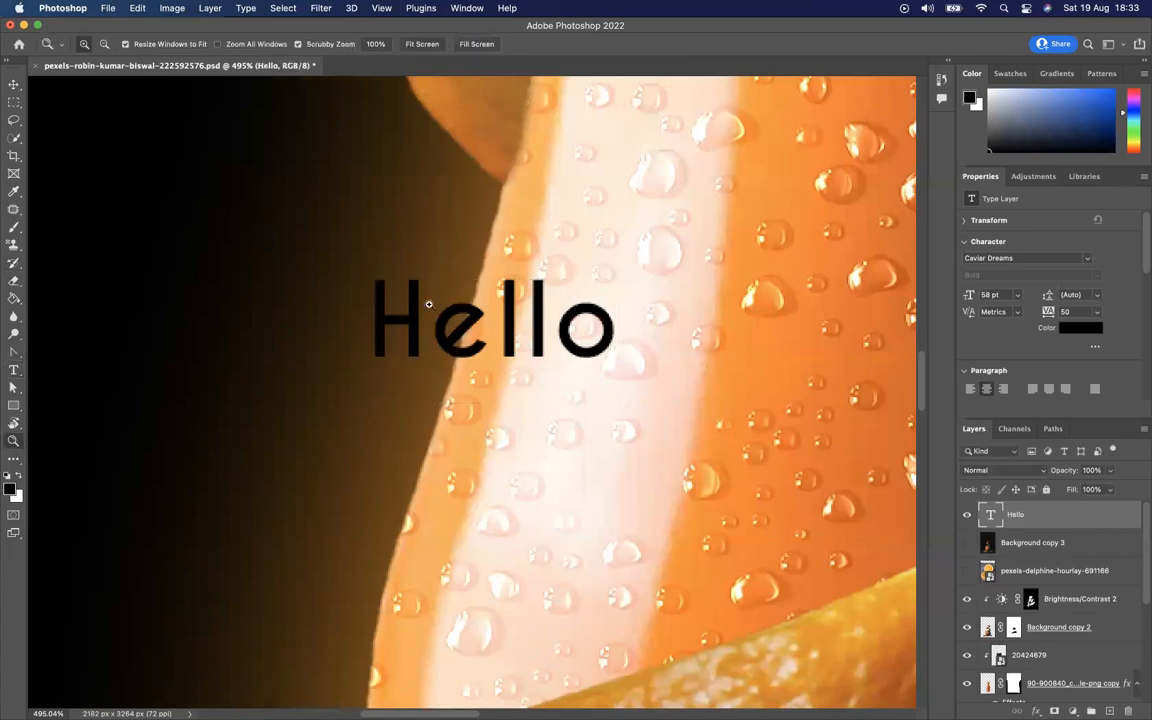
drag(419, 306, 512, 320)
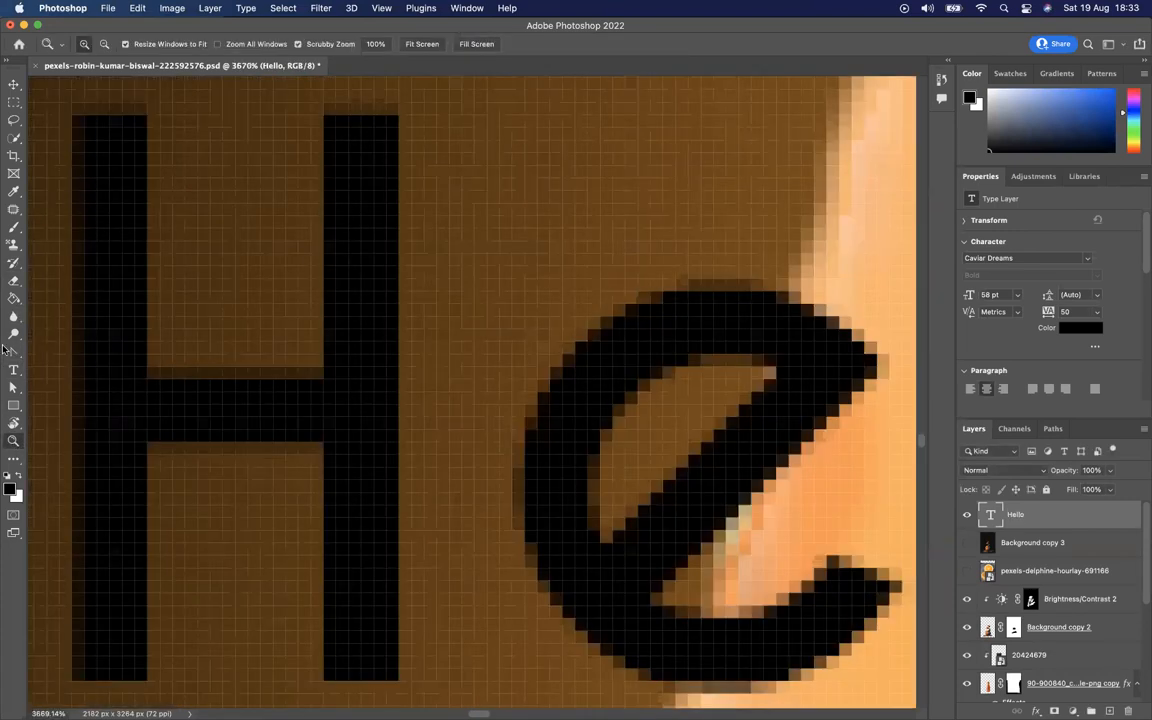
click(14, 370)
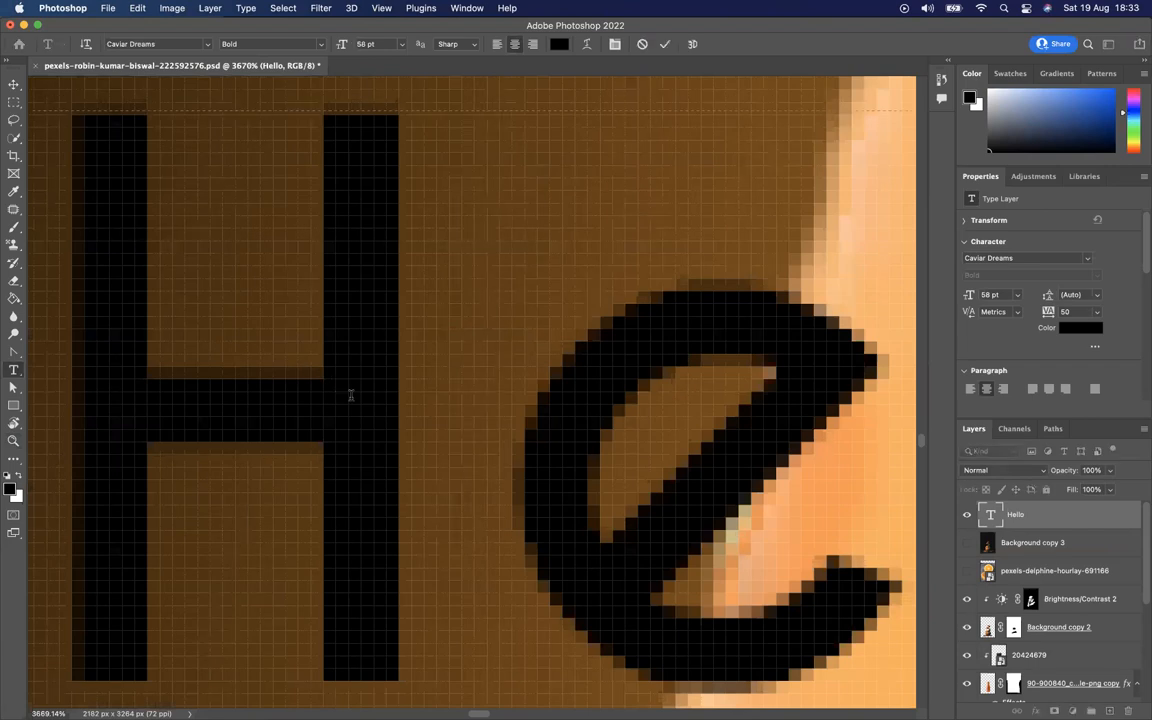
double_click(351, 396)
text(L)
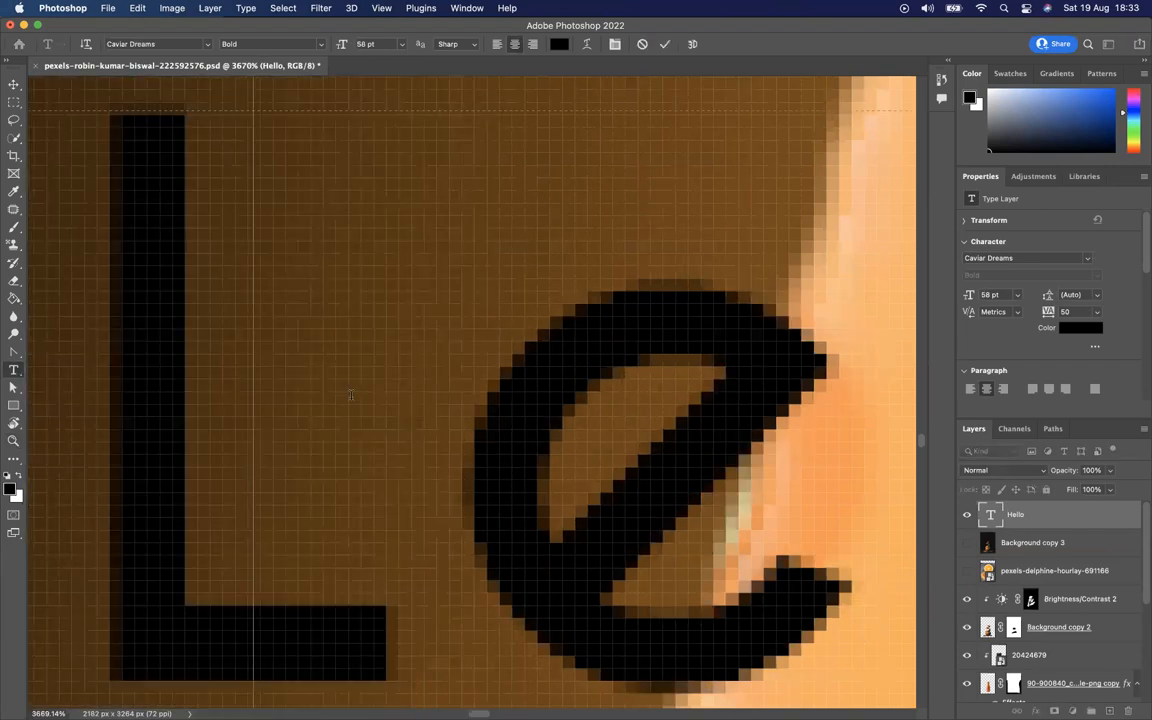
key(BackSpace)
text(U)
key(BackSpace)
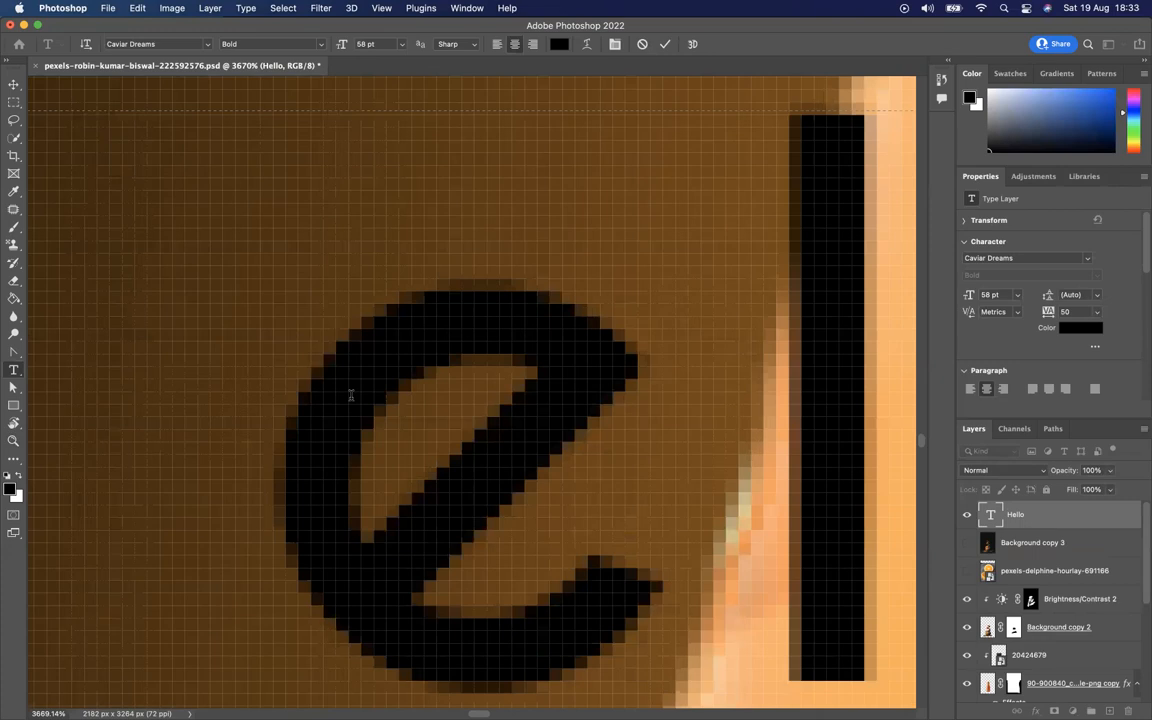
text(Y)
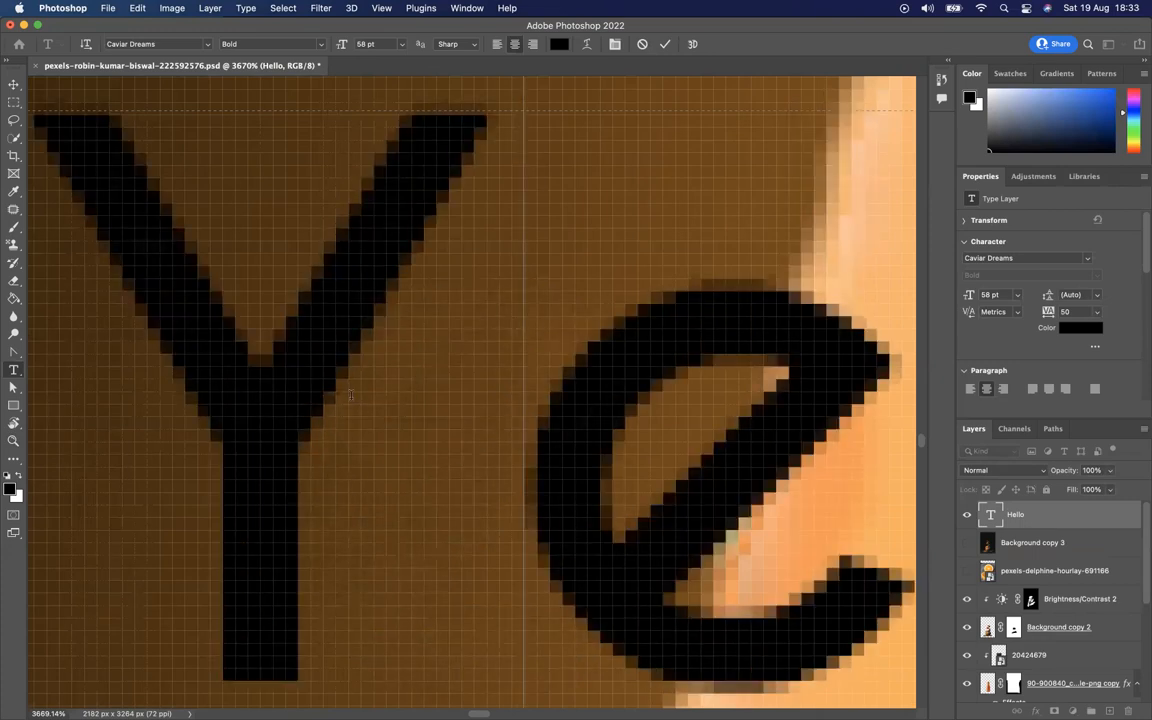
Rasterize the "Yello" type layer into a pixel layer
scroll(350, 395, down, 1)
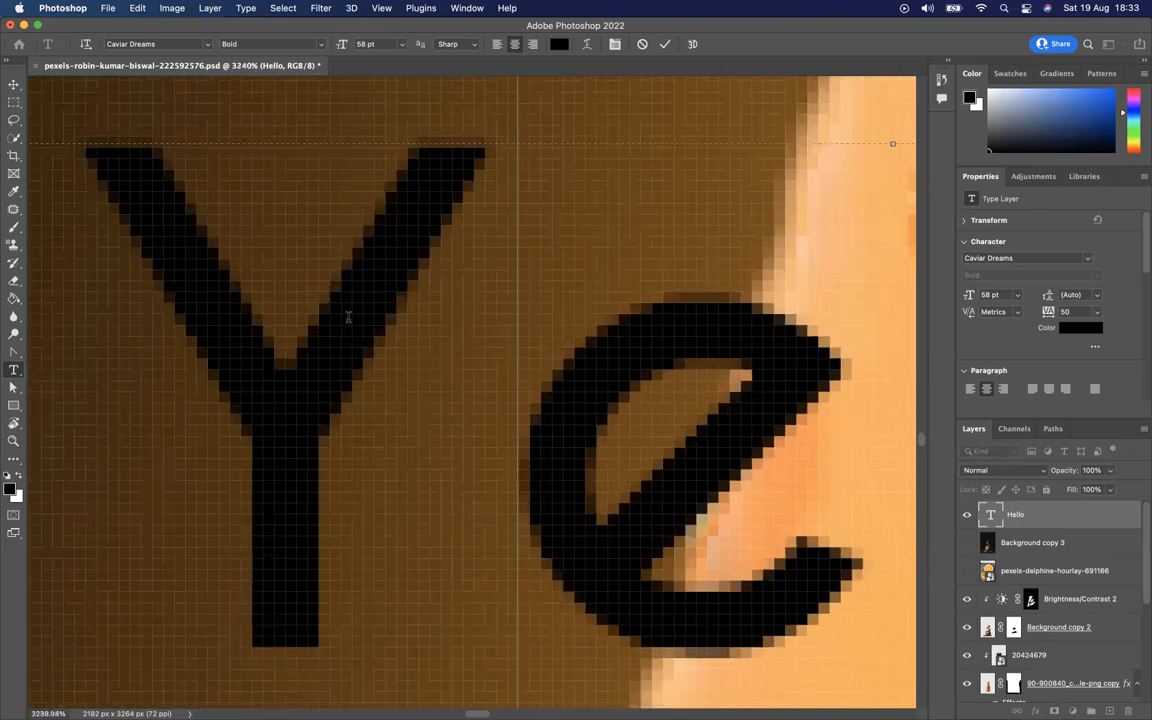
scroll(348, 317, down, 2)
scroll(348, 317, down, 3)
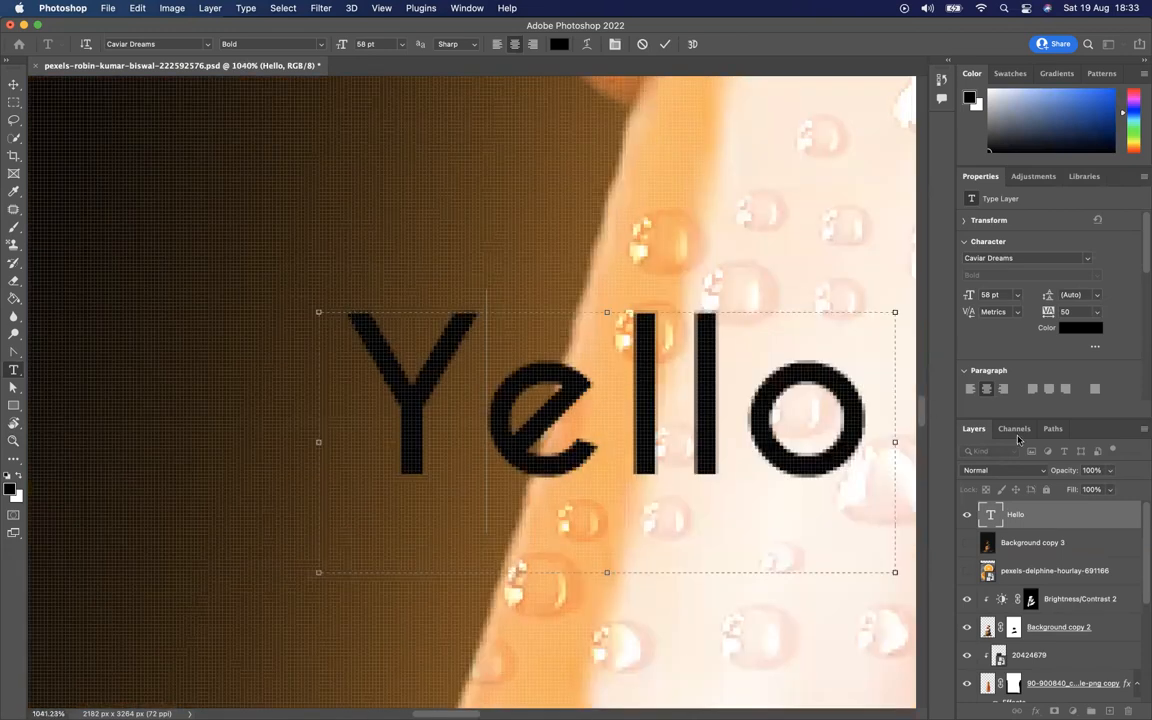
right_click(1019, 524)
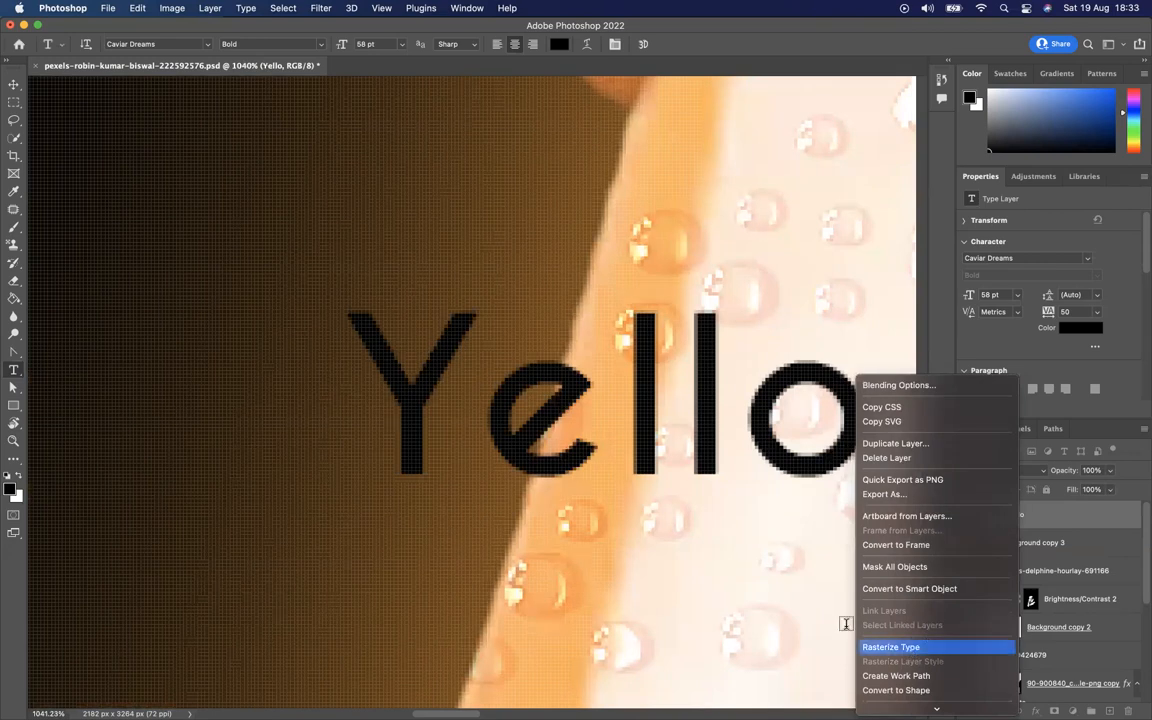
click(910, 648)
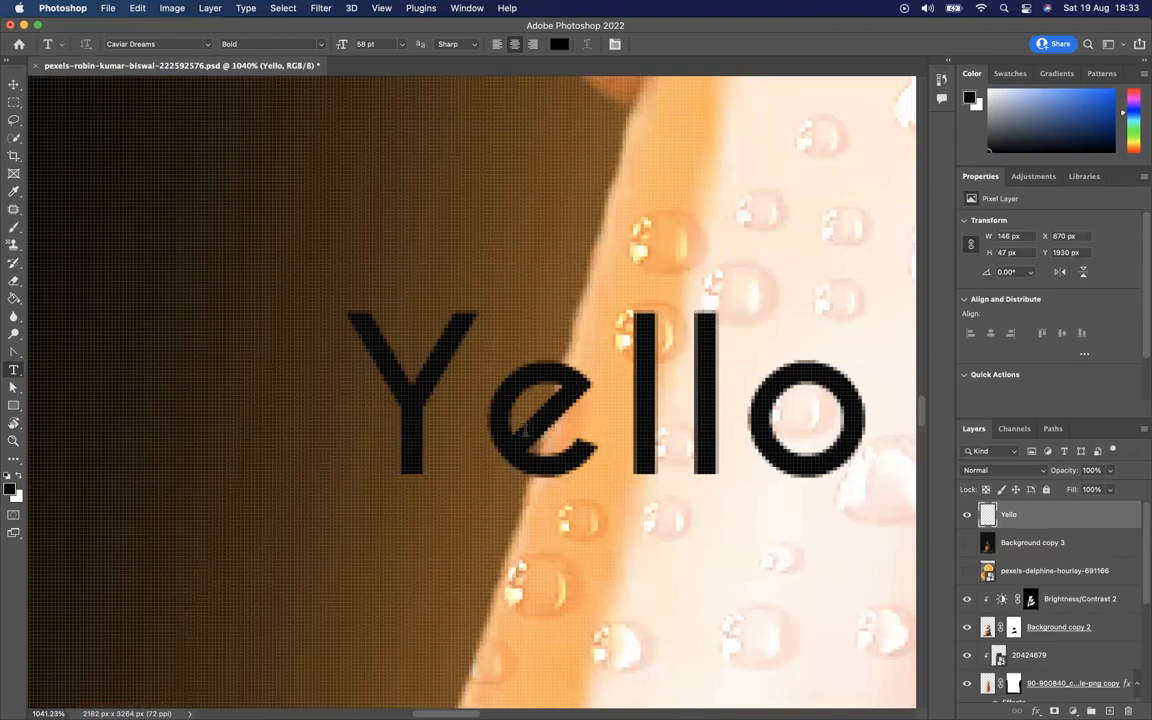
Try to edit the rasterized "Yello" lettering with the Type tool, and discard the extra text layer
click(422, 383)
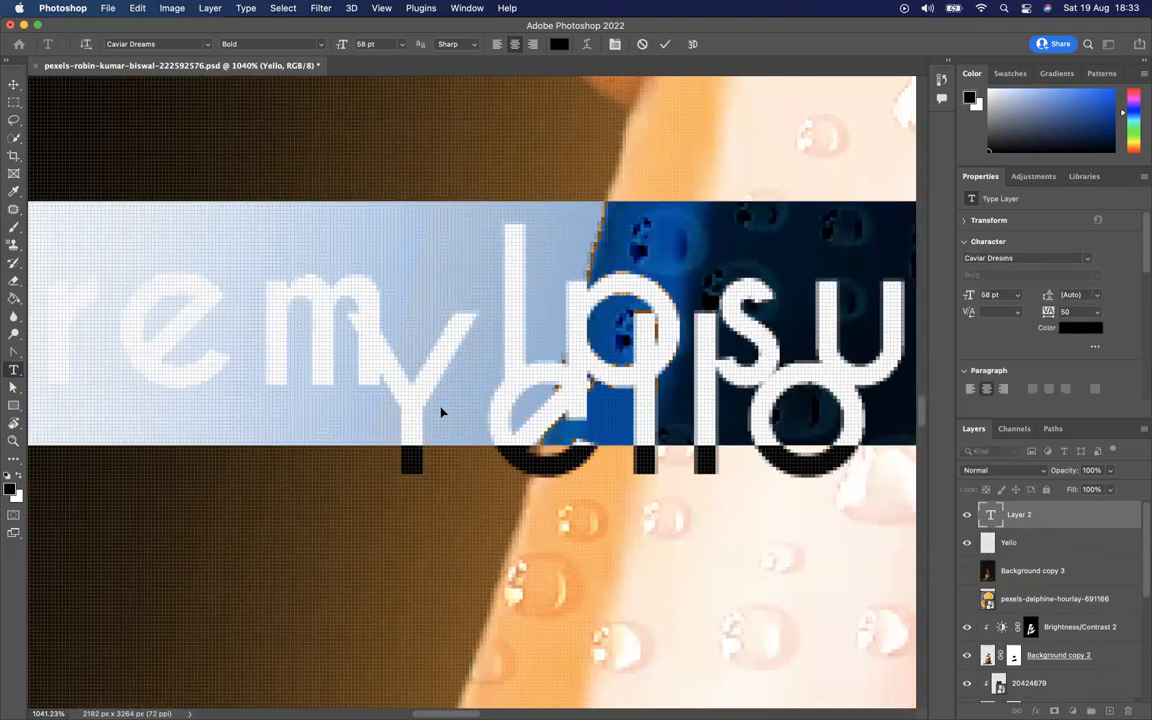
click(13, 83)
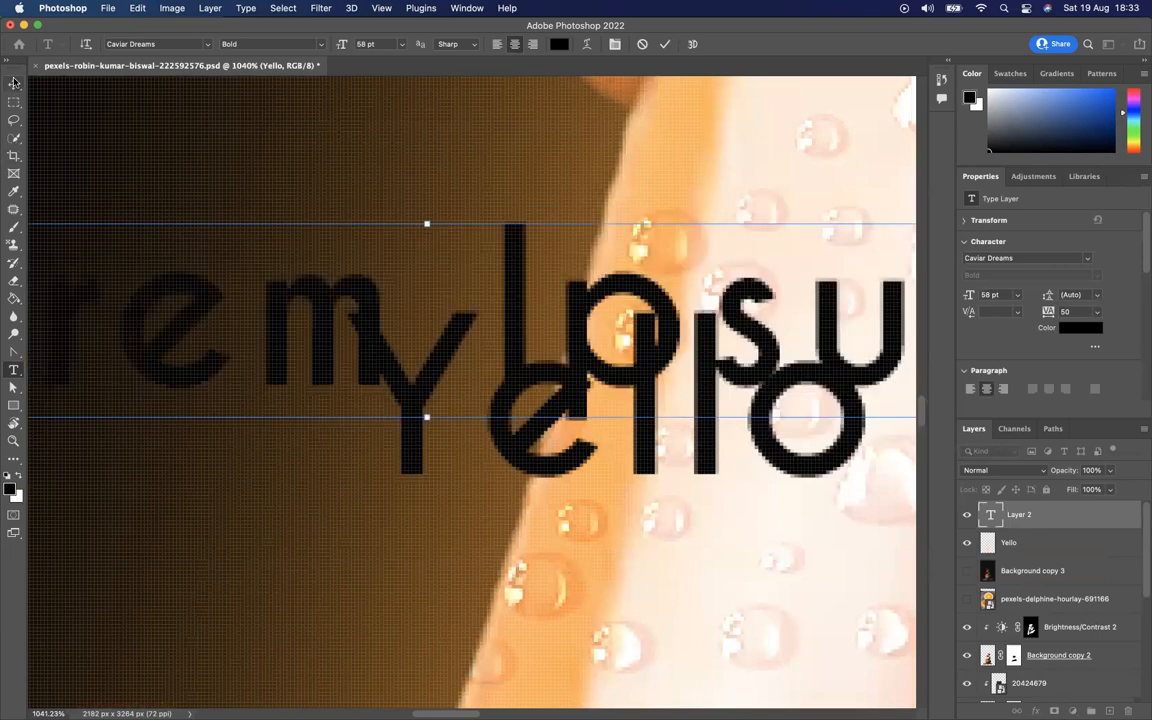
key(BackSpace)
Move the rasterized "Yello" layer up and to the right, to about X 888 px, Y 1892 px
scroll(444, 411, up, 5)
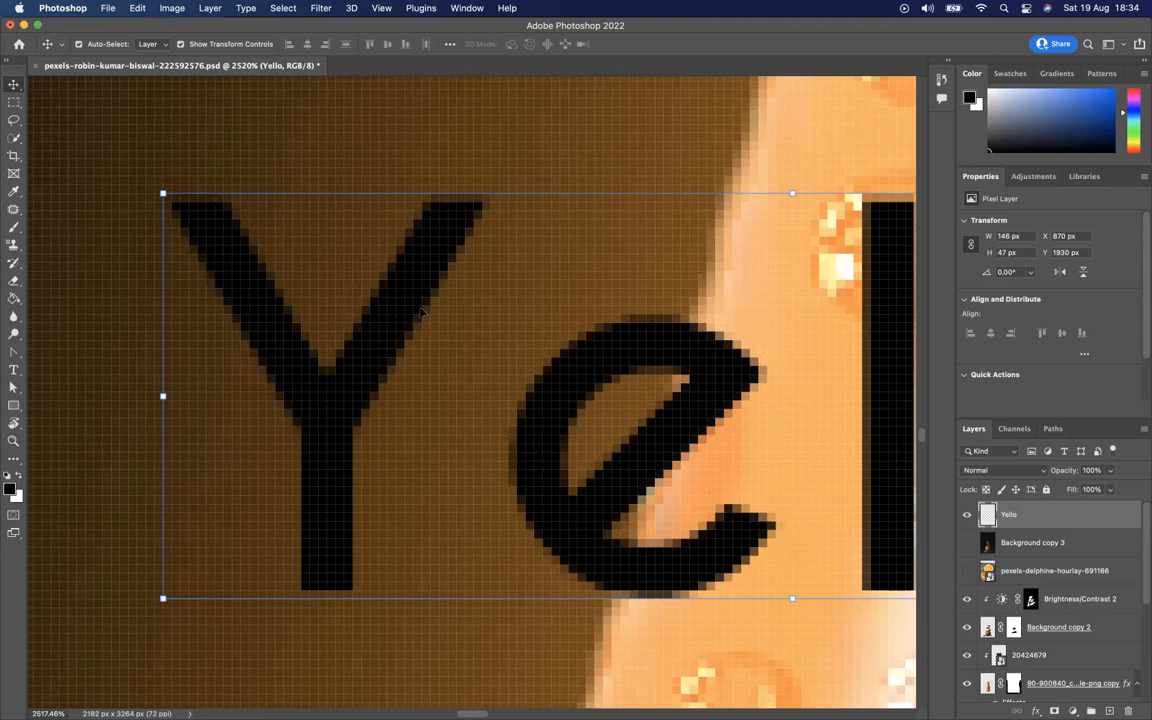
scroll(422, 311, down, 3)
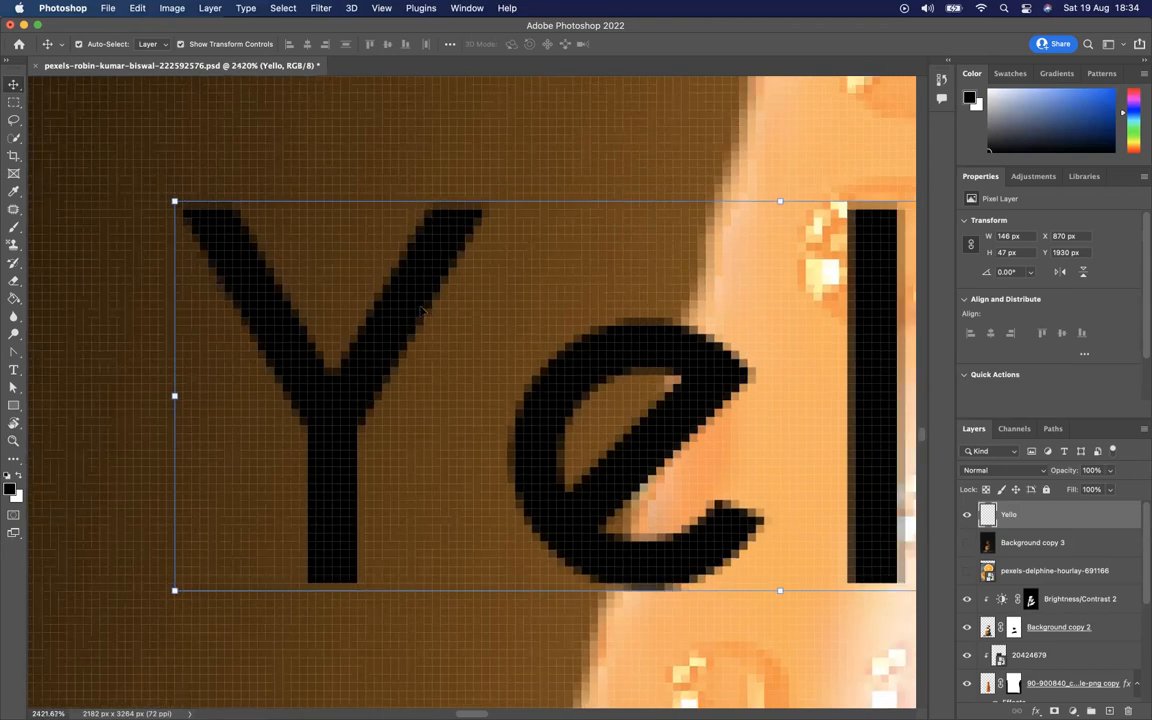
scroll(422, 311, down, 5)
drag(456, 379, 488, 305)
Examine the pixels along the edges of the rasterized letter "Y" at high magnification
scroll(488, 305, up, 3)
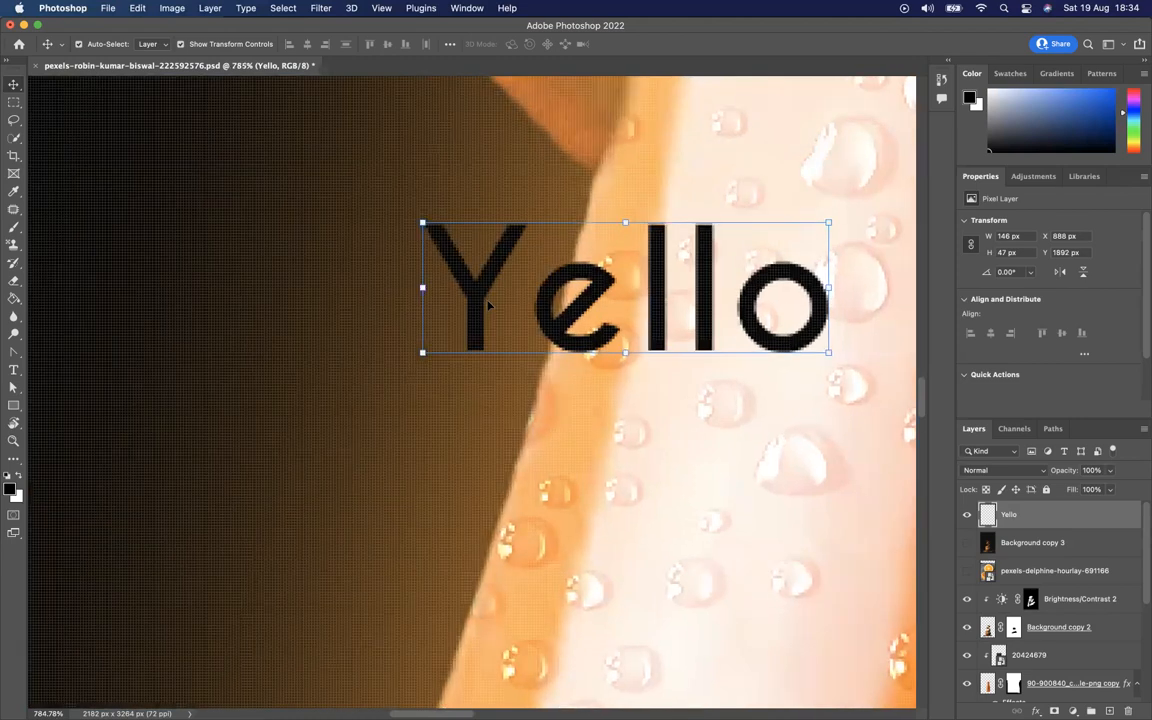
scroll(488, 306, up, 5)
scroll(490, 306, up, 5)
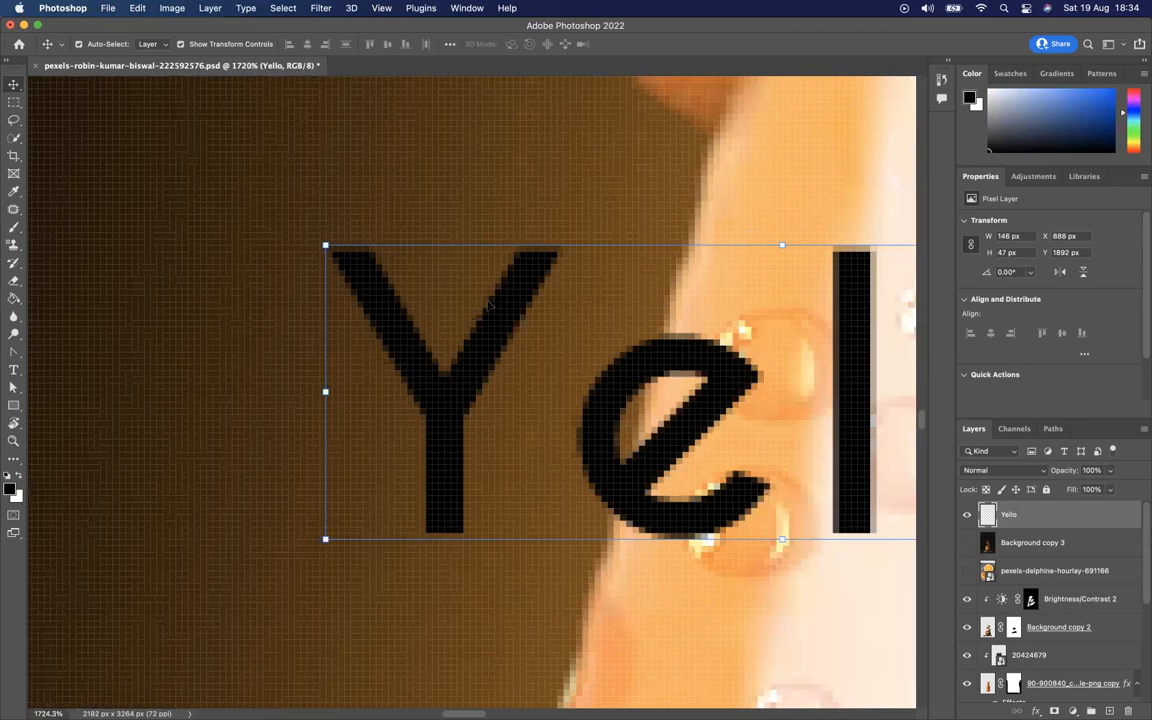
scroll(488, 305, up, 4)
scroll(488, 305, down, 2)
scroll(488, 305, up, 2)
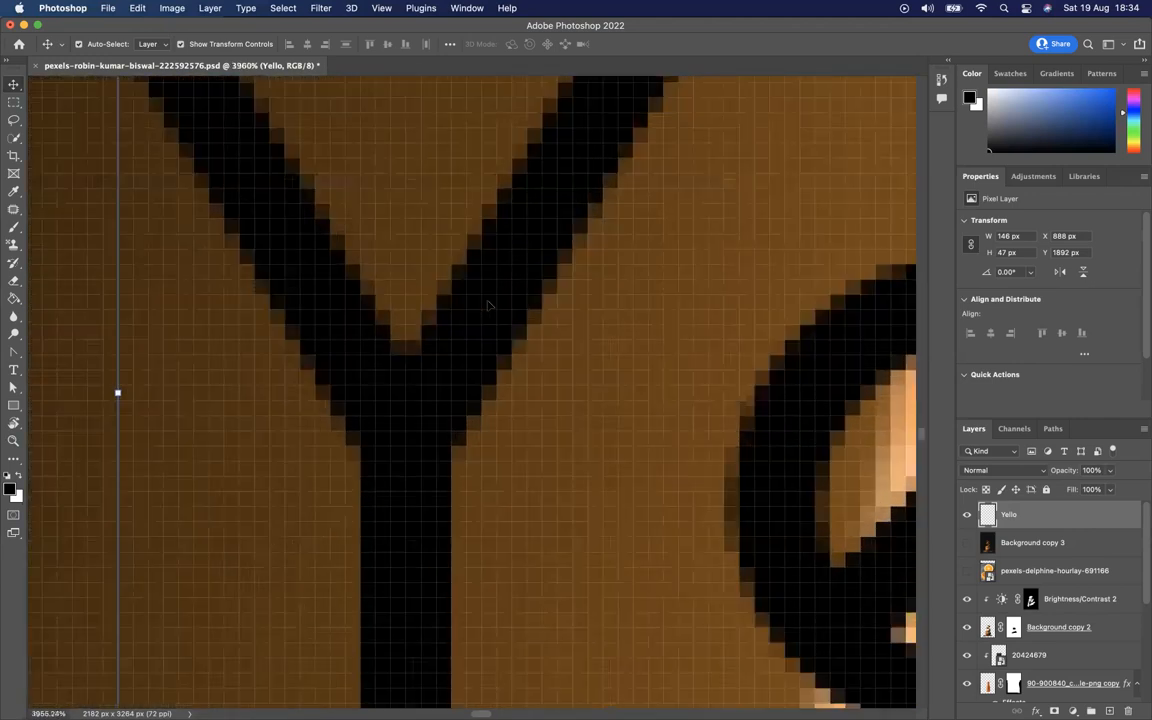
scroll(488, 305, up, 2)
scroll(488, 305, up, 5)
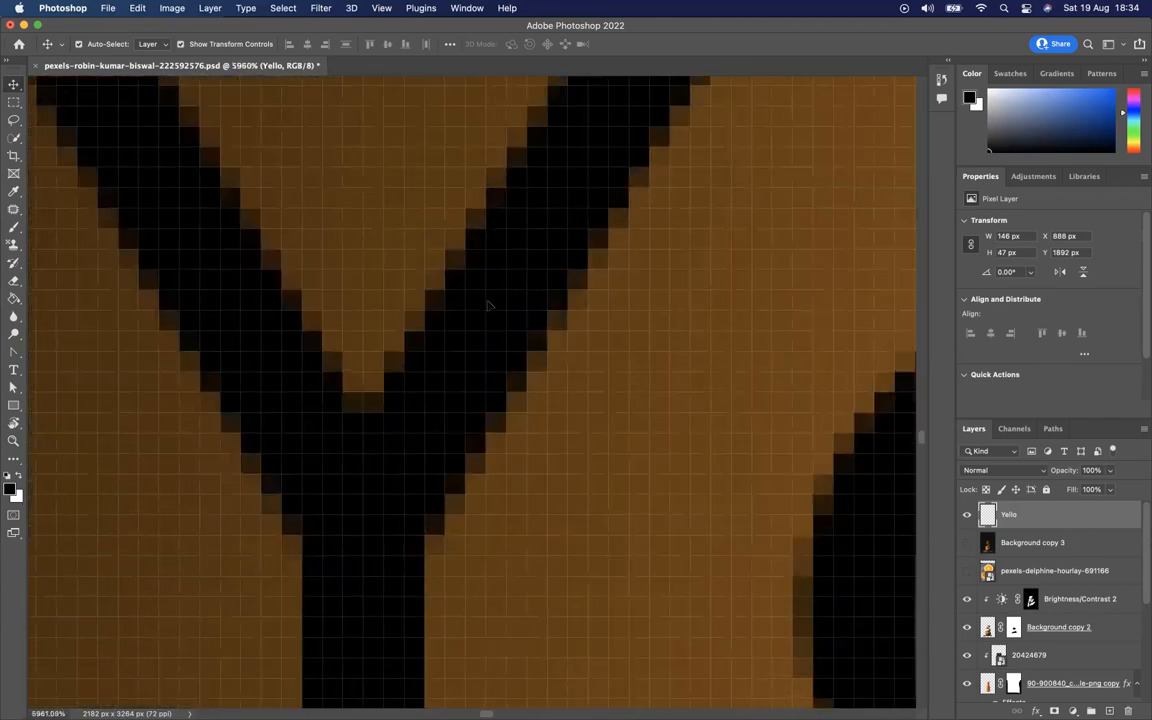
scroll(488, 305, left, 5)
scroll(488, 305, down, 1)
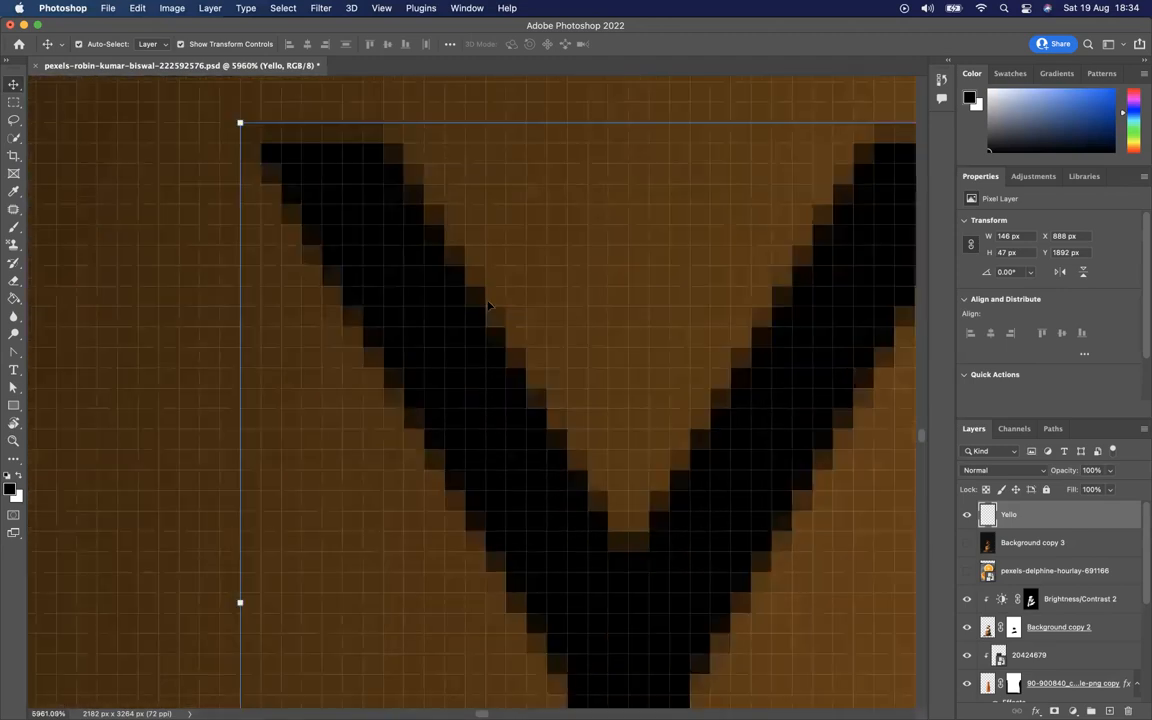
scroll(488, 305, right, 3)
scroll(488, 305, down, 6)
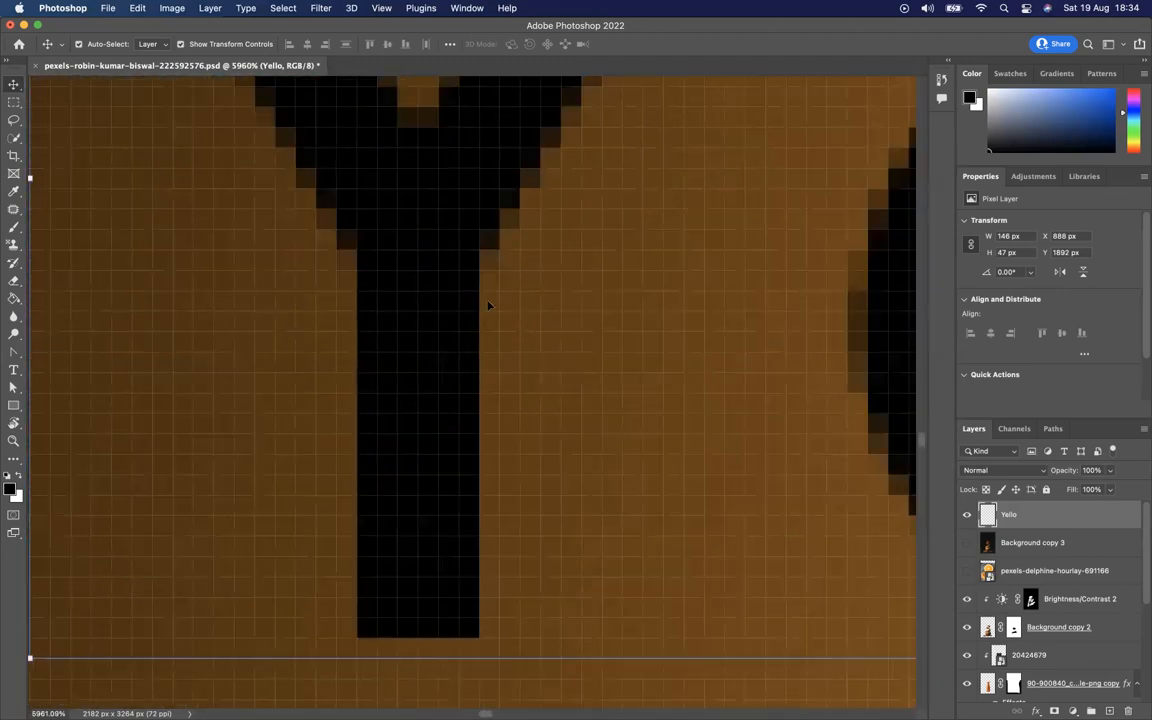
scroll(488, 305, down, 6)
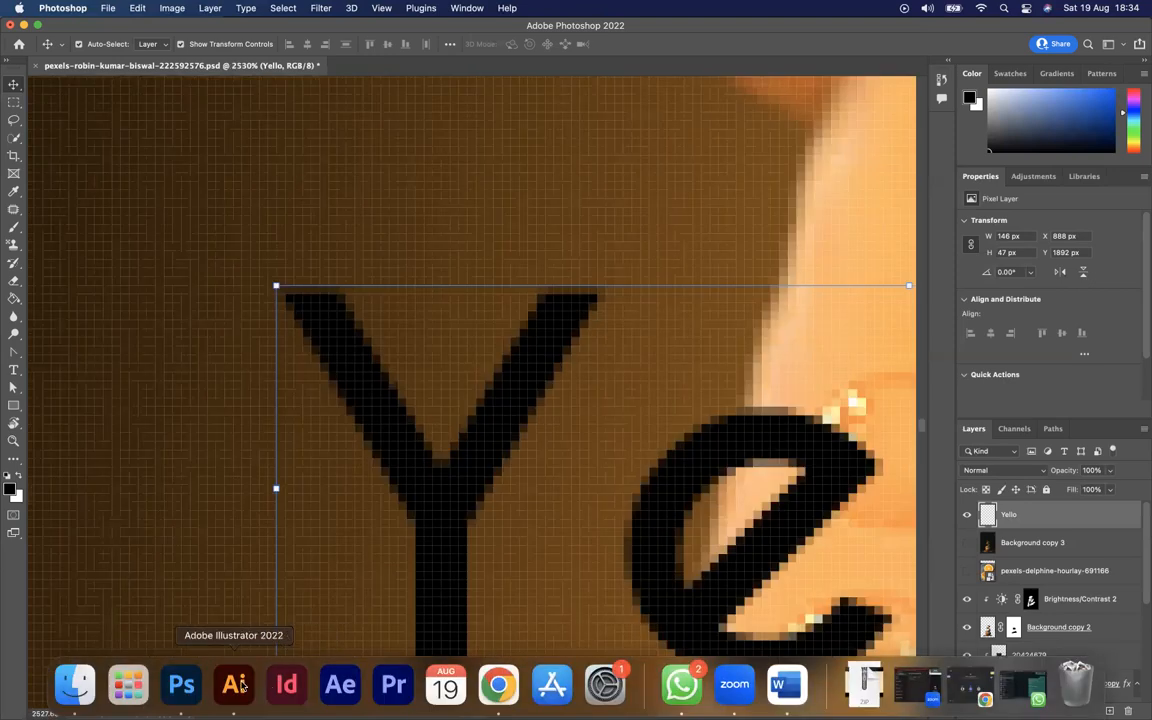
Switch to Illustrator and create a new 1000 x 1000 px document in RGB color
click(234, 686)
click(105, 8)
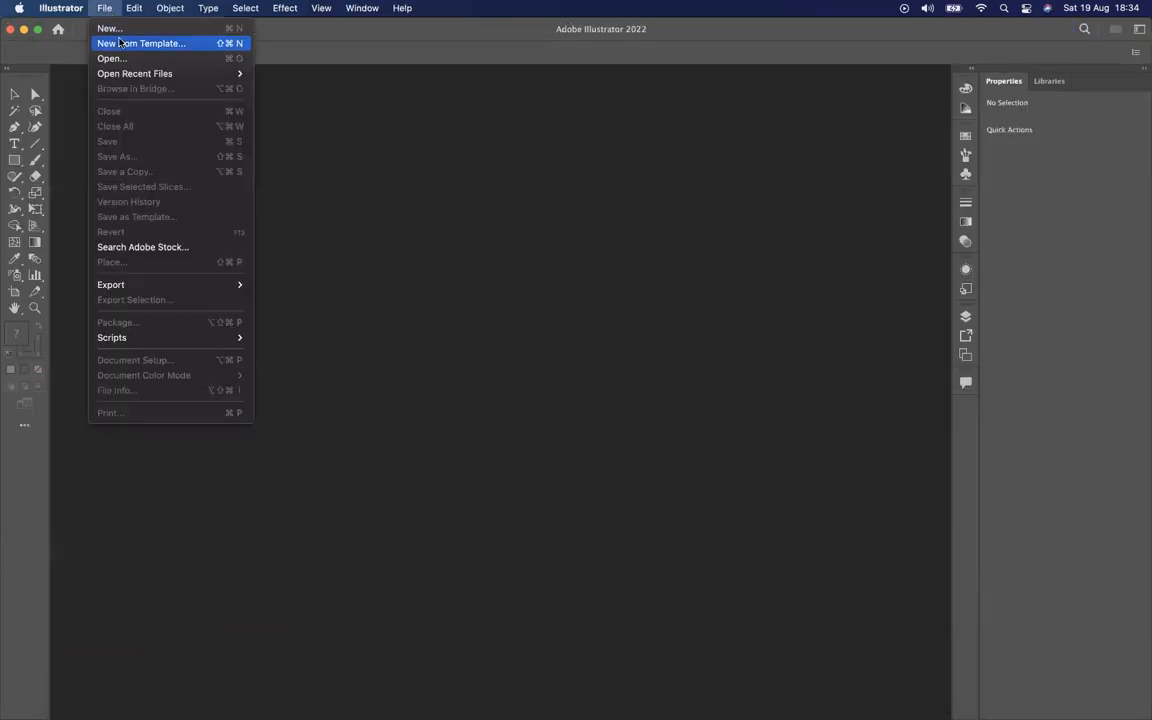
click(110, 29)
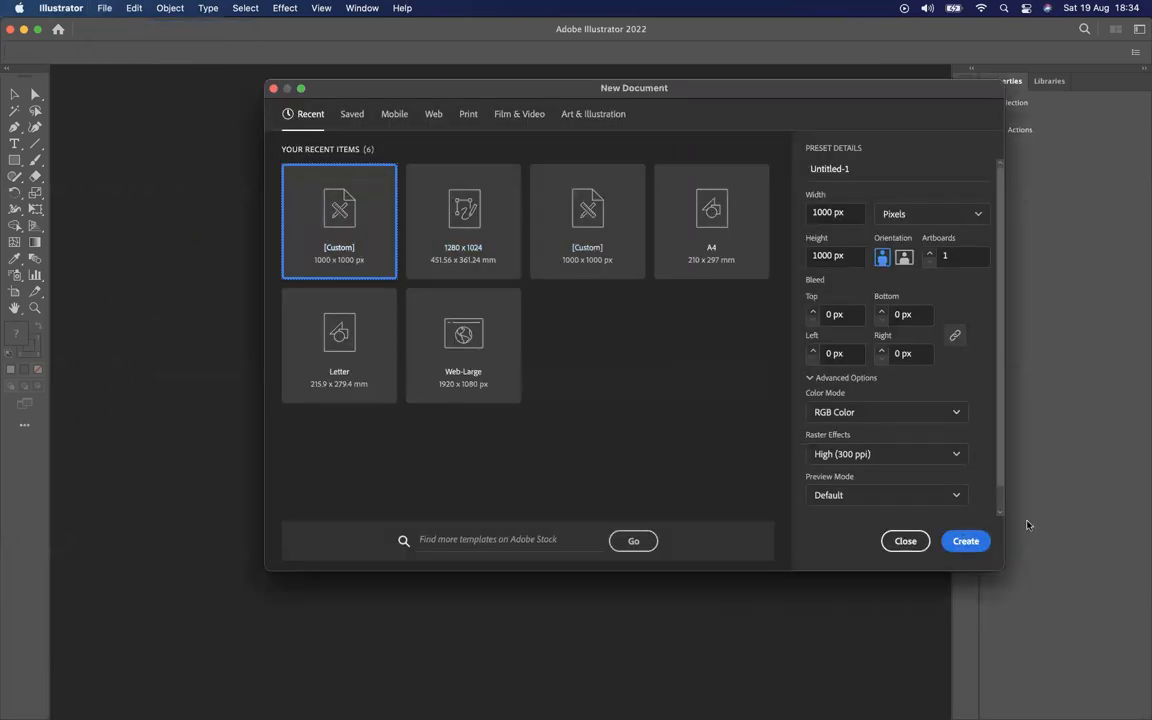
click(966, 541)
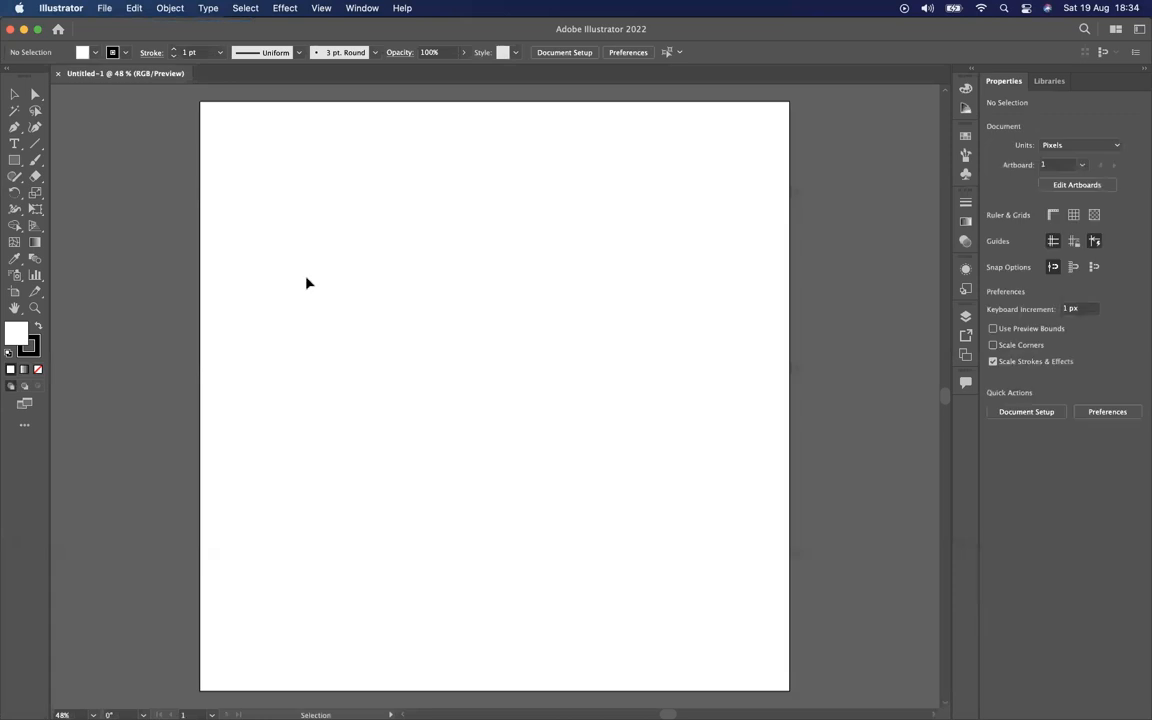
Paint freehand curved strokes on the upper part of the artboard with the Paintbrush, using the 3 pt. Round brush
click(35, 159)
drag(367, 328, 360, 270)
mouse_move(410, 229)
mouse_down()
mouse_move(512, 268)
mouse_move(563, 165)
mouse_up()
Examine the edge of the painted vector stroke at magnifications up to 64000%
scroll(576, 162, up, 5)
scroll(576, 162, up, 8)
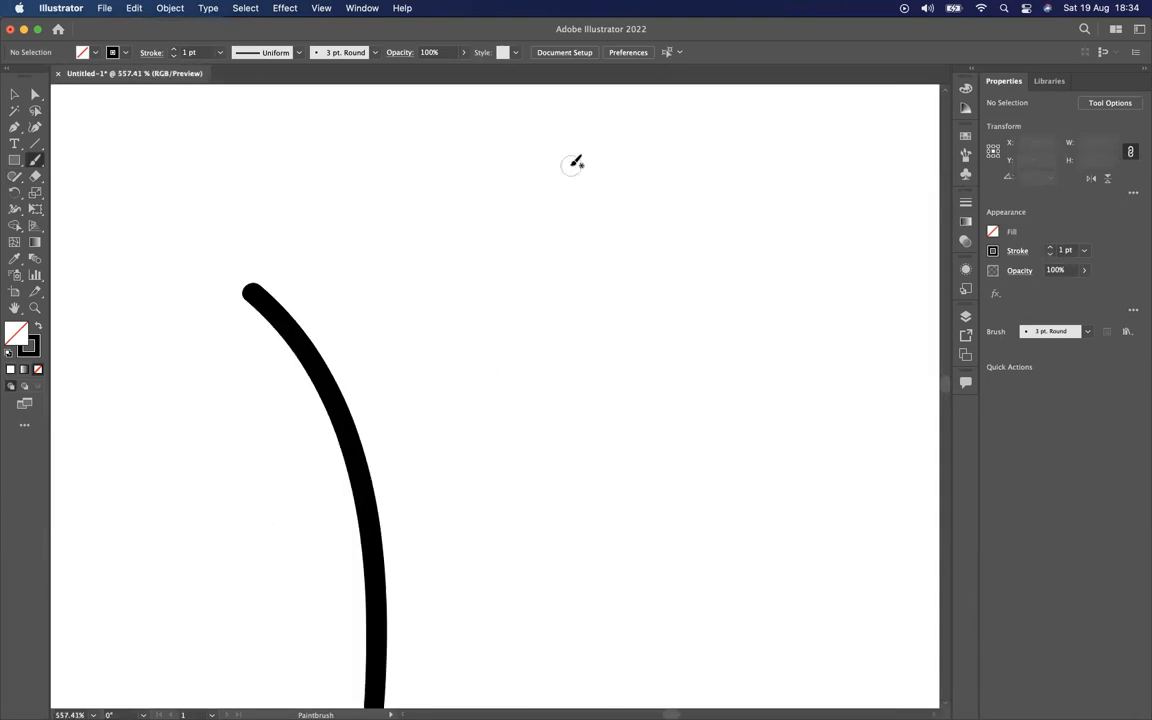
scroll(576, 162, up, 4)
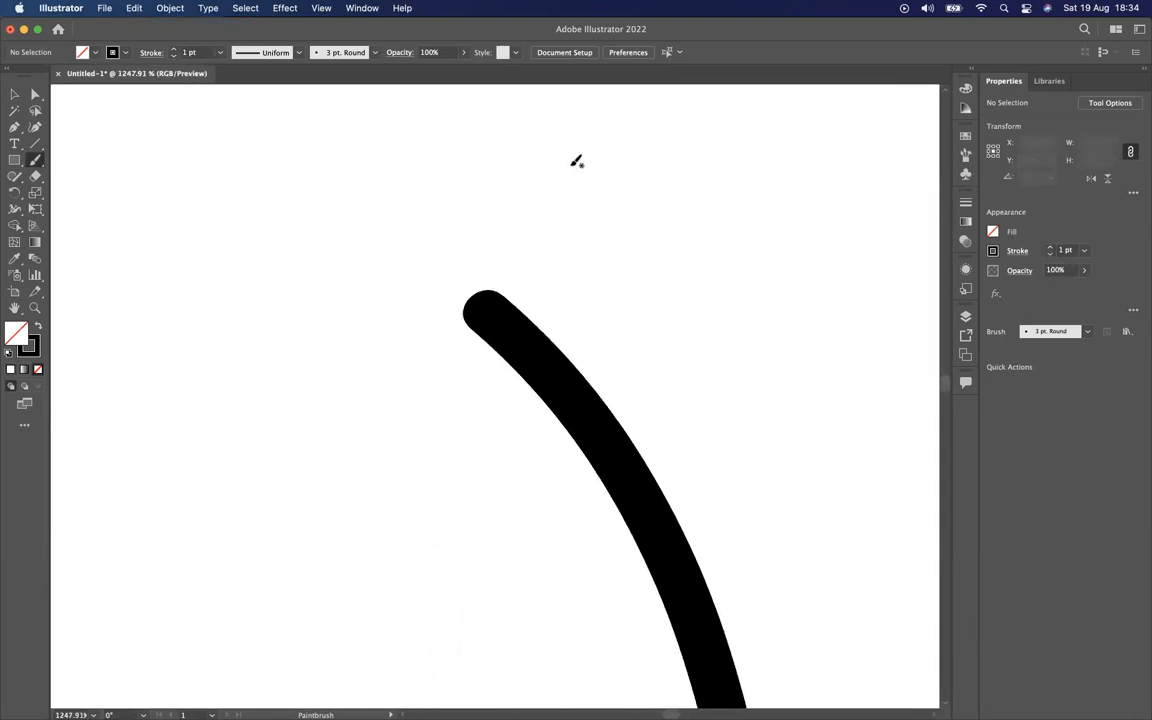
scroll(602, 128, up, 3)
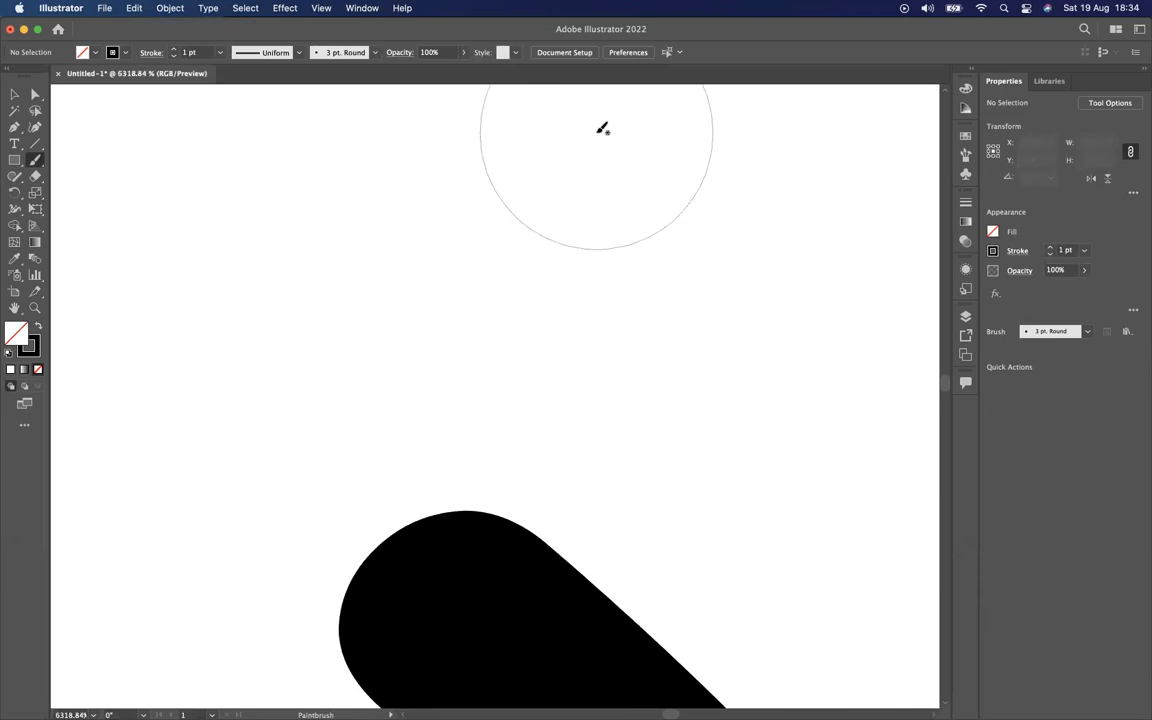
scroll(568, 324, up, 8)
scroll(567, 326, up, 6)
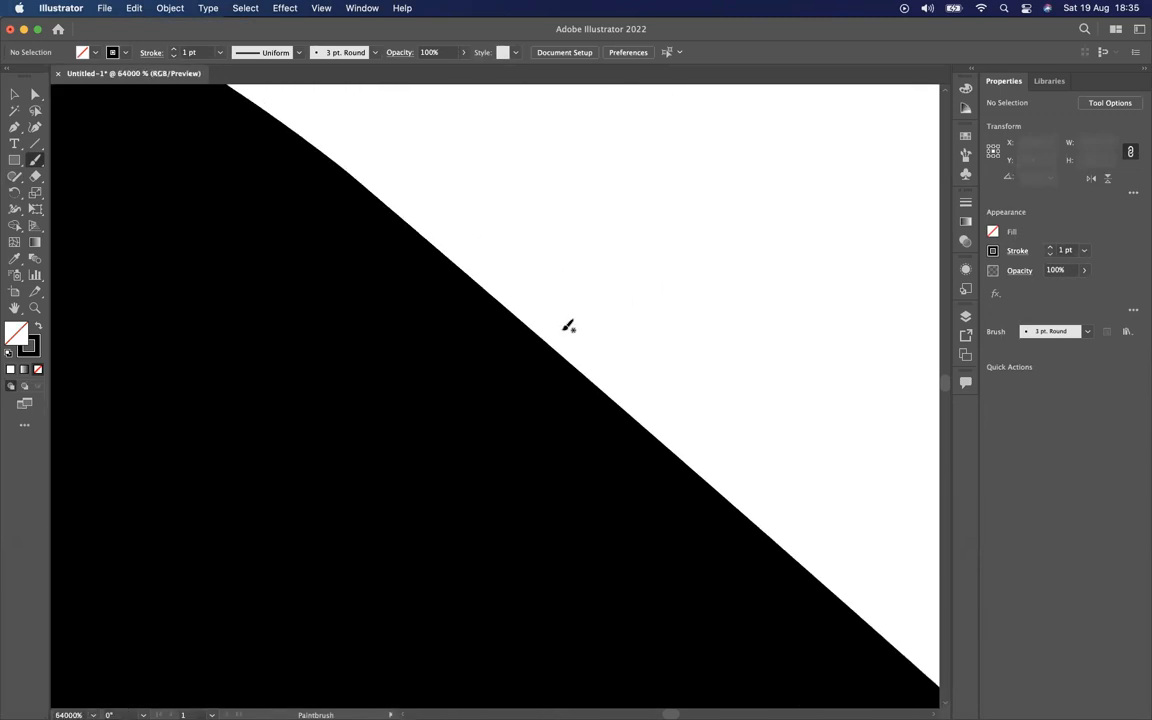
scroll(567, 326, down, 8)
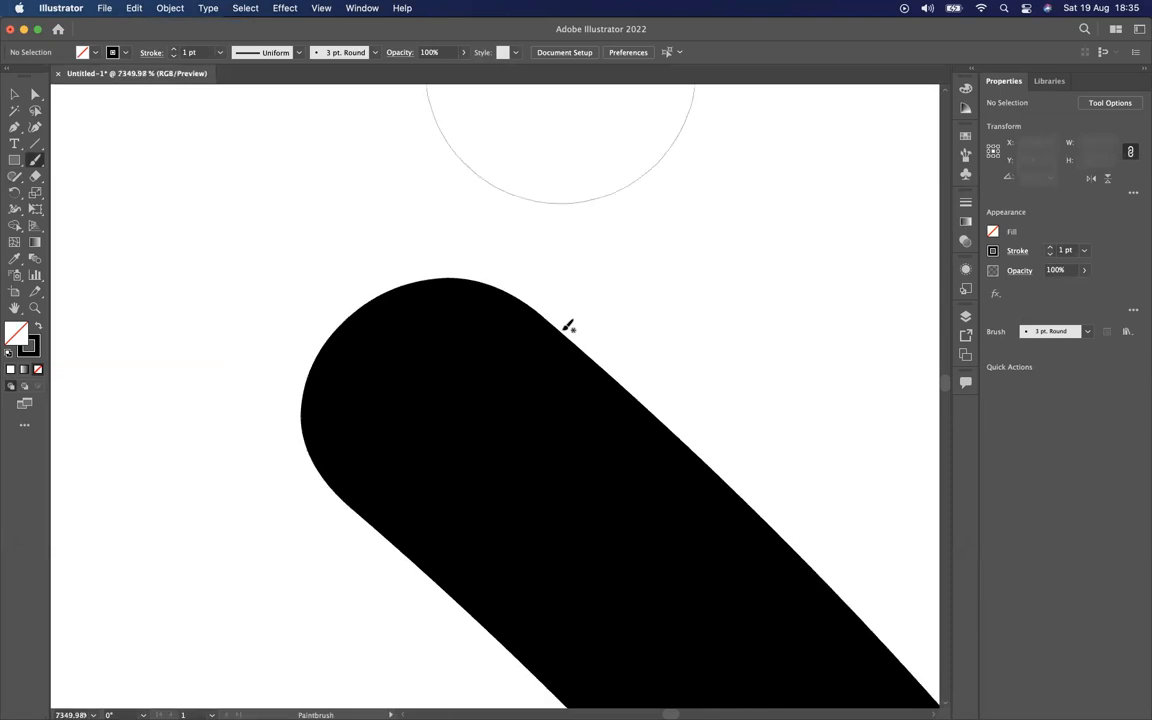
scroll(567, 326, down, 3)
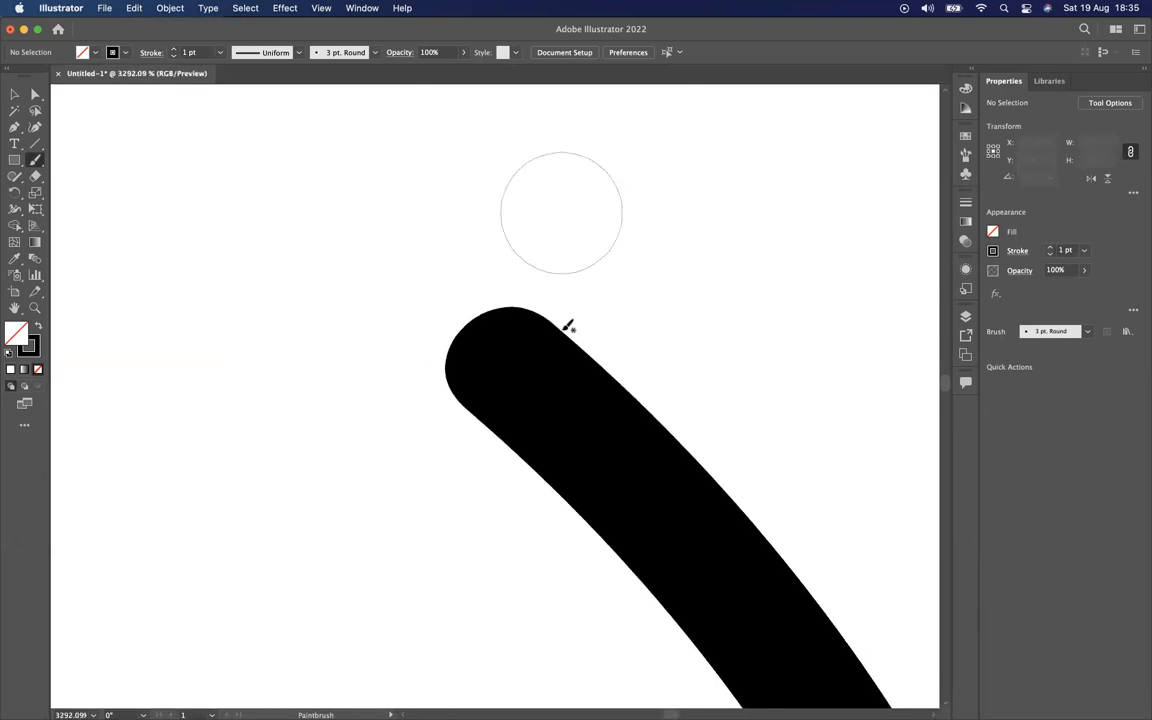
Switch to Word and add the line "Vector: object which is editable and is not converted to pixel" below the rasterization definition
key(ctrl+Right)
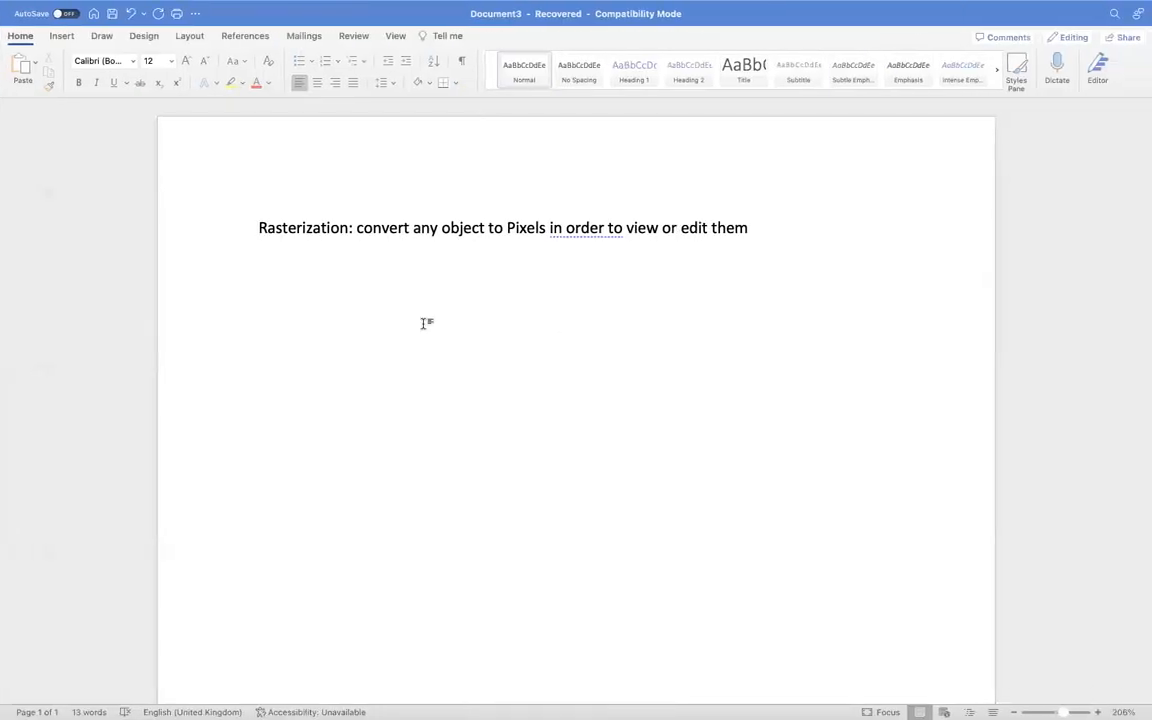
text(Vecto)
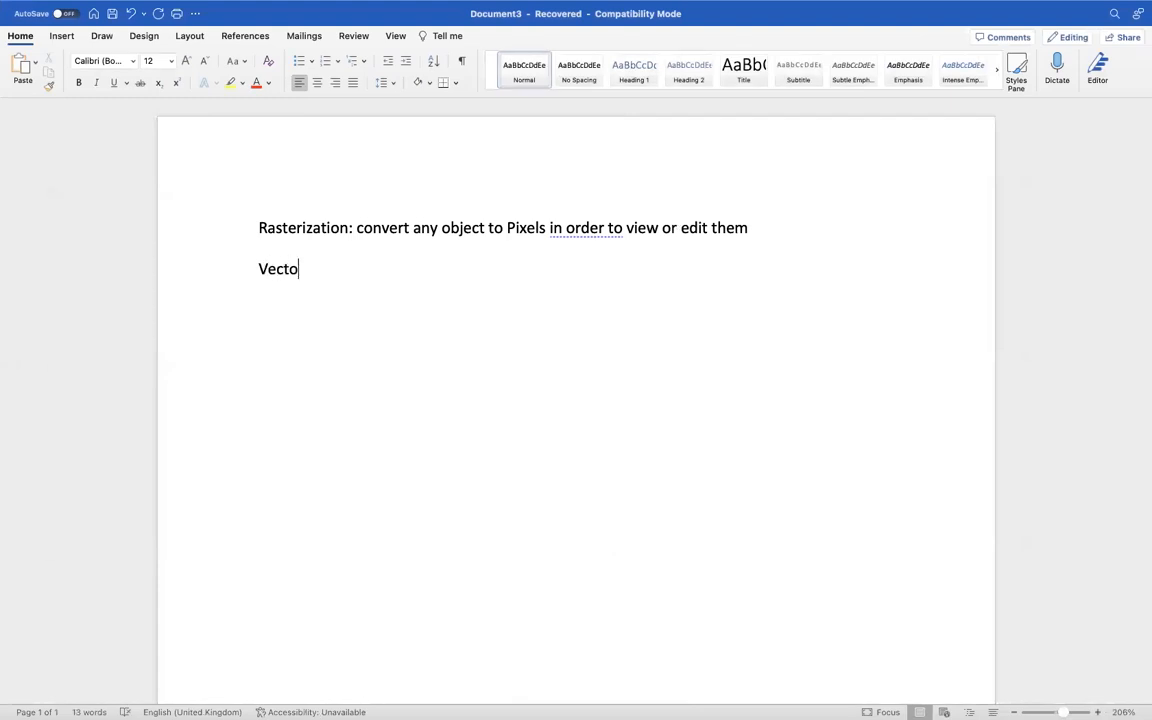
text(r: object.  which )
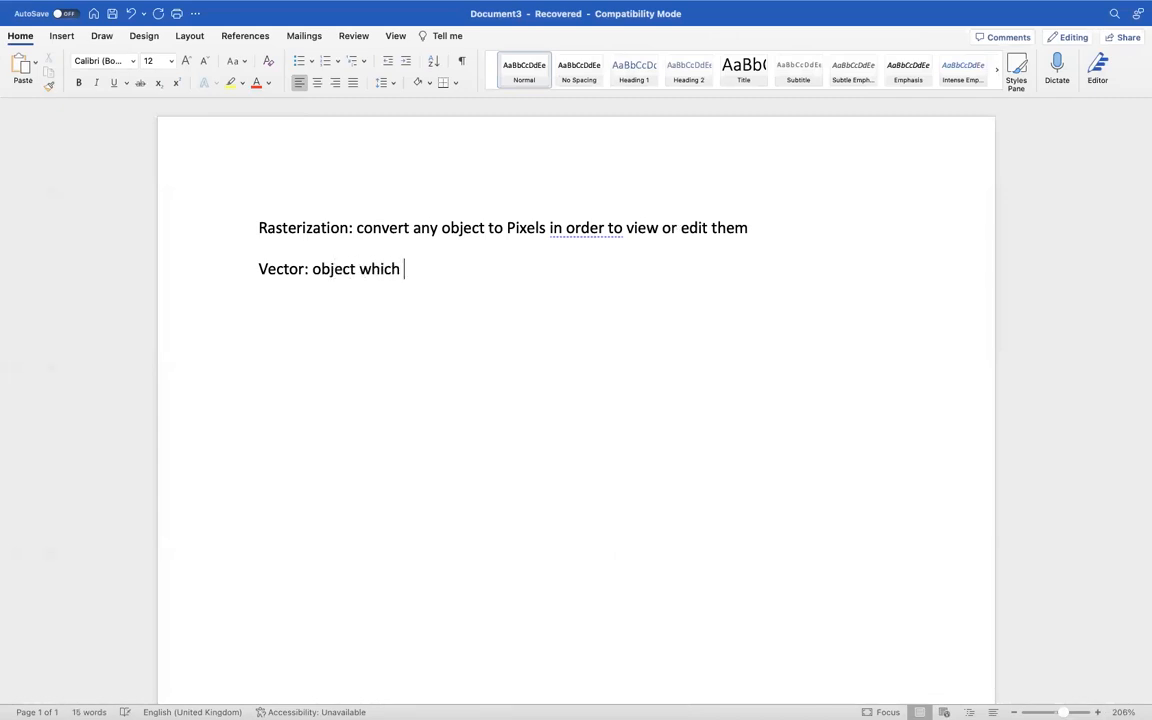
text(is editable a)
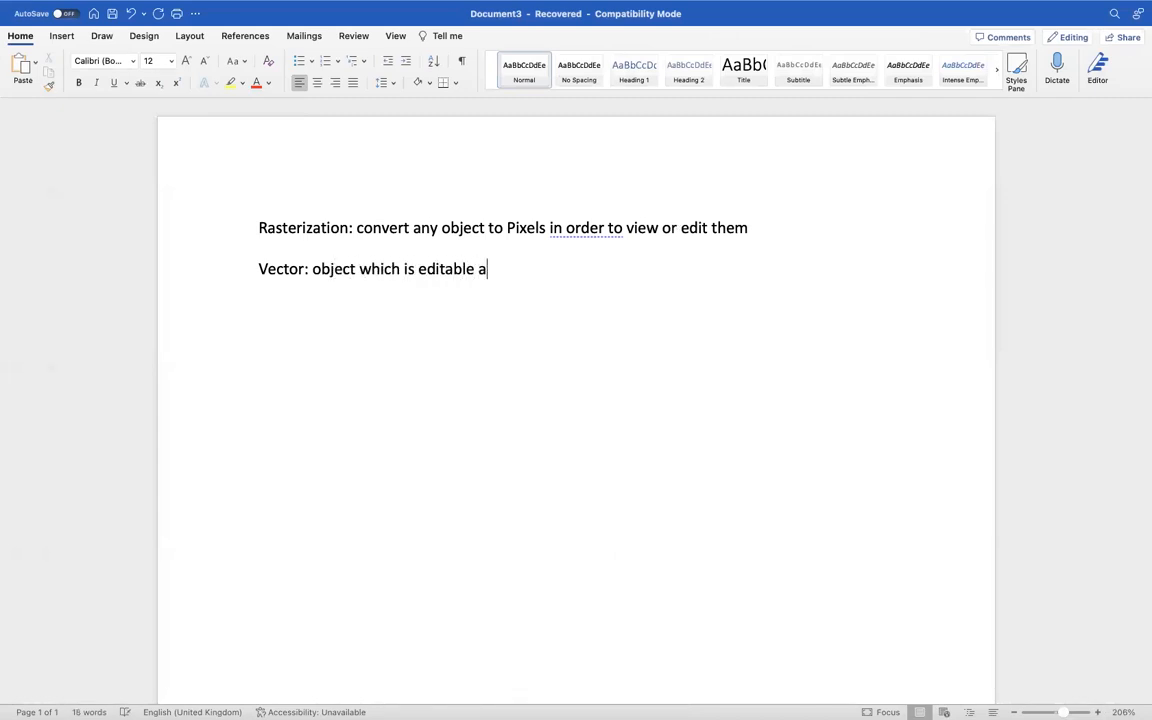
text(nd is not convert)
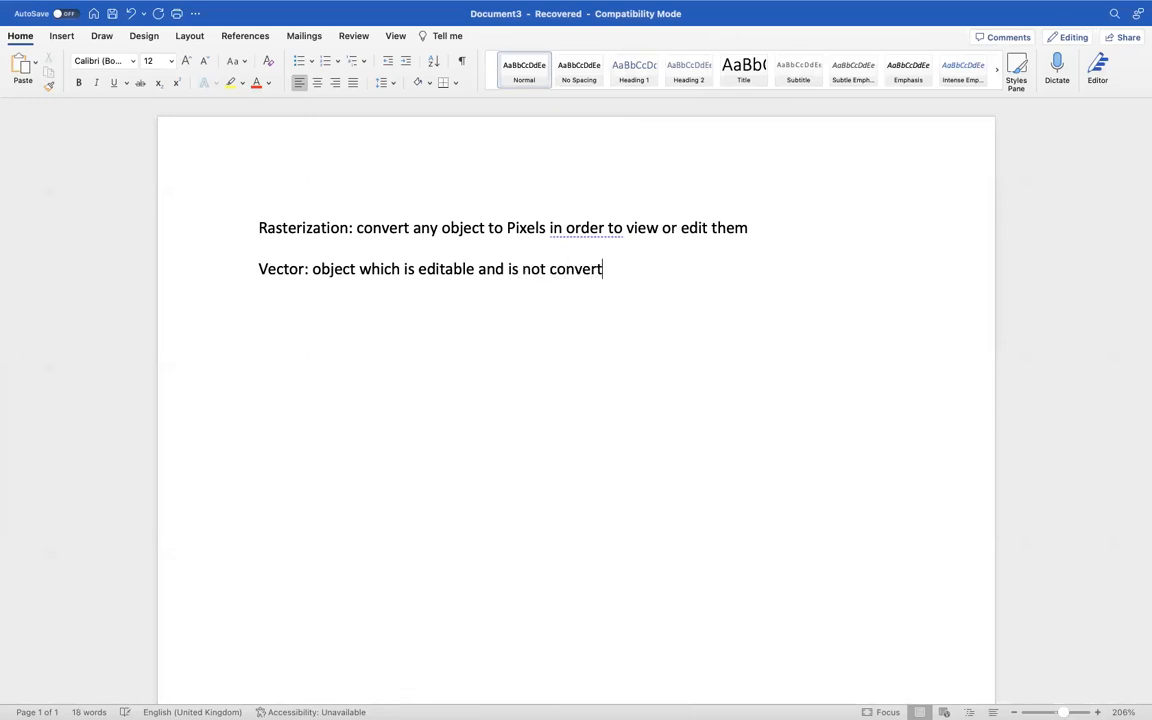
text(ed to pixel)
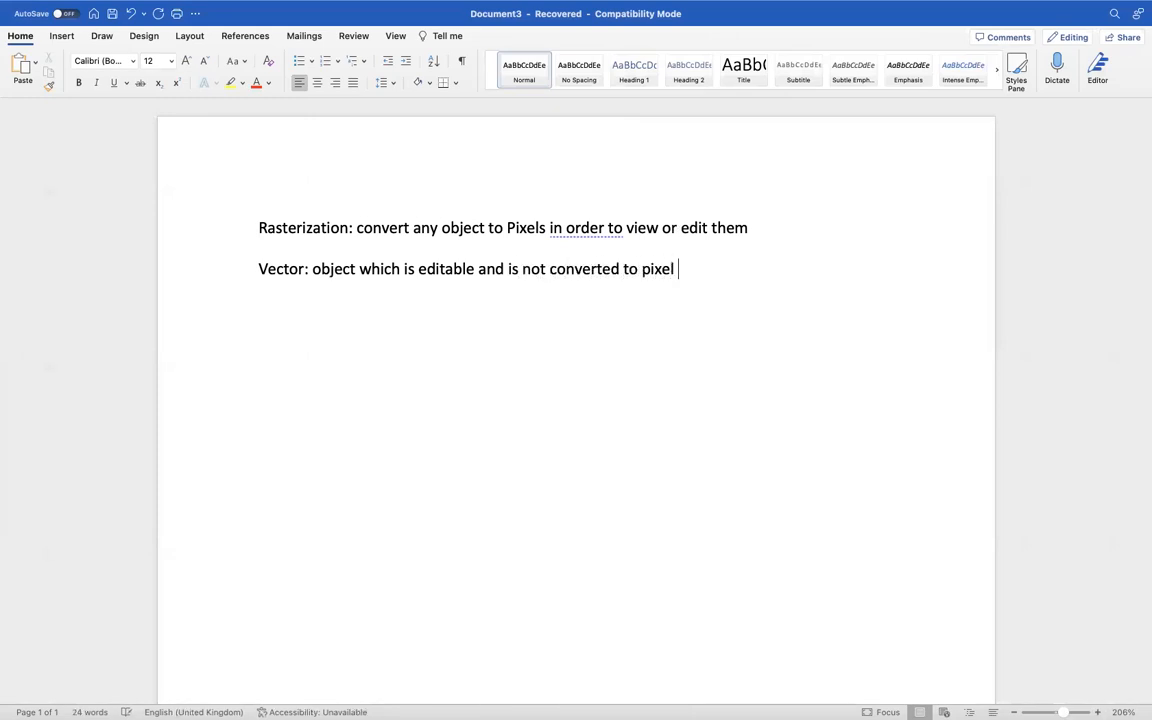
Insert "static" before the last word of the vector definition and make that word plural, "pixels"
key(Left)
key(Left)
key(Left)
key(Left)
key(Left)
text(static)
key(Right)
key(Right)
key(Right)
key(Right)
key(Right)
text(s)
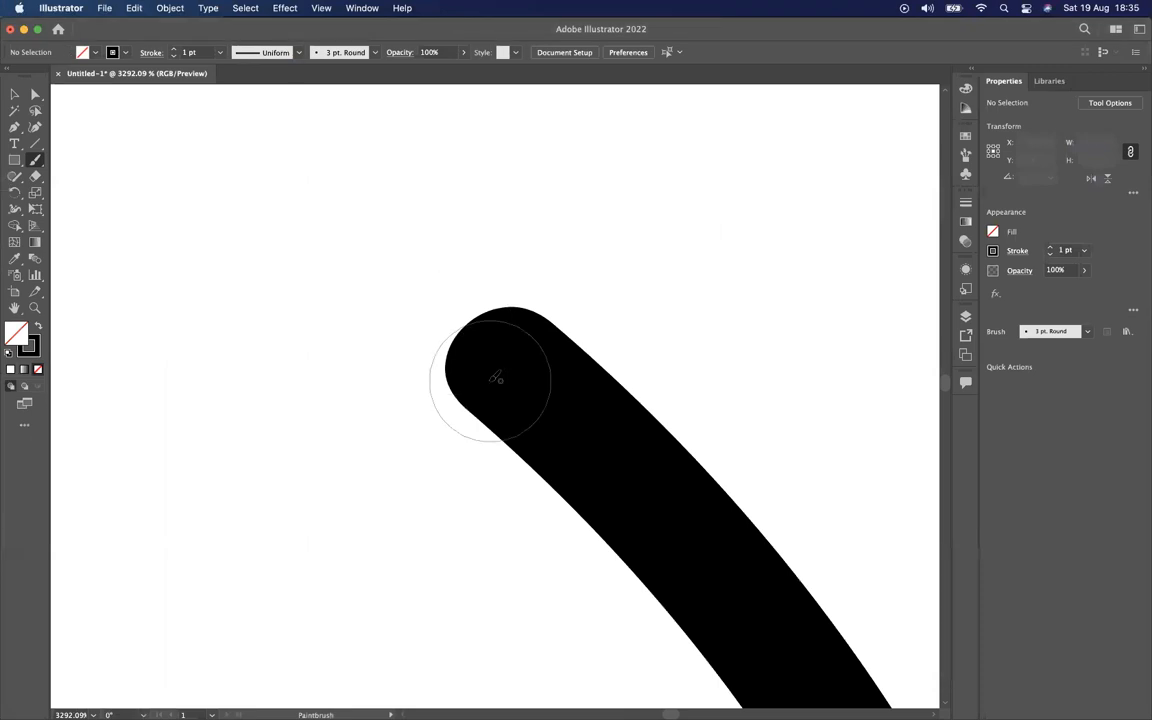
Switch to Illustrator and inspect the rounded end and sides of the painted stroke for pixelation at different magnifications
scroll(490, 375, up, 5)
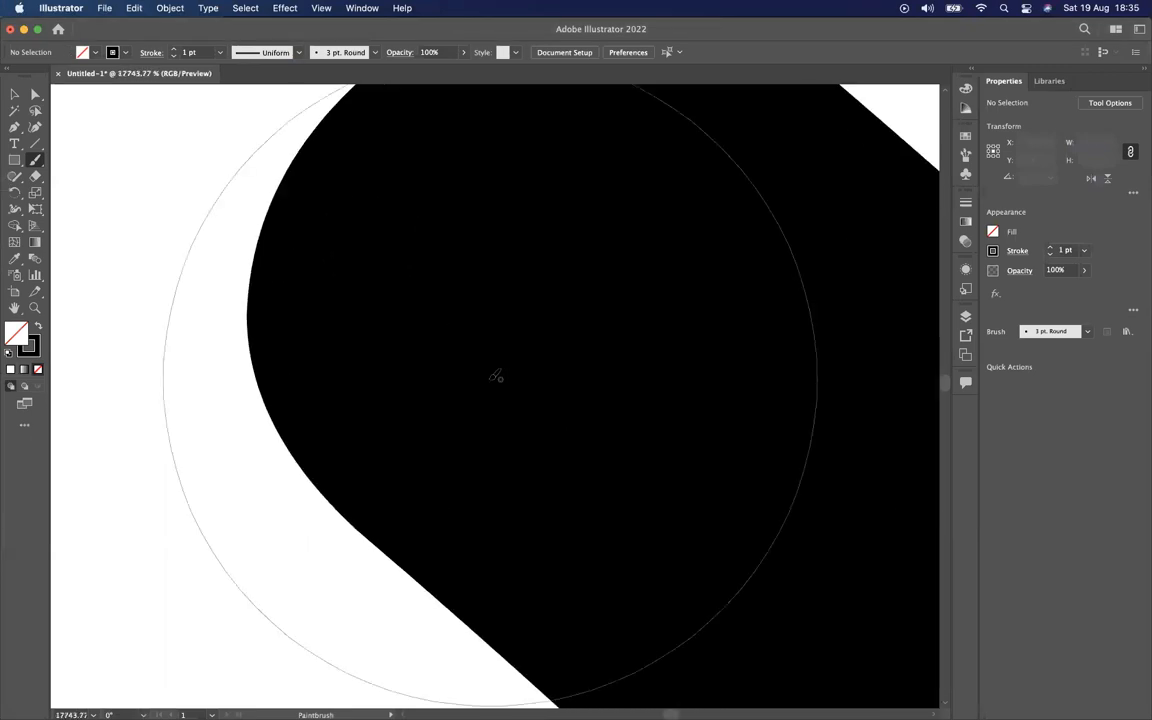
scroll(495, 376, down, 2)
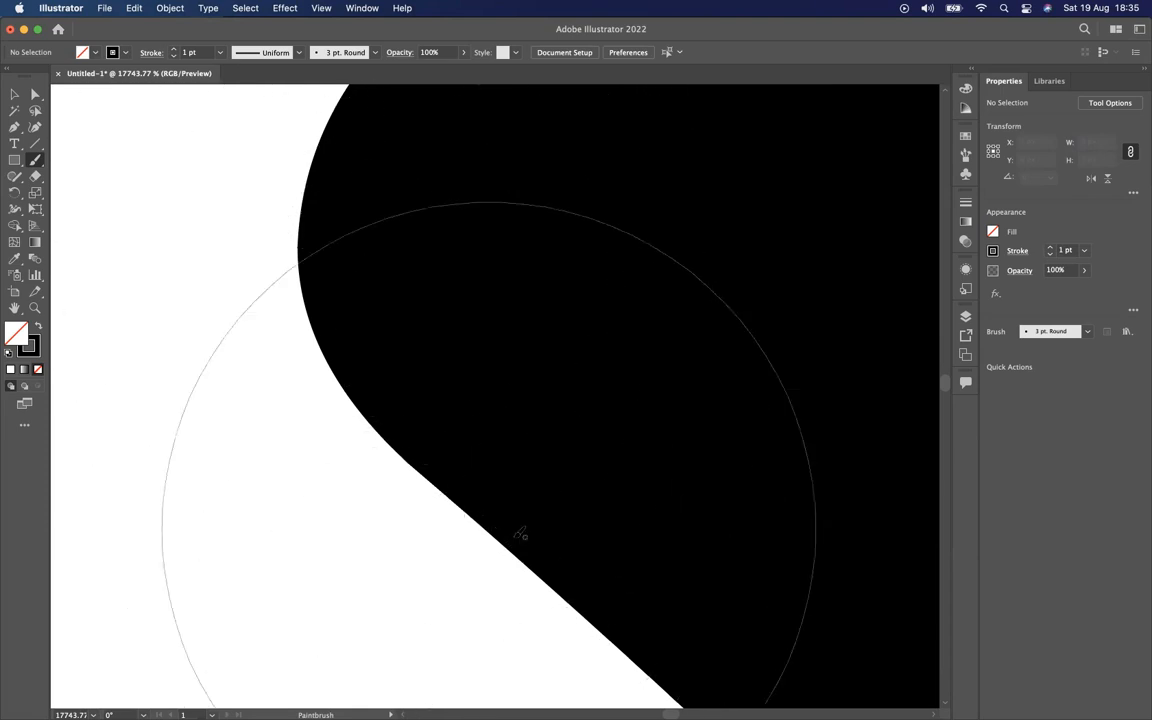
scroll(317, 298, up, 3)
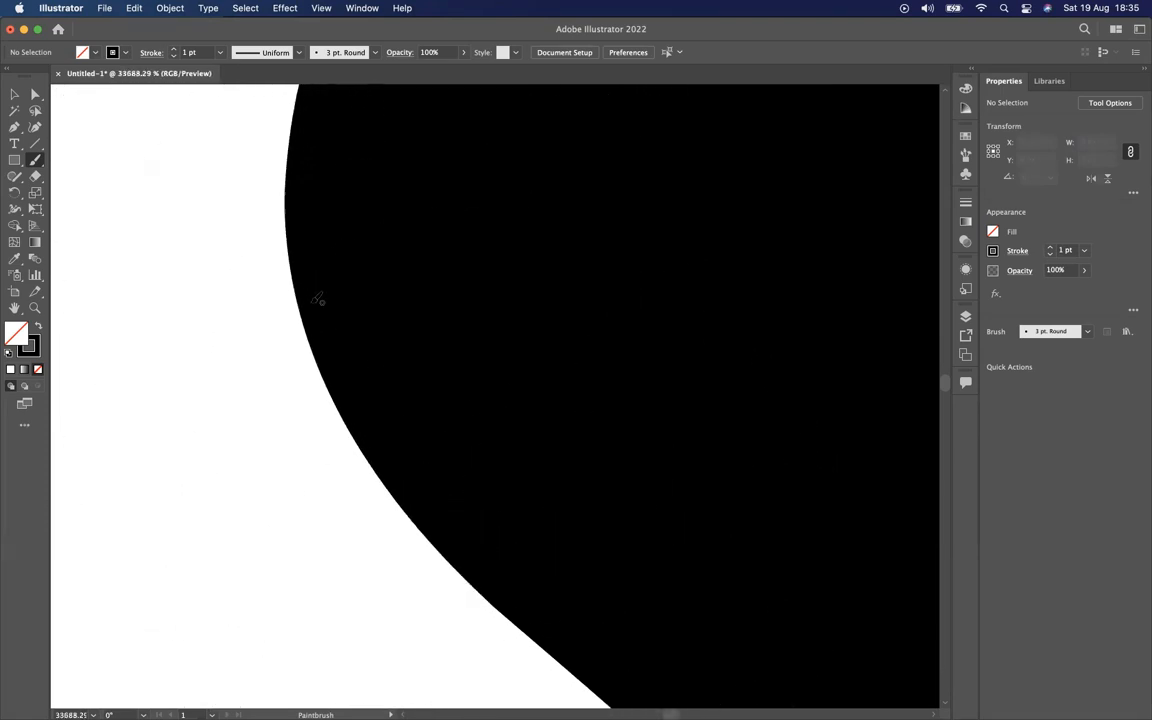
scroll(317, 298, up, 4)
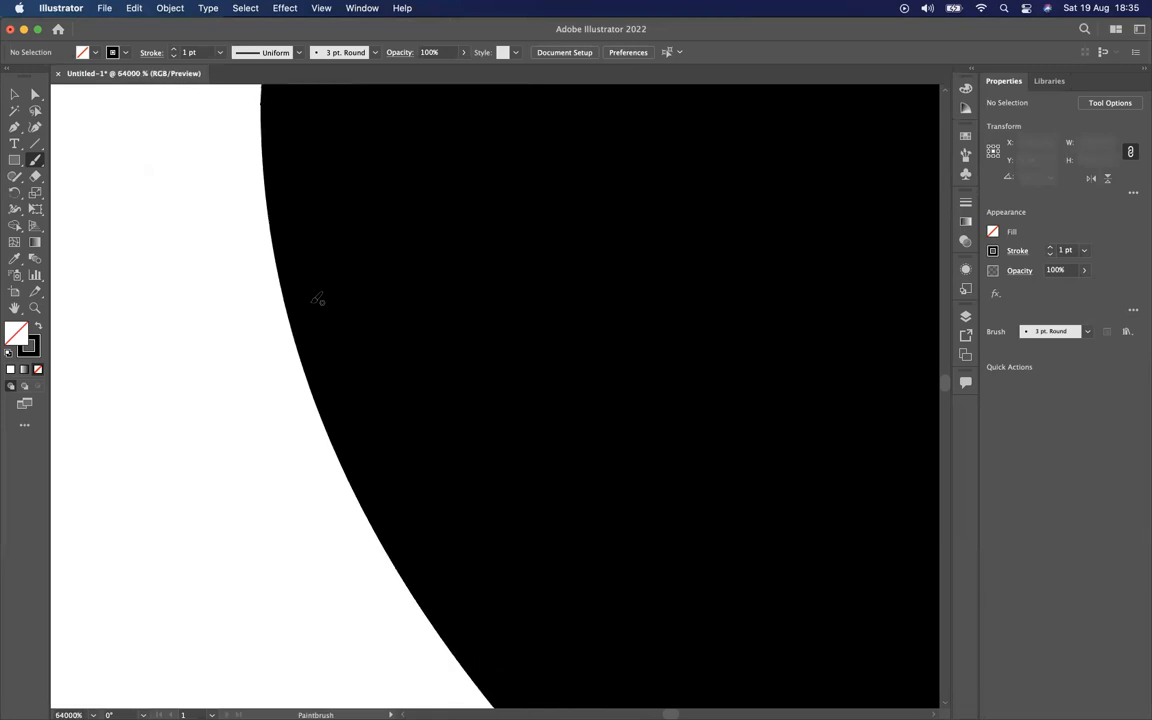
scroll(317, 298, down, 8)
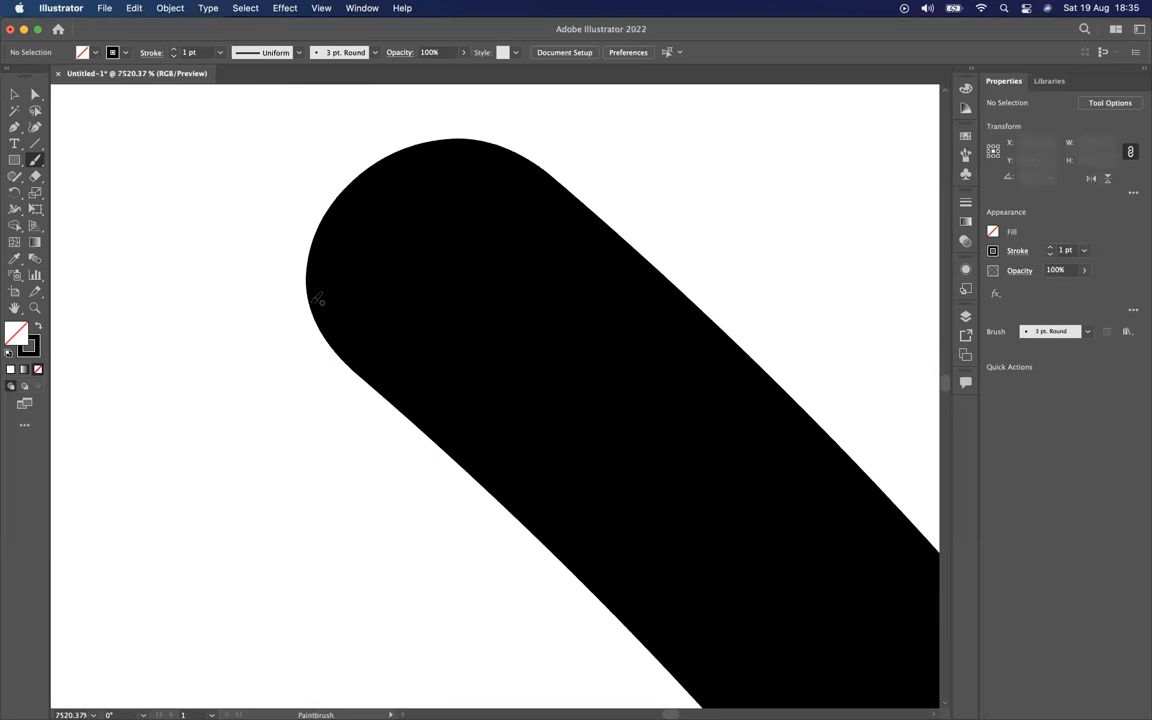
scroll(317, 298, up, 2)
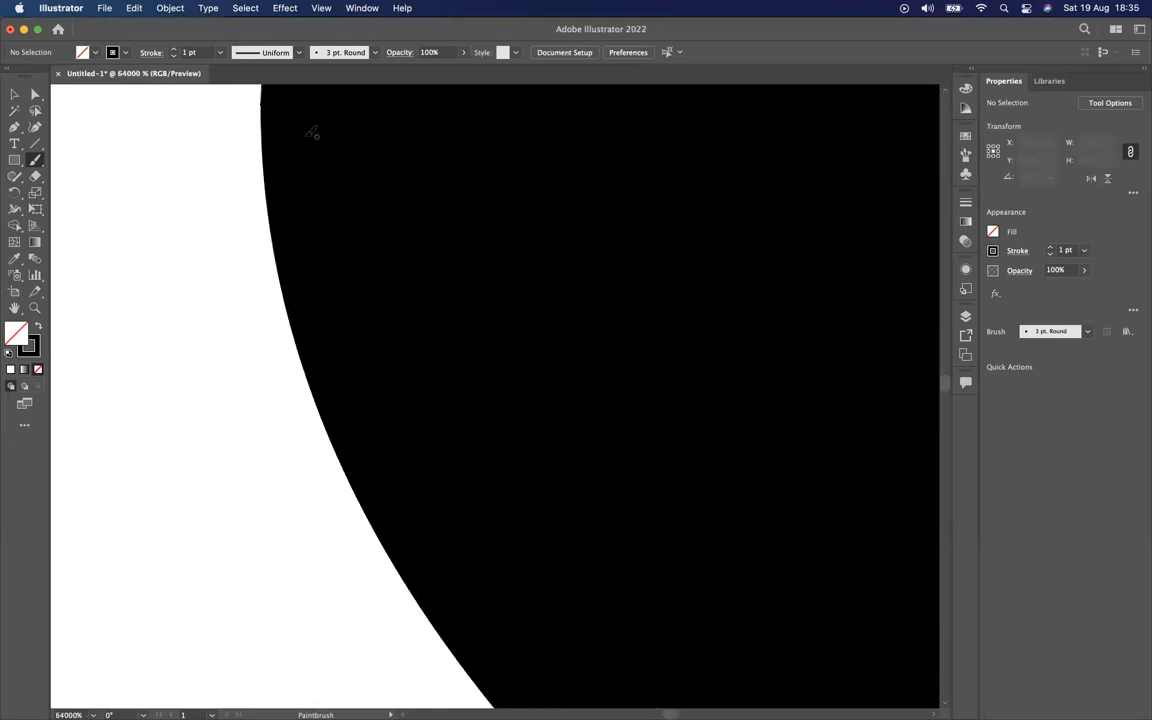
scroll(410, 534, down, 15)
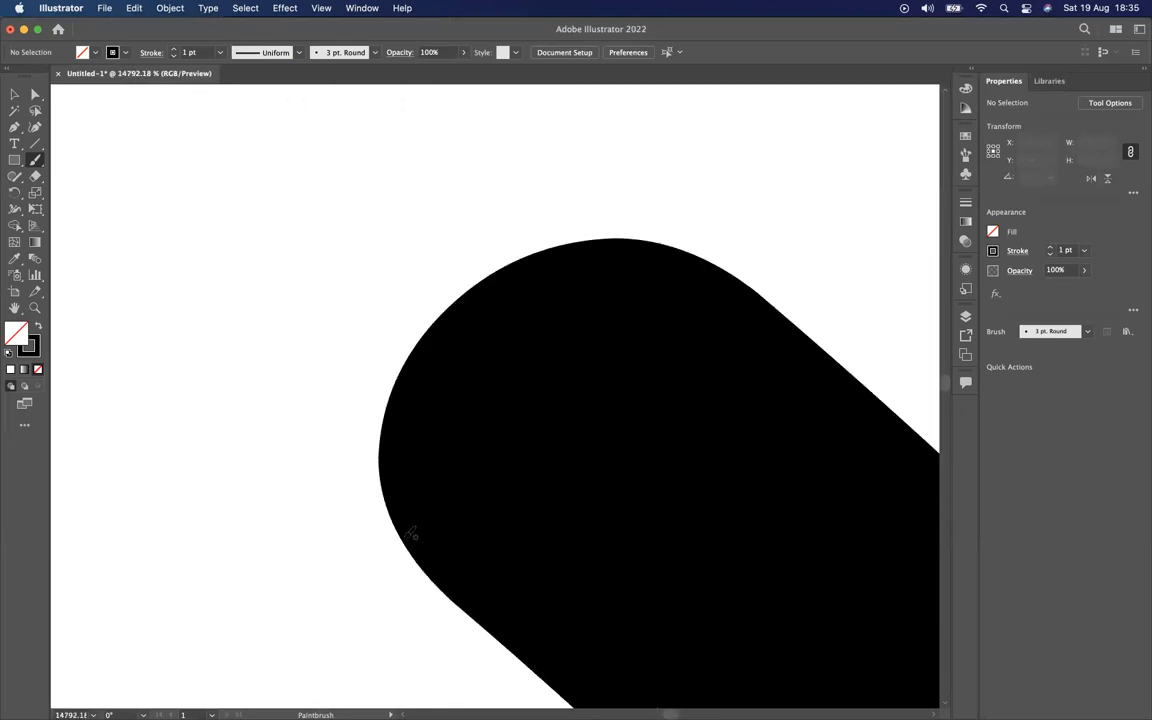
scroll(409, 536, up, 5)
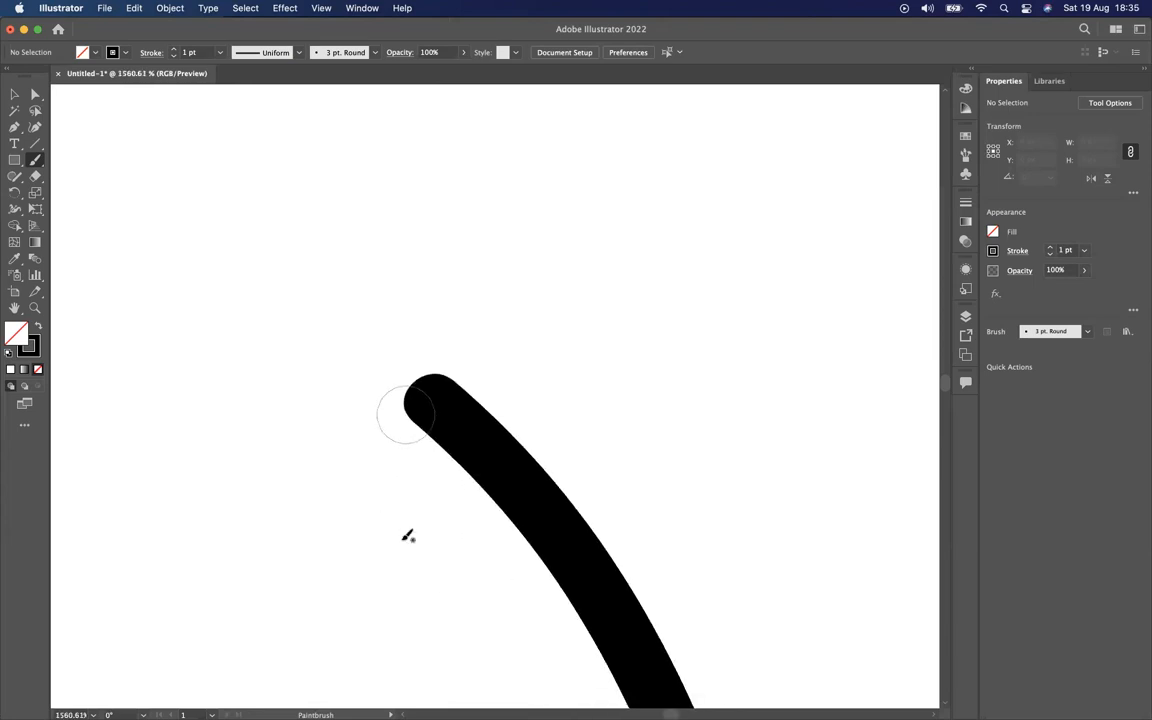
scroll(408, 536, up, 3)
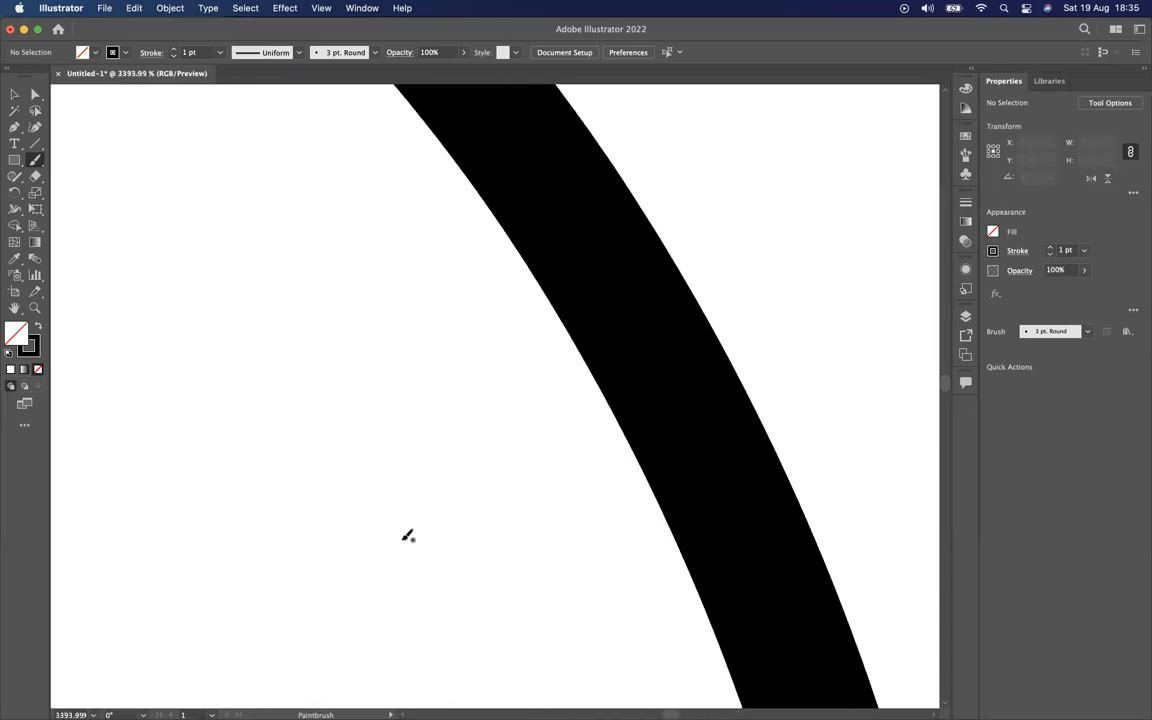
scroll(697, 355, up, 7)
scroll(697, 357, up, 10)
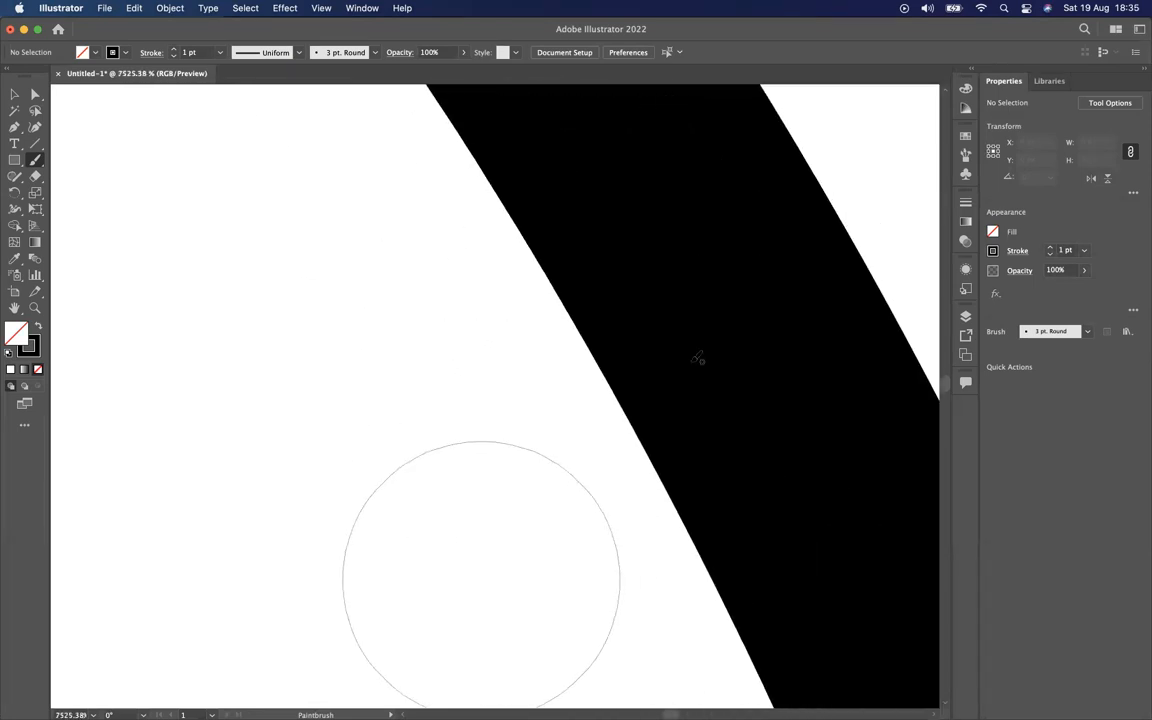
scroll(470, 405, up, 4)
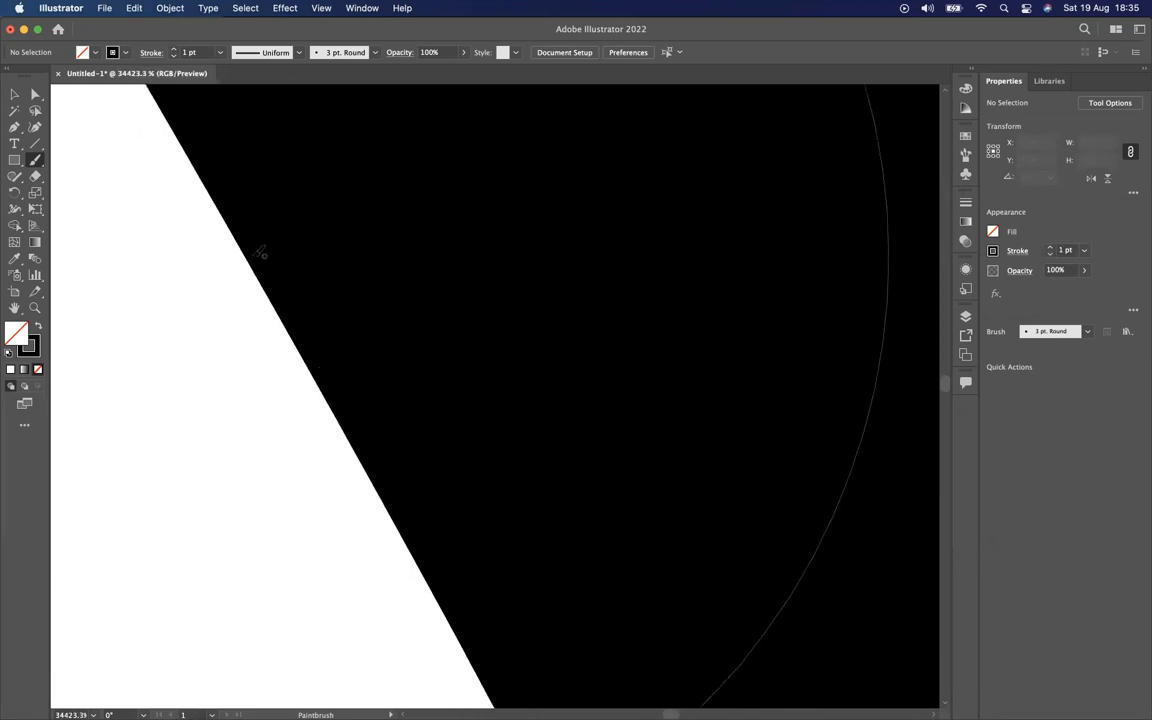
scroll(571, 440, down, 3)
scroll(571, 440, down, 10)
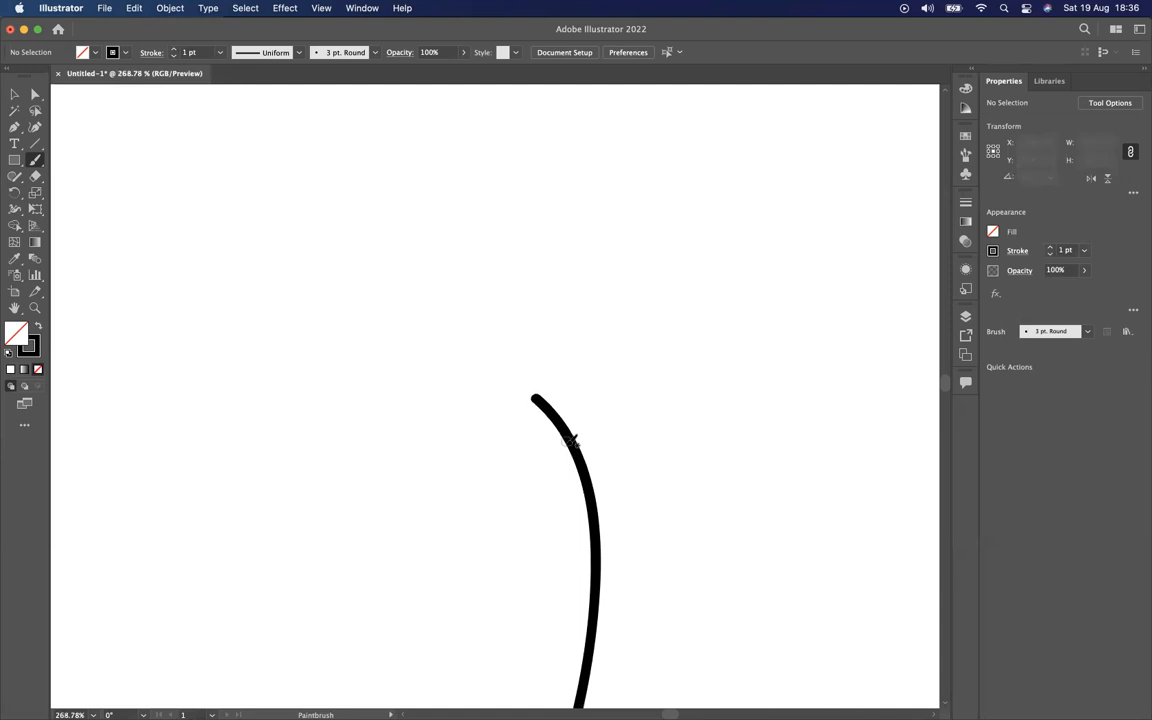
scroll(571, 440, down, 2)
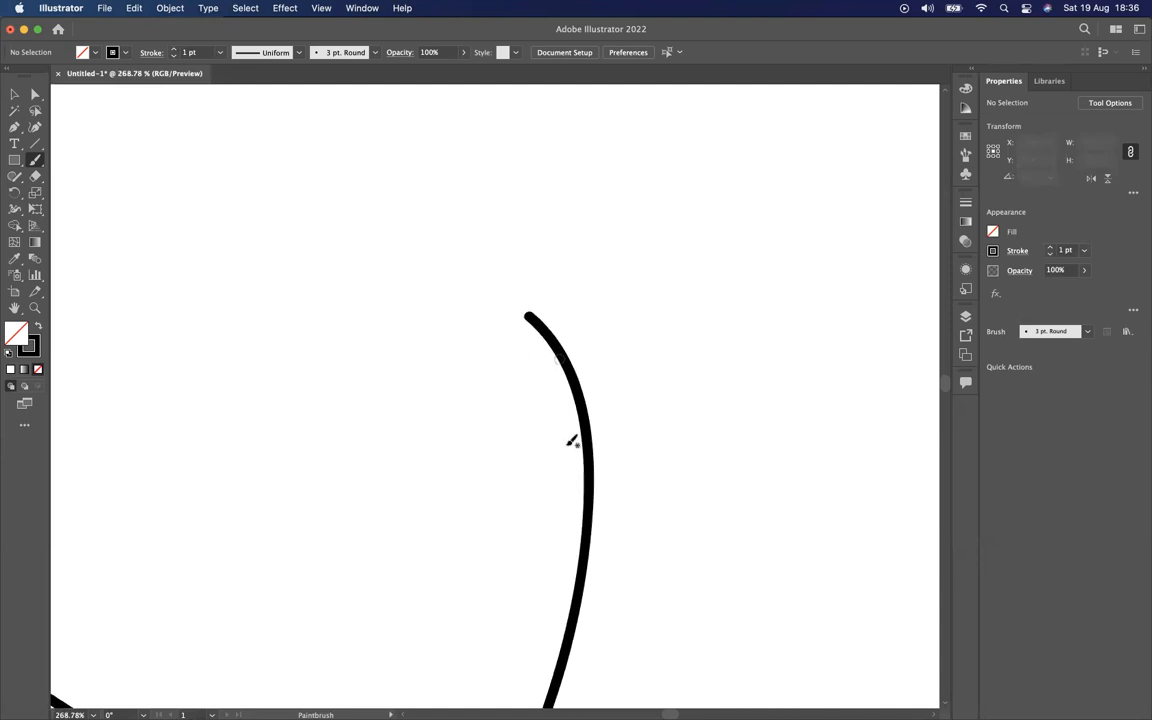
scroll(571, 440, down, 5)
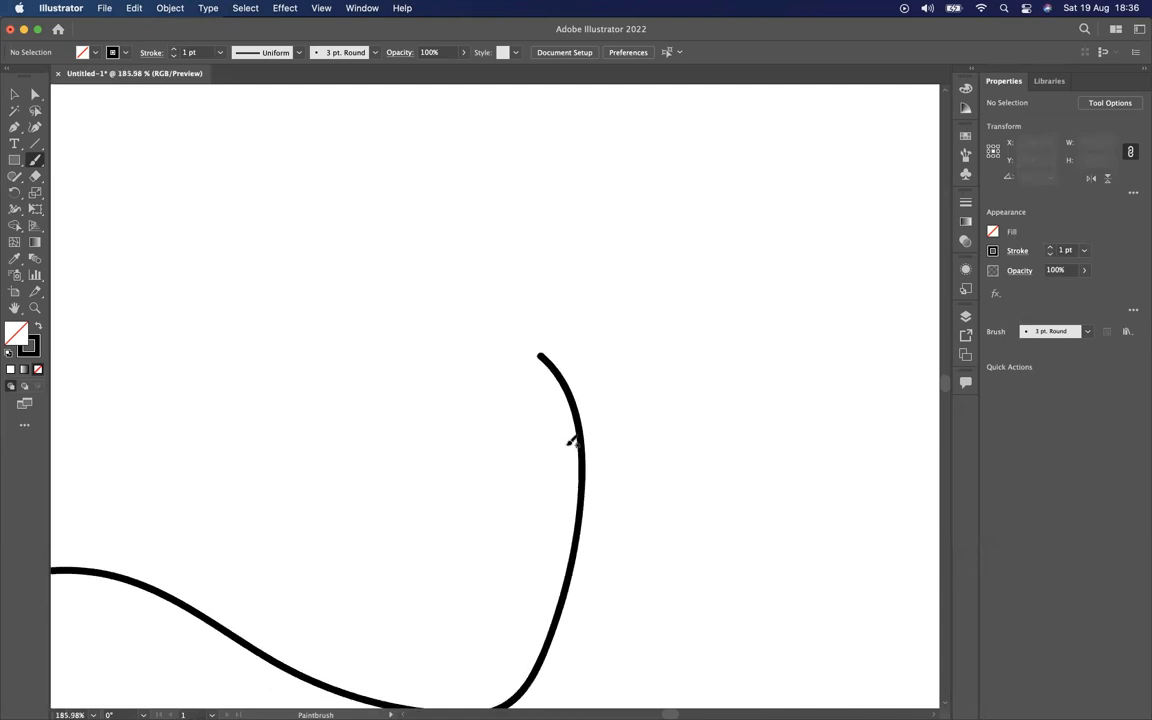
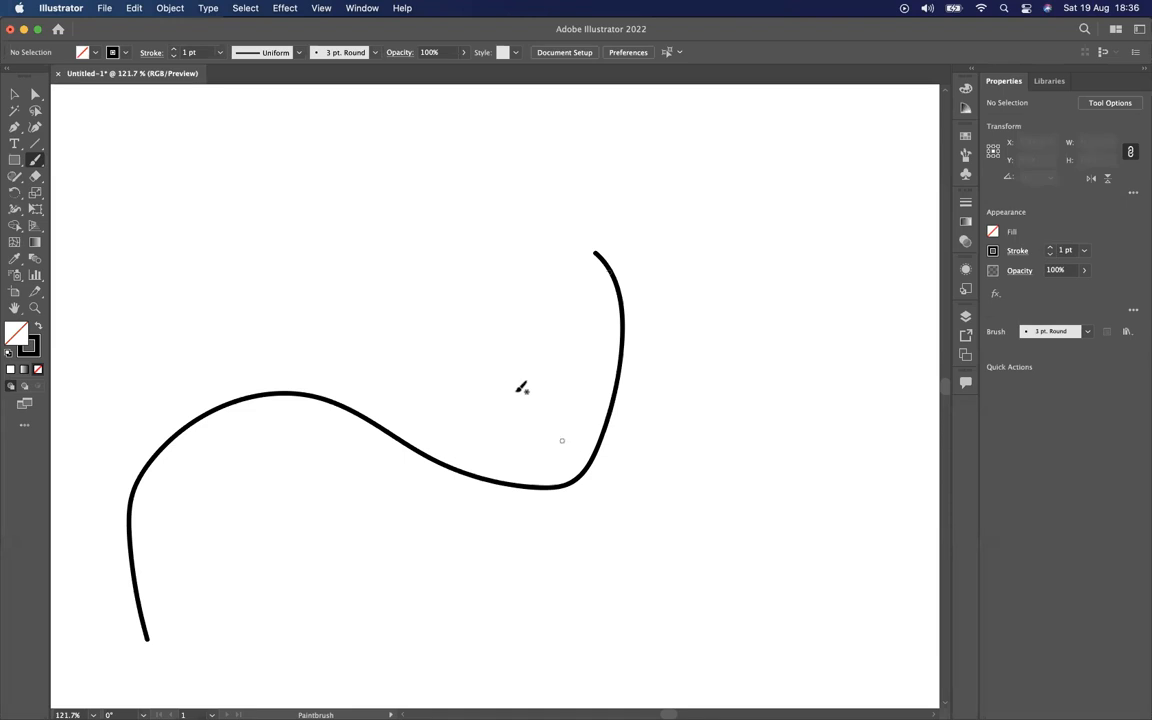
Open the logos.ai document and bring the artboard with the two feather-like shapes into view
drag(594, 330, 783, 266)
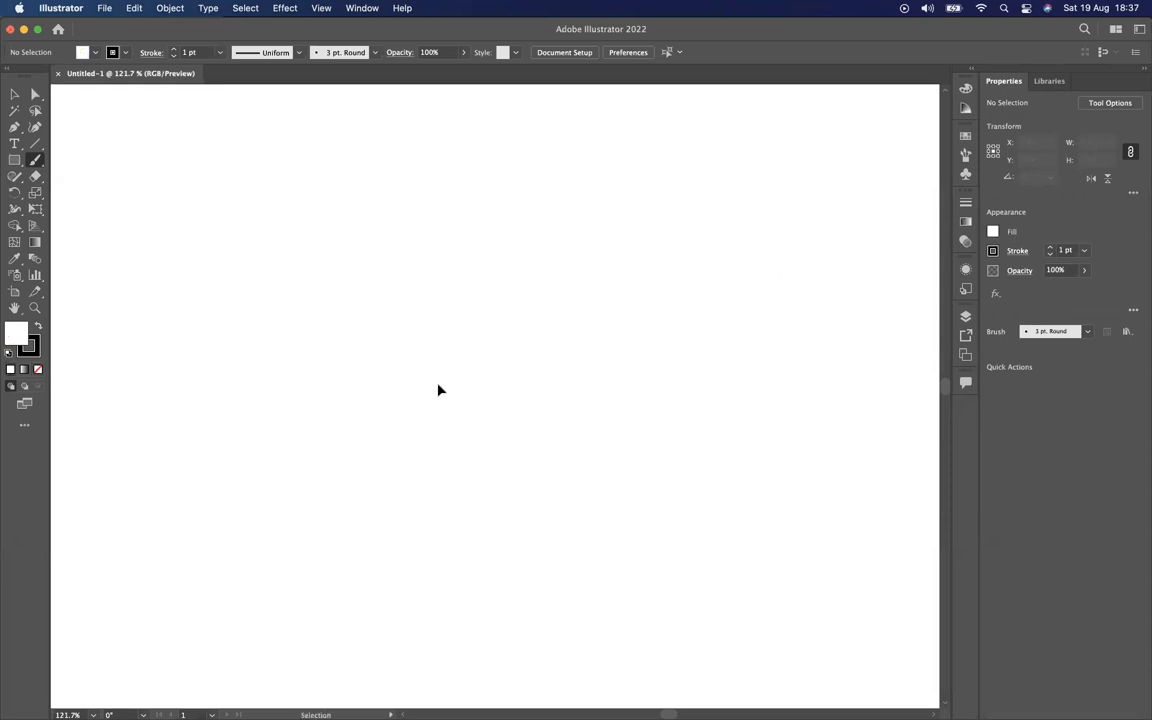
click(58, 29)
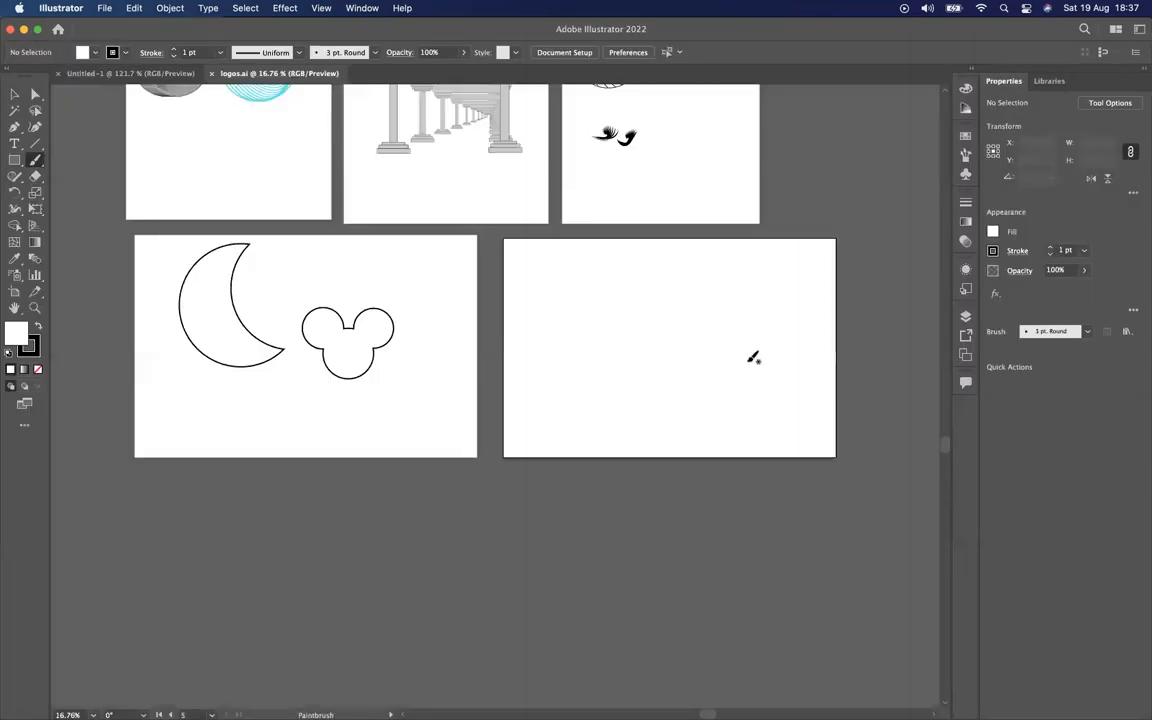
scroll(753, 357, up, 5)
scroll(753, 357, up, 5)
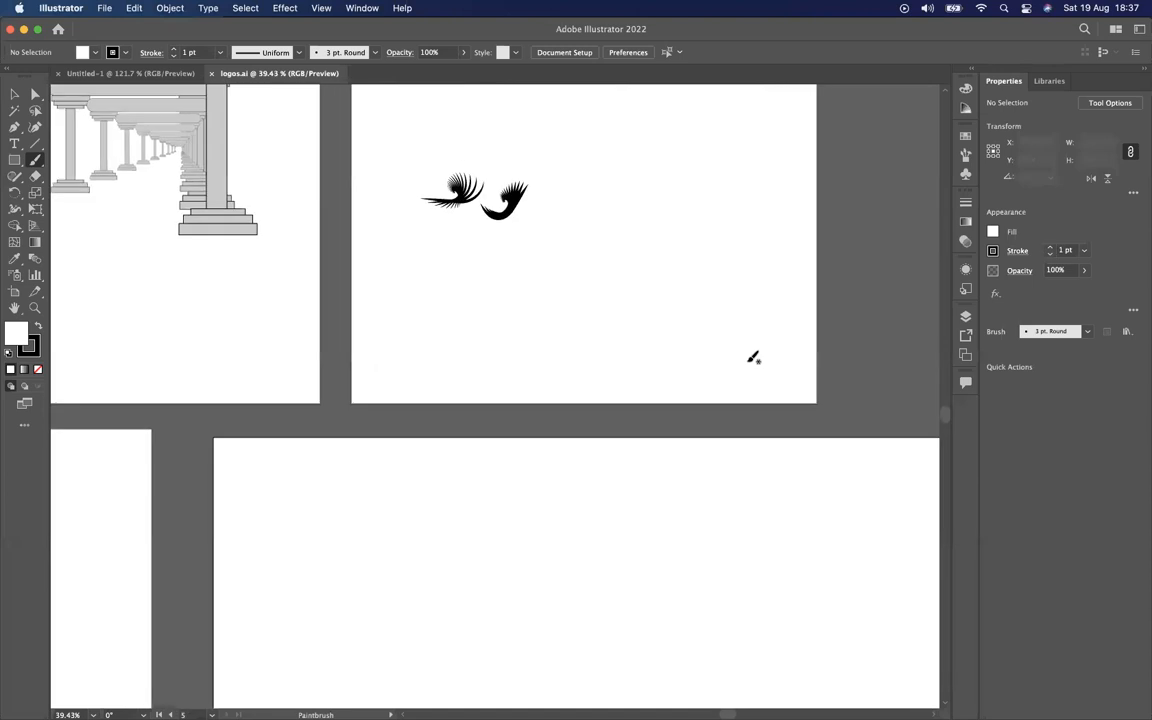
Move the wider feather-like shape from the artboard above onto the empty artboard 5 with the Selection tool
click(14, 94)
mouse_move(422, 165)
mouse_down()
mouse_move(460, 221)
mouse_move(456, 523)
mouse_up()
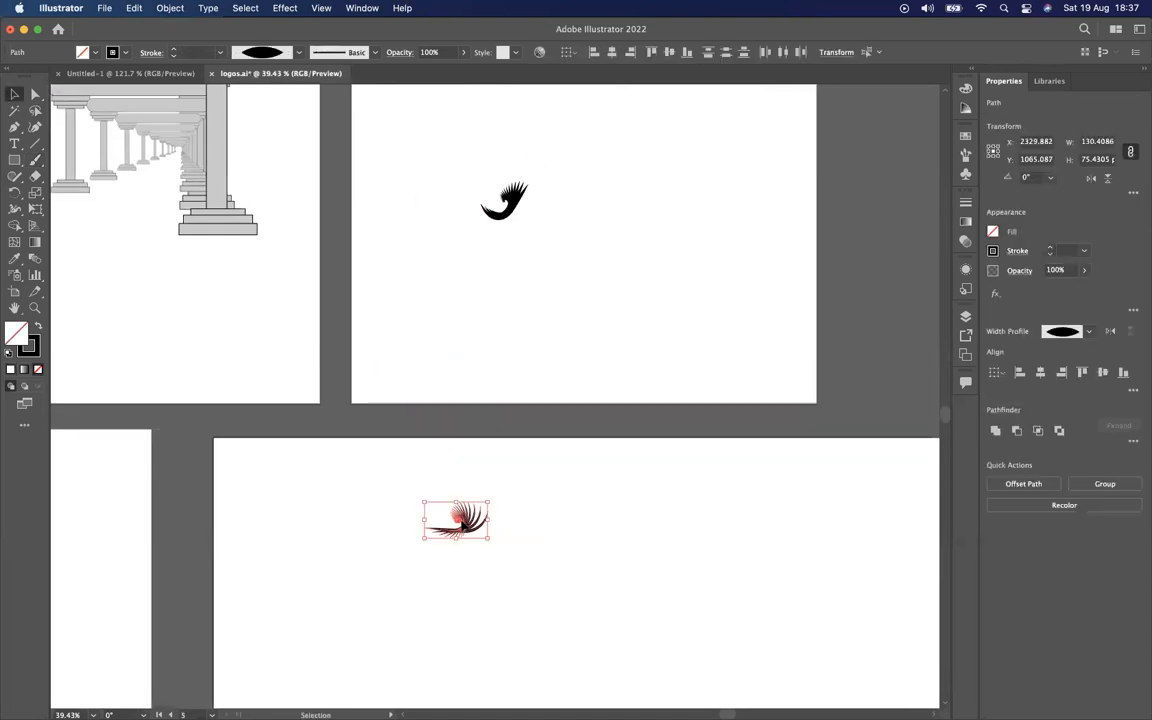
scroll(460, 524, down, 3)
scroll(460, 524, up, 5)
drag(420, 236, 420, 472)
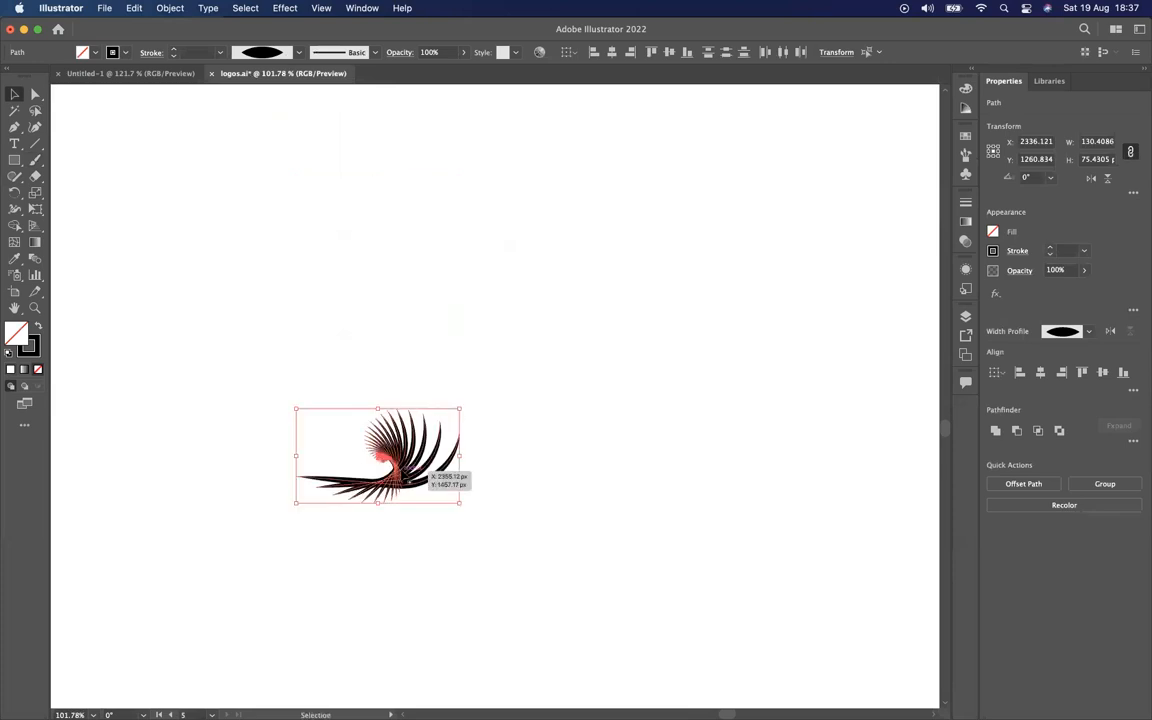
click(391, 461)
drag(276, 399, 537, 586)
scroll(537, 586, down, 5)
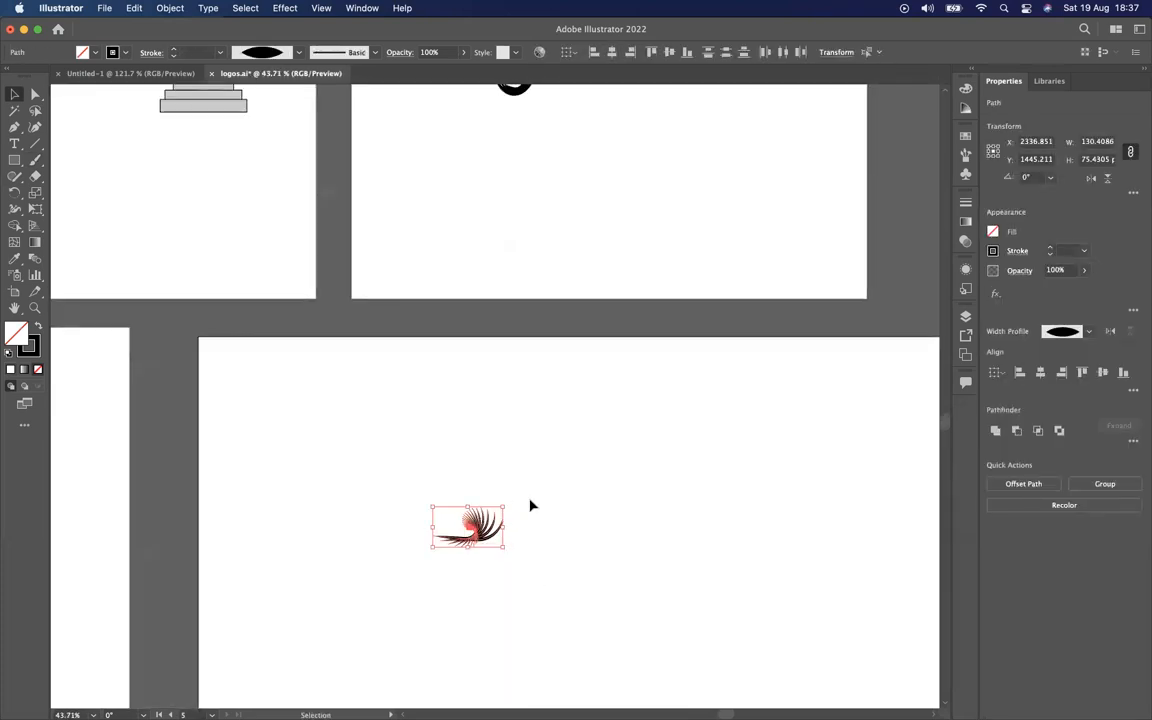
Enlarge the feather-like shape to about 2281 x 1320 px and reposition it over artboard 5
scroll(530, 505, up, 5)
scroll(530, 505, left, 5)
scroll(530, 505, down, 2)
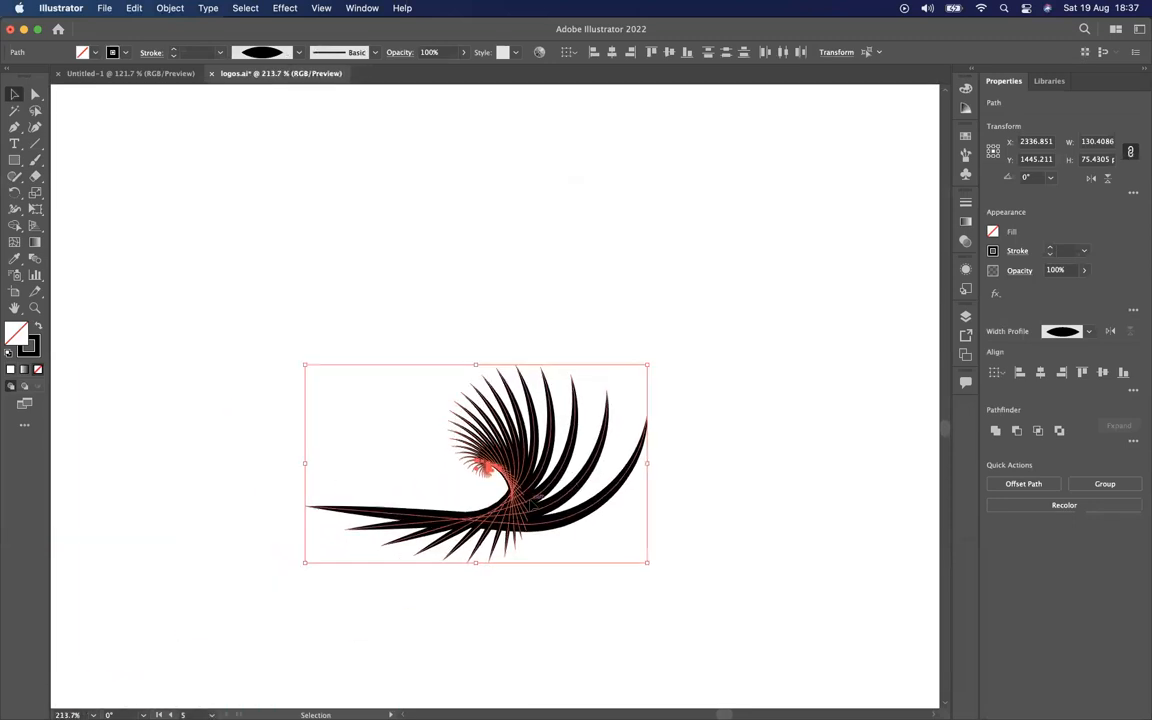
scroll(530, 505, down, 10)
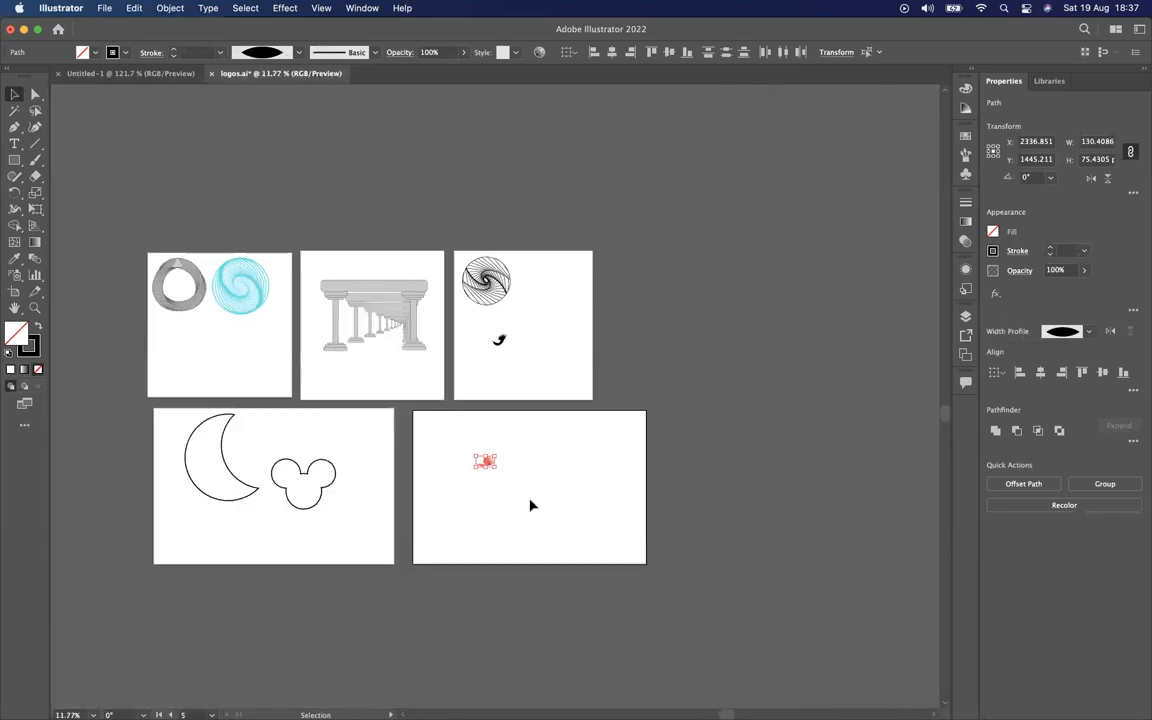
scroll(531, 505, down, 1)
scroll(531, 505, right, 1)
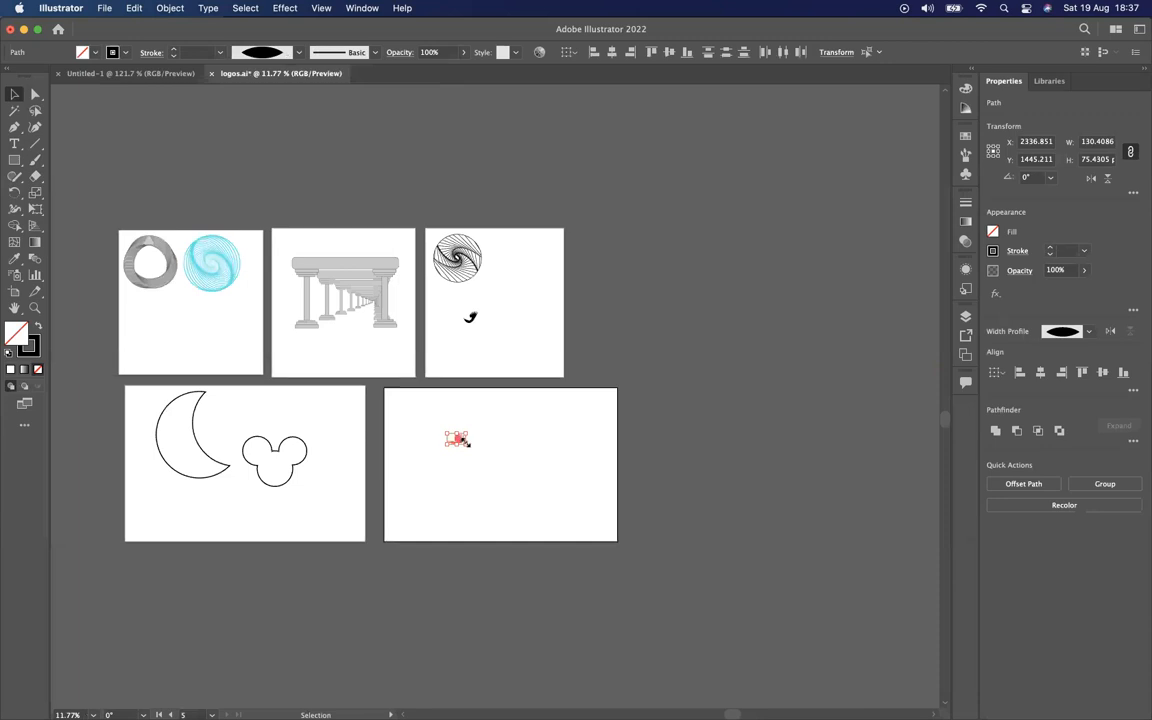
drag(466, 443, 772, 657)
drag(650, 547, 529, 476)
Deselect the enlarged feather-like shape and examine the edges of its curved blades at high magnification
scroll(532, 480, up, 8)
scroll(743, 483, up, 5)
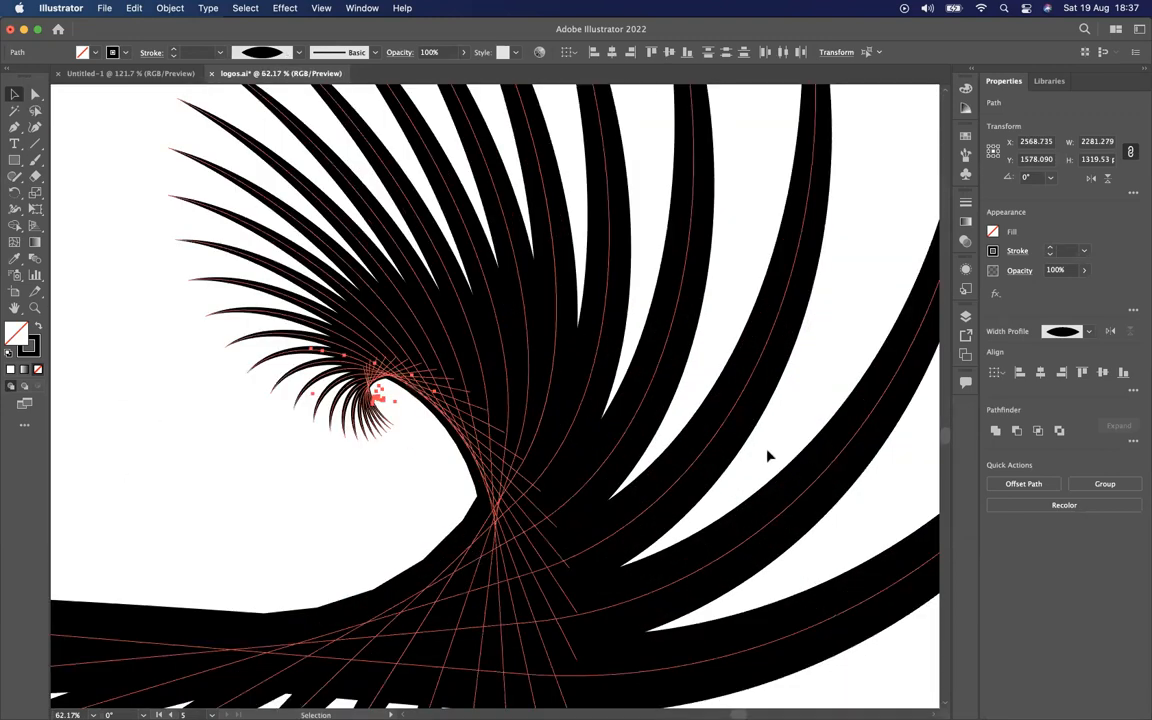
click(766, 455)
scroll(766, 455, up, 10)
scroll(767, 456, left, 10)
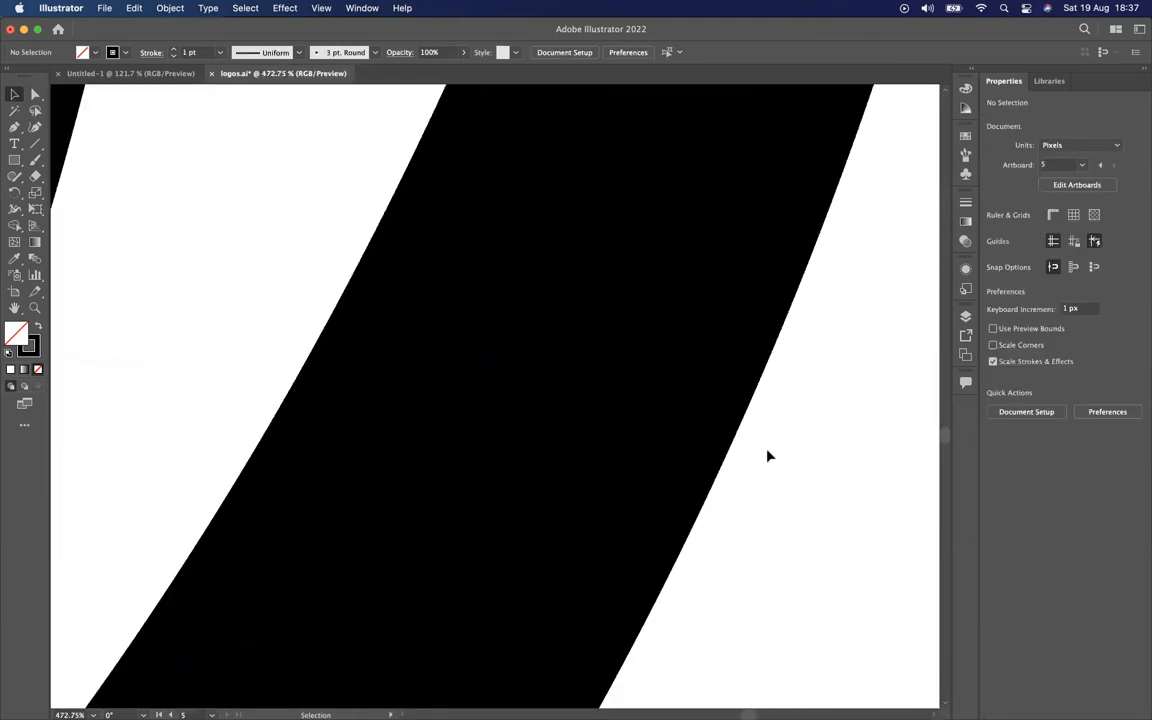
scroll(768, 456, up, 15)
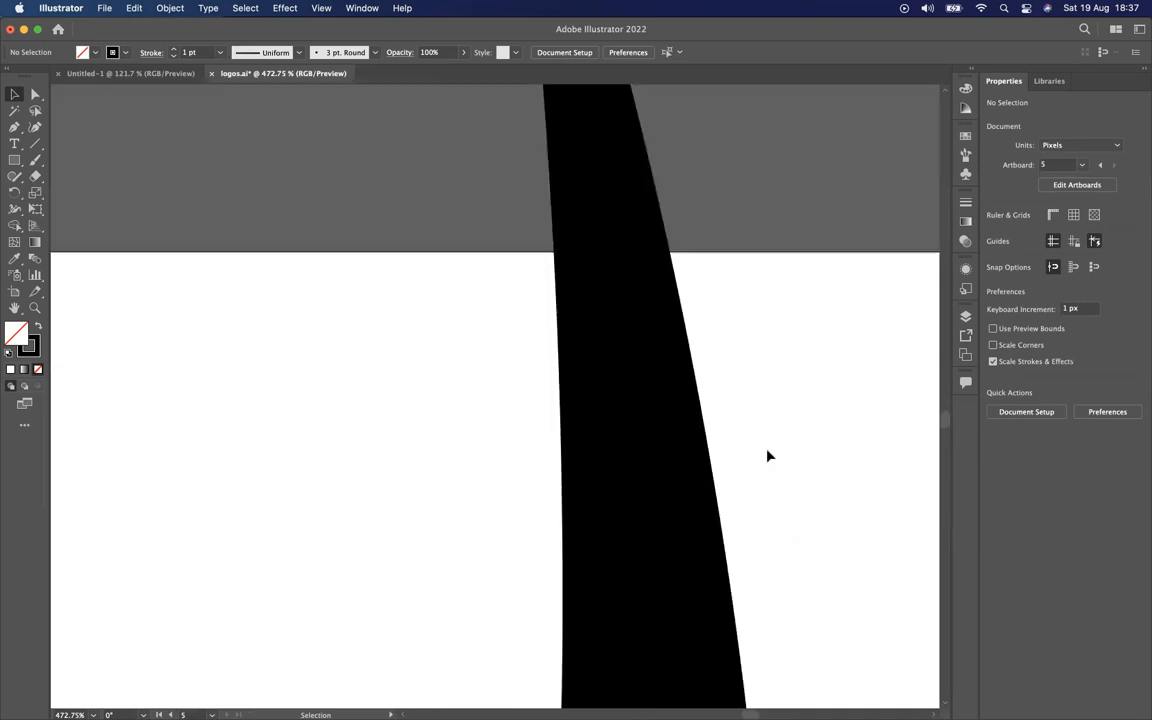
scroll(768, 456, up, 5)
scroll(768, 456, up, 10)
scroll(768, 456, left, 8)
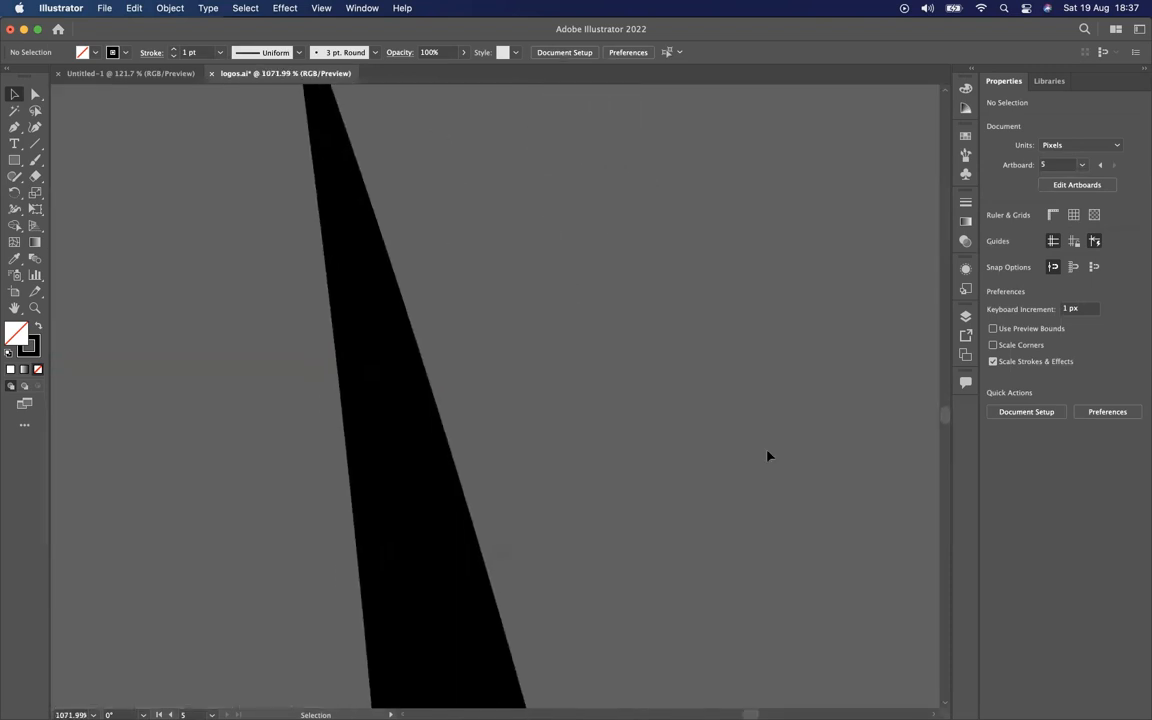
Examine the tip of one curved blade of the feather-like shape at extreme magnification, up to about 50,600%
scroll(767, 456, up, 5)
scroll(767, 456, left, 8)
scroll(767, 456, up, 5)
scroll(767, 456, left, 8)
scroll(768, 456, up, 5)
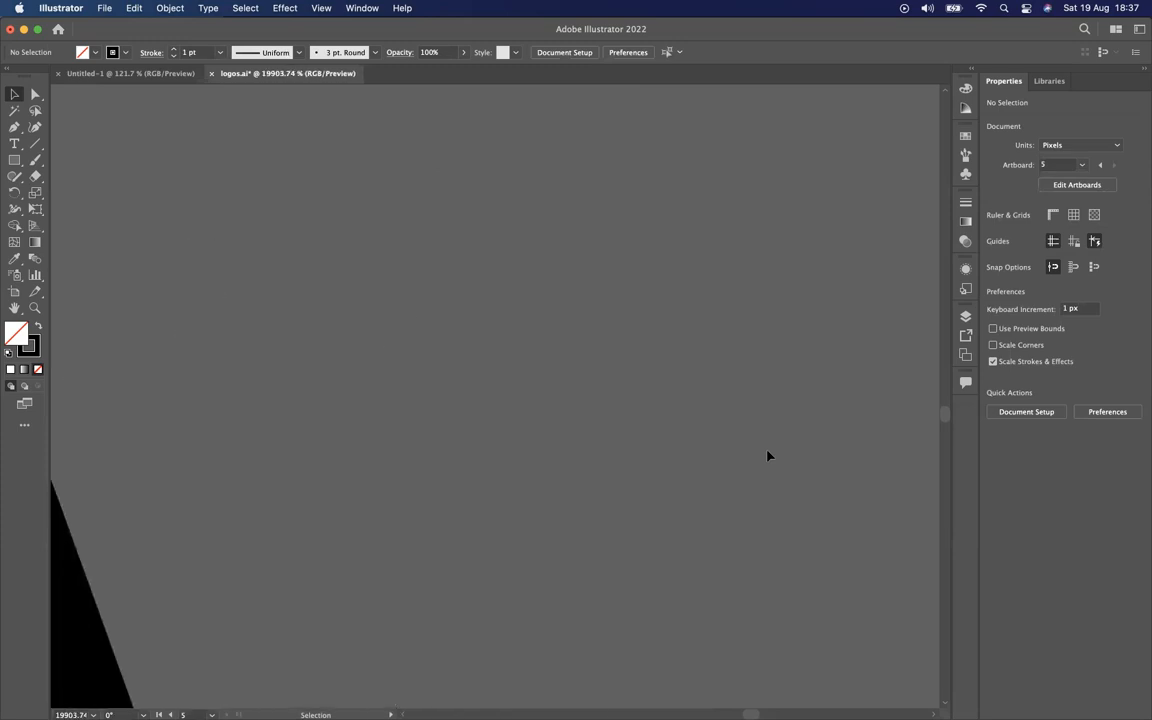
scroll(768, 456, left, 8)
scroll(768, 456, up, 5)
scroll(768, 456, left, 8)
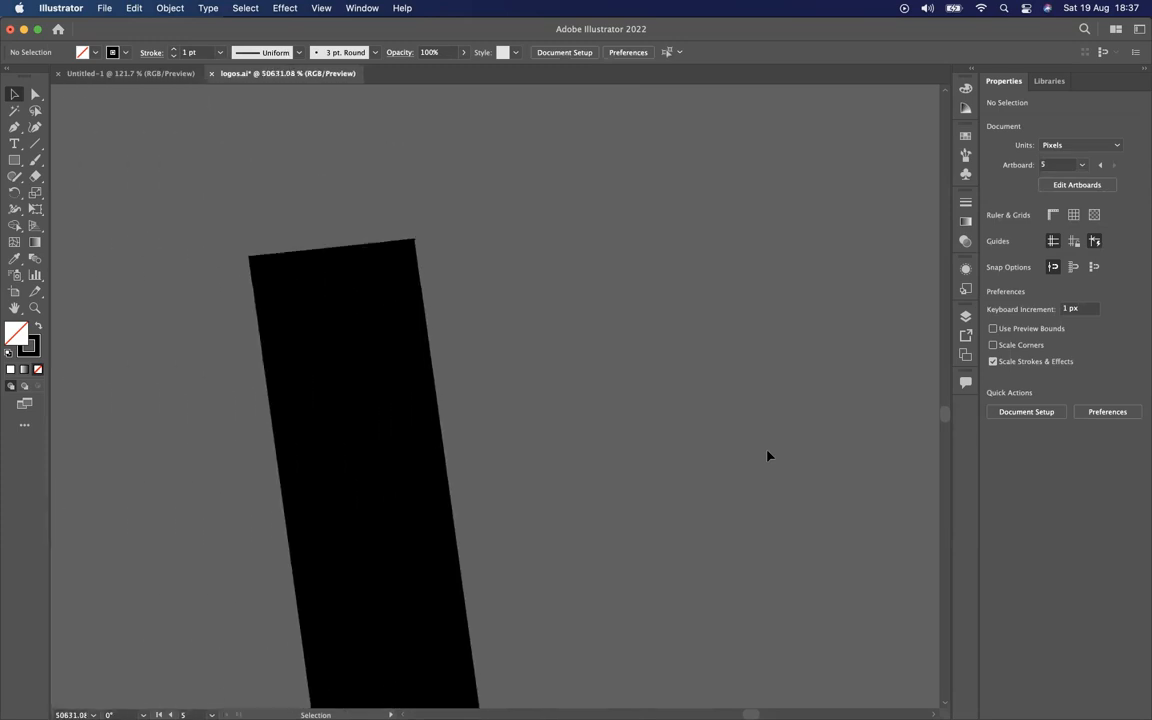
scroll(732, 450, down, 20)
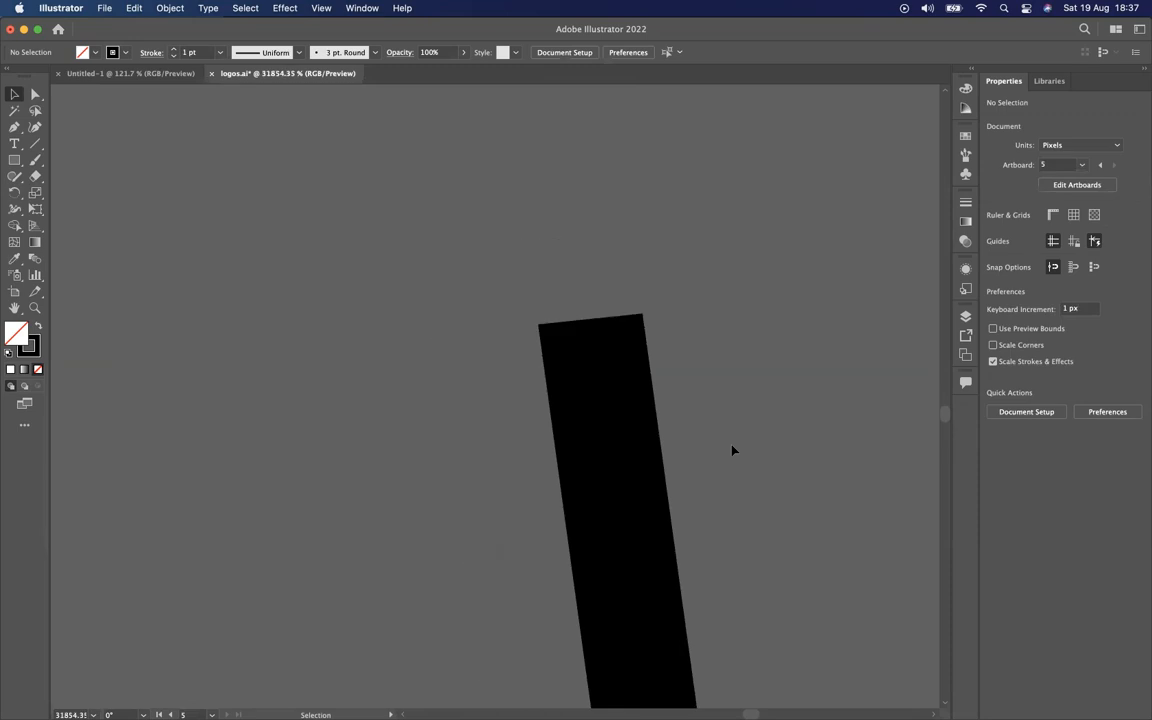
scroll(732, 450, down, 15)
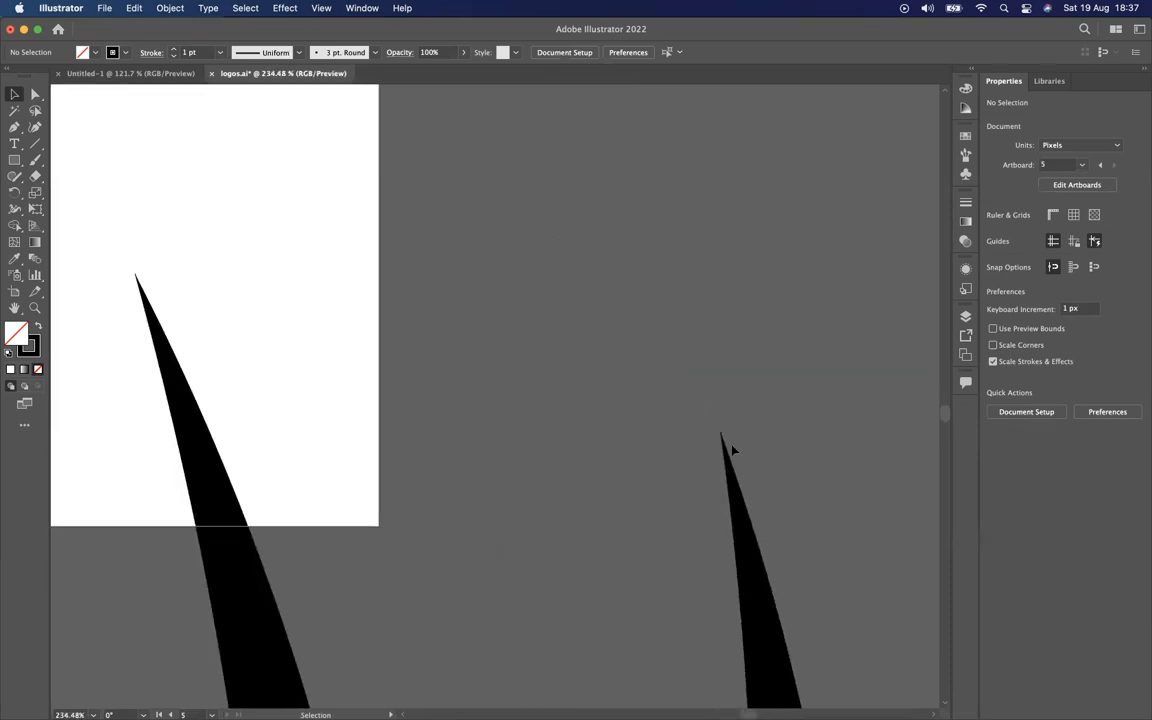
scroll(730, 452, down, 3)
scroll(730, 452, right, 2)
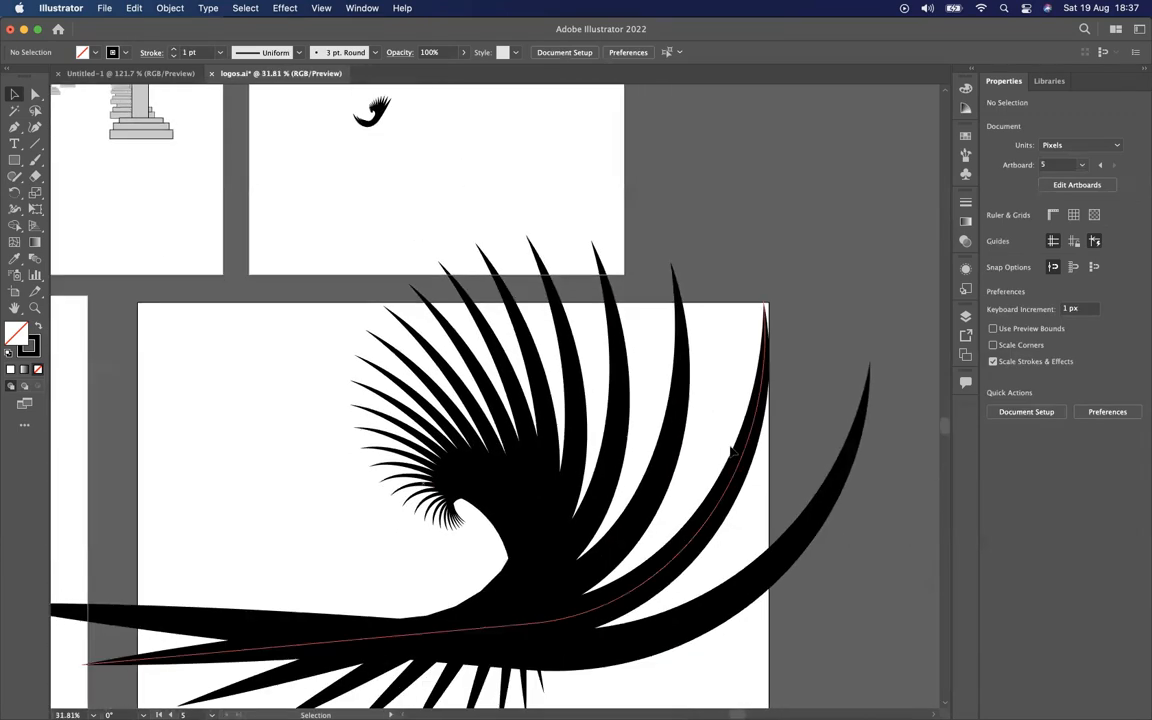
Shrink the enlarged feather-like shape to about 559 x 323 px within artboard 5 and deselect it
scroll(244, 347, right, 1)
click(766, 538)
scroll(761, 532, down, 5)
scroll(761, 532, left, 2)
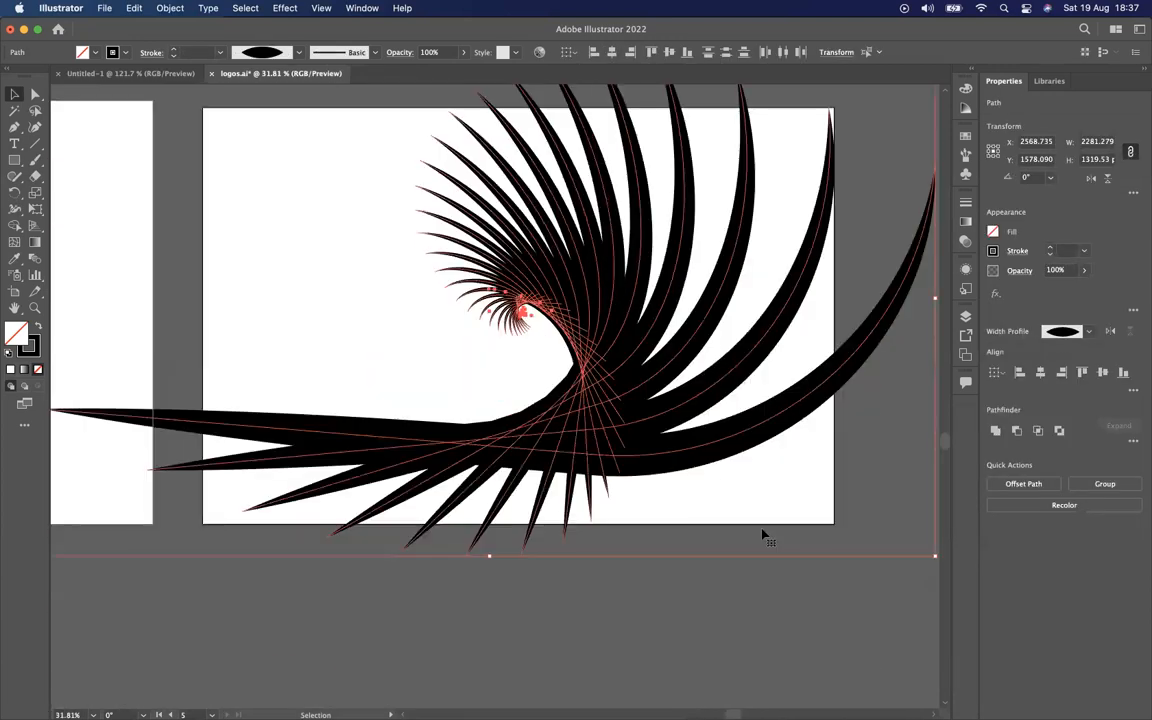
scroll(617, 322, down, 8)
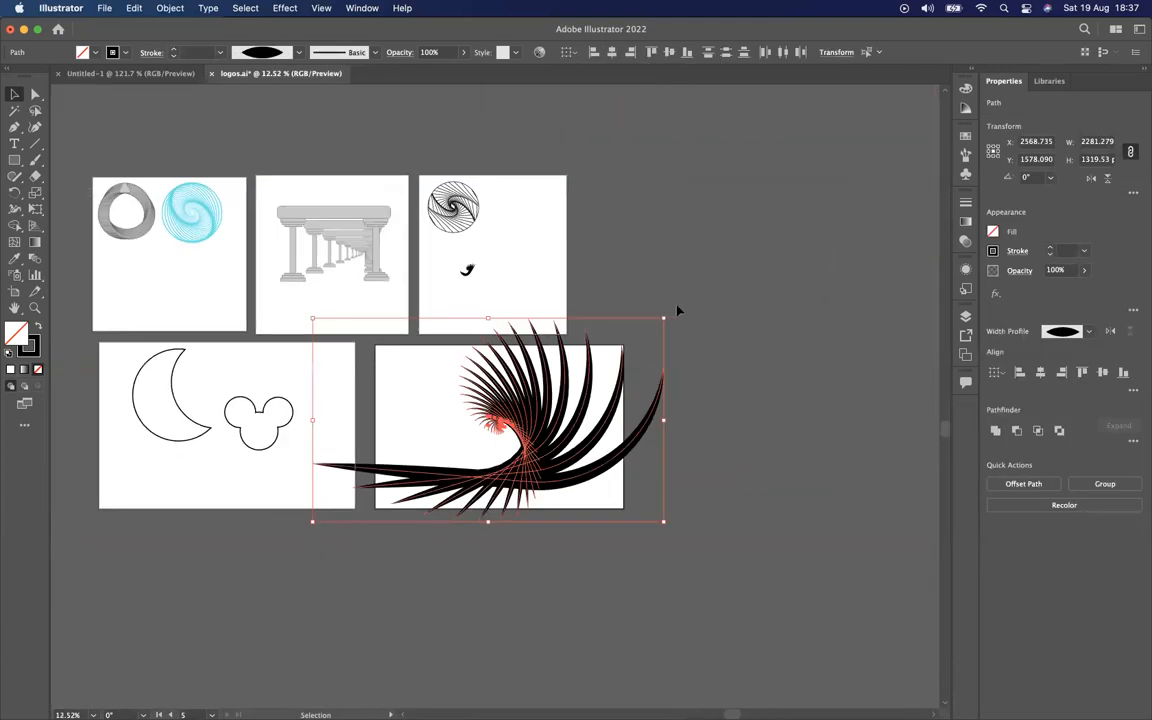
drag(663, 318, 515, 424)
click(599, 388)
scroll(490, 391, up, 4)
scroll(490, 396, up, 8)
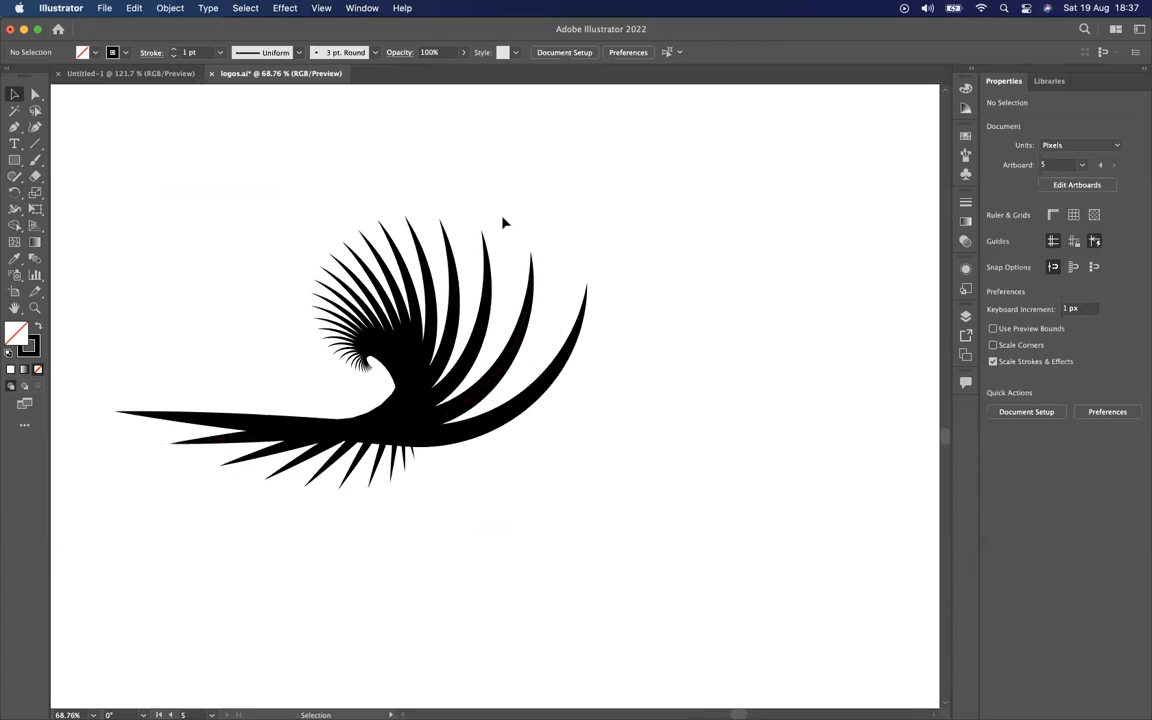
drag(215, 208, 640, 478)
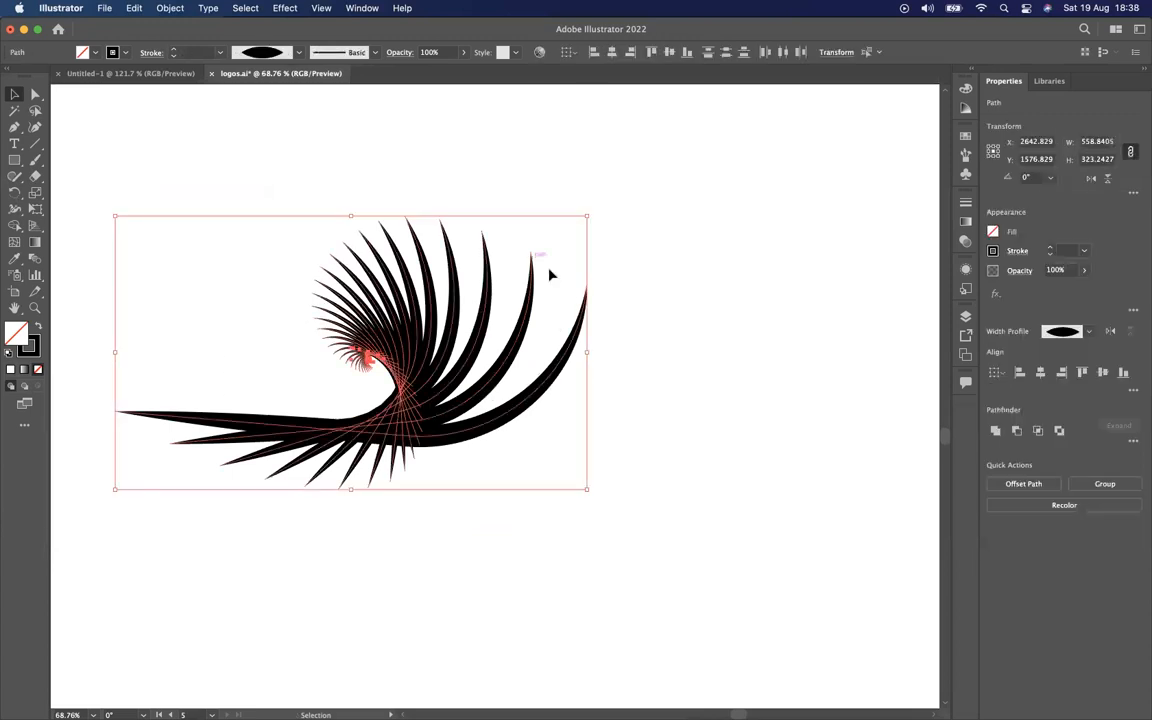
click(650, 265)
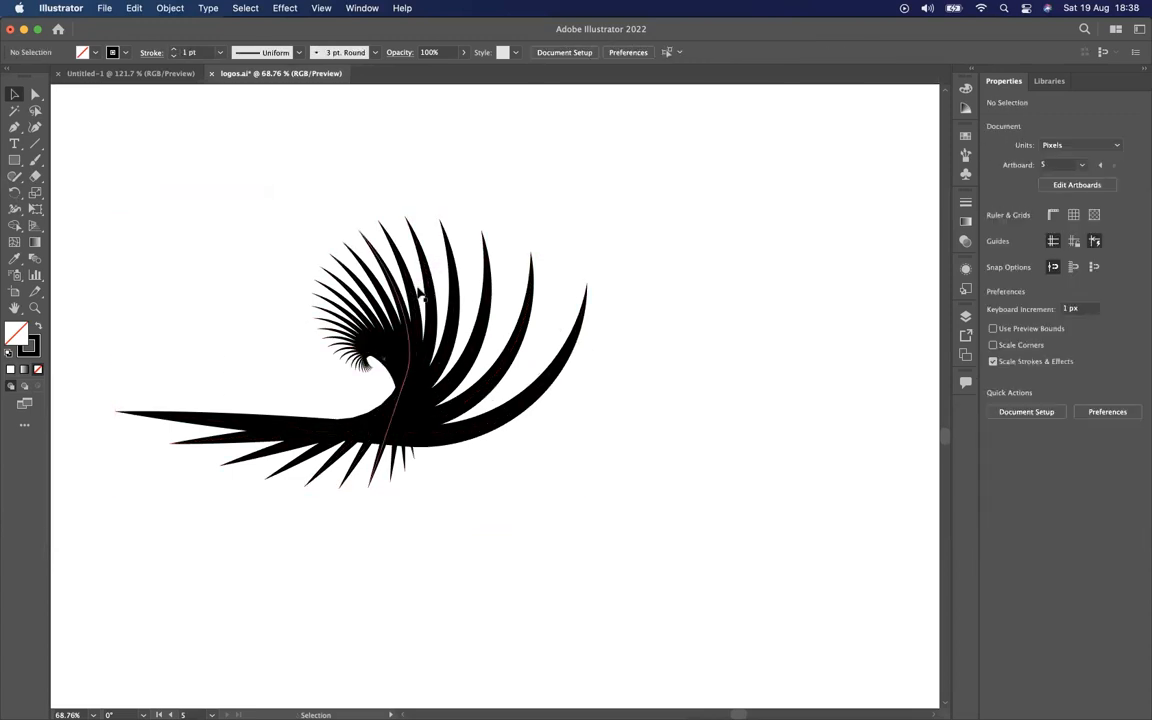
drag(270, 203, 615, 447)
click(643, 422)
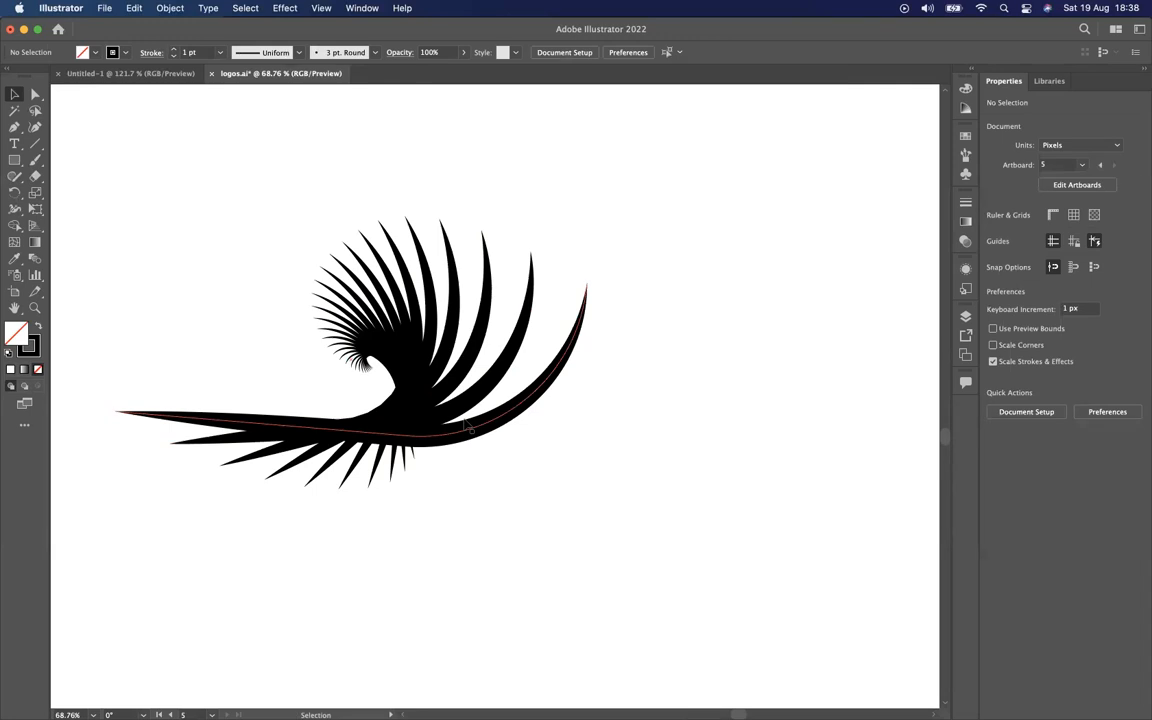
drag(182, 180, 597, 522)
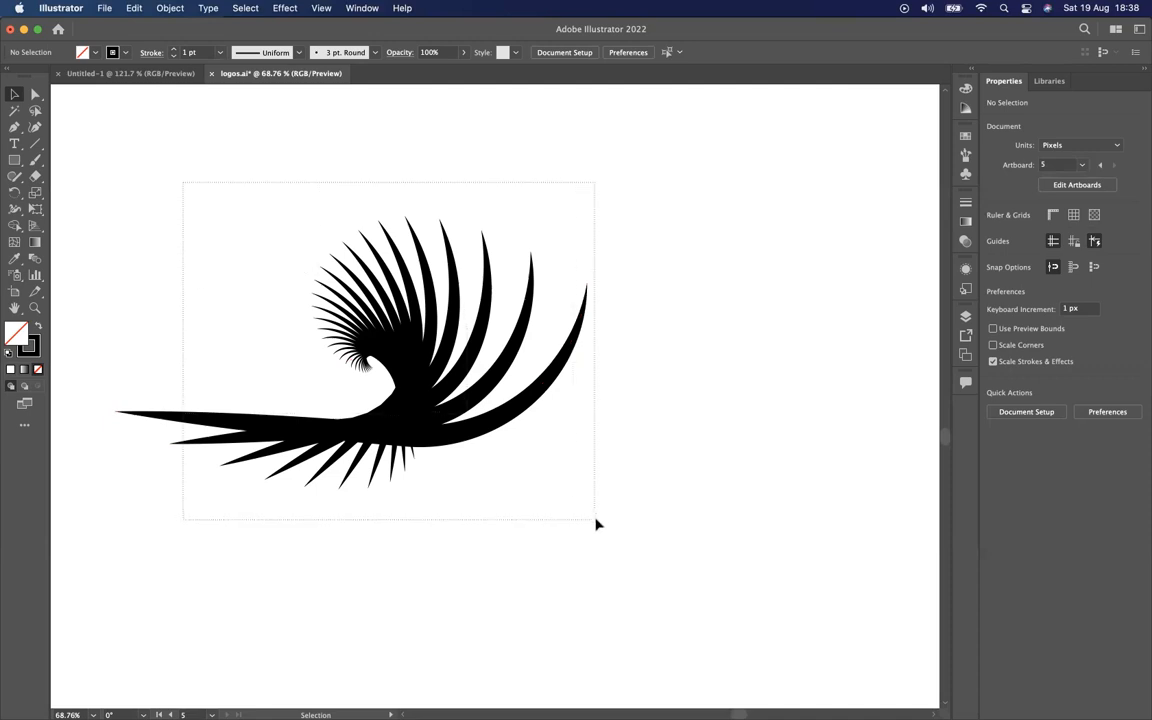
click(283, 268)
Enlarge the feather-like shape on artboard 5 until it spans most of the artboard's width, centre it there and deselect it
drag(290, 257, 617, 532)
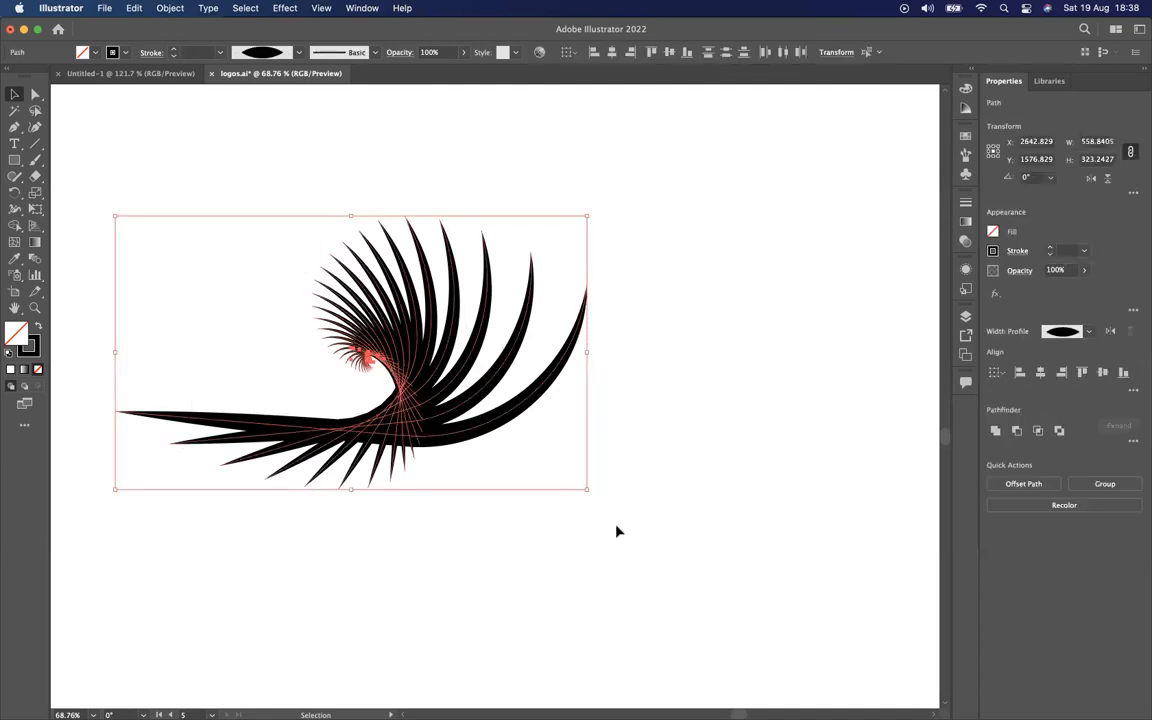
key(super+alt+0)
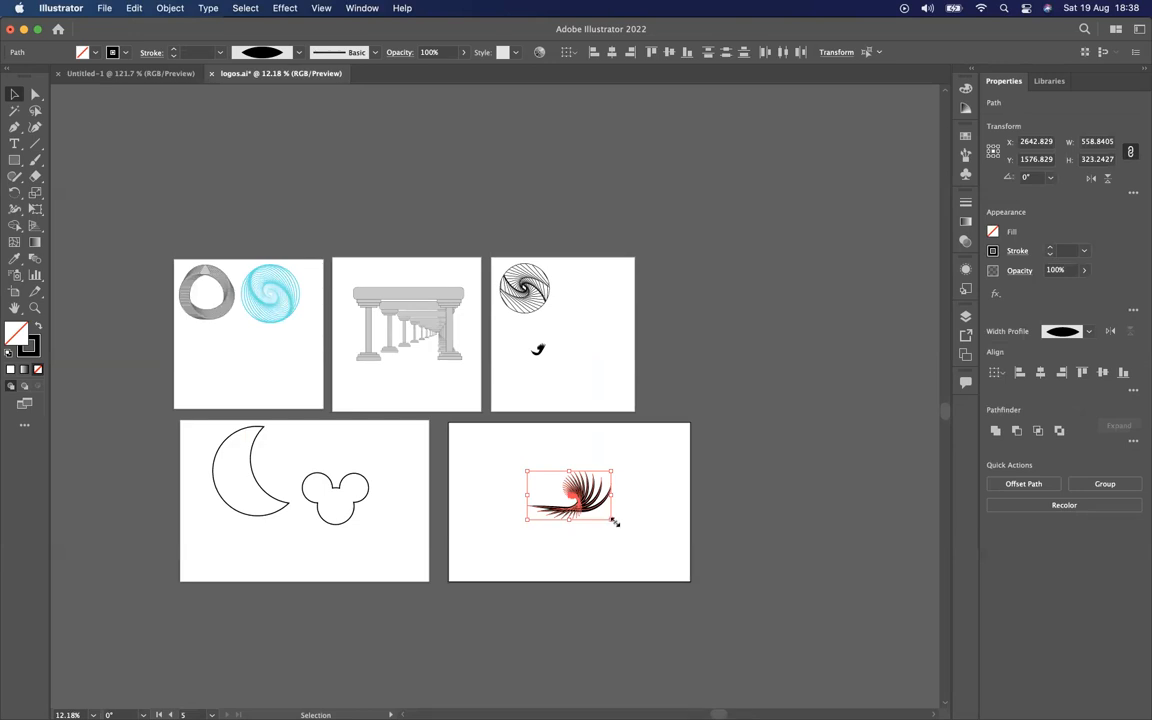
drag(614, 521, 768, 609)
drag(640, 536, 602, 500)
drag(687, 425, 655, 452)
drag(585, 535, 598, 526)
click(853, 507)
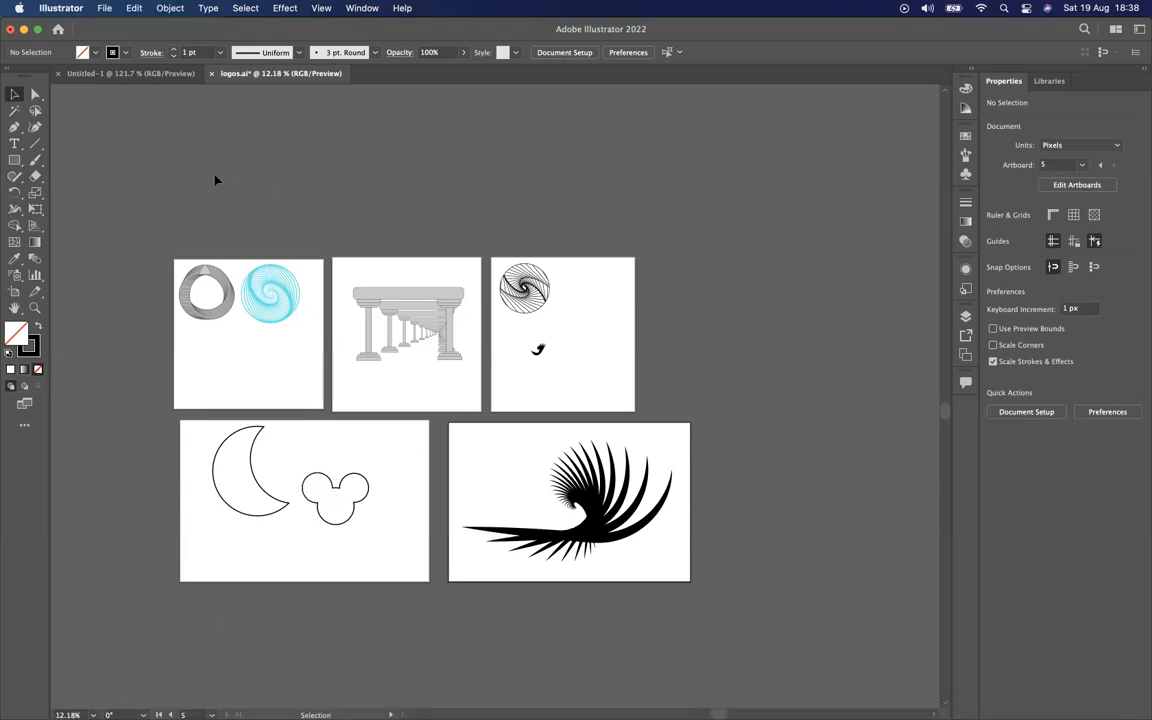
drag(158, 194, 617, 404)
click(652, 335)
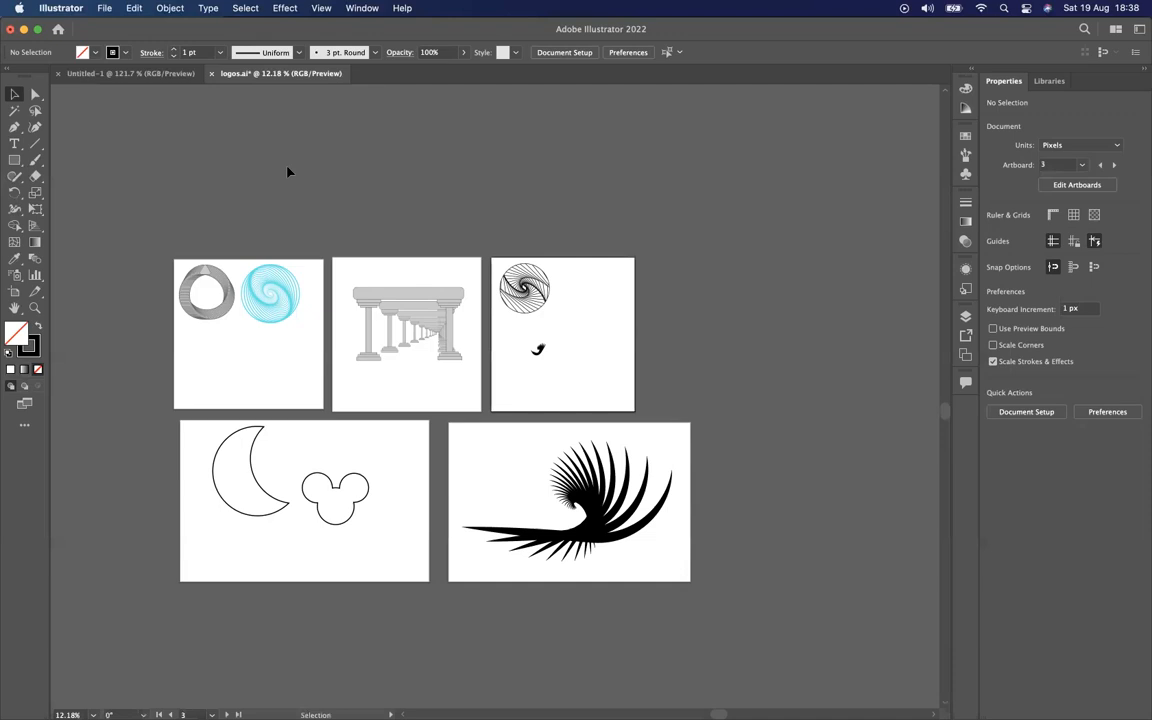
Close the logos.ai document without saving its changes, and close the Untitled-1 document as well
click(211, 73)
click(509, 402)
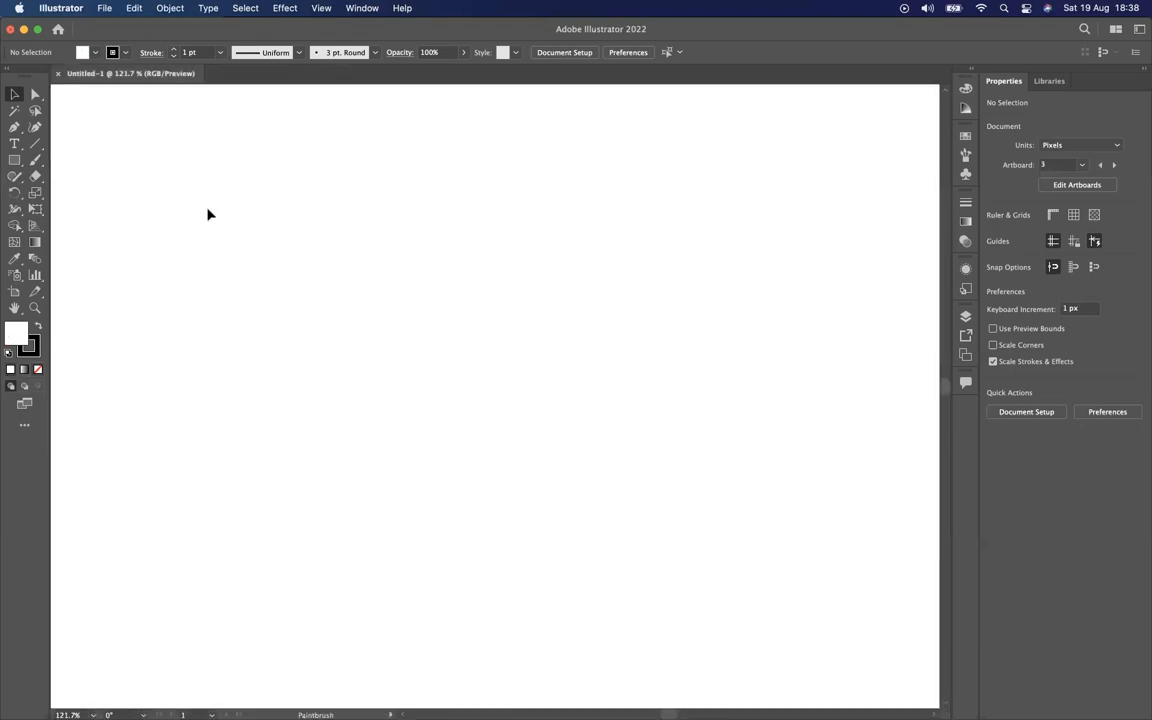
click(57, 73)
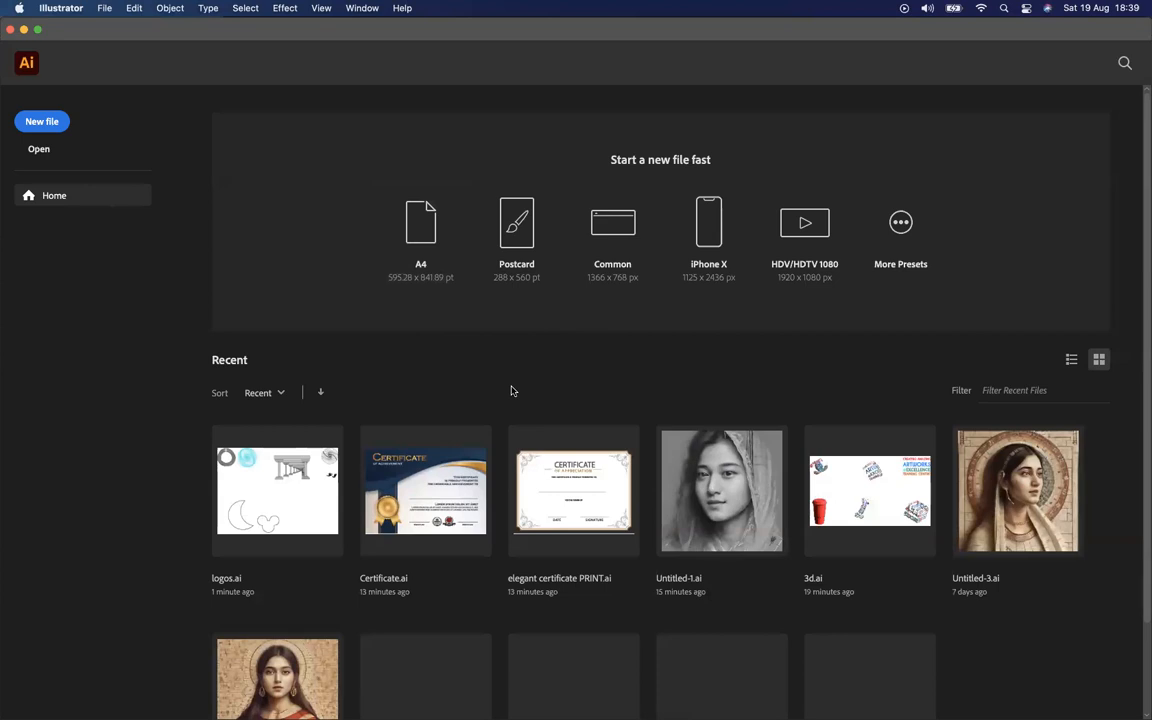
Try sorting the home screen's recent files by name, size and kind, and return to sorting by Recent
scroll(585, 333, down, 2)
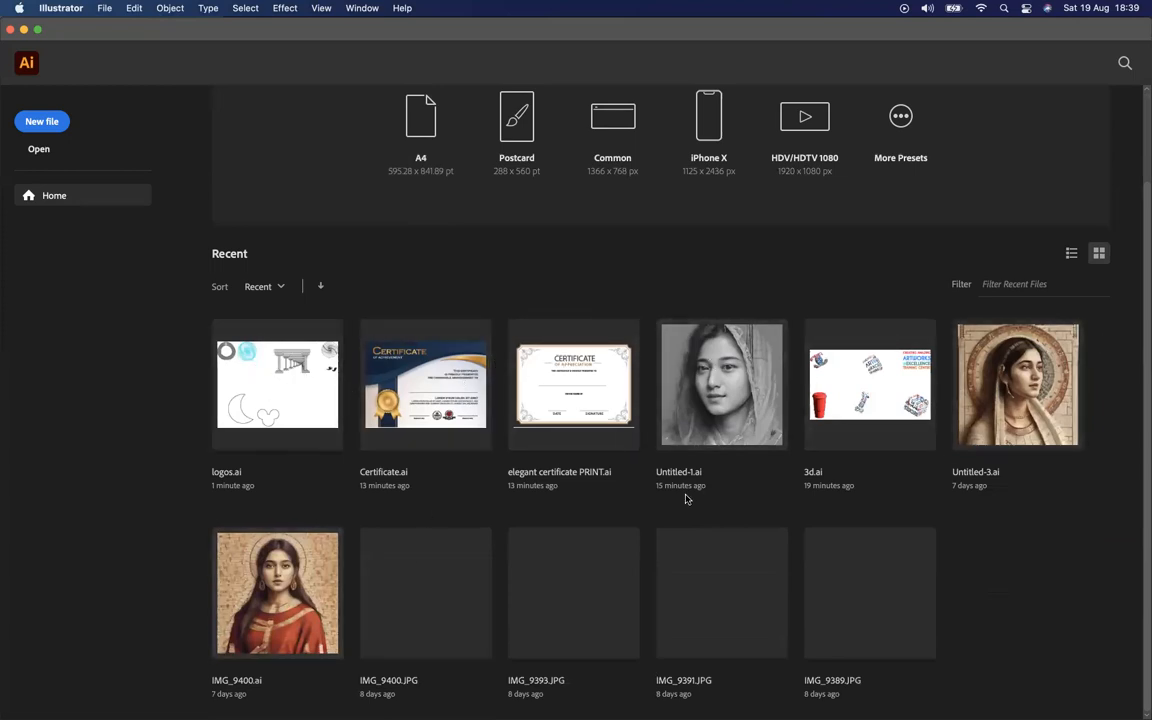
click(278, 287)
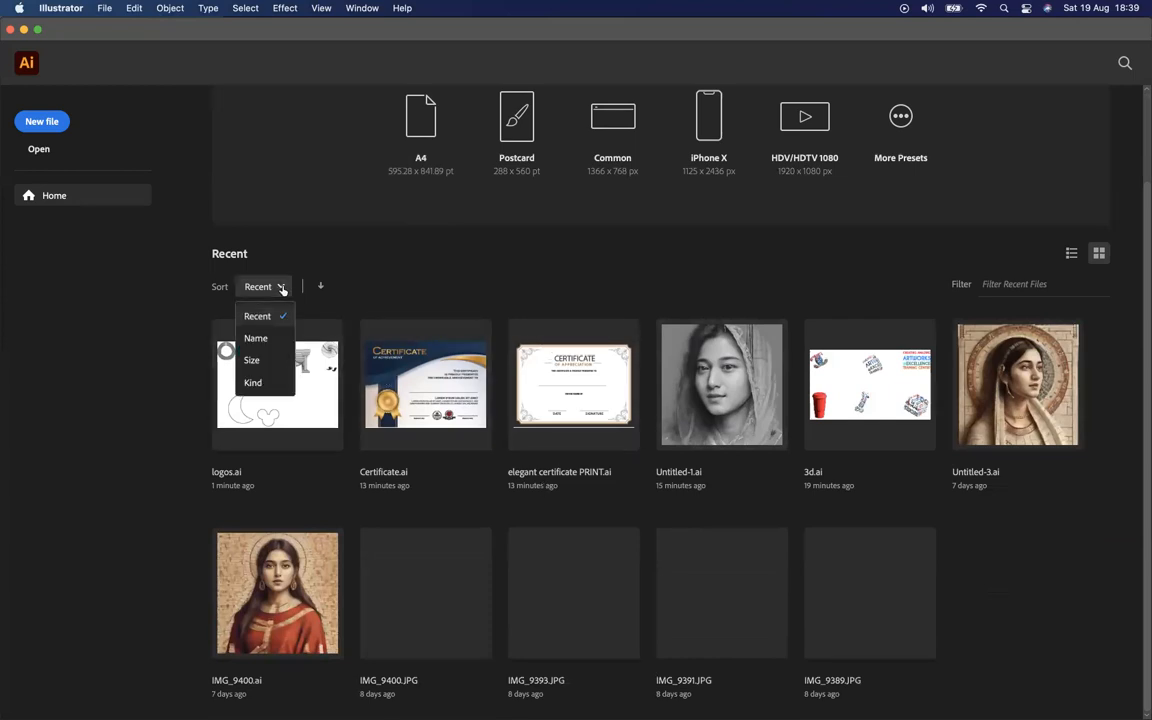
click(273, 340)
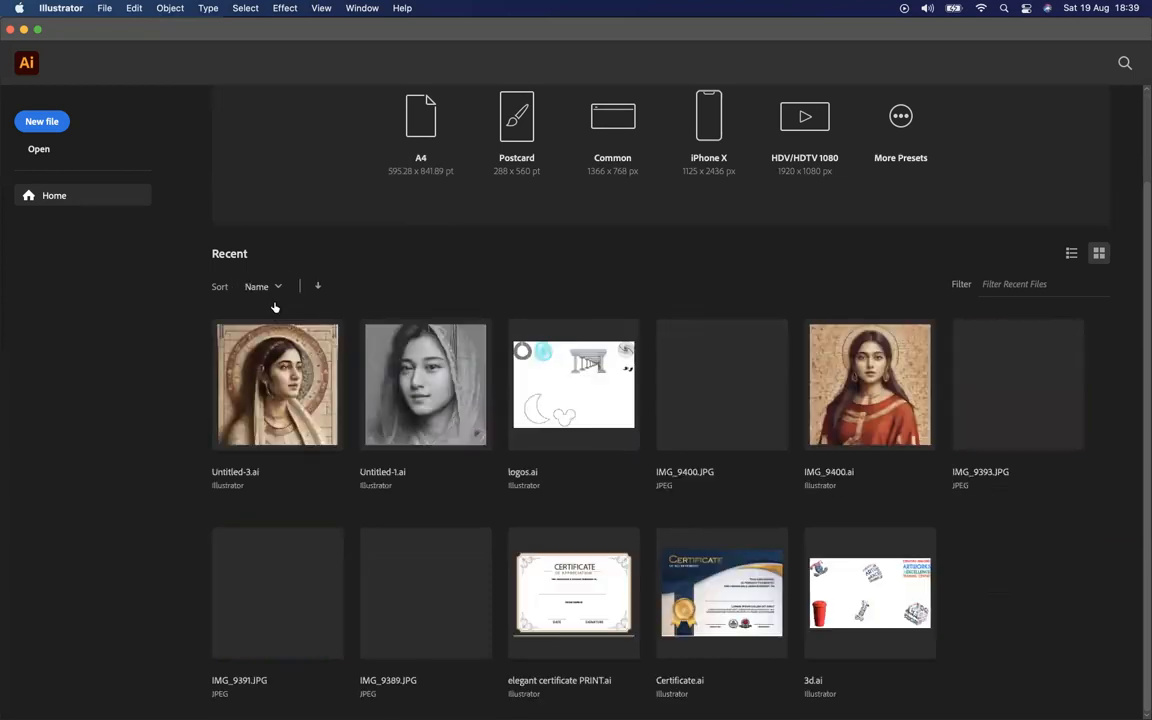
click(270, 287)
click(275, 361)
click(268, 287)
click(272, 381)
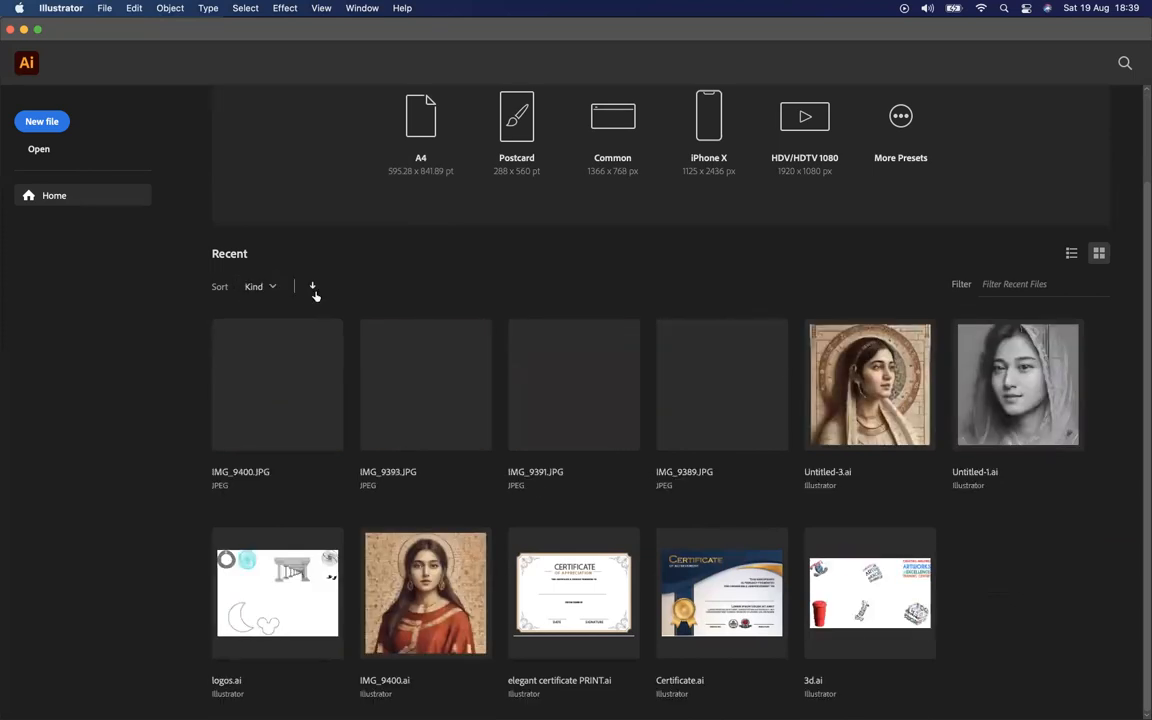
click(266, 287)
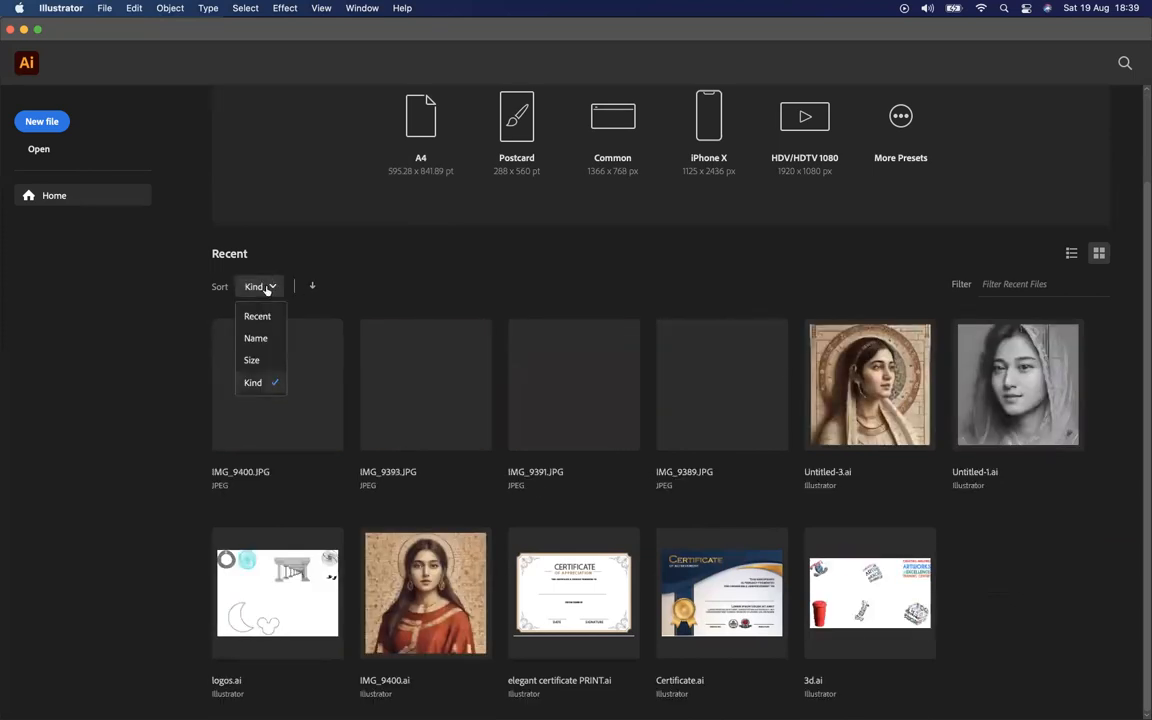
click(262, 316)
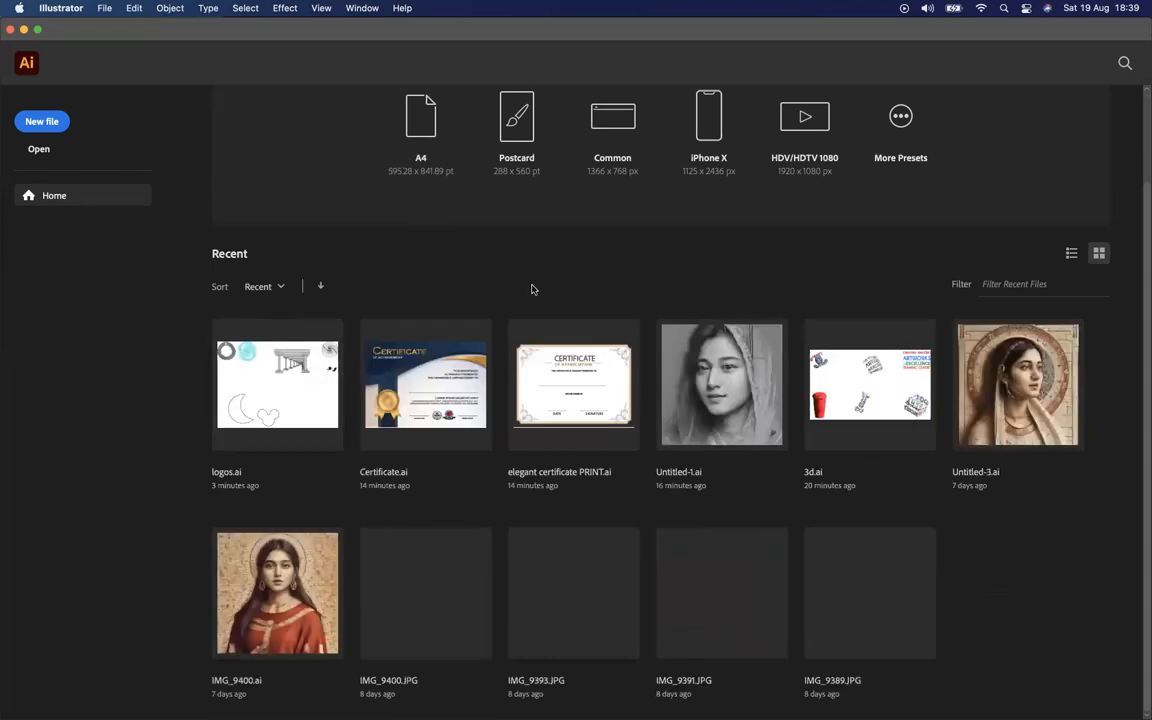
scroll(351, 377, up, 2)
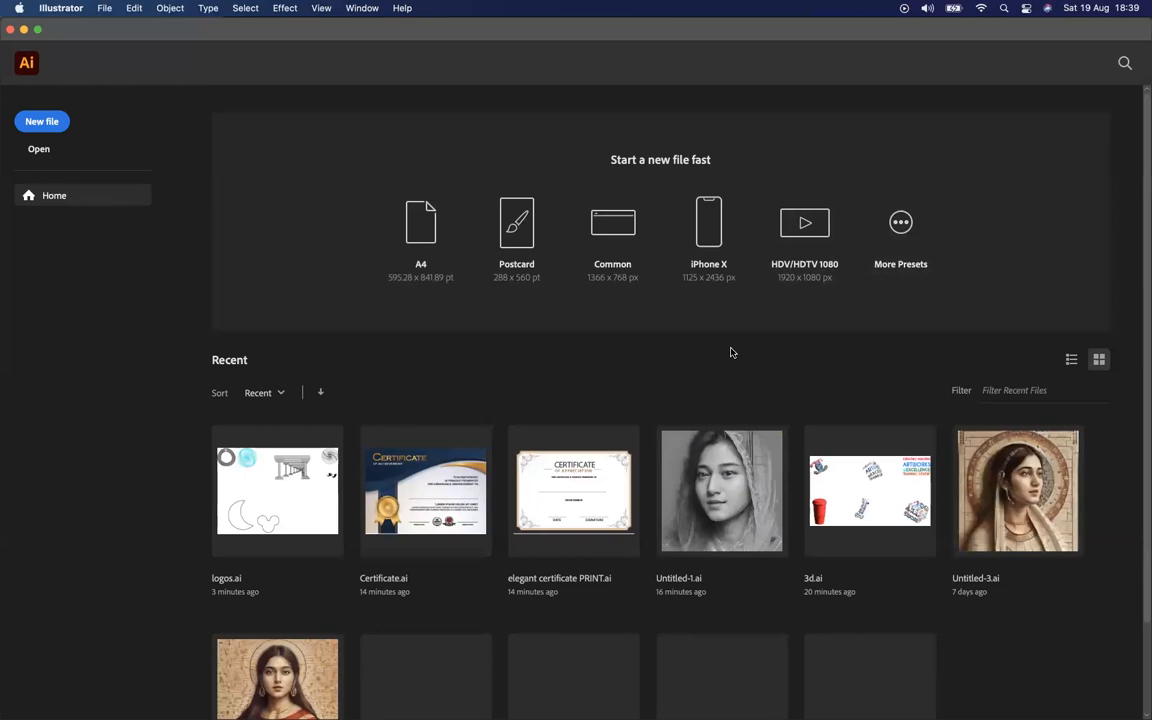
Switch to Word and add the line "ESC key on keyboard" below the vector definition
key(ctrl+Left)
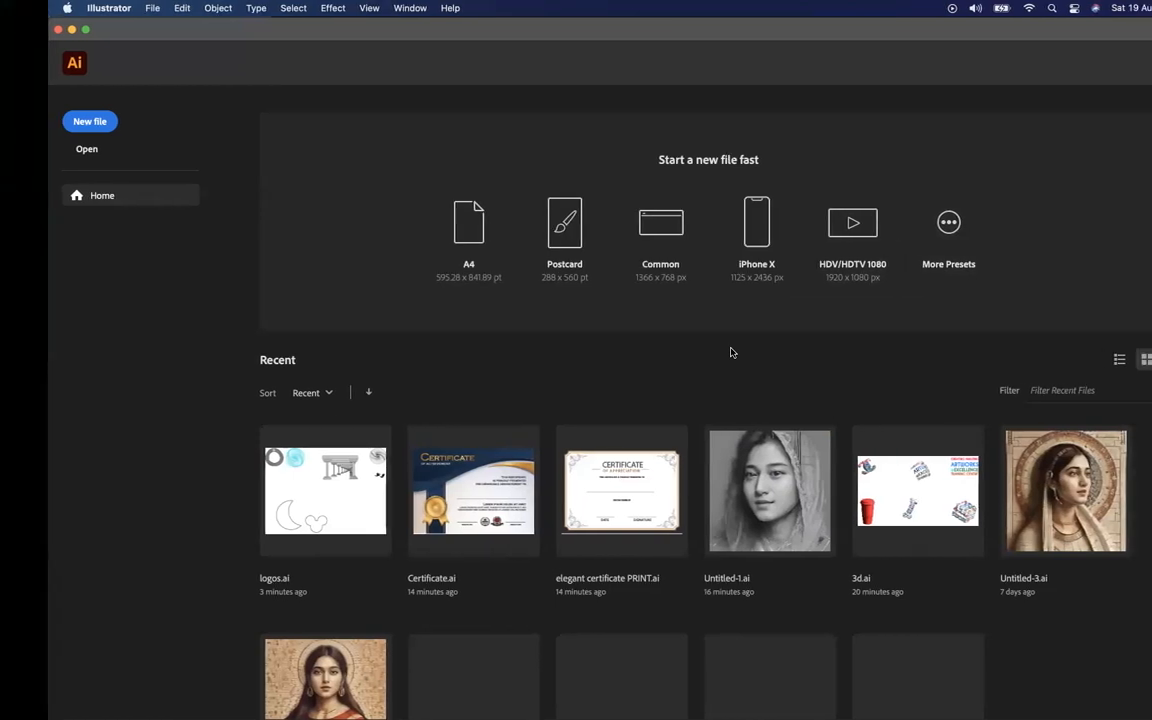
key(Return)
text(EXC)
key(BackSpace)
key(BackSpace)
text(S)
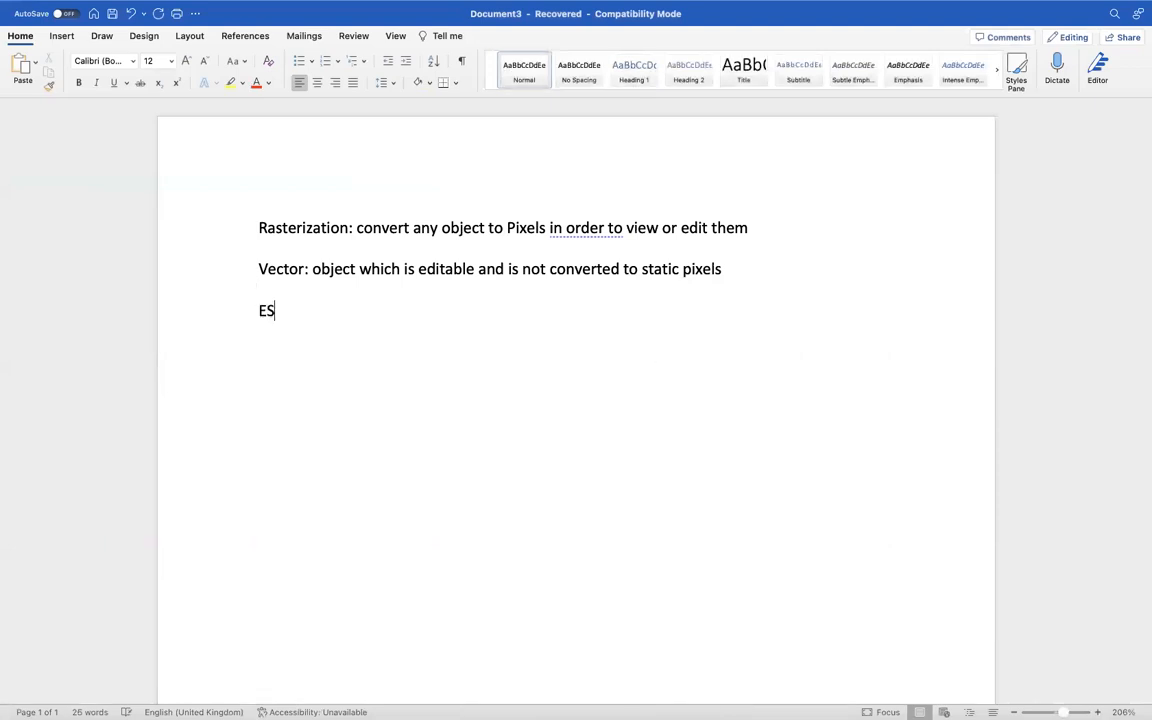
text(C key on keyboard)
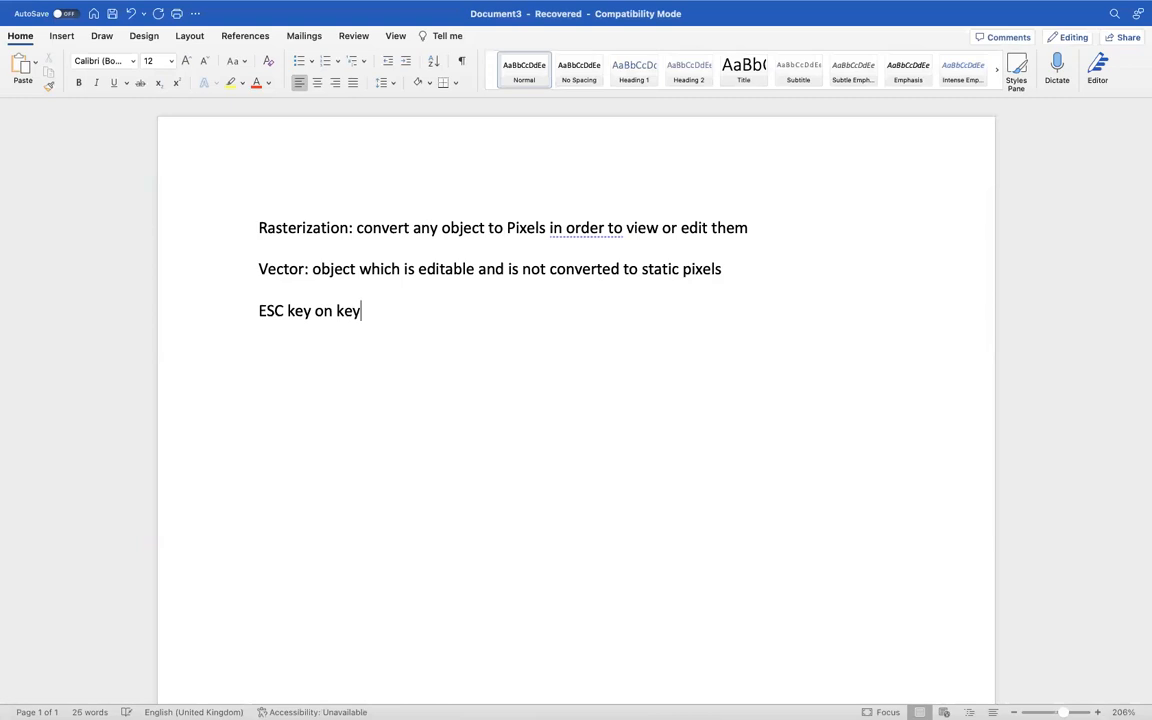
key(Return)
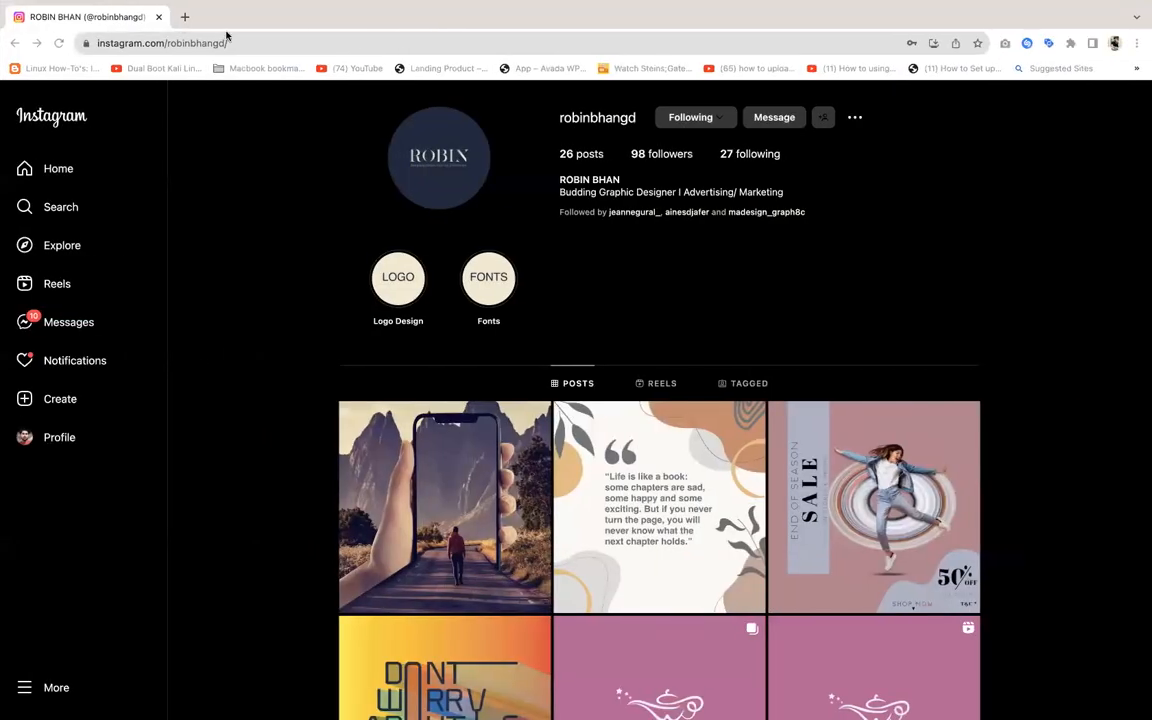
Switch to Chrome, search Google Images for "keyboard image" in a new tab, and preview the white keyboard photo from Unsplash
click(185, 16)
text(k)
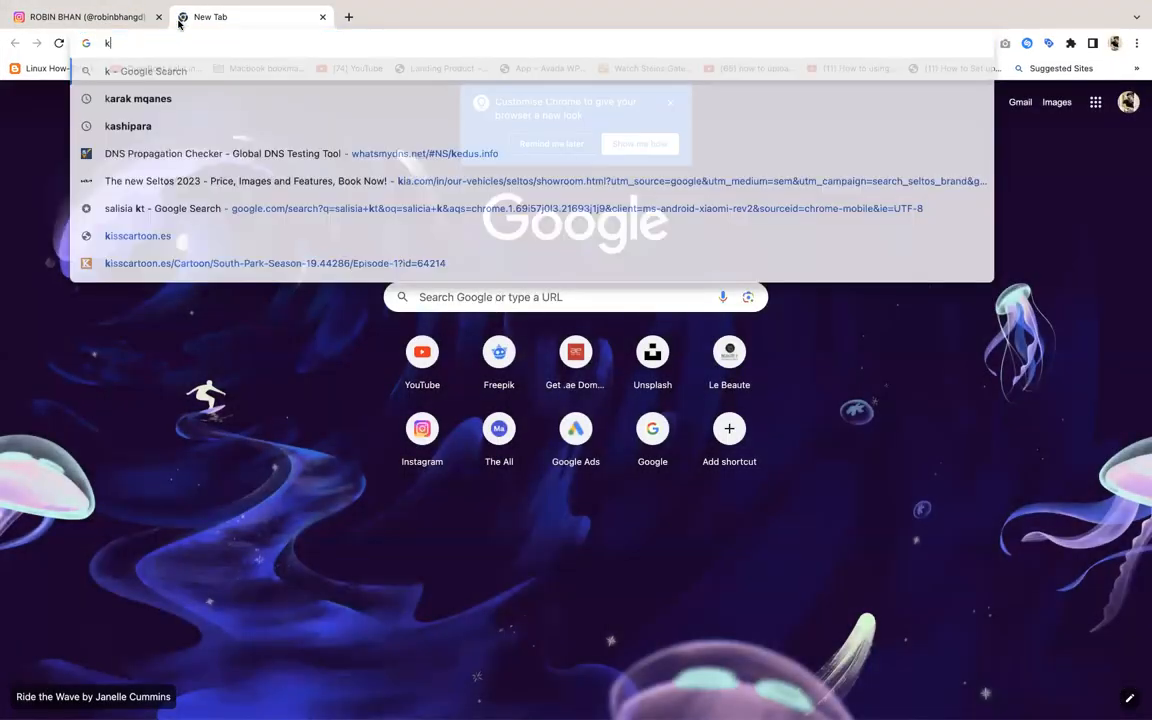
text(eyboard image)
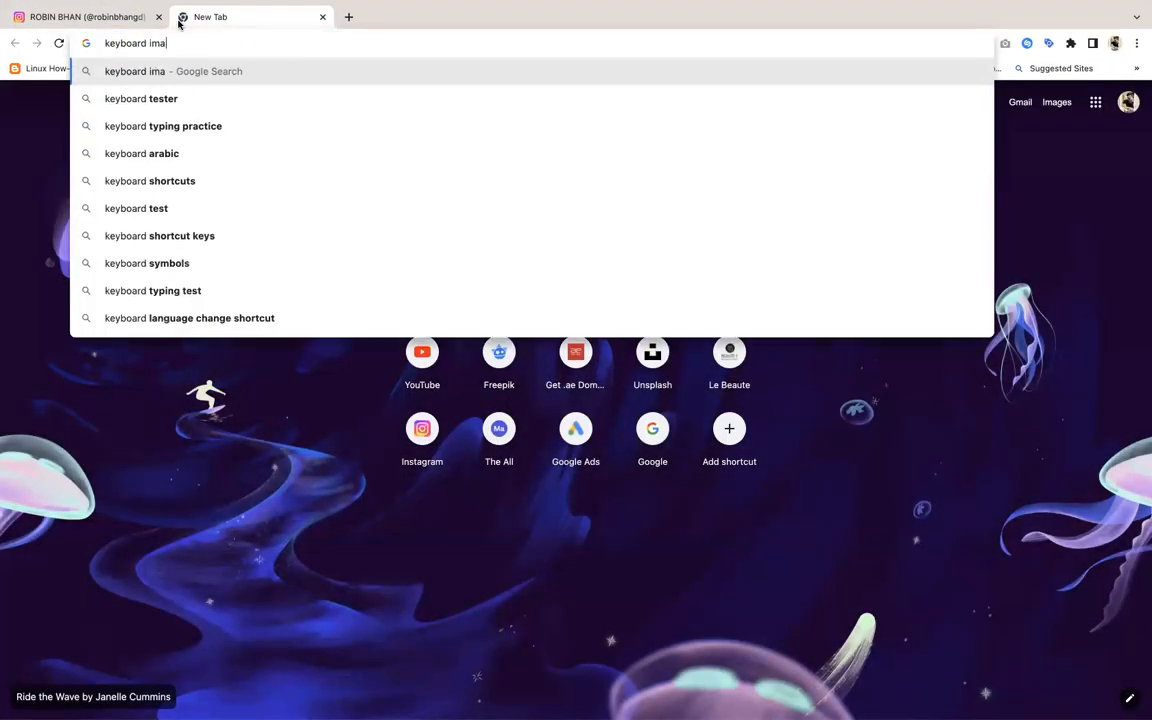
key(Return)
click(169, 155)
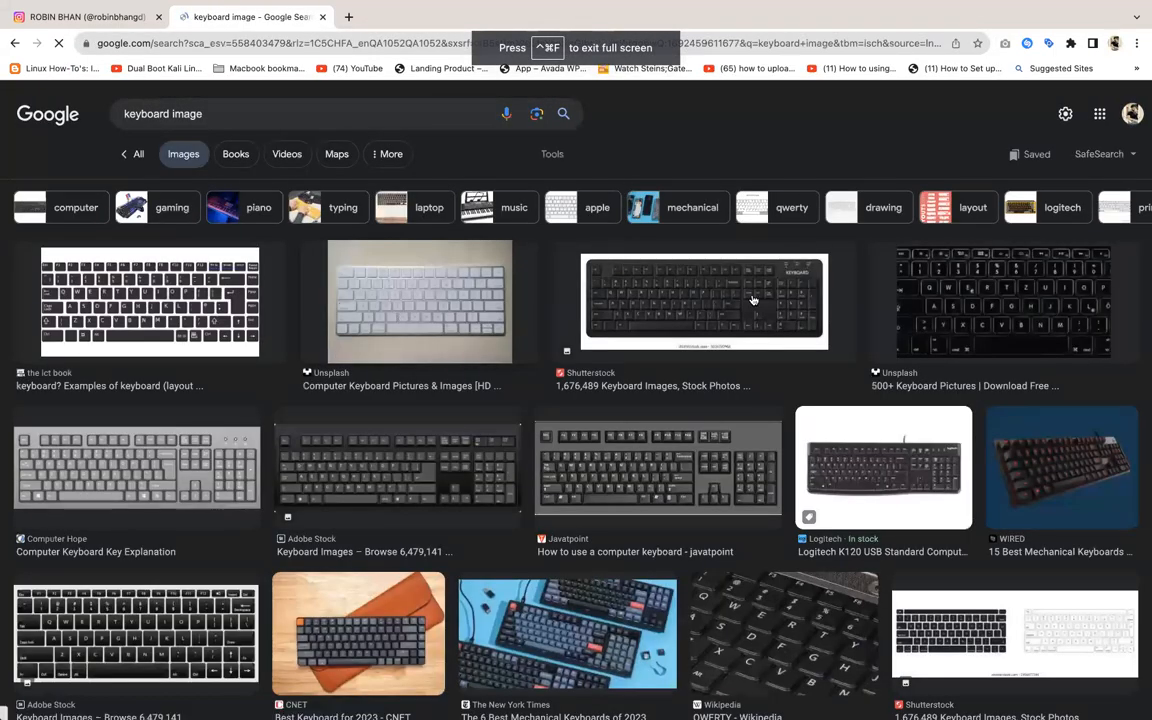
click(512, 310)
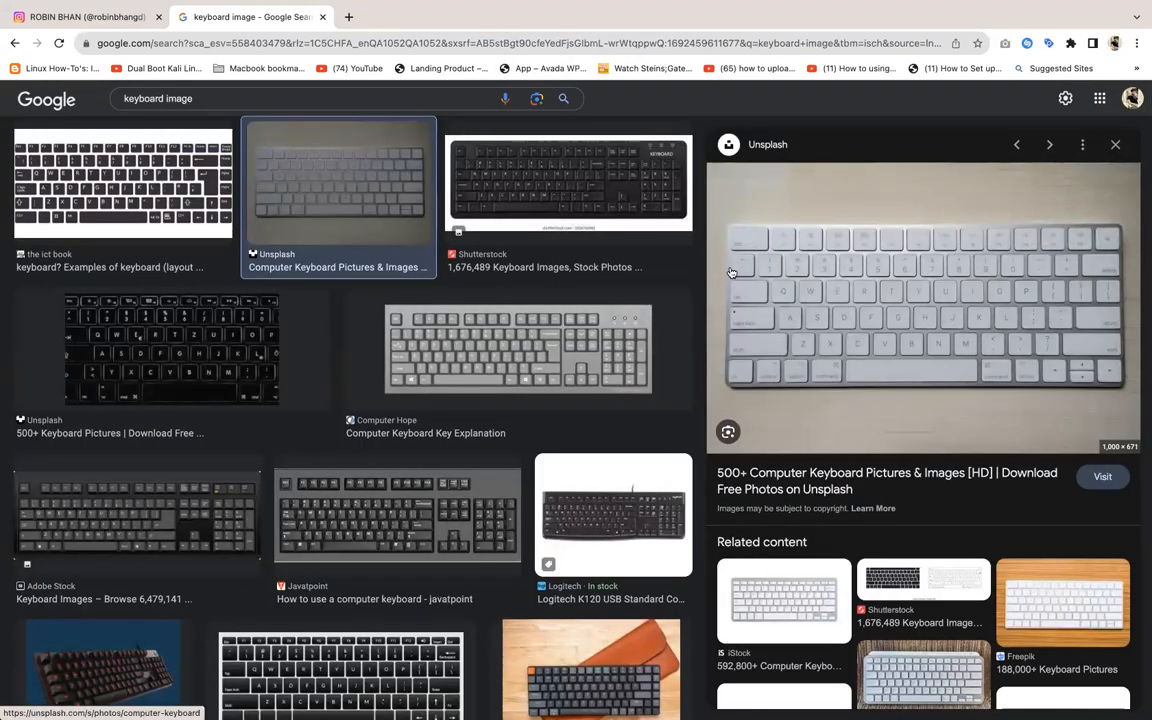
Switch back to Illustrator and leave the home screen for the empty workspace
key(ctrl+Left)
key(ctrl+Right)
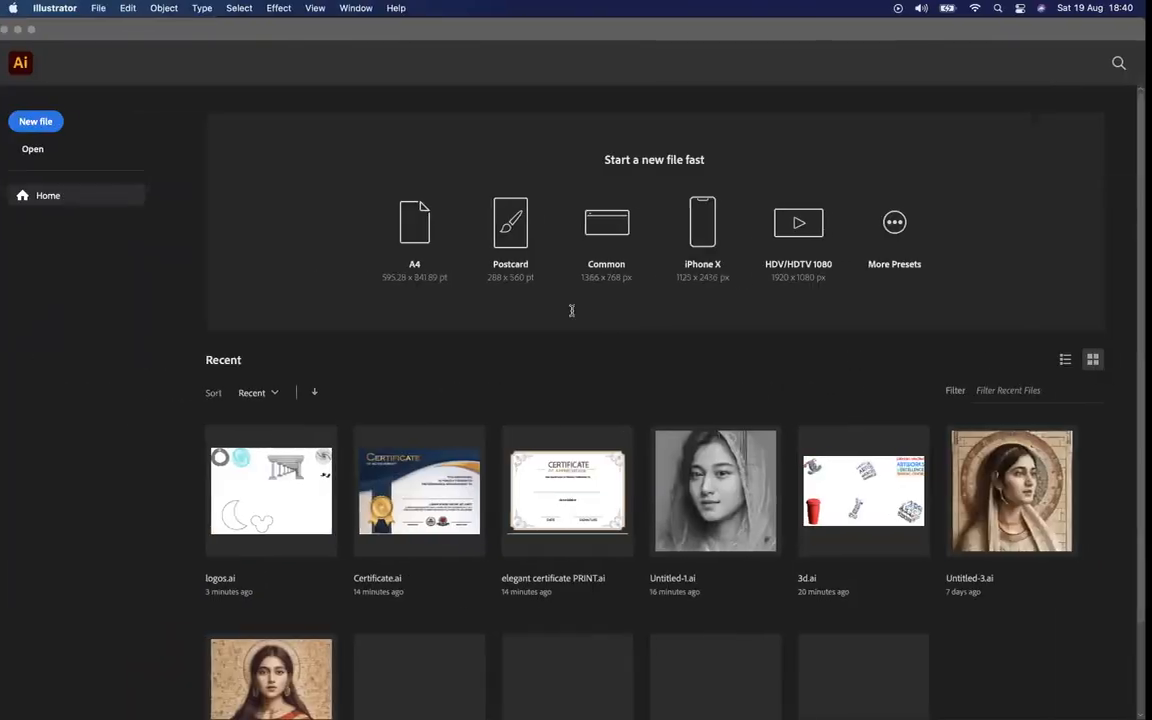
key(super+n)
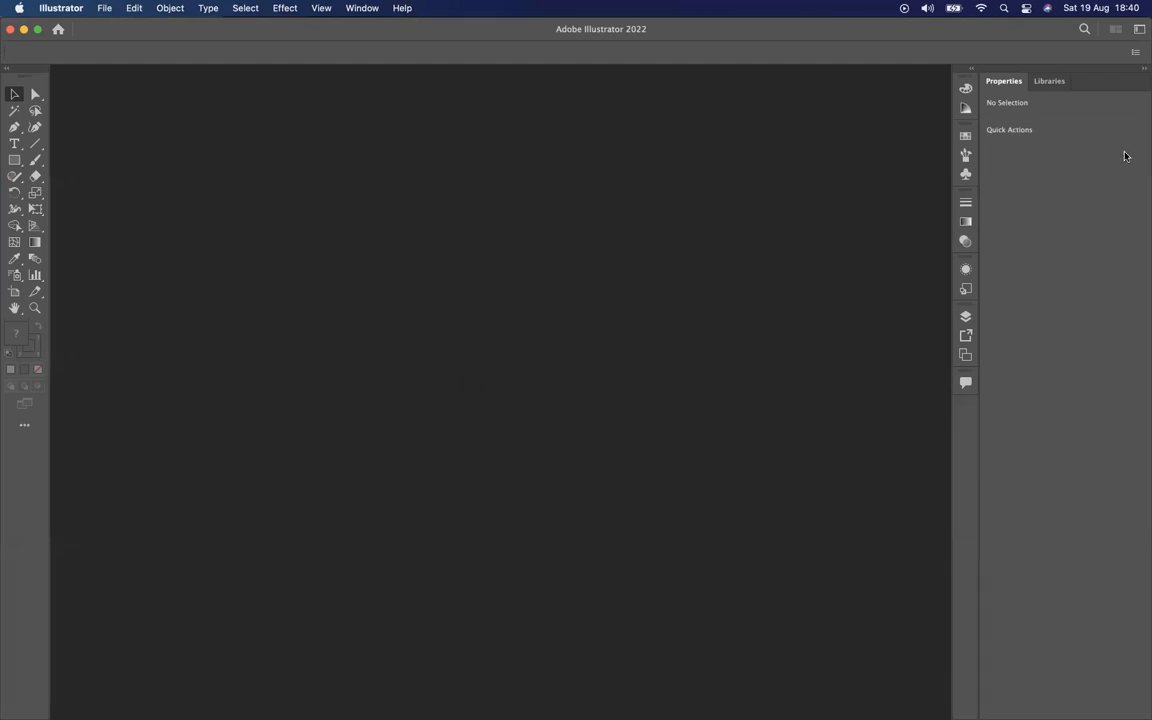
Choose the Essentials Classic workspace and reset it to its default layout
click(1140, 29)
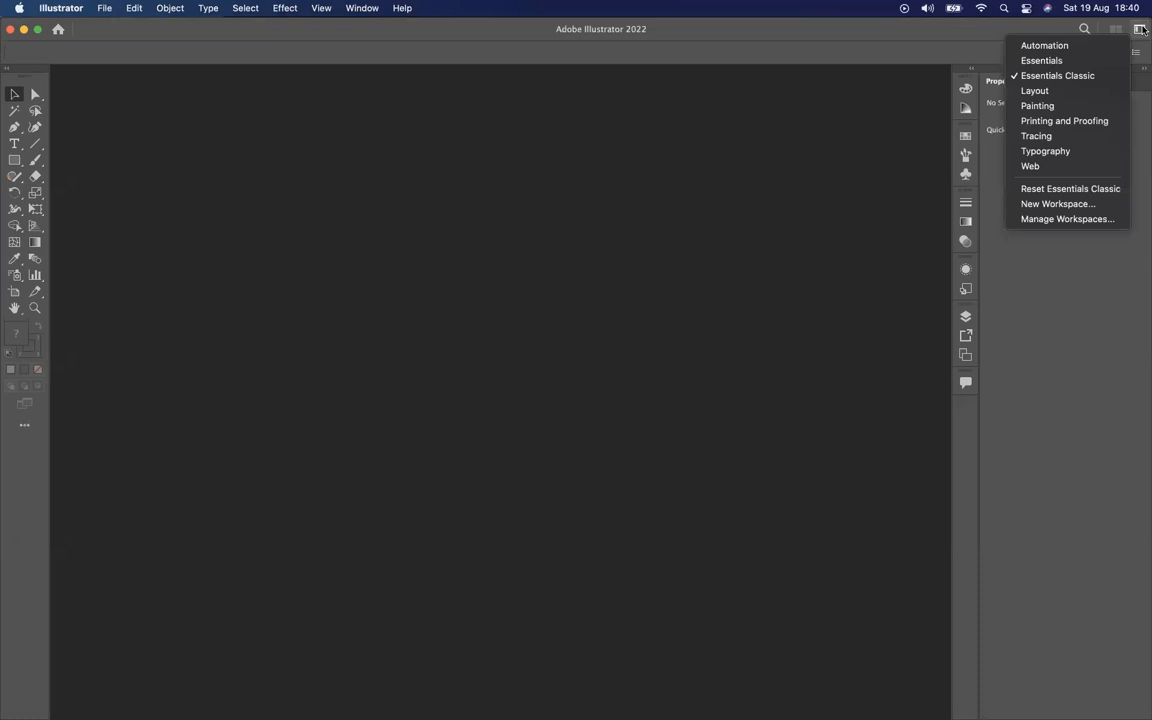
click(1075, 80)
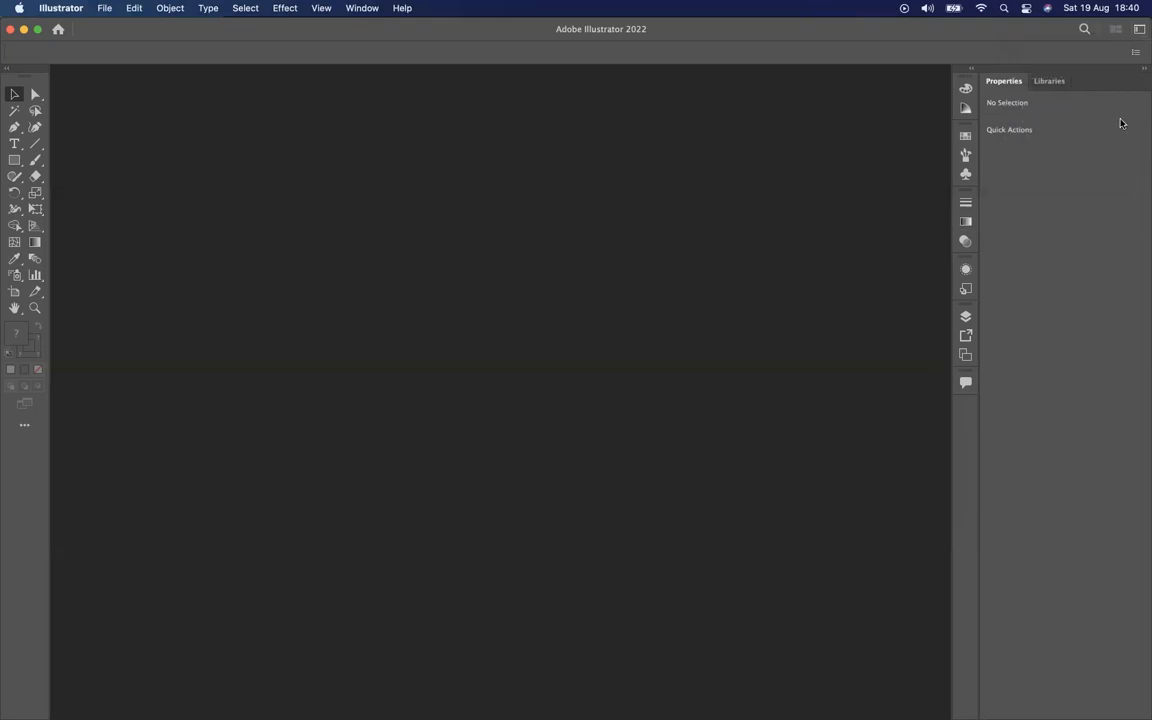
click(1139, 30)
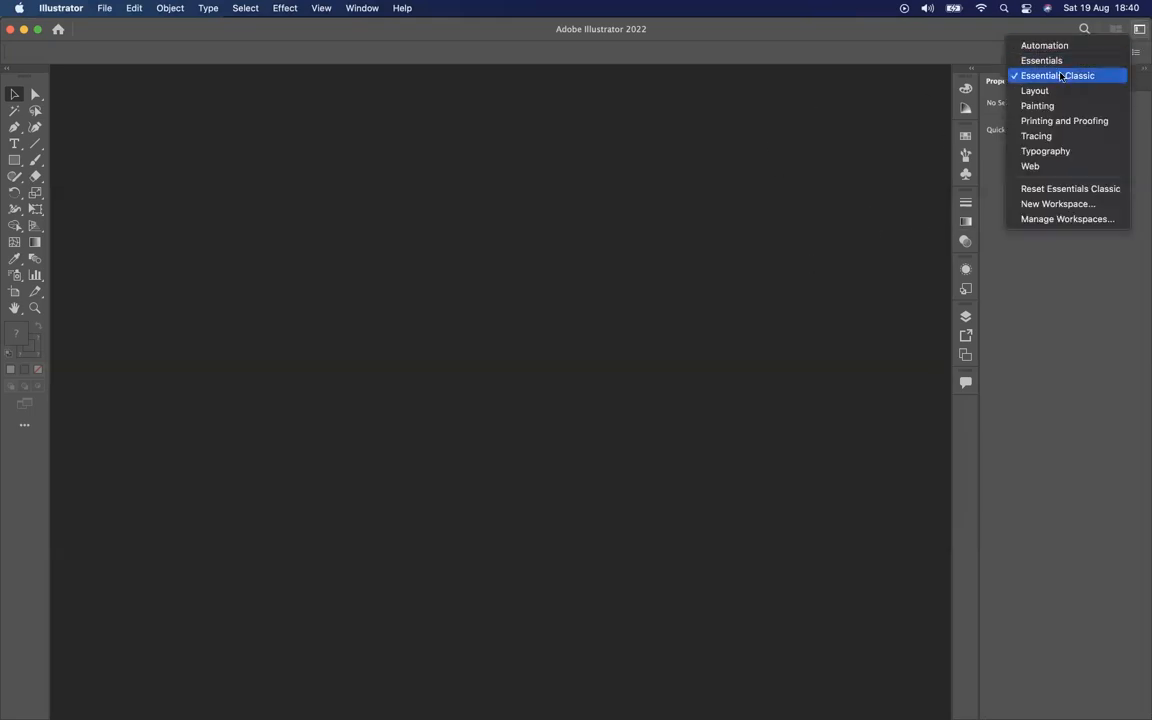
click(1041, 195)
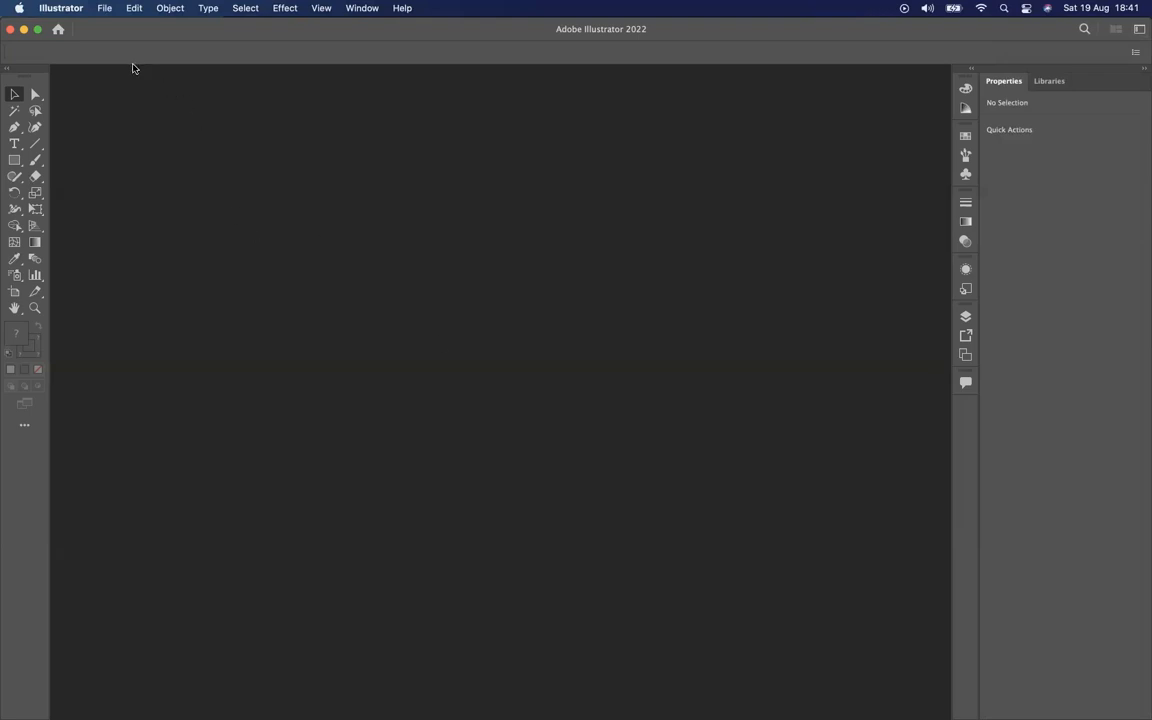
Start a new document from the 1000 x 1000 px custom preset and name it "Excellence"
click(105, 9)
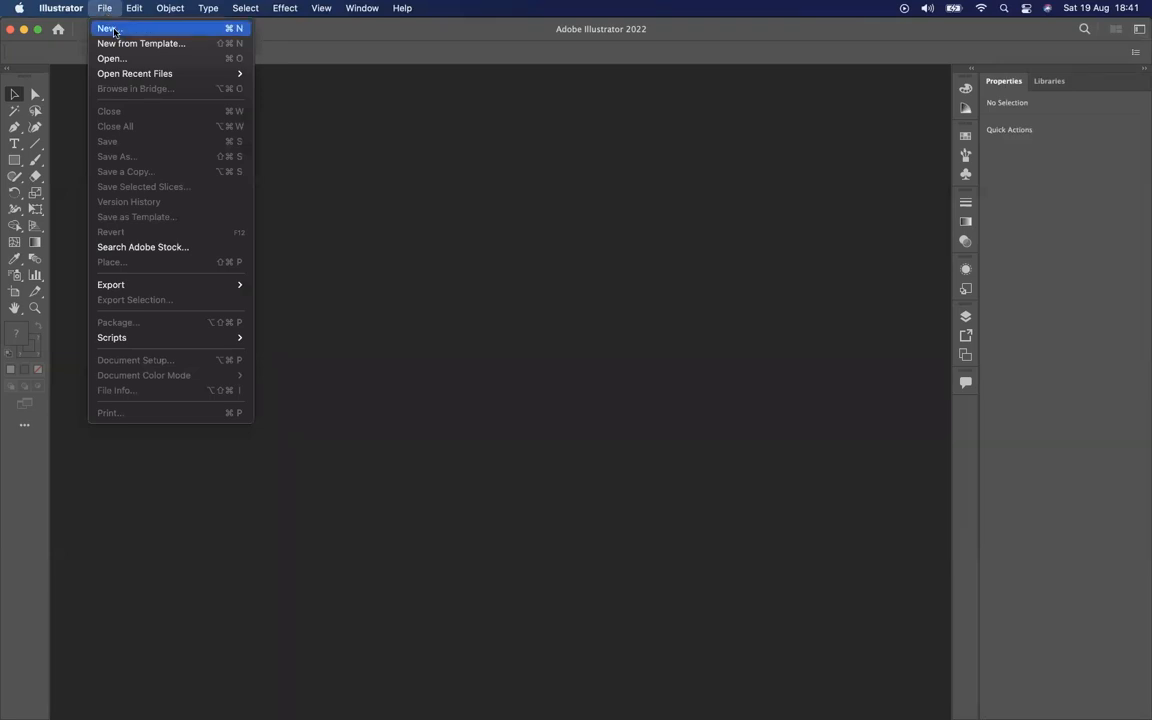
click(114, 32)
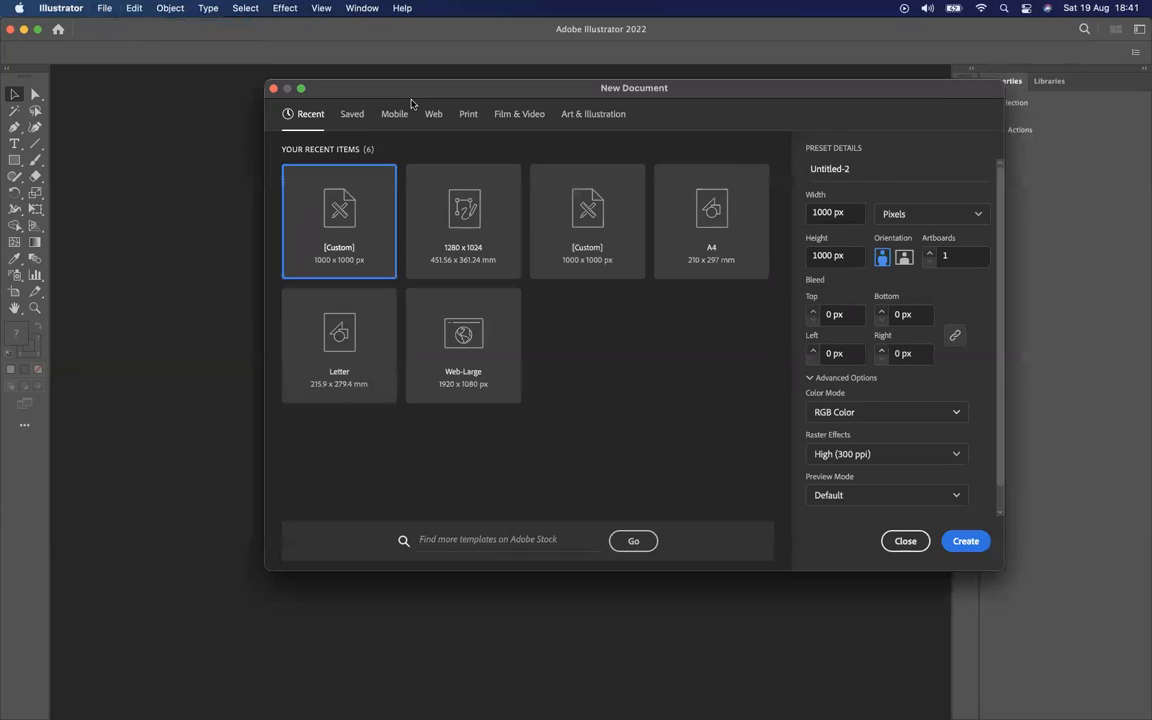
drag(423, 94, 305, 82)
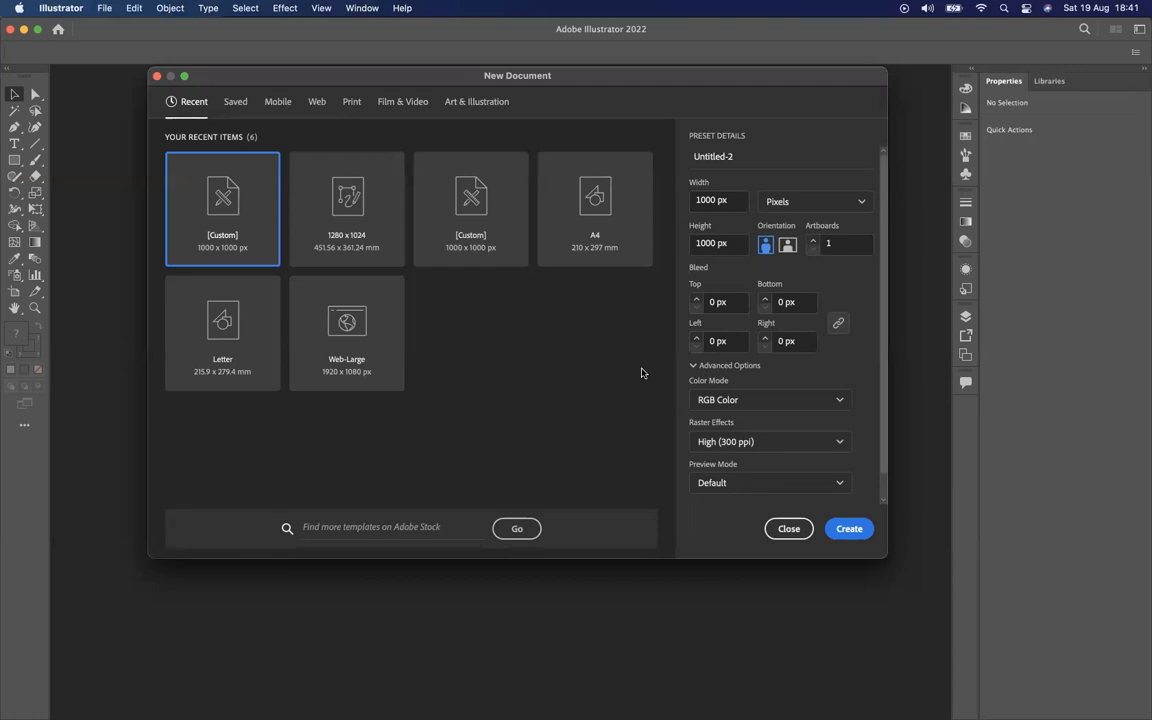
click(700, 155)
text(Exc)
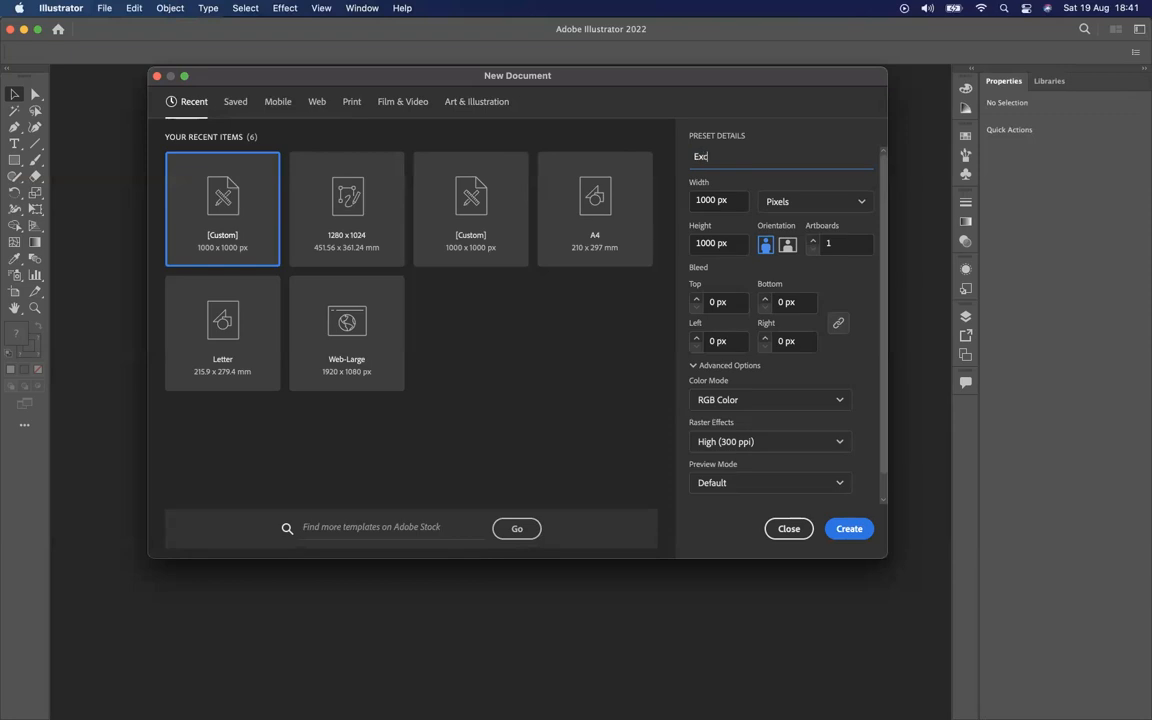
text(ellence)
Review the new document's unit, color mode and raster effects options, keeping Pixels, RGB Color and High (300 ppi)
click(835, 206)
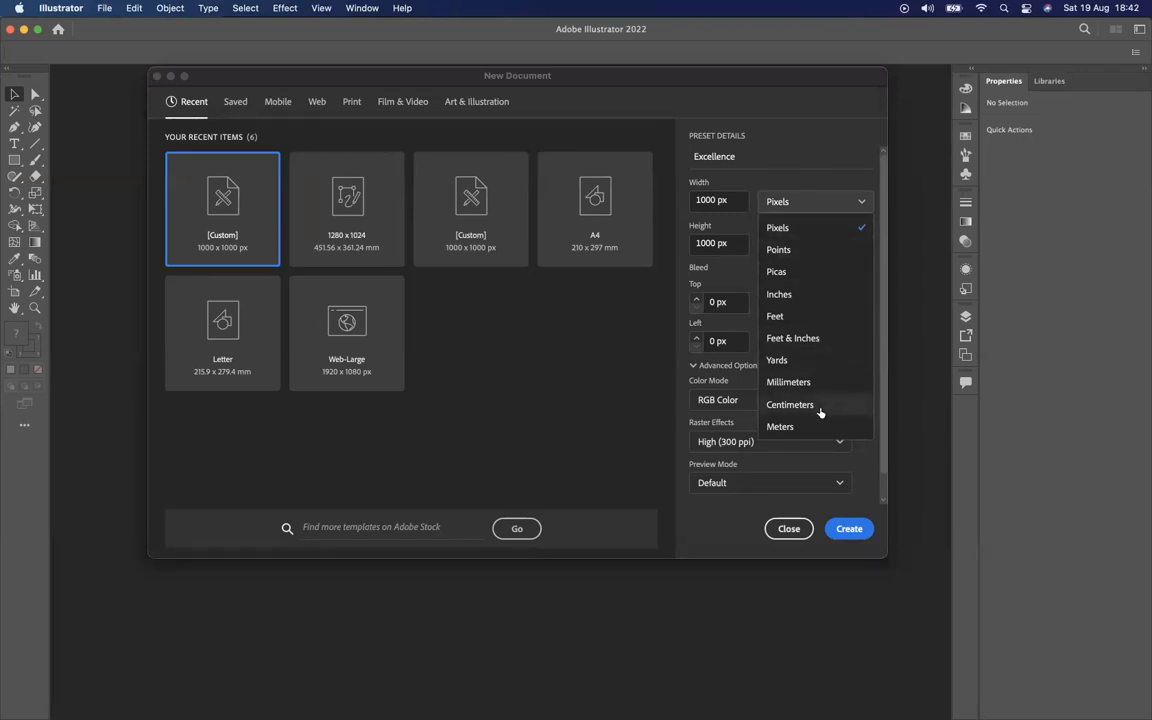
click(810, 229)
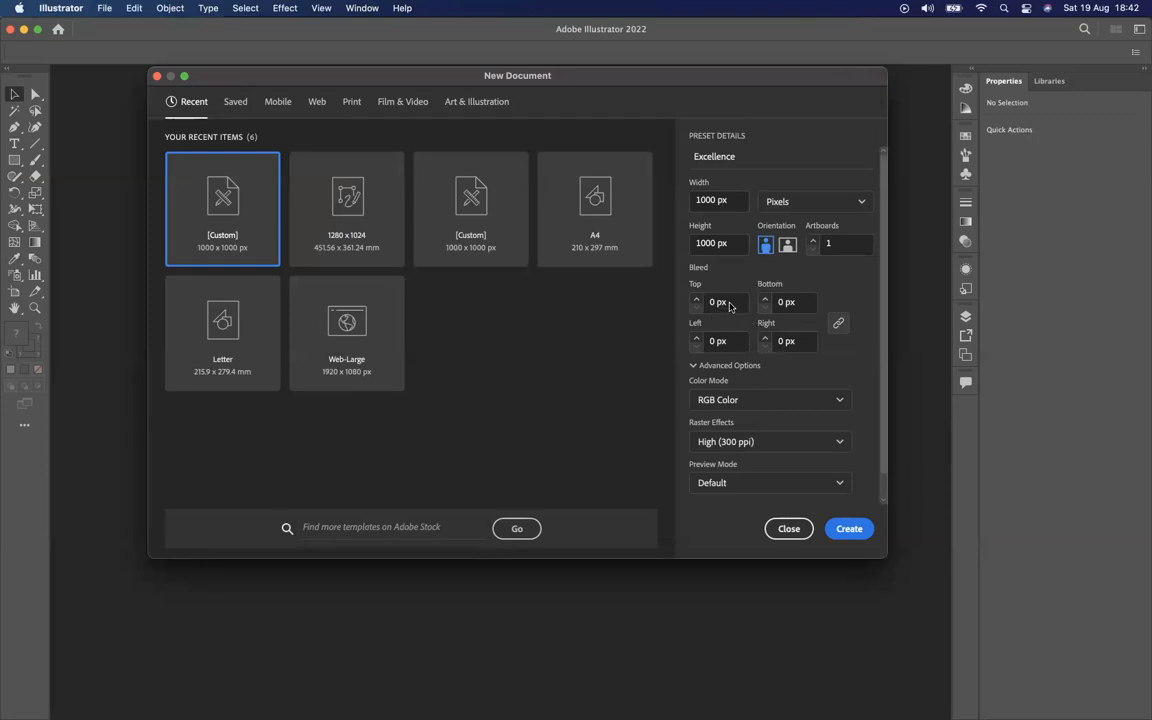
click(777, 405)
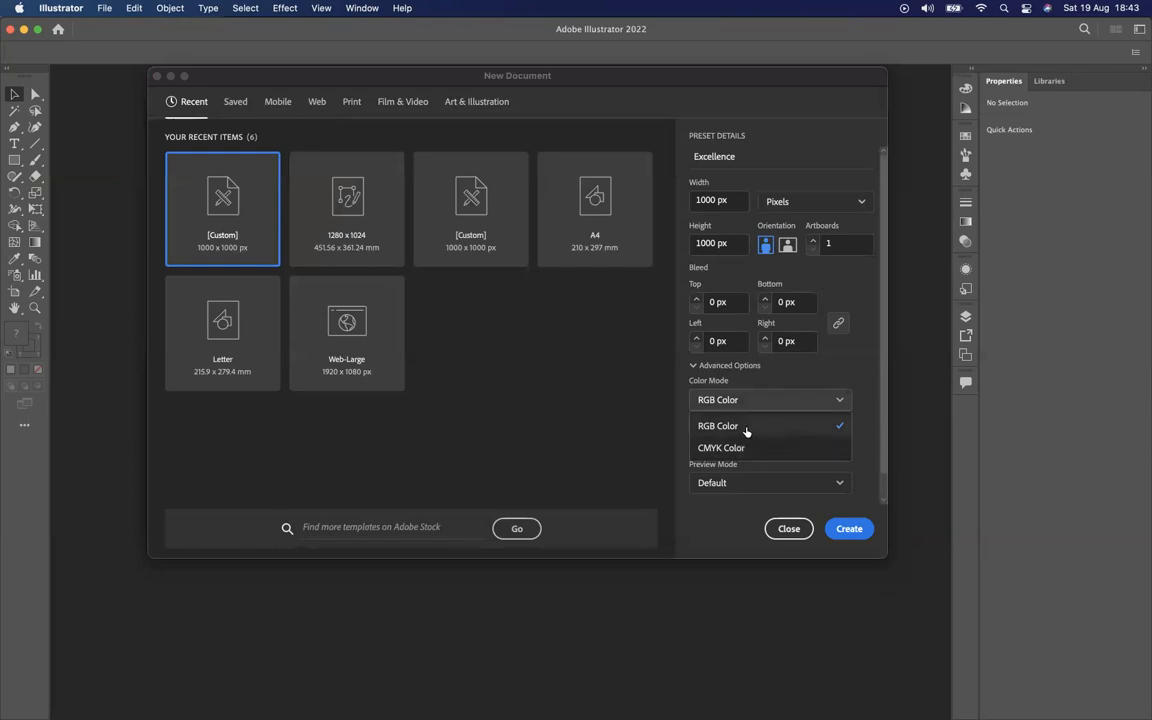
click(795, 399)
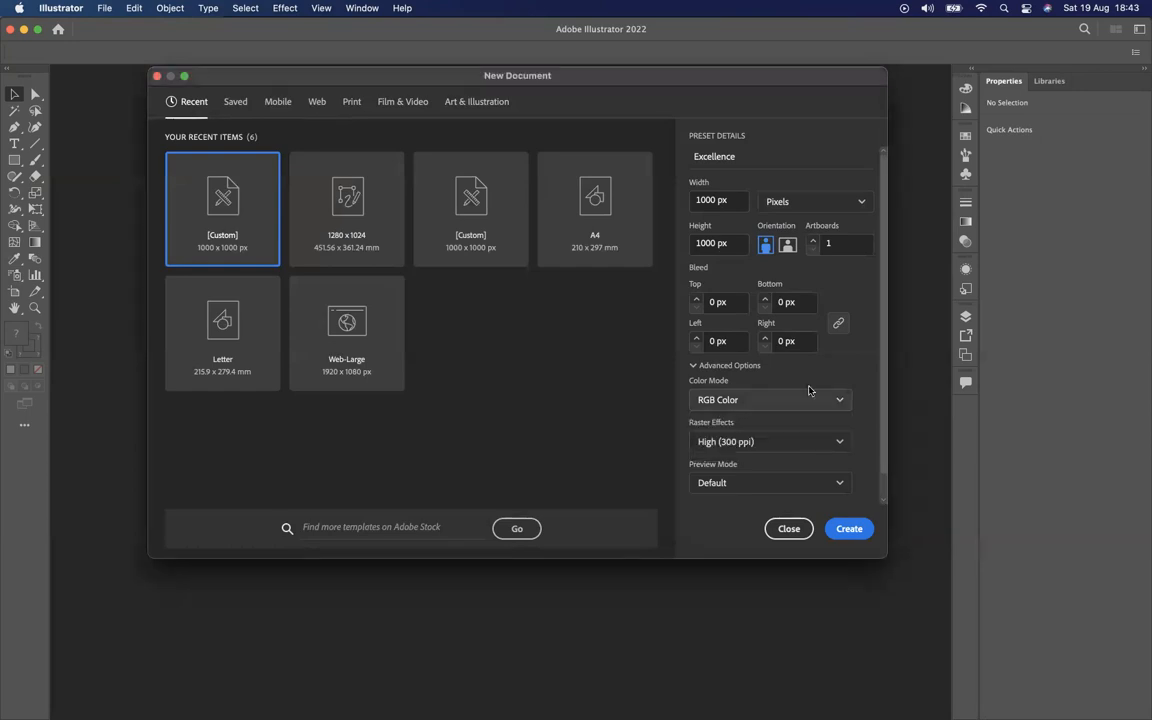
click(802, 441)
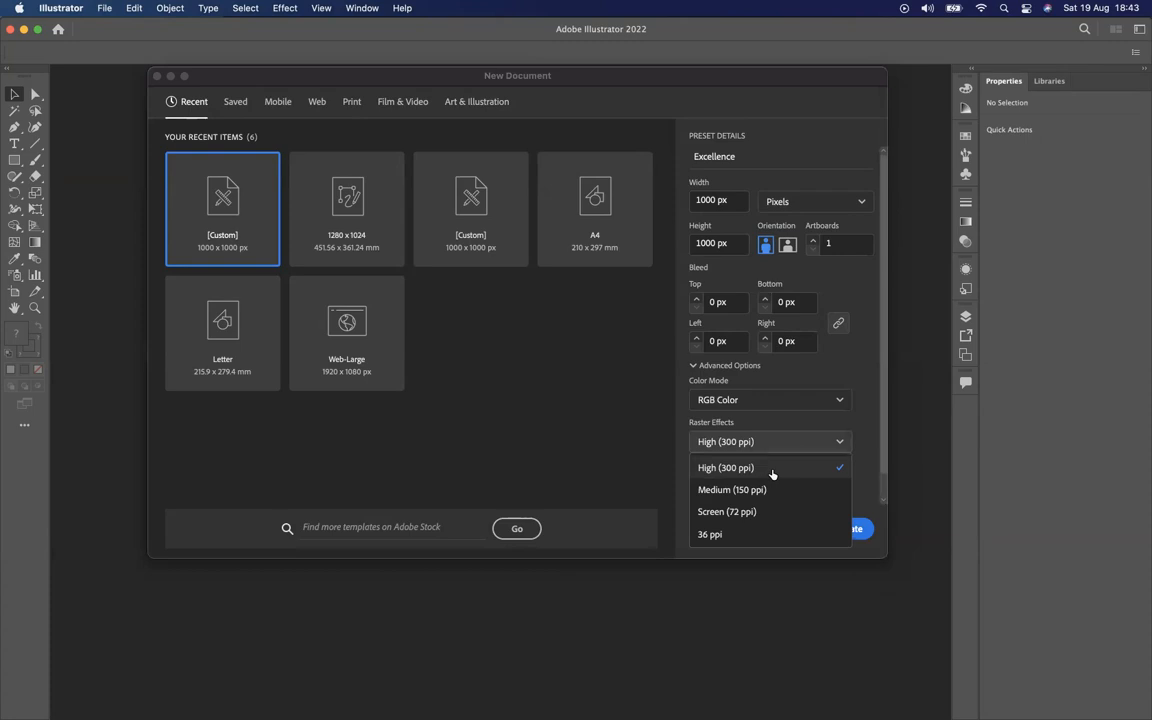
click(771, 469)
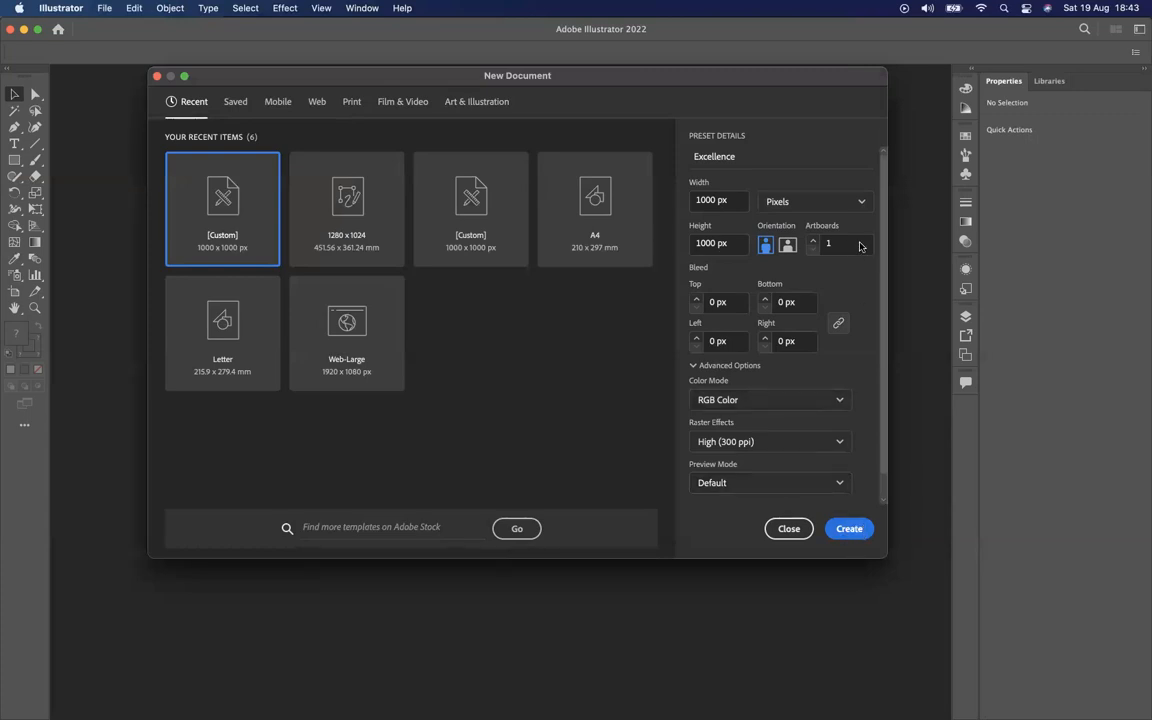
Try out the artboard count, leave it at 1, and create the document
click(814, 240)
click(814, 240)
click(814, 240)
click(813, 249)
click(849, 528)
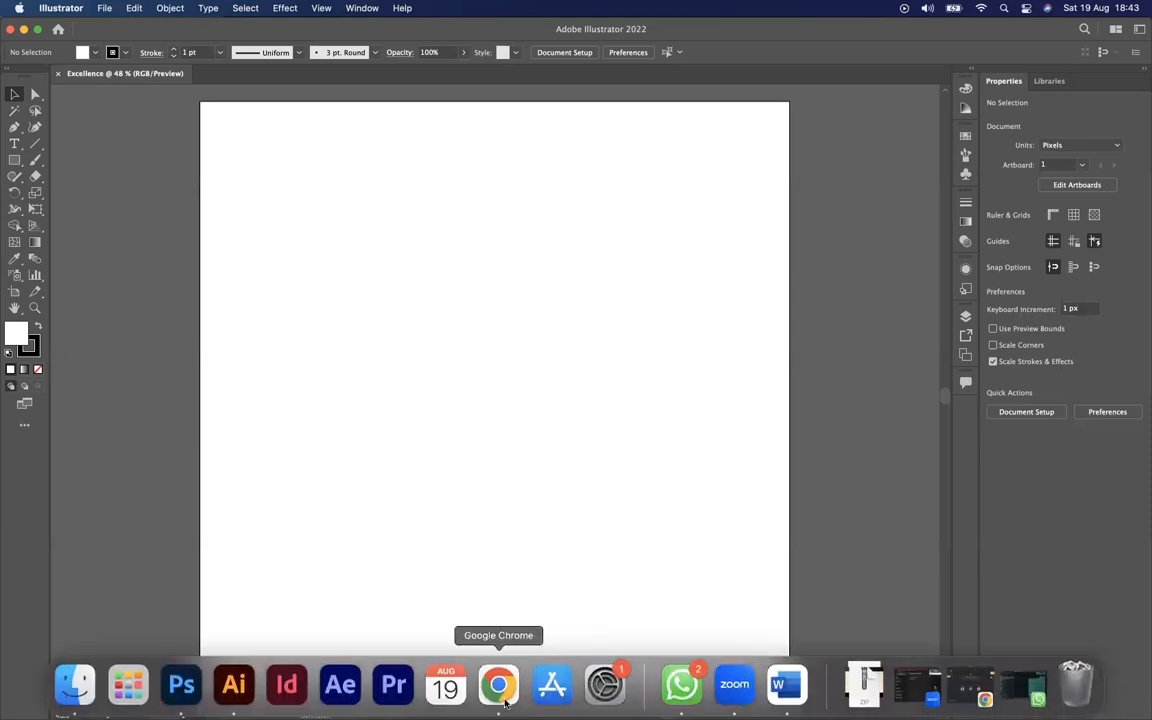
Switch to Chrome and open Google Drive in the keyboard image tab
click(496, 684)
click(321, 43)
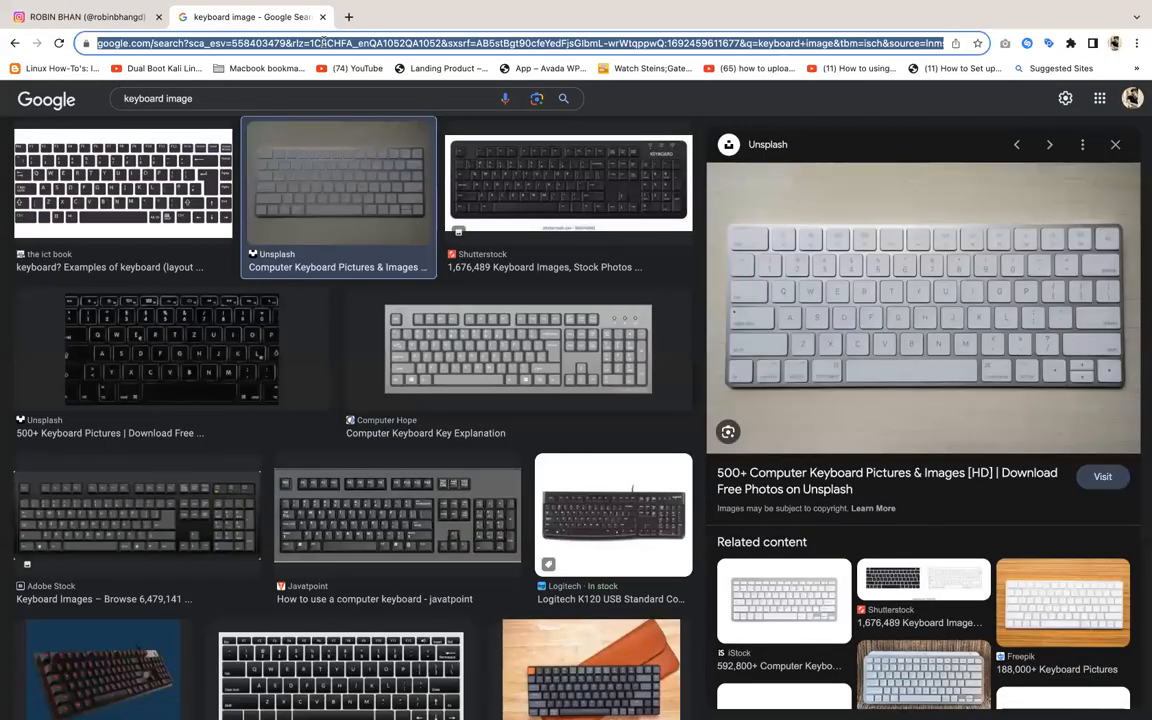
text(drive)
key(Return)
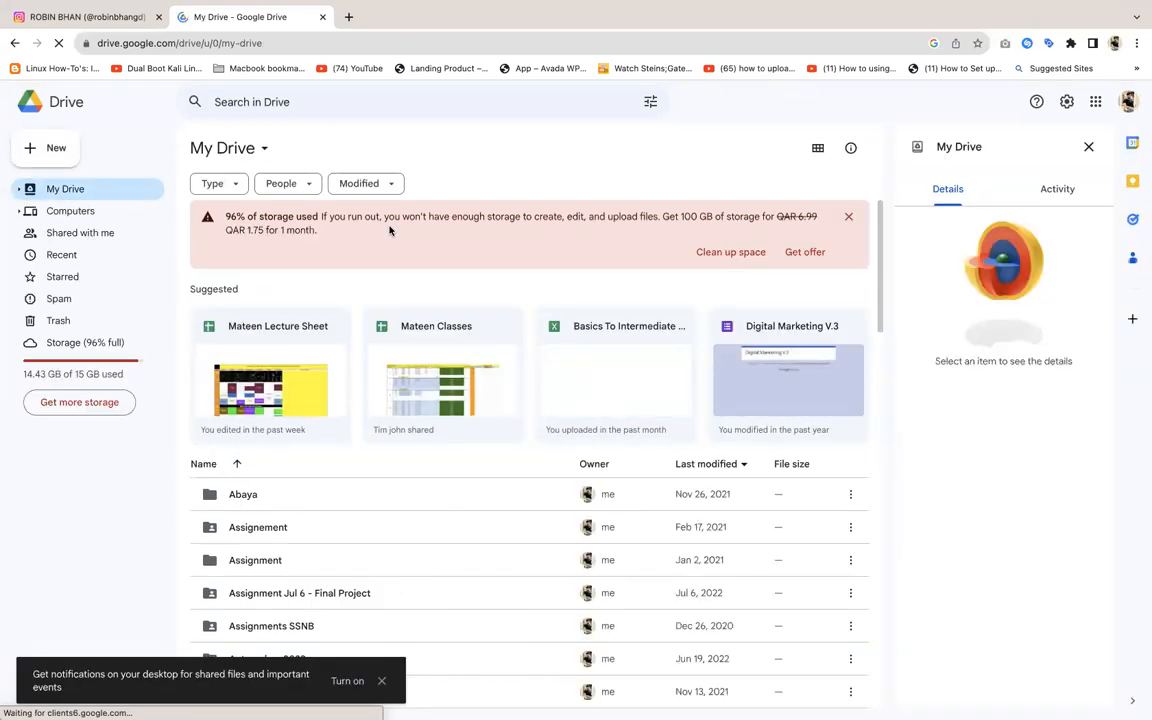
Find IMG_1610_jpg.JPG among the recent Drive files and open its preview
click(104, 255)
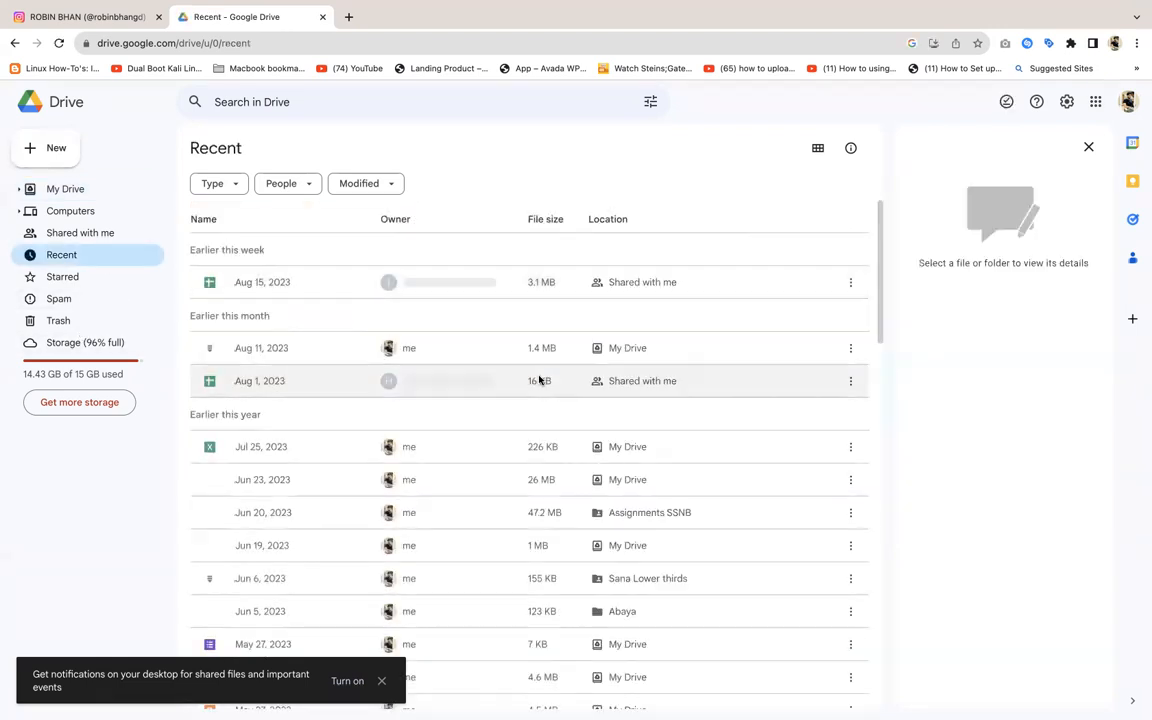
scroll(432, 323, down, 2)
scroll(432, 323, down, 2)
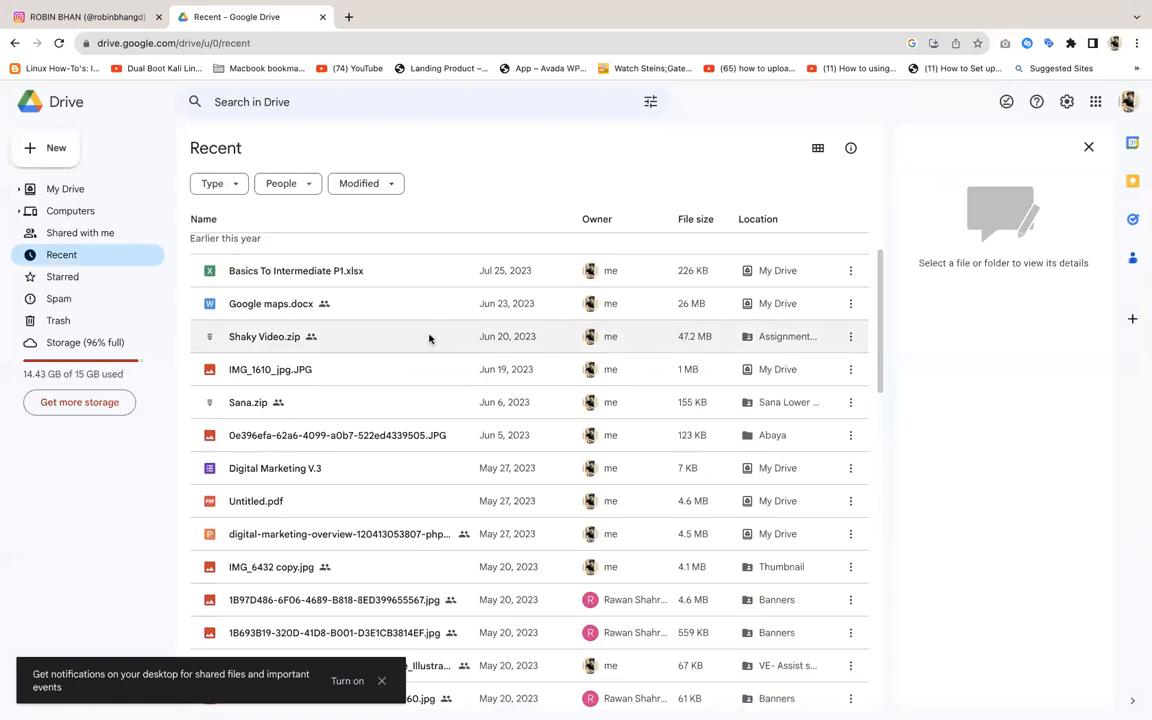
scroll(528, 392, down, 1)
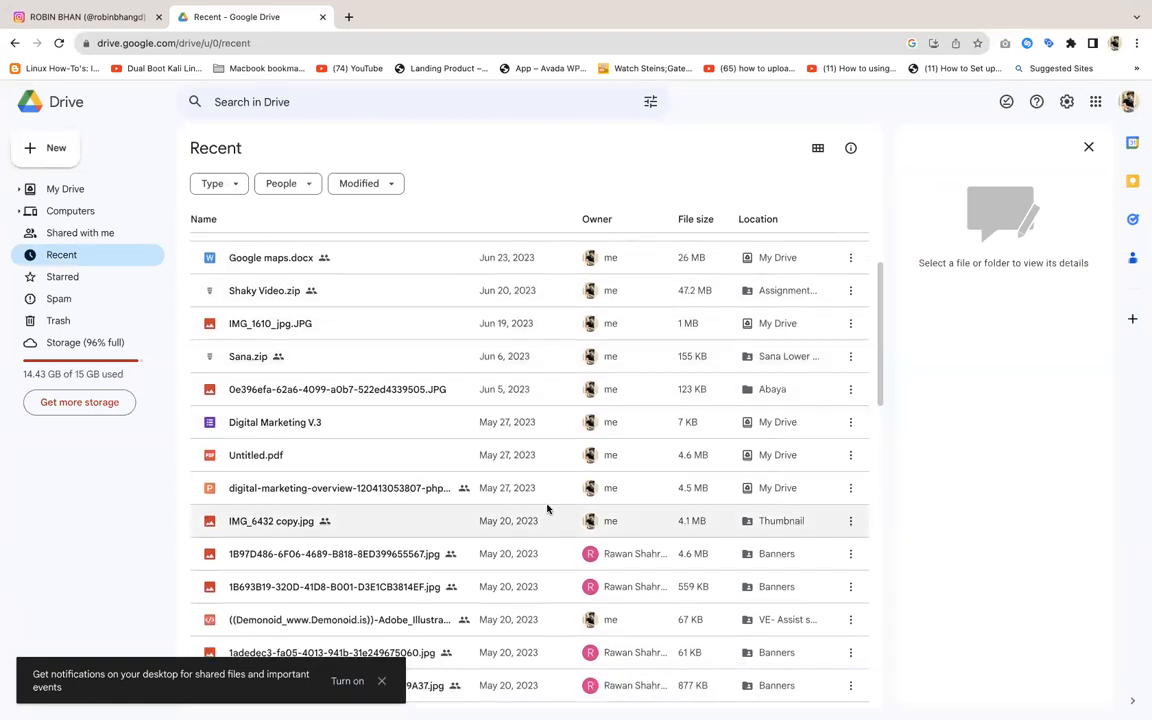
click(377, 326)
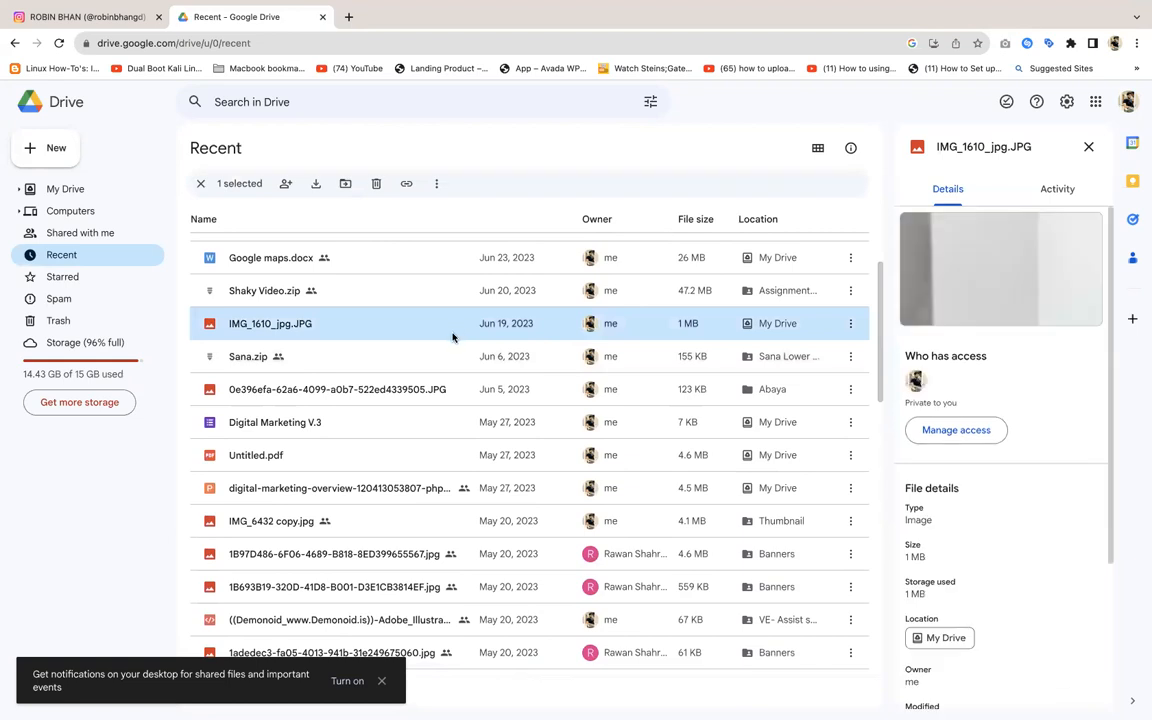
double_click(347, 329)
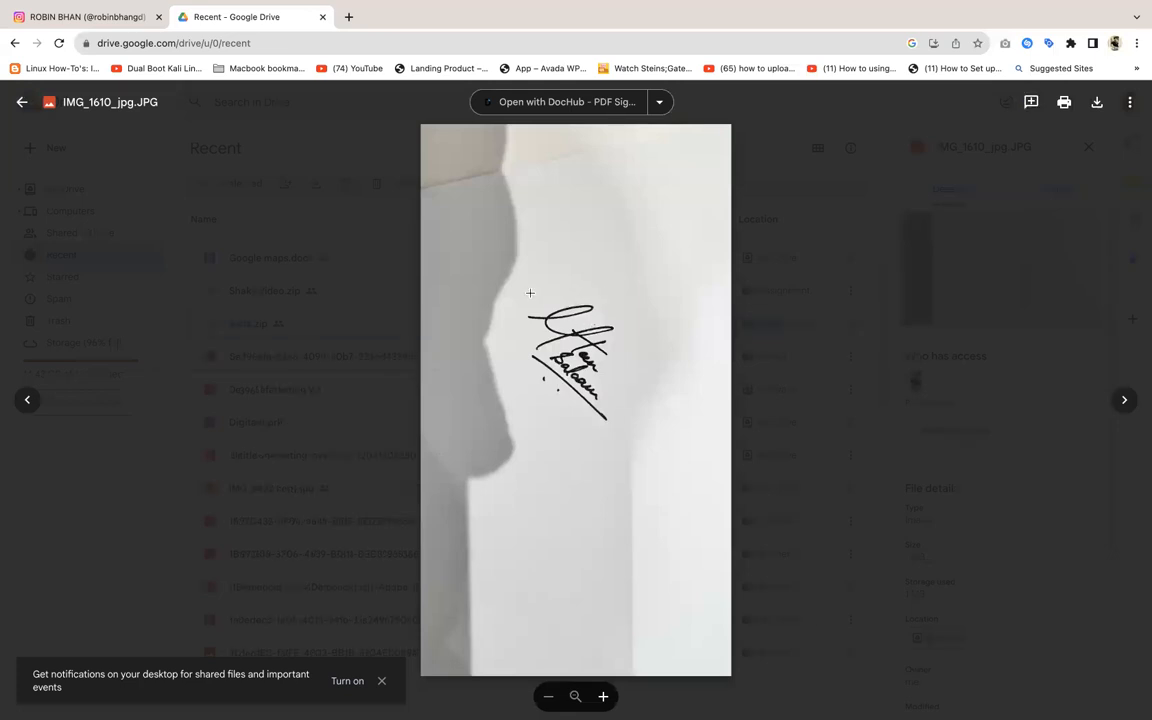
Cancel the comment started on the signature area and download IMG_1610_jpg.JPG from Drive
mouse_move(499, 273)
mouse_down()
mouse_move(645, 409)
mouse_move(664, 457)
mouse_up()
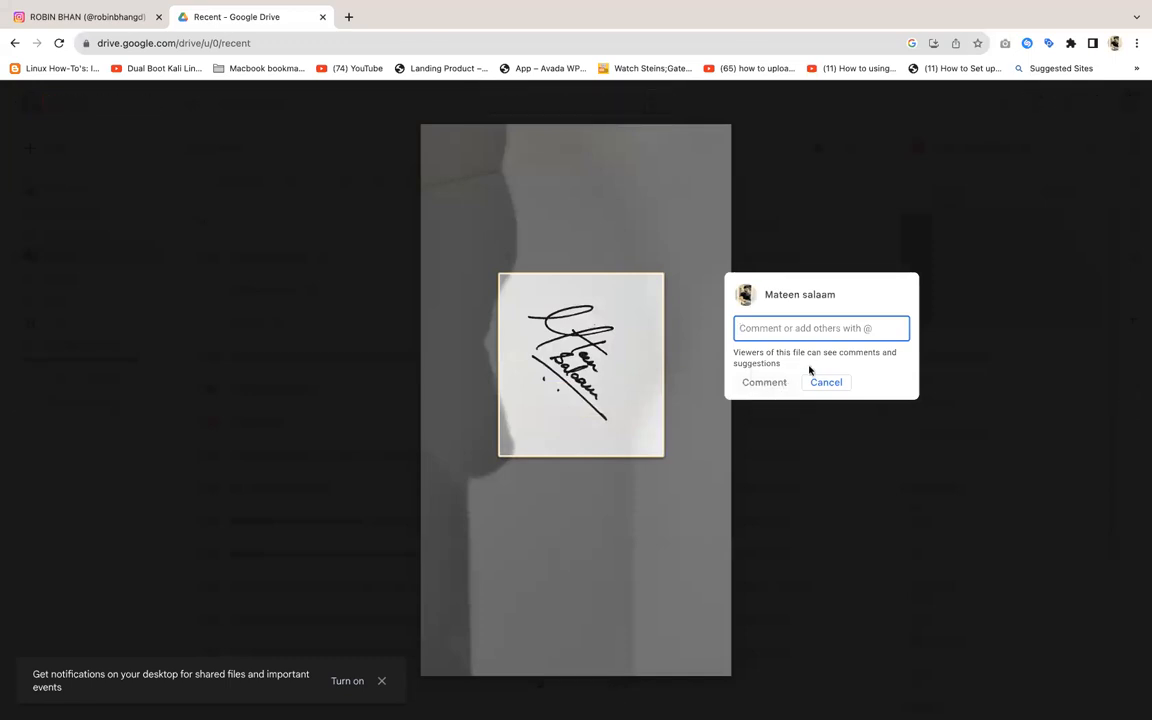
click(822, 379)
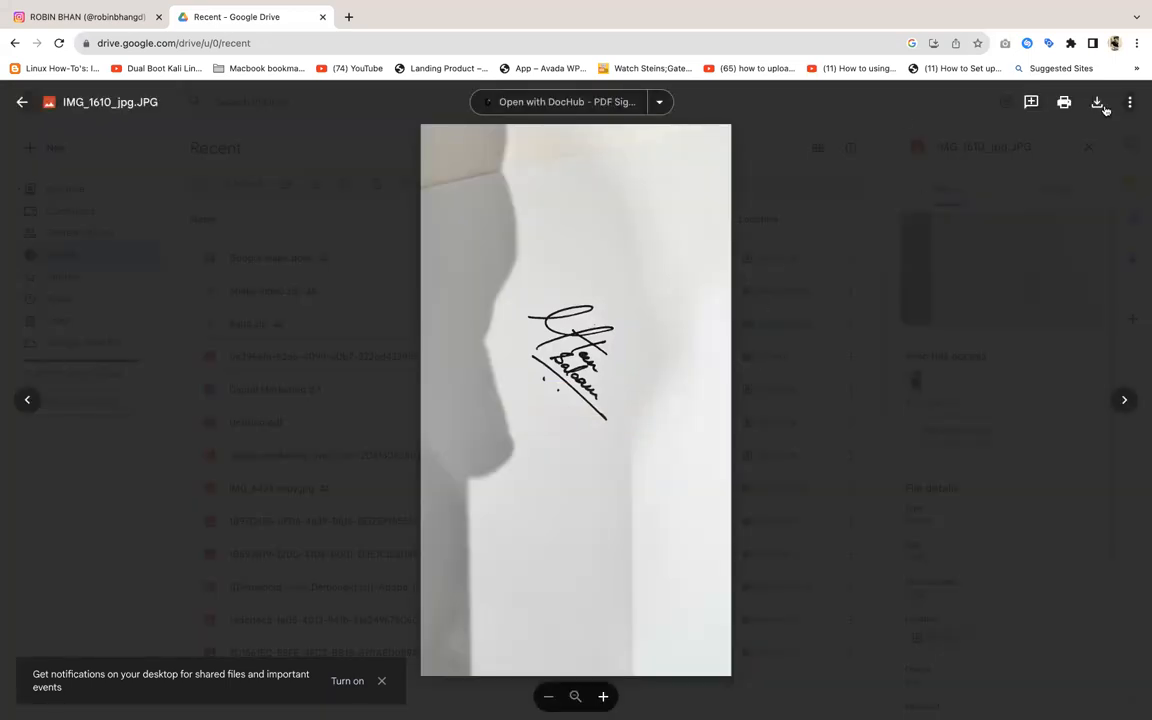
click(1099, 104)
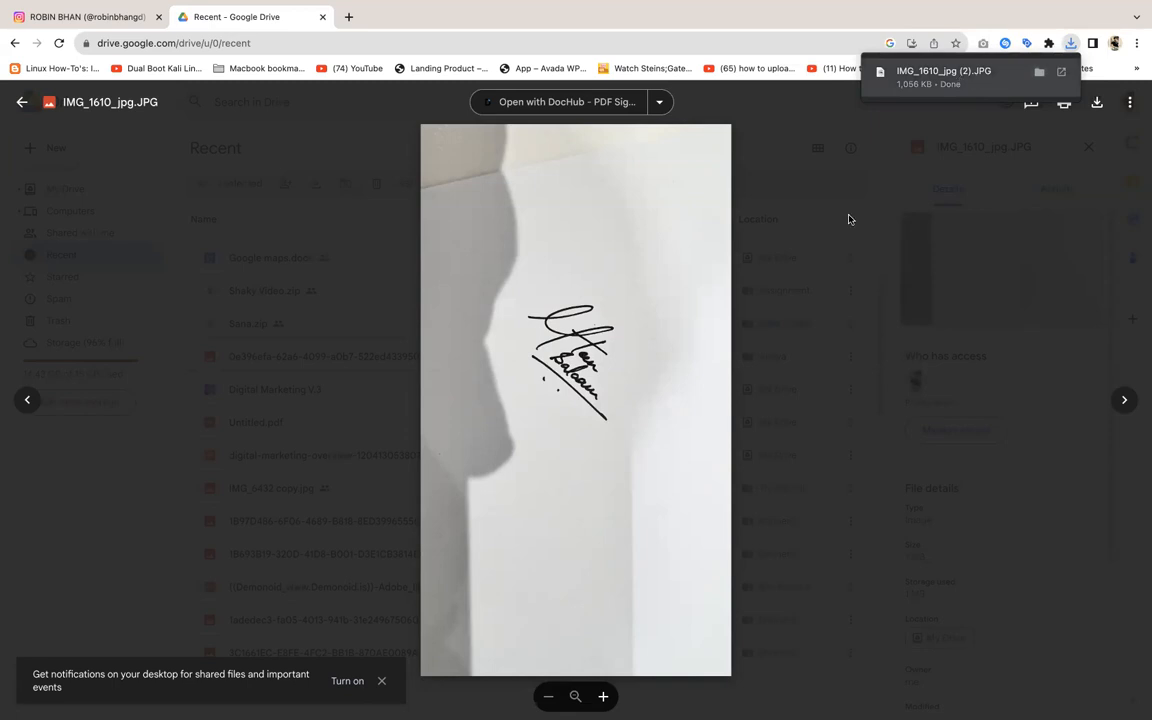
Switch back to Illustrator and place the downloaded signature photo in the middle of the artboard
key(super+Tab)
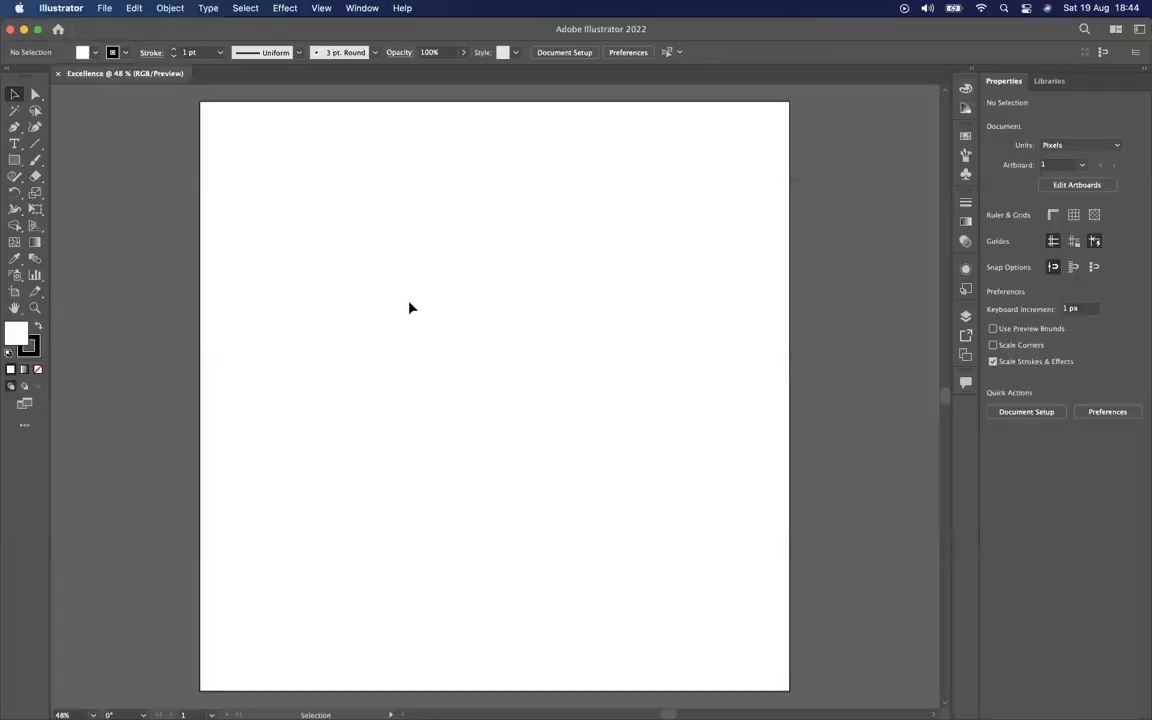
drag(409, 303, 409, 303)
drag(512, 404, 508, 405)
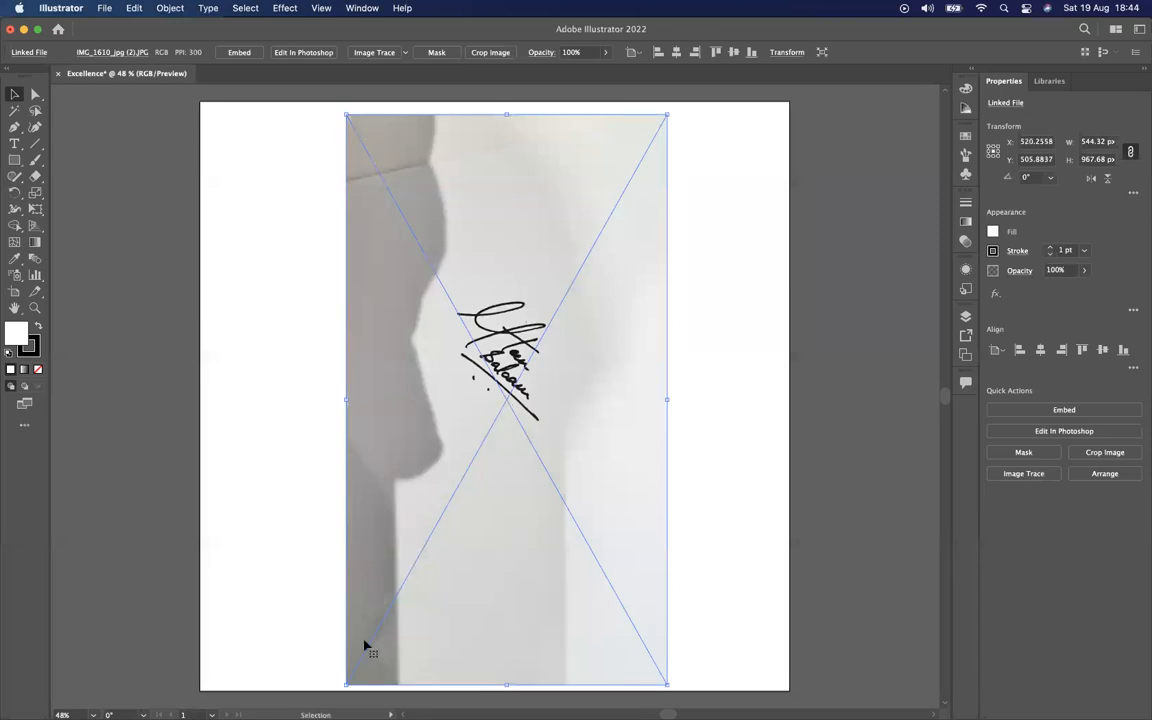
Switch to Finder, examine which applications can open IMG_1610_jpg (2).JPG in Downloads, and close the window
mouse_move(287, 718)
click(73, 697)
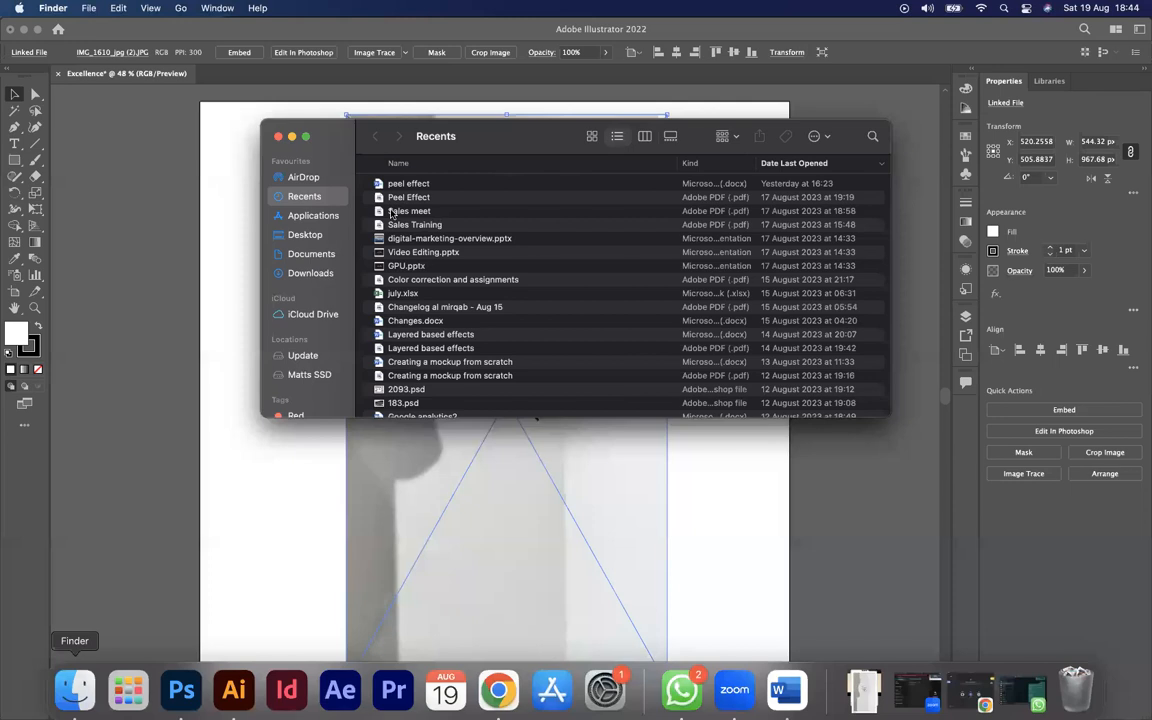
click(310, 273)
right_click(392, 211)
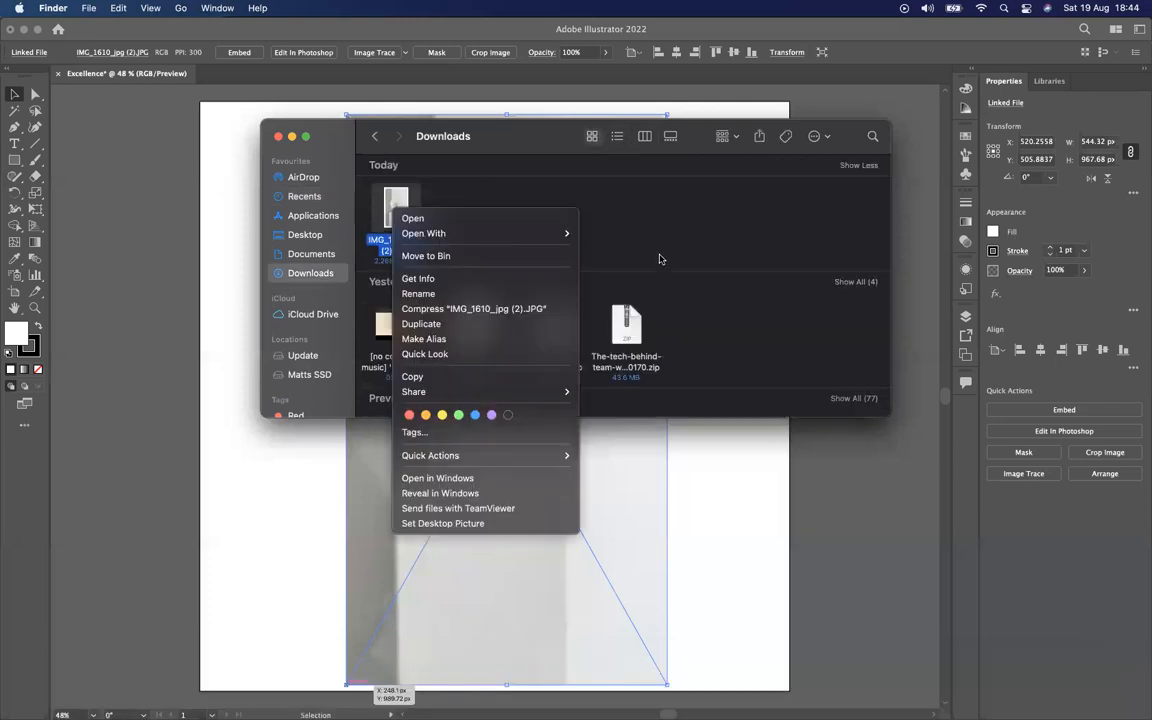
mouse_move(442, 236)
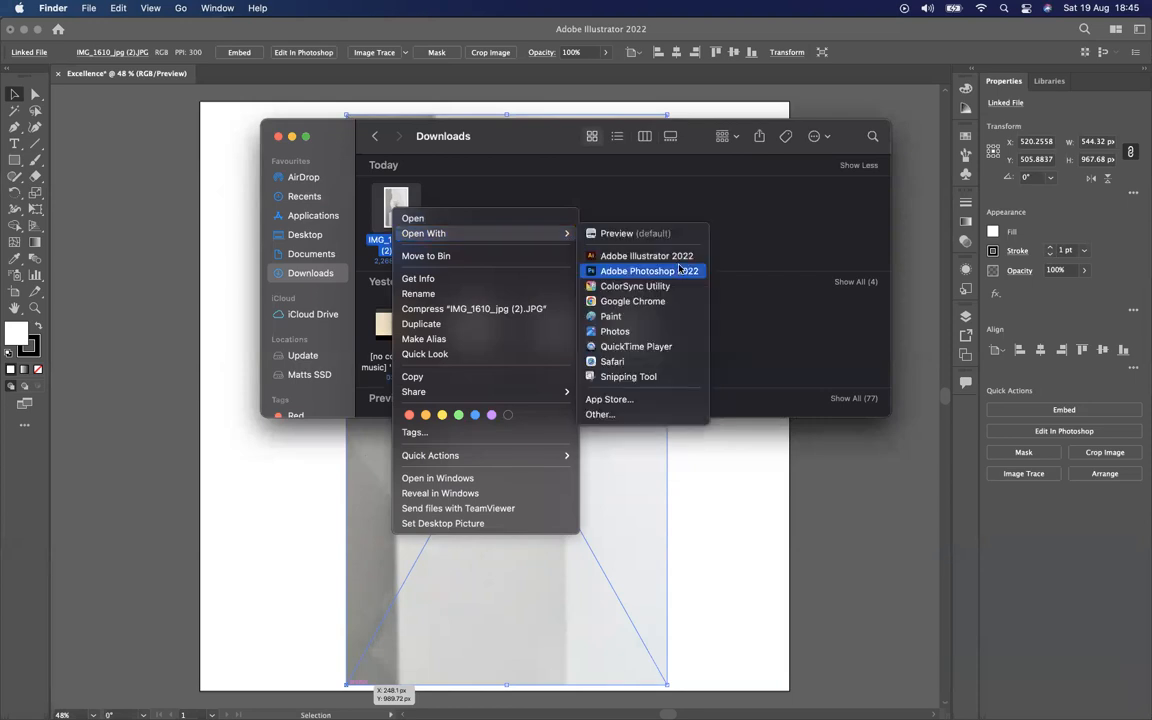
click(727, 250)
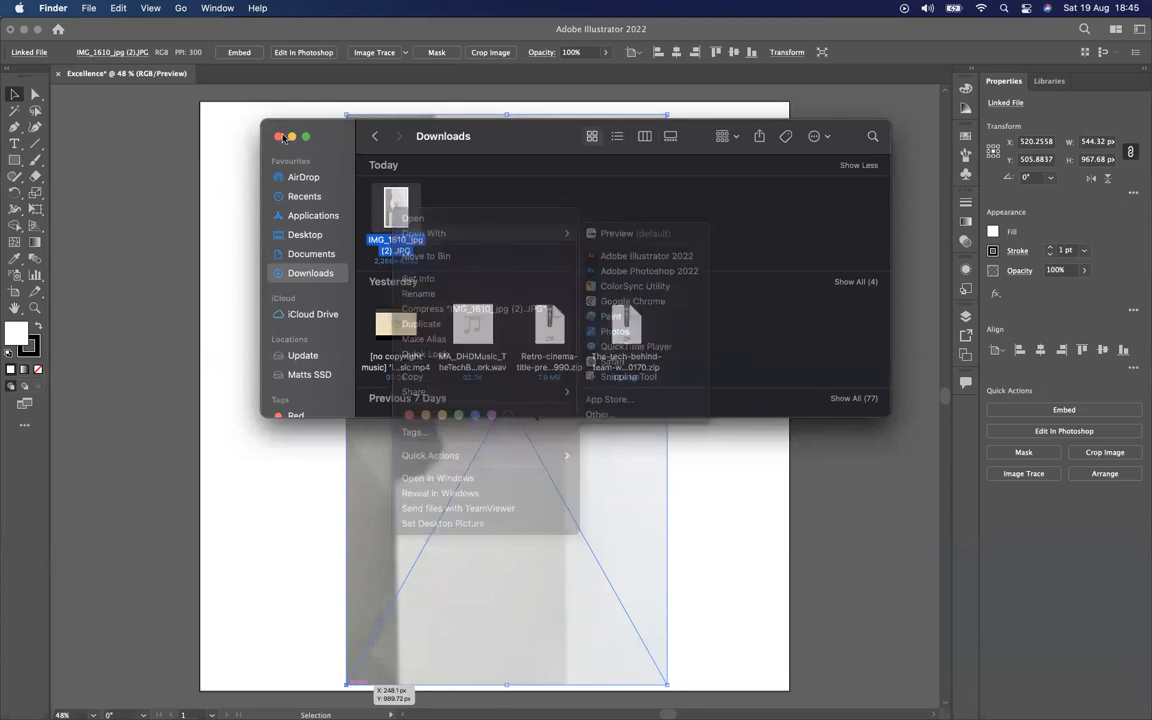
click(278, 136)
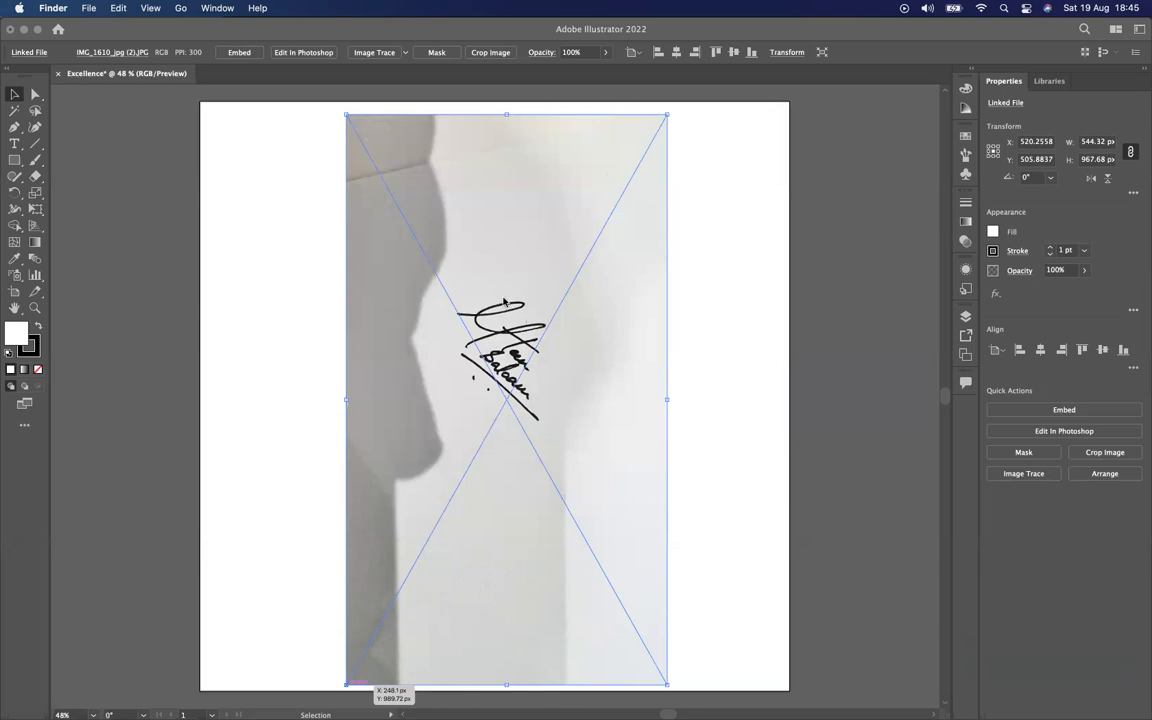
Delete the placed signature photo and place IMG_1610_jpg (2).JPG on the artboard again from Finder's Downloads folder
click(455, 272)
key(Delete)
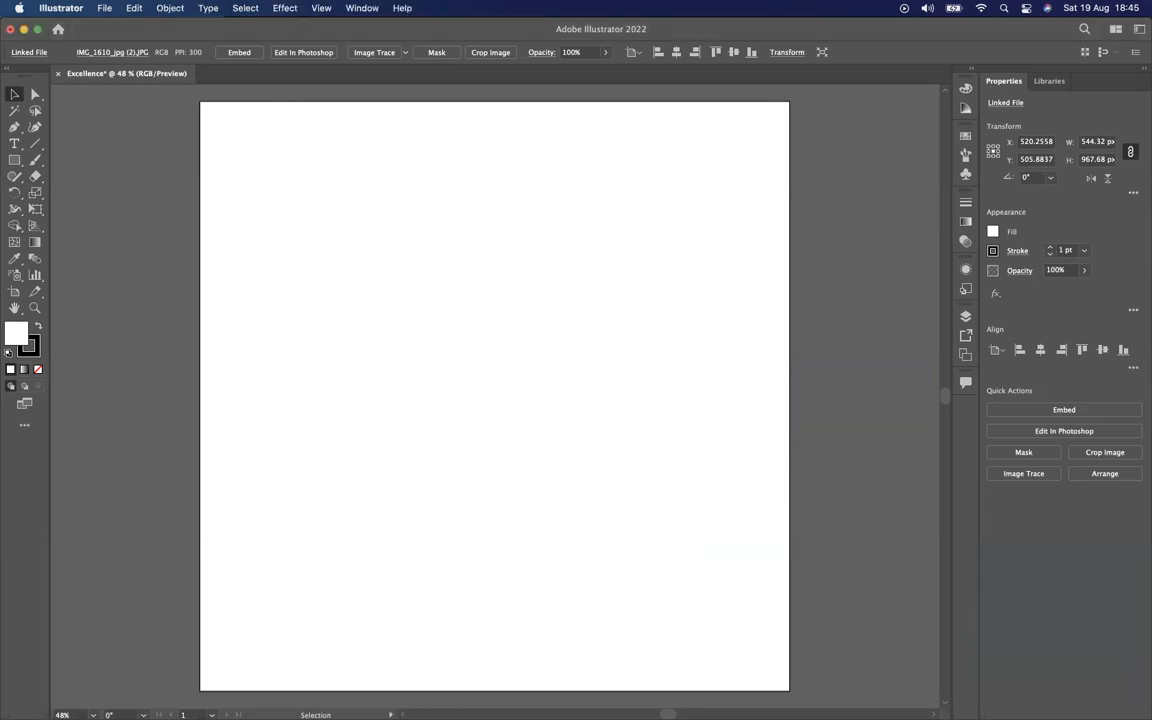
click(77, 684)
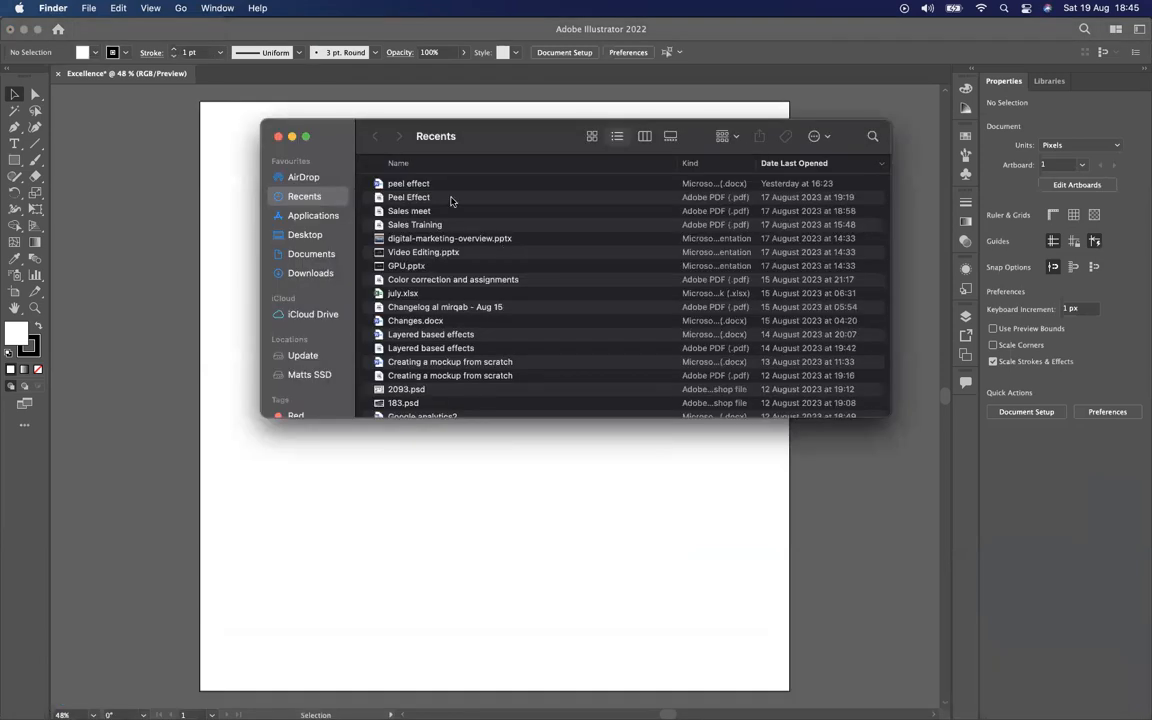
click(310, 273)
drag(396, 210, 384, 528)
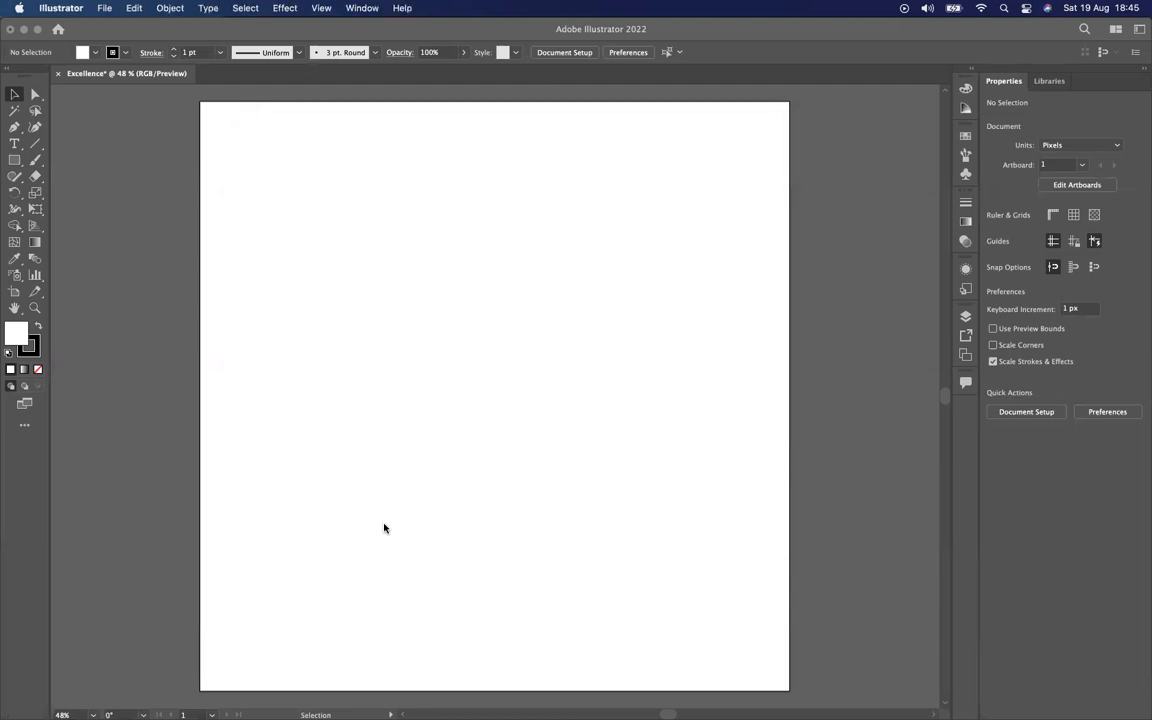
Place the signature photo in the middle of the artboard, enter isolation mode for it, and deselect it
drag(386, 526, 519, 398)
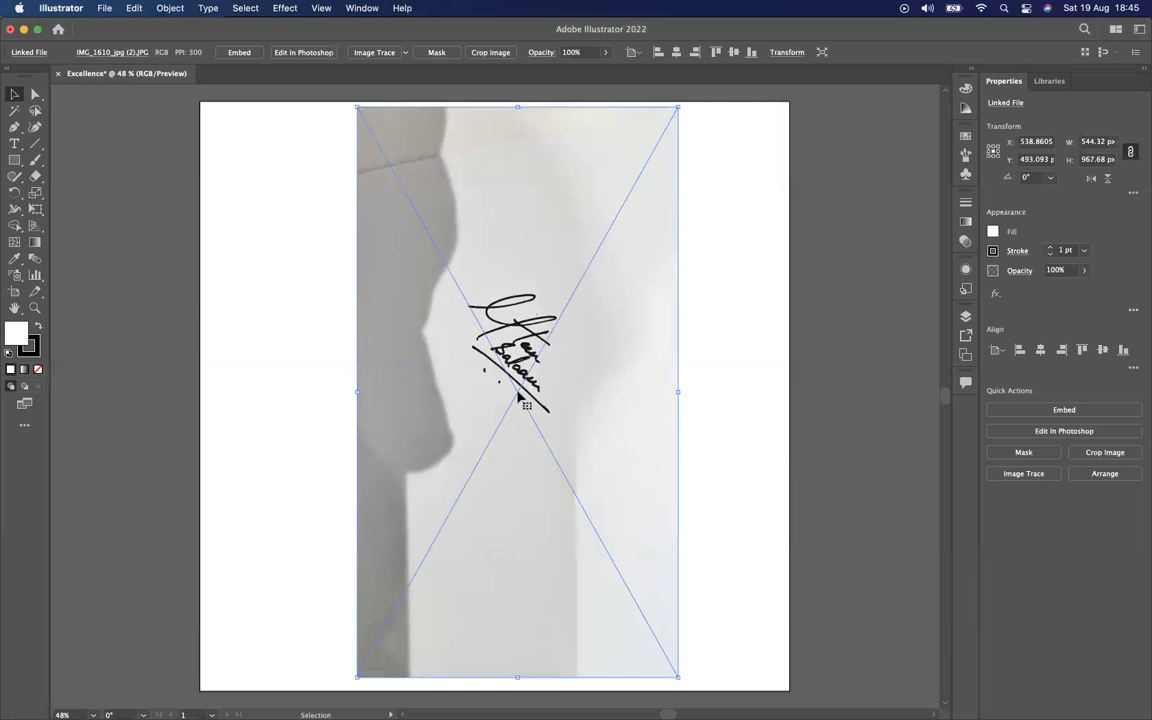
double_click(488, 362)
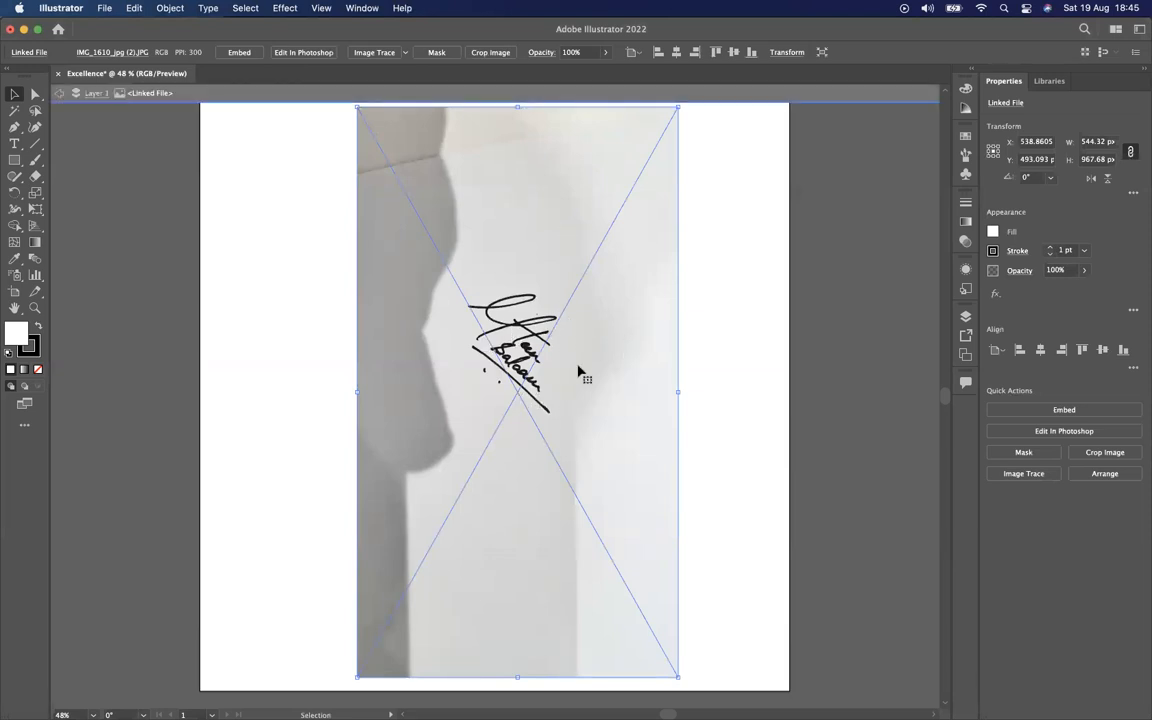
click(728, 336)
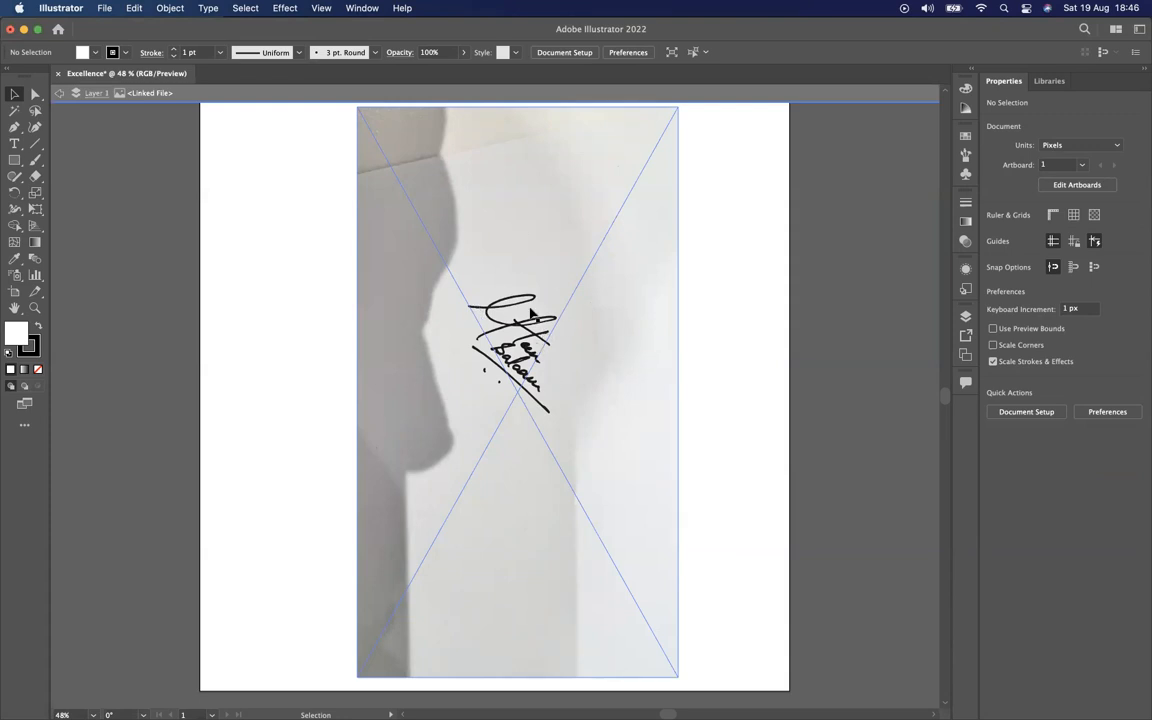
Choose the Essentials Classic workspace
click(1116, 29)
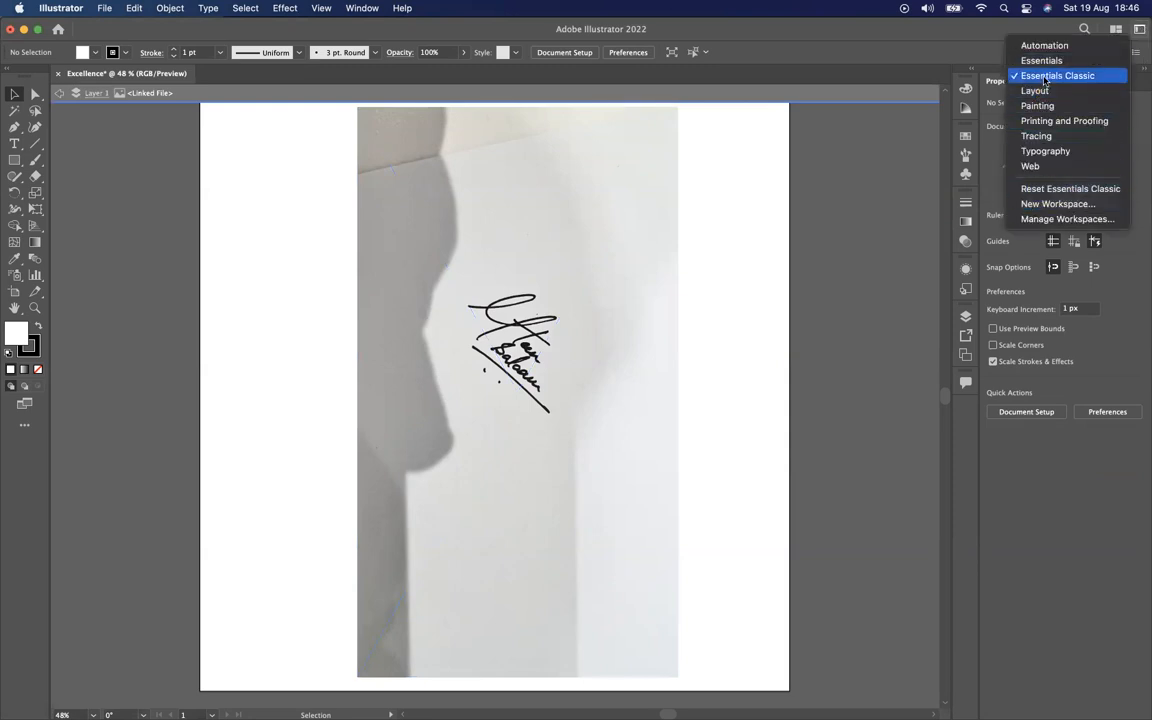
click(1046, 77)
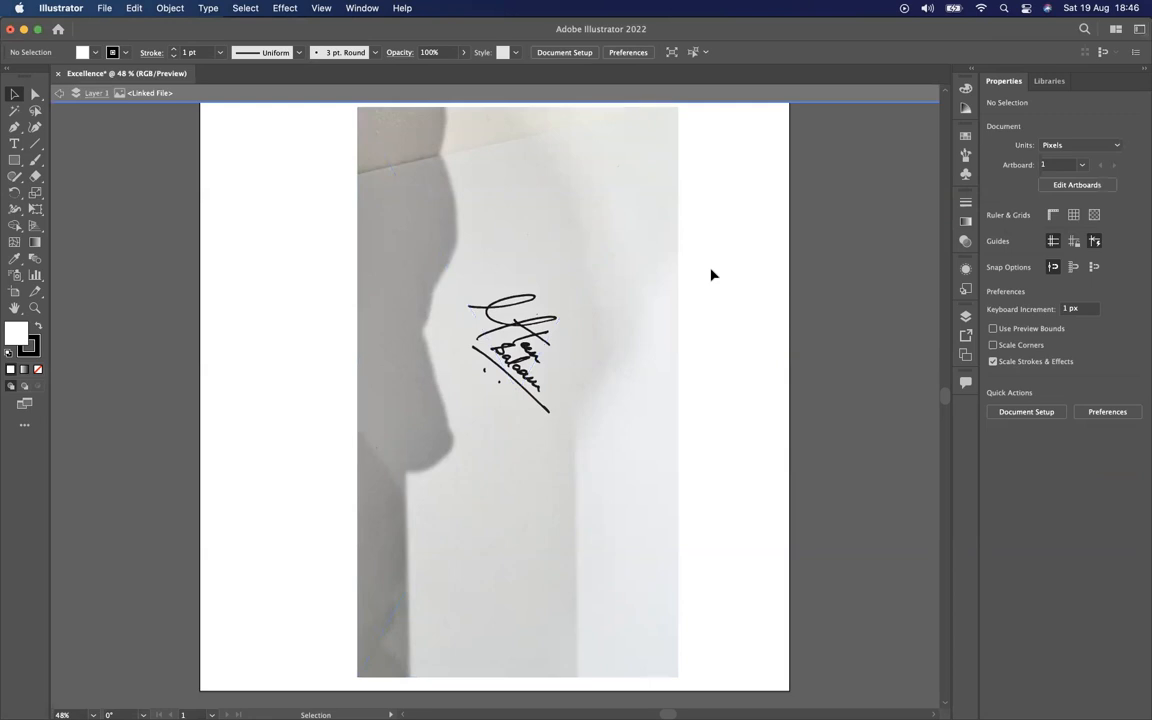
Rotate the signature photo 45° so the handwriting runs horizontally, and deselect it
click(628, 336)
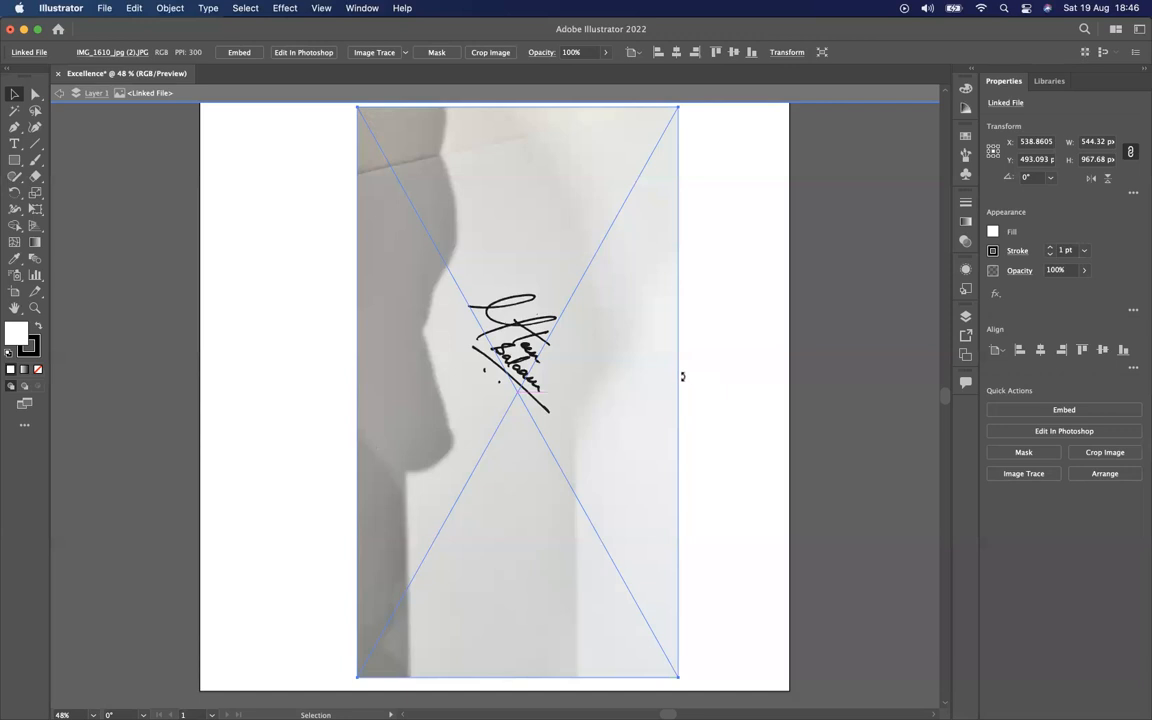
drag(654, 315, 634, 233)
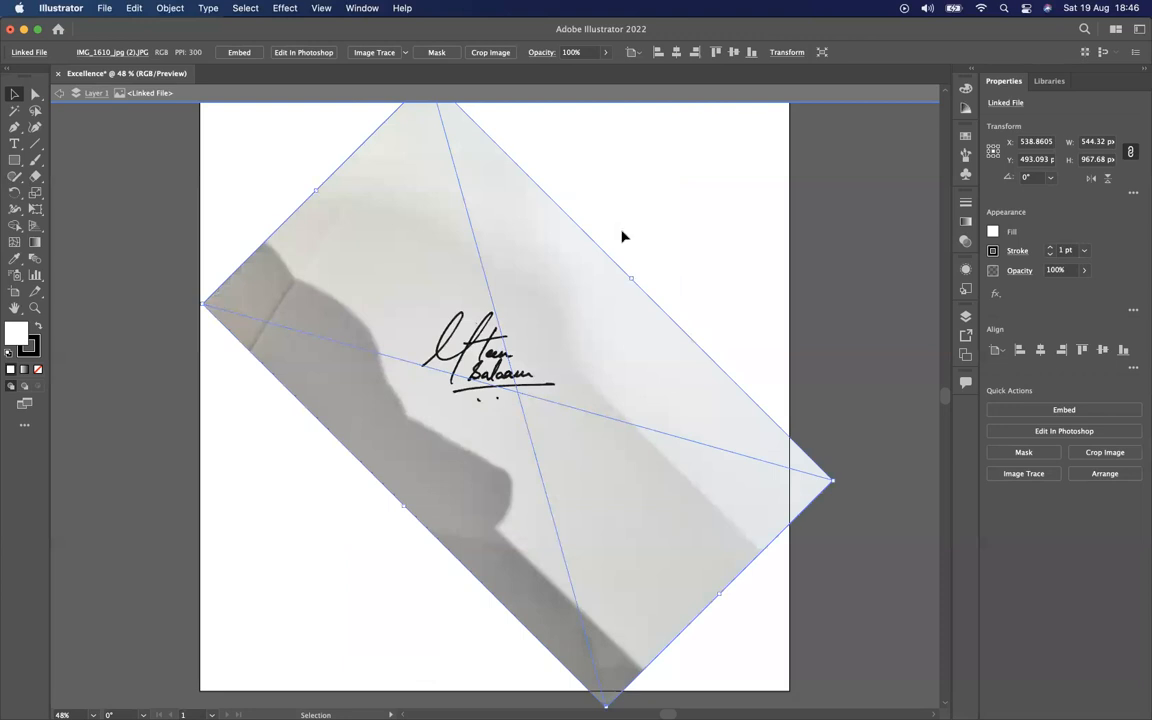
click(622, 236)
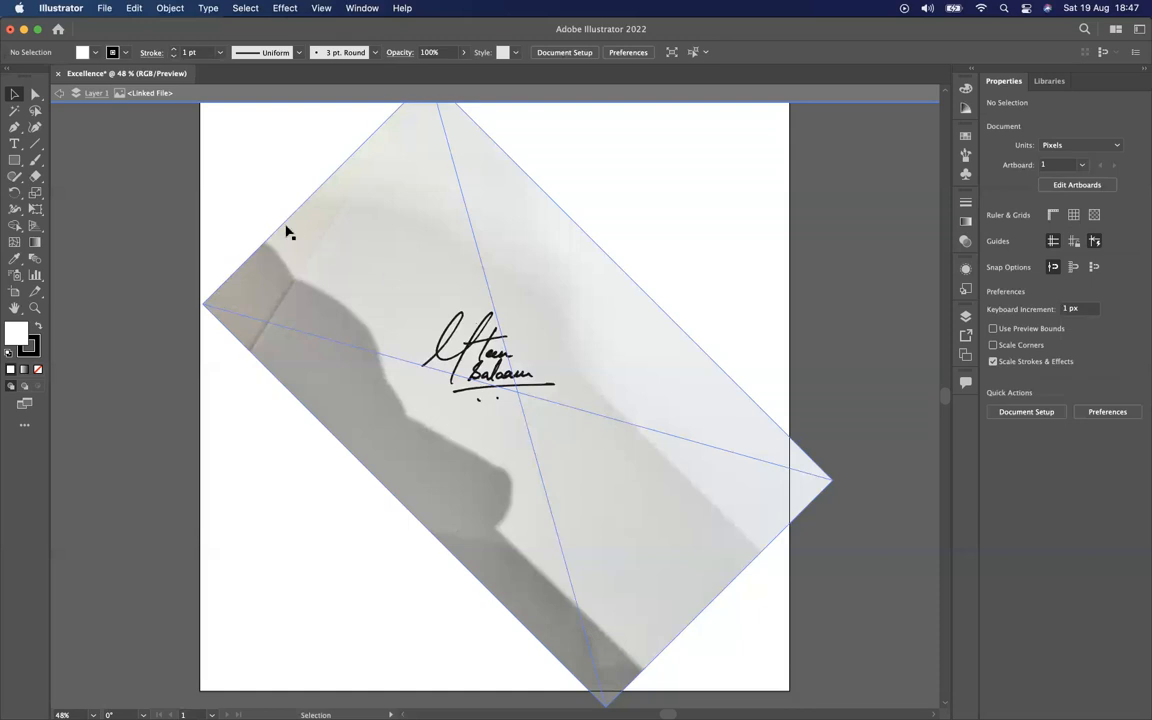
click(366, 281)
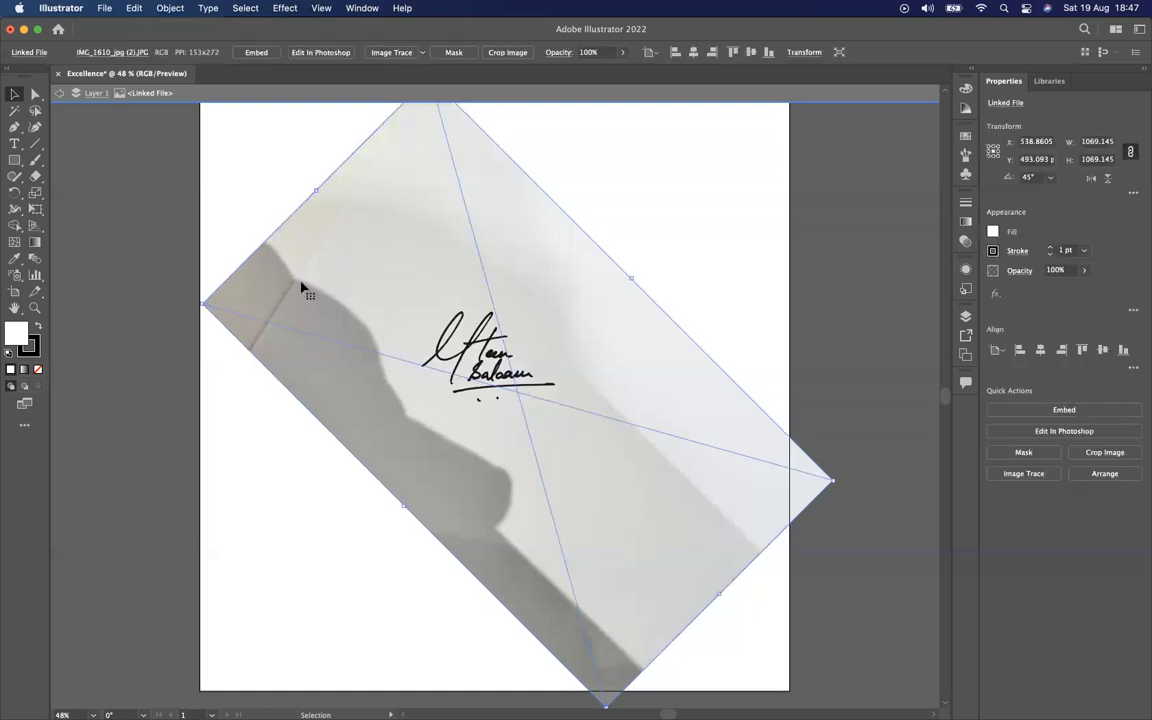
click(679, 252)
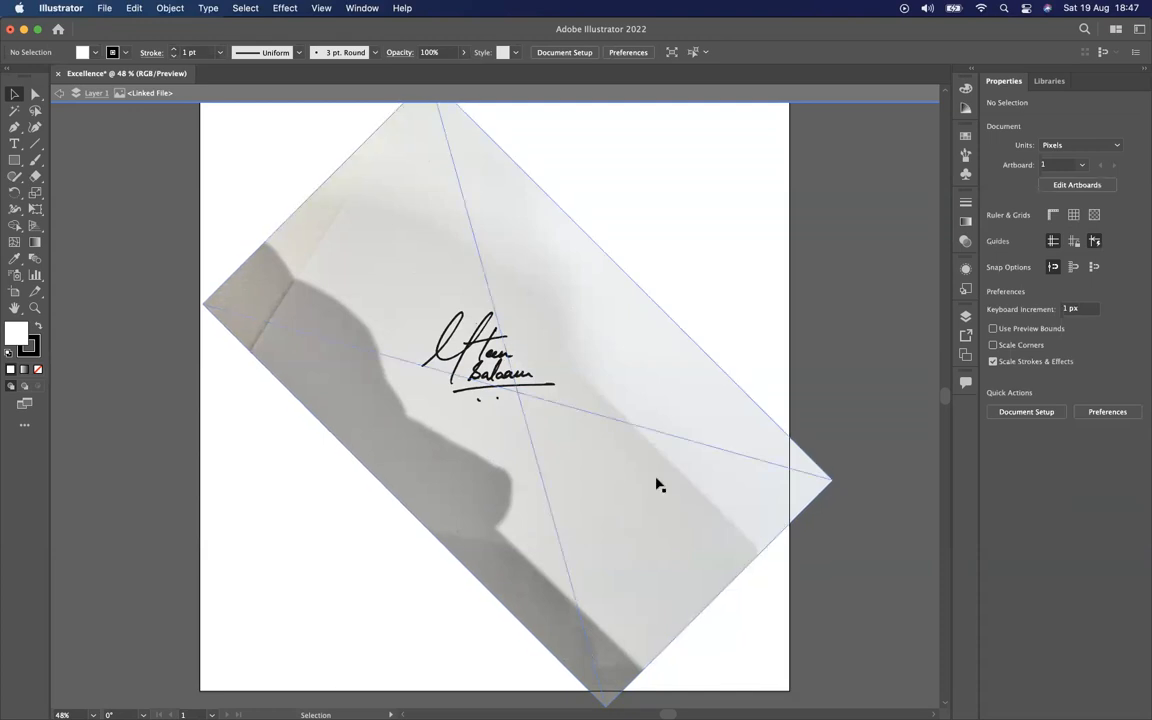
Select the rotated photo and examine the pixels along the signature's strokes at very high magnification
click(532, 402)
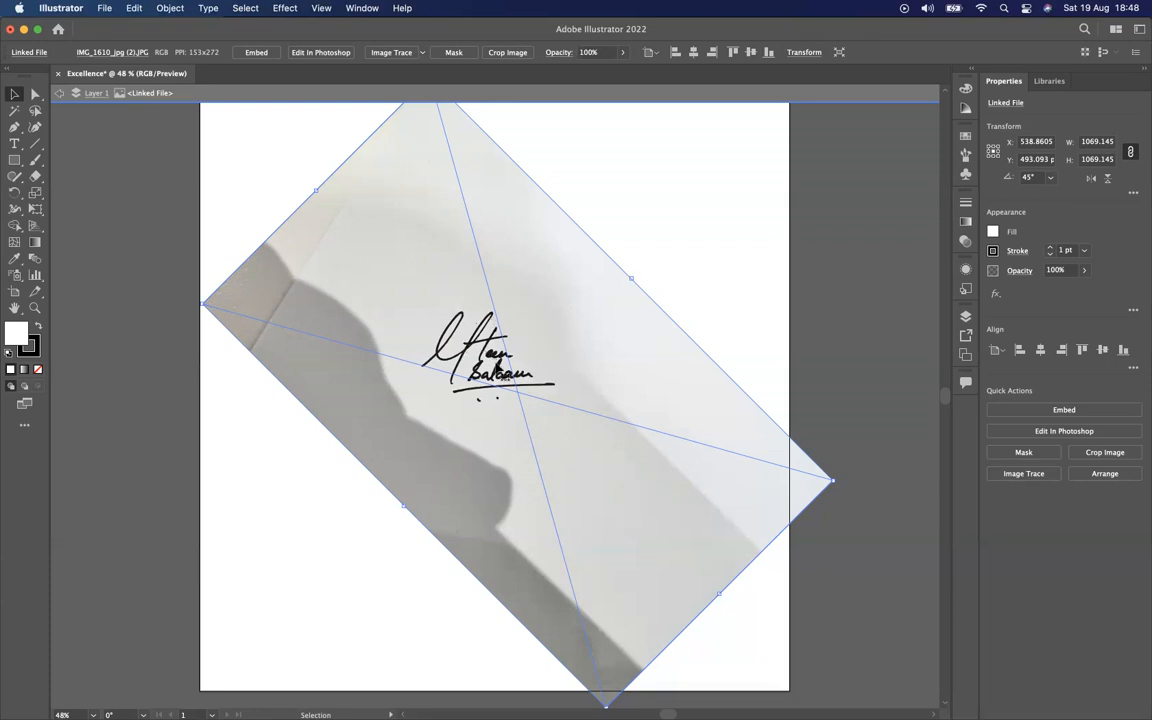
scroll(489, 335, up, 15)
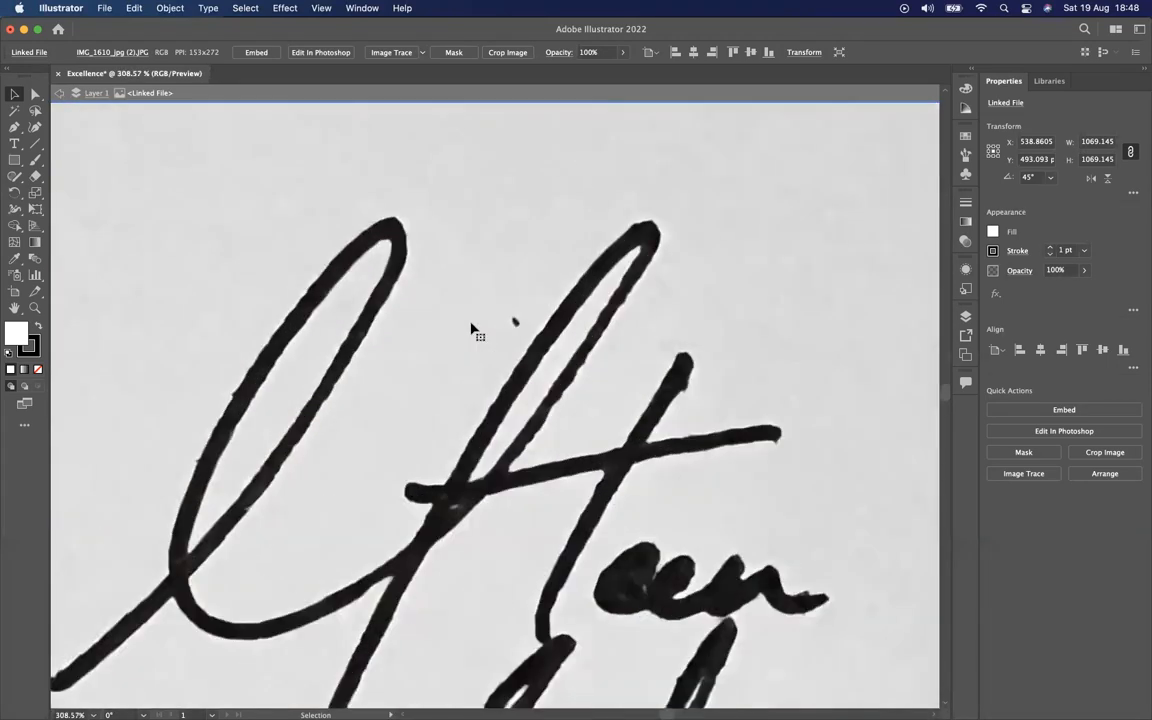
scroll(473, 330, up, 10)
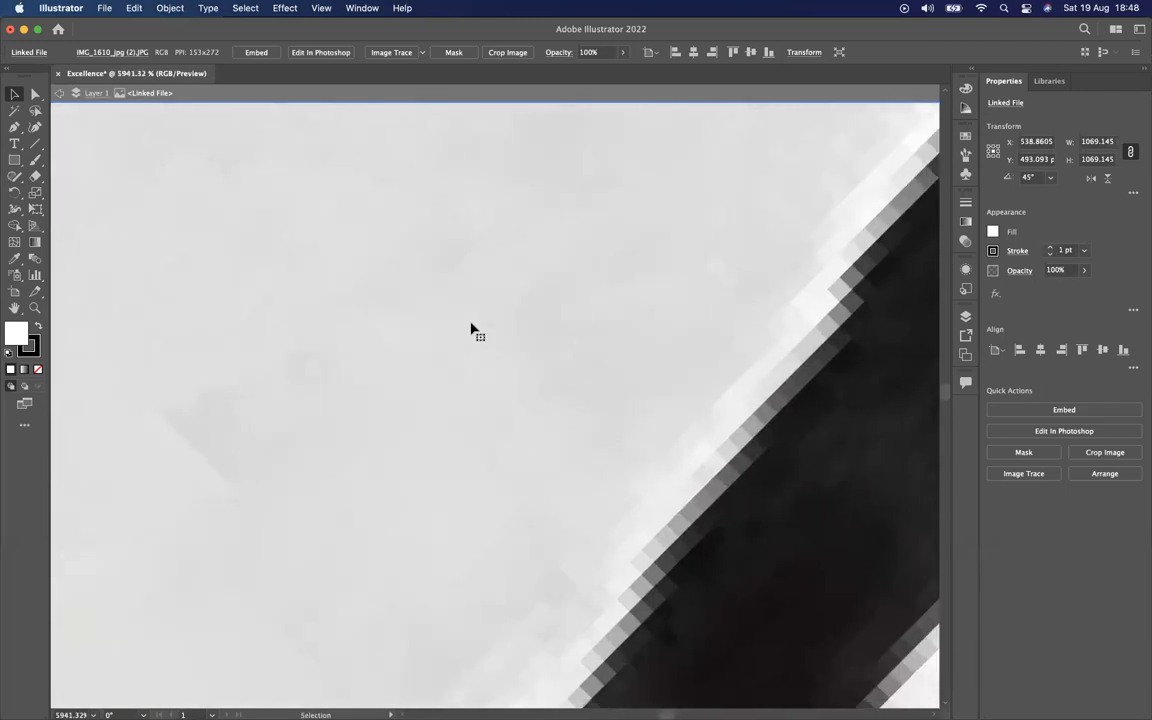
scroll(472, 330, up, 8)
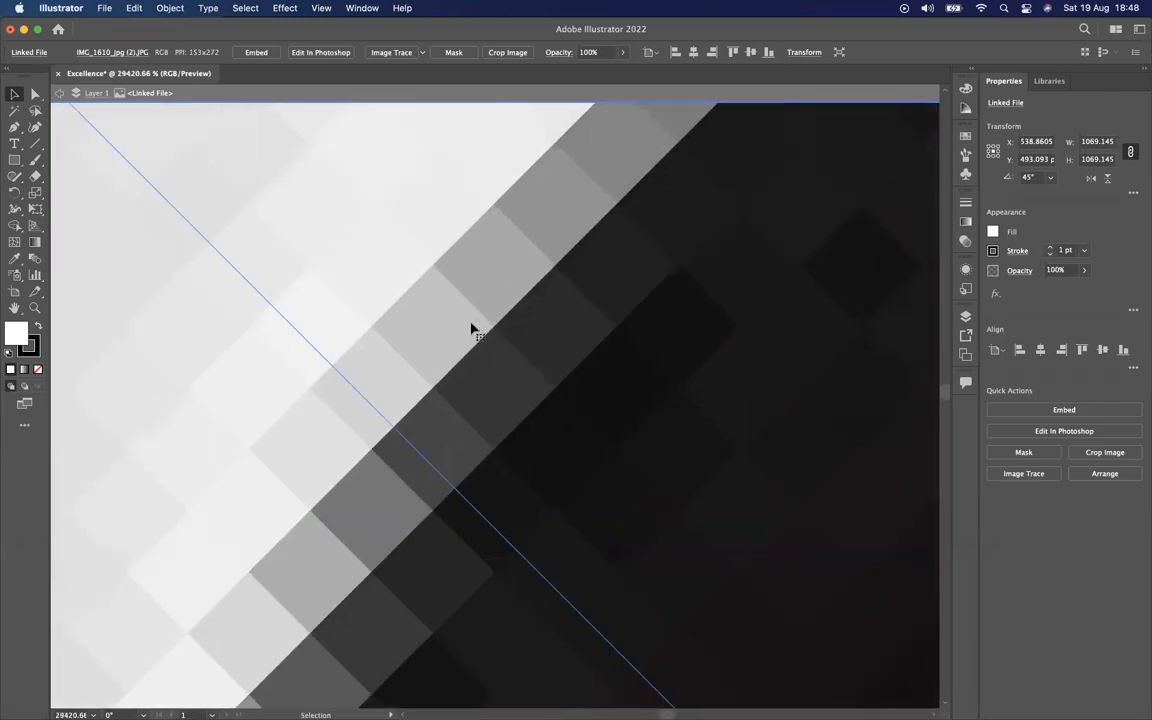
scroll(562, 203, up, 5)
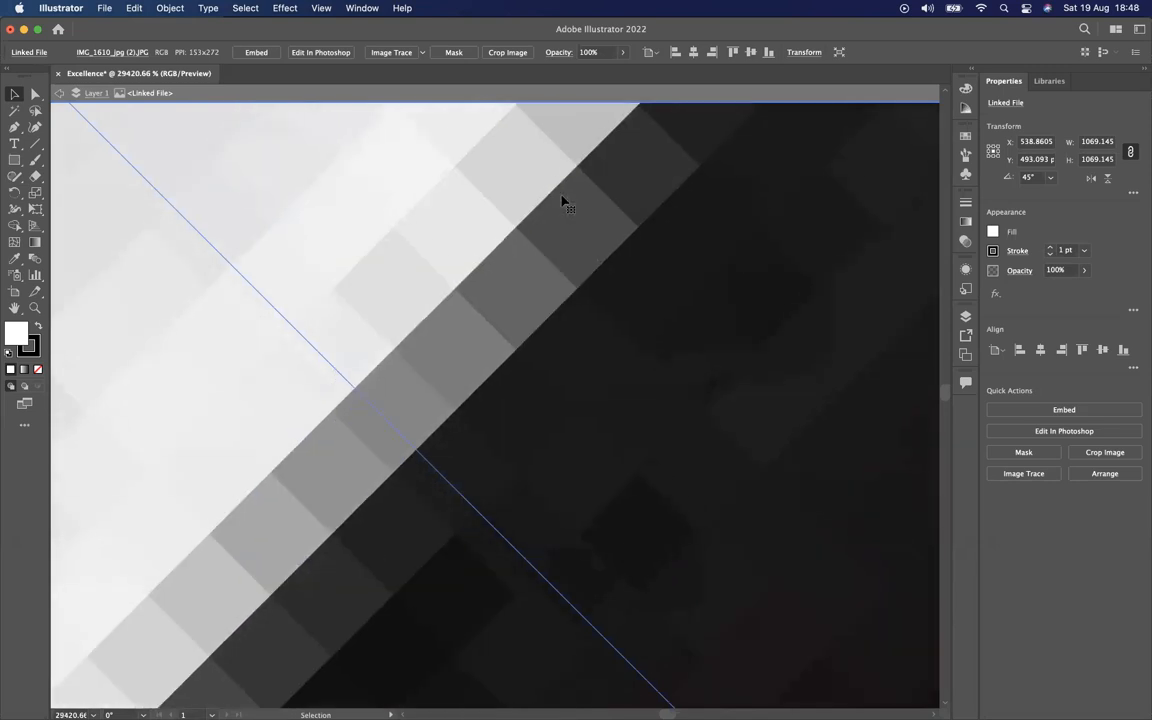
scroll(562, 203, down, 15)
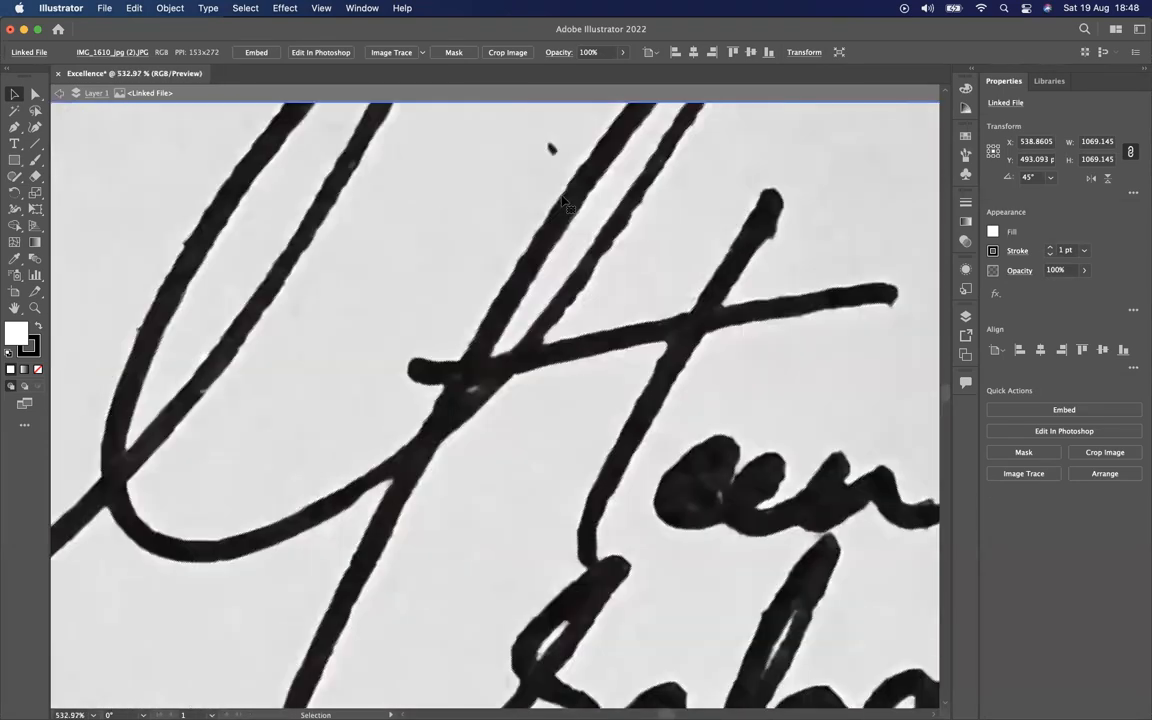
scroll(563, 201, down, 6)
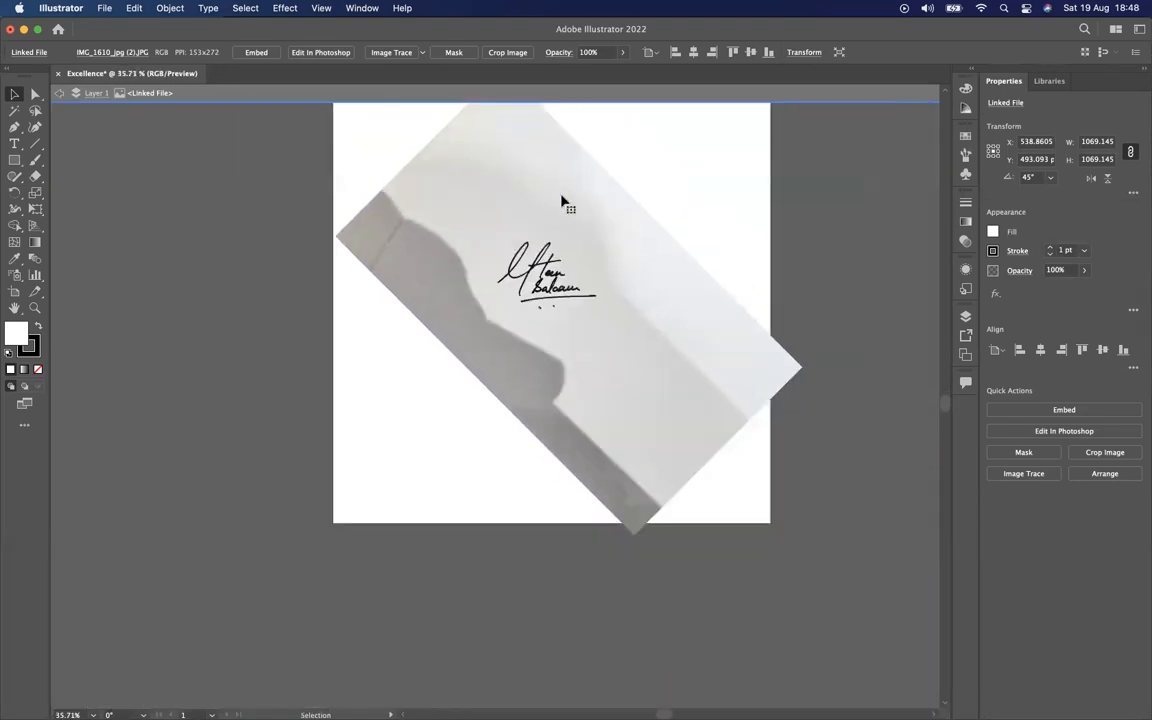
click(422, 54)
click(423, 58)
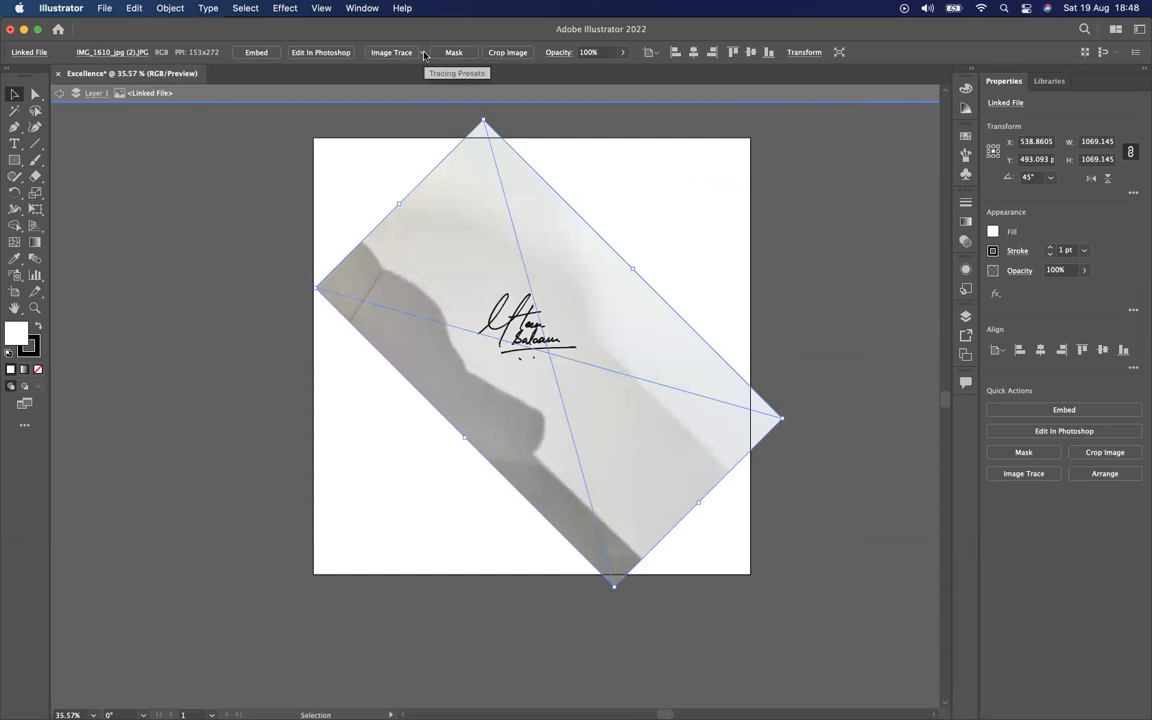
click(423, 55)
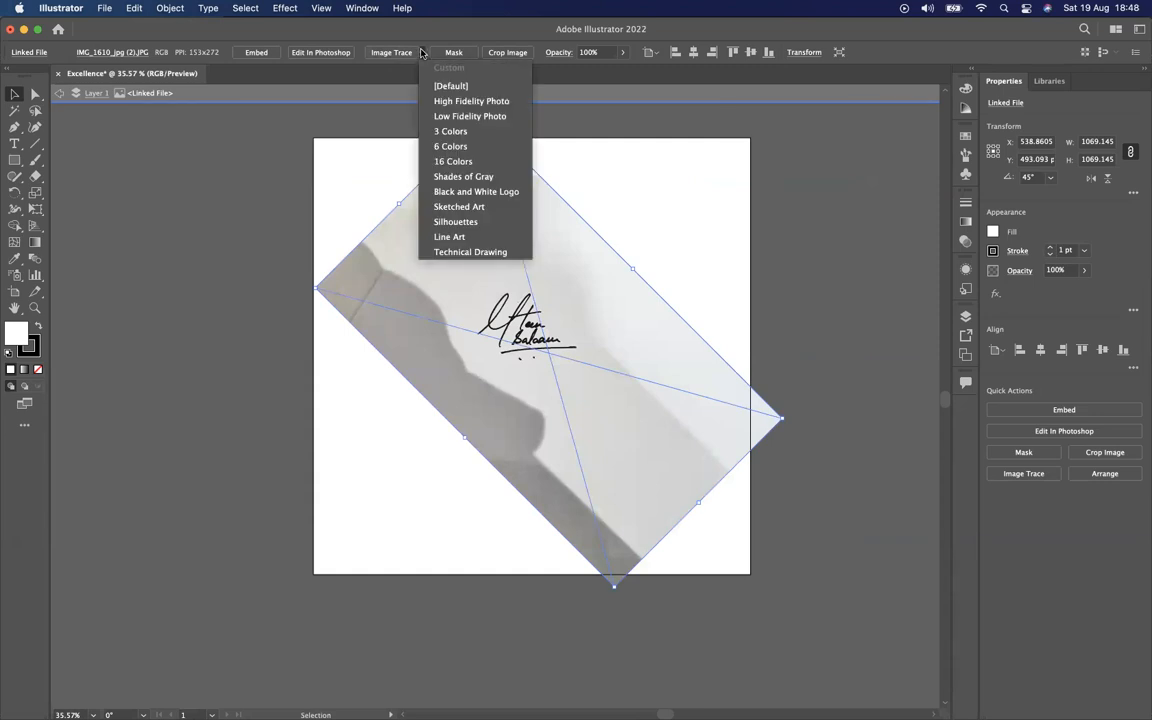
click(478, 192)
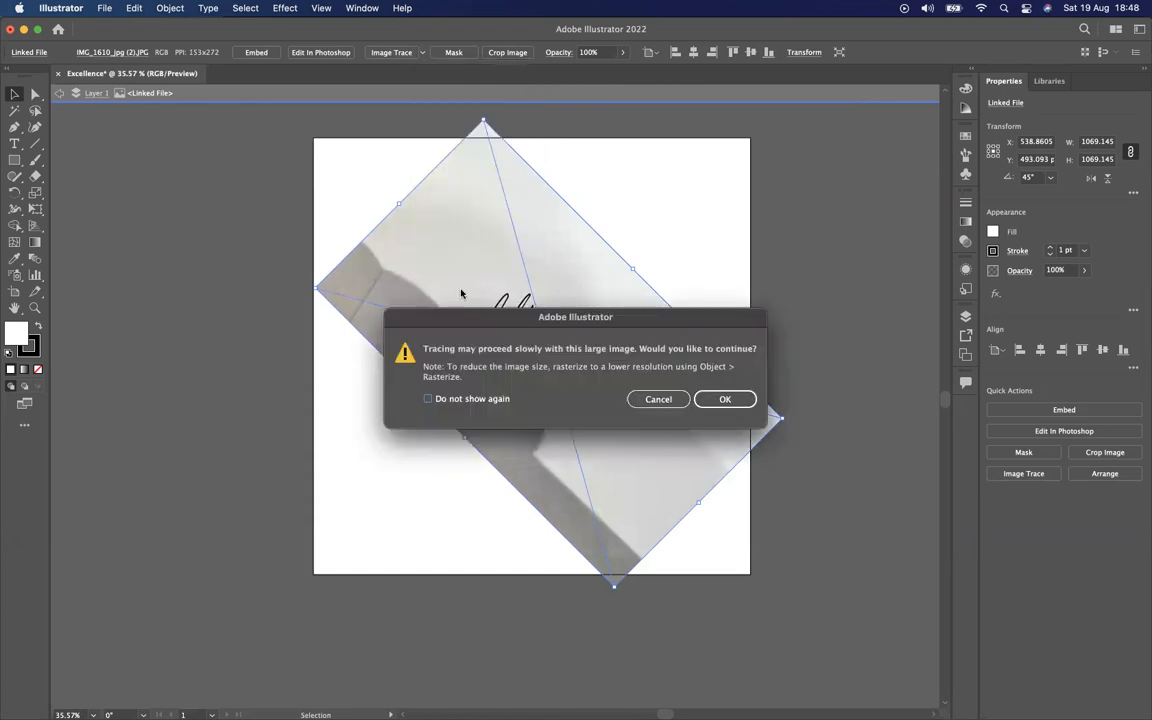
drag(543, 320, 496, 169)
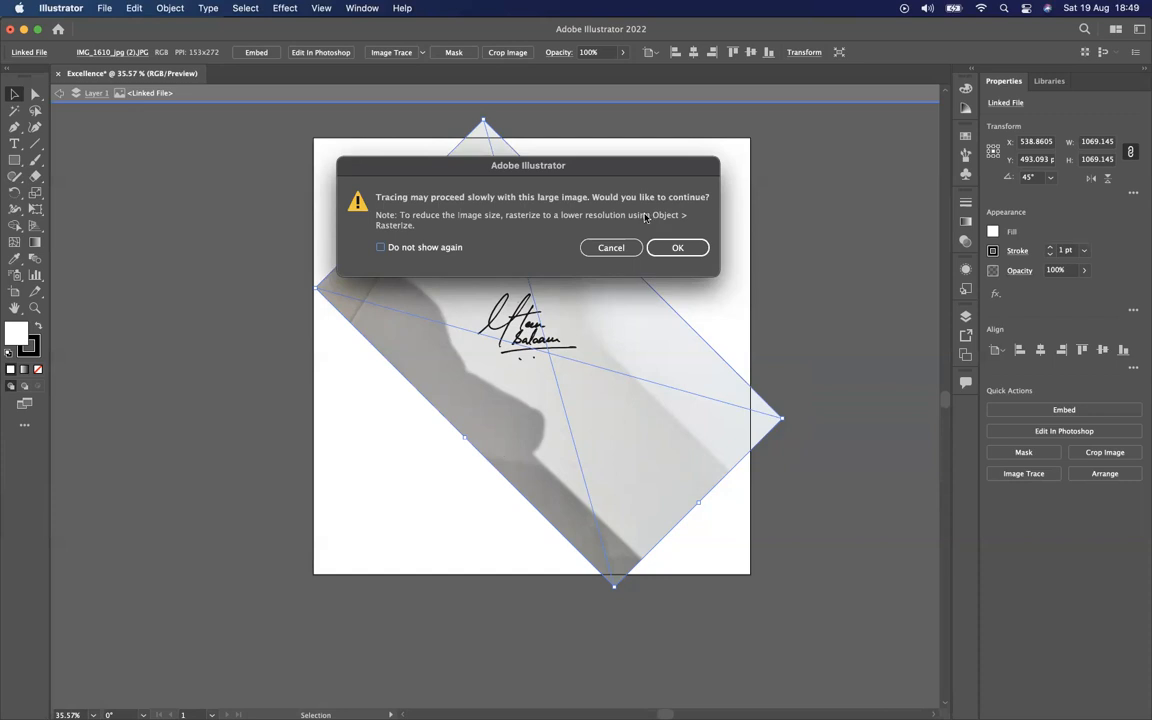
click(610, 248)
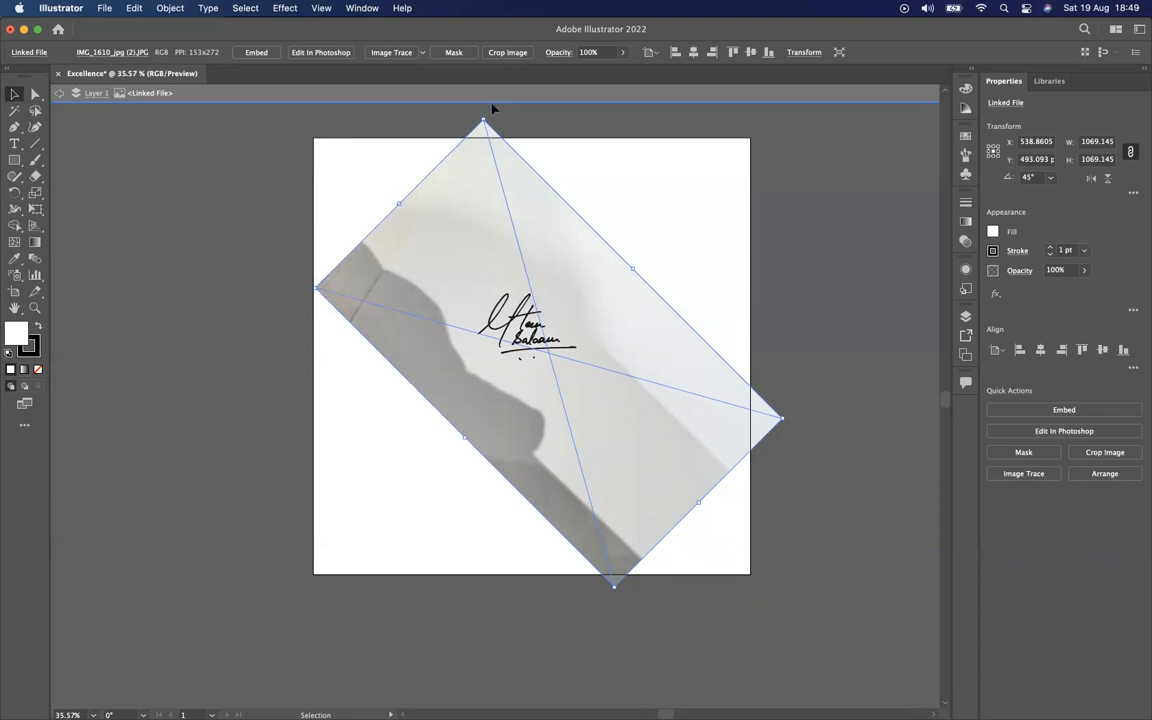
Crop the linked photo tightly around the signature, to about 255 x 188 px, accepting that a copy gets embedded
click(508, 52)
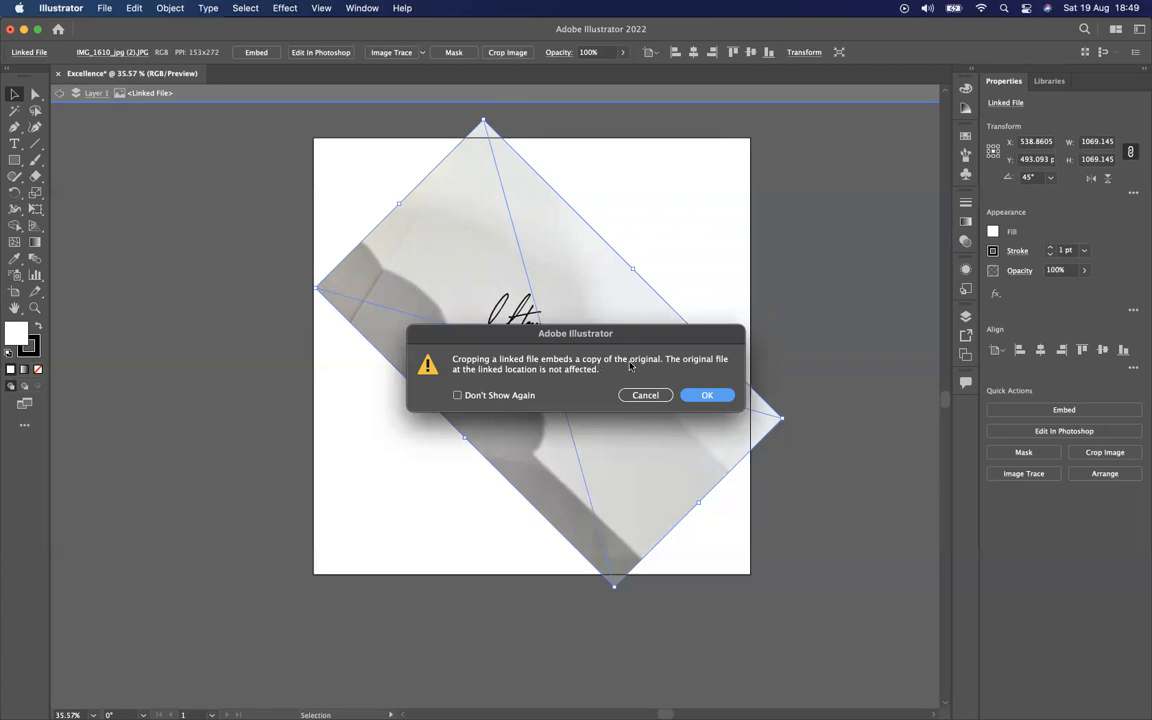
click(704, 396)
drag(401, 276, 479, 275)
drag(548, 124, 548, 285)
drag(396, 435, 472, 435)
drag(703, 423, 587, 432)
drag(531, 588, 530, 366)
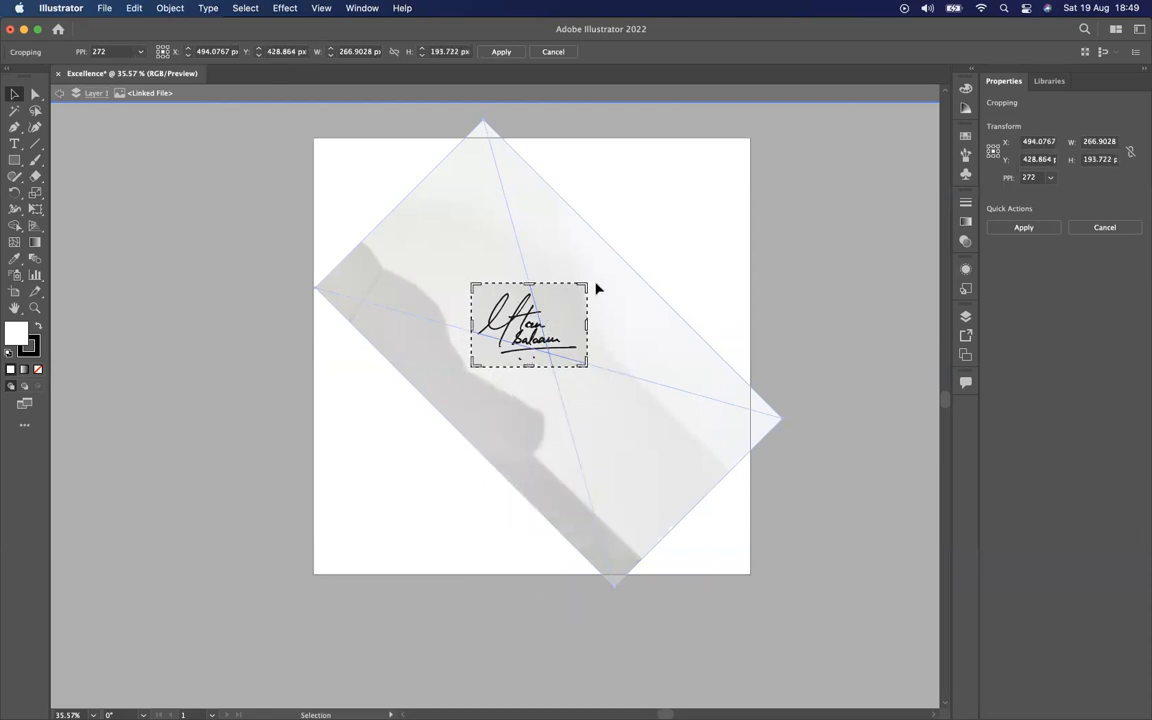
mouse_move(581, 287)
mouse_down()
mouse_move(572, 291)
mouse_move(581, 286)
mouse_up()
click(501, 51)
Trace the cropped signature image with the Black and White Logo preset and select the tracing
scroll(512, 294, up, 3)
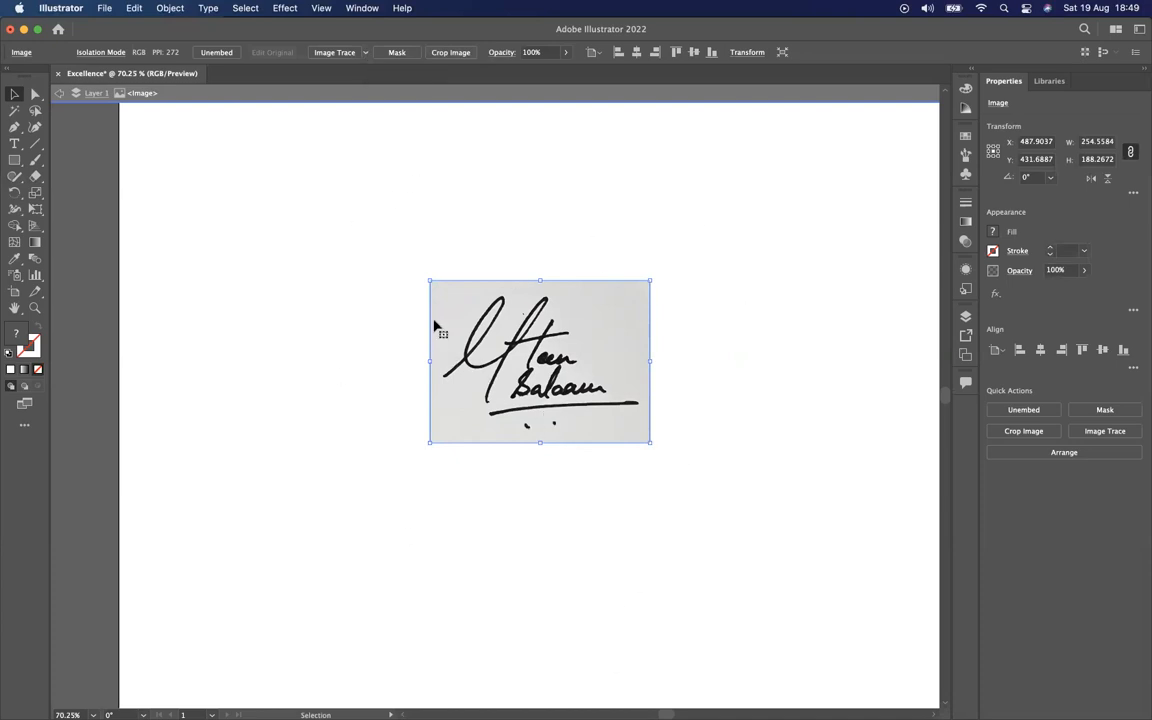
click(366, 54)
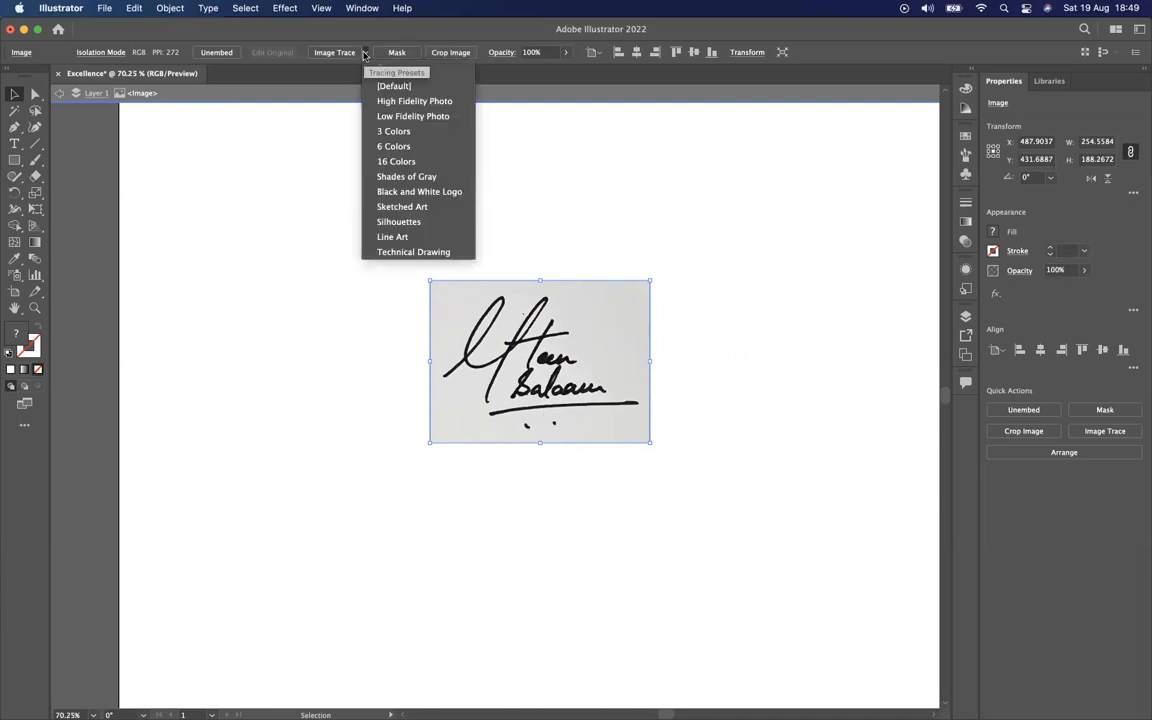
click(402, 192)
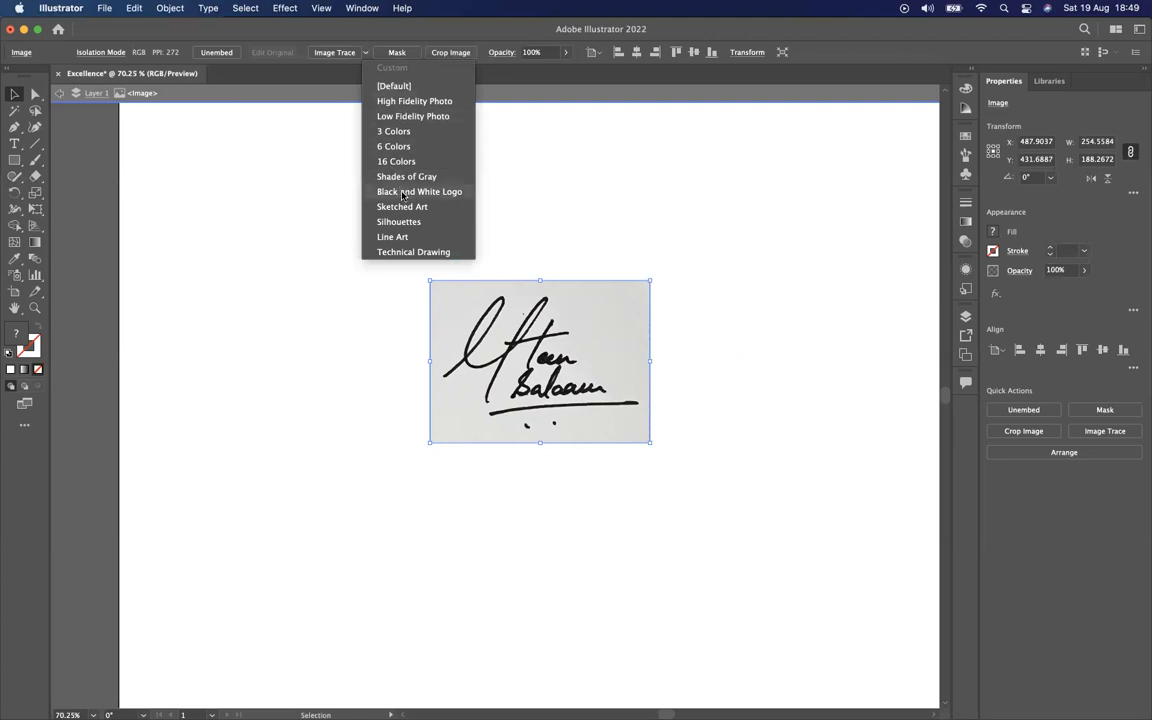
click(665, 242)
drag(352, 231, 650, 445)
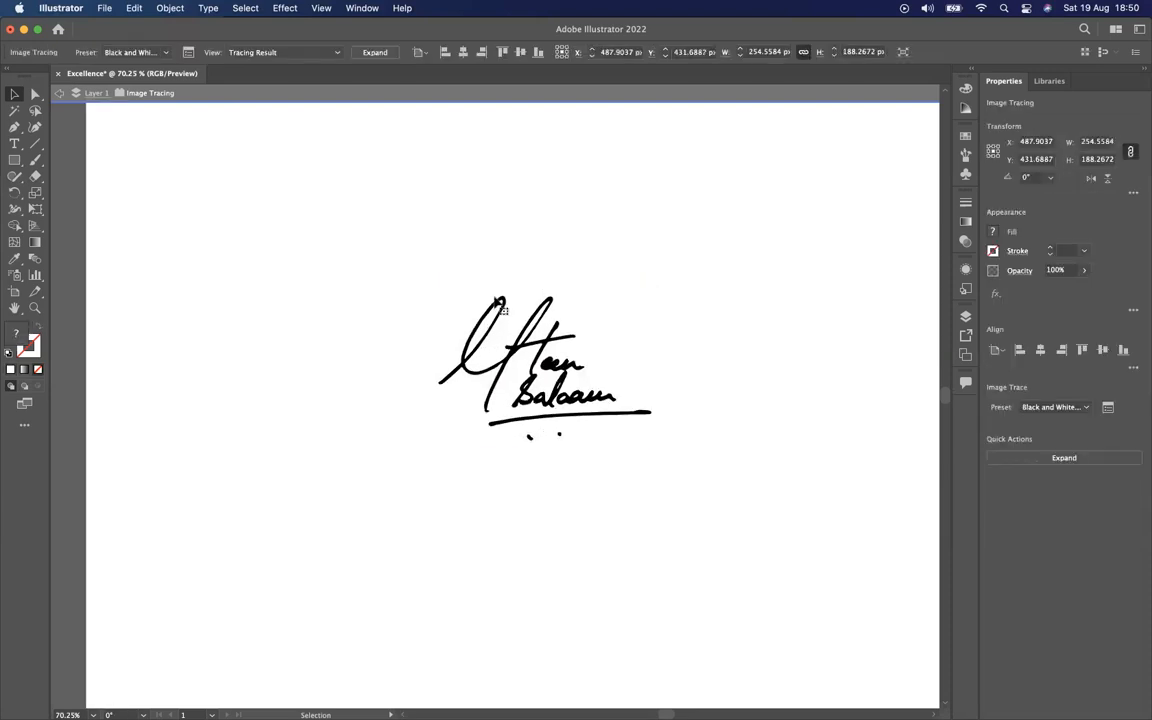
Examine the edges of the traced signature's strokes at high magnification and return to viewing the whole signature
scroll(497, 303, up, 15)
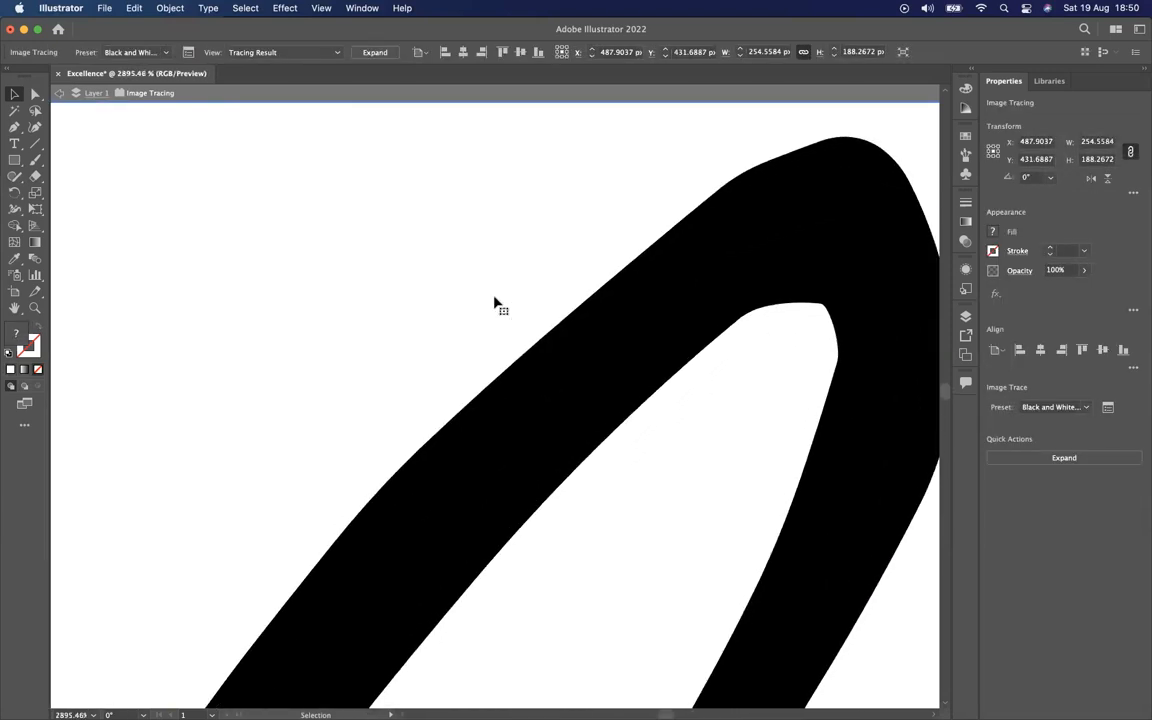
scroll(497, 303, up, 6)
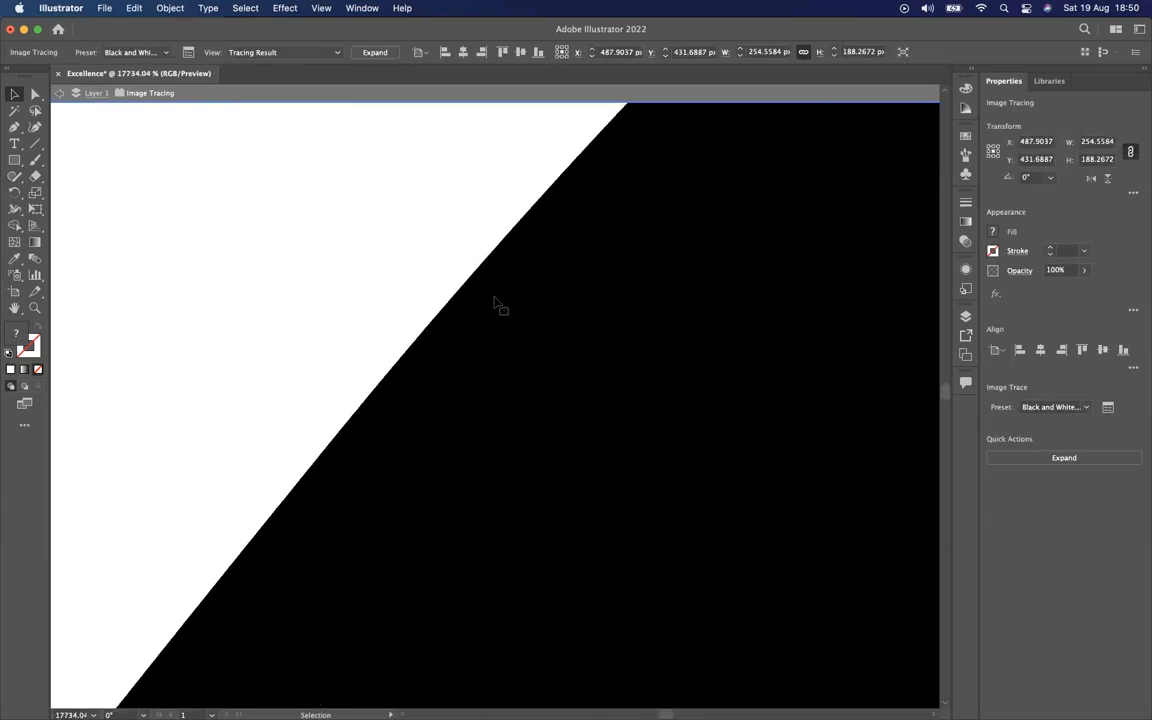
scroll(497, 305, down, 12)
scroll(497, 303, down, 10)
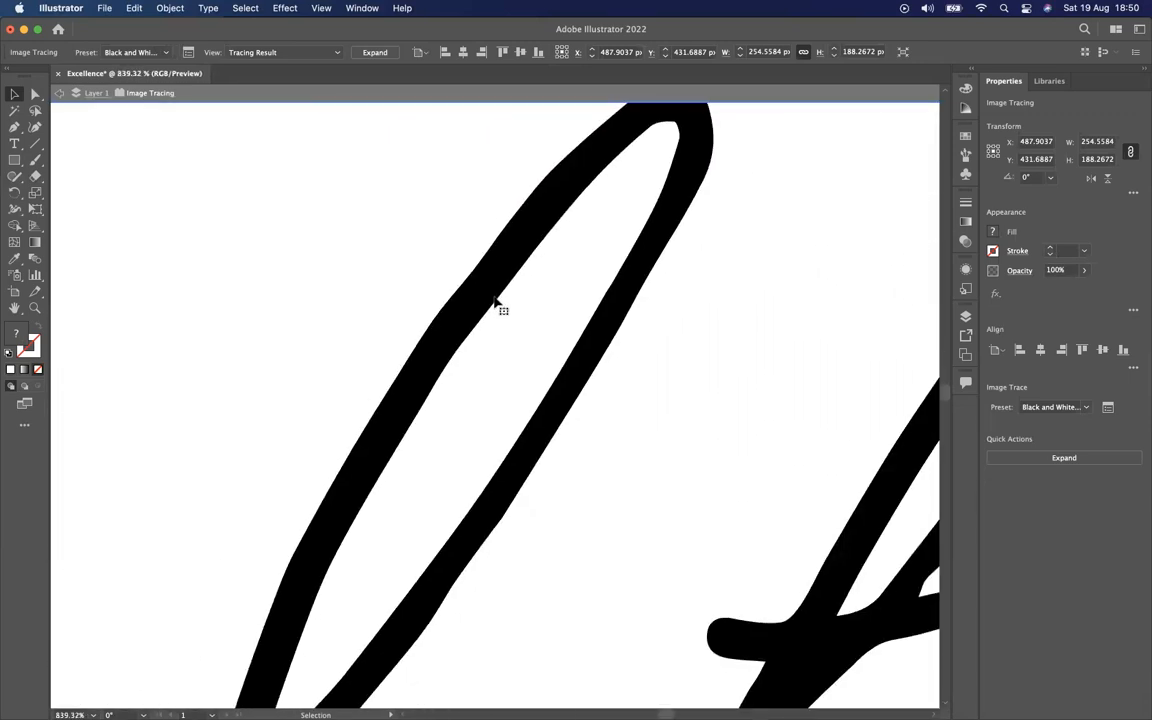
scroll(497, 303, up, 4)
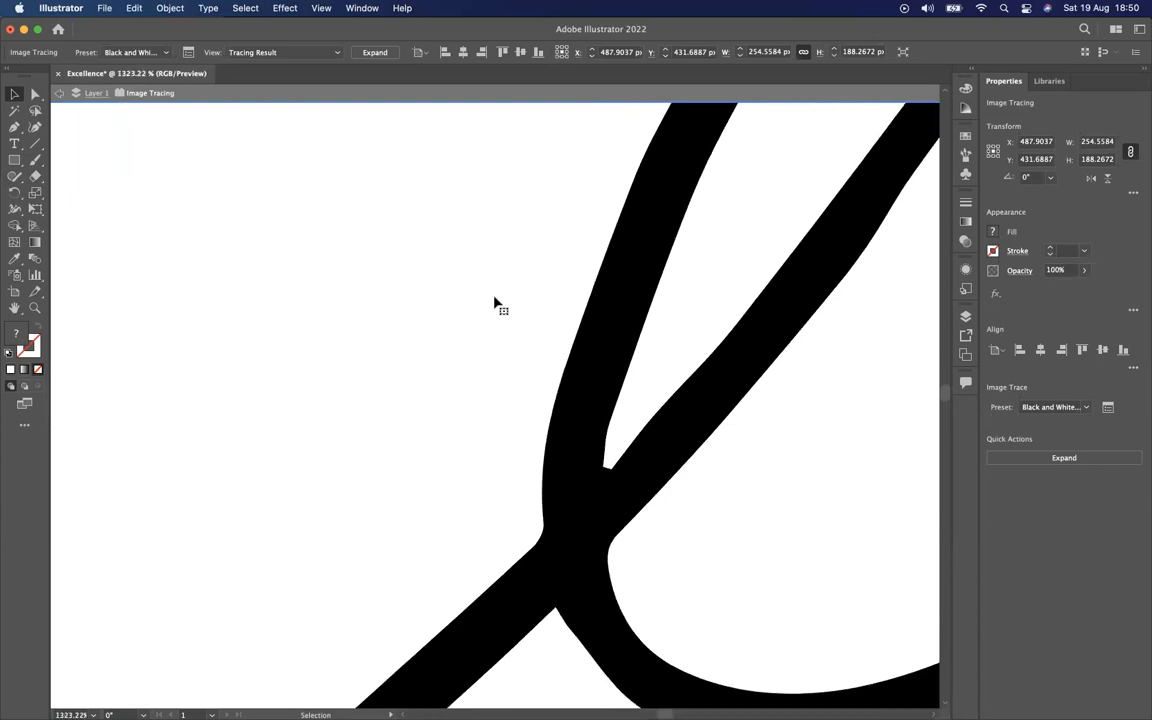
scroll(573, 272, down, 8)
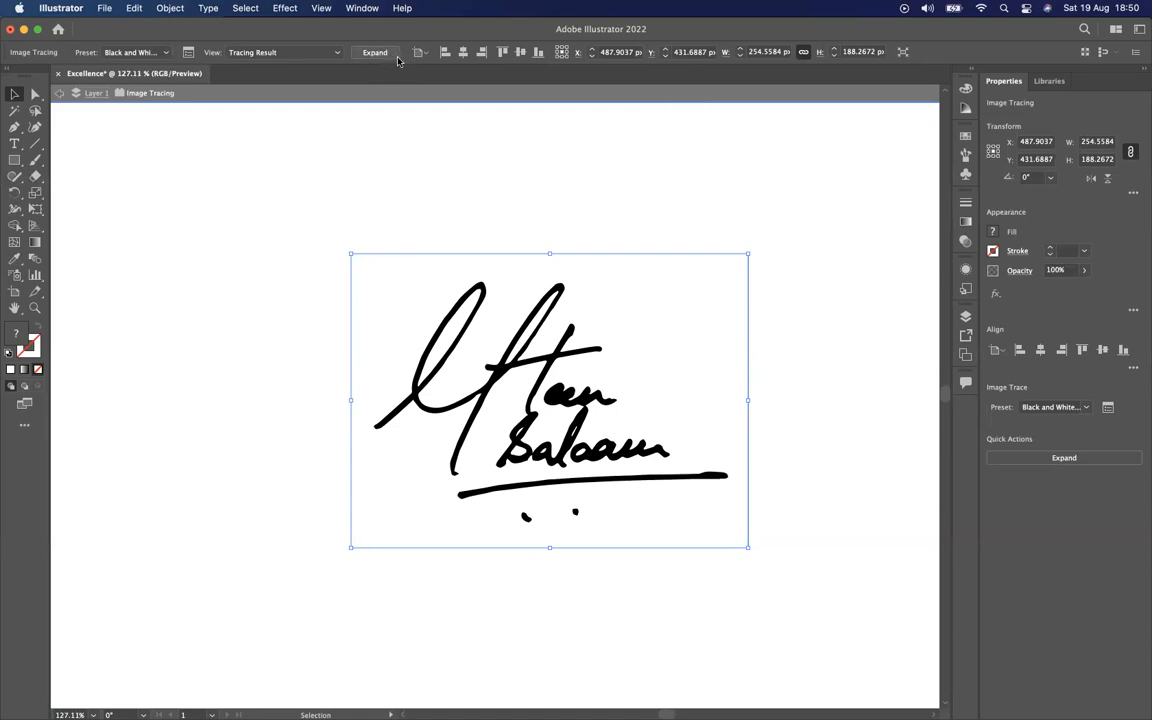
Switch to the Word notes document and add the line "Expand" below "ESC key on keyboard"
key(ctrl+Right)
key(ctrl+Right)
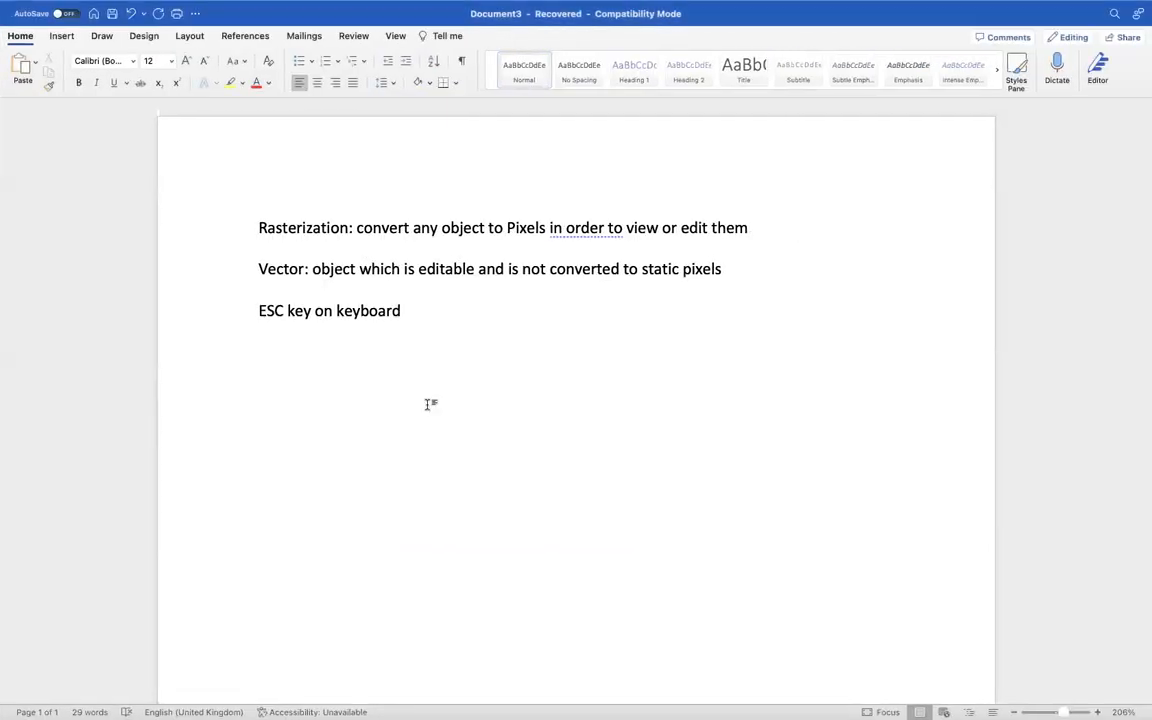
text(Expand)
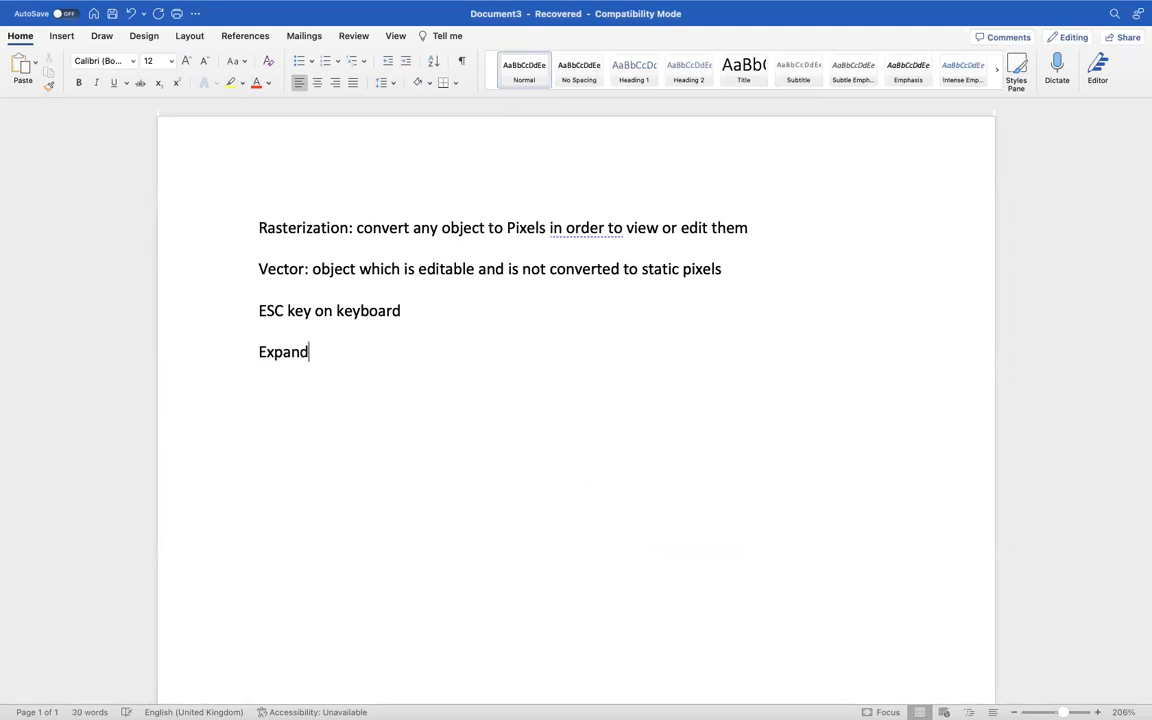
Complete the last line of the notes as "Expand in illustrator means : convert any non editable objects to an editable vector"
text( in illustrator means : convert an)
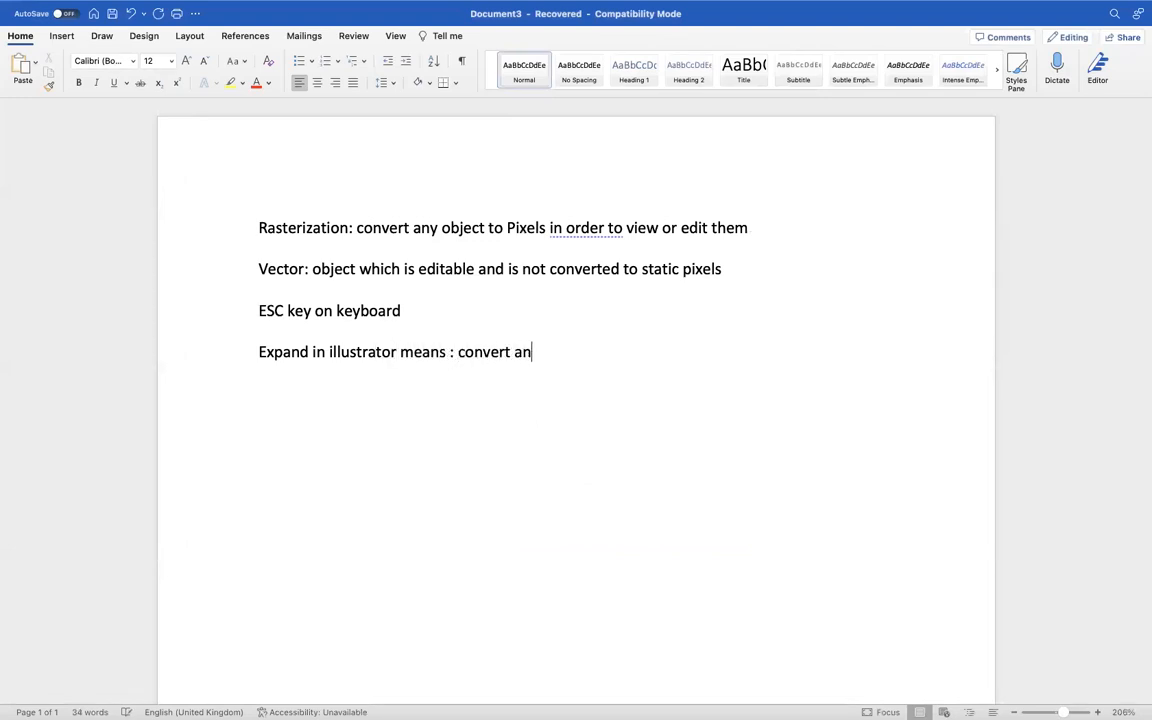
text(y non editab)
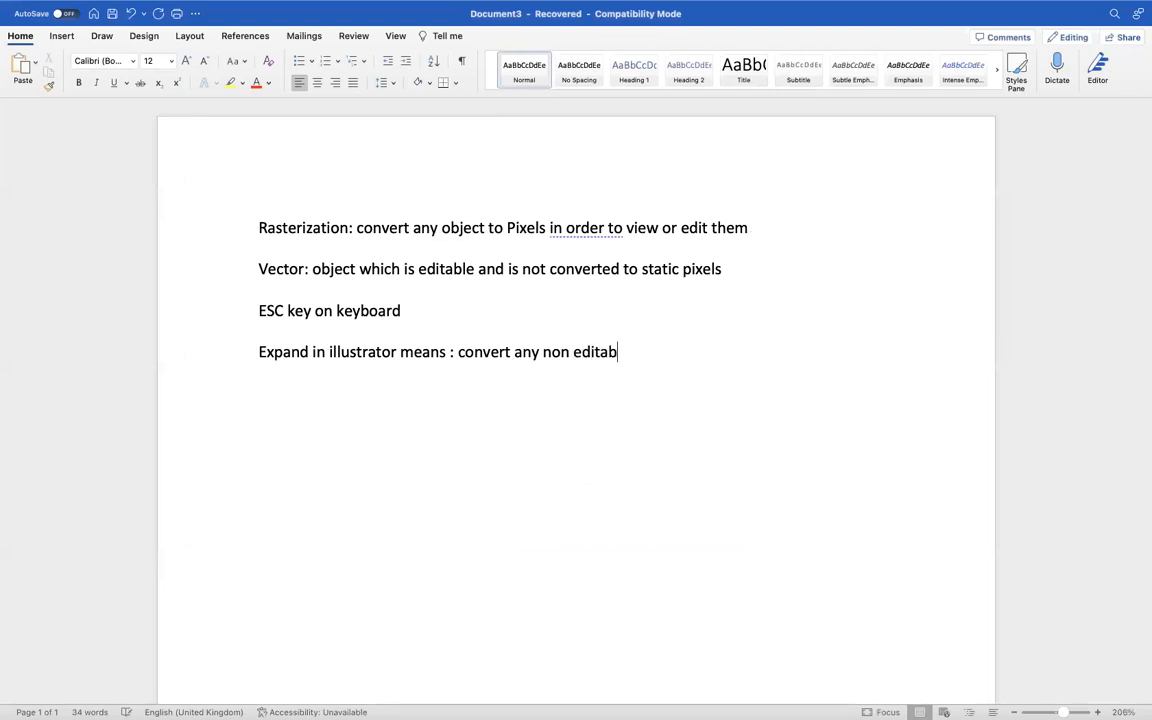
text(le objects to)
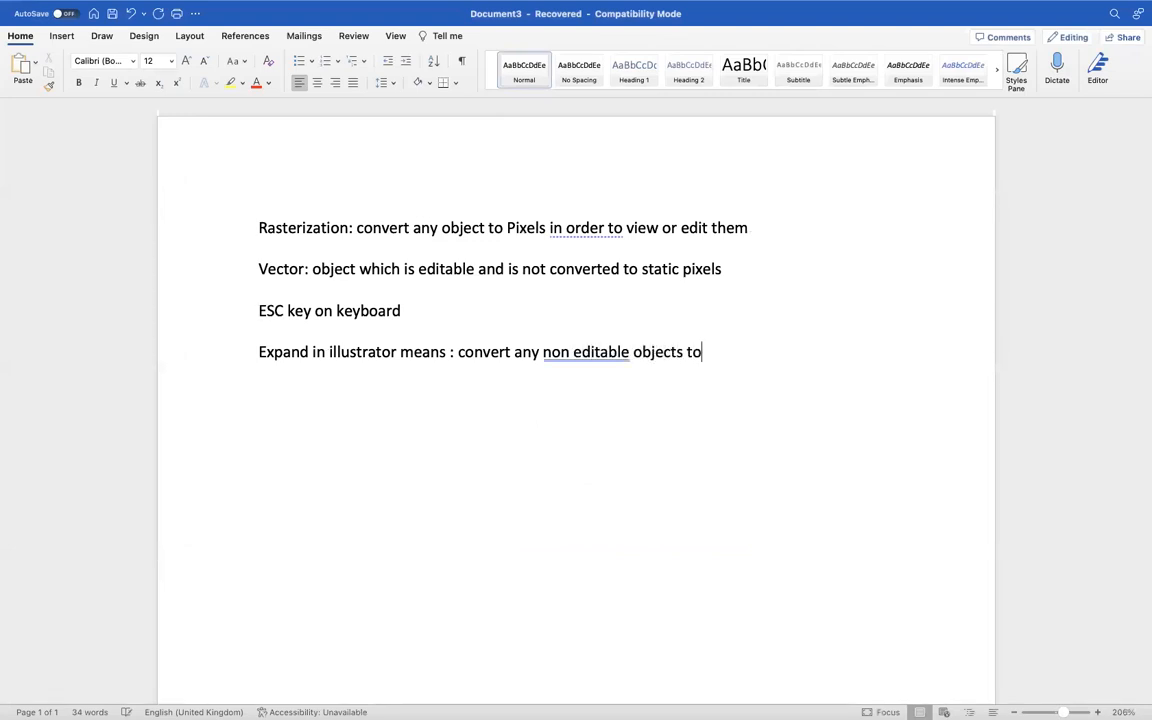
text( an editable vector)
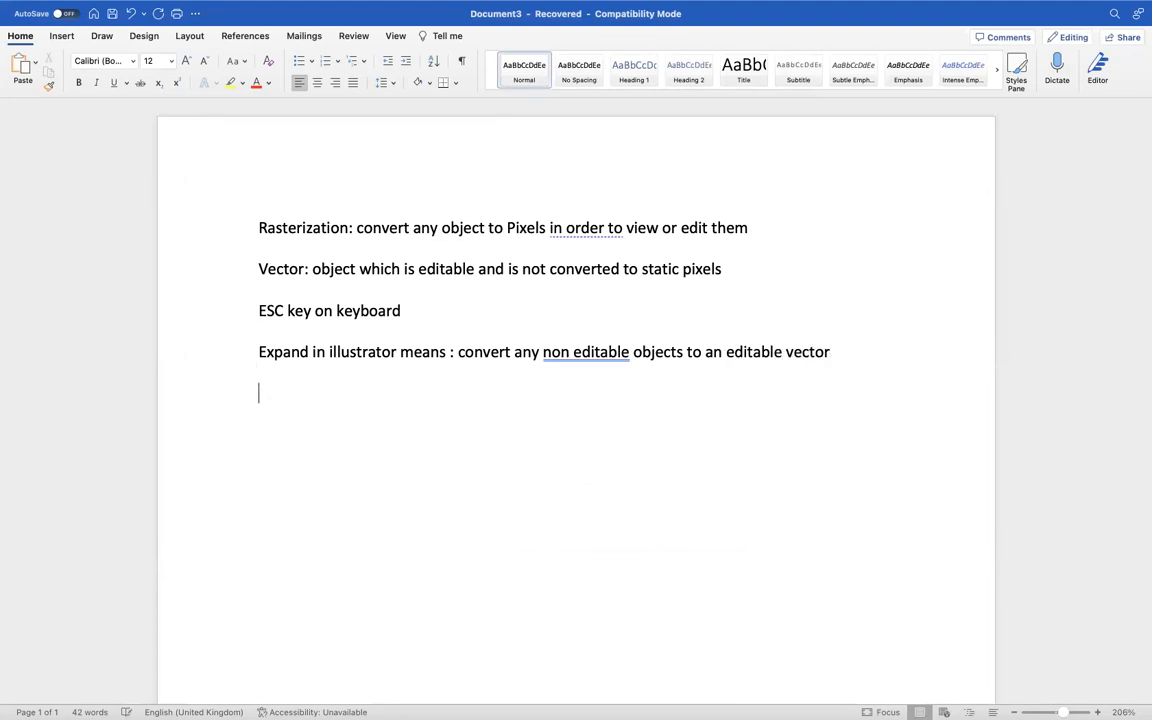
Switch back to Illustrator, expand the signature tracing into vector paths and inspect the strokes up close
key(ctrl+Left)
key(ctrl+Left)
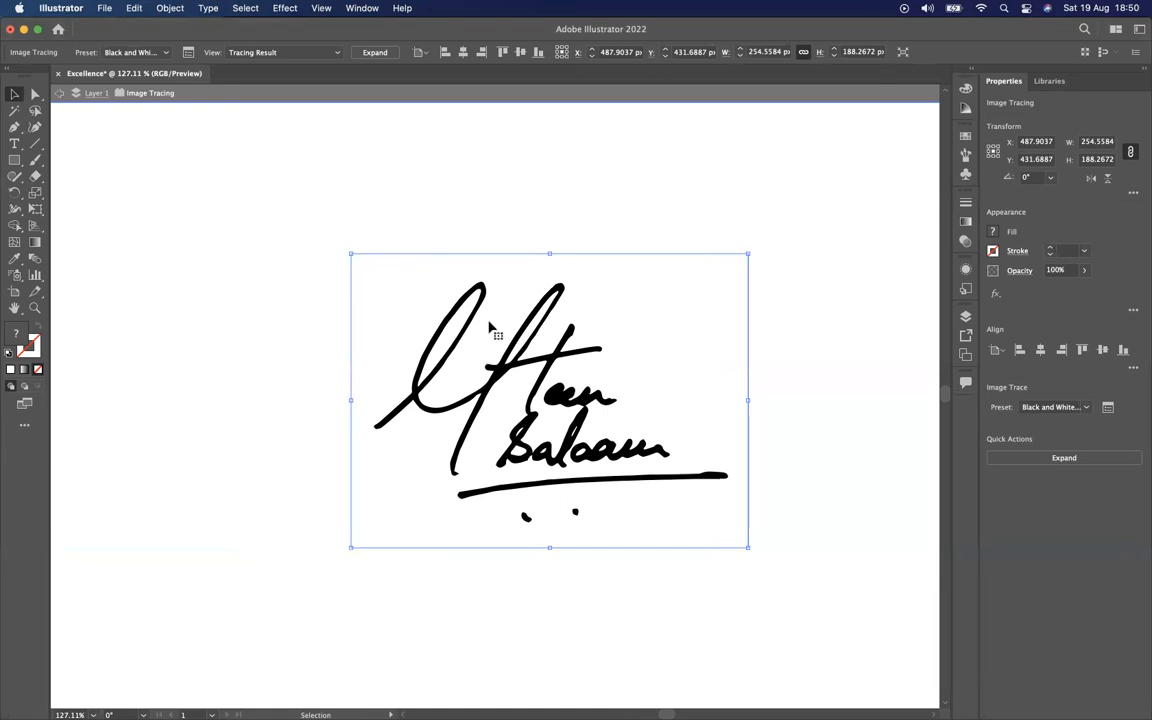
click(375, 53)
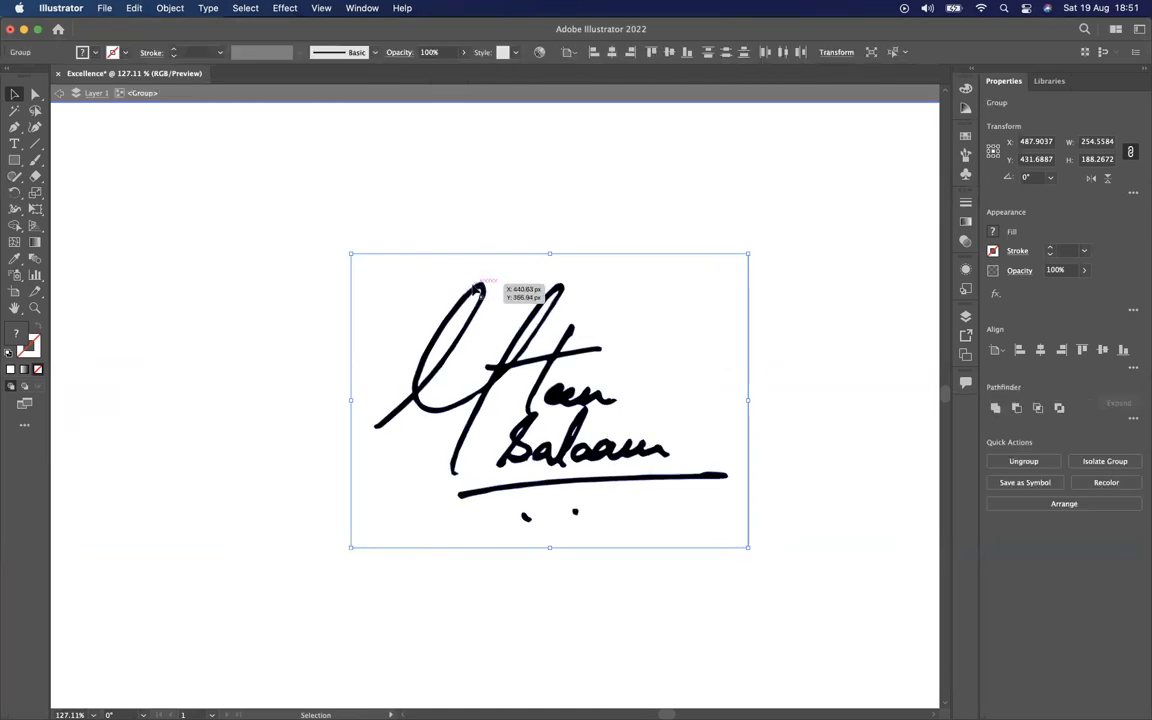
scroll(476, 290, up, 5)
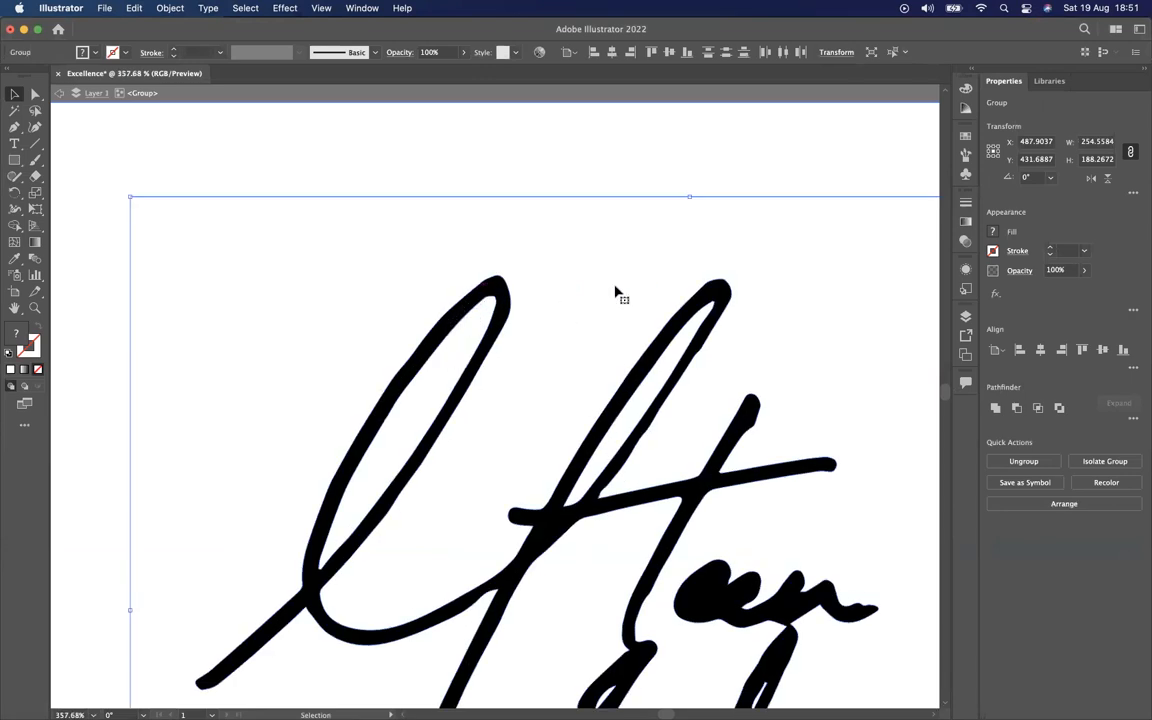
scroll(616, 293, down, 5)
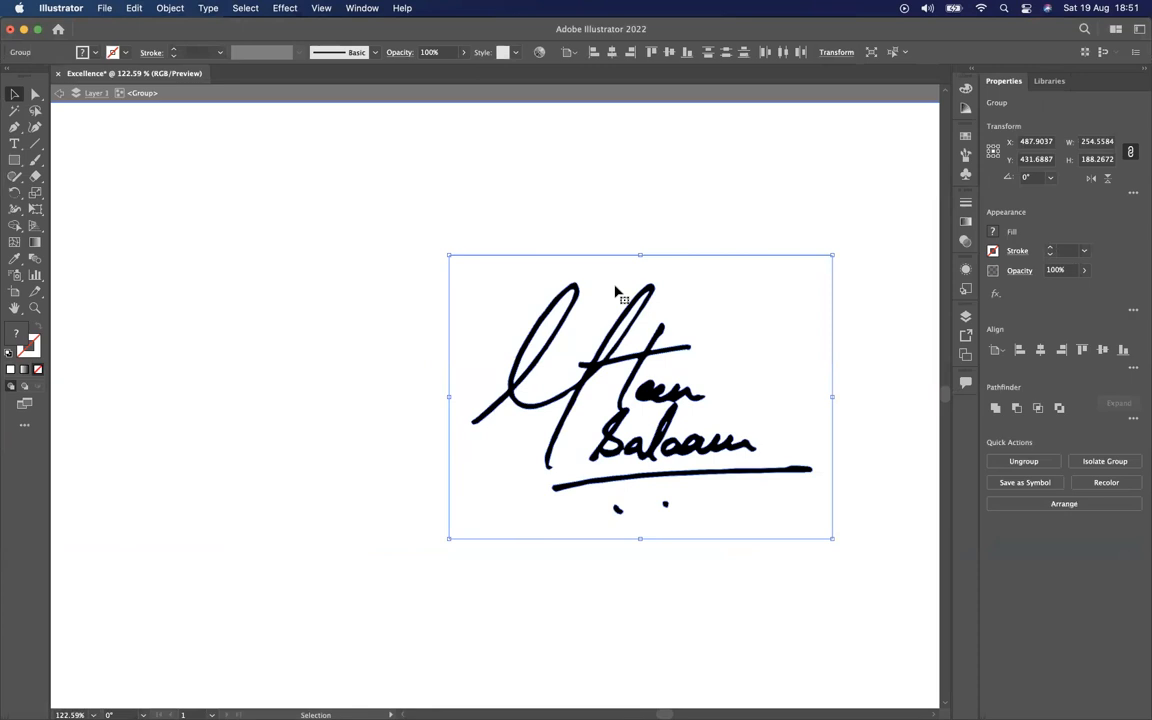
Move the expanded signature off the artboard onto the empty canvas to its left, and deselect it
scroll(616, 290, down, 5)
mouse_move(614, 291)
mouse_down()
mouse_move(150, 305)
mouse_move(207, 301)
mouse_up()
click(222, 262)
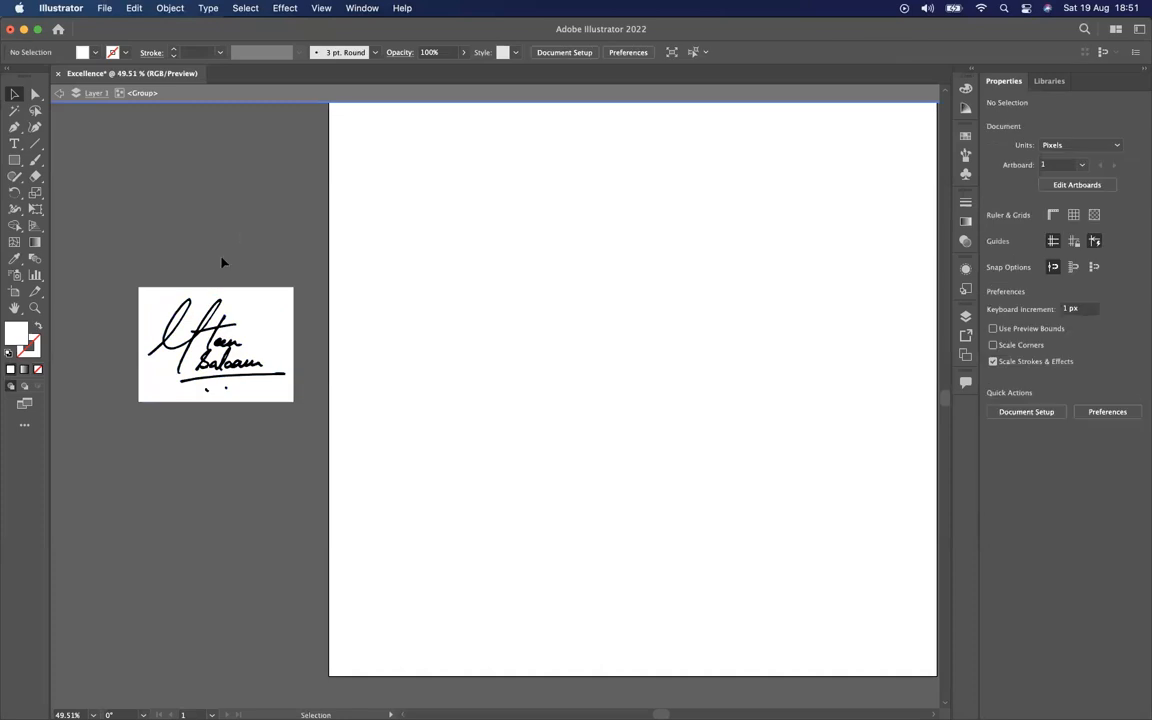
scroll(232, 261, left, 5)
scroll(232, 261, up, 6)
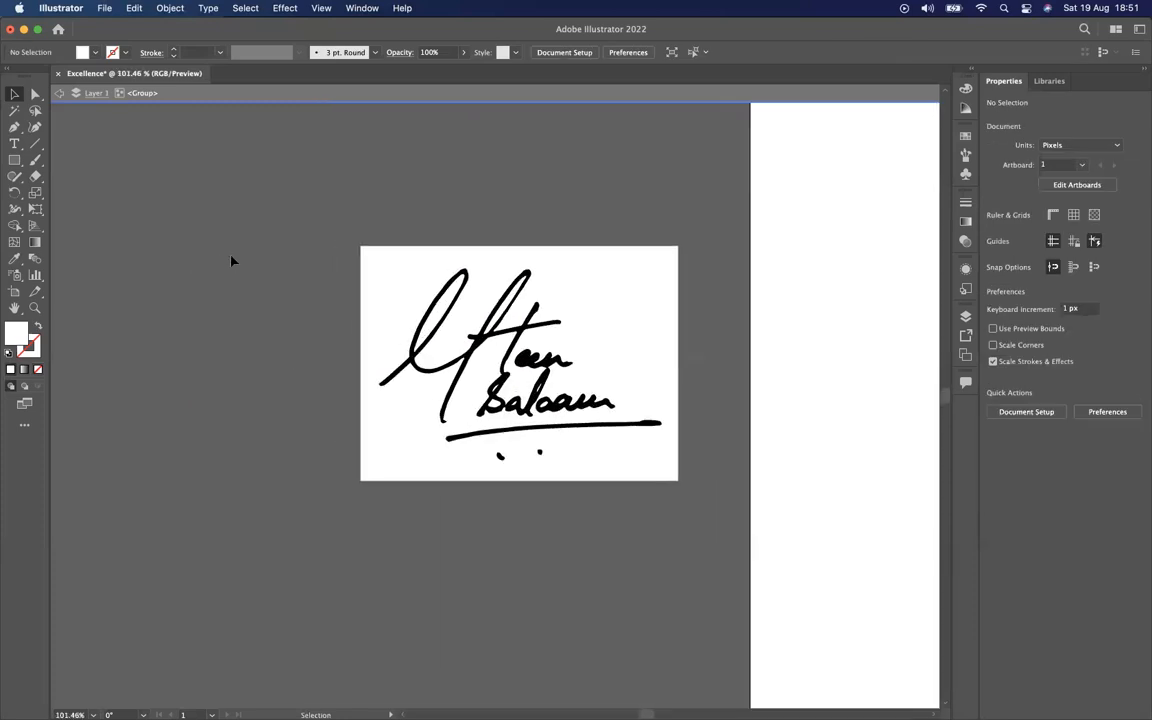
scroll(231, 261, right, 5)
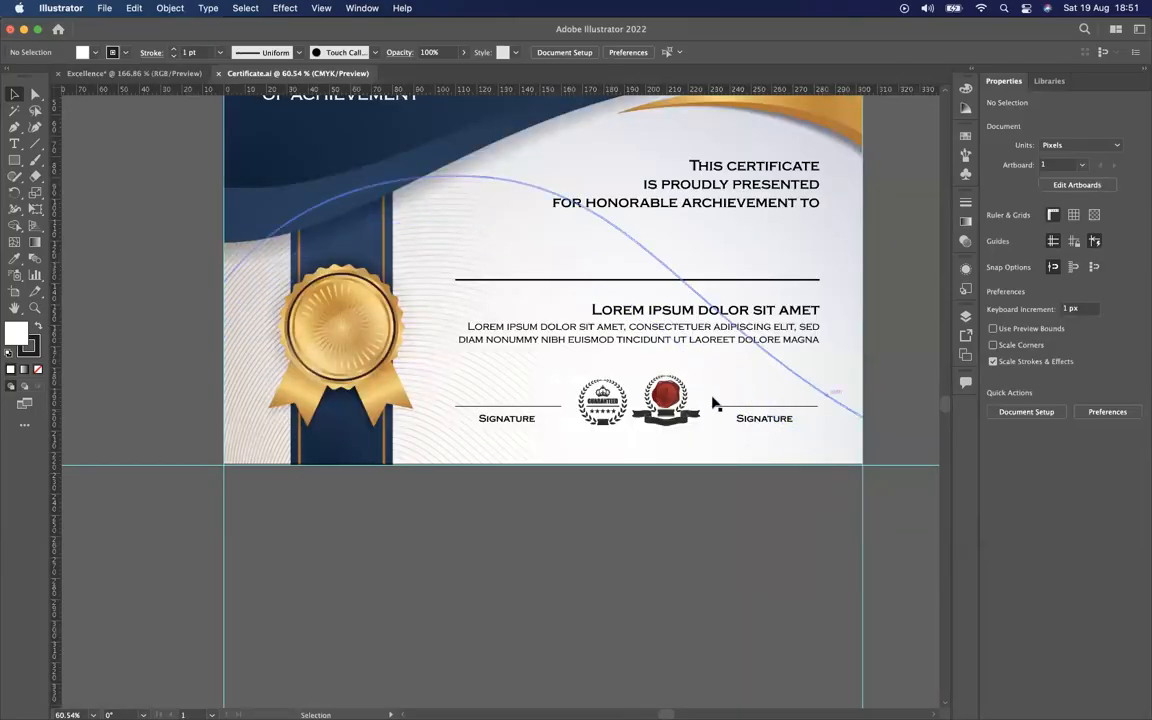
Try copying the signature's white background path from the Excellence document into Certificate.ai, undo it and return to Excellence
click(130, 73)
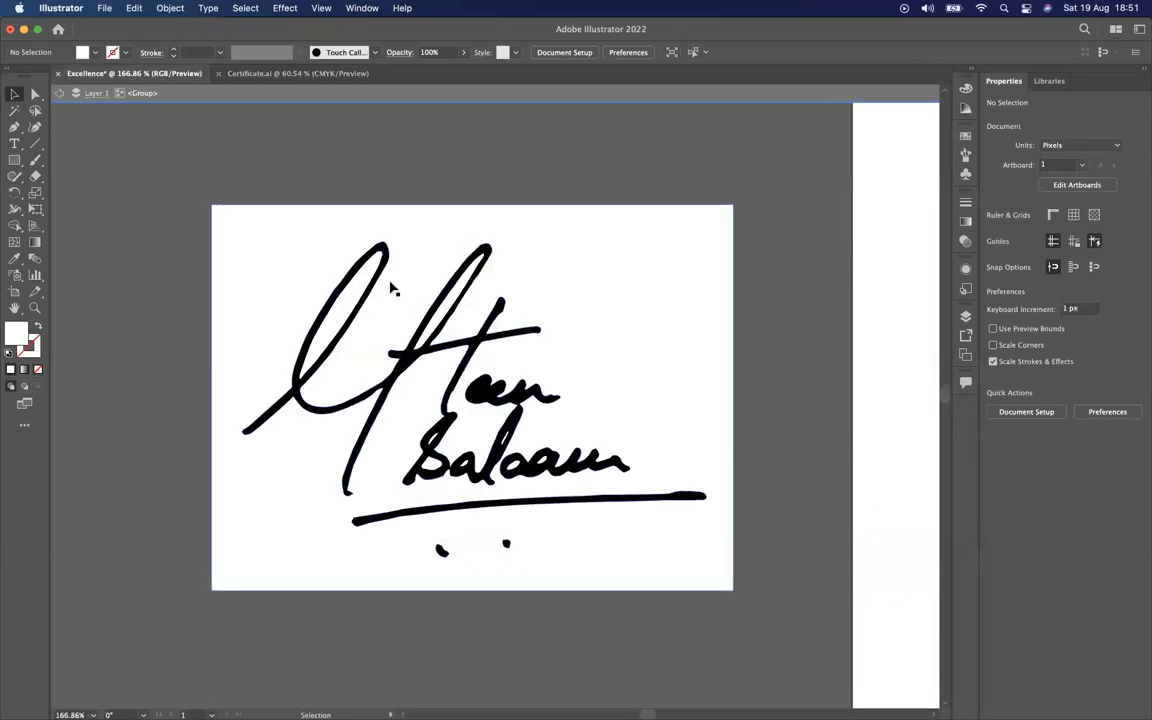
click(340, 305)
key(super+c)
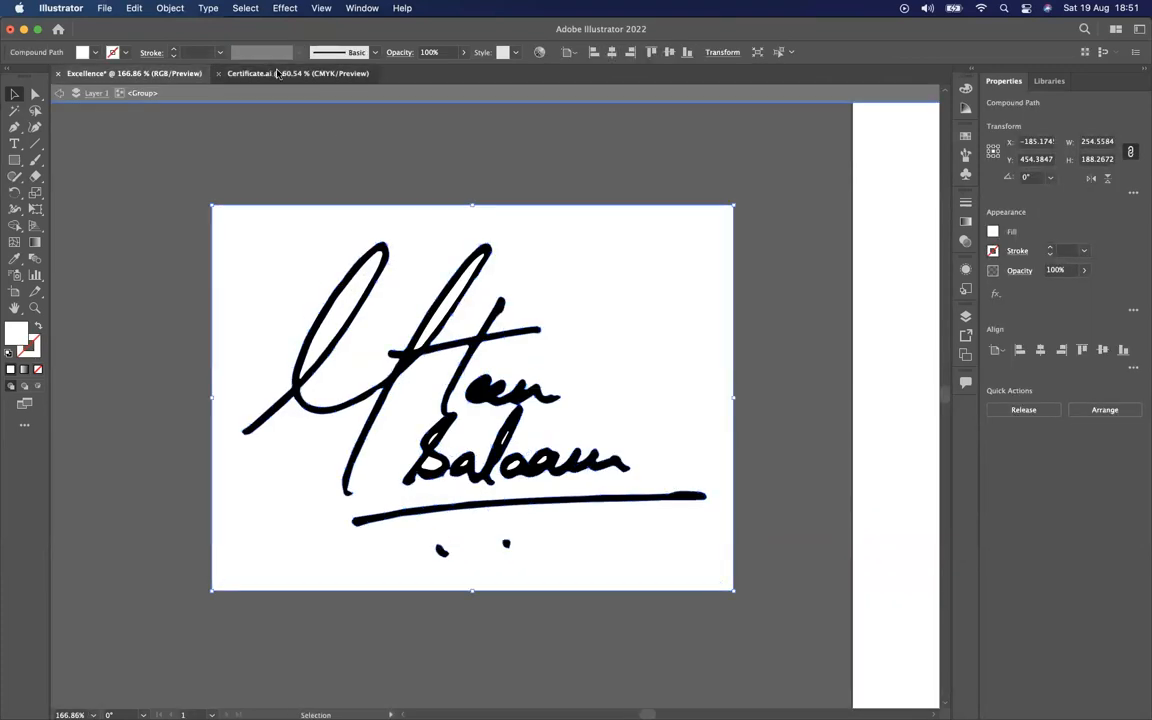
click(277, 73)
key(super+v)
click(674, 402)
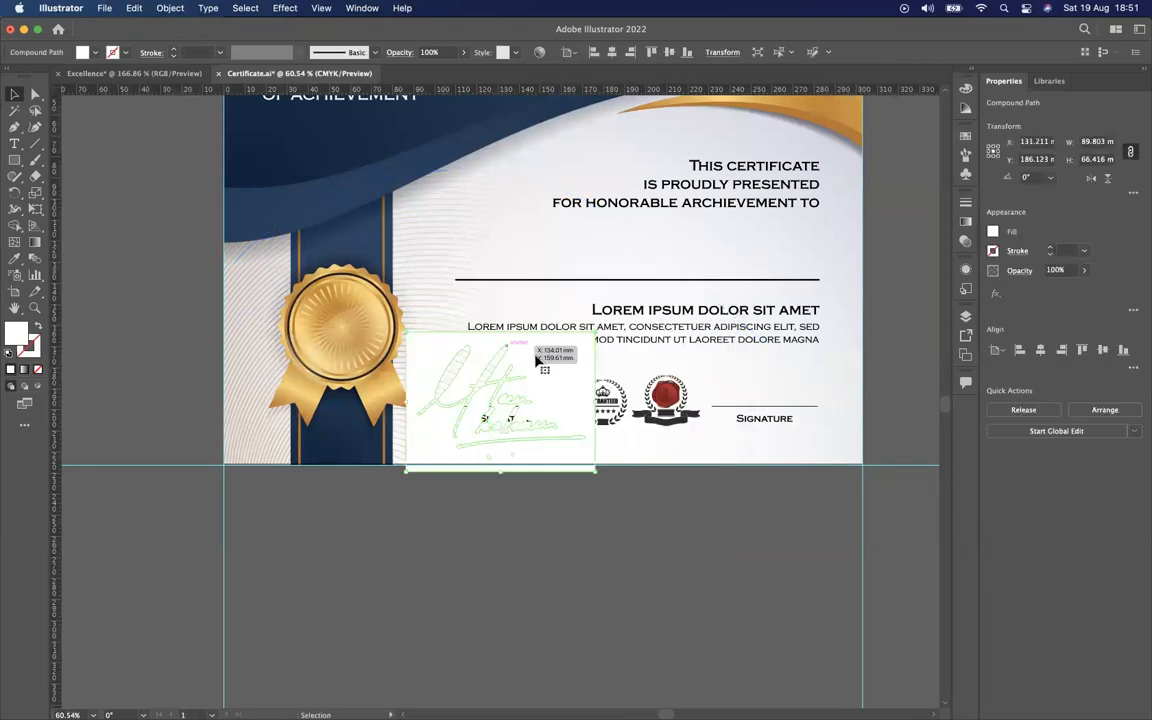
mouse_move(549, 362)
mouse_down()
mouse_move(650, 360)
mouse_move(800, 330)
mouse_move(700, 470)
mouse_move(557, 541)
mouse_up()
key(super+z)
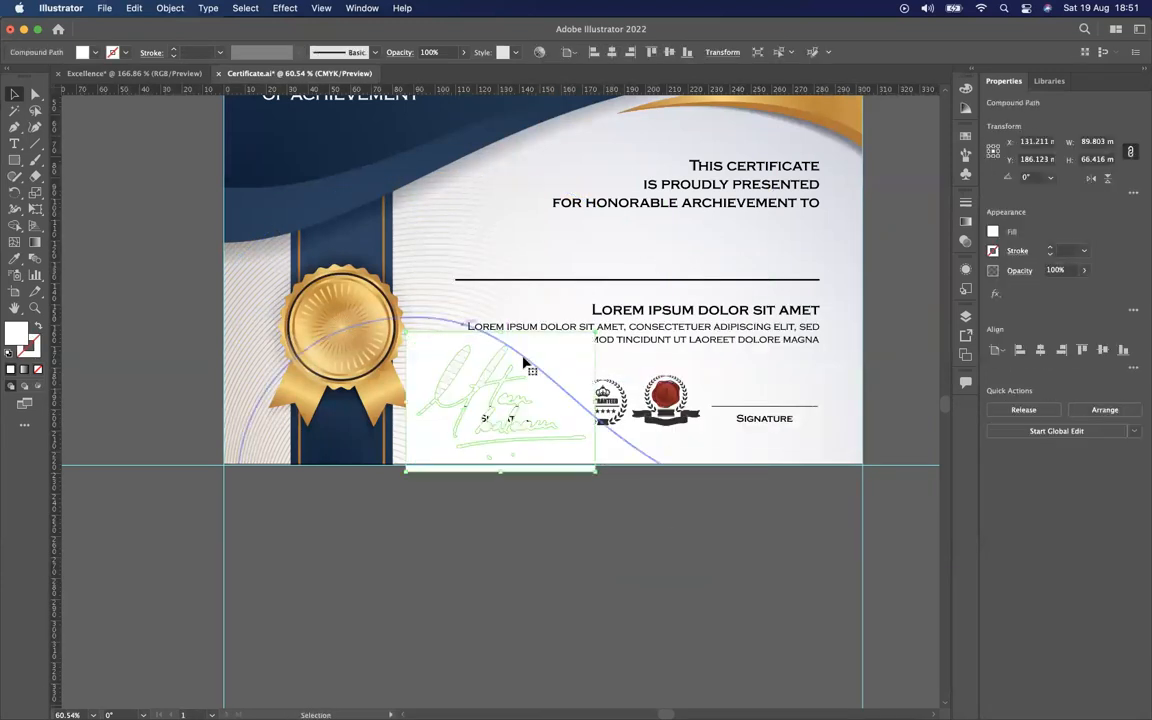
key(super+z)
click(155, 74)
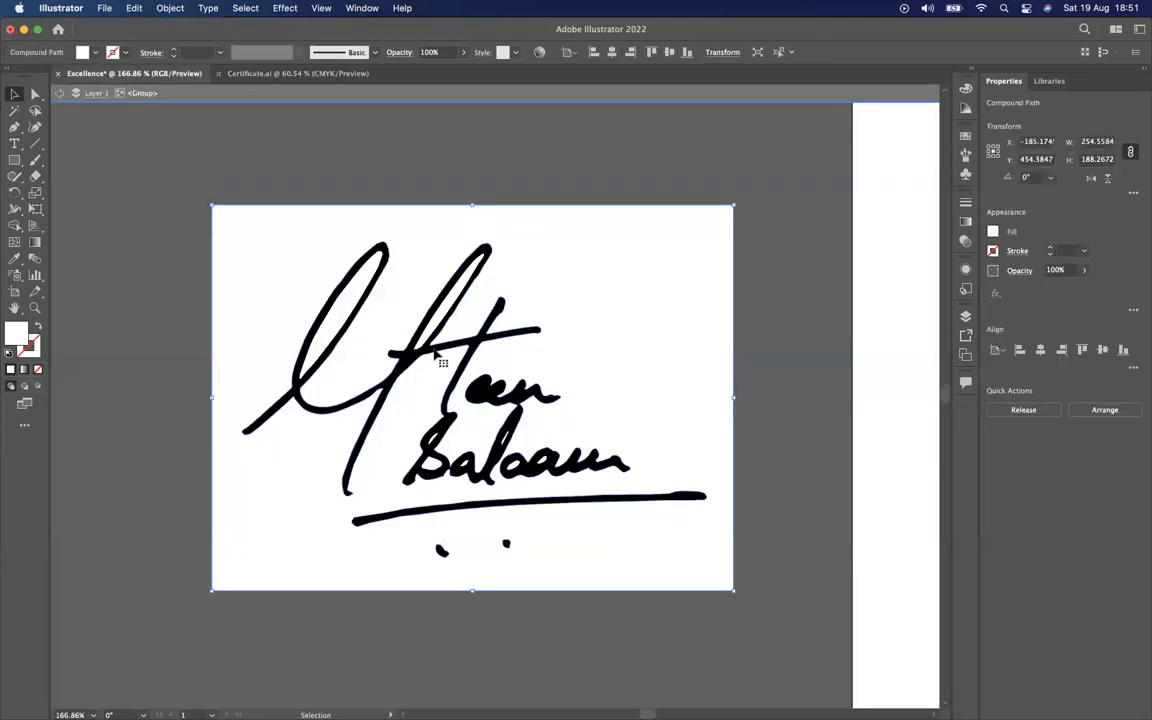
Leave isolation mode and copy the whole signature group into Certificate.ai, accepting the color profile conversion
click(784, 455)
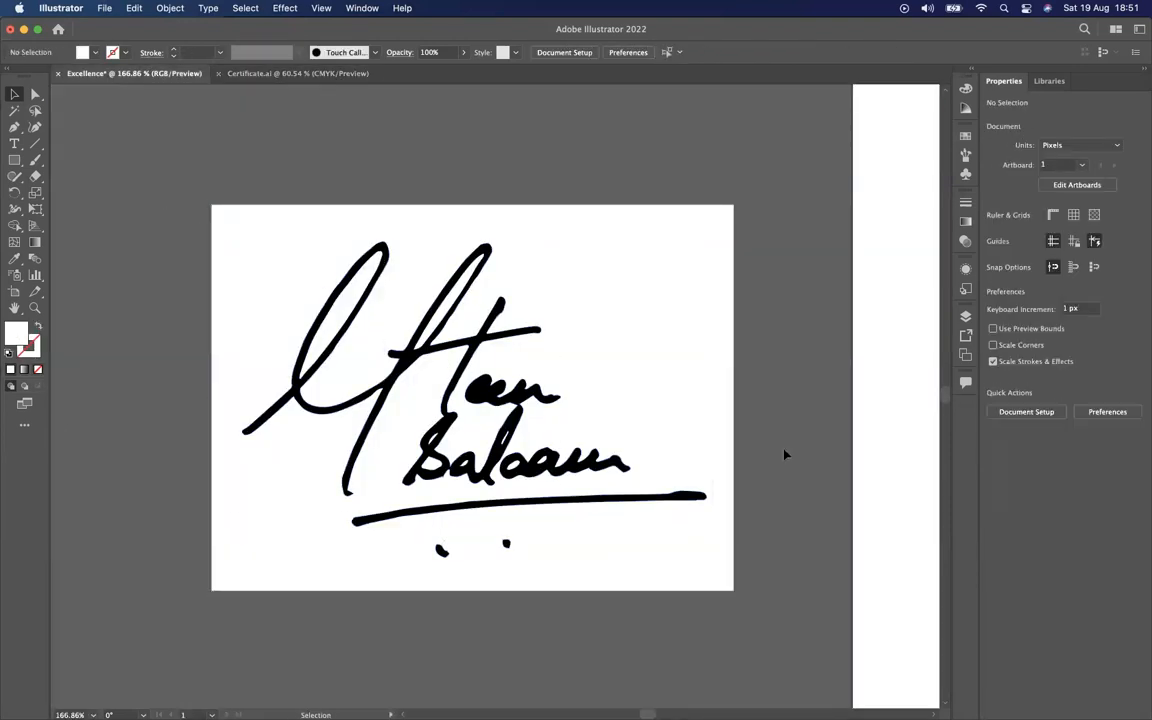
key(super+a)
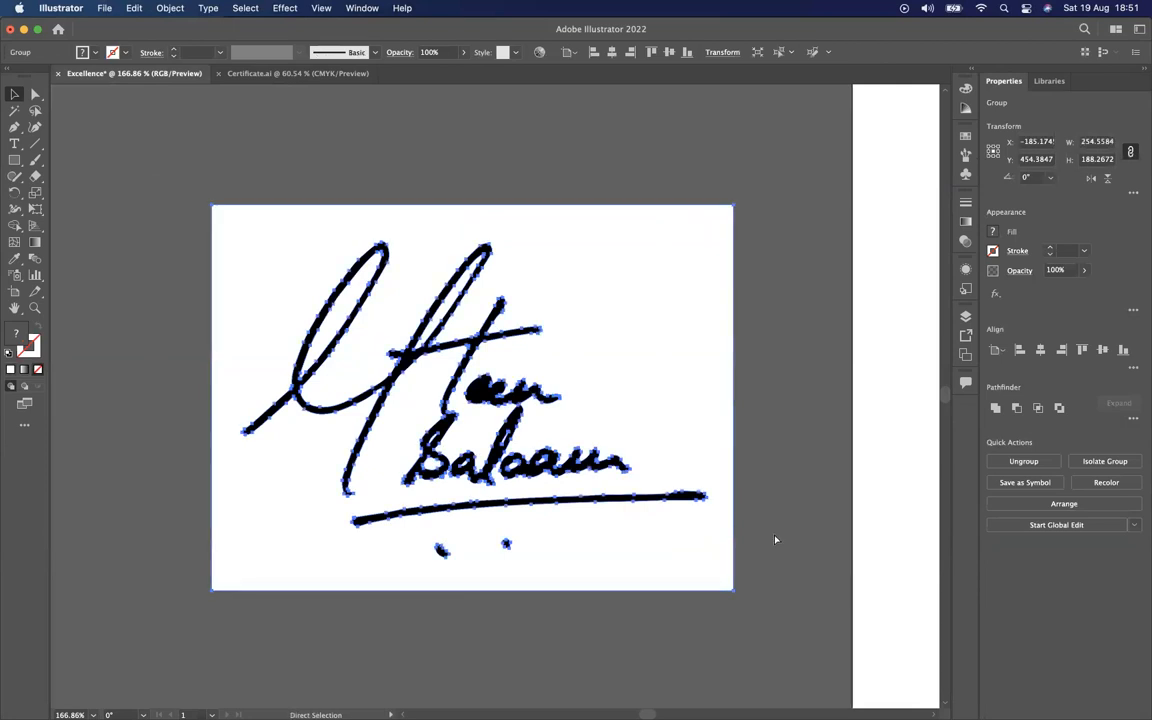
key(v)
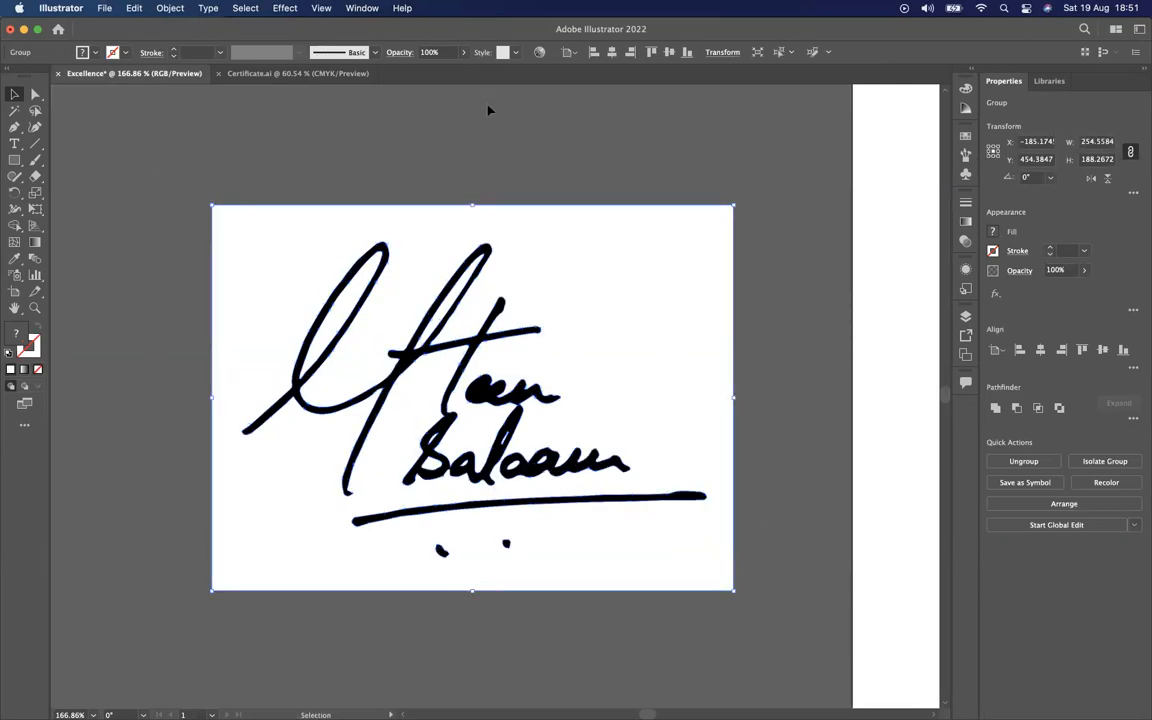
click(300, 73)
key(super+v)
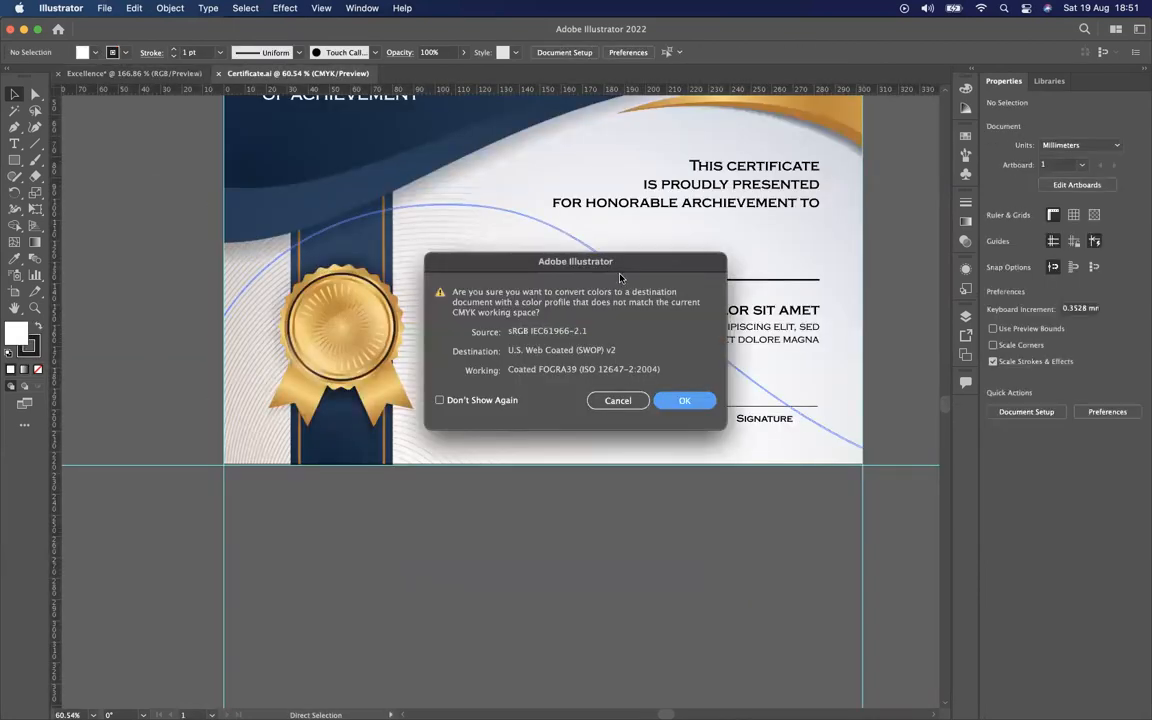
click(684, 404)
Scale down the pasted signature and place it above the signature line to the right of the red seal
drag(577, 365, 814, 354)
mouse_move(847, 315)
mouse_down()
mouse_move(779, 378)
mouse_move(728, 400)
mouse_move(784, 376)
mouse_up()
click(892, 357)
scroll(893, 358, up, 5)
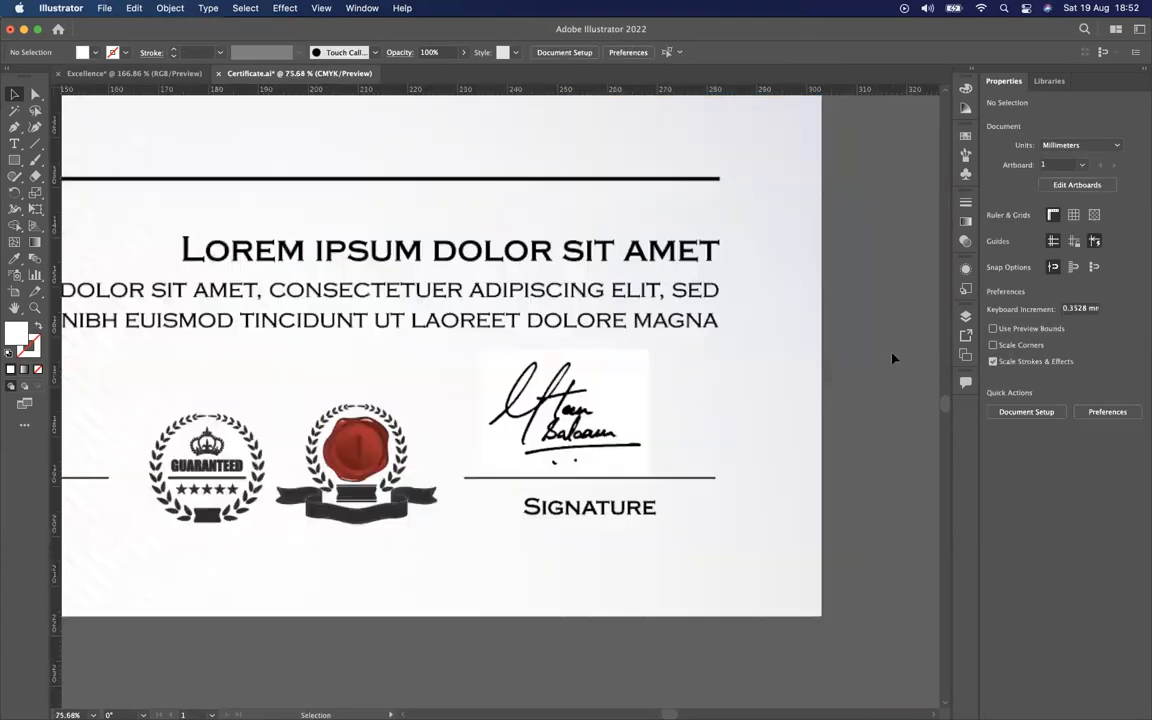
scroll(893, 358, left, 5)
scroll(893, 358, down, 2)
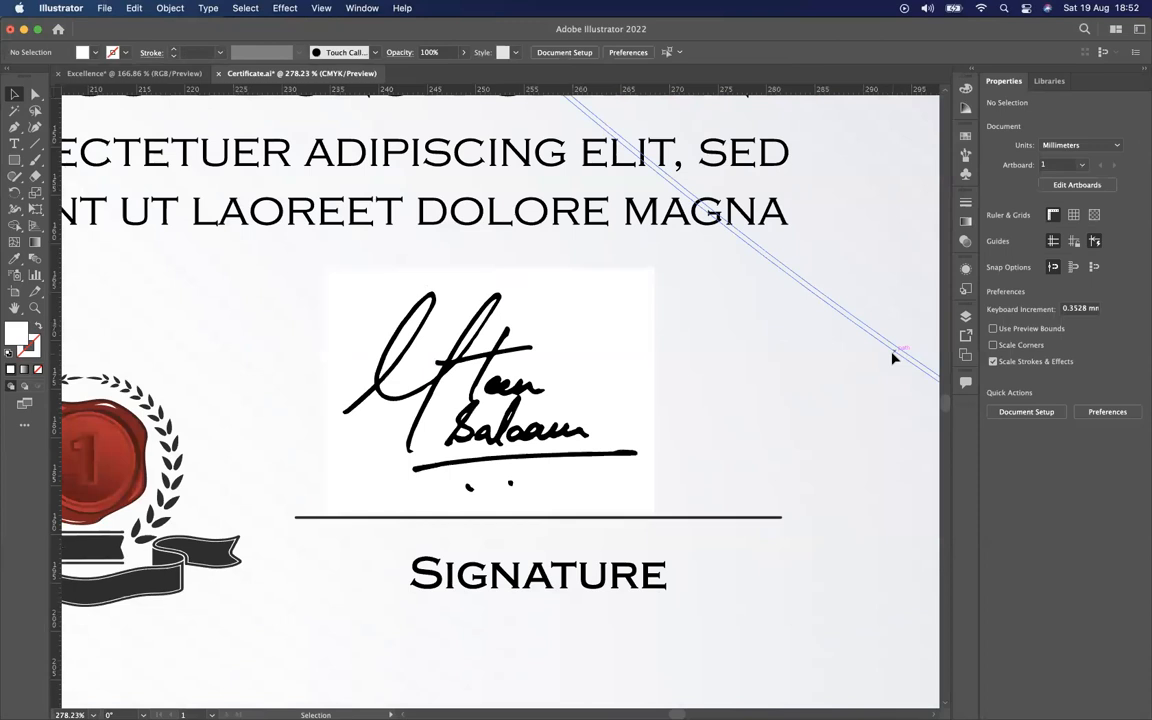
Cut the pasted signature out of the certificate and return to the Excellence document
click(640, 346)
key(super+x)
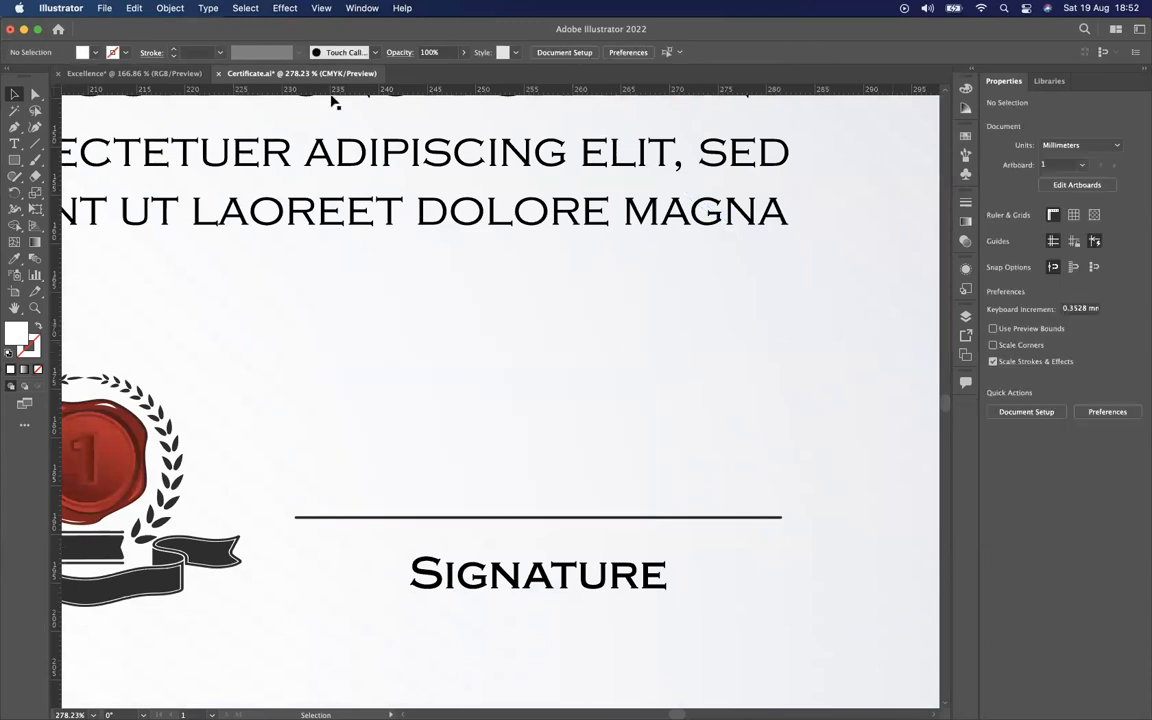
click(176, 75)
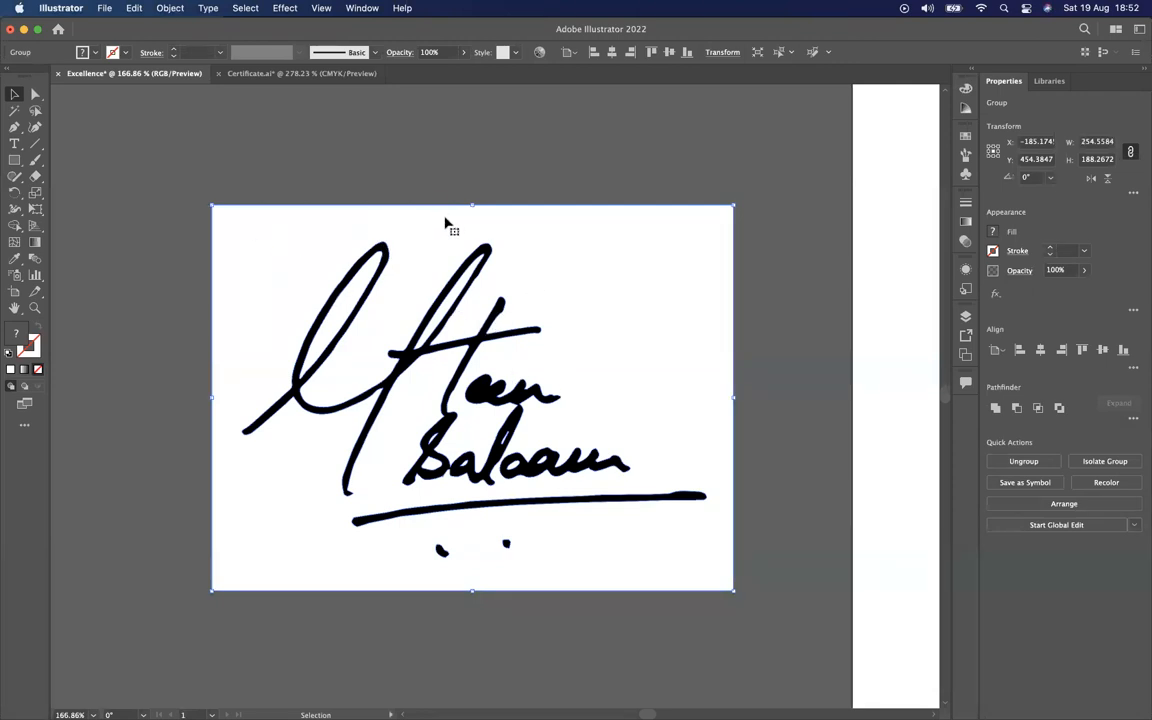
Deselect the signature, expand Layer 1 and its group in the layer list, and look through the individual paths
click(612, 188)
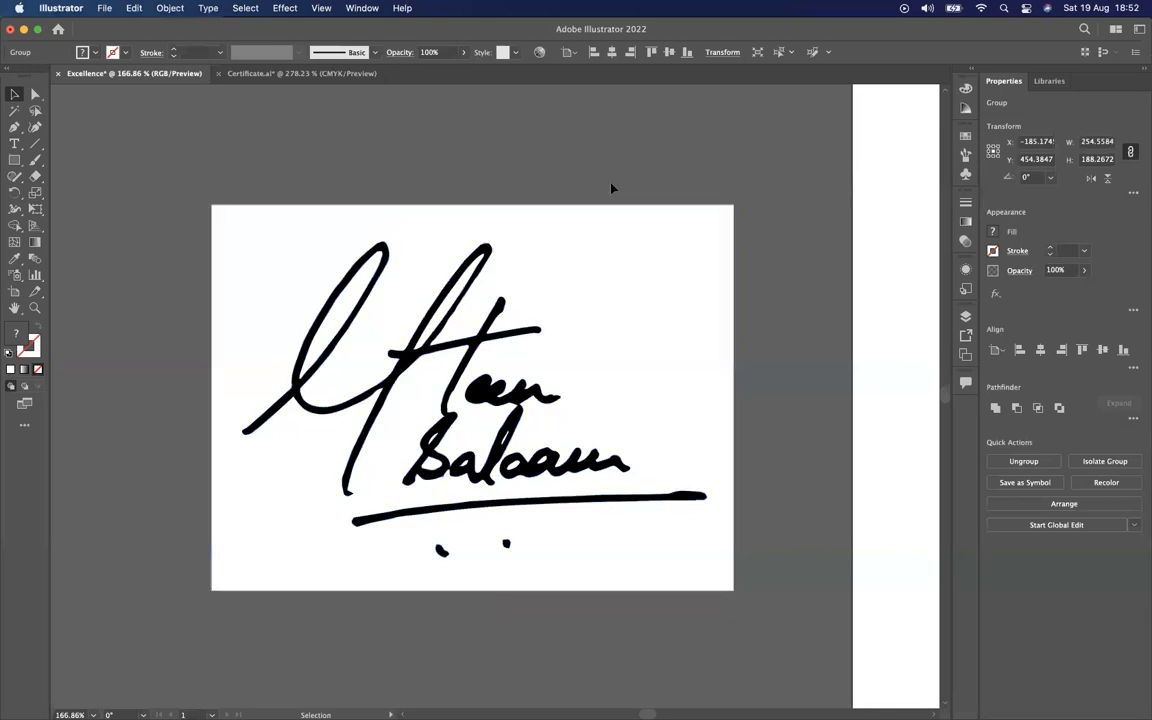
click(966, 316)
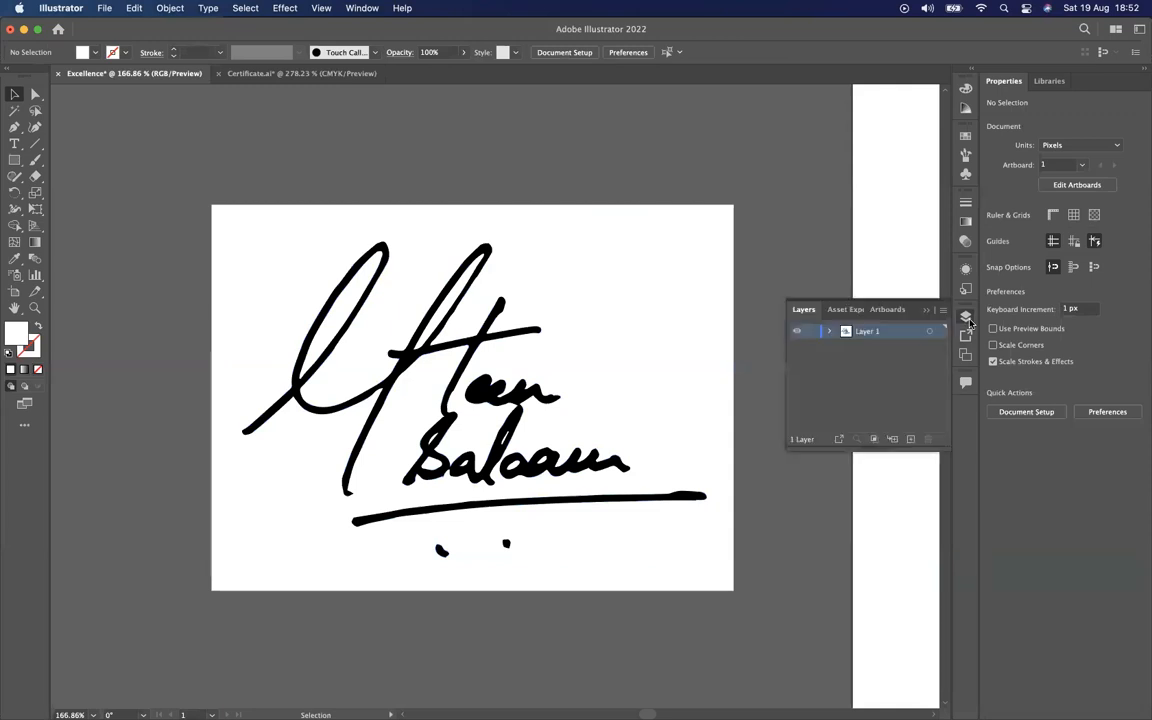
click(829, 332)
click(845, 346)
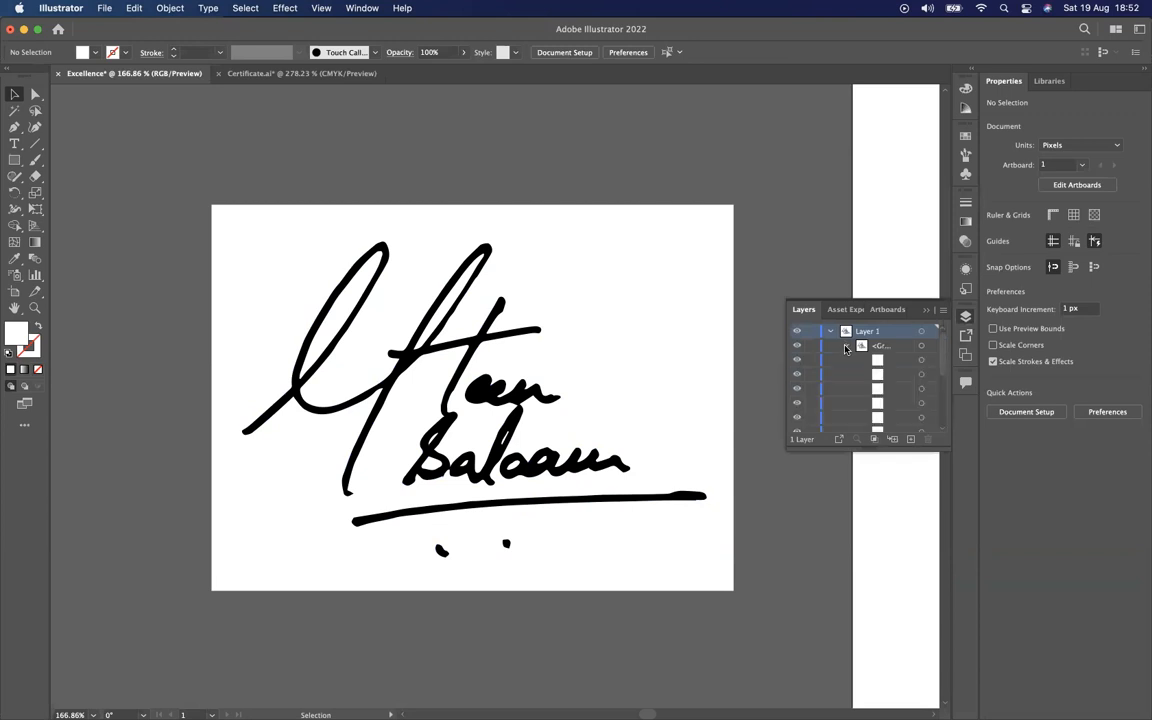
scroll(867, 372, down, 2)
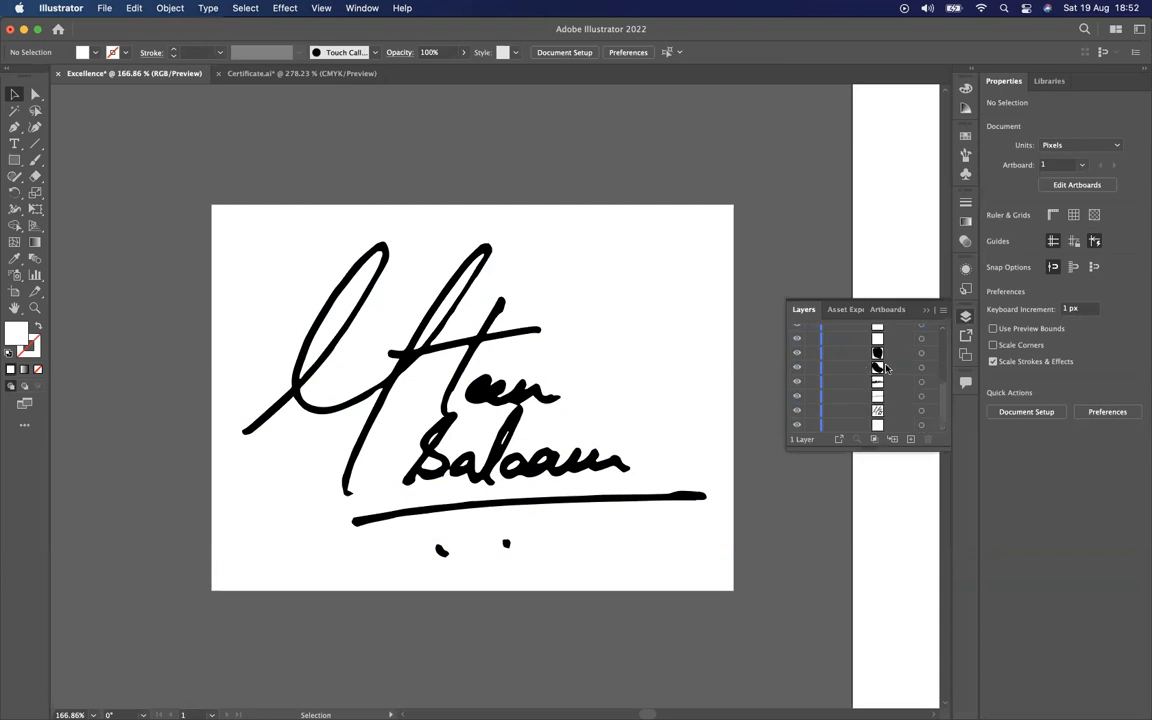
scroll(880, 380, up, 2)
scroll(883, 384, down, 4)
Delete the signature's white background shape and the white fill inside the first letter's loop via the layer list
click(921, 425)
key(Delete)
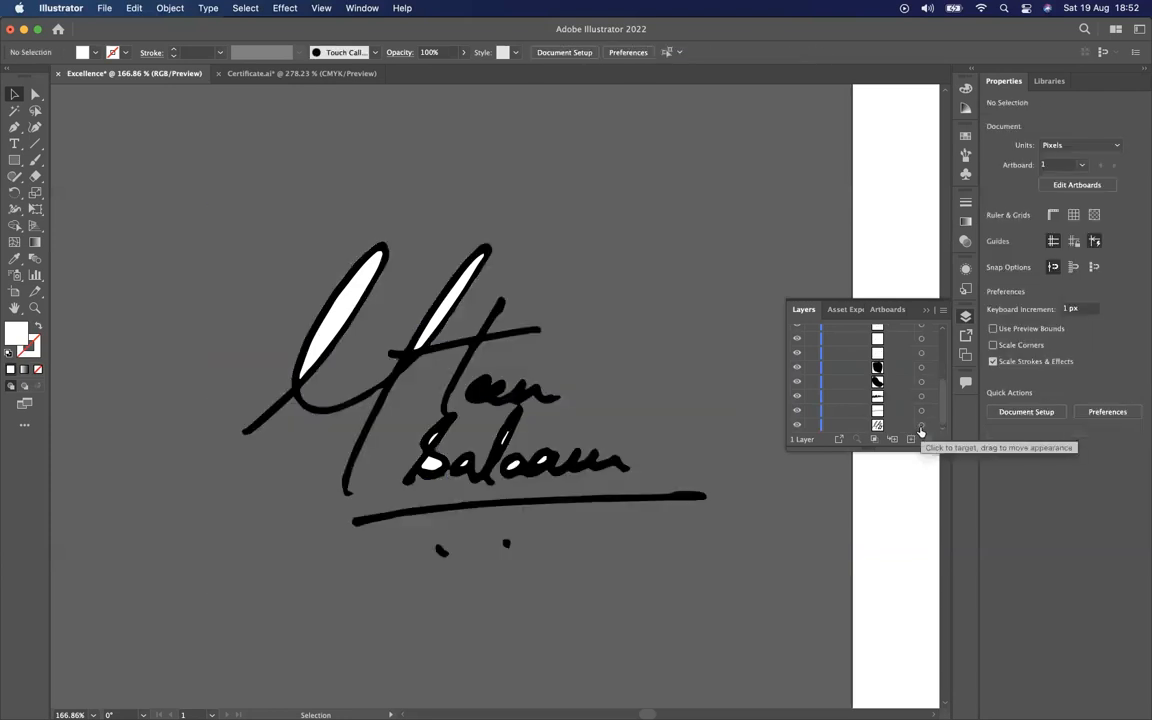
click(921, 354)
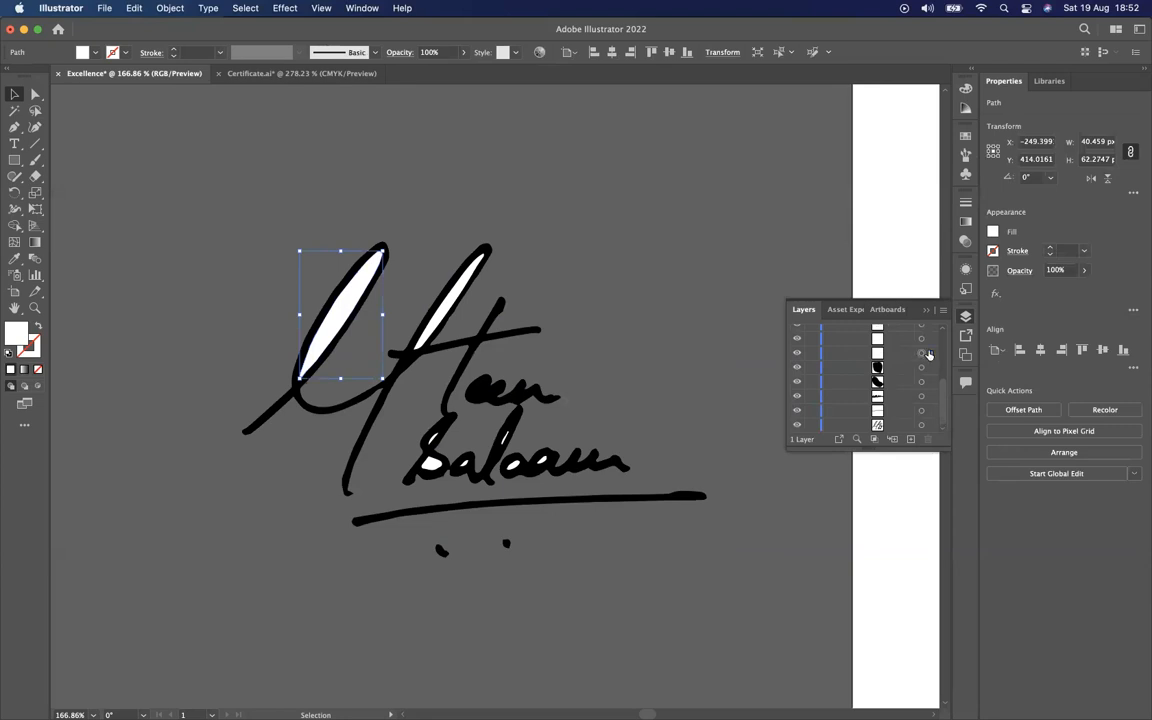
key(Delete)
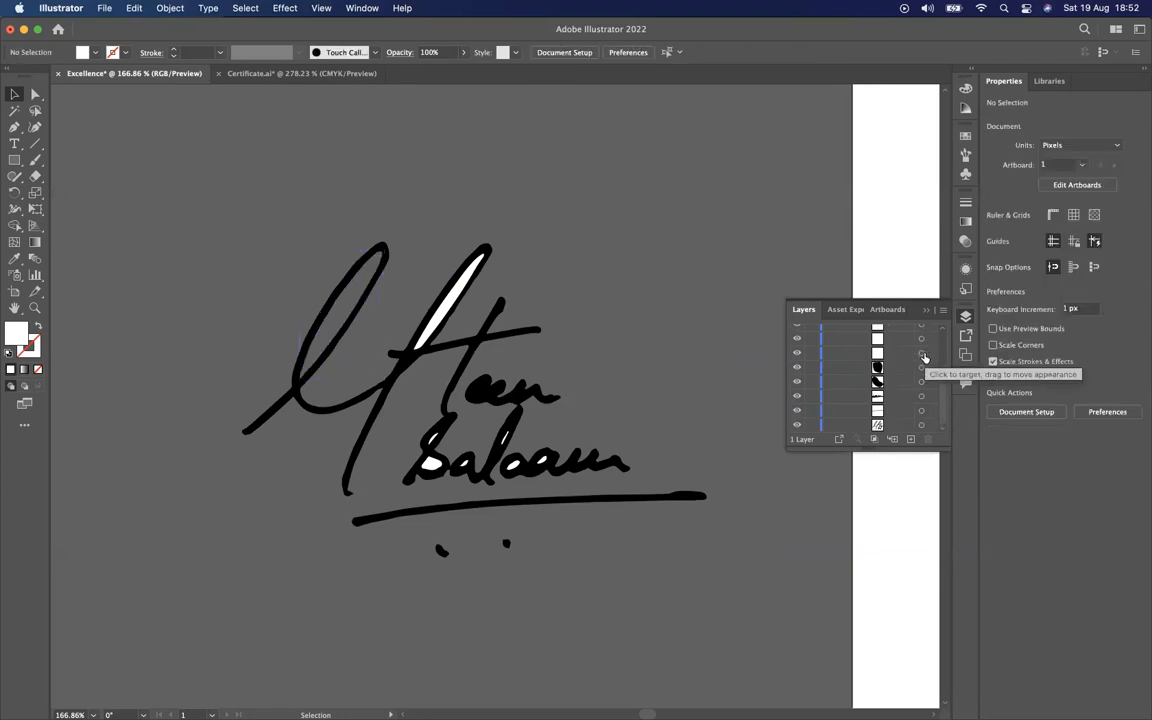
Undo the white shape deletions and step back until the signature group is in isolation mode again
key(super+z)
key(super+z)
key(super+z)
key(super+z)
key(super+z)
key(super+z)
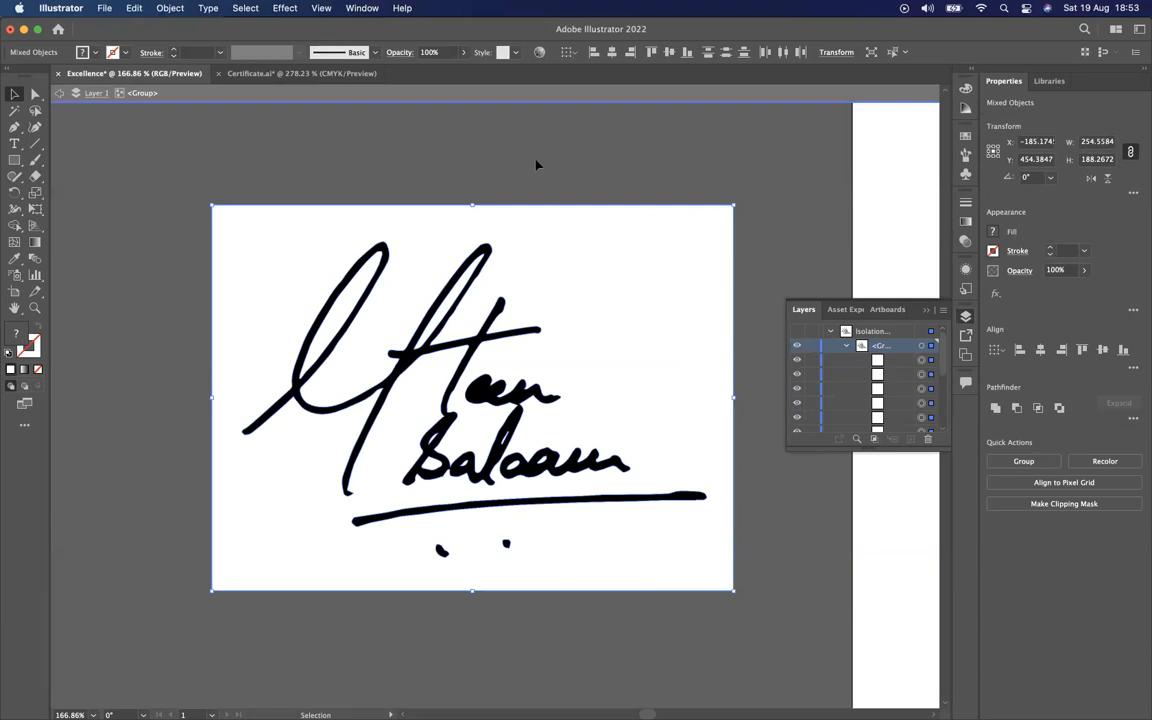
Leave isolation mode and select all white shapes of the signature with the Magic Wand tool
click(12, 113)
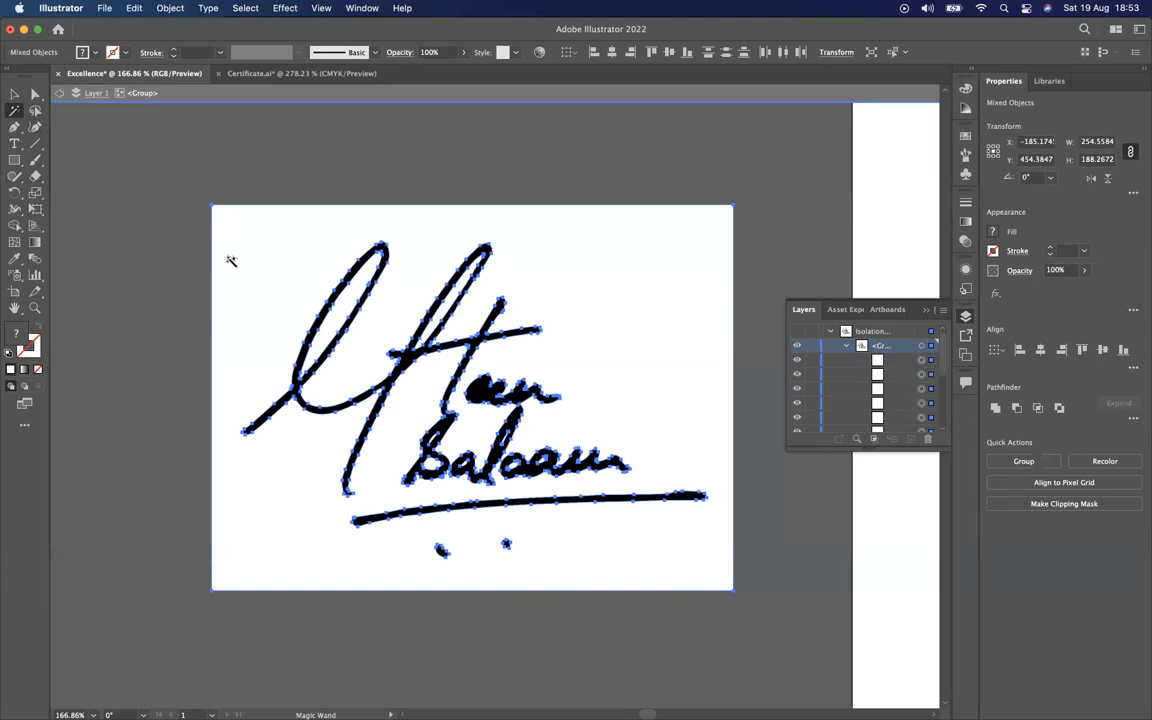
click(302, 268)
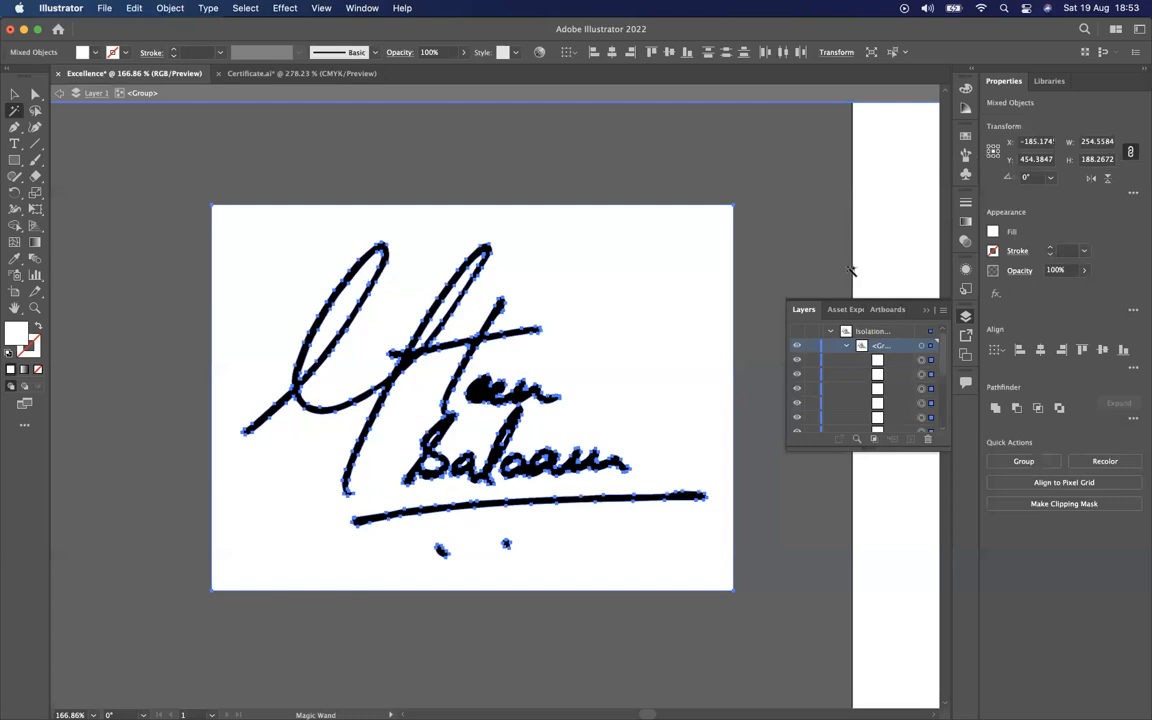
double_click(776, 301)
scroll(919, 381, down, 10)
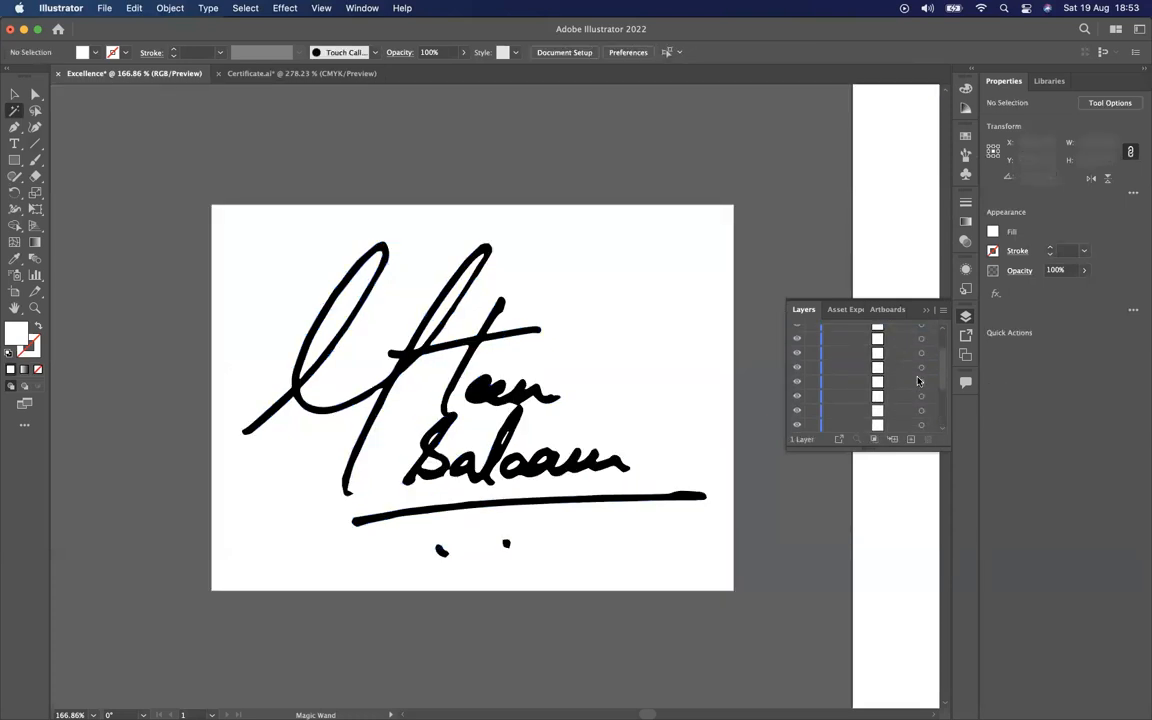
key(super+a)
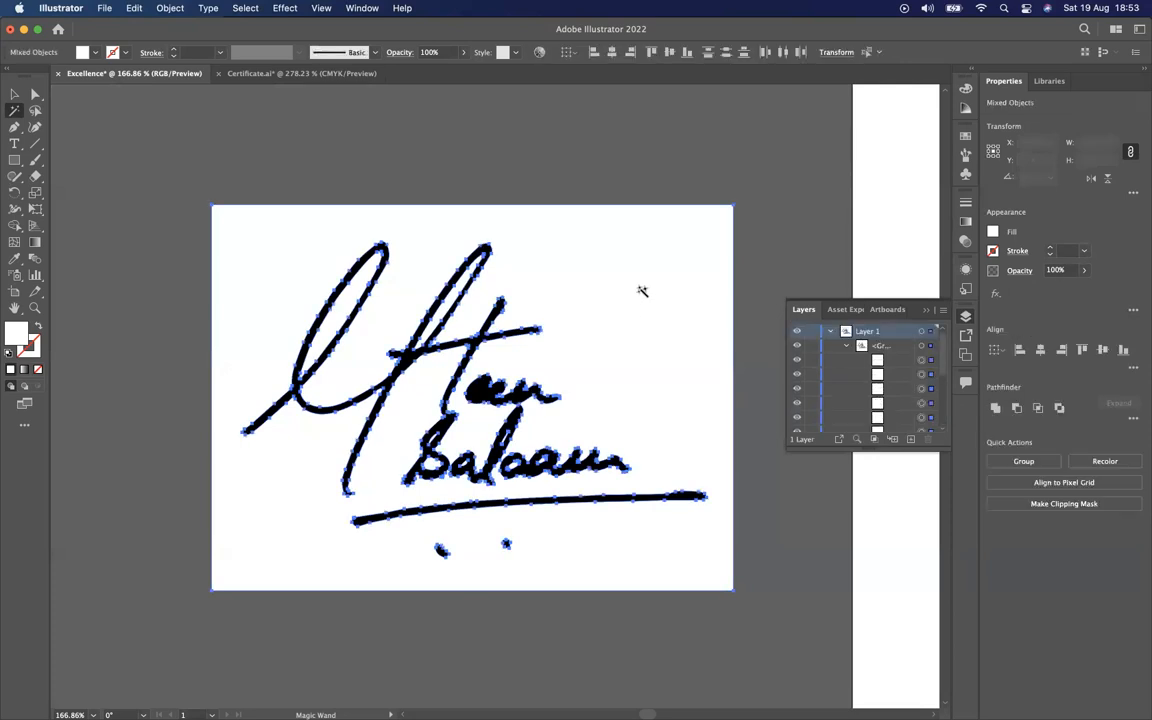
Delete the selected white background shapes from the traced signature, keeping only the black strokes
scroll(911, 377, down, 2)
scroll(911, 377, up, 10)
scroll(911, 377, down, 10)
scroll(911, 377, up, 10)
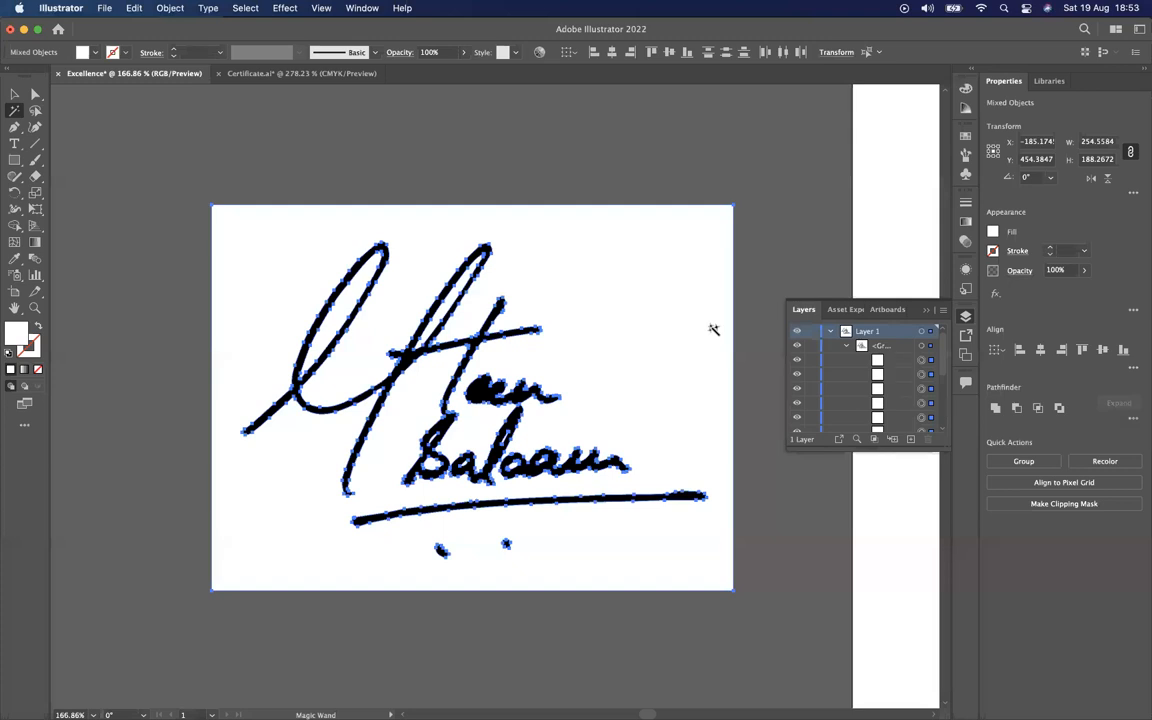
key(Delete)
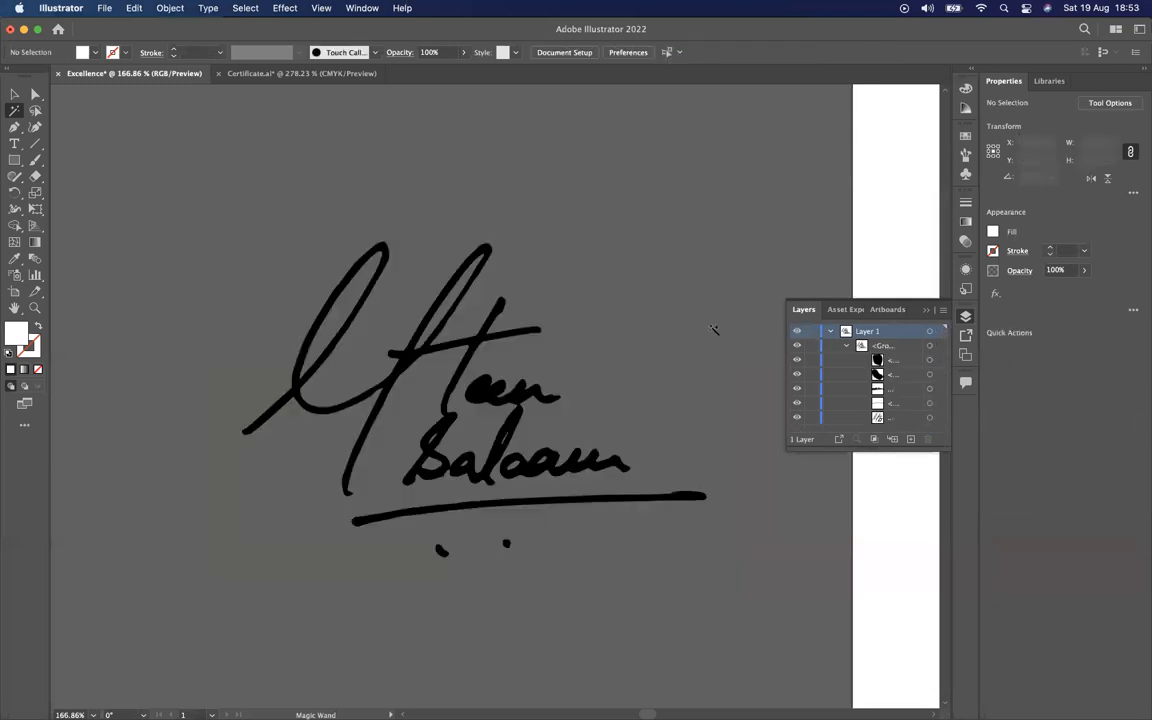
Copy the black signature group from the Excellence document and paste it into Certificate.ai
click(14, 94)
drag(224, 226, 770, 525)
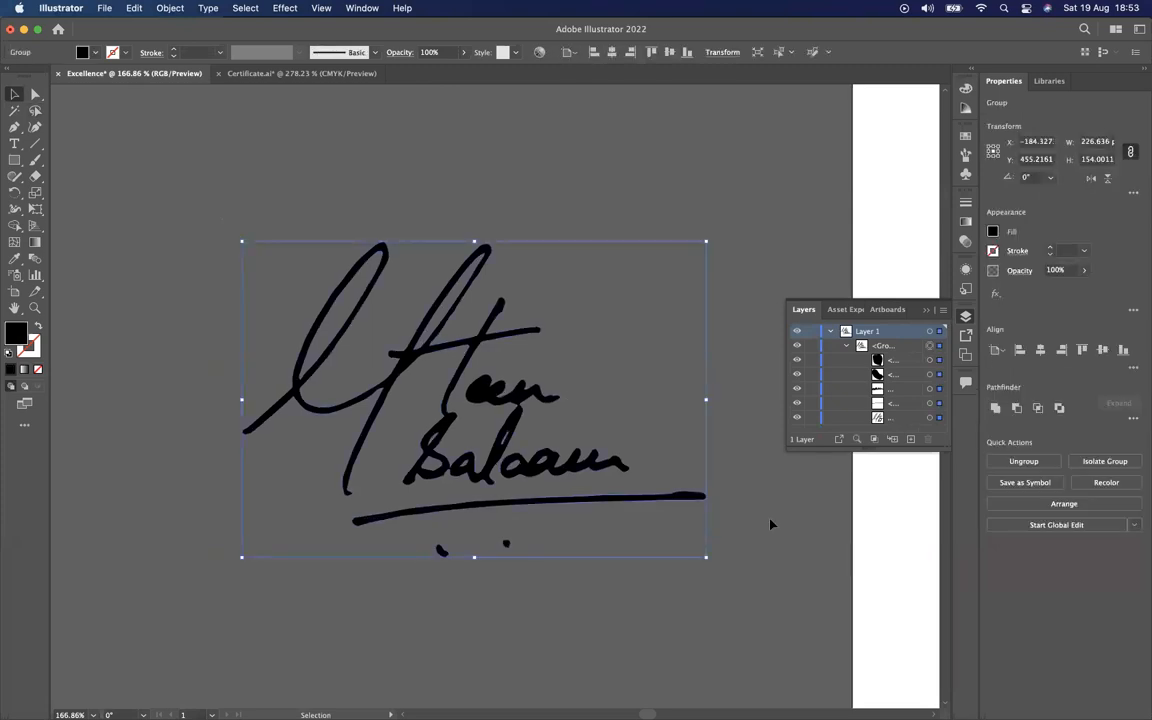
key(super+c)
click(320, 73)
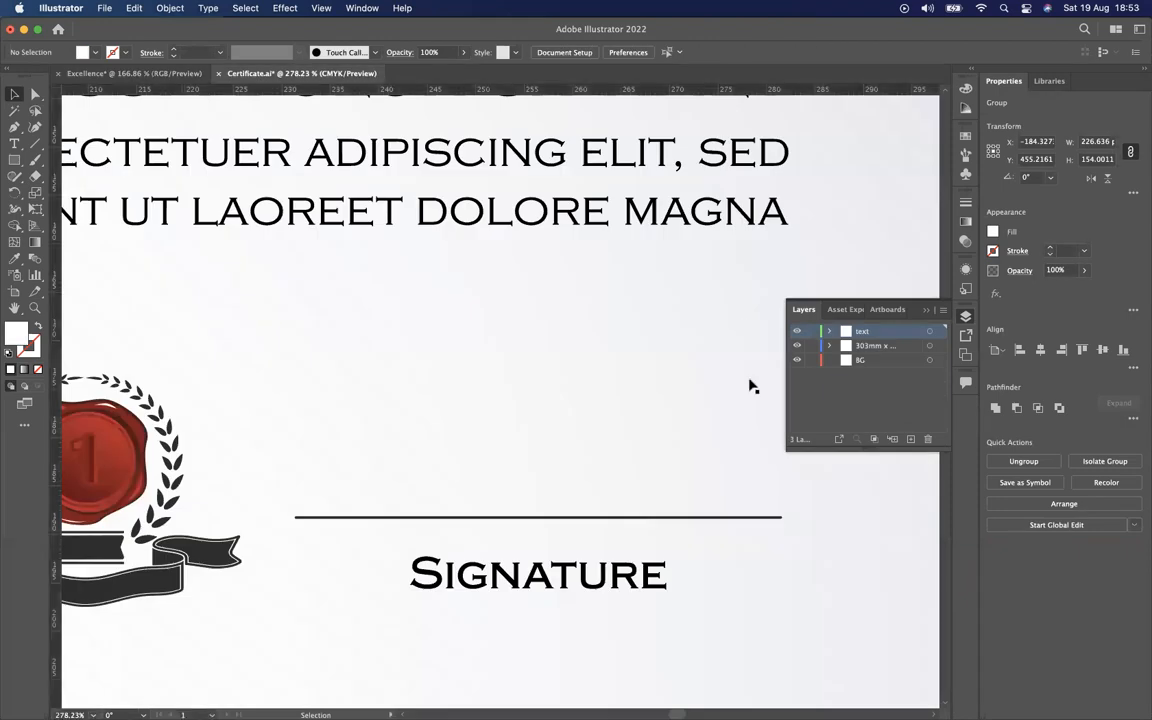
key(super+v)
click(684, 400)
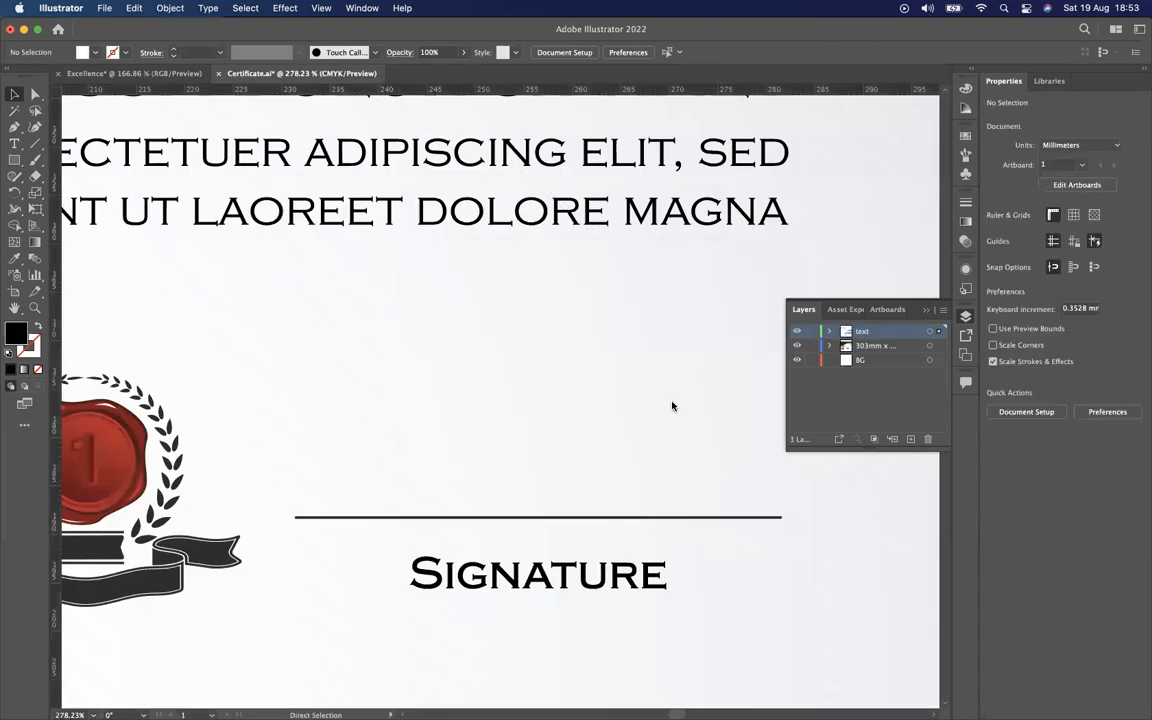
Scale the pasted signature to about 39 mm wide, rotated about 23°, above the signature line beside the red seal
scroll(553, 290, down, 5)
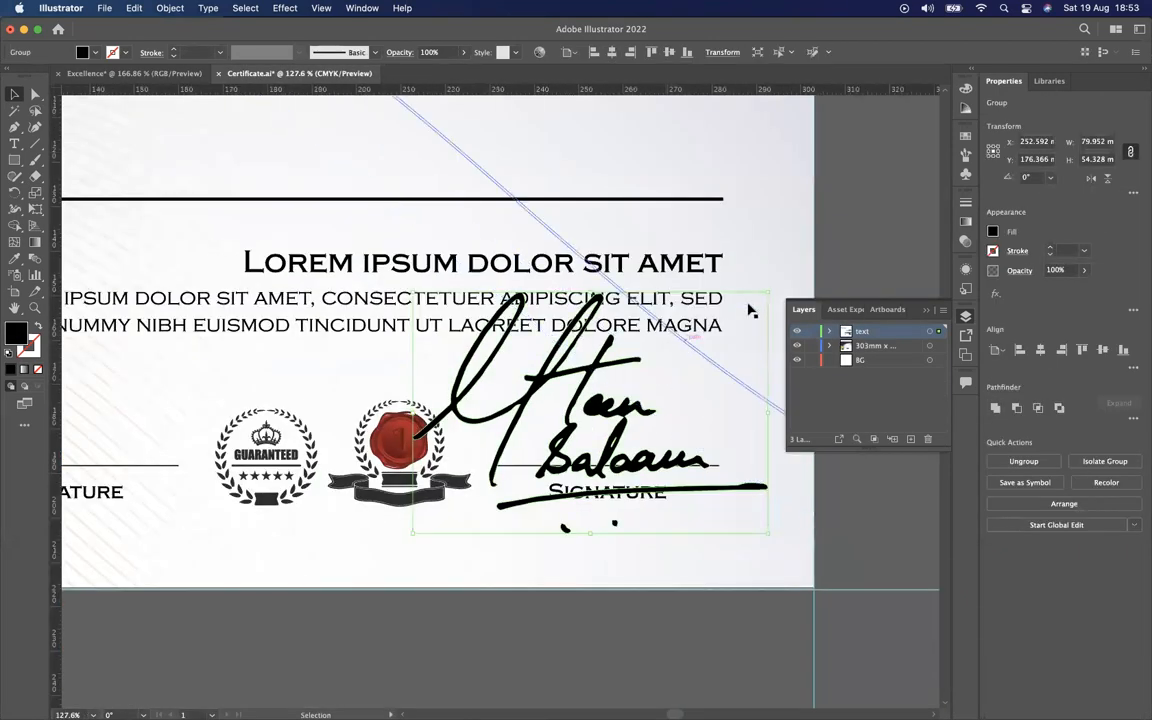
drag(767, 294, 586, 458)
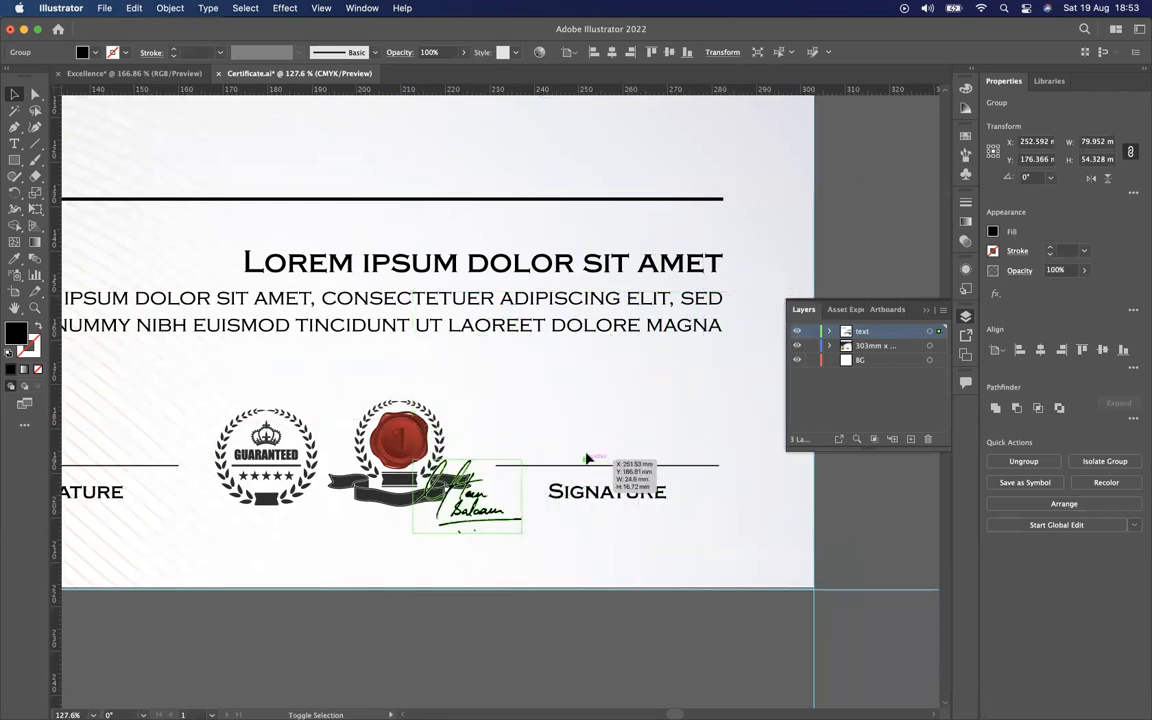
mouse_move(466, 483)
mouse_down()
mouse_move(620, 368)
mouse_move(630, 380)
mouse_move(582, 363)
mouse_move(645, 330)
mouse_move(605, 238)
mouse_up()
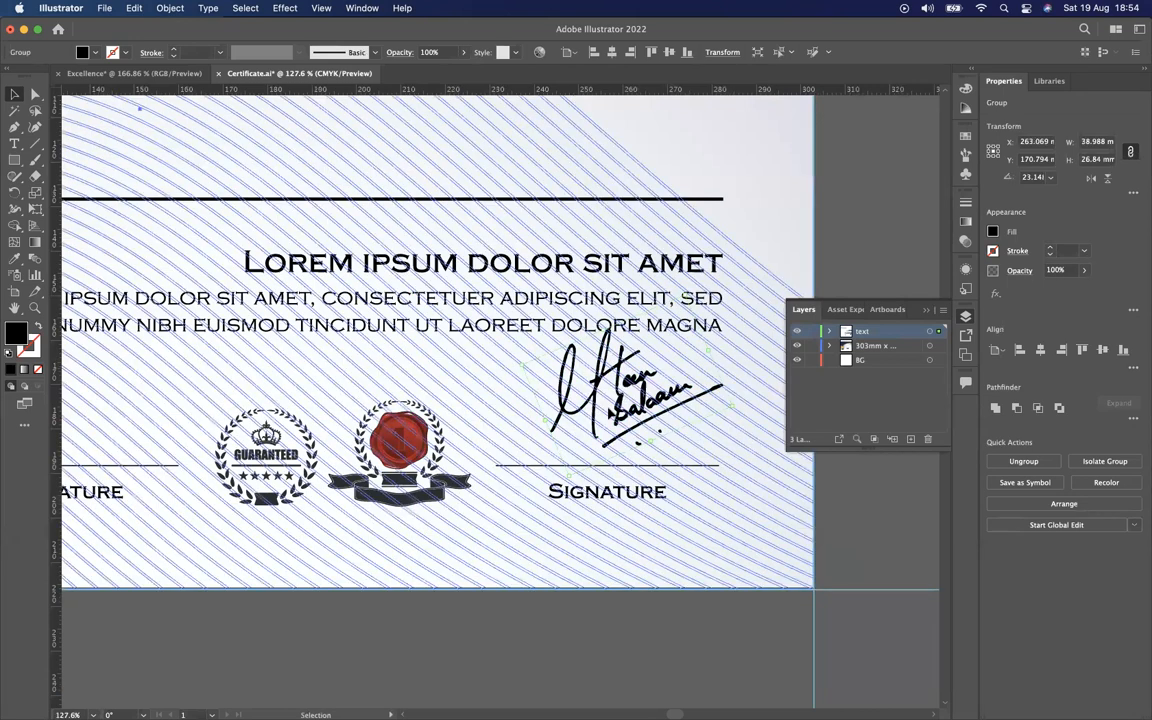
Enlarge the signature slightly so its strokes reach down to the signature line, and review it on the full certificate
click(612, 393)
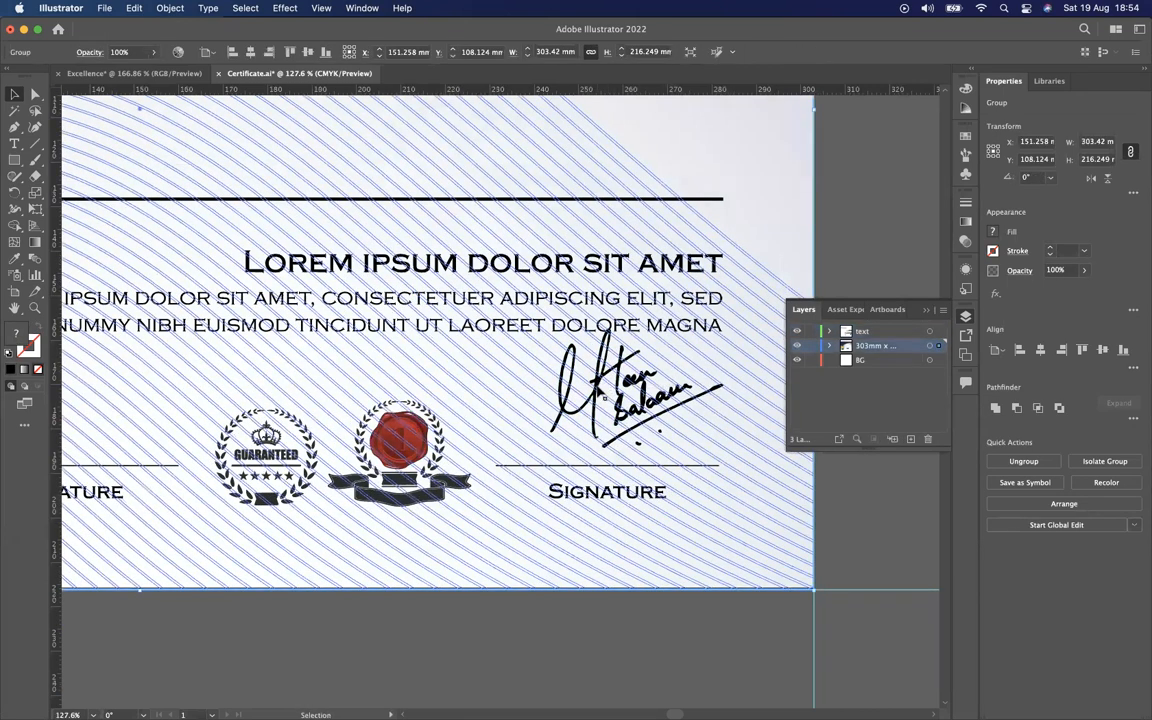
click(548, 352)
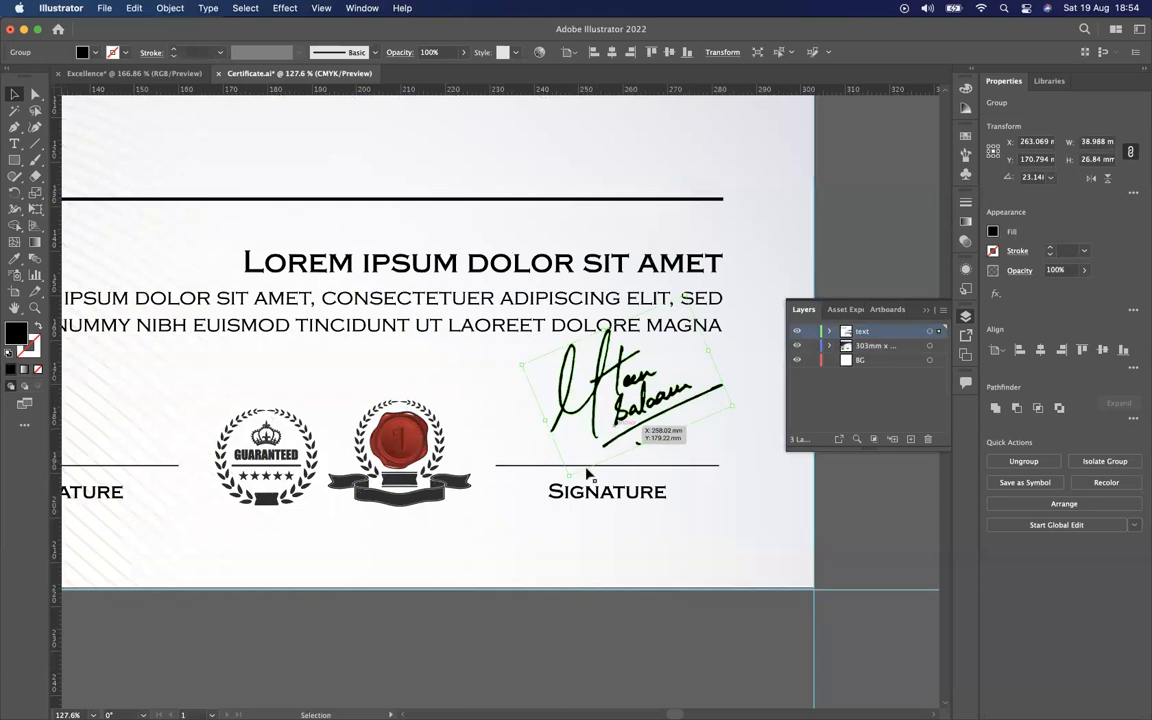
drag(572, 471, 555, 535)
click(552, 616)
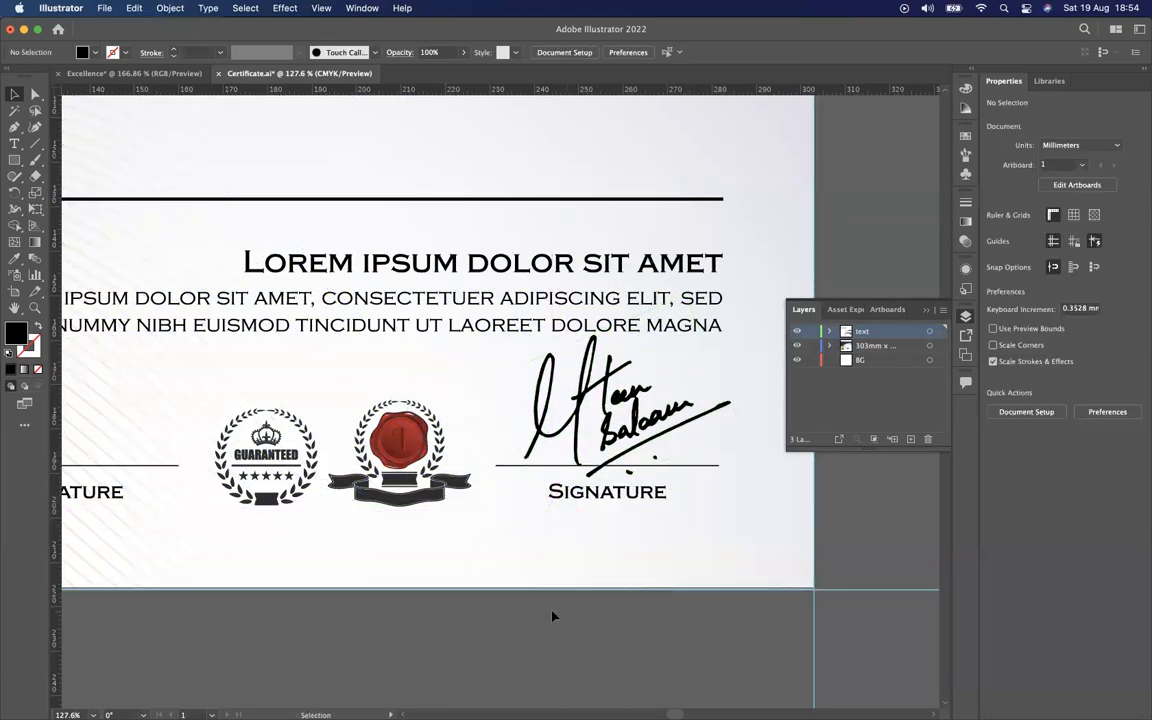
scroll(552, 616, down, 5)
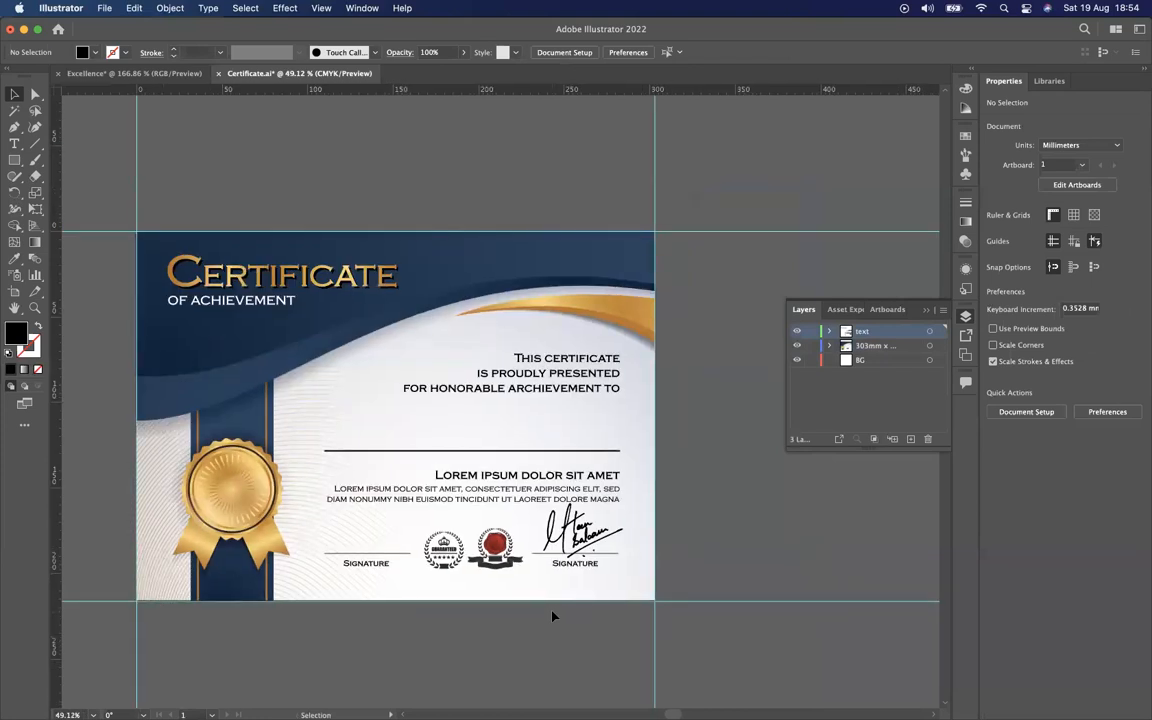
scroll(552, 616, down, 2)
scroll(552, 616, left, 2)
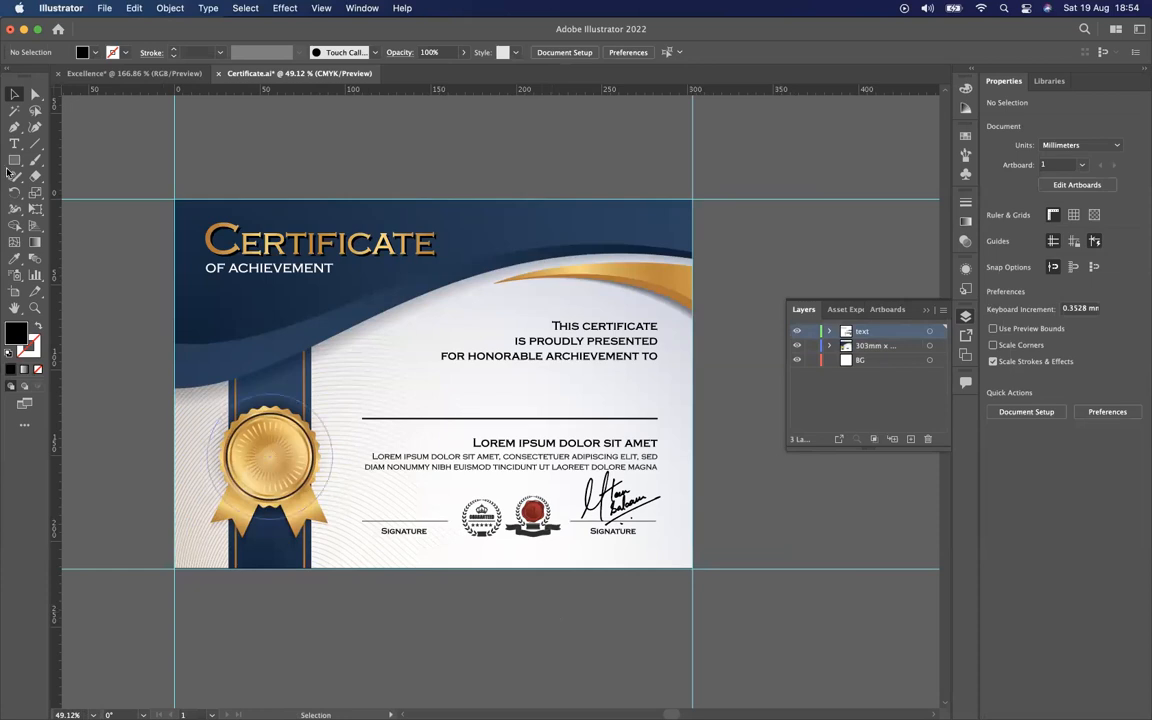
Place the 300ml Orange Juice bottle image from the Downloads folder into the Excellence document
click(130, 73)
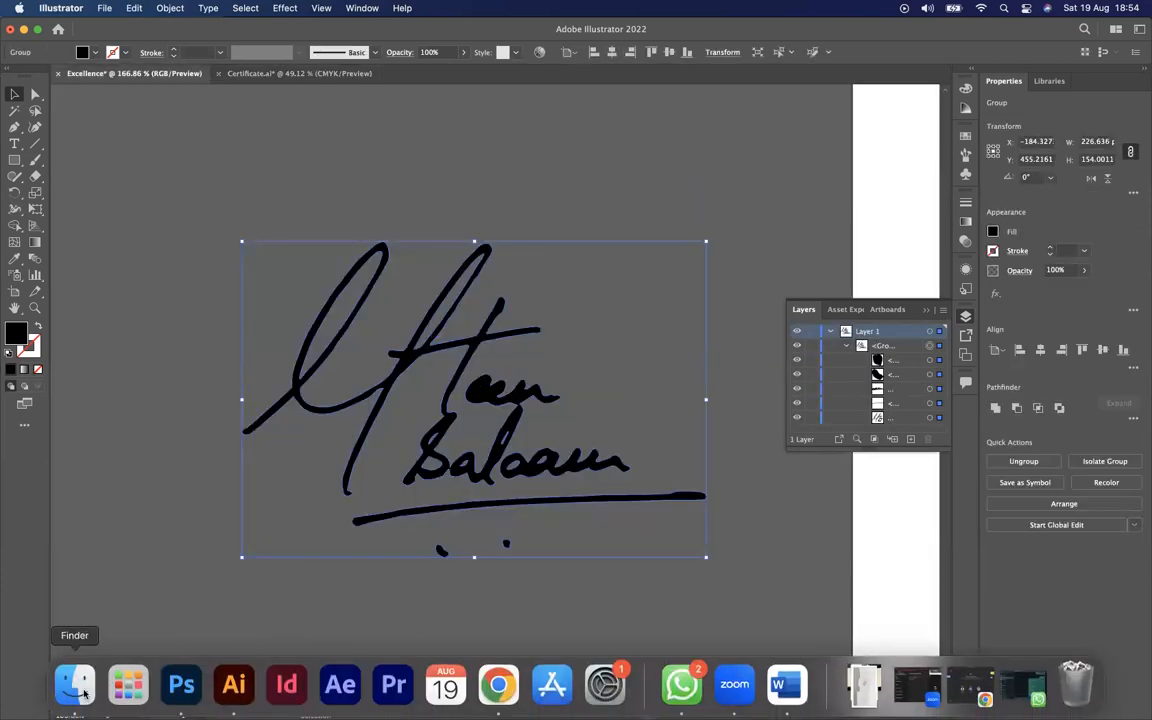
click(72, 684)
scroll(480, 292, down, 2)
scroll(480, 292, down, 3)
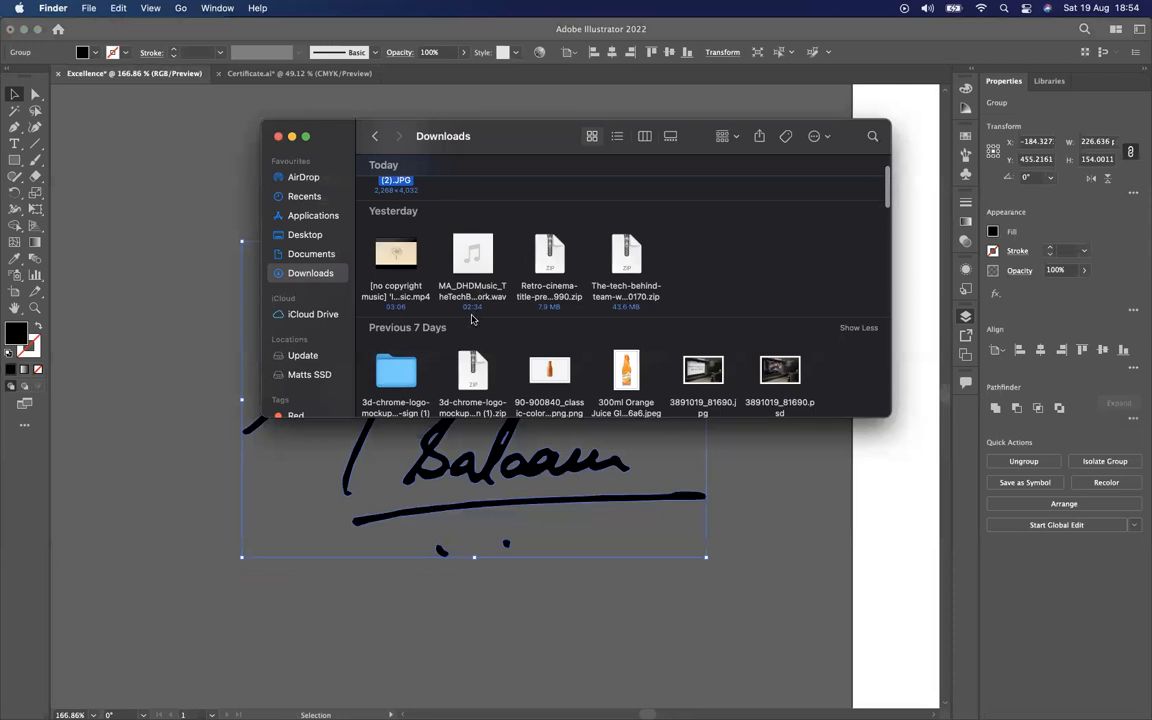
drag(629, 322, 843, 480)
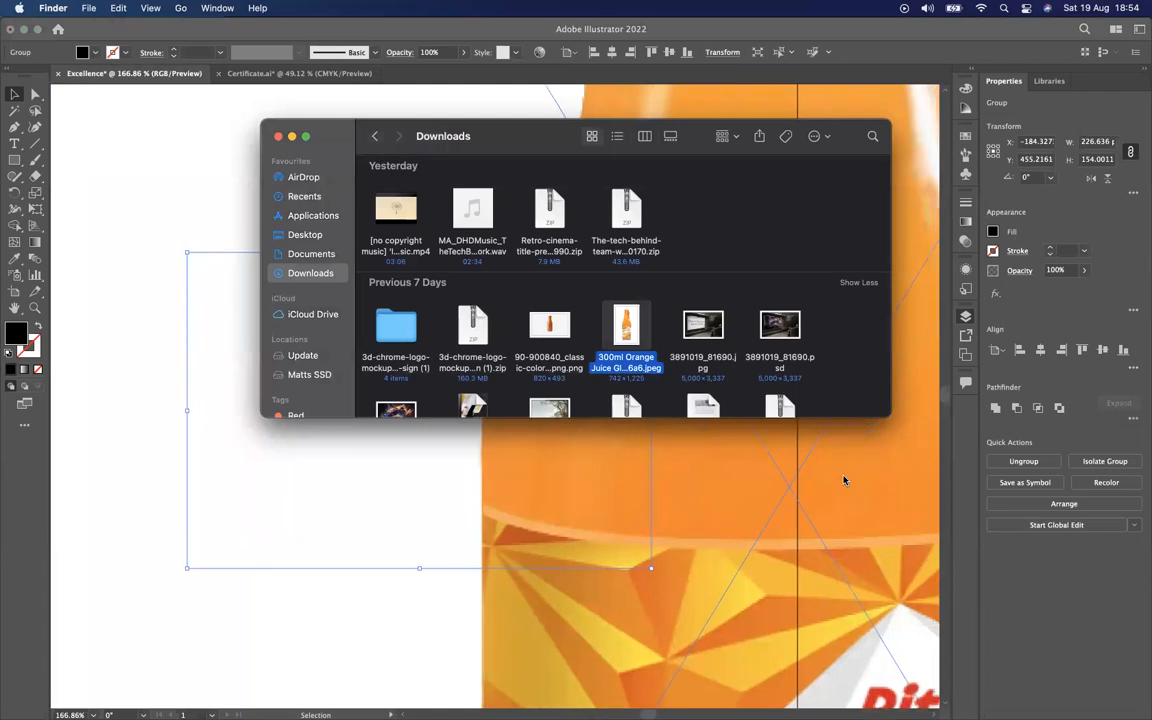
click(717, 514)
scroll(717, 514, down, 5)
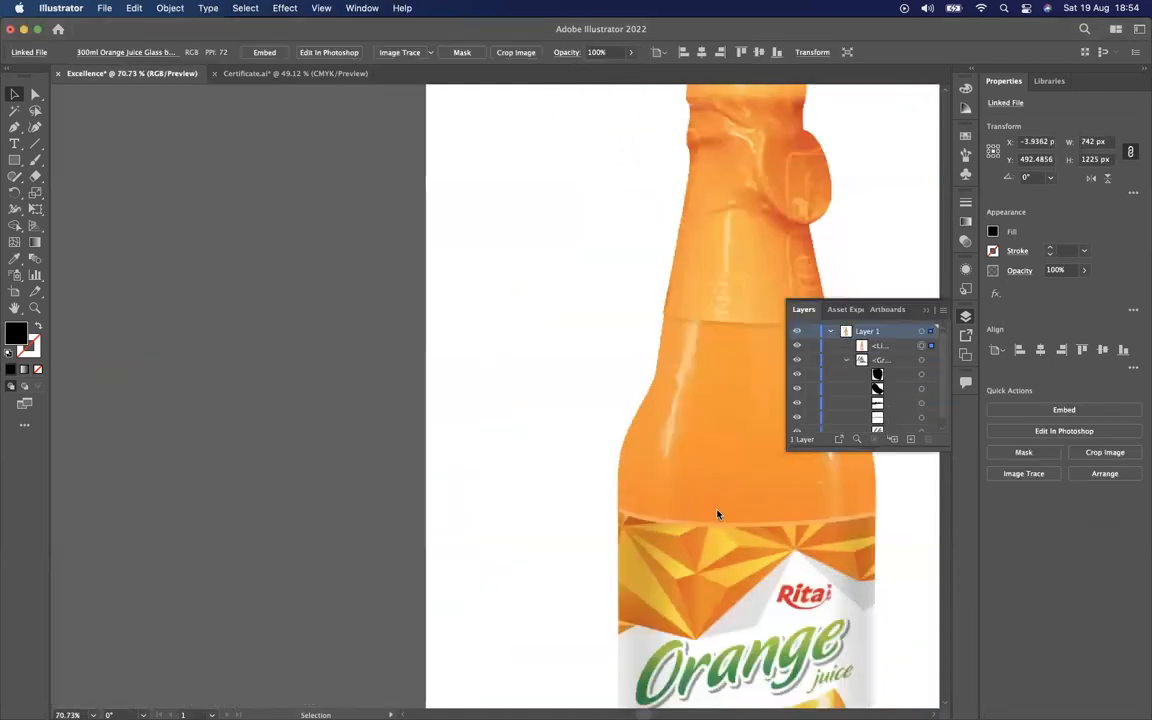
scroll(717, 514, right, 5)
scroll(717, 514, down, 2)
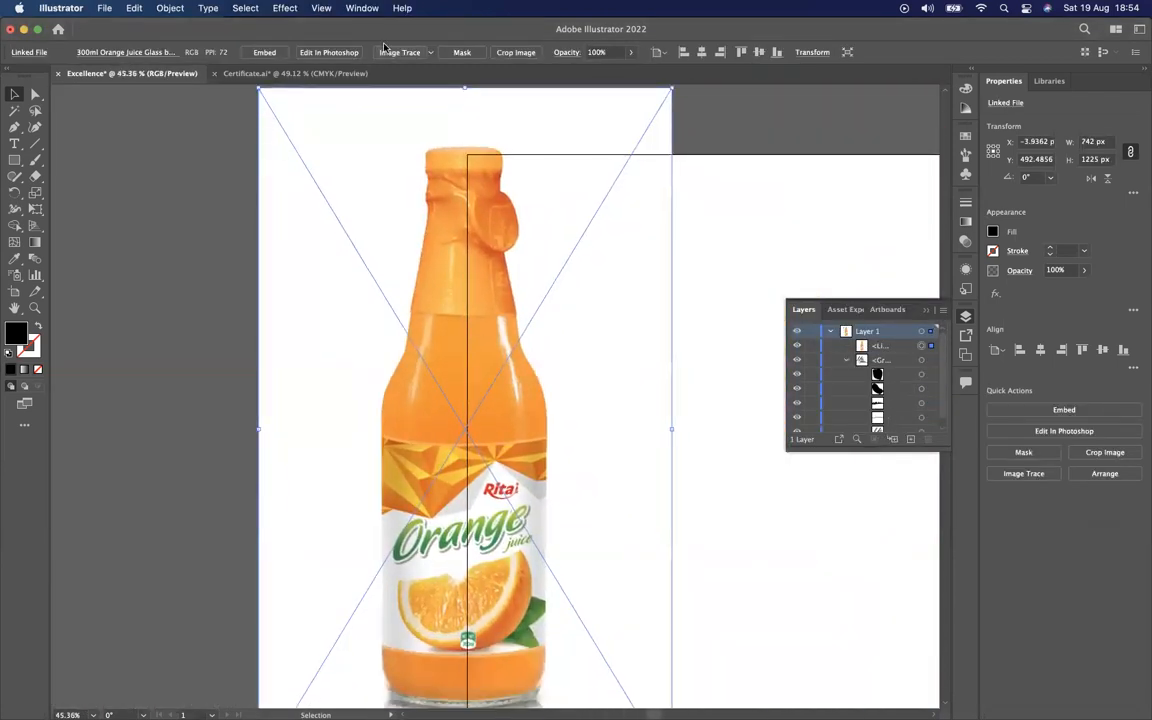
Try the default Image Trace on the bottle image, undo the trace and delete the image
click(420, 53)
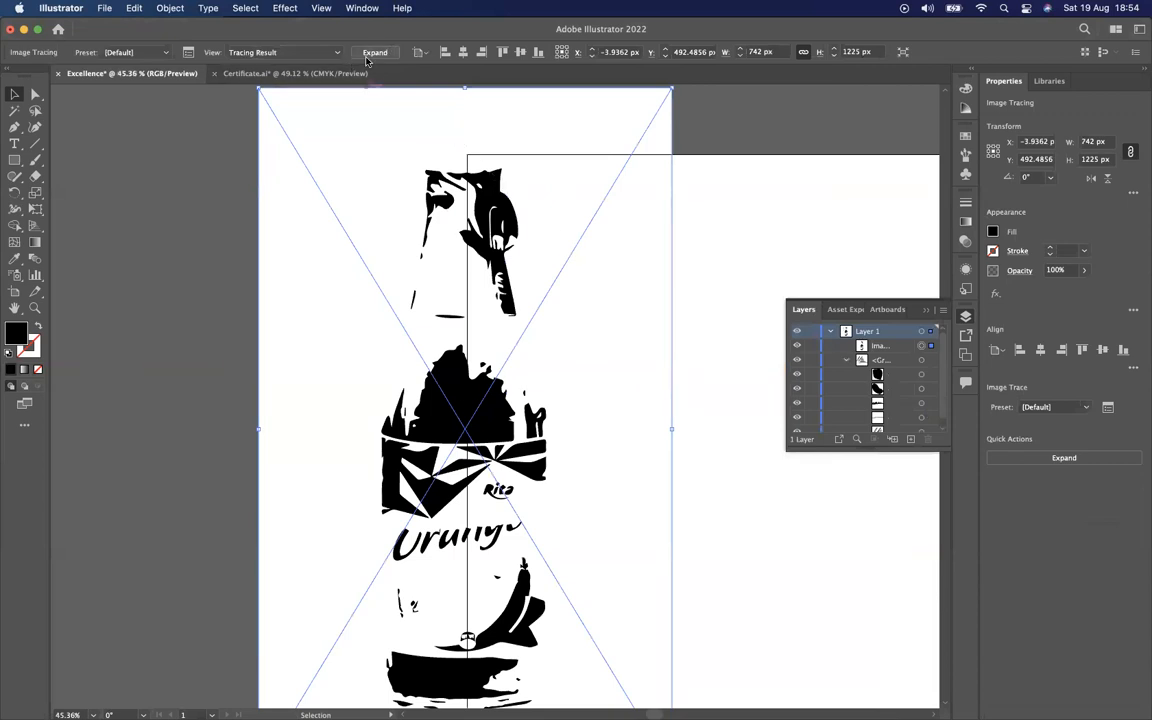
key(super+z)
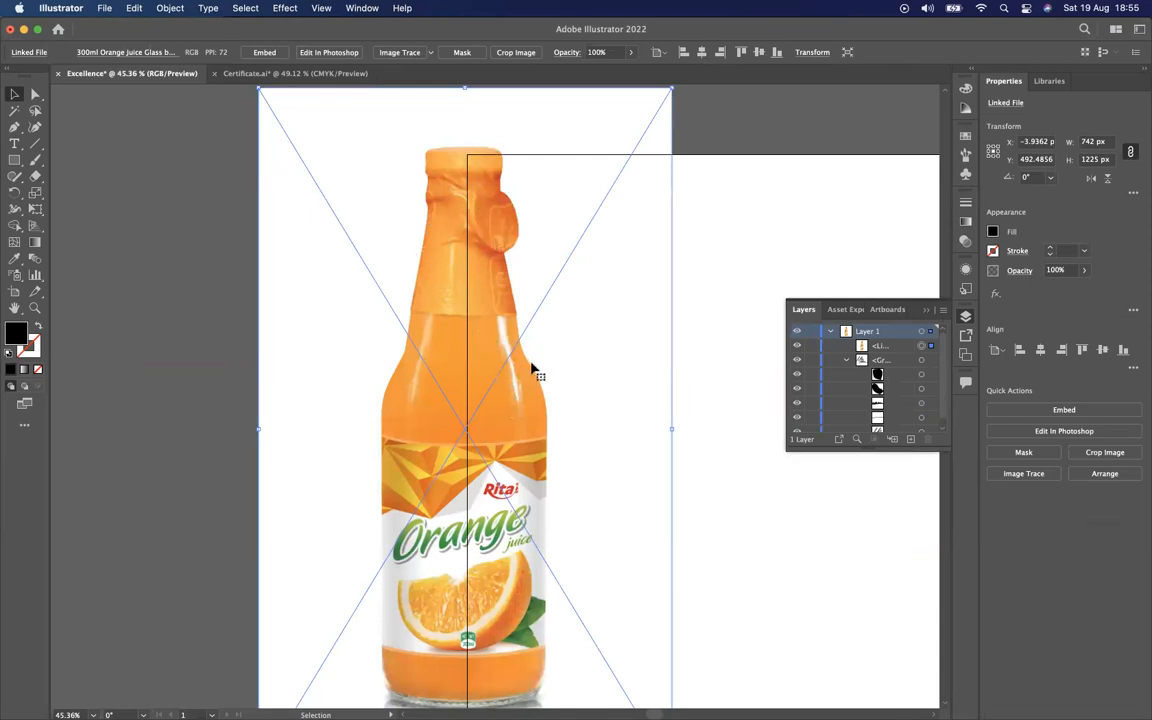
key(Delete)
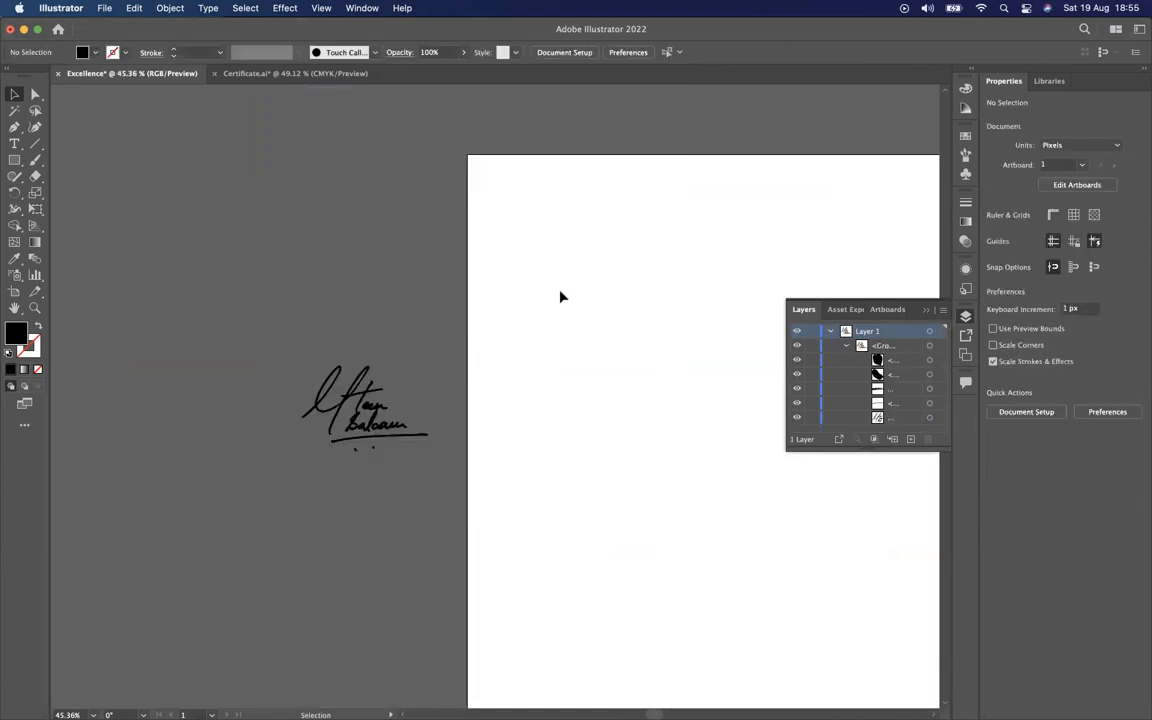
Enlarge the signature group to about 911 px wide and move it onto the Excellence document's artboard
scroll(560, 296, right, 2)
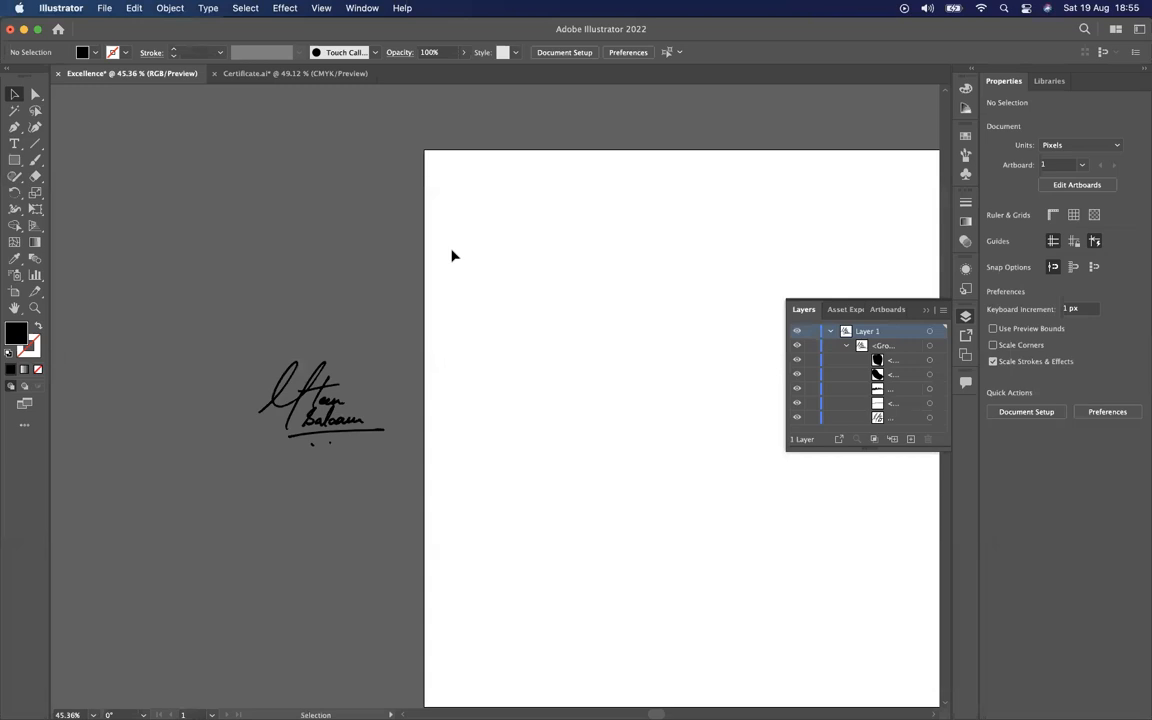
drag(221, 328, 465, 543)
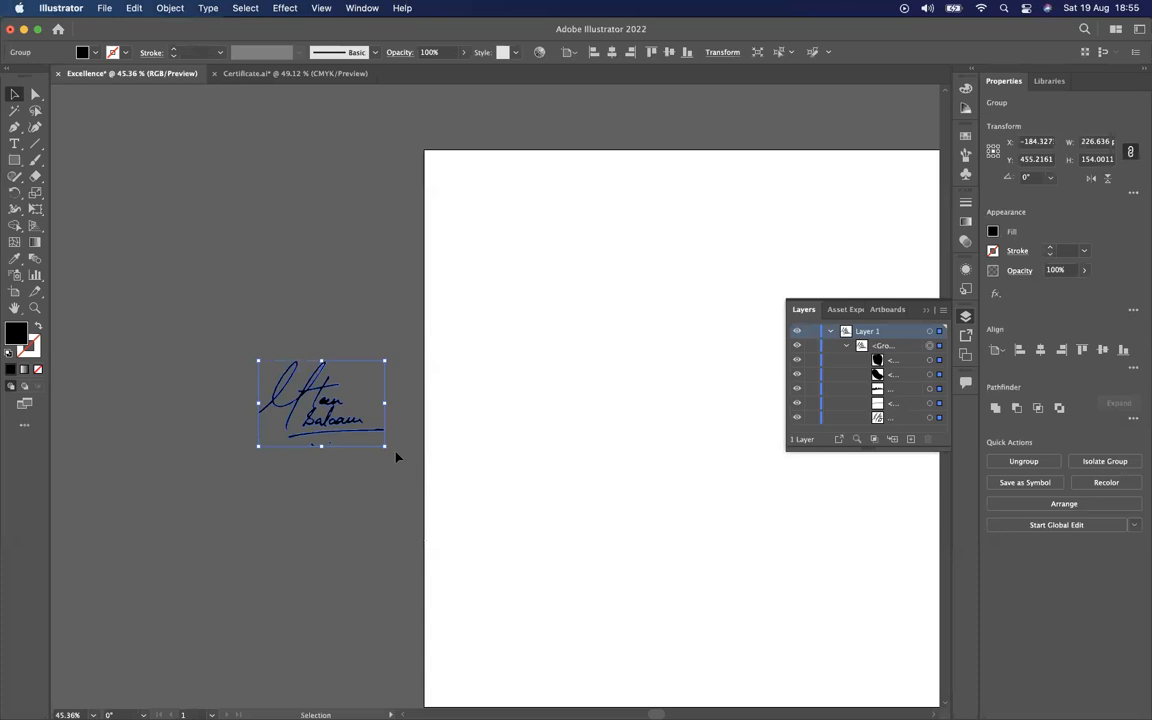
mouse_move(385, 447)
mouse_down()
mouse_move(488, 527)
mouse_move(761, 689)
mouse_up()
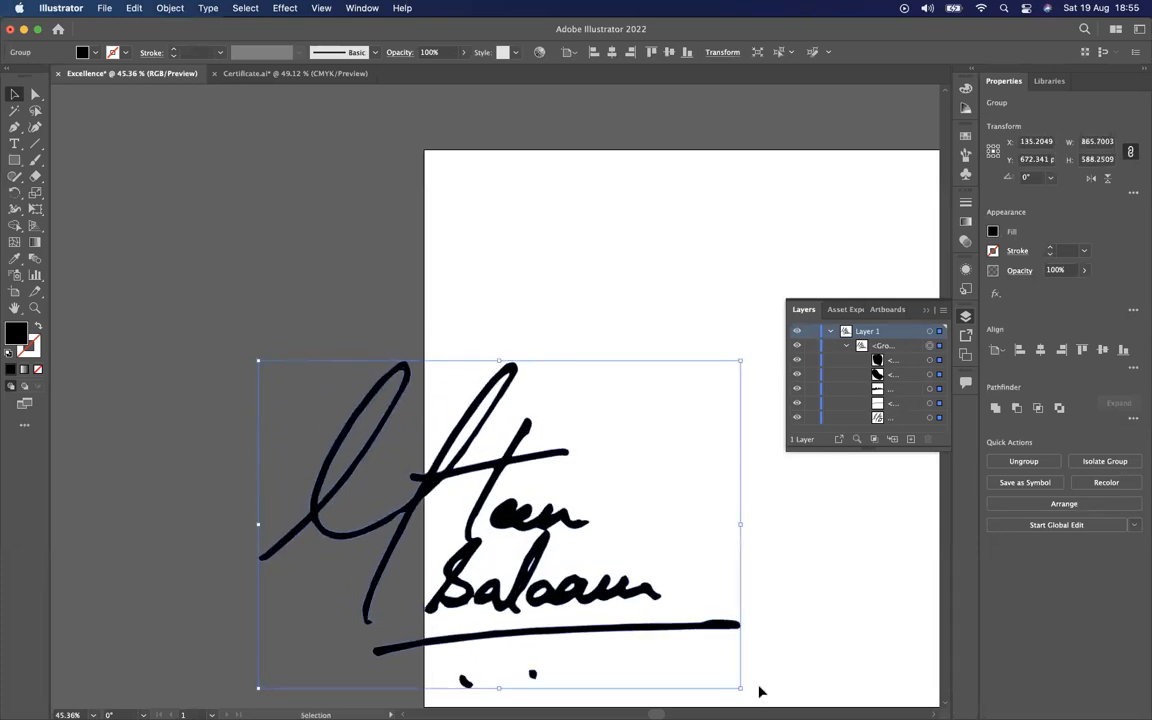
mouse_move(382, 416)
mouse_down()
mouse_move(612, 285)
mouse_move(617, 297)
mouse_up()
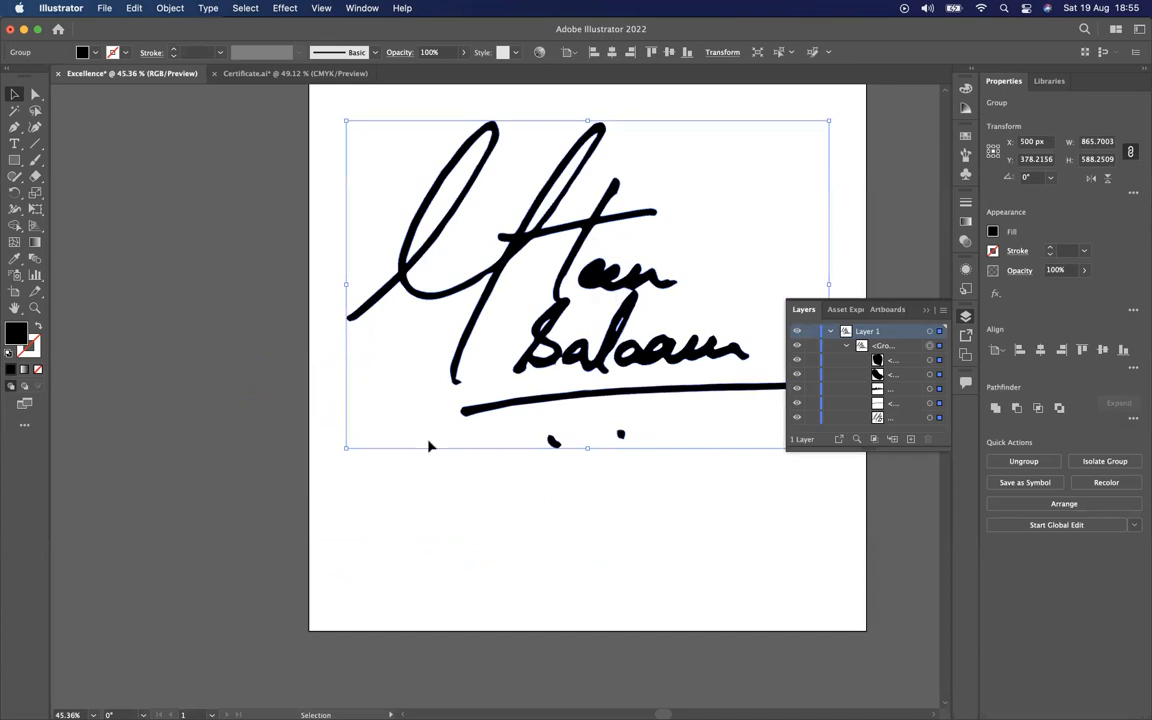
drag(346, 447, 320, 466)
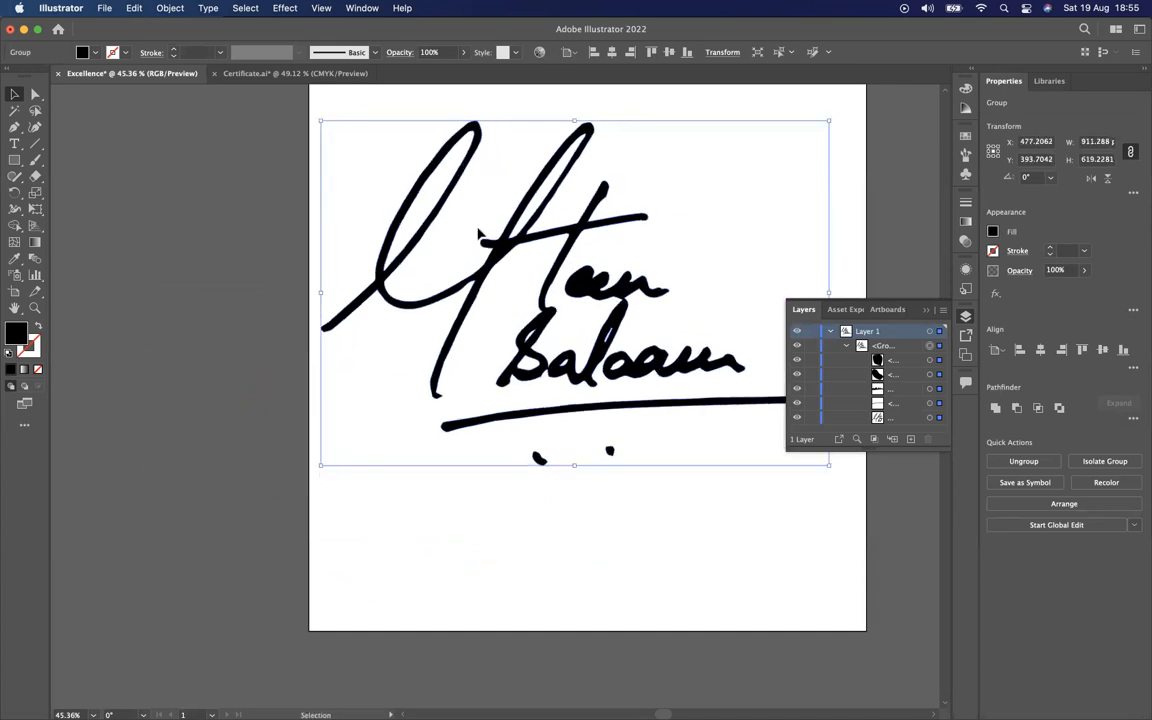
Rotate the signature counterclockwise by about 22° and reposition it within the artboard
scroll(480, 234, up, 3)
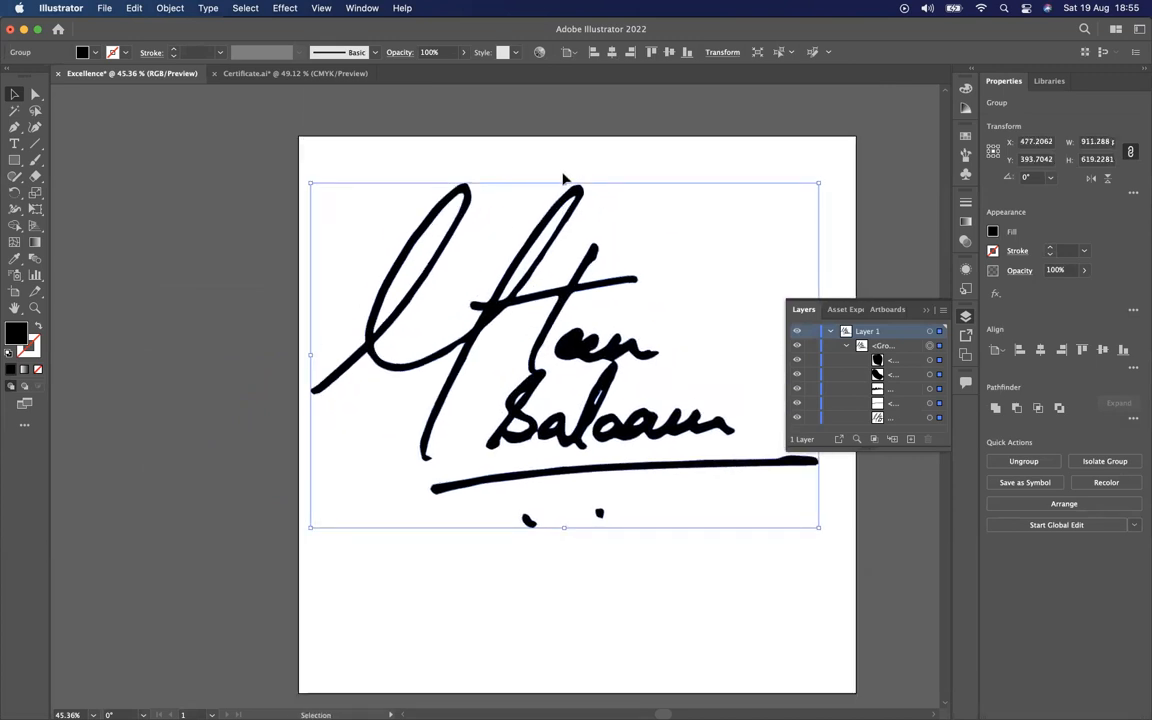
mouse_move(528, 172)
mouse_down()
mouse_move(489, 162)
mouse_move(530, 228)
mouse_up()
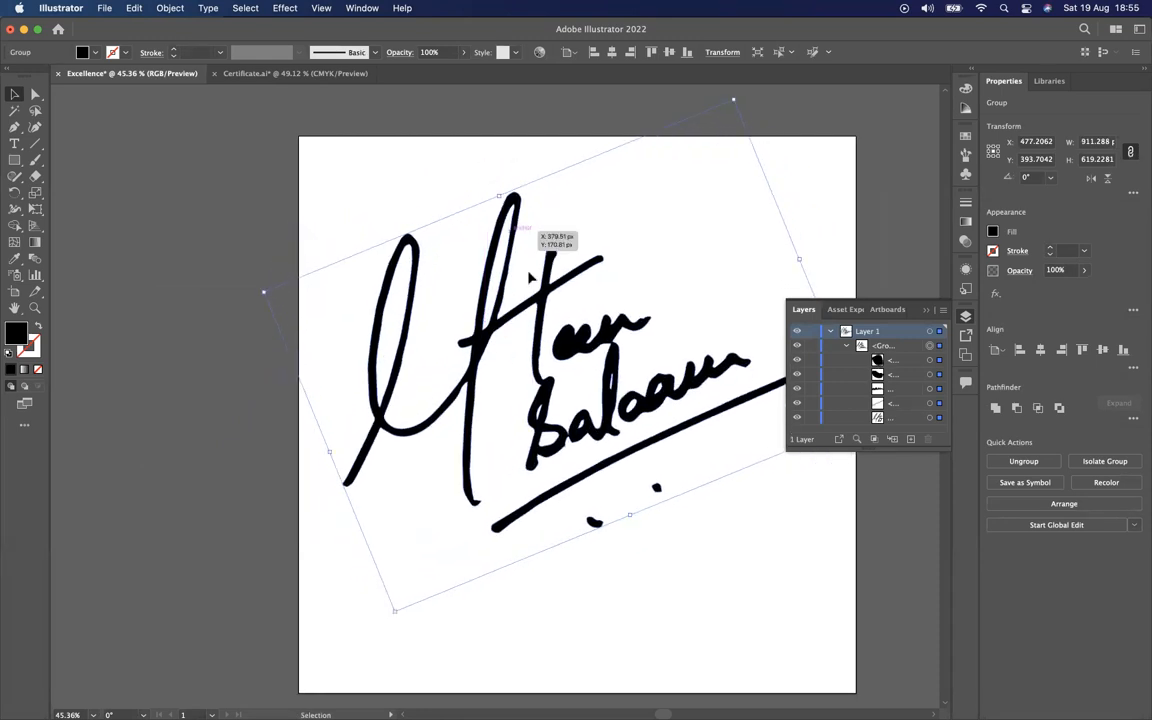
mouse_move(578, 313)
mouse_down()
mouse_move(588, 300)
mouse_move(612, 348)
mouse_up()
Examine the edges of the signature's vector strokes at very high magnification and again at full view
scroll(581, 343, up, 5)
scroll(579, 343, up, 12)
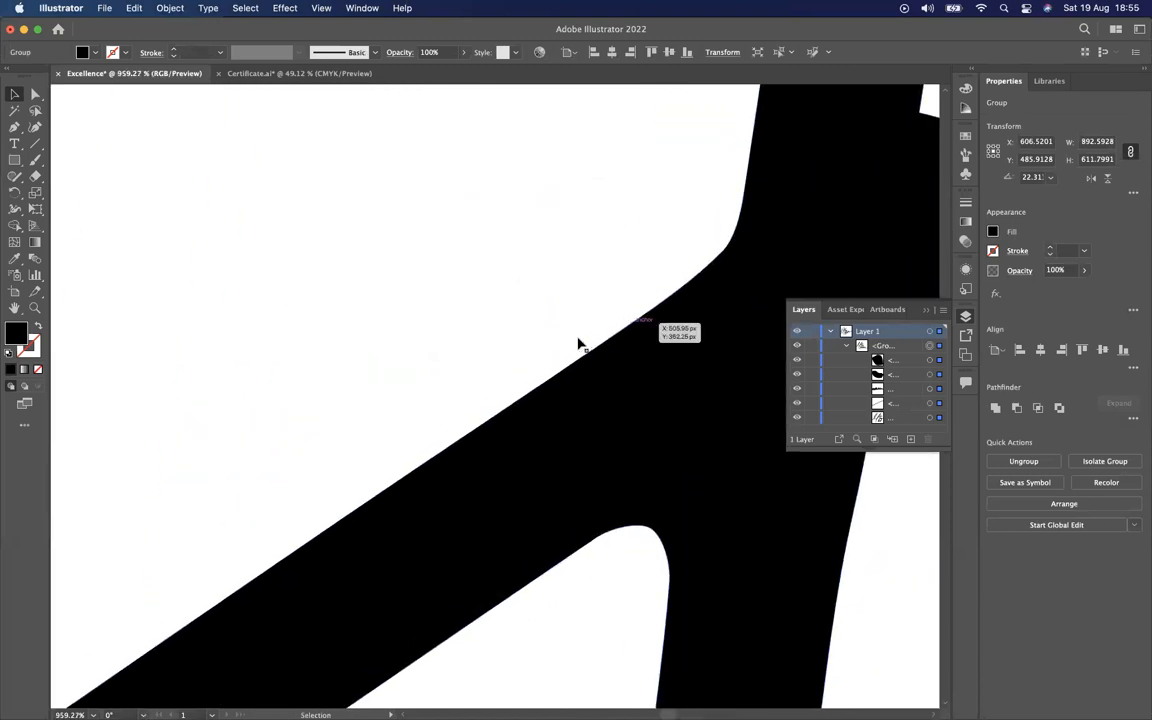
scroll(579, 345, up, 10)
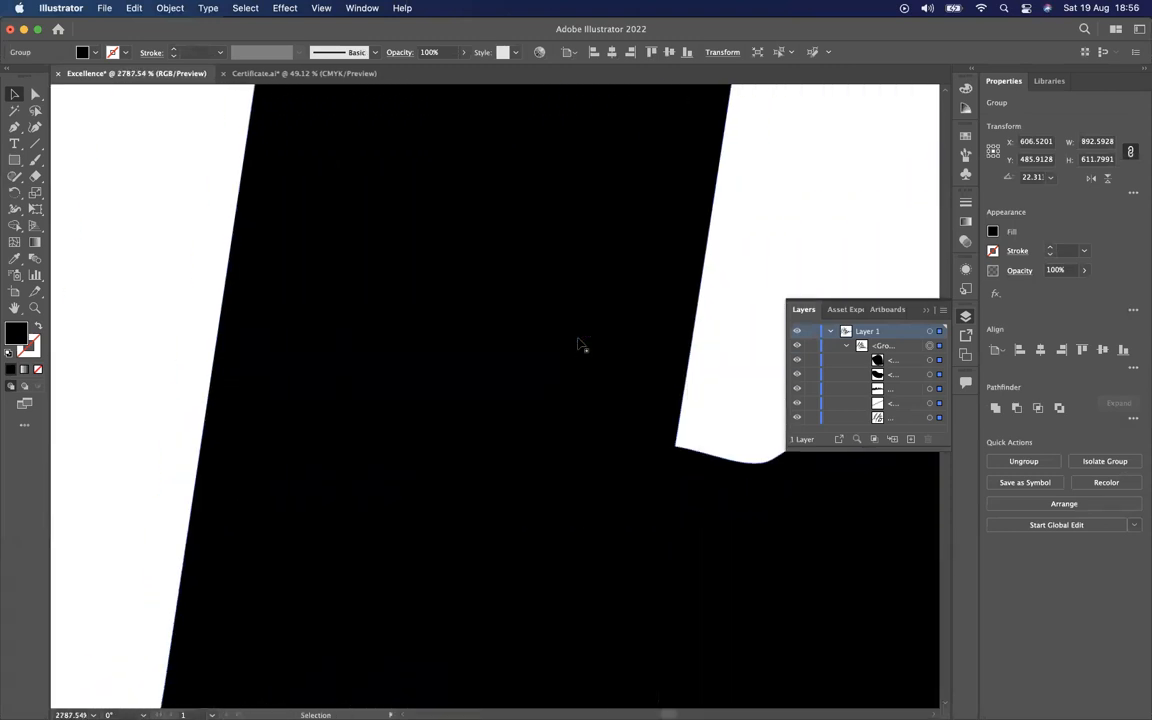
scroll(579, 345, up, 10)
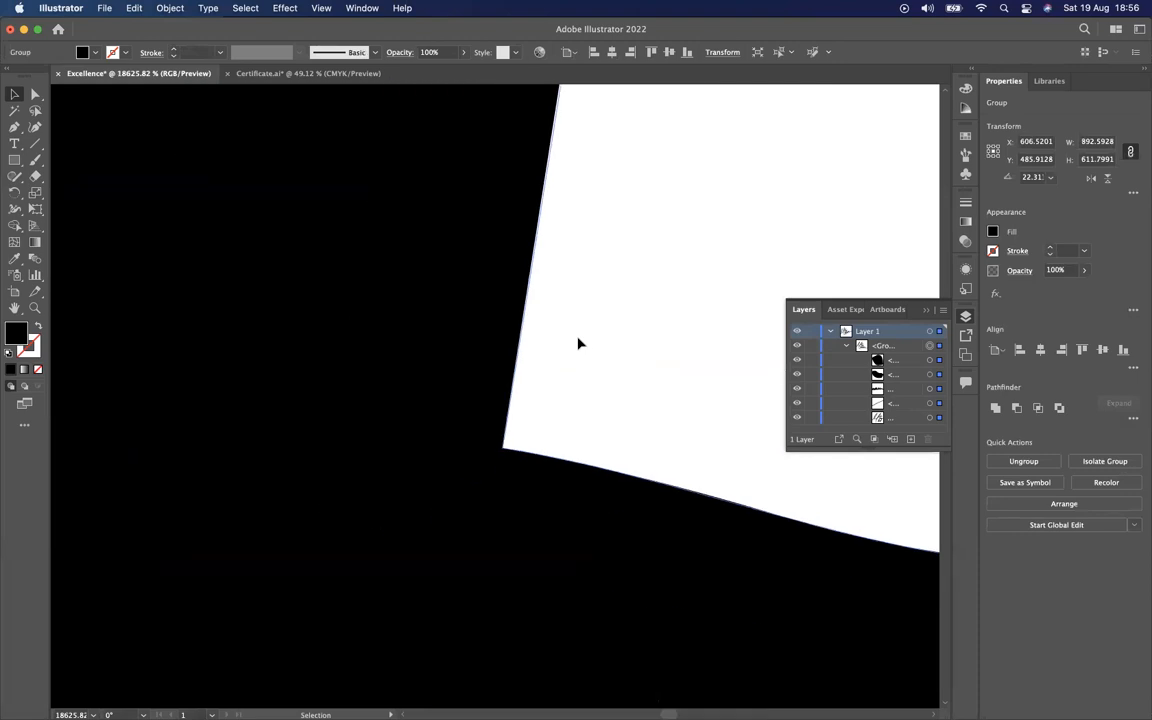
click(578, 343)
scroll(578, 343, down, 15)
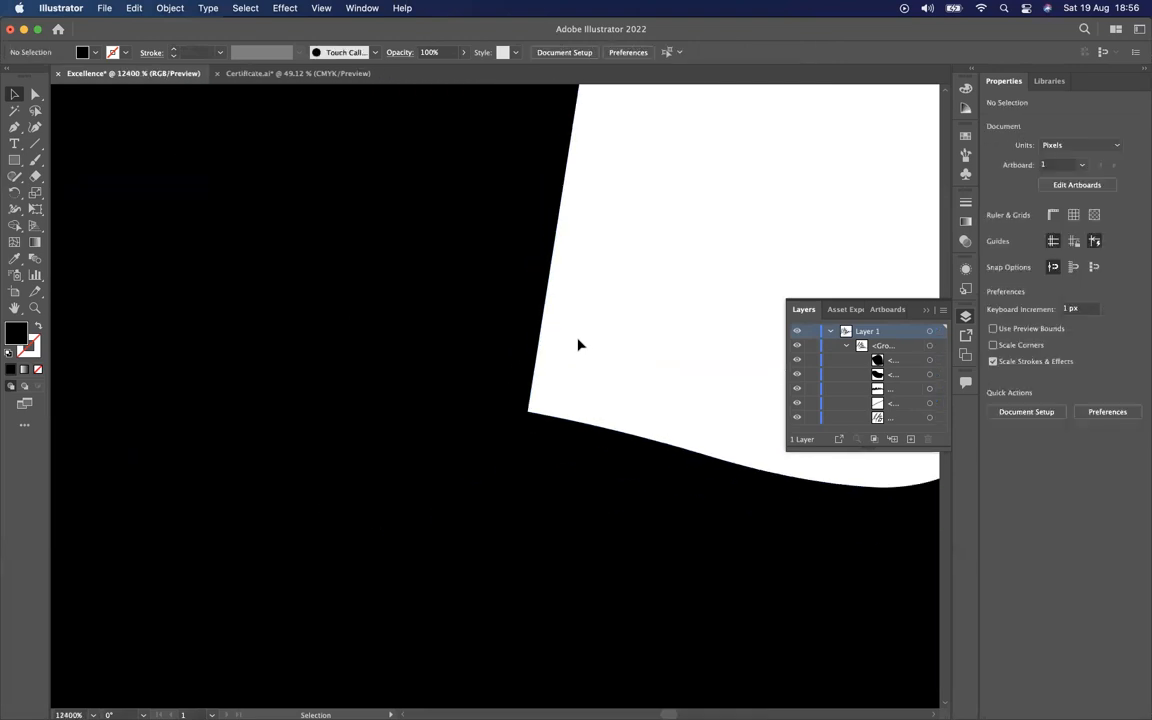
scroll(578, 353, down, 10)
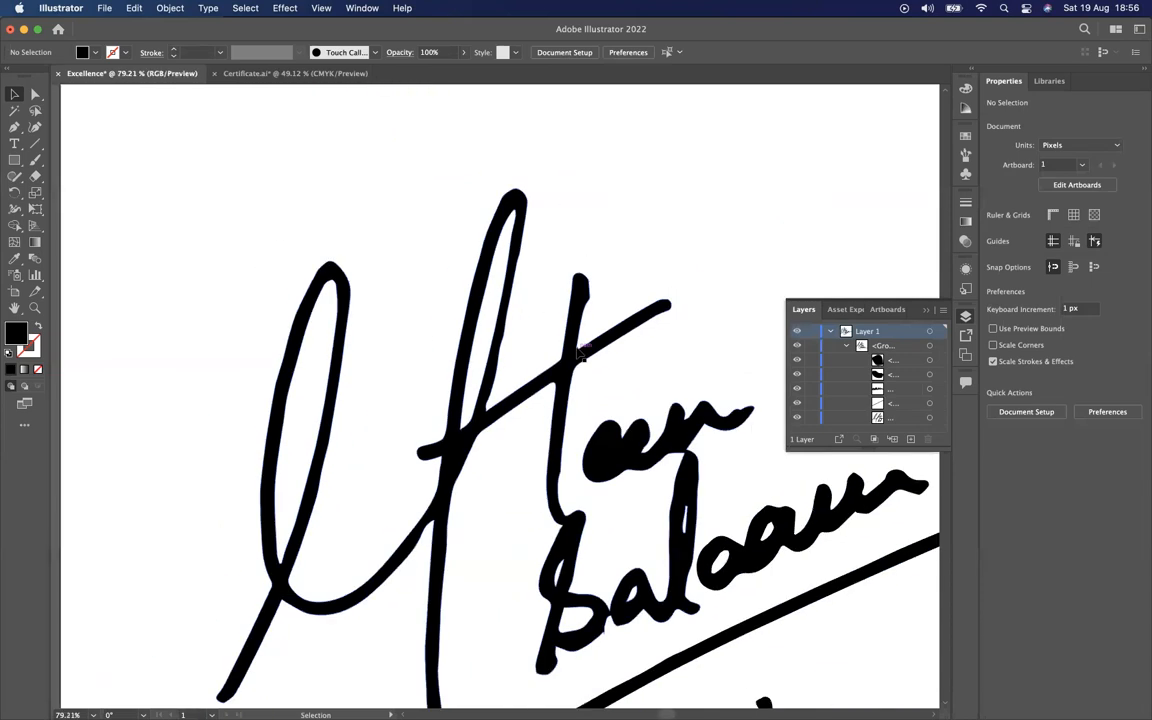
scroll(520, 375, right, 3)
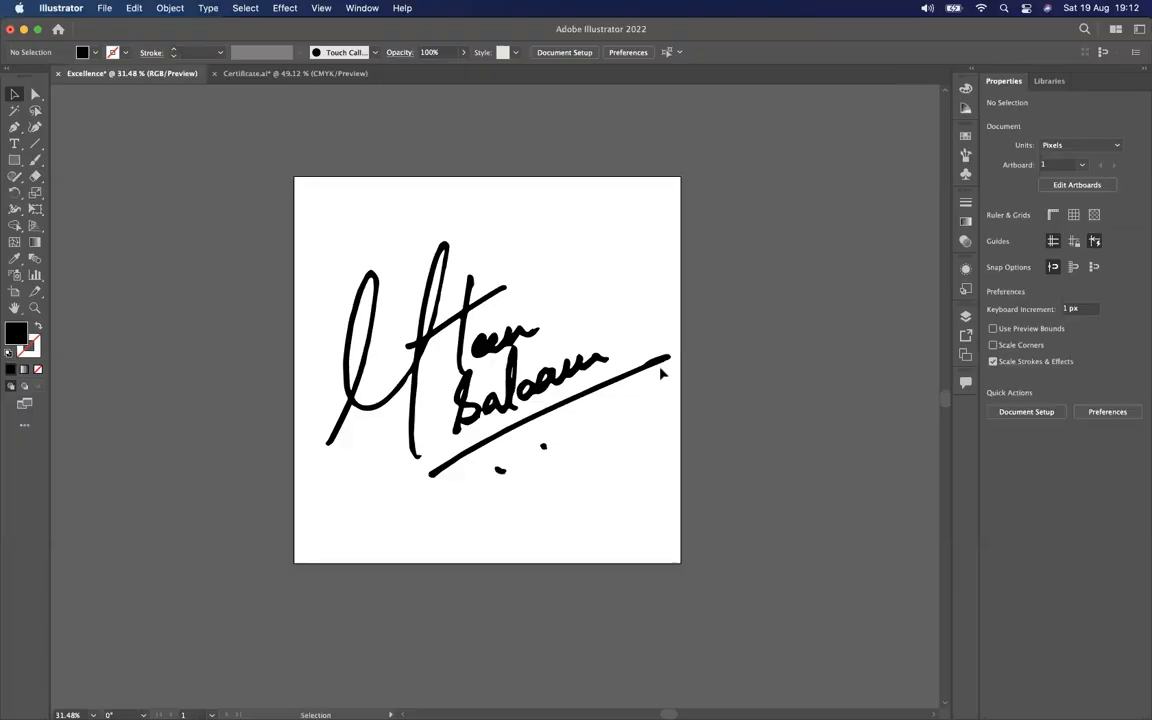
Delete the signature group from the Excellence artboard and close the Certificate.ai document
click(661, 375)
click(753, 391)
drag(208, 192, 704, 417)
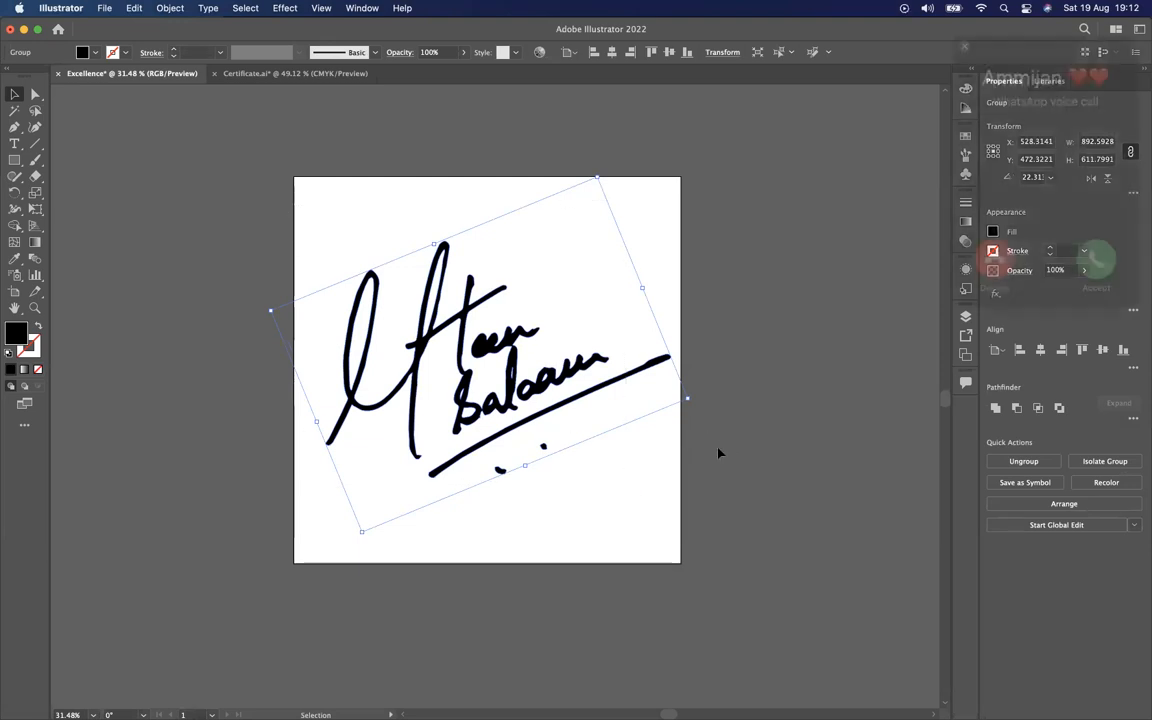
click(995, 256)
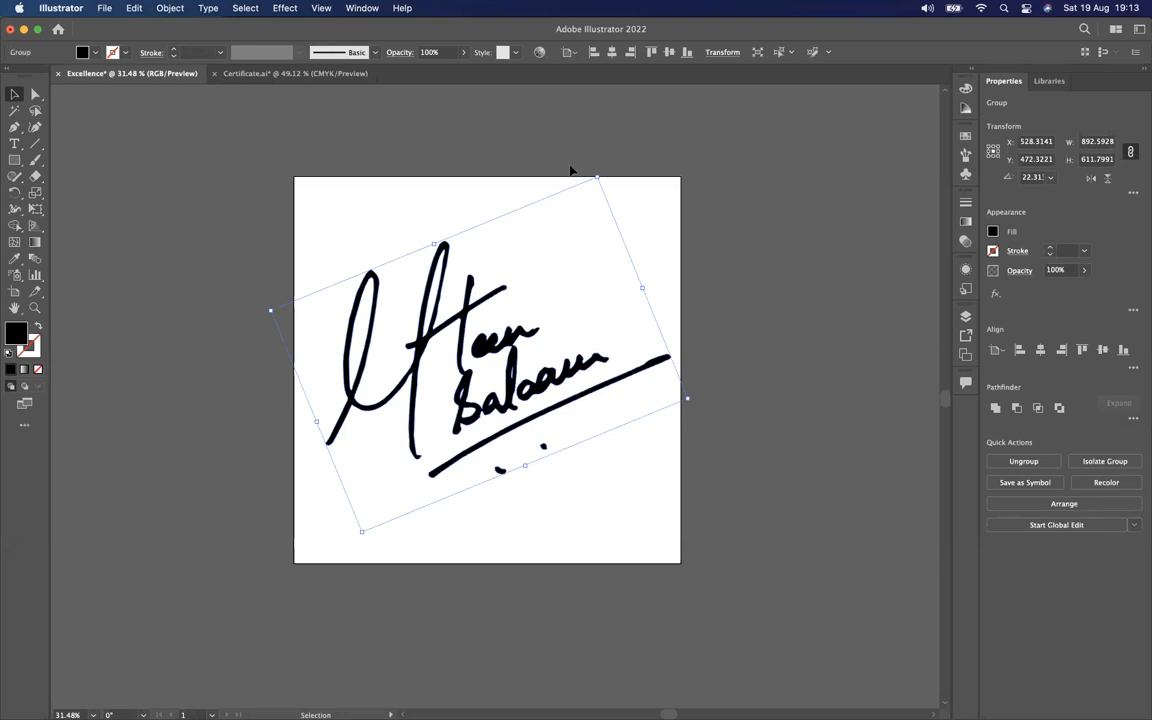
click(729, 160)
drag(251, 174, 662, 442)
key(Delete)
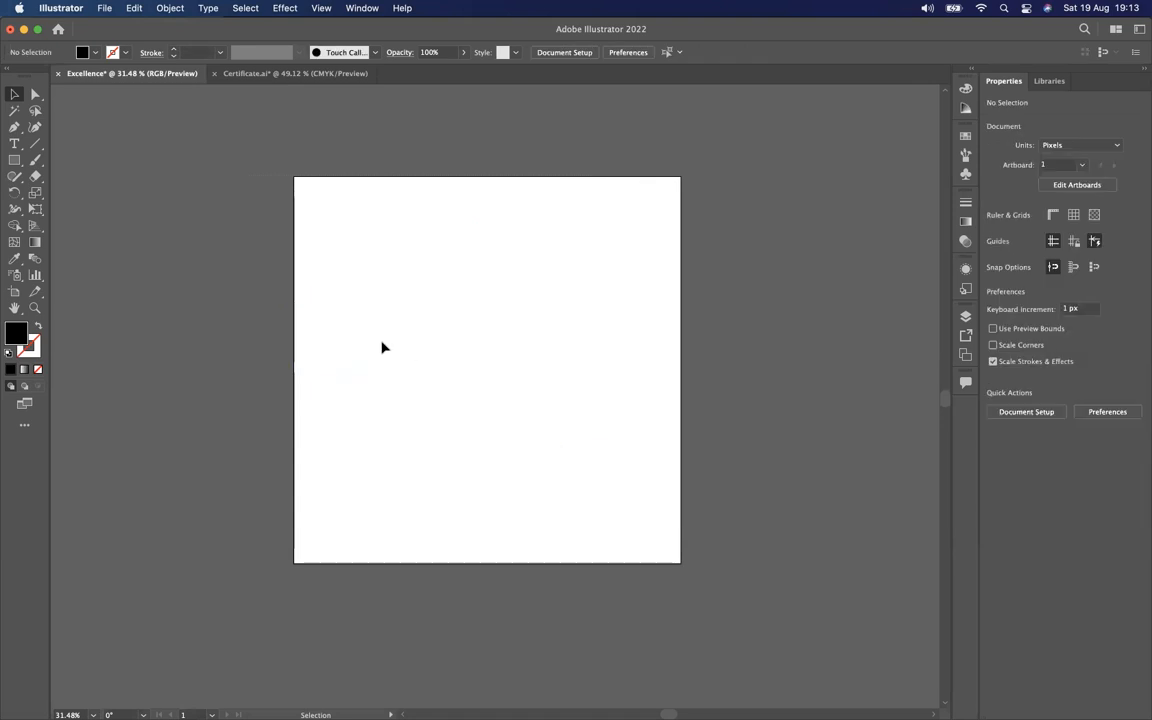
click(213, 74)
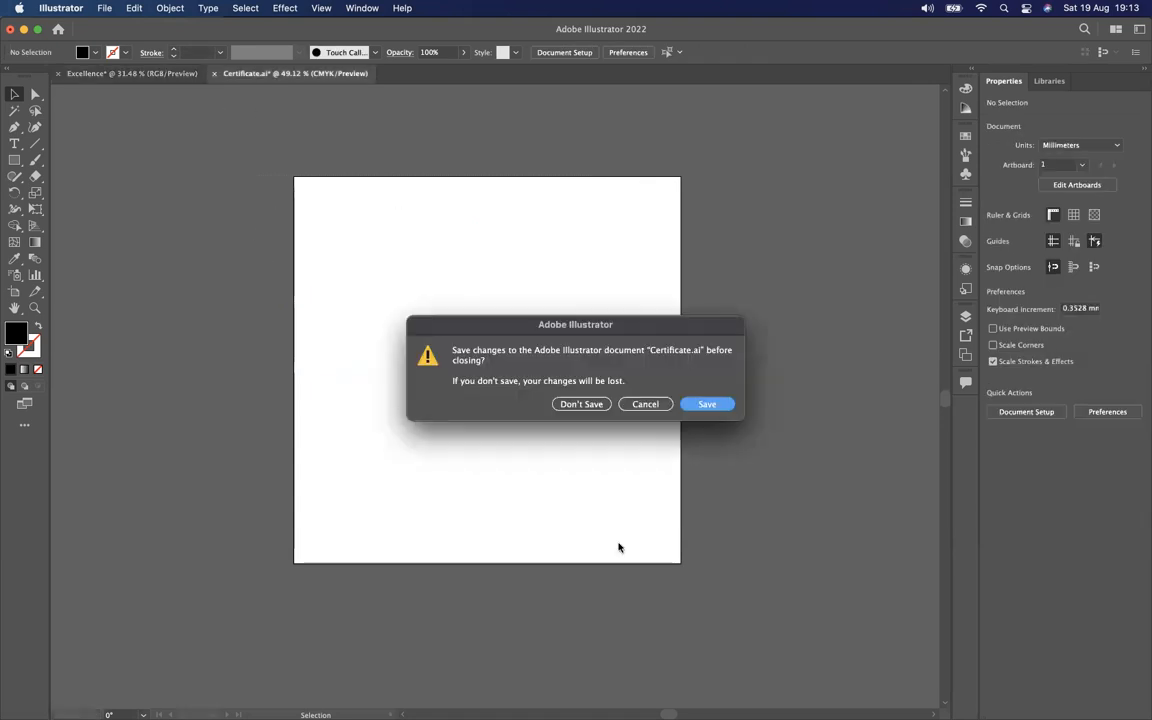
click(523, 365)
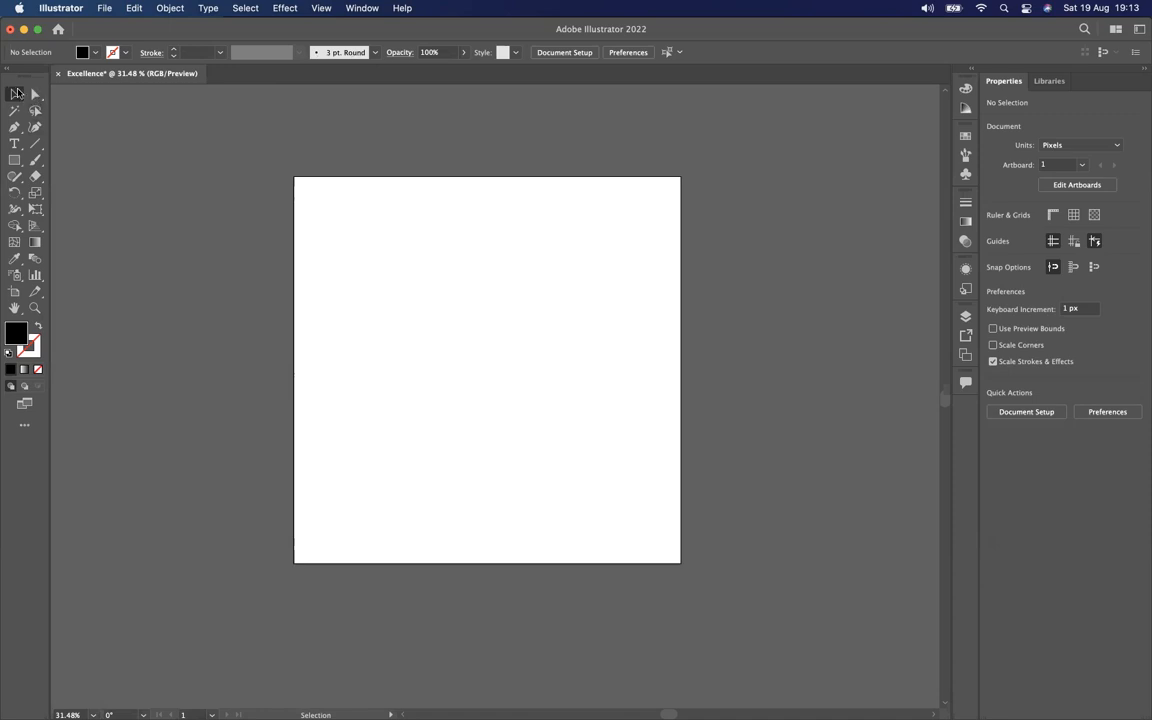
Draw six black rectangles of different sizes across the artboard, including one about 174 × 142 px and a square about 40 px wide
click(14, 160)
drag(363, 275, 430, 329)
drag(490, 302, 548, 353)
drag(455, 407, 506, 441)
drag(358, 437, 377, 453)
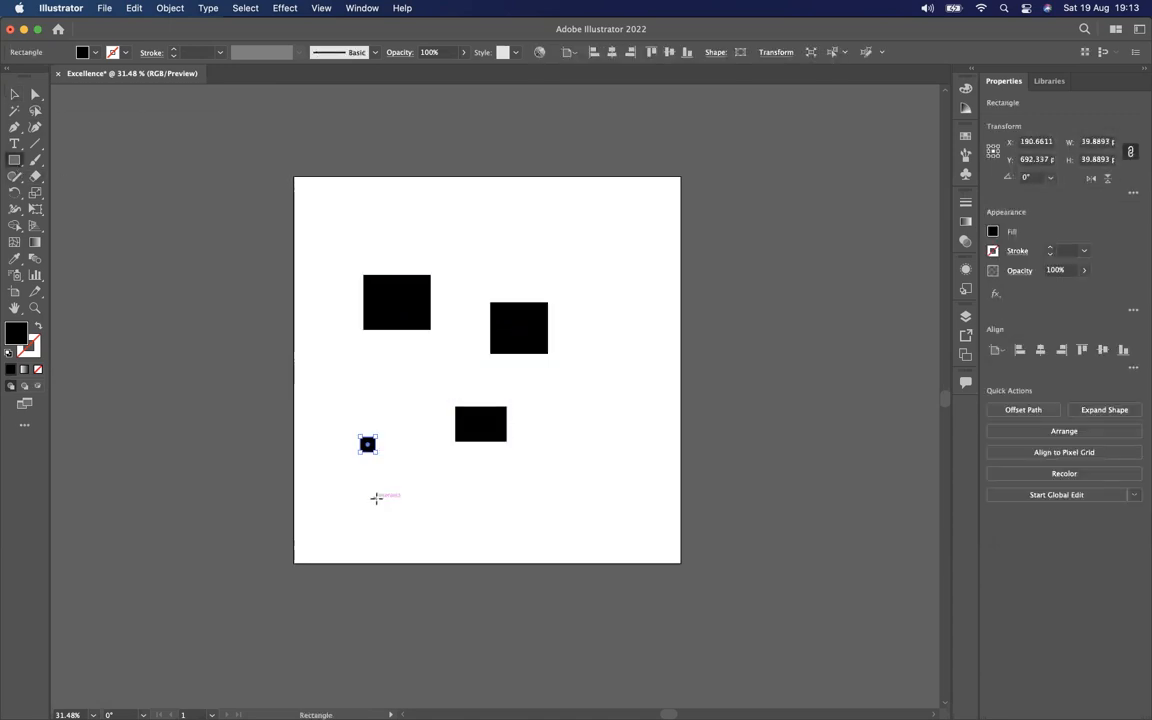
drag(376, 498, 421, 519)
drag(507, 474, 599, 519)
Move four of the black rectangles into the artboard's corners, with the two largest of them in the upper corners
click(14, 96)
click(195, 132)
click(405, 289)
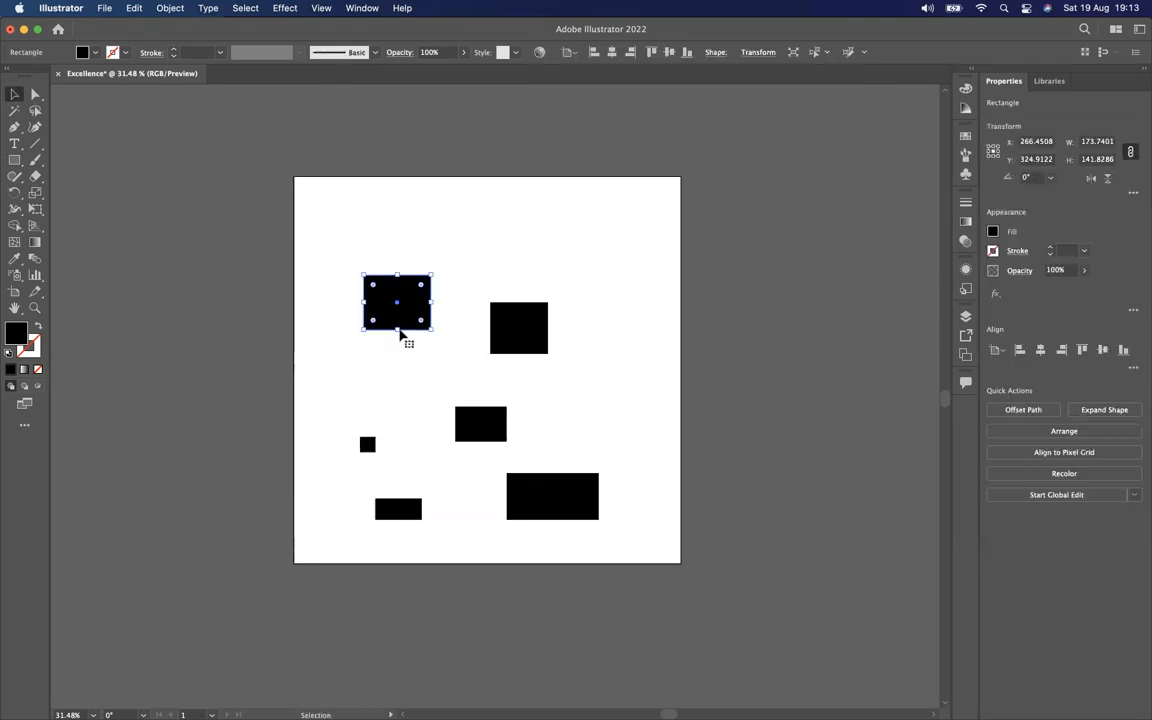
drag(411, 308, 343, 211)
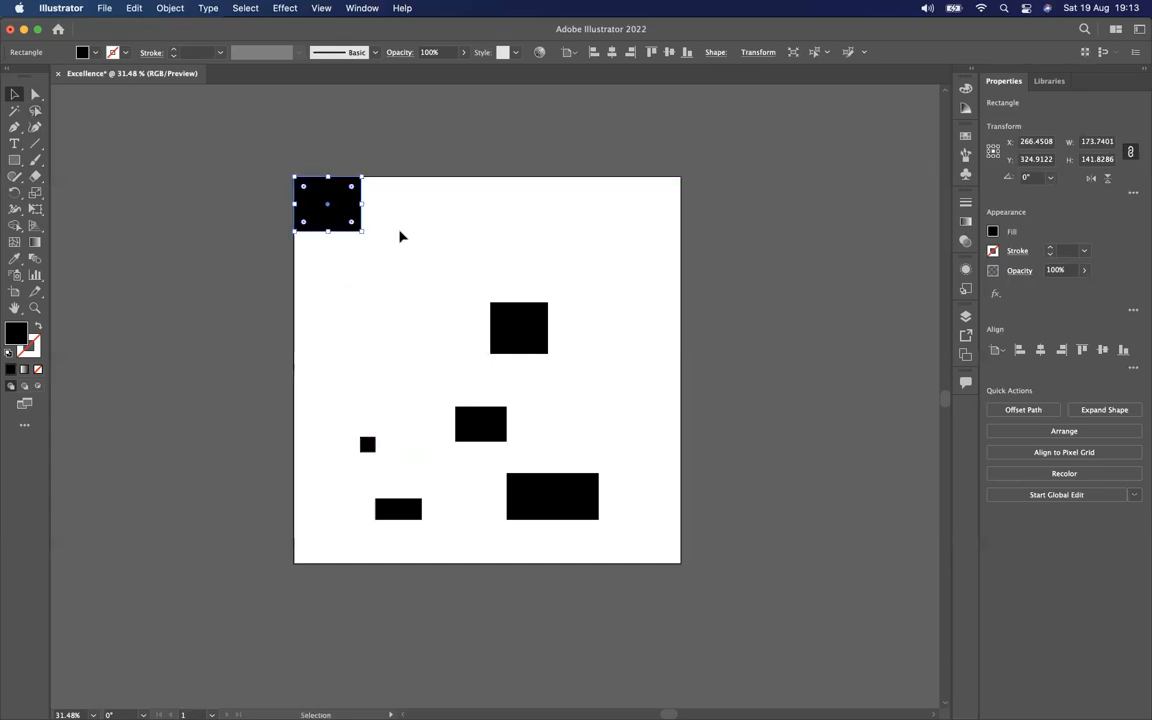
click(440, 265)
drag(524, 329, 661, 201)
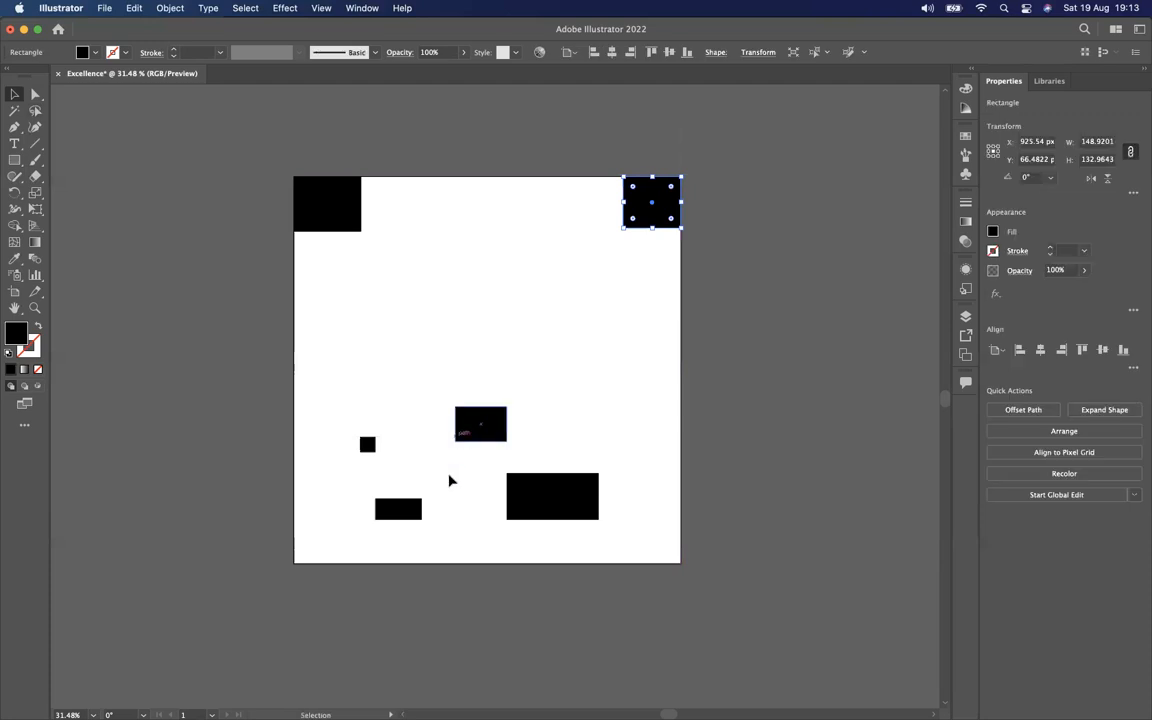
drag(370, 447, 304, 557)
drag(420, 512, 678, 557)
Resize the two remaining rectangles into squares of about 199 px and 133 px, placed side by side in the artboard's middle
click(581, 483)
drag(600, 470, 558, 468)
click(505, 420)
drag(507, 410, 406, 338)
click(560, 502)
drag(558, 502, 566, 378)
click(432, 442)
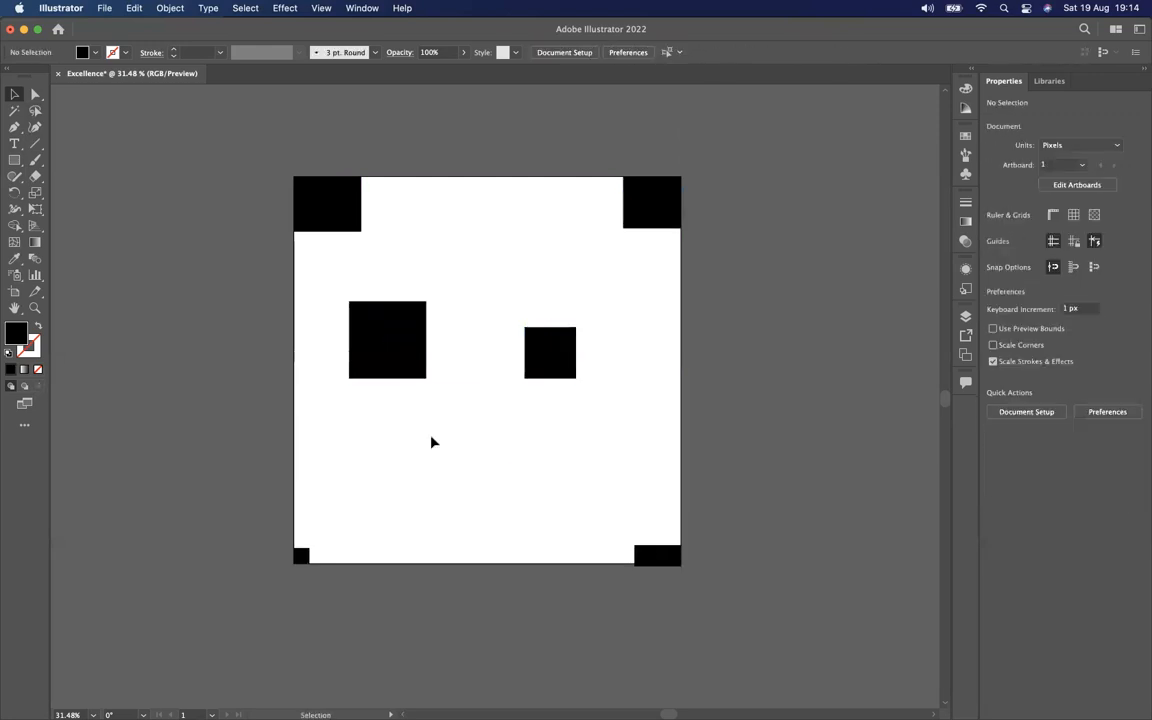
Round the larger square's upper-left corner to a radius of about 136 px and slightly round its other three corners
click(35, 98)
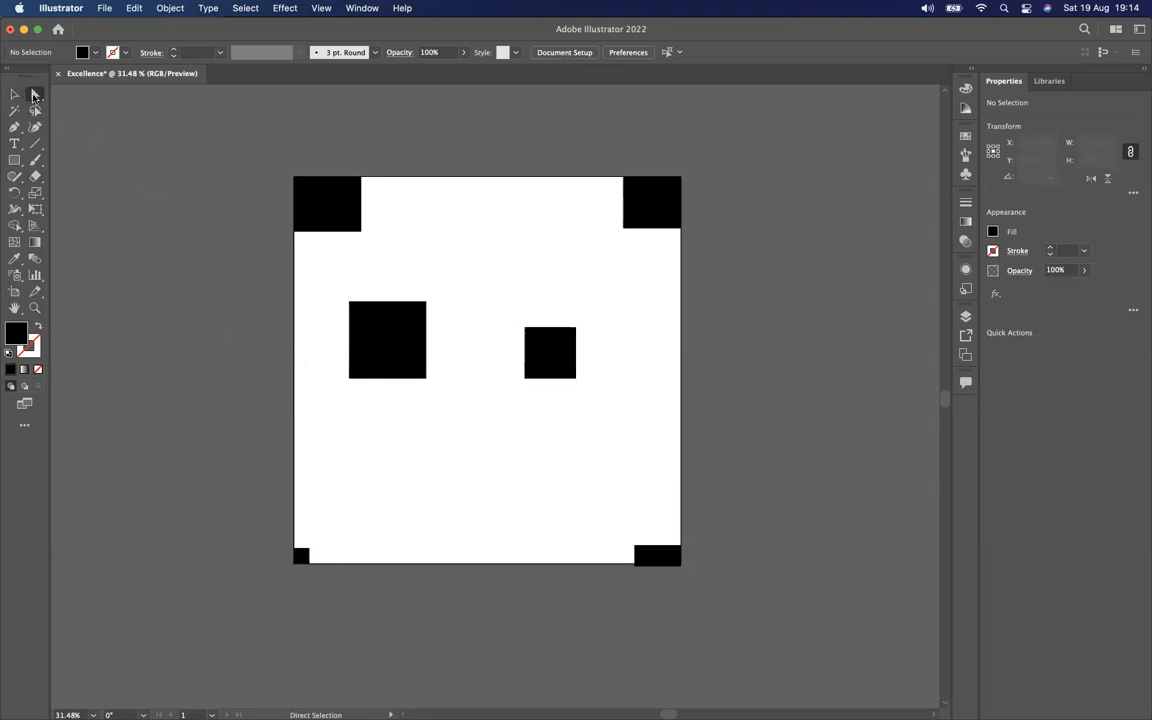
click(386, 338)
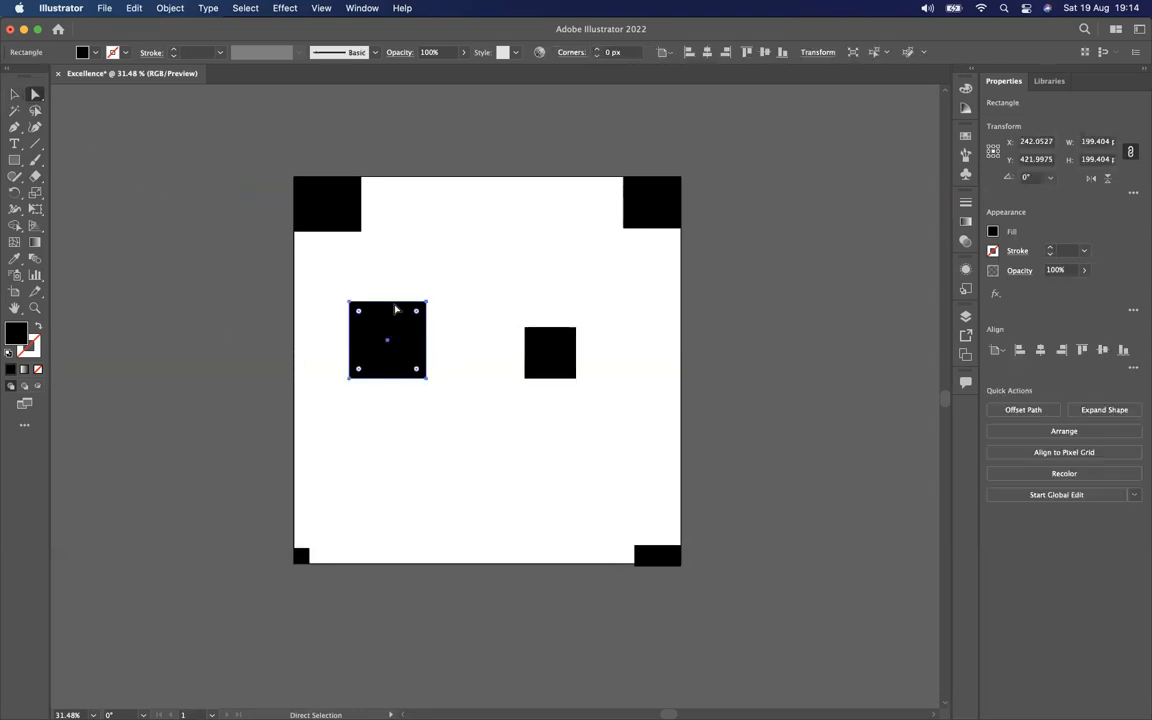
drag(359, 314, 405, 331)
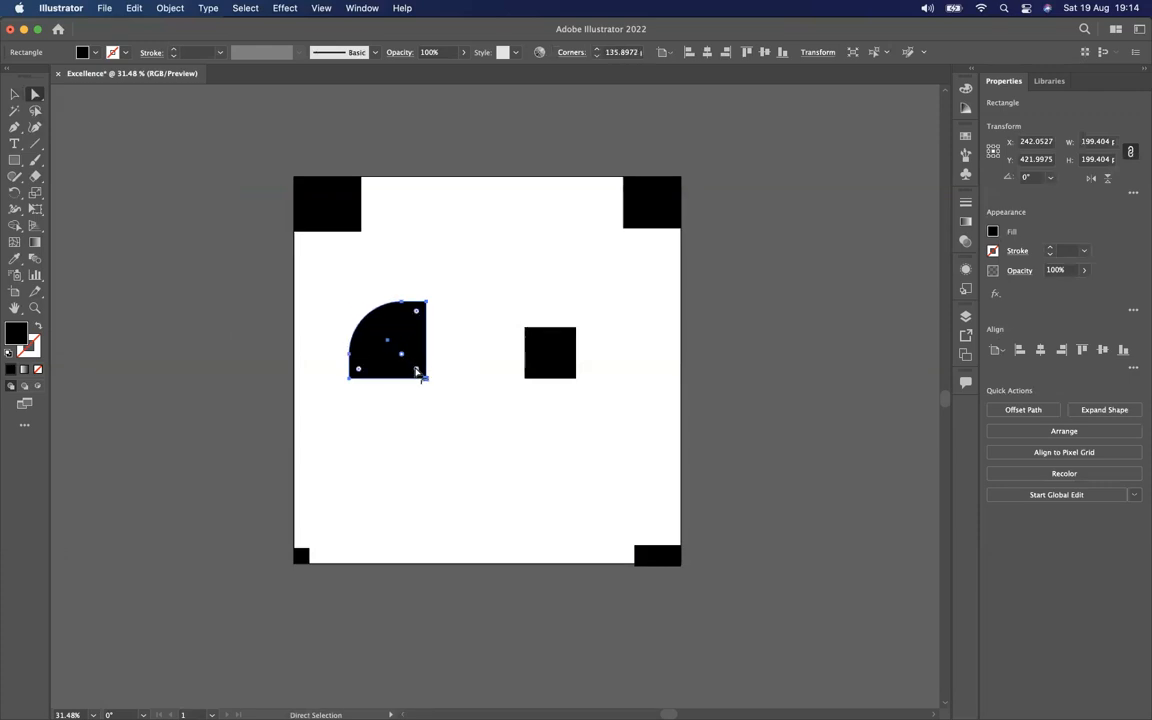
drag(419, 375, 446, 352)
click(396, 437)
click(405, 363)
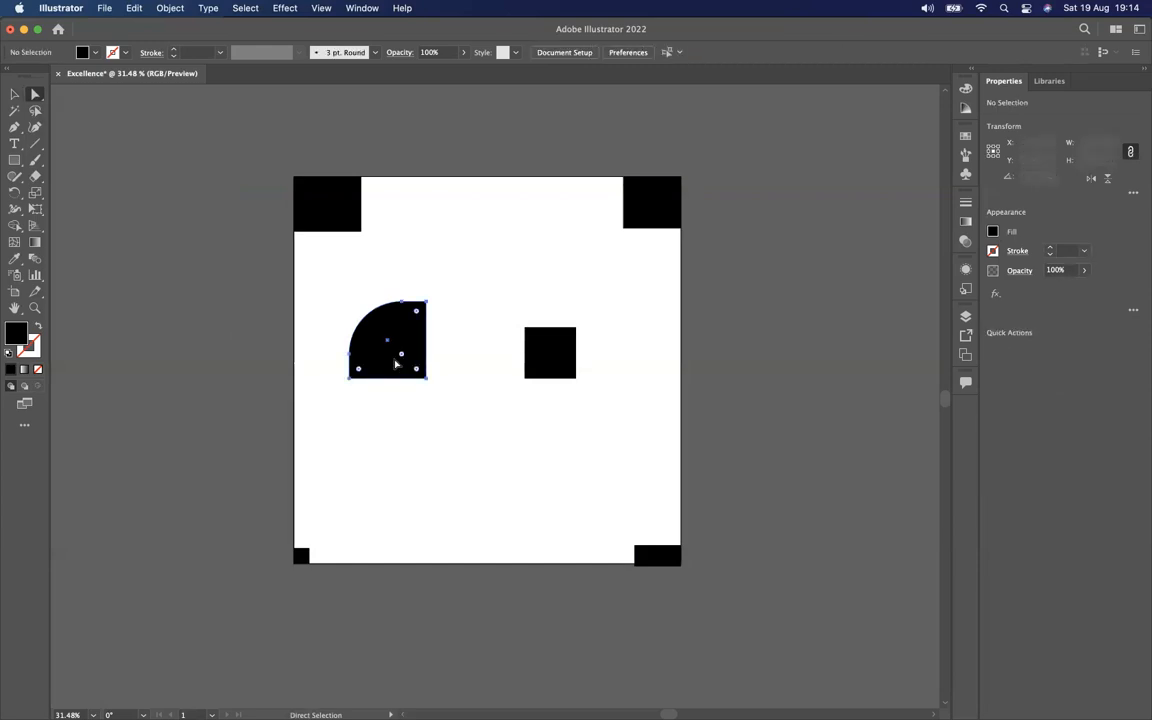
drag(405, 363, 455, 393)
click(473, 393)
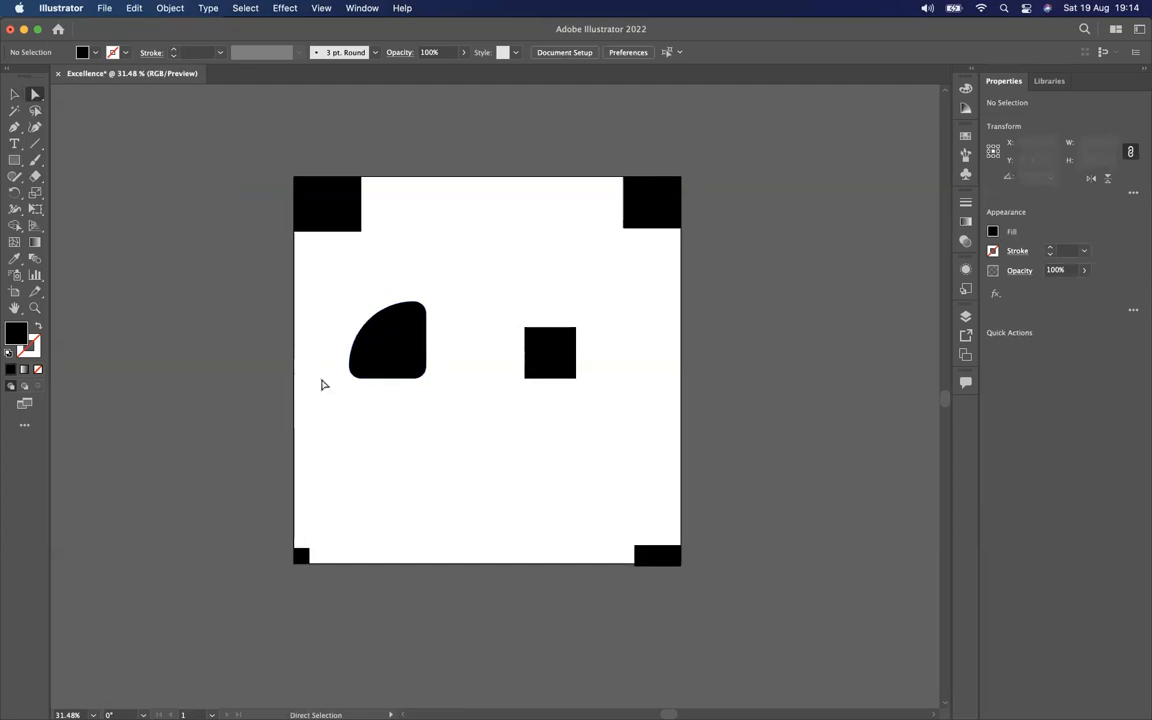
Return the larger square's rounded corners to a radius of 0 px
click(392, 340)
drag(359, 368, 348, 395)
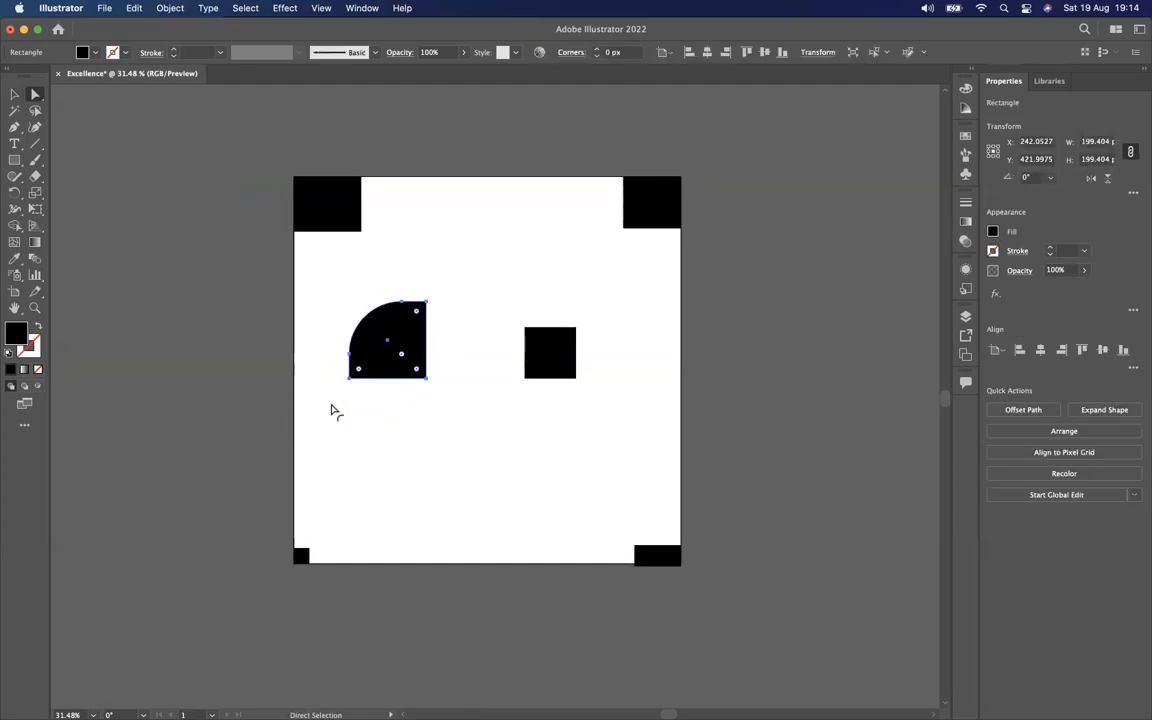
click(449, 376)
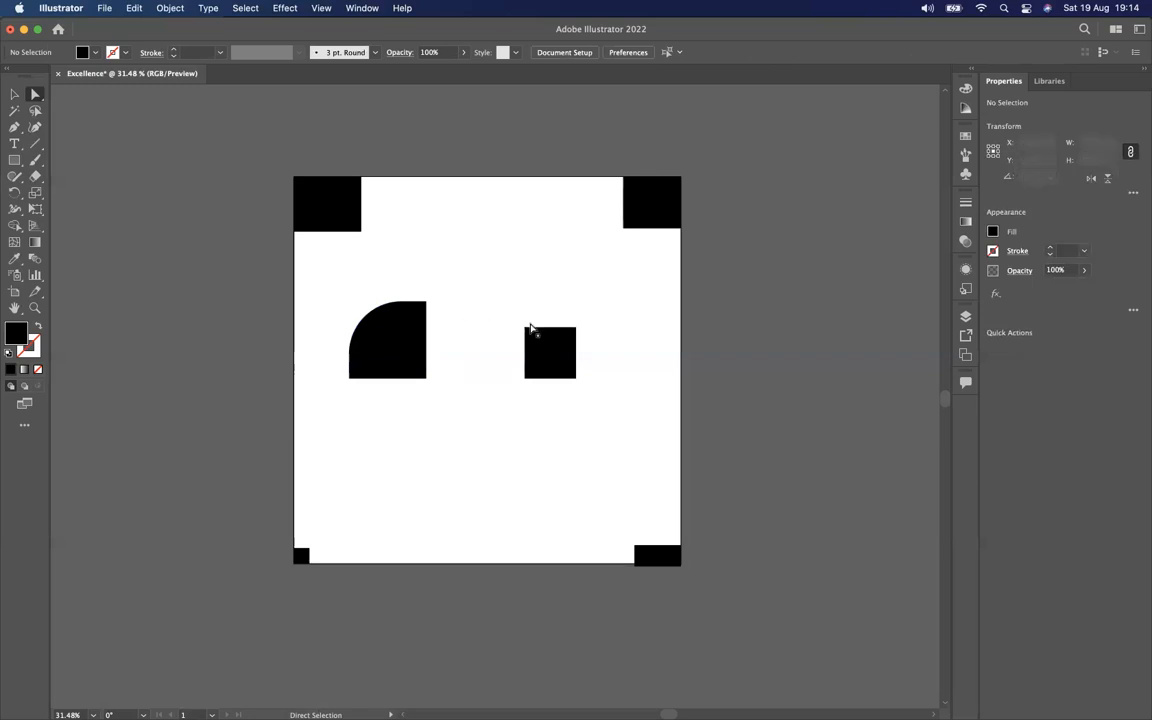
click(386, 328)
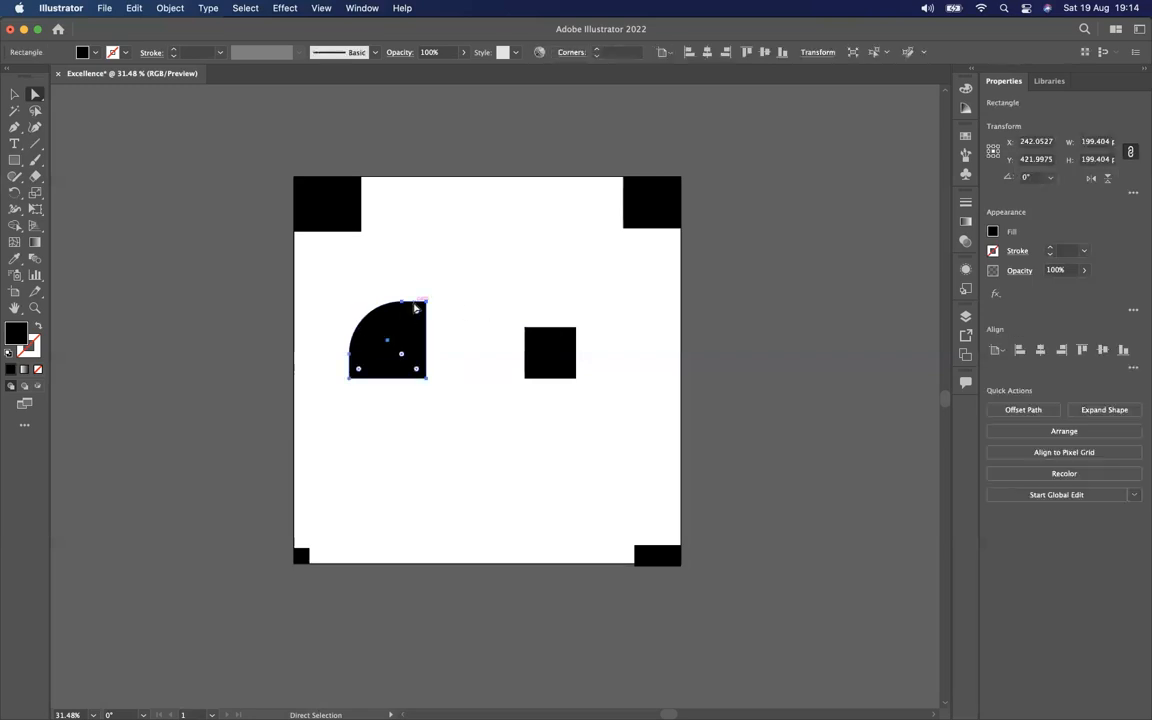
drag(401, 353, 328, 289)
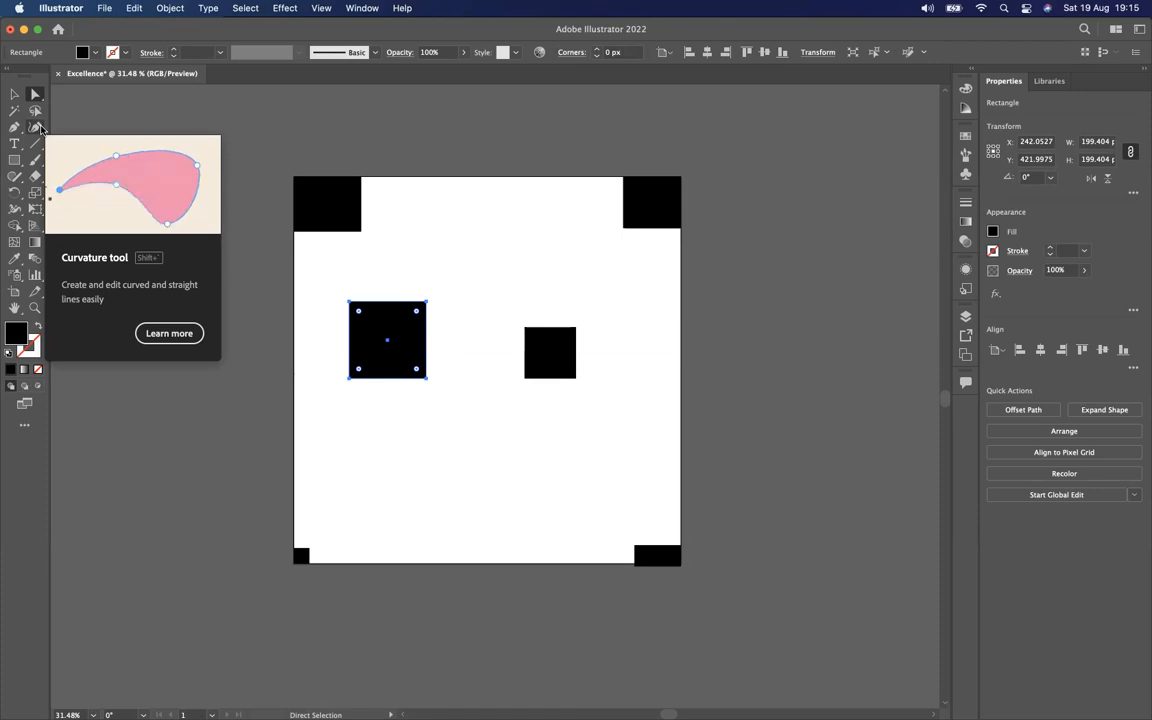
Pull the larger square's upper-left anchor and the smaller square's upper-right anchor inward almost to their opposite corners, forming thin L shapes
click(343, 282)
click(350, 303)
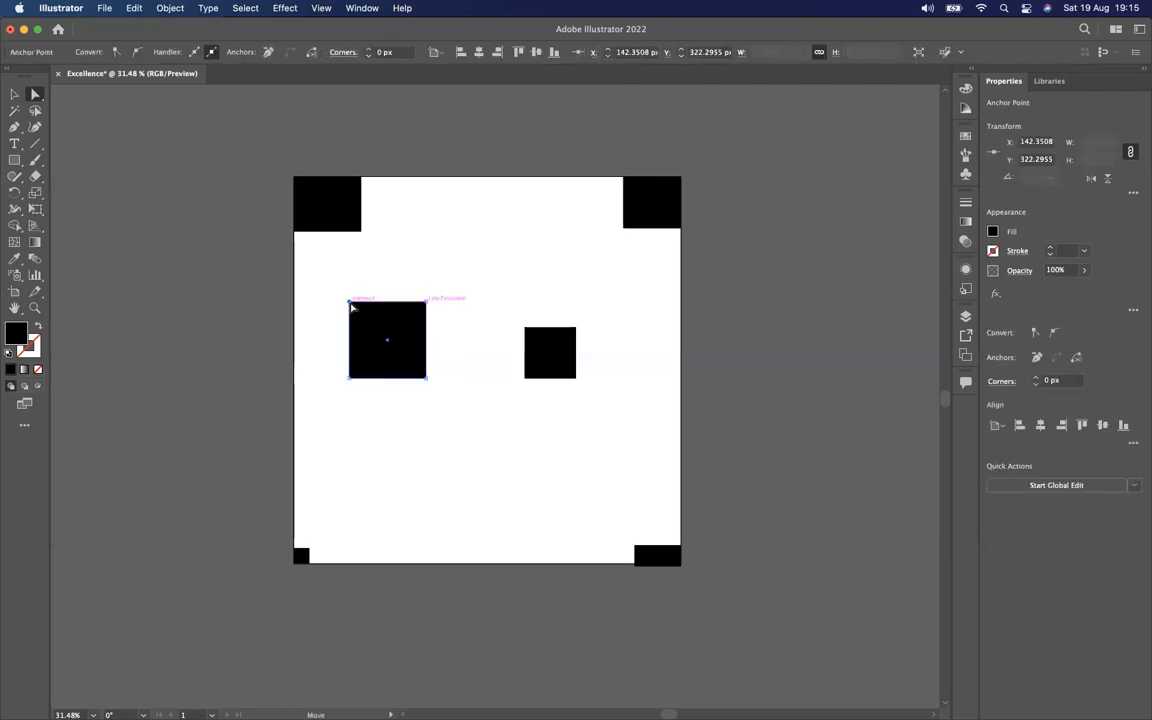
drag(353, 308, 416, 362)
click(548, 369)
click(575, 329)
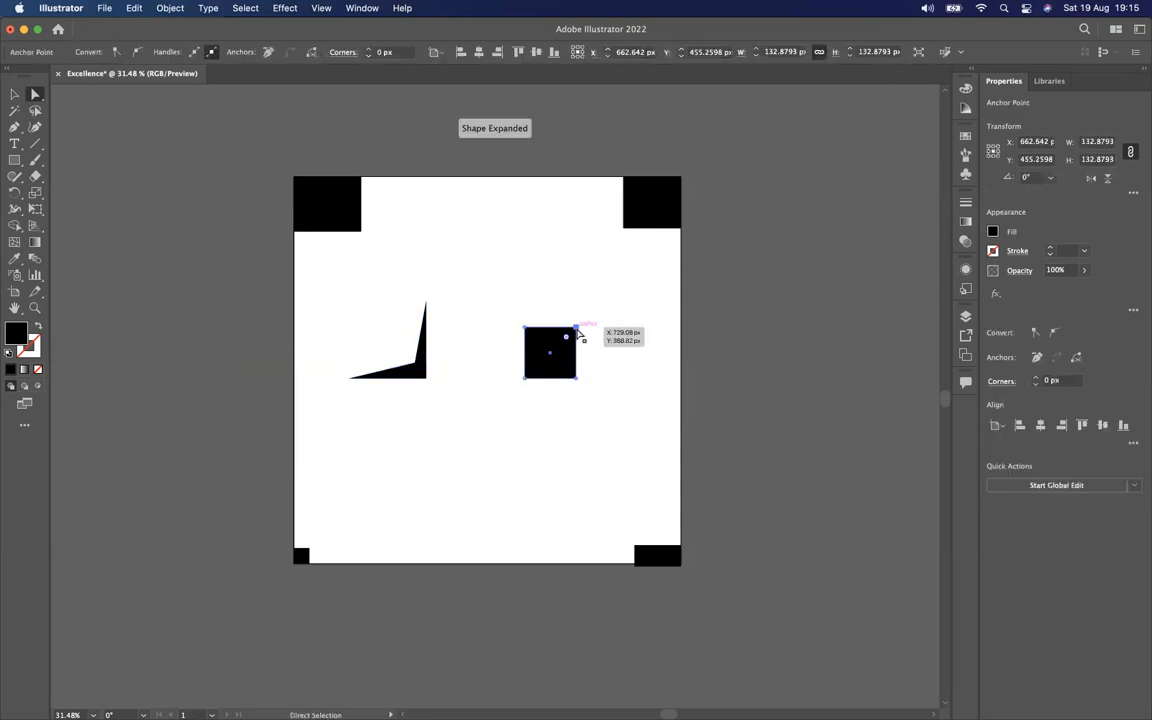
drag(575, 329, 534, 370)
click(590, 334)
Reshape the two rectangles in the artboard's upper corners into thin L shapes and shift them slightly inward
drag(626, 228, 652, 211)
click(389, 256)
click(347, 226)
drag(297, 181, 360, 233)
click(421, 437)
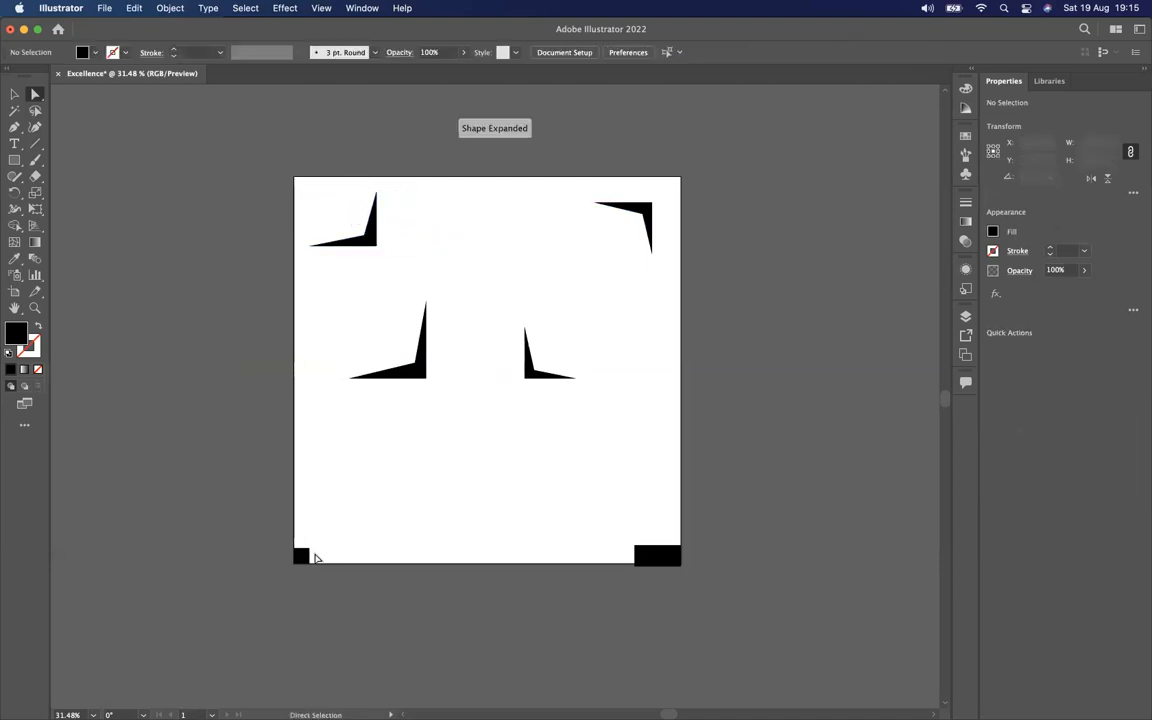
Stretch two opposite anchor points of the small square in the artboard's lower-left corner outward into long, thin spikes
drag(308, 549, 482, 443)
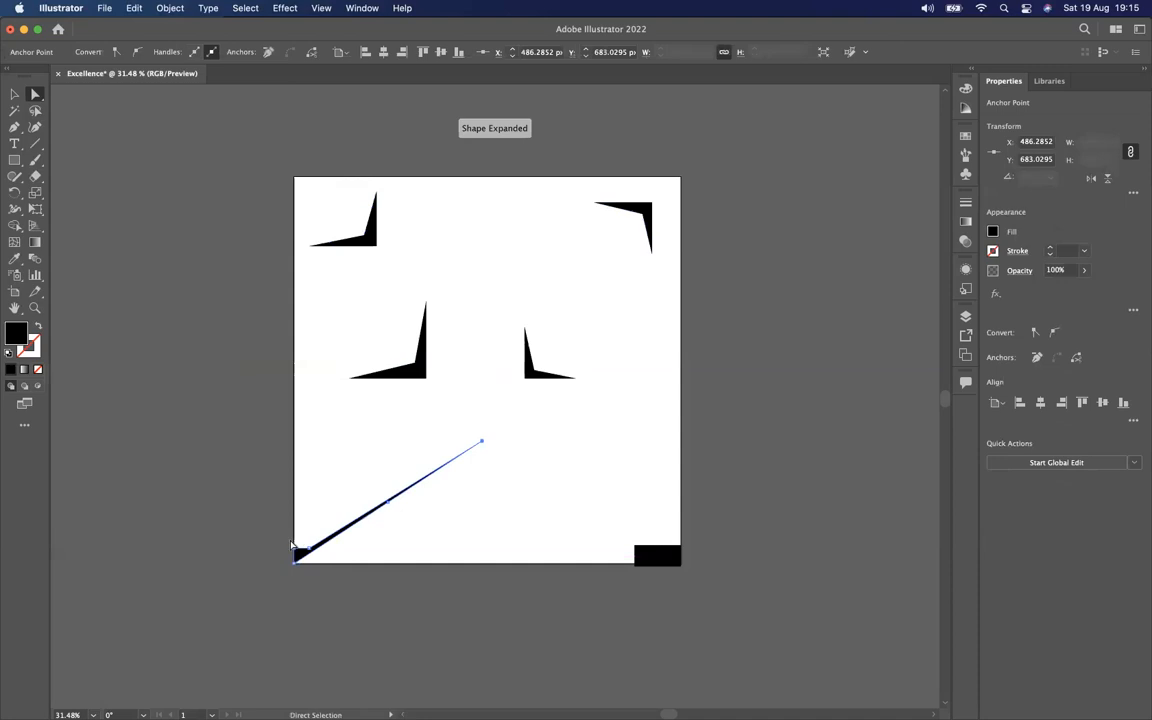
drag(301, 548, 360, 401)
click(535, 532)
Stretch the lower-right rectangle up and left from an anchor kept at the artboard corner, and pull its upper-left anchor outward
click(659, 560)
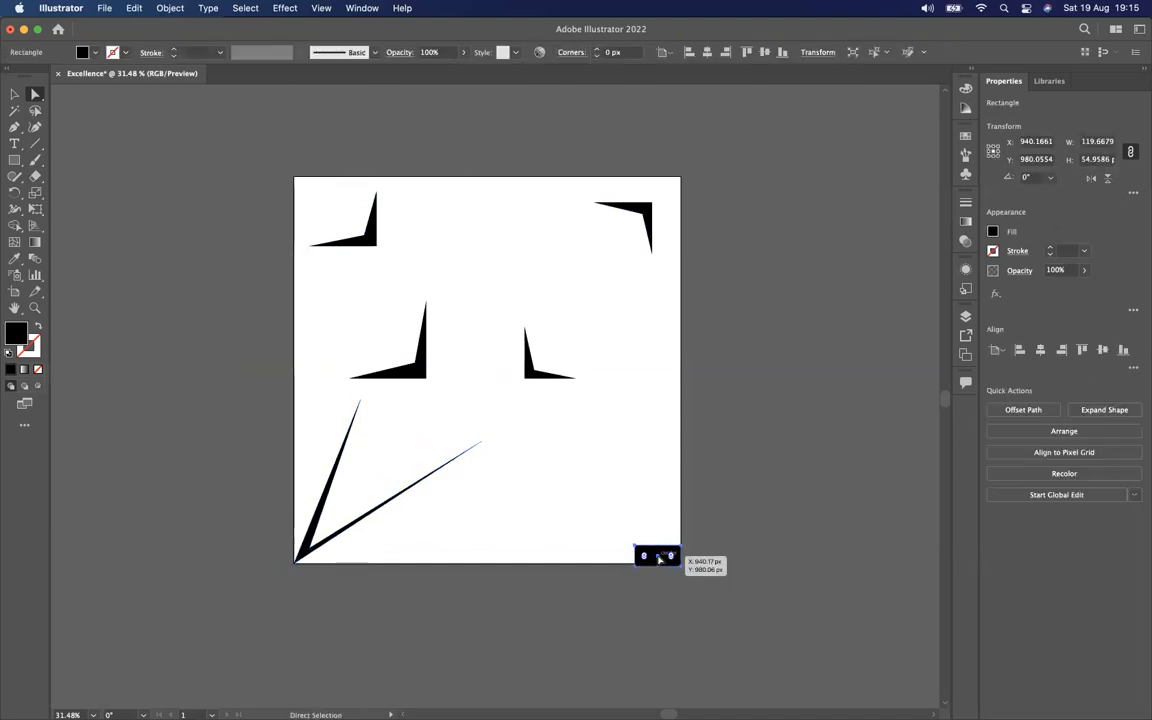
mouse_move(659, 556)
mouse_down()
mouse_move(628, 377)
mouse_move(545, 405)
mouse_move(680, 563)
mouse_up()
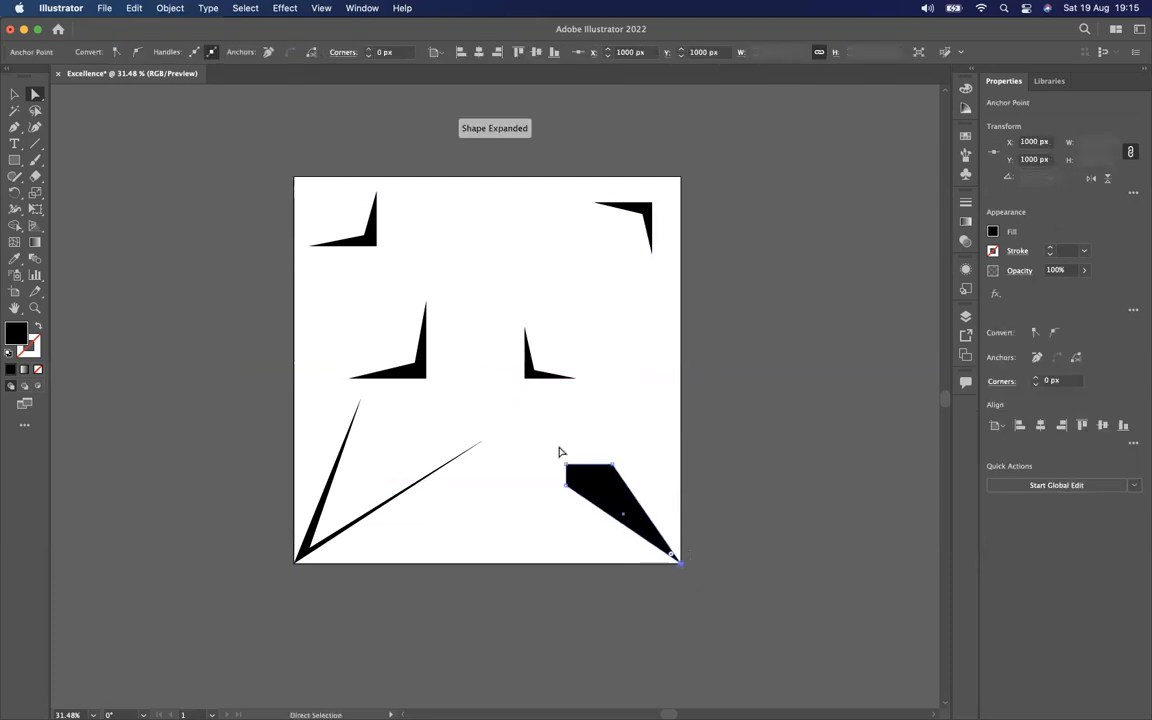
drag(566, 466, 554, 434)
click(669, 438)
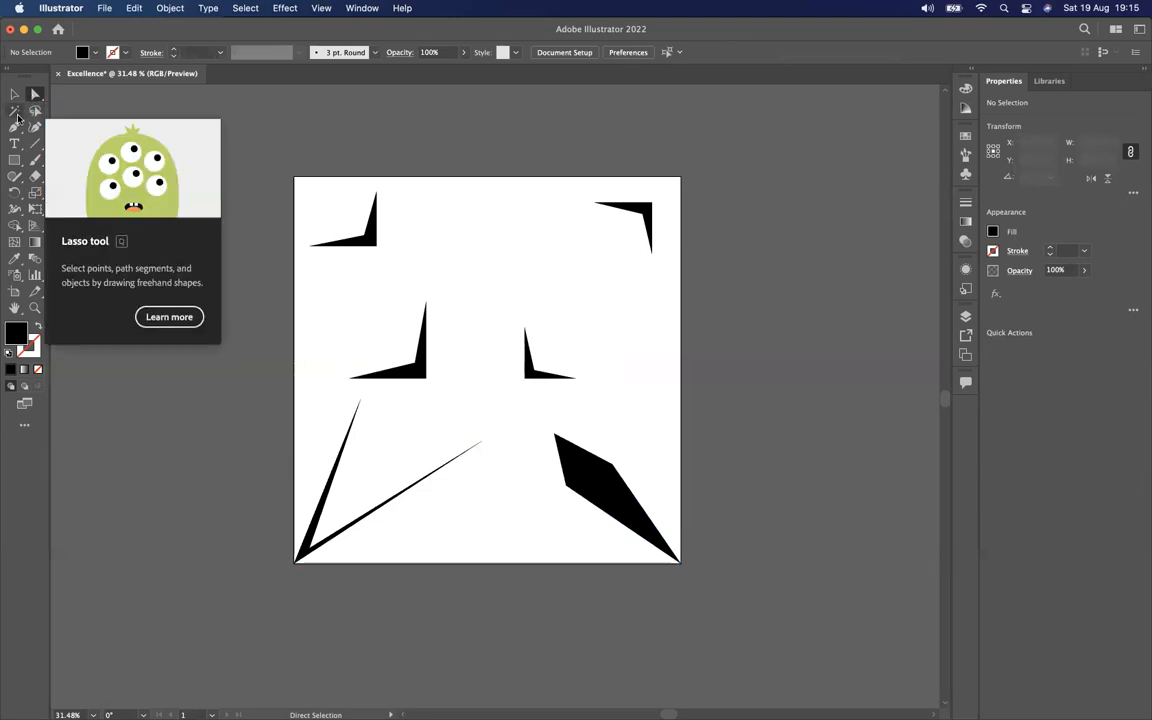
Draw two overlapping black rectangles of about 341 × 160 px and 206 × 158 px in the artboard's upper middle
click(13, 161)
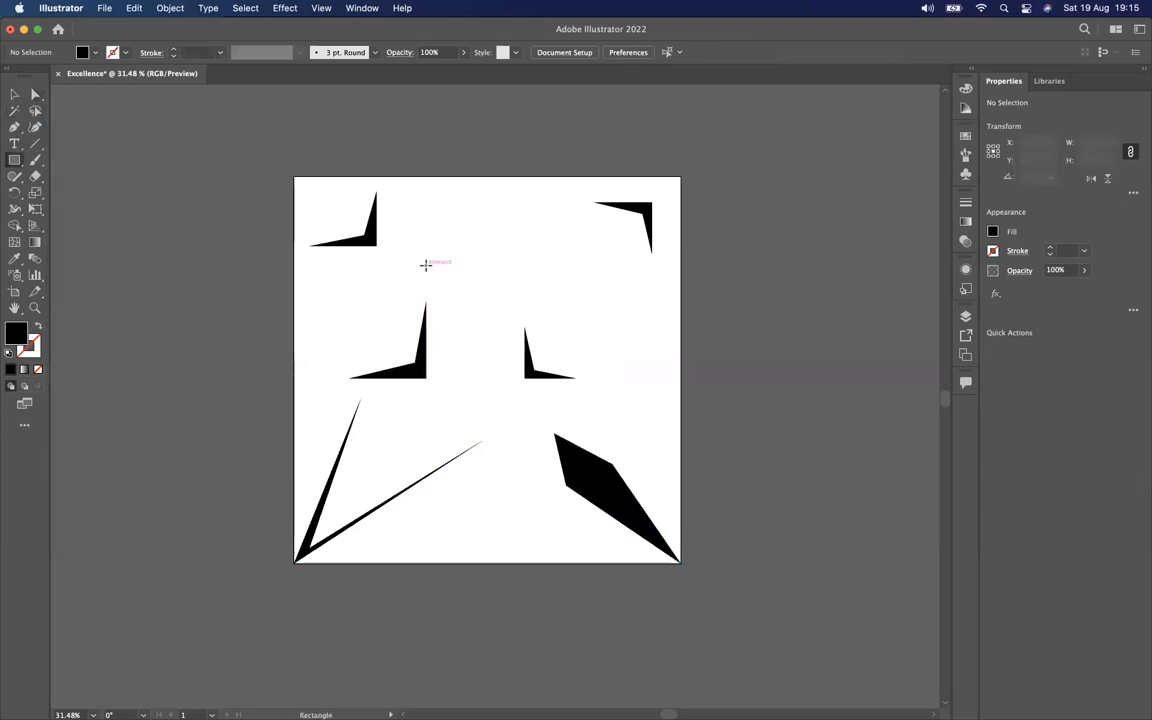
drag(425, 265, 558, 327)
drag(505, 211, 585, 269)
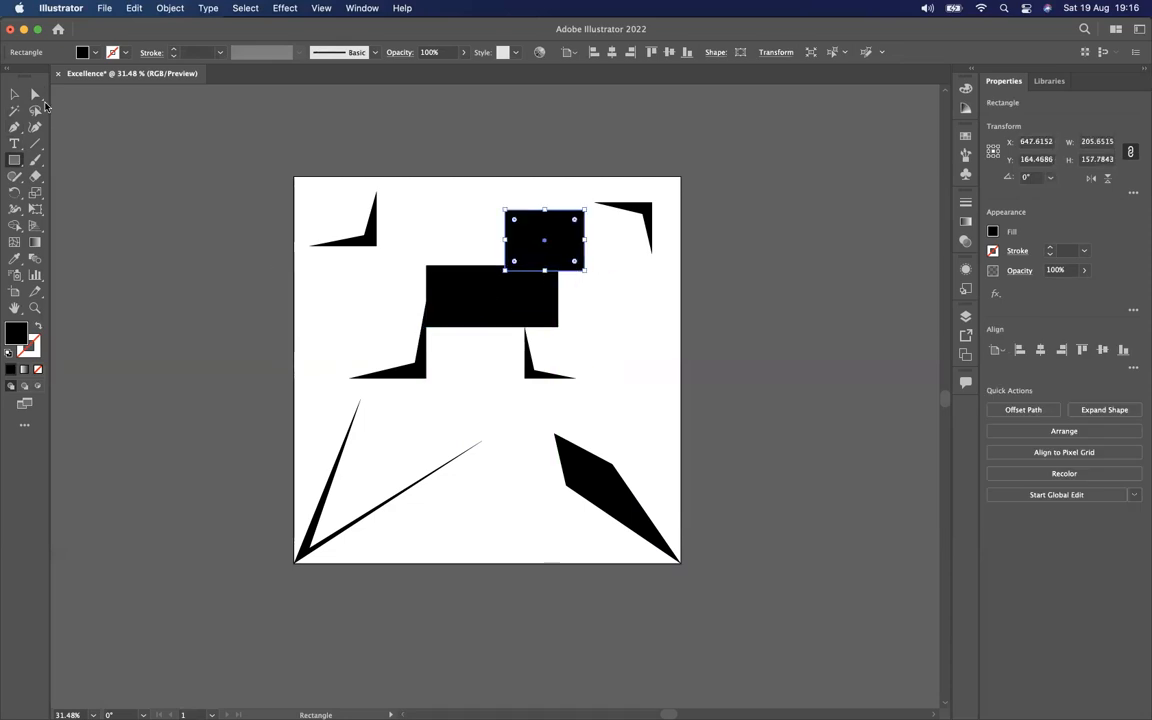
Fill both new overlapping rectangles with the bright green swatch
click(95, 53)
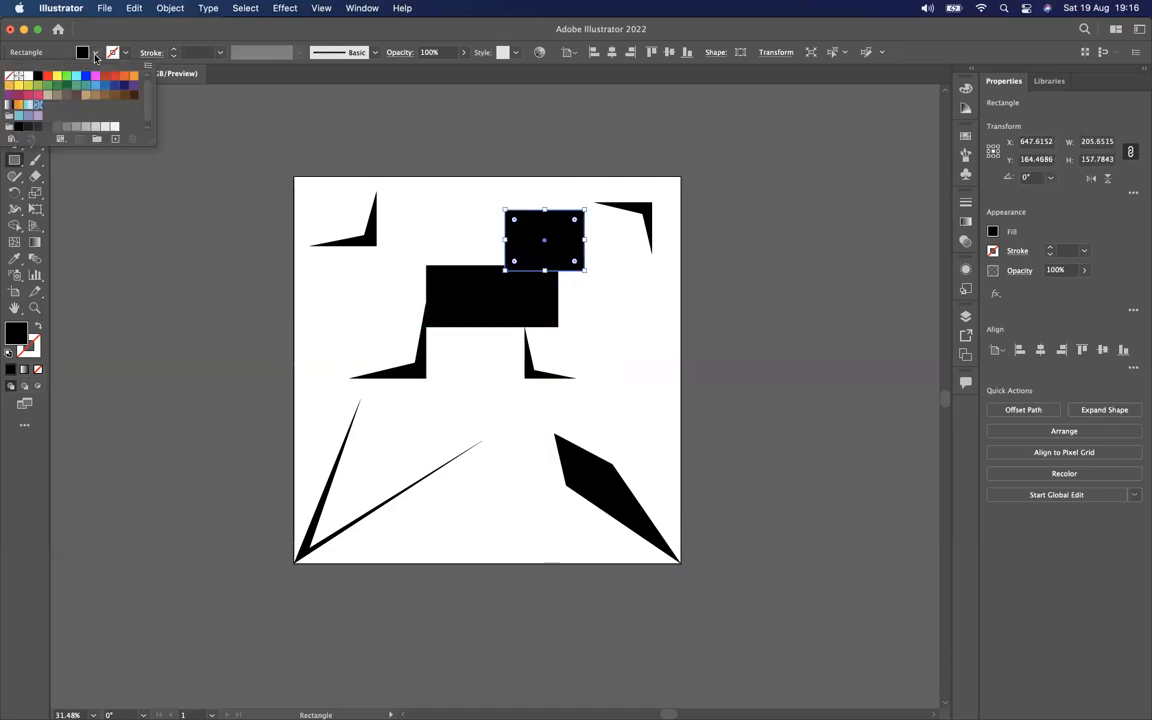
click(69, 80)
key(Escape)
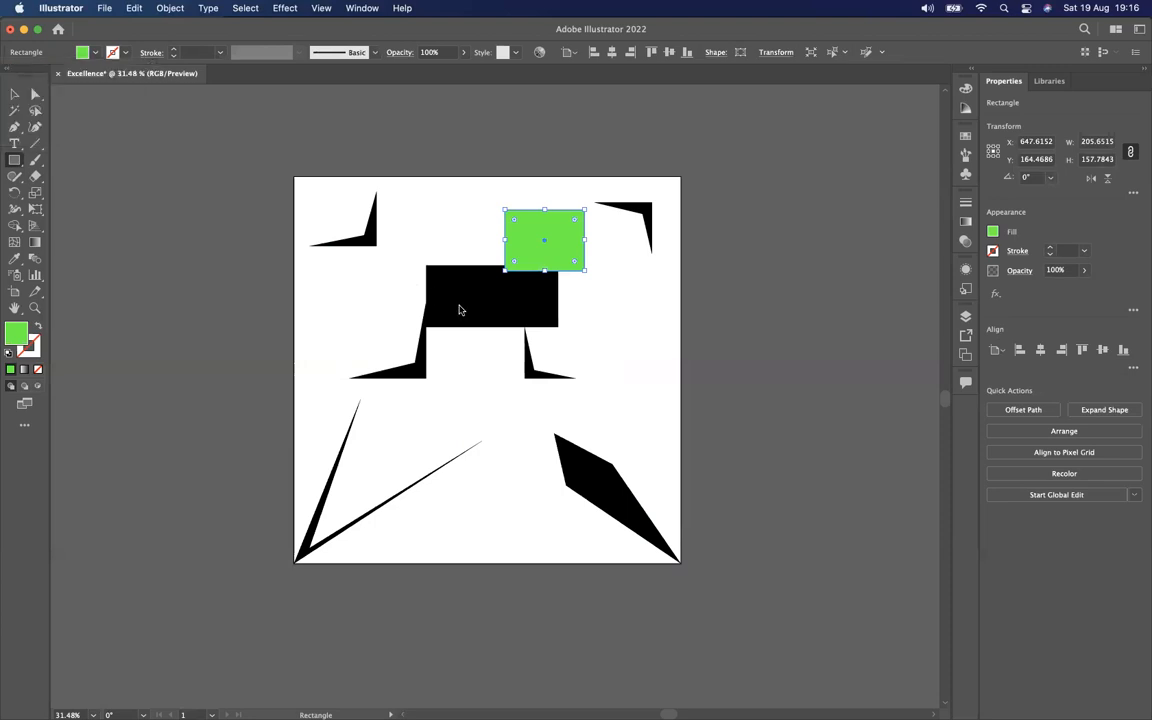
click(14, 93)
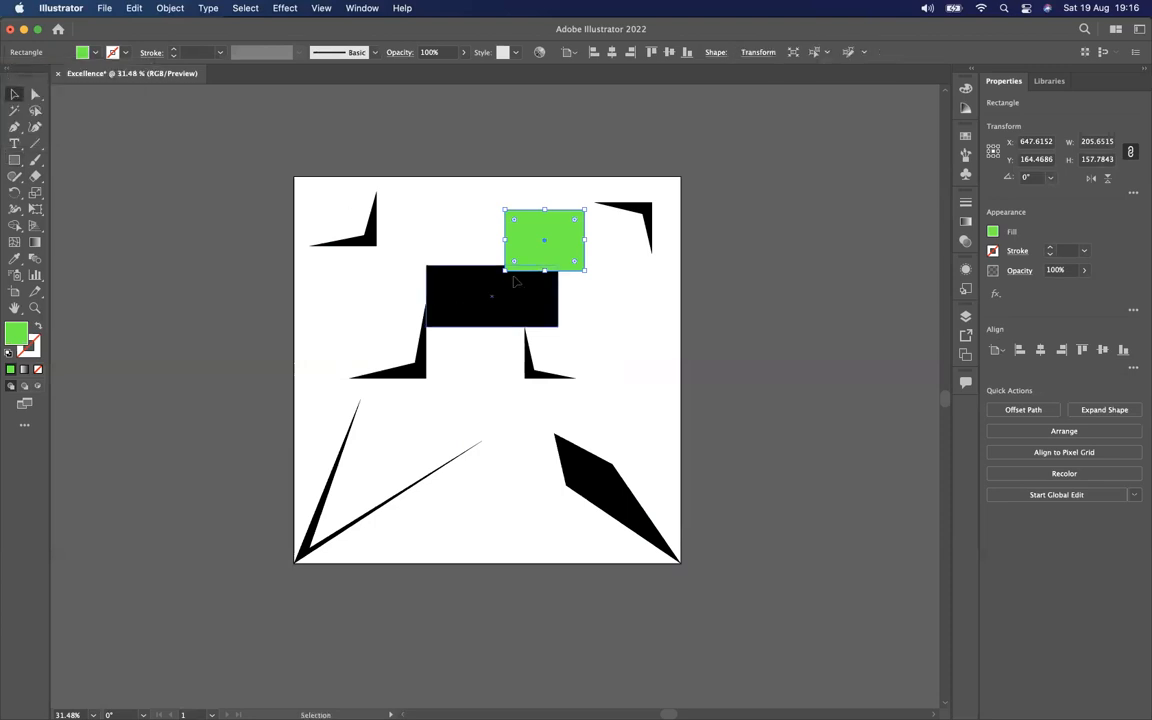
click(508, 280)
click(95, 52)
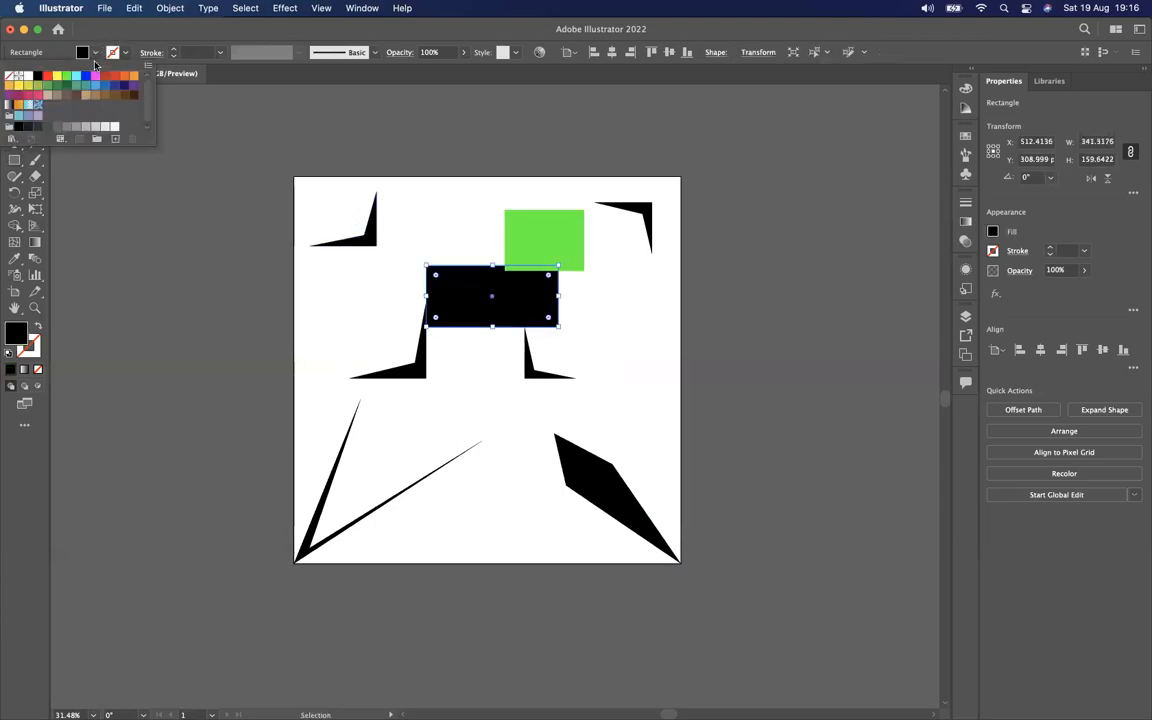
click(64, 78)
click(345, 352)
Scatter duplicates of the green rectangles over the artboard and its edges
click(550, 240)
drag(553, 241, 477, 189)
drag(491, 291, 399, 477)
drag(423, 477, 575, 478)
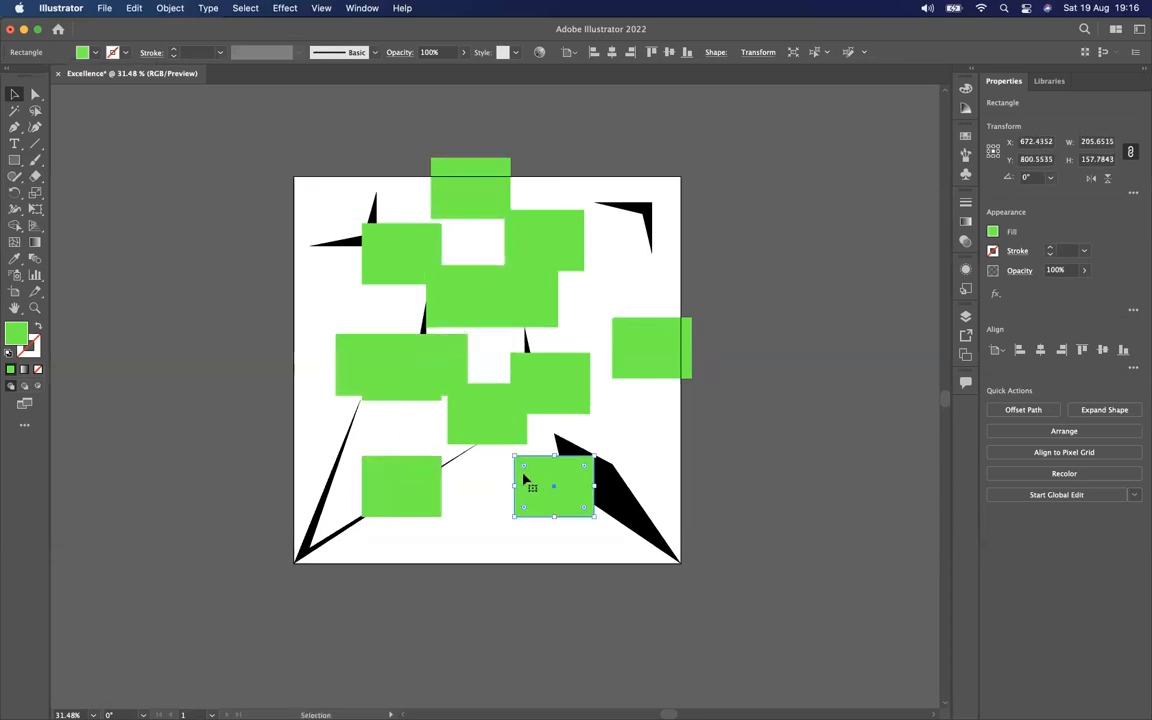
Change the selected green duplicate's fill to a dark teal with H 183°, S 89% and B 49%
double_click(24, 339)
click(238, 289)
click(280, 288)
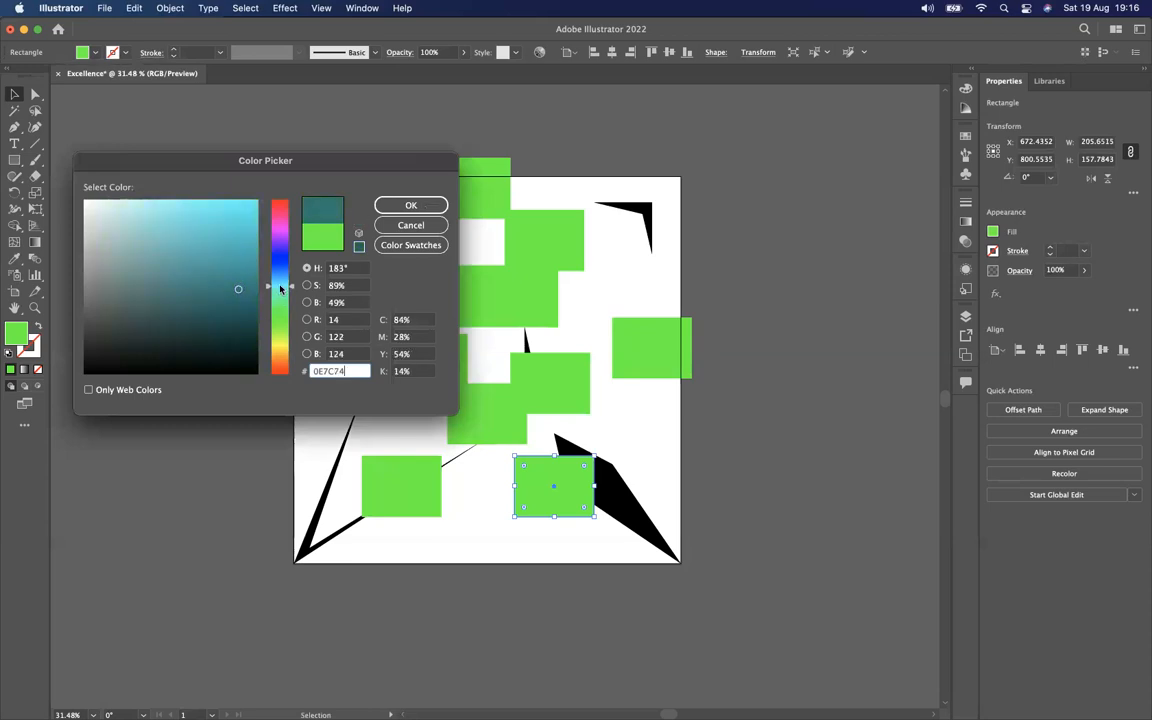
click(393, 205)
Scatter duplicates of the dark teal rectangle among the green ones across the artboard
drag(541, 477, 479, 417)
drag(472, 416, 416, 250)
drag(569, 301, 326, 261)
click(475, 372)
click(678, 350)
click(664, 419)
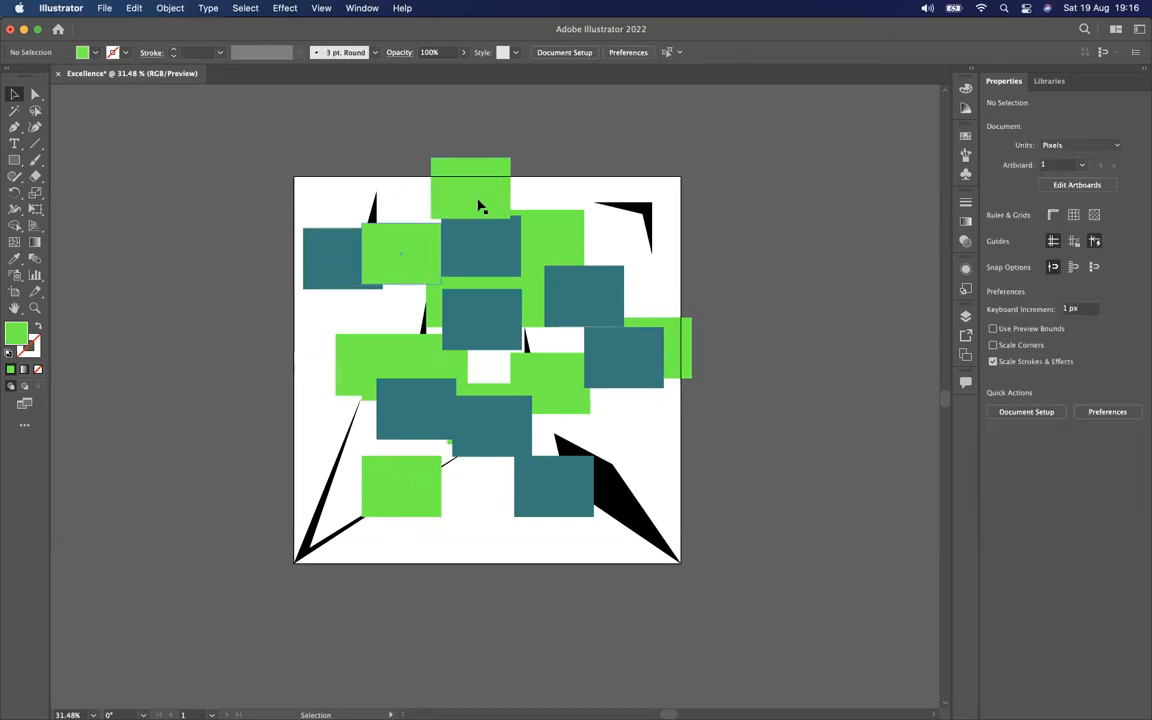
Move the upper-right black corner shape off the artboard and shift the upper overlapping rectangles aside one by one
click(640, 210)
click(620, 500)
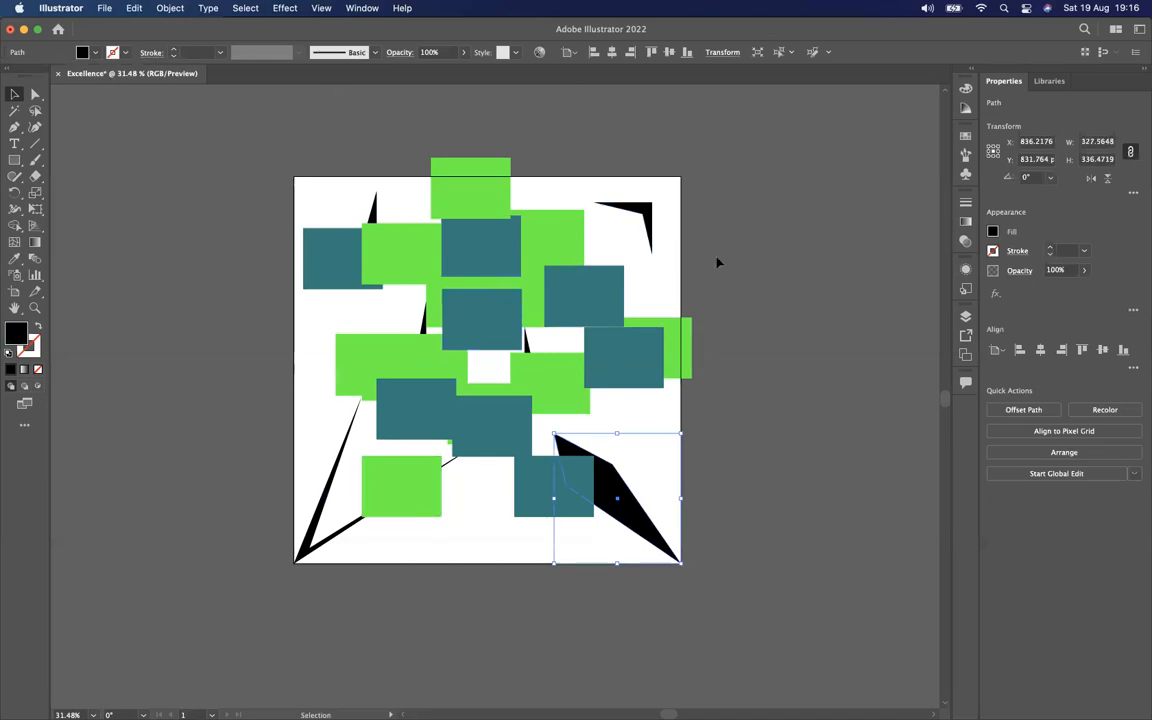
click(688, 217)
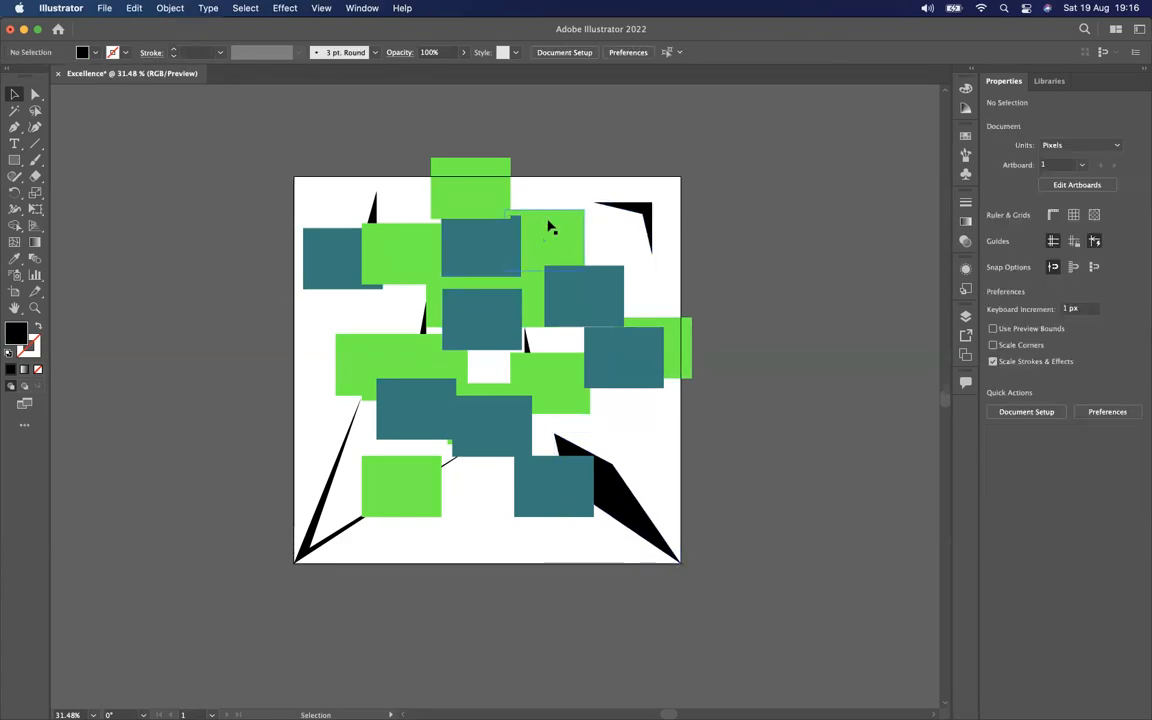
drag(650, 219, 745, 211)
drag(535, 244, 597, 188)
drag(478, 250, 591, 249)
drag(532, 300, 532, 233)
drag(476, 310, 482, 231)
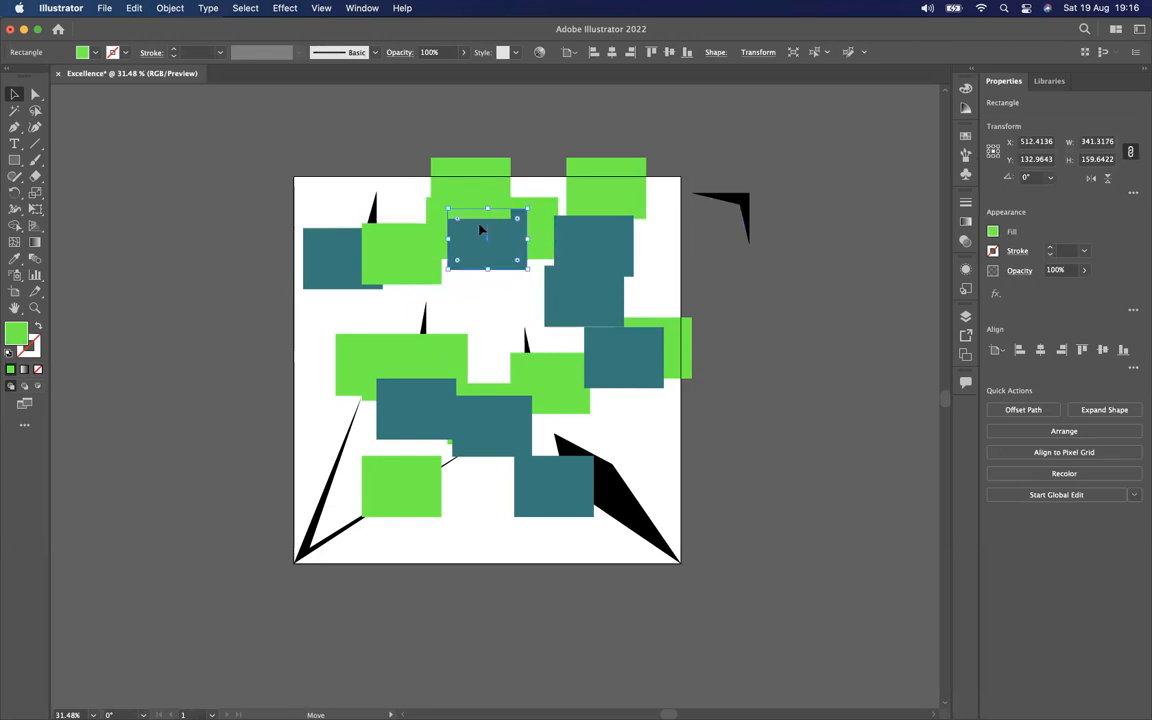
drag(437, 375, 514, 292)
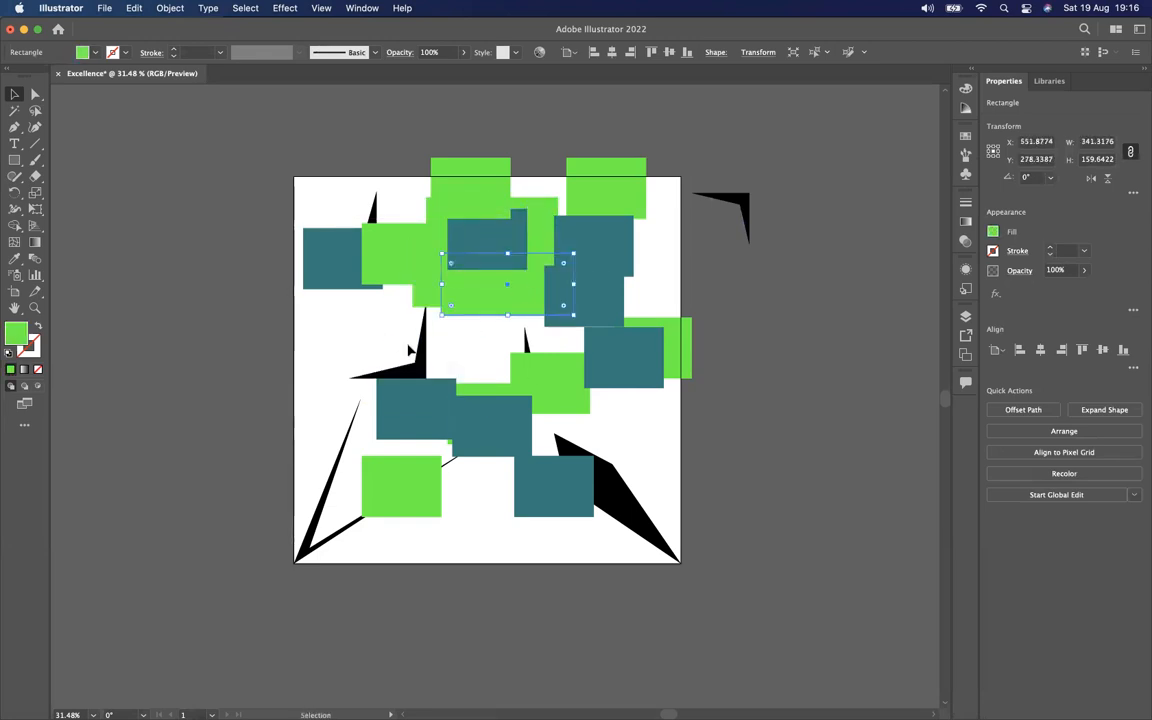
Move the remaining black shapes individually onto the empty canvas beyond the artboard's right edge
drag(415, 368, 770, 284)
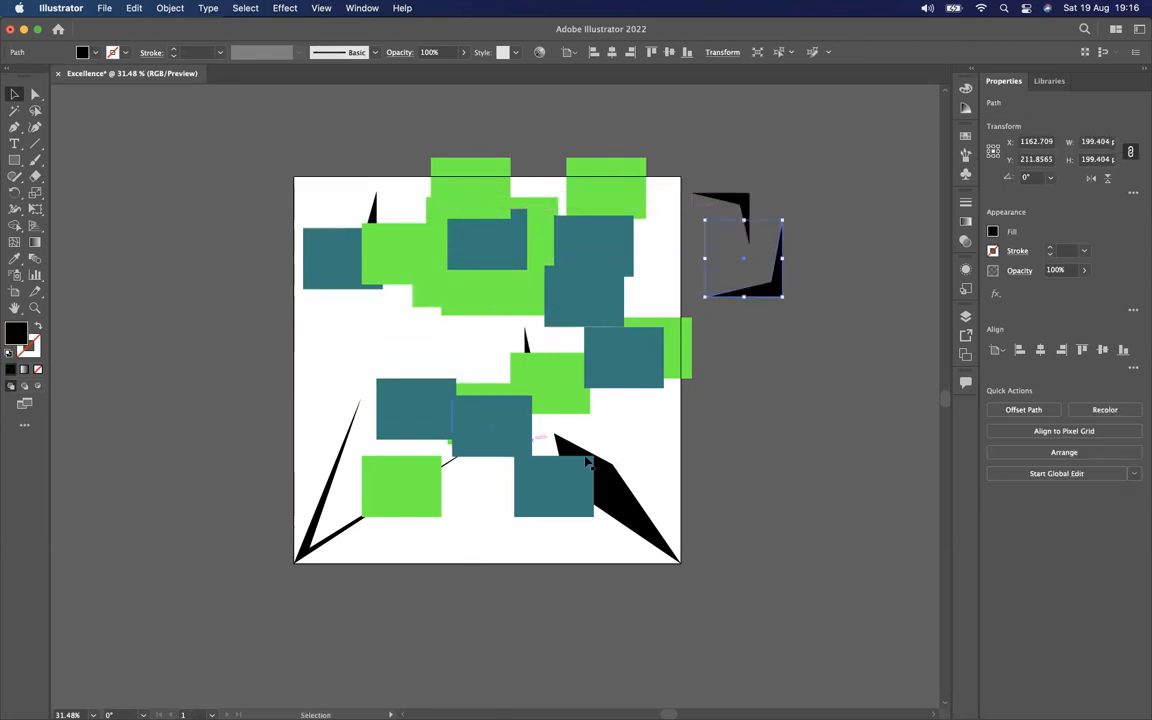
drag(604, 474, 770, 347)
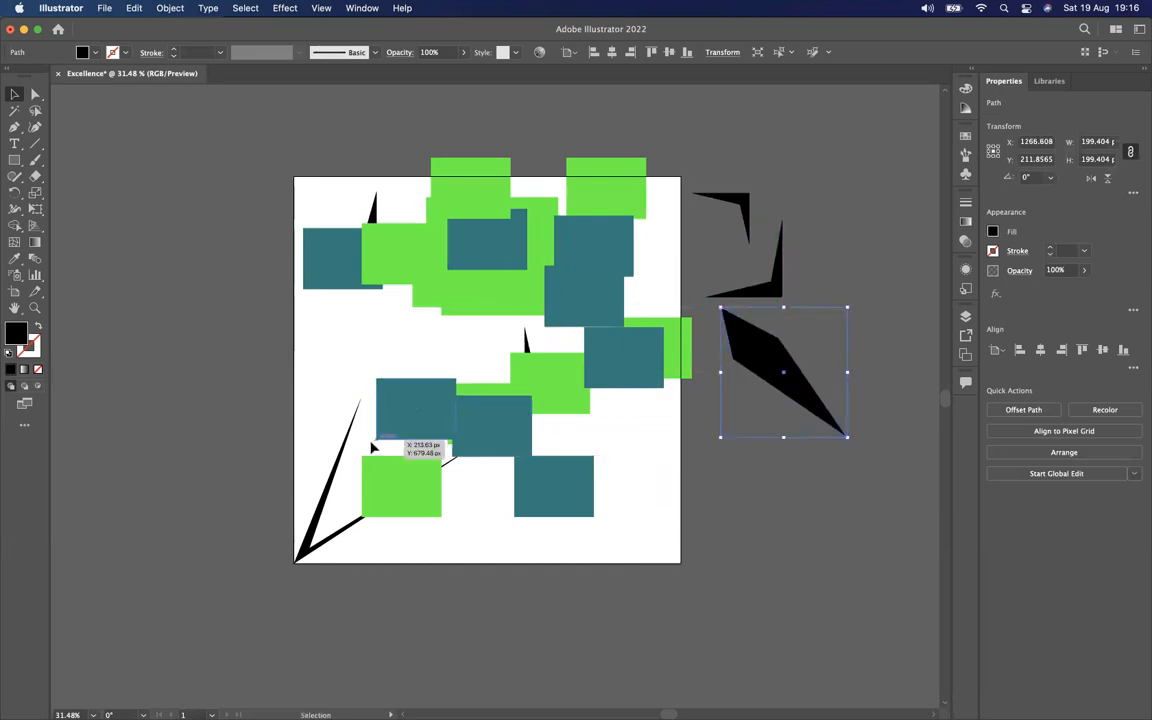
drag(340, 455, 847, 465)
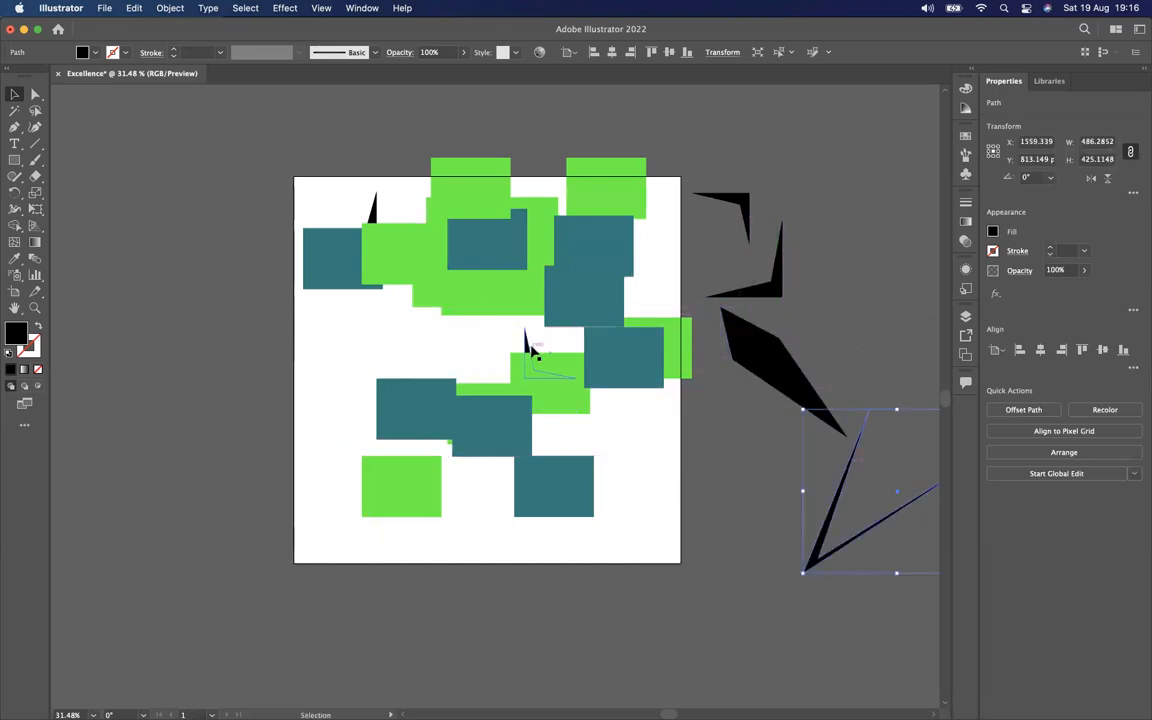
drag(527, 343, 818, 256)
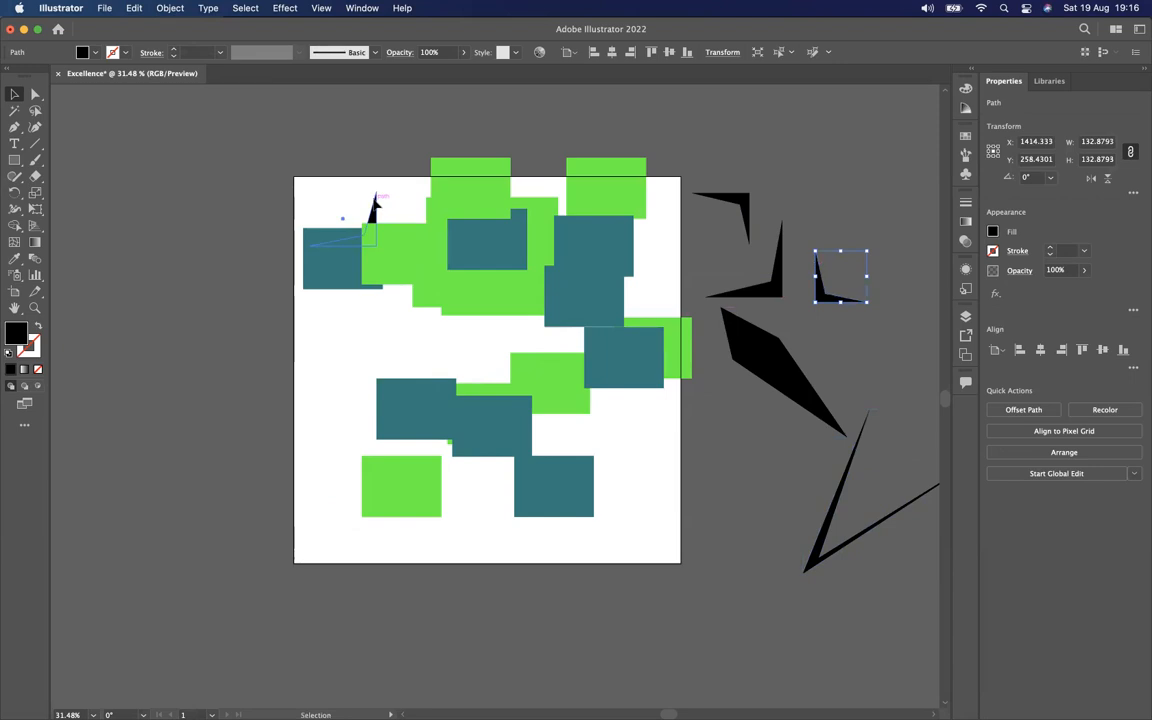
drag(373, 200, 832, 176)
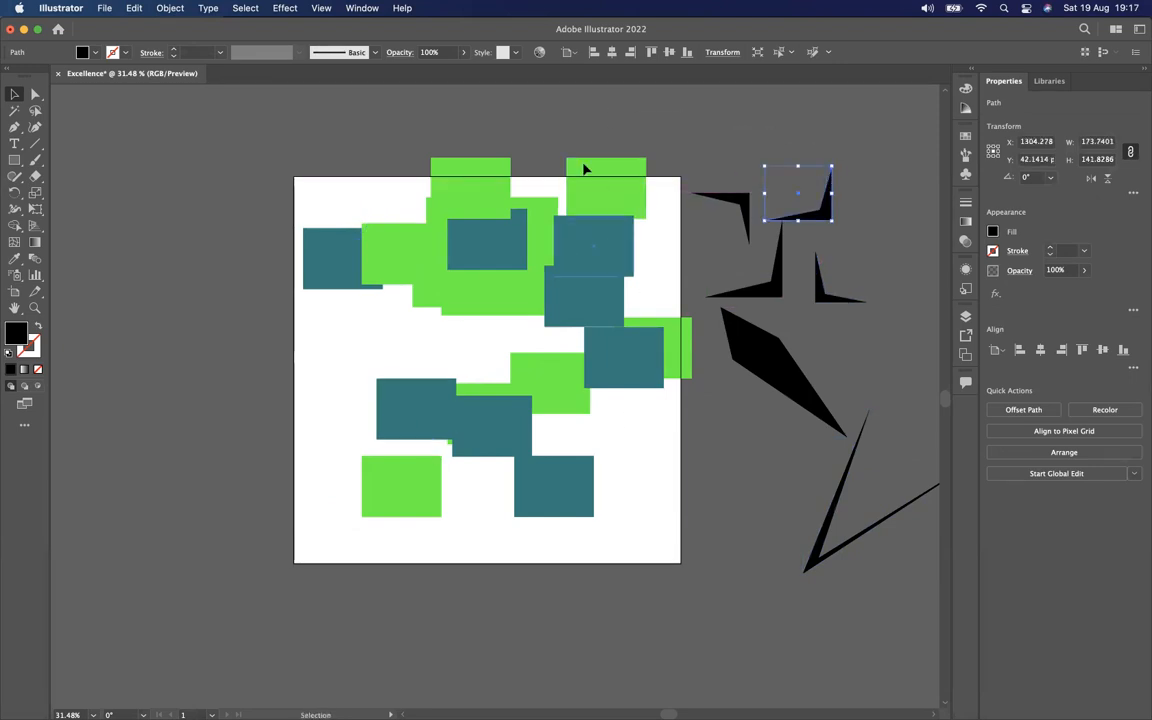
Undo all the individual moves of the black shapes and rectangles, along with the last teal duplicate
key(super+z)
key(super+z)
key(super+z)
key(super+z)
key(super+z)
key(super+z)
key(super+z)
key(super+z)
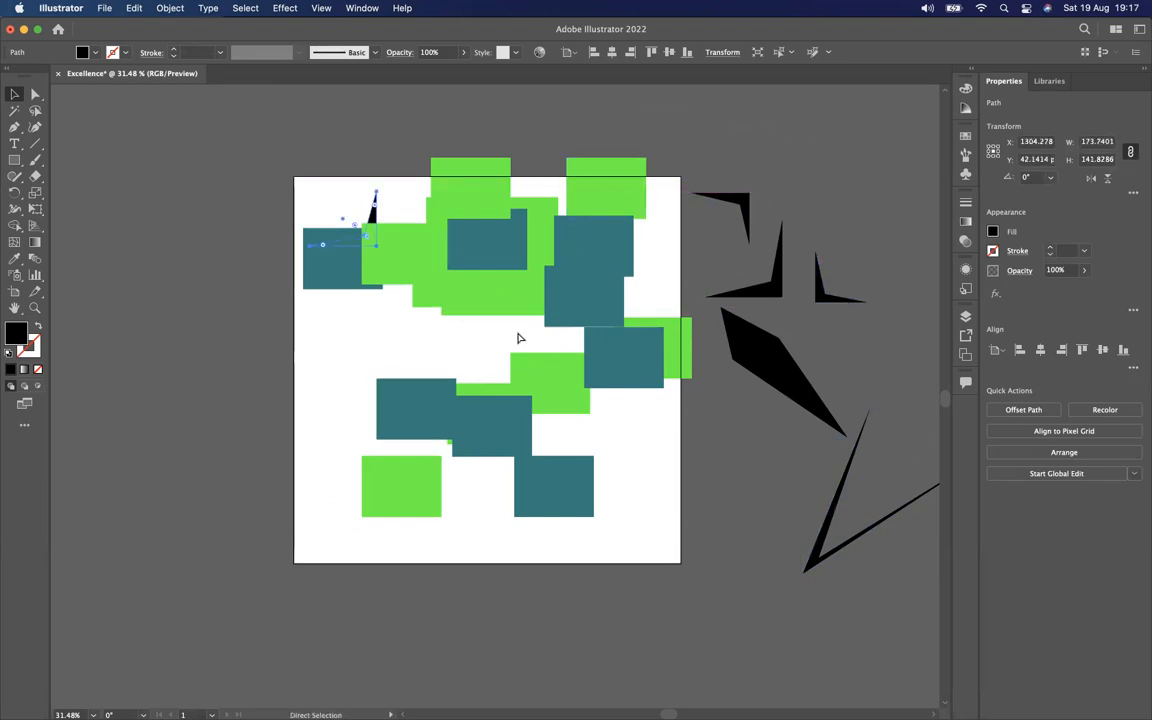
key(super+z)
key(super+z)
key(super+z)
key(super+z)
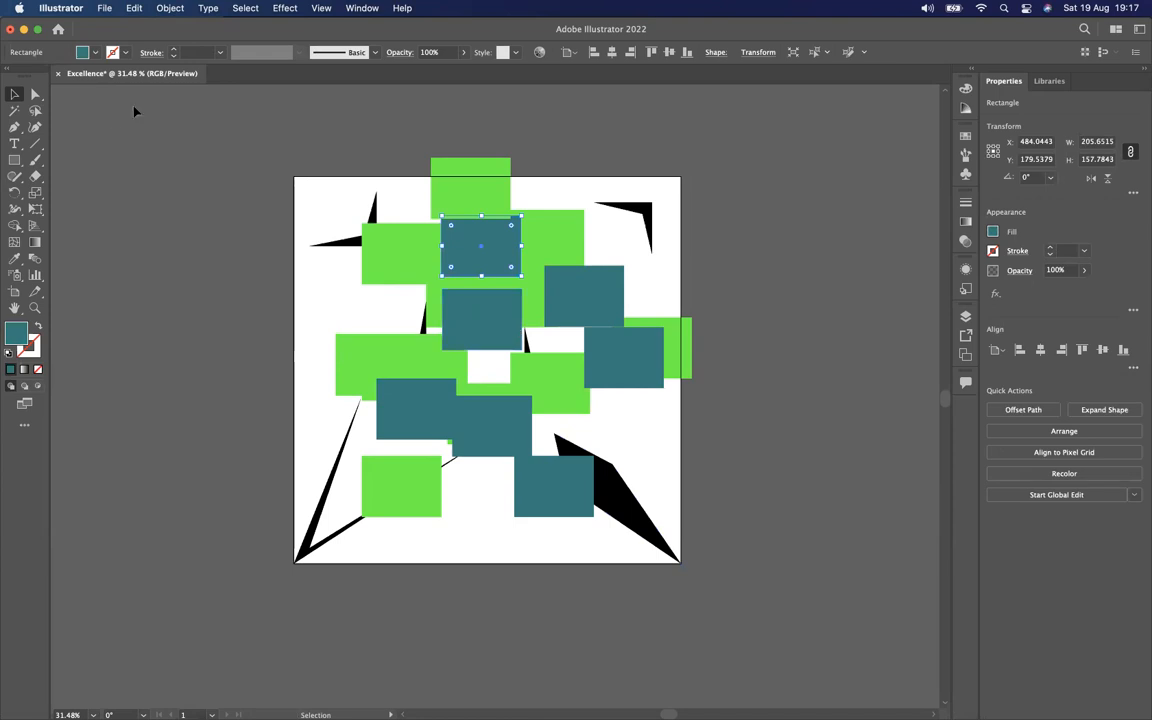
Select all the black shapes at once with the Magic Wand and move them off the artboard's right side
click(401, 185)
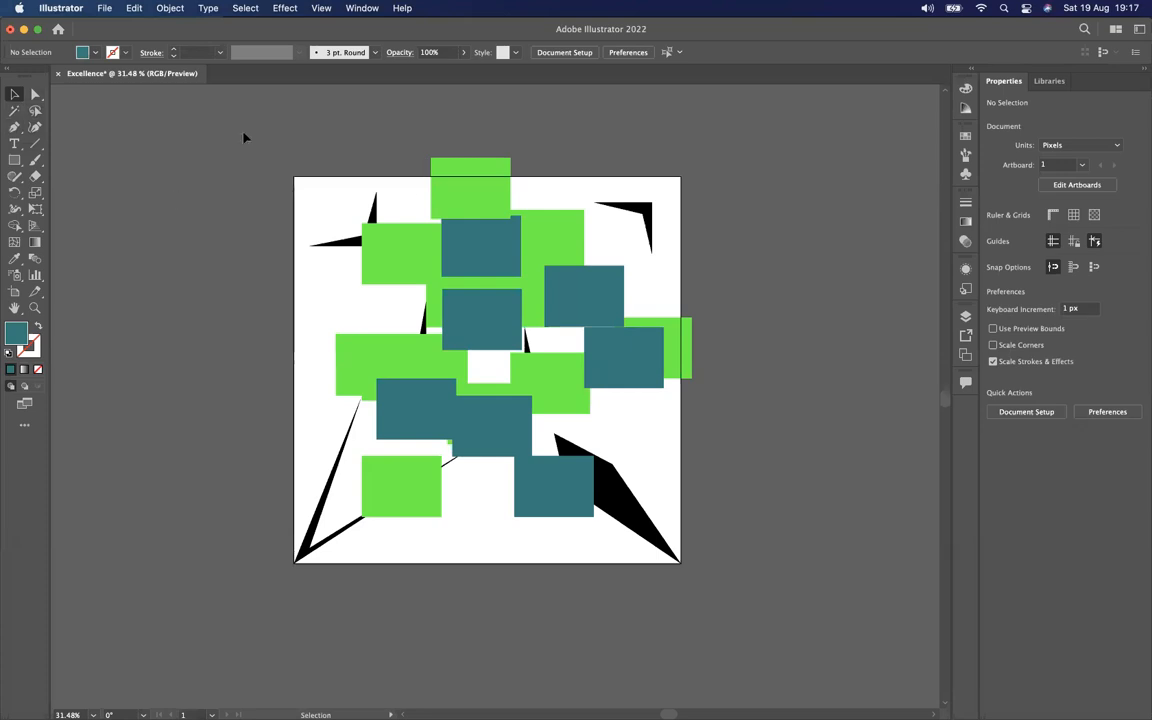
click(15, 113)
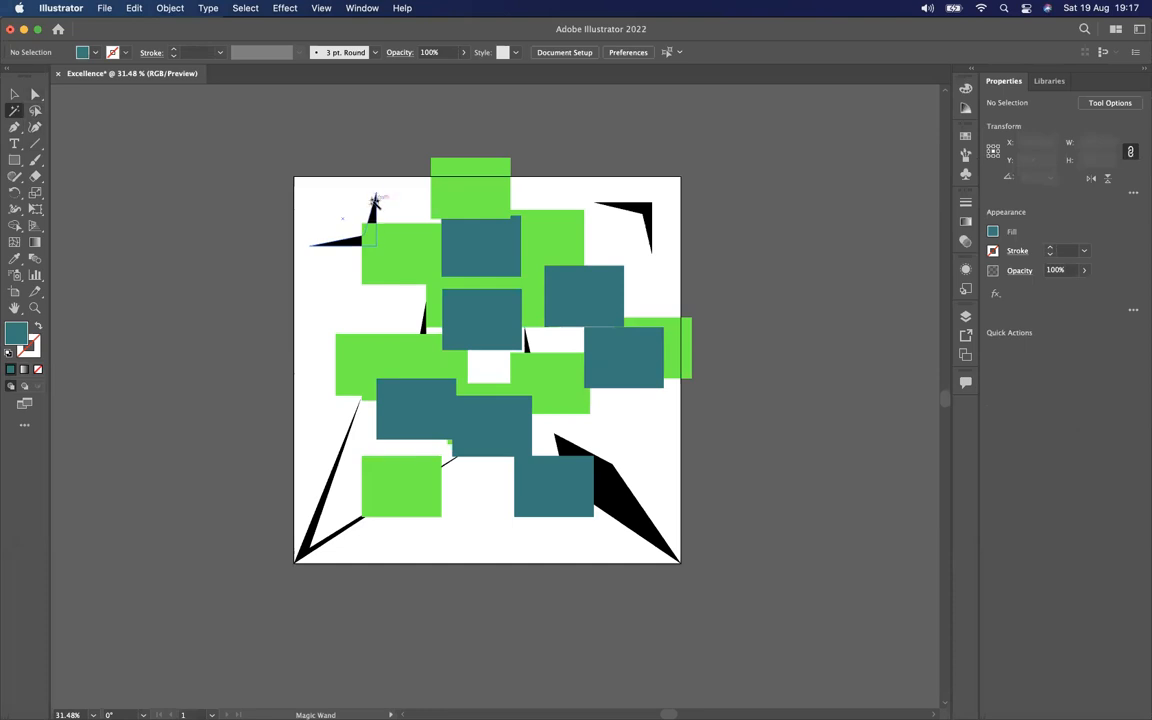
click(375, 203)
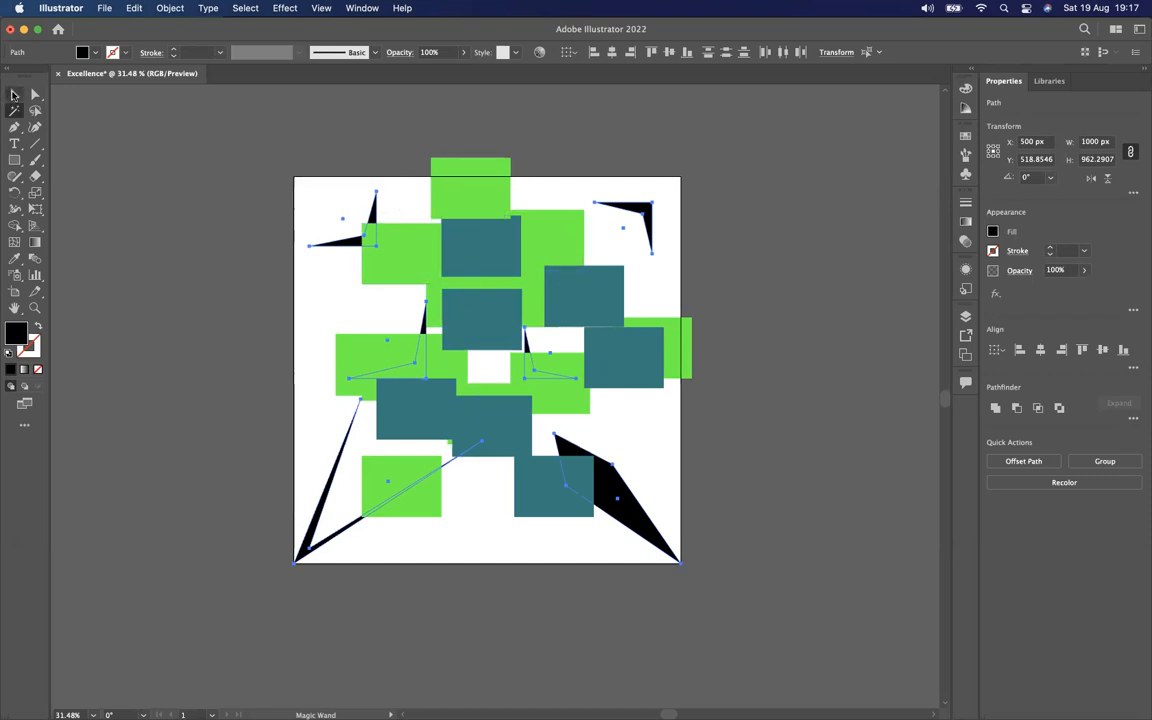
click(14, 95)
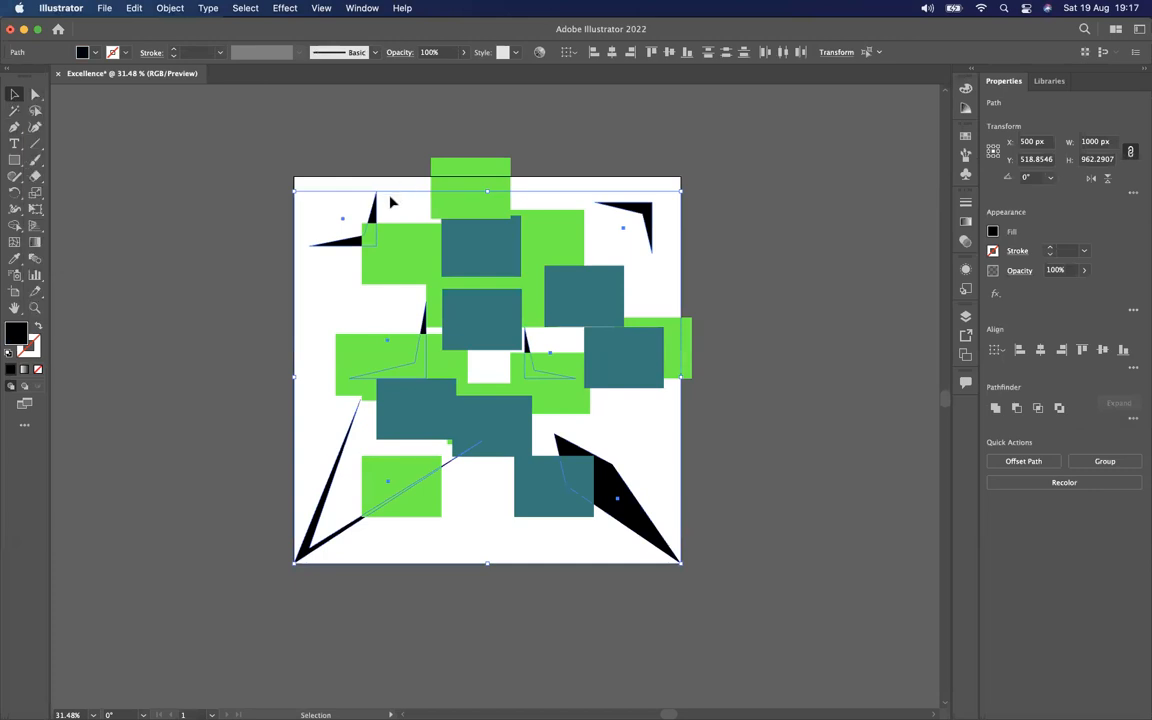
drag(377, 213, 775, 215)
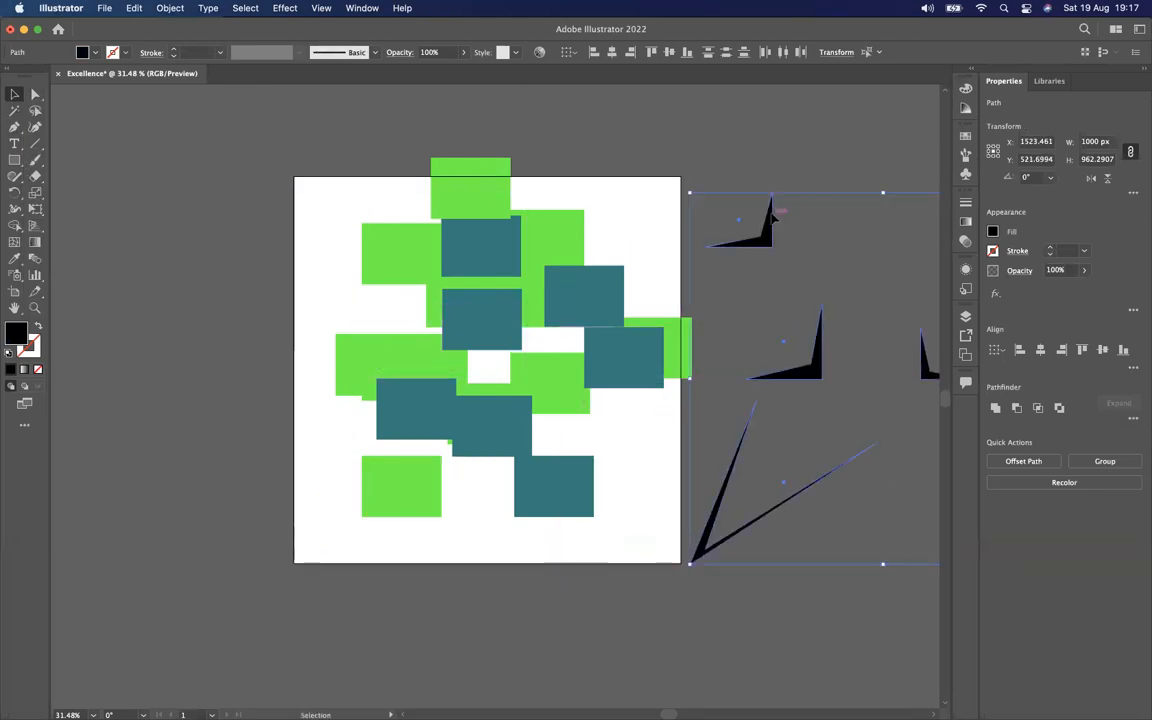
drag(771, 213, 840, 215)
Select all the green rectangles with the Magic Wand and move them to the lower left, outside the artboard
click(13, 112)
click(499, 193)
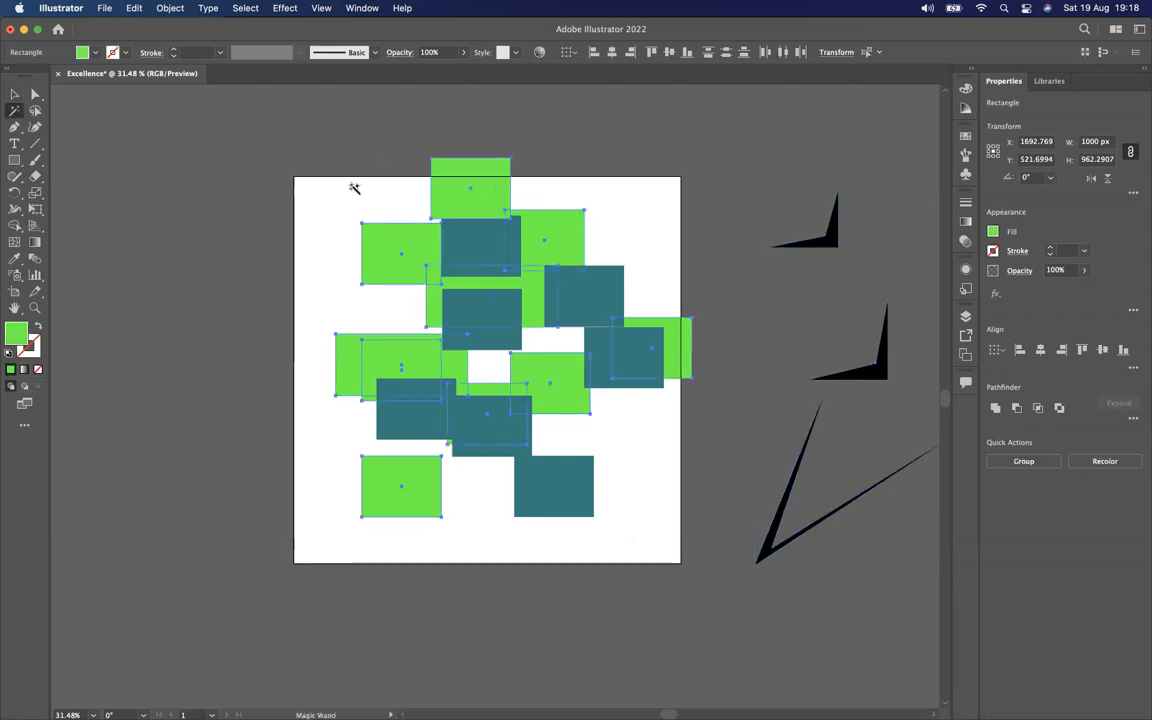
key(v)
drag(461, 197, 163, 446)
Select all the dark teal rectangles with the Magic Wand, move them below the artboard and deselect them
click(14, 110)
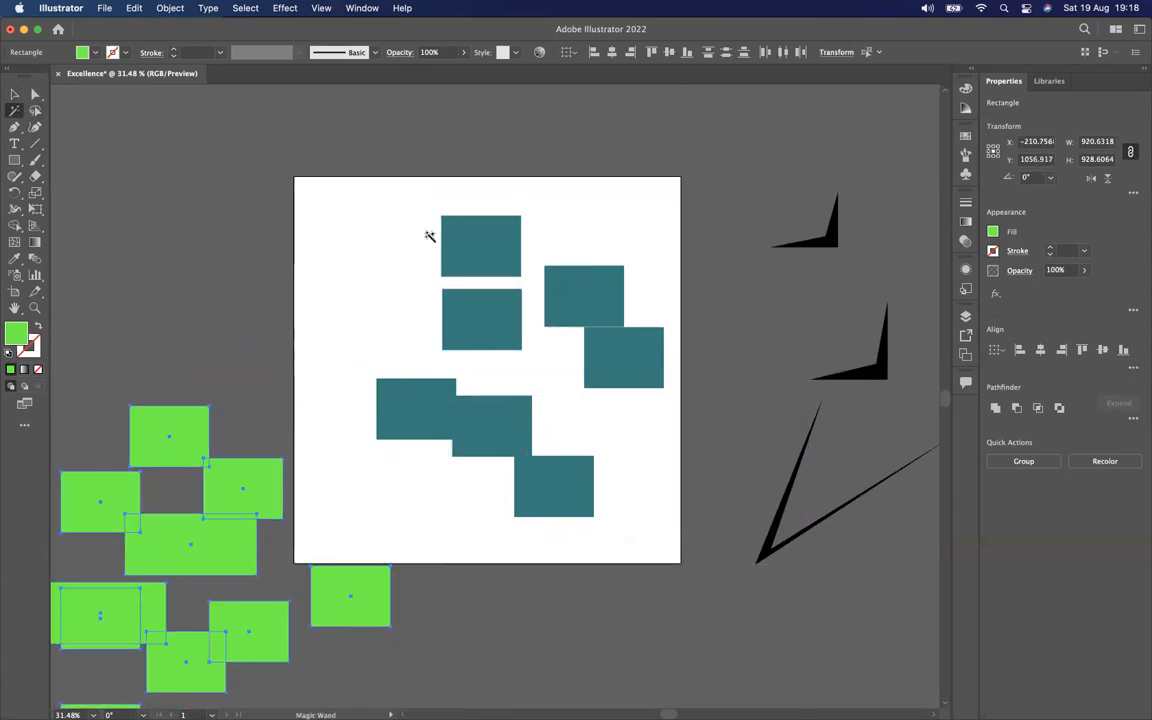
click(478, 245)
click(14, 96)
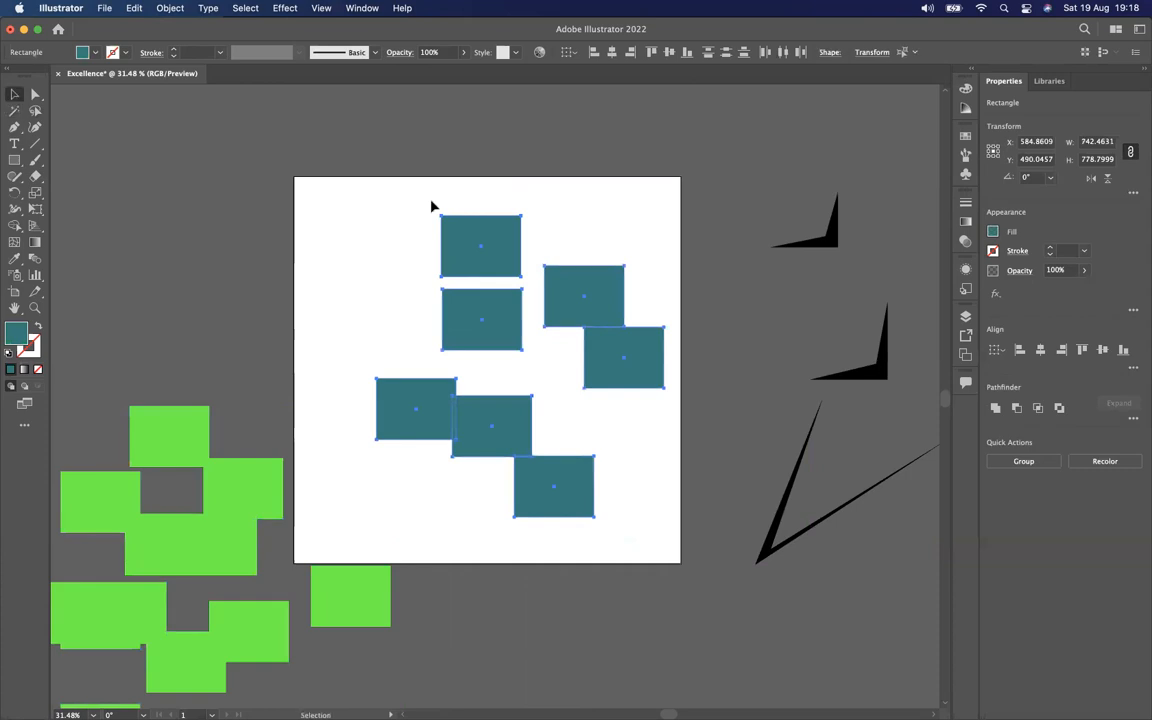
drag(515, 240, 658, 597)
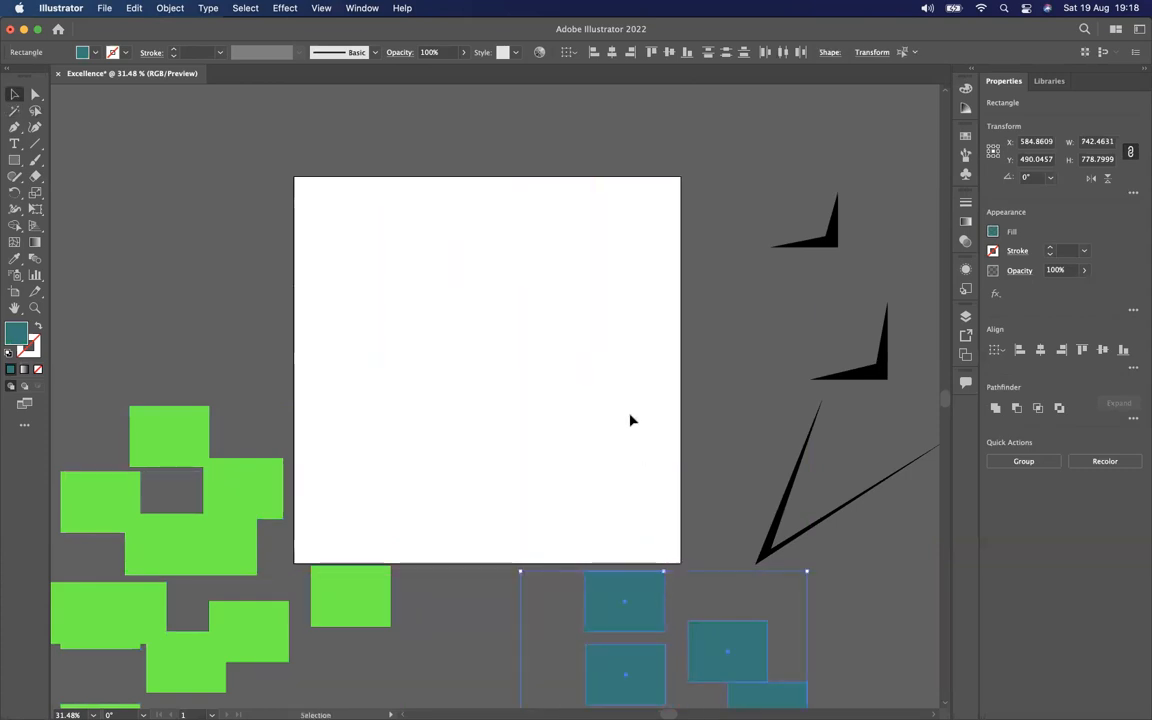
click(630, 417)
scroll(630, 417, down, 1)
scroll(630, 419, down, 3)
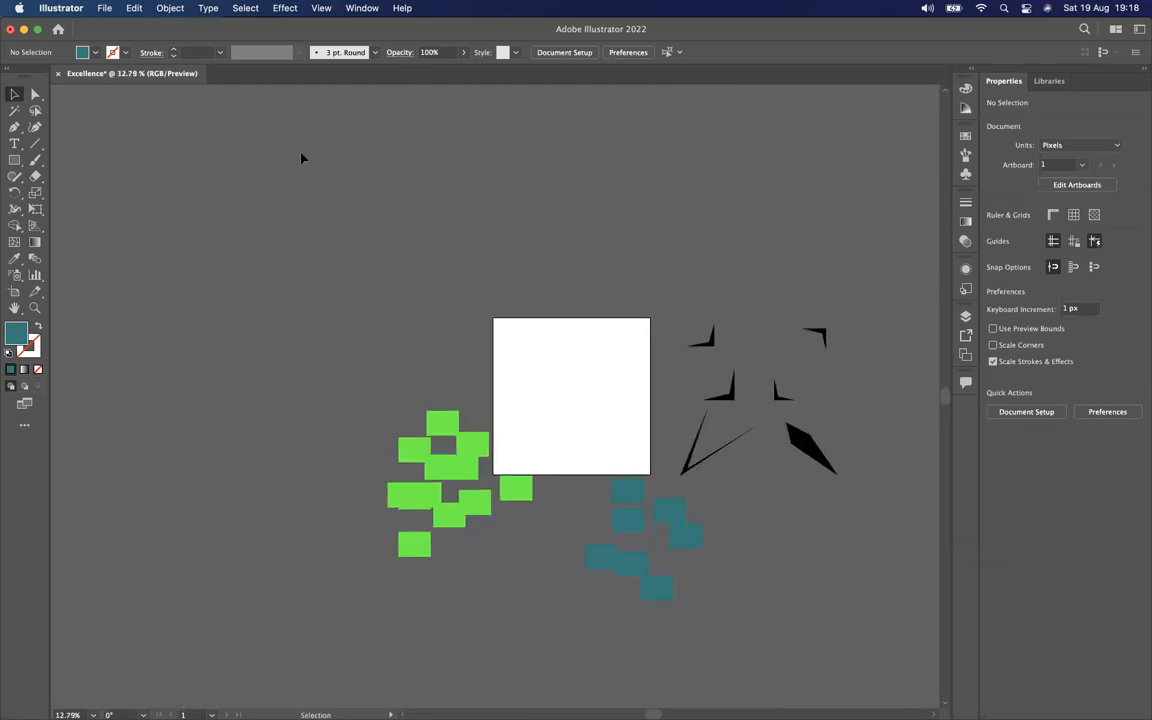
Open the recent file Untitled-1.ai and inspect the vector portrait's small shapes around the eyes and forehead
click(58, 30)
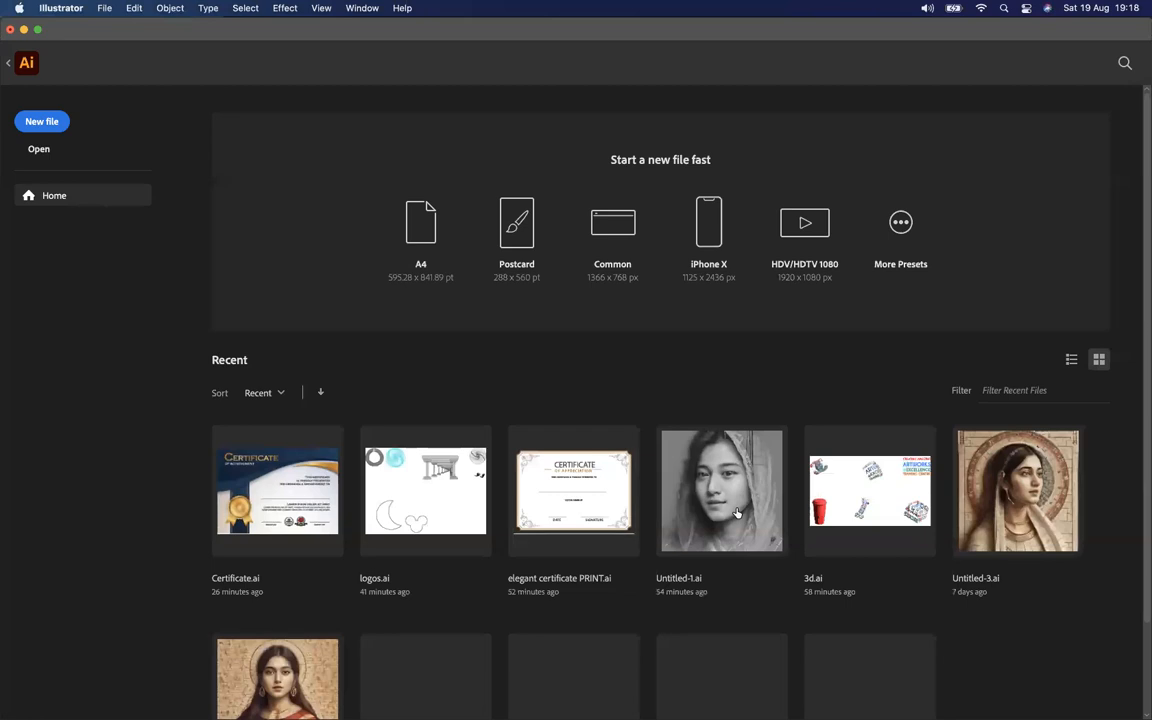
click(696, 484)
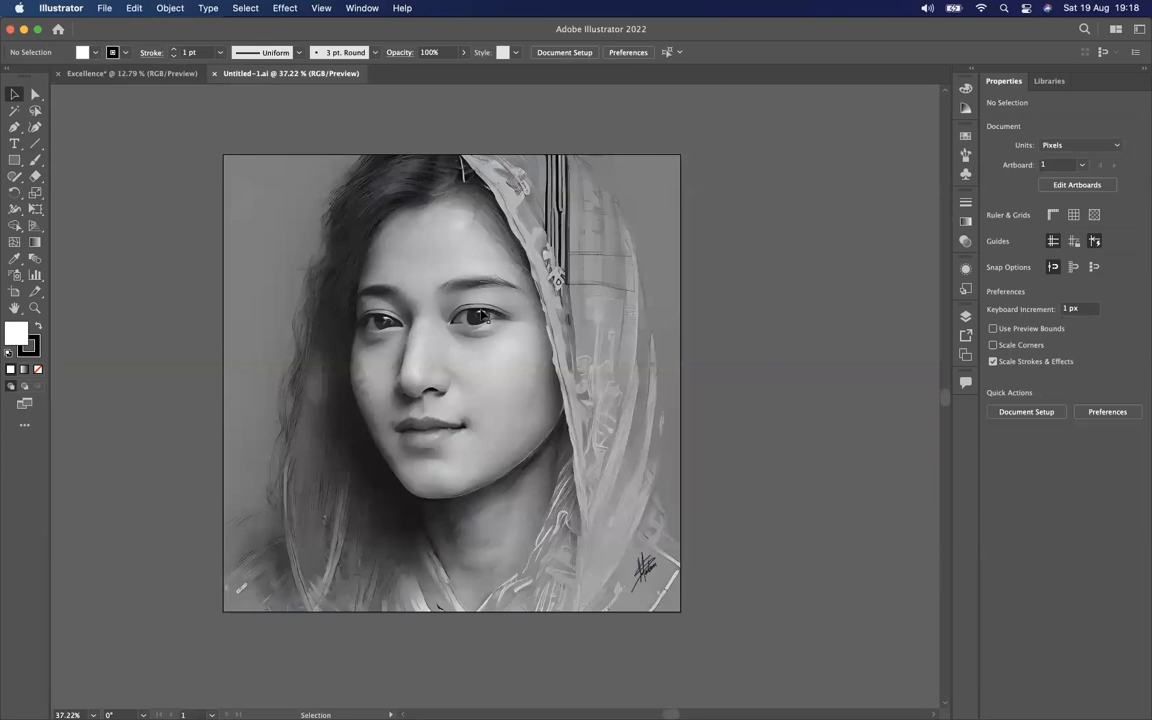
scroll(485, 313, up, 3)
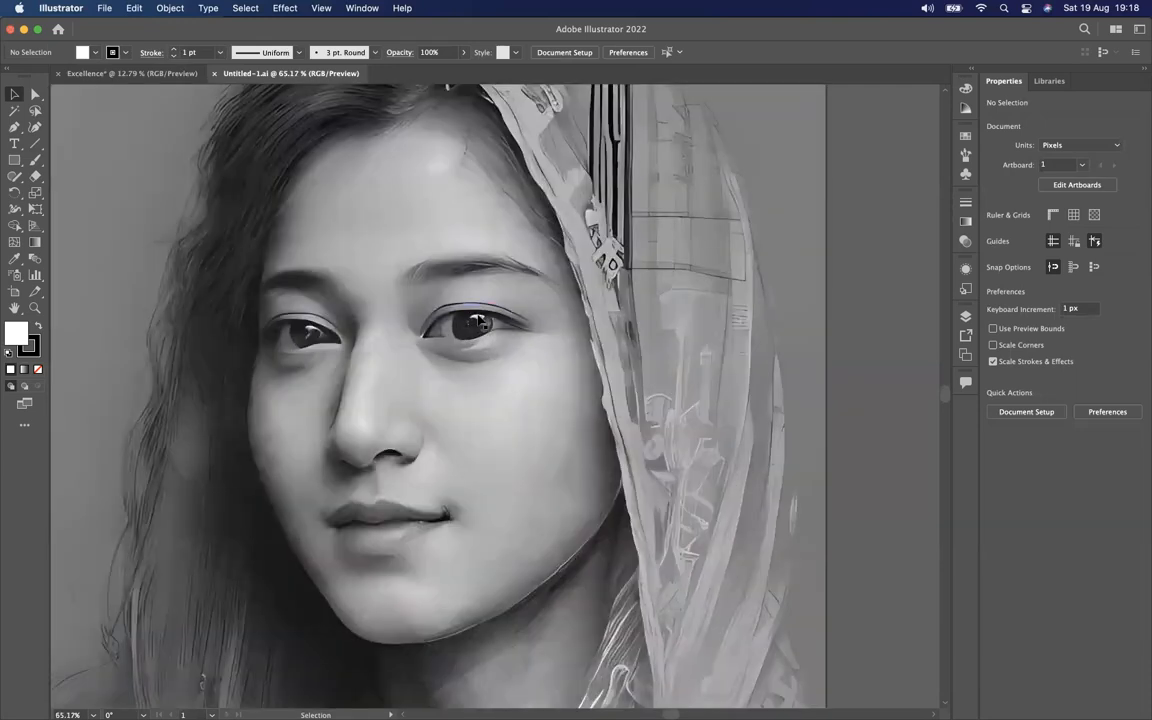
scroll(482, 318, up, 3)
scroll(480, 318, down, 4)
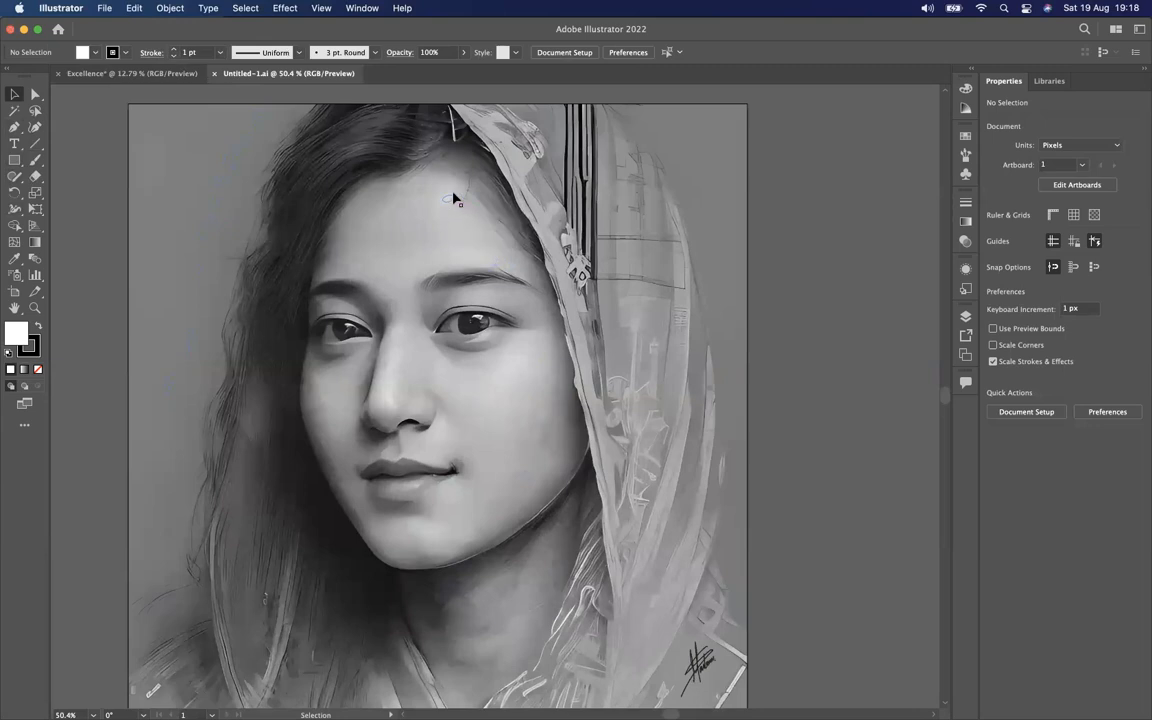
scroll(452, 193, up, 8)
scroll(419, 234, down, 10)
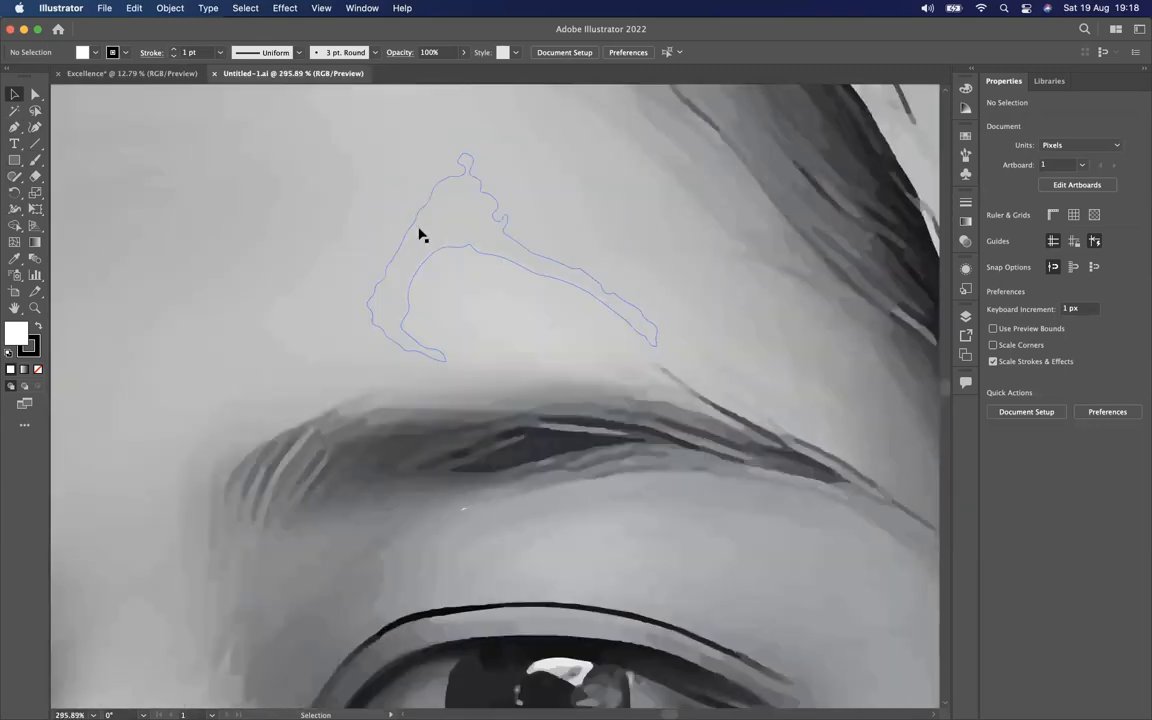
scroll(547, 427, down, 5)
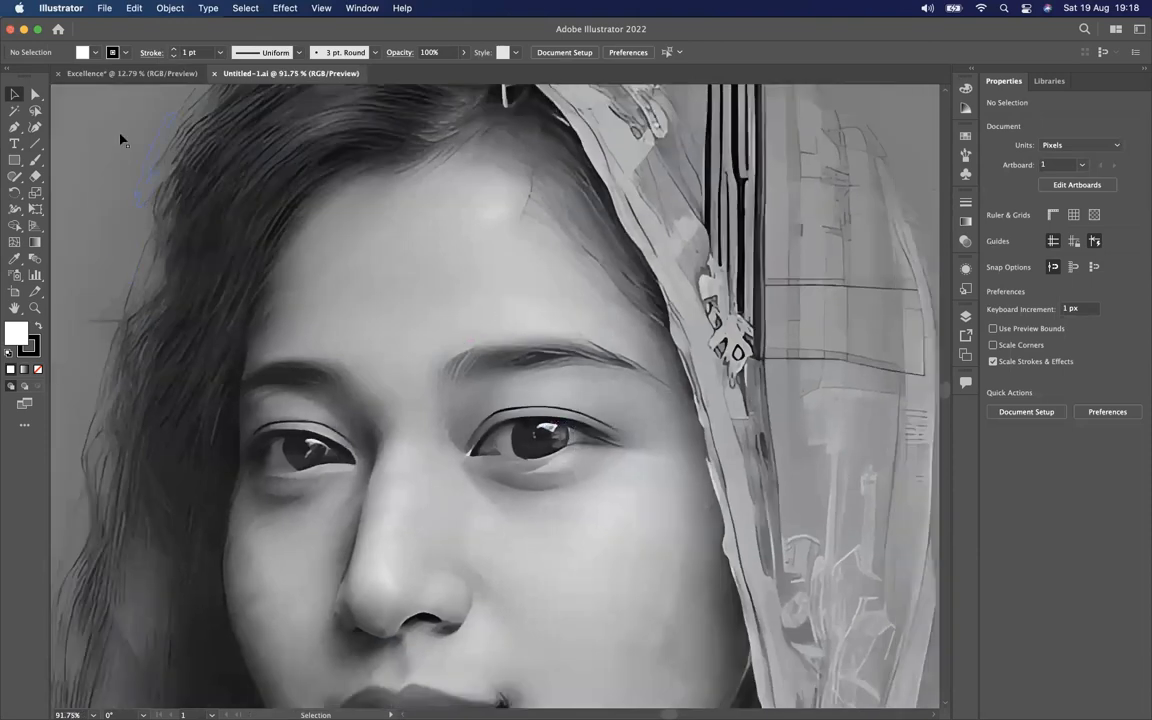
Select all the light grey paths matching the forehead highlight across the portrait with the Magic Wand
click(14, 110)
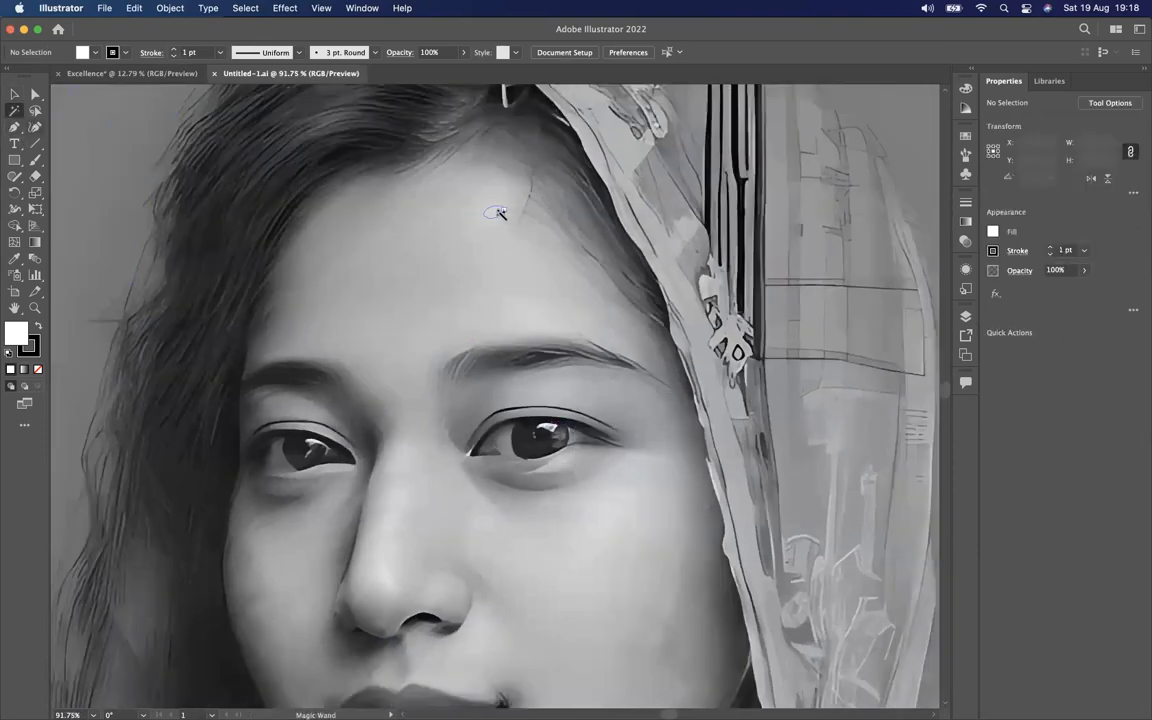
click(496, 212)
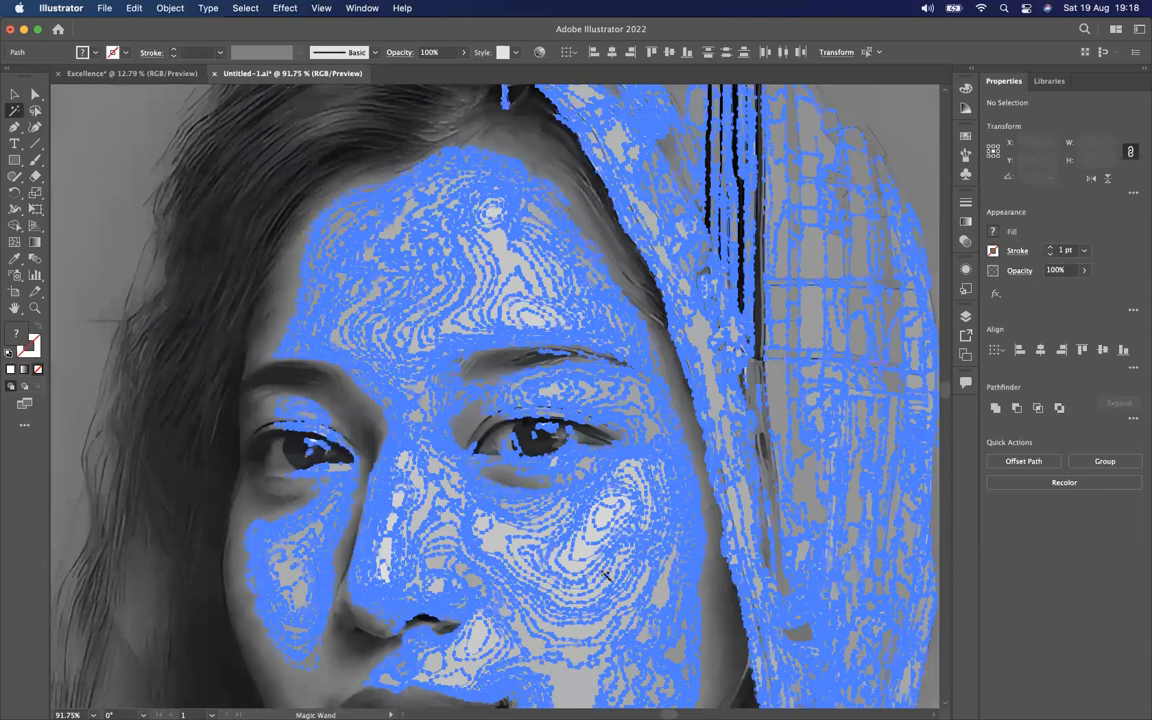
scroll(586, 337, down, 5)
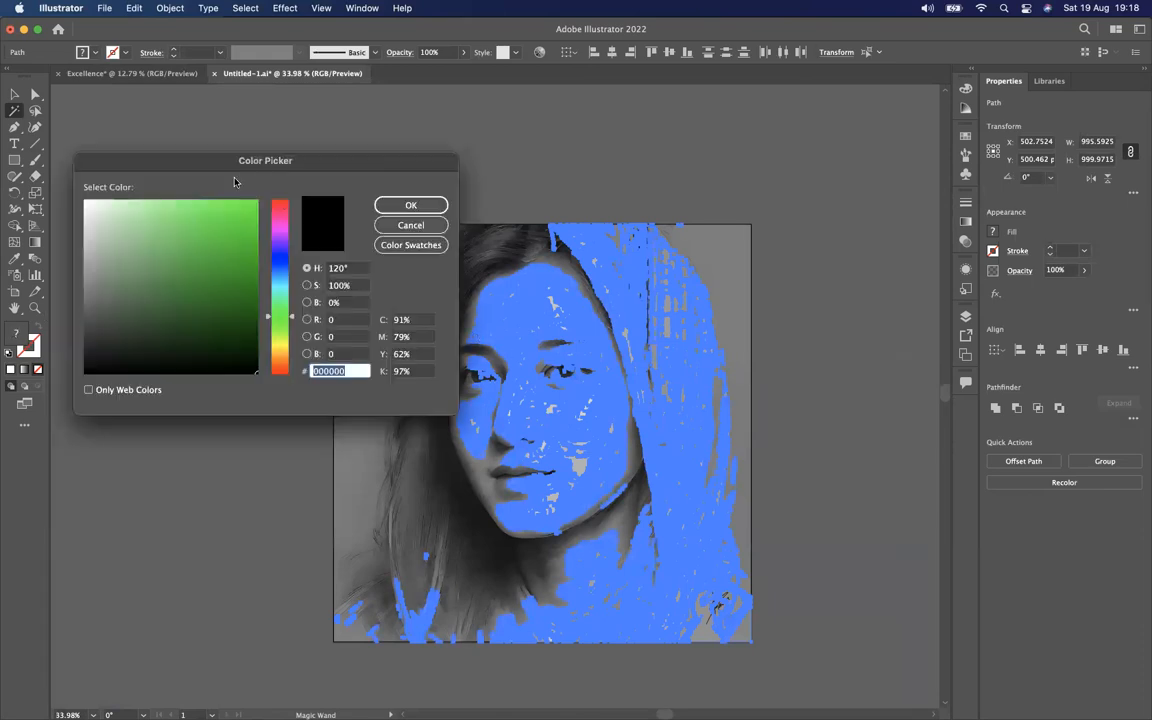
Set the selected portrait paths' fill colour to light grey D8D8D8
drag(329, 160, 1023, 101)
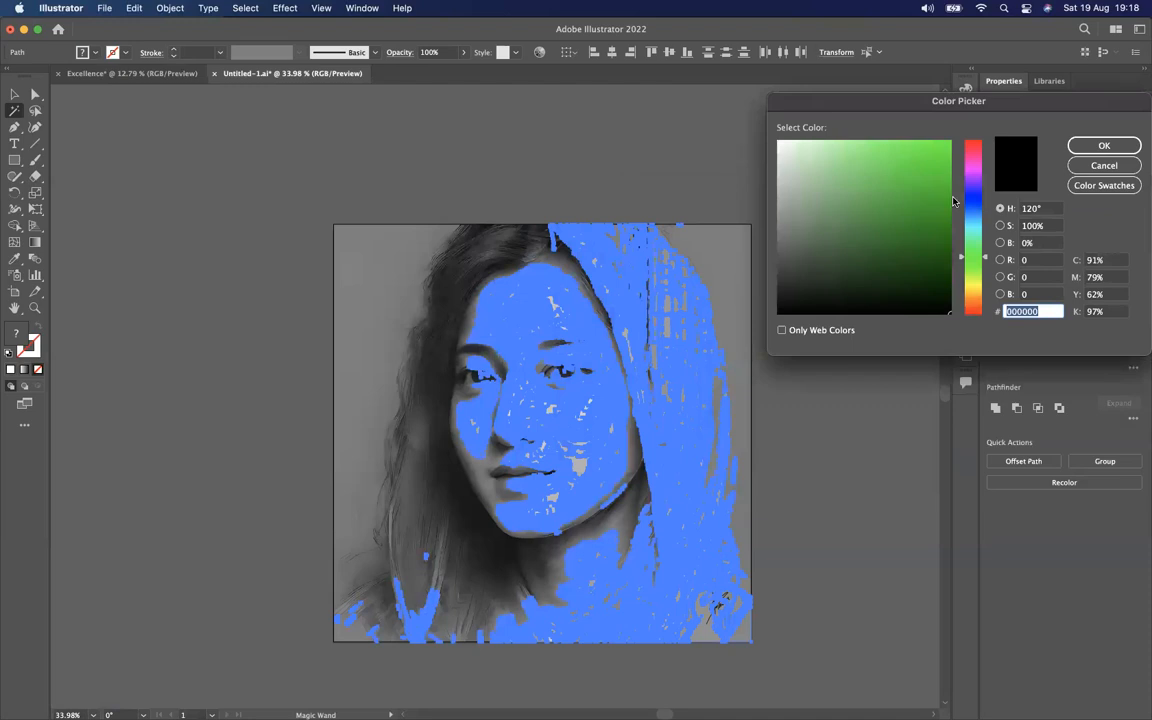
text(808480)
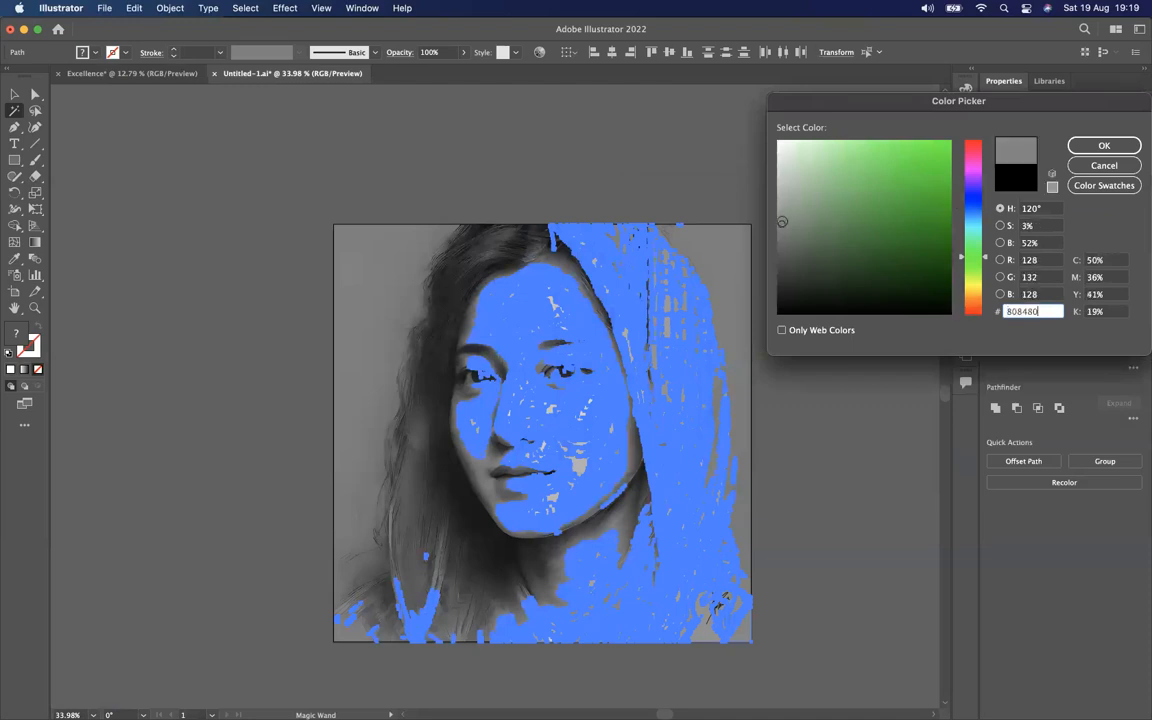
key(super+a)
text(AFAFAF)
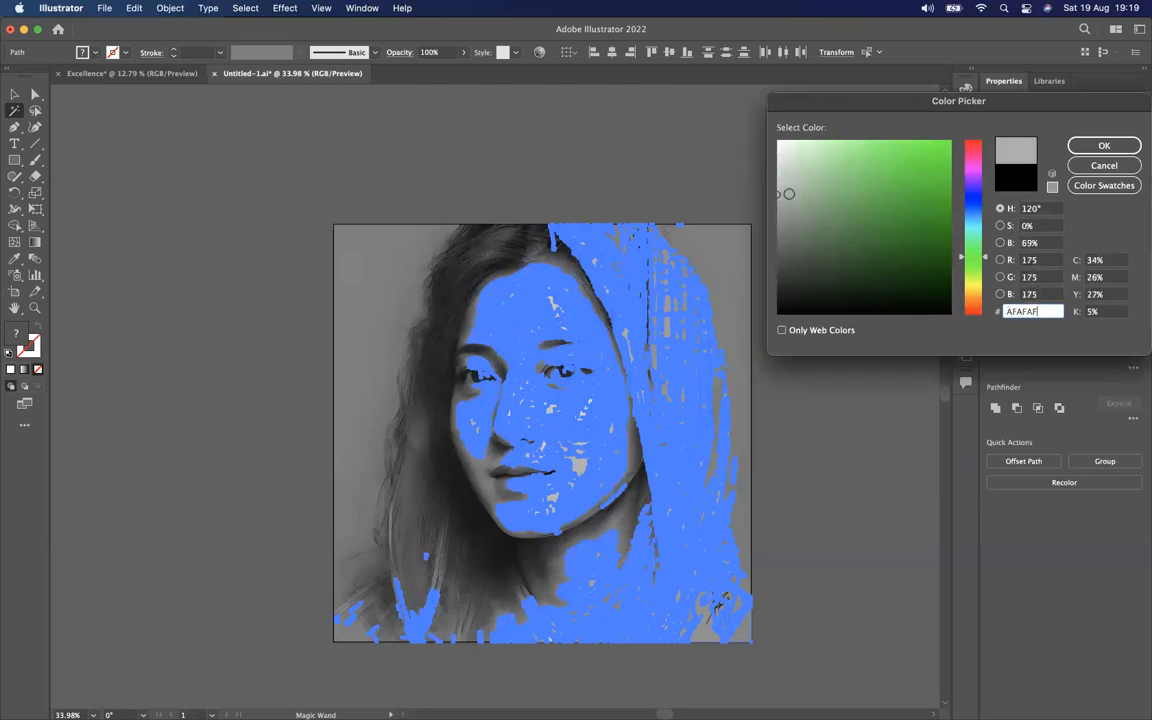
key(super+a)
text(D8D8D8)
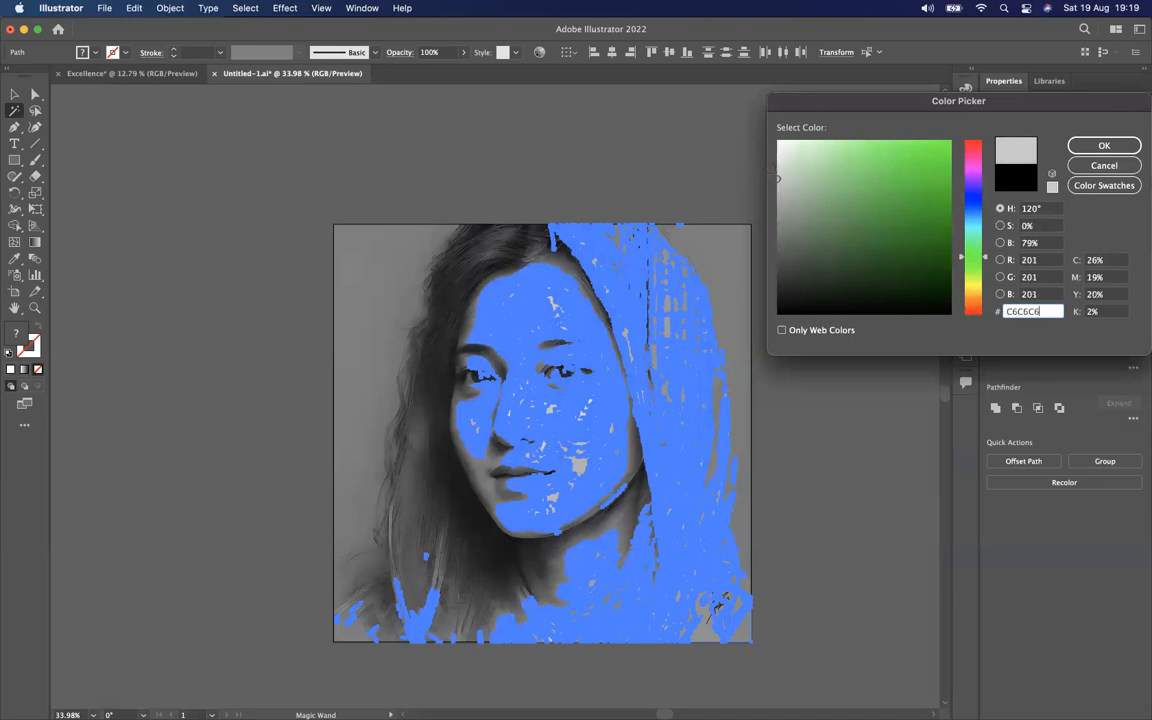
click(1104, 146)
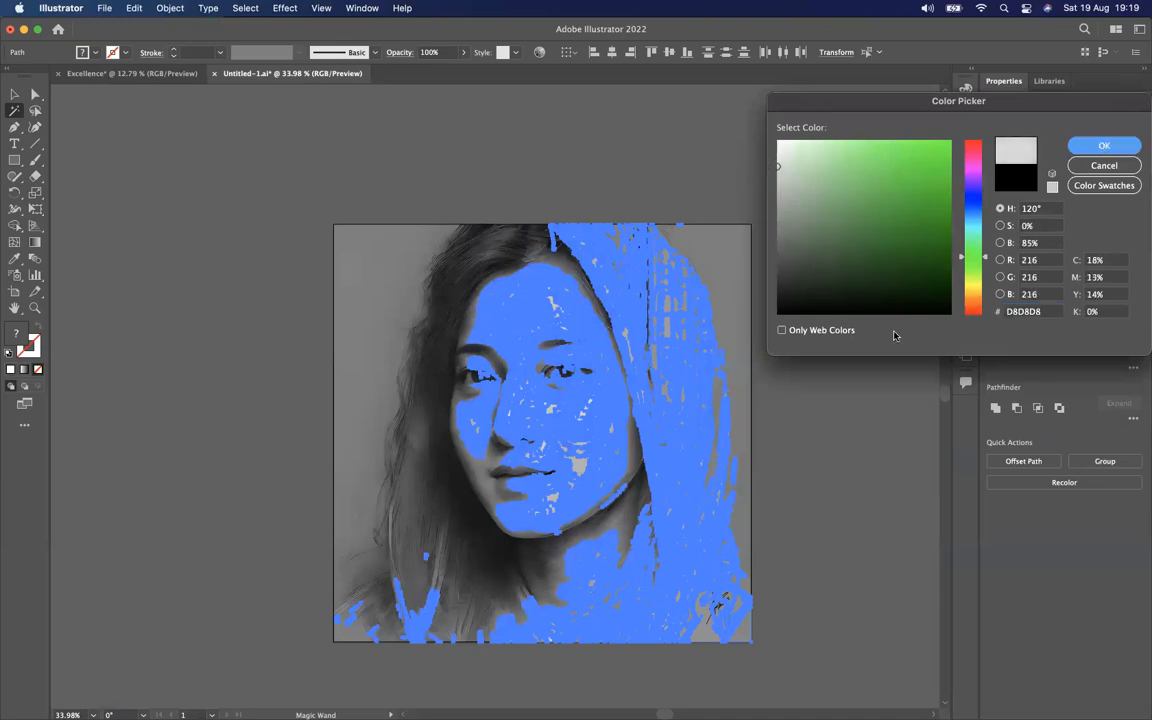
Apply the light grey D8D8D8 fill to the selected portrait paths and deselect them to view the recoloured face
click(1108, 148)
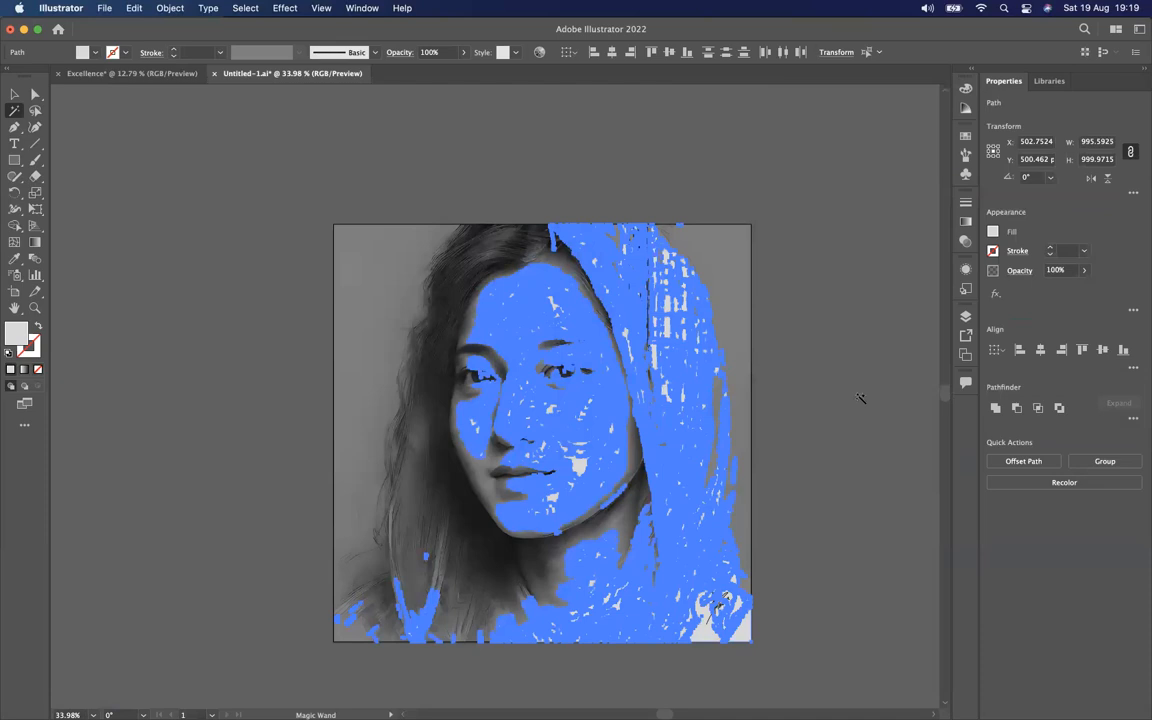
click(14, 94)
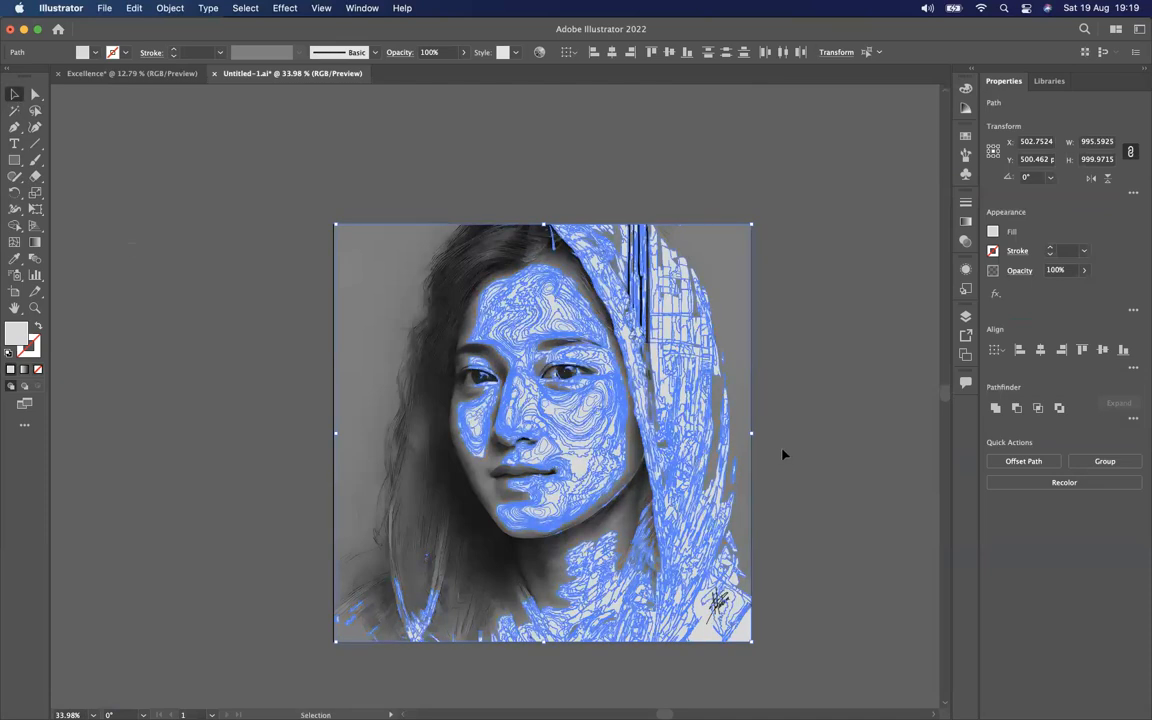
click(783, 455)
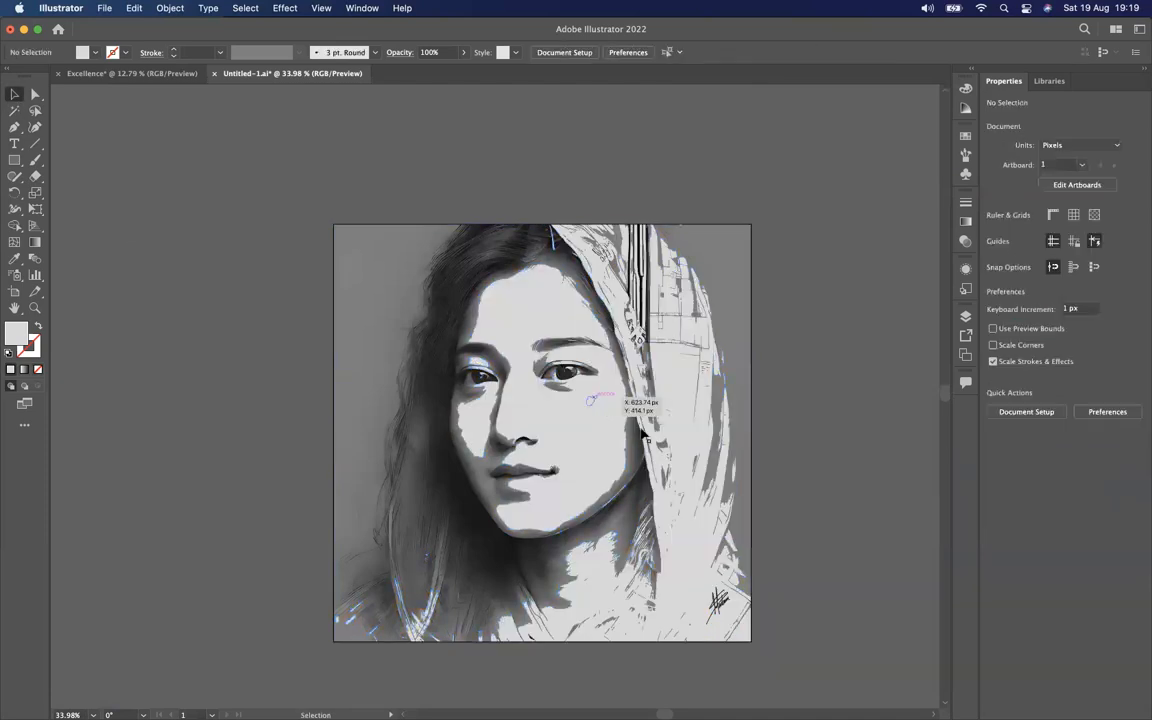
Undo the D8D8D8 fill change on the portrait paths, deselect them and inspect the face up close
click(600, 445)
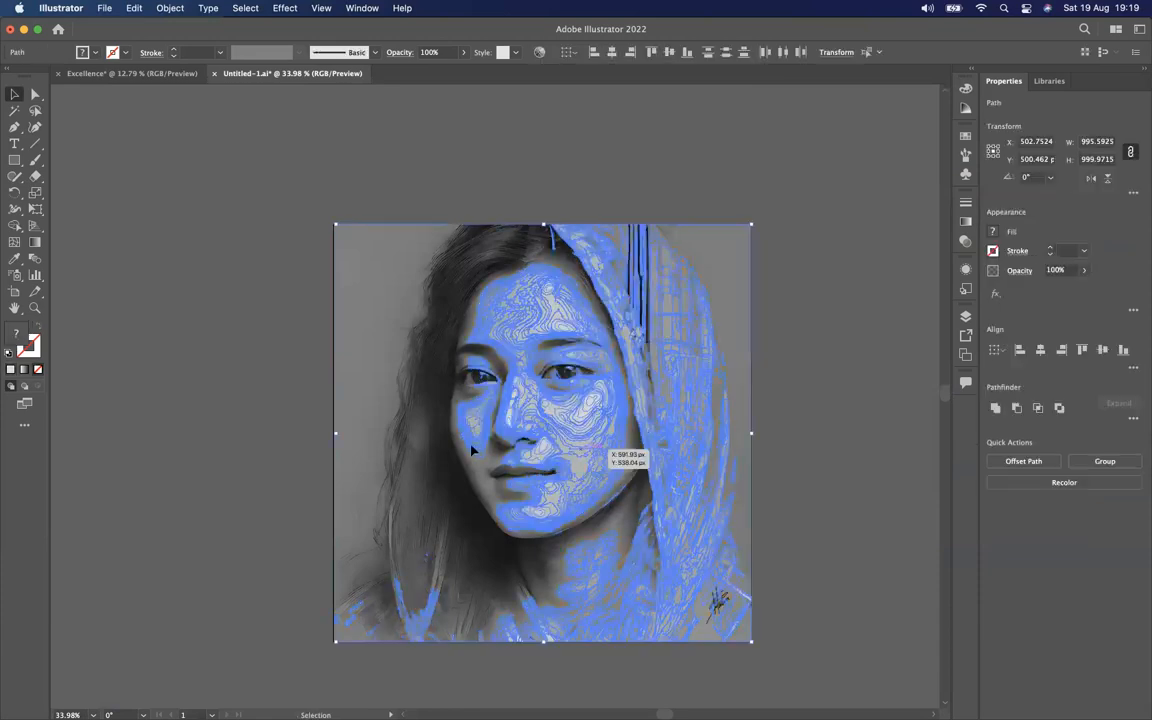
click(786, 386)
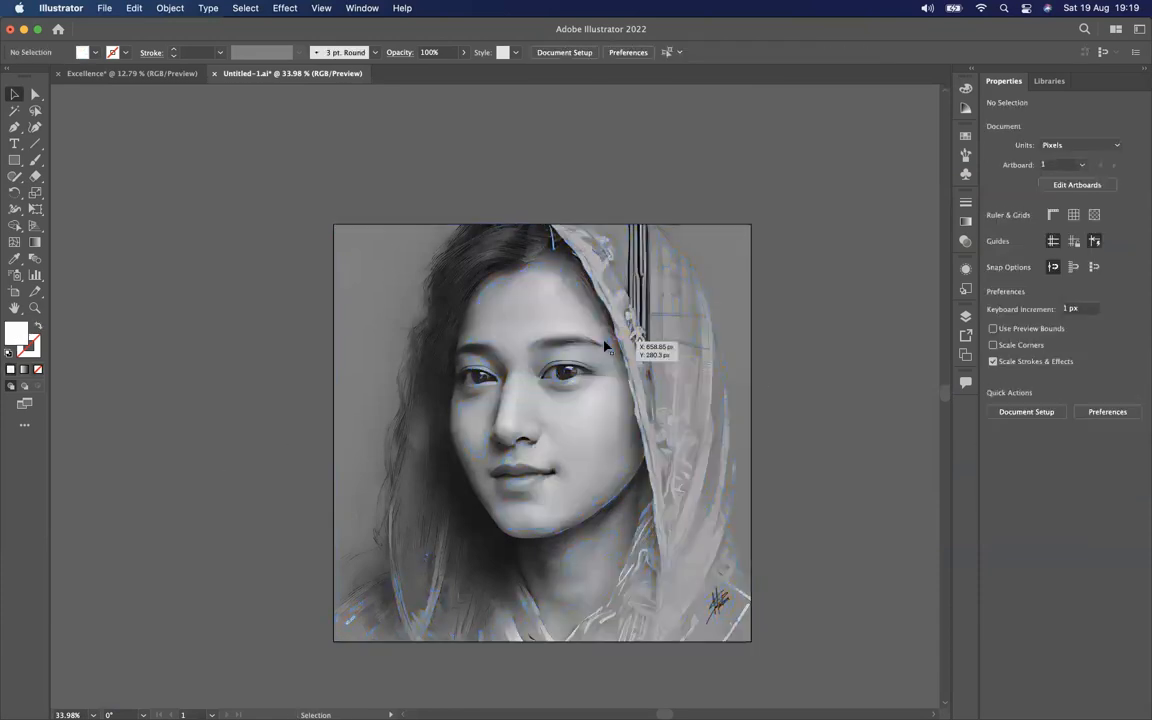
scroll(600, 428, up, 5)
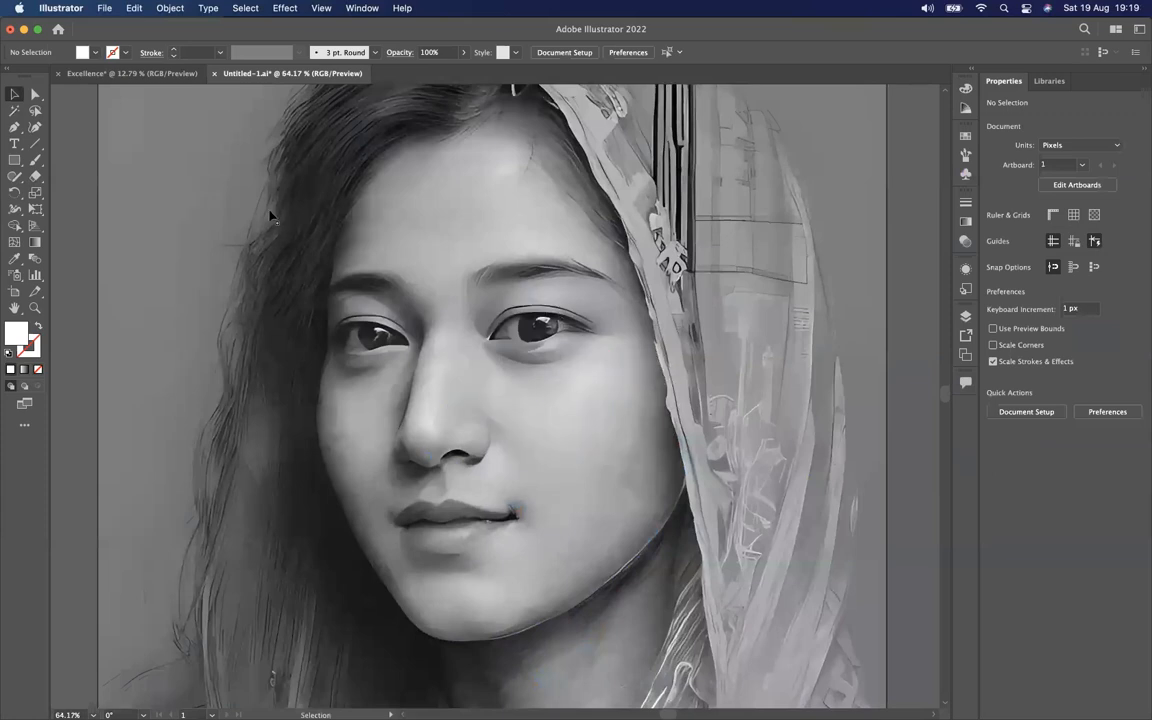
scroll(170, 327, down, 7)
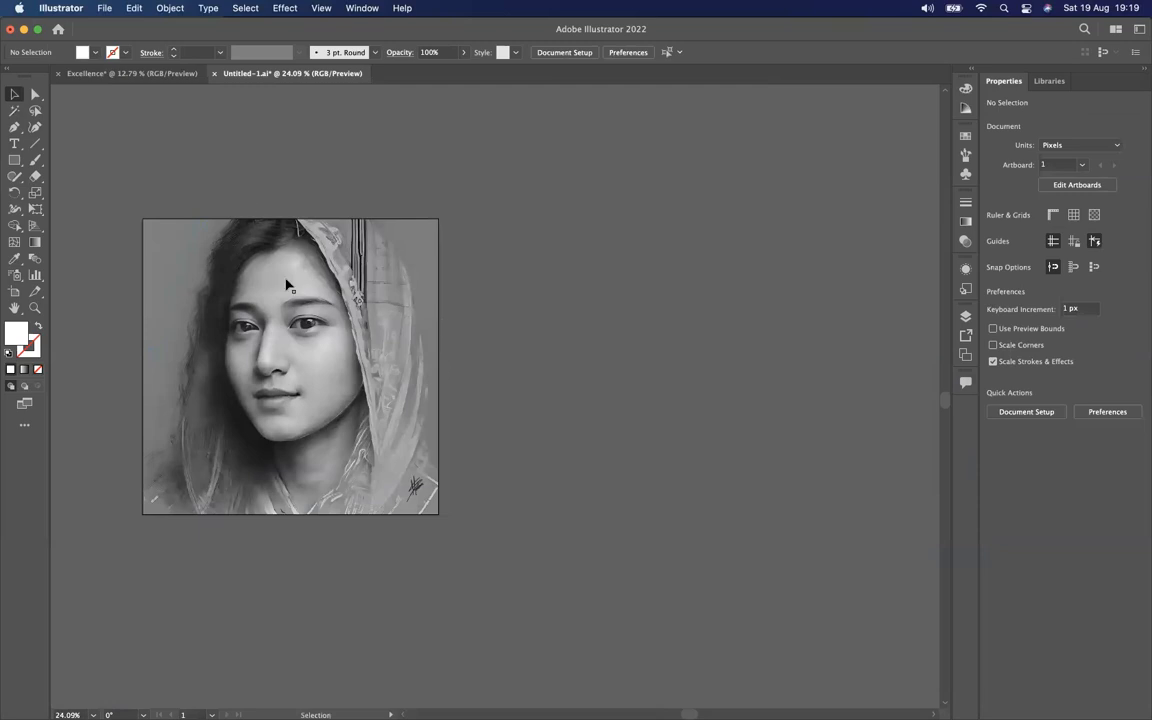
Return to the Excellence document containing the green, teal and black shapes, with the Selection tool active
click(14, 111)
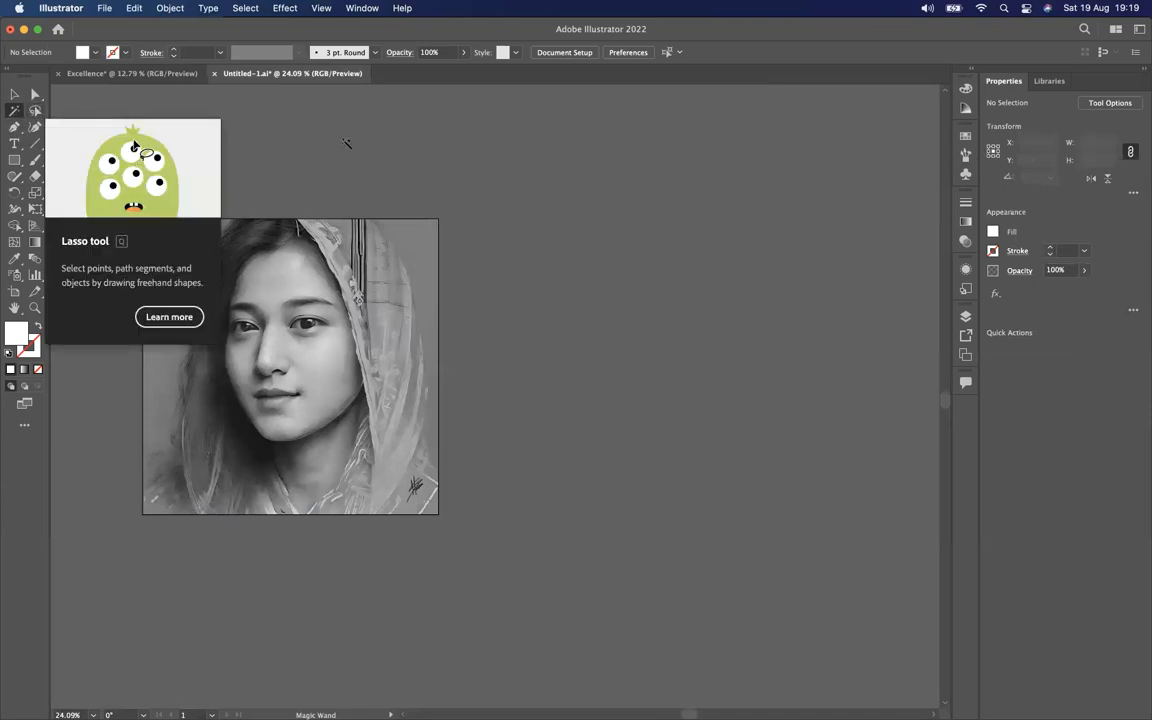
click(15, 95)
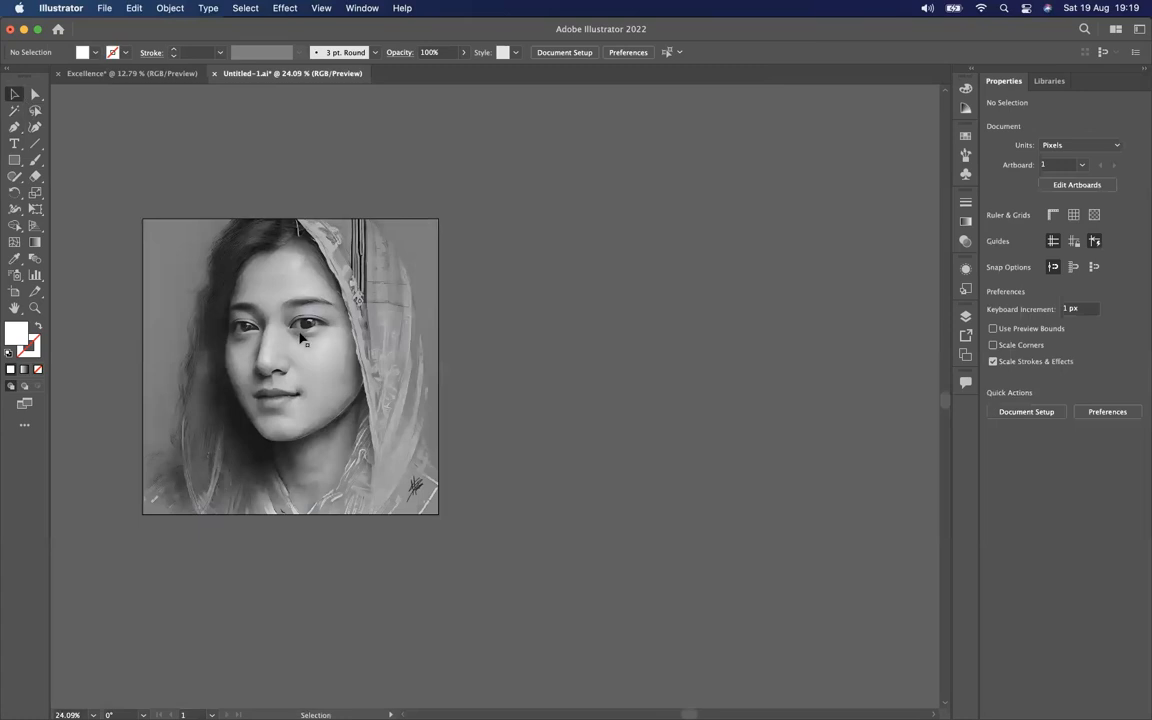
click(158, 74)
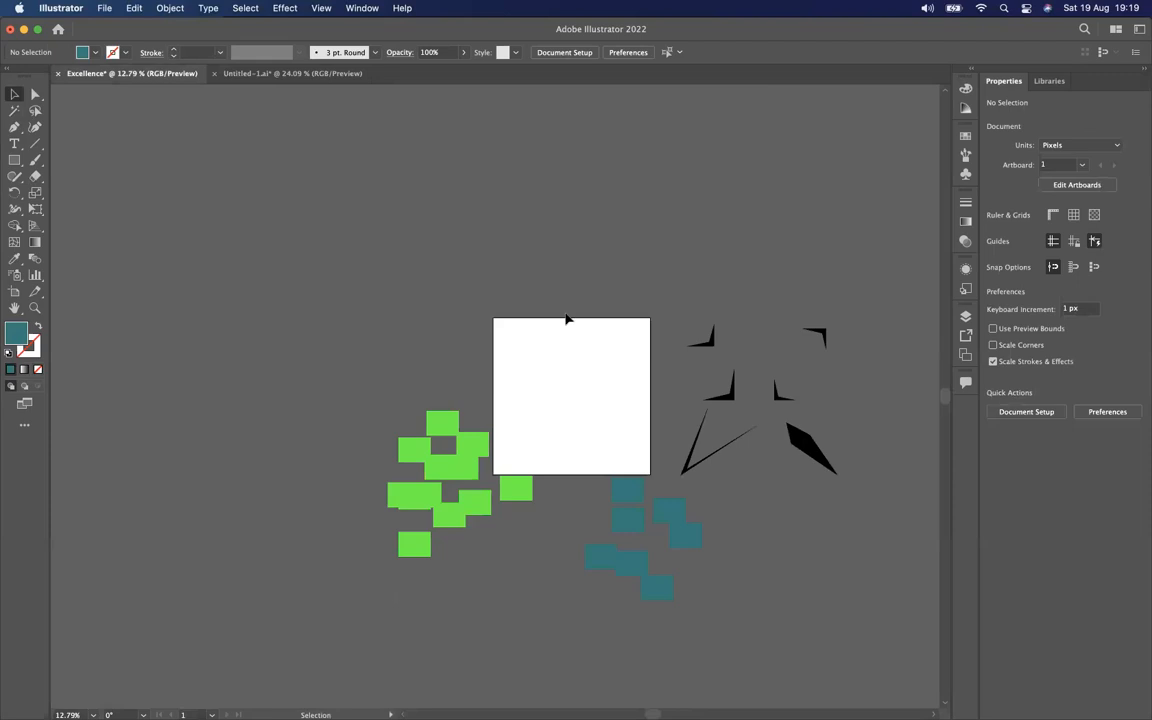
scroll(566, 318, up, 5)
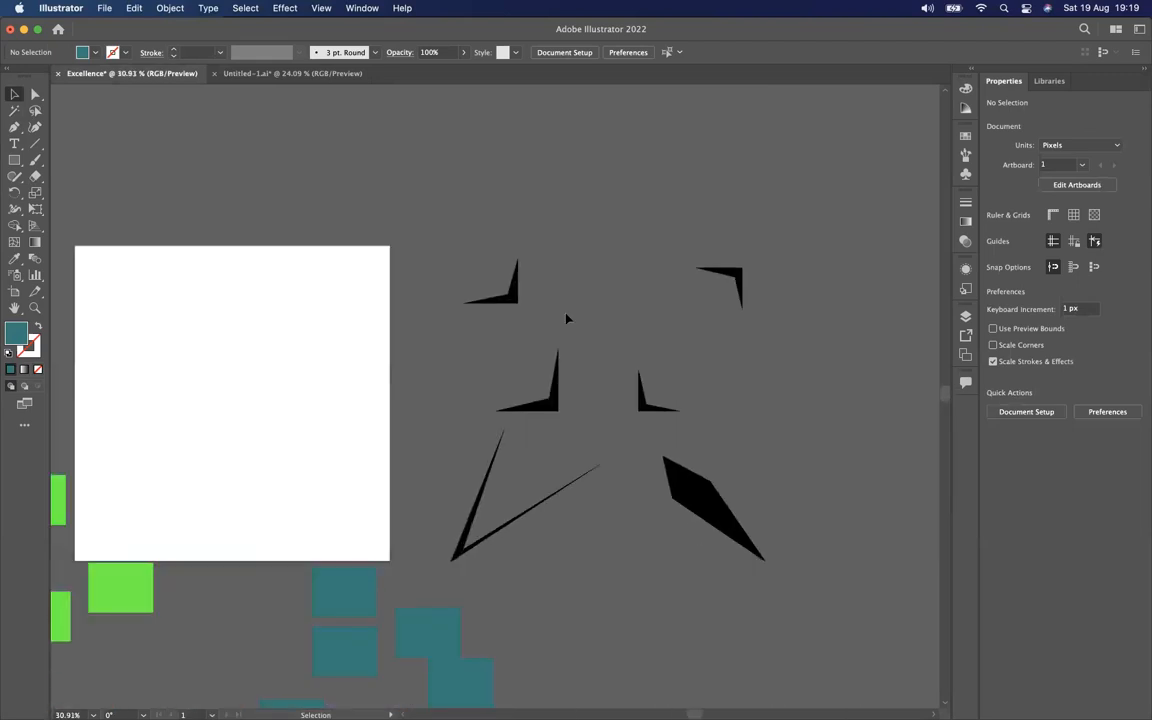
scroll(566, 318, down, 4)
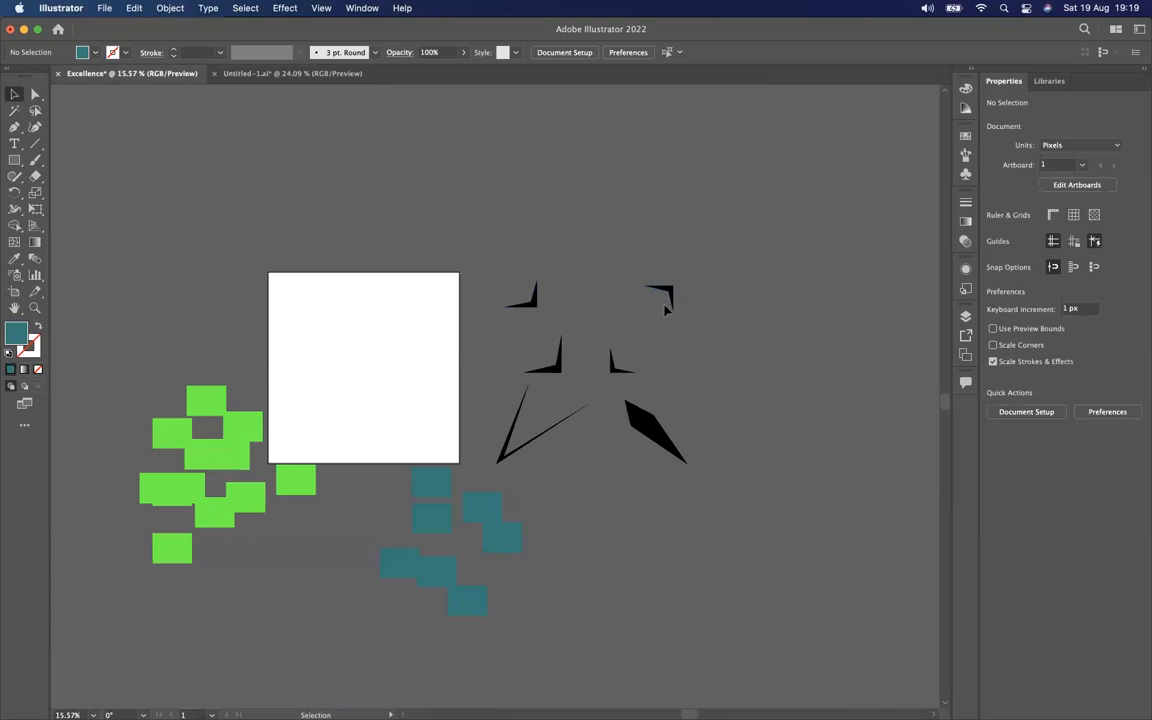
Lasso groups of the black shapes beside the artboard and scale the three nearest ones down to about 300 by 544 px
click(35, 112)
mouse_move(705, 278)
mouse_down()
mouse_move(597, 248)
mouse_move(486, 270)
mouse_move(495, 314)
mouse_move(671, 330)
mouse_move(650, 250)
mouse_move(602, 240)
mouse_up()
click(14, 94)
mouse_move(519, 302)
mouse_down()
mouse_move(378, 188)
mouse_move(347, 208)
mouse_move(490, 222)
mouse_move(558, 311)
mouse_move(532, 328)
mouse_move(563, 287)
mouse_move(510, 278)
mouse_move(491, 313)
mouse_move(475, 438)
mouse_move(491, 466)
mouse_move(532, 468)
mouse_move(610, 414)
mouse_up()
click(35, 110)
drag(596, 328, 563, 289)
click(15, 94)
drag(535, 315, 566, 290)
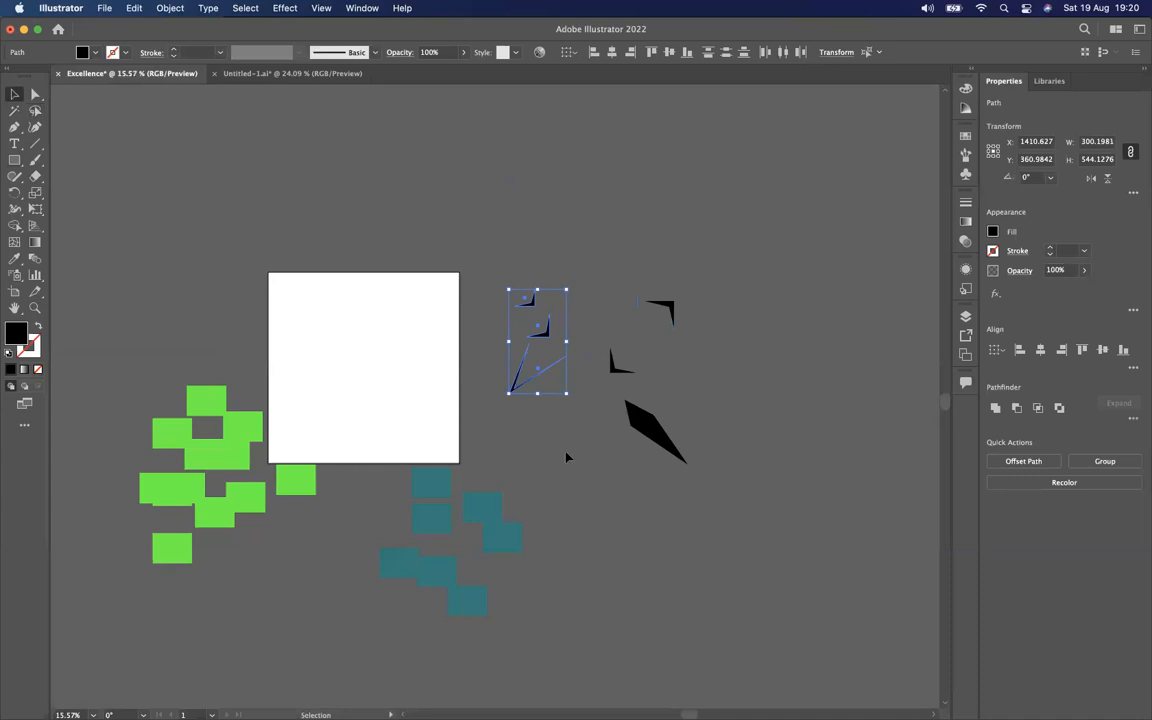
Delete all the green, teal and black shapes around the artboard
click(618, 452)
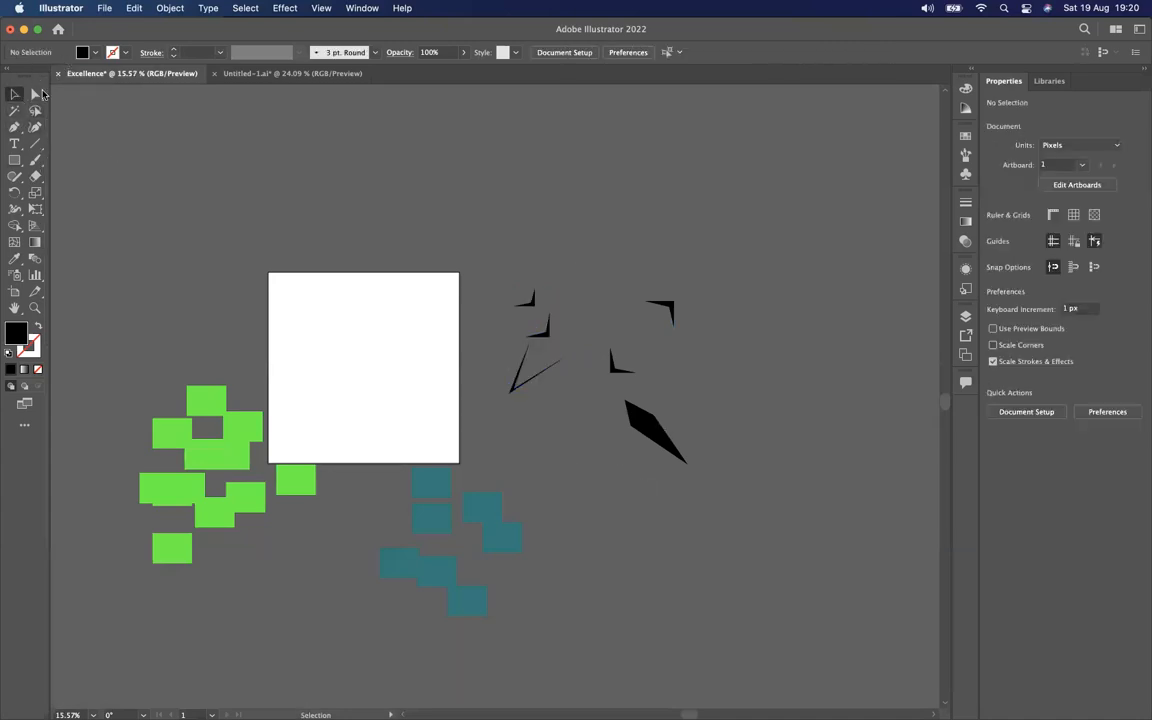
key(super+a)
key(Delete)
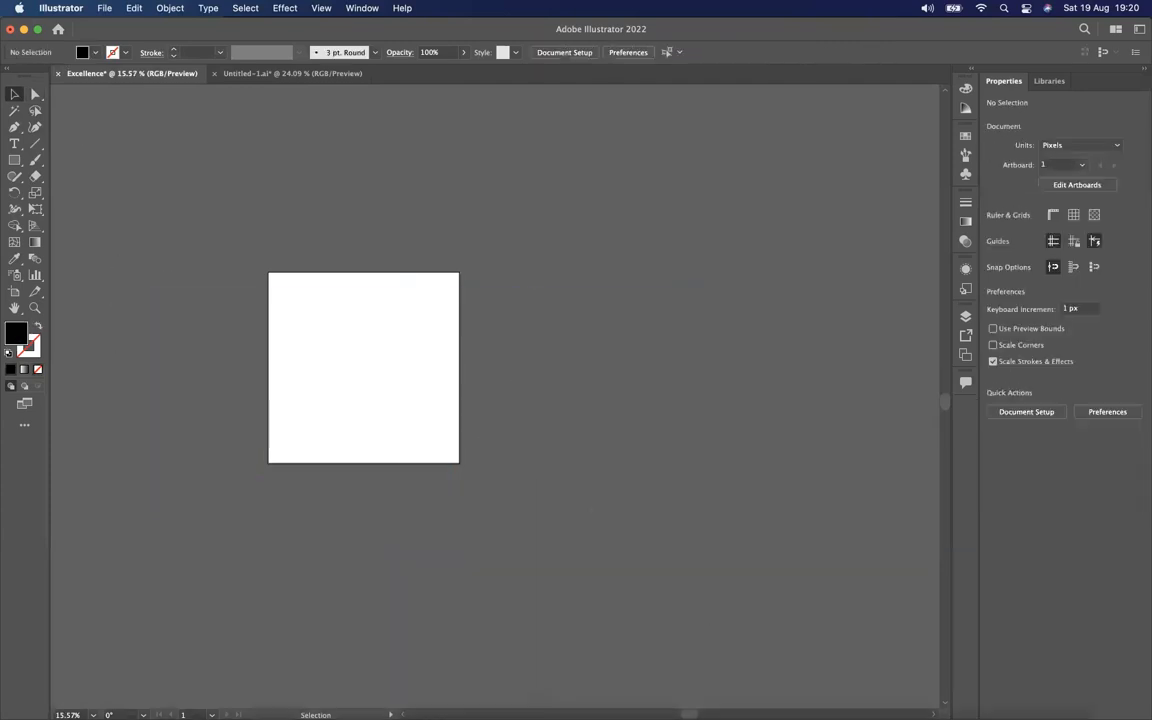
Switch to Chrome and open the excellence.qa website in a new tab
click(496, 687)
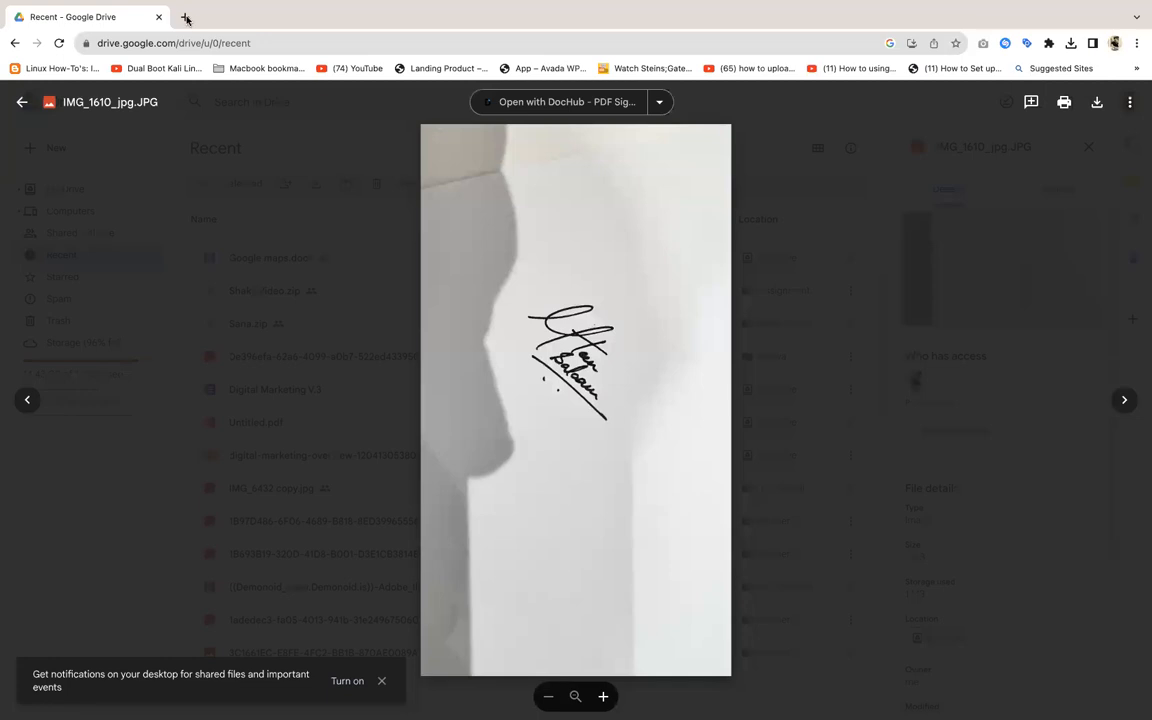
click(186, 18)
text(e)
key(Return)
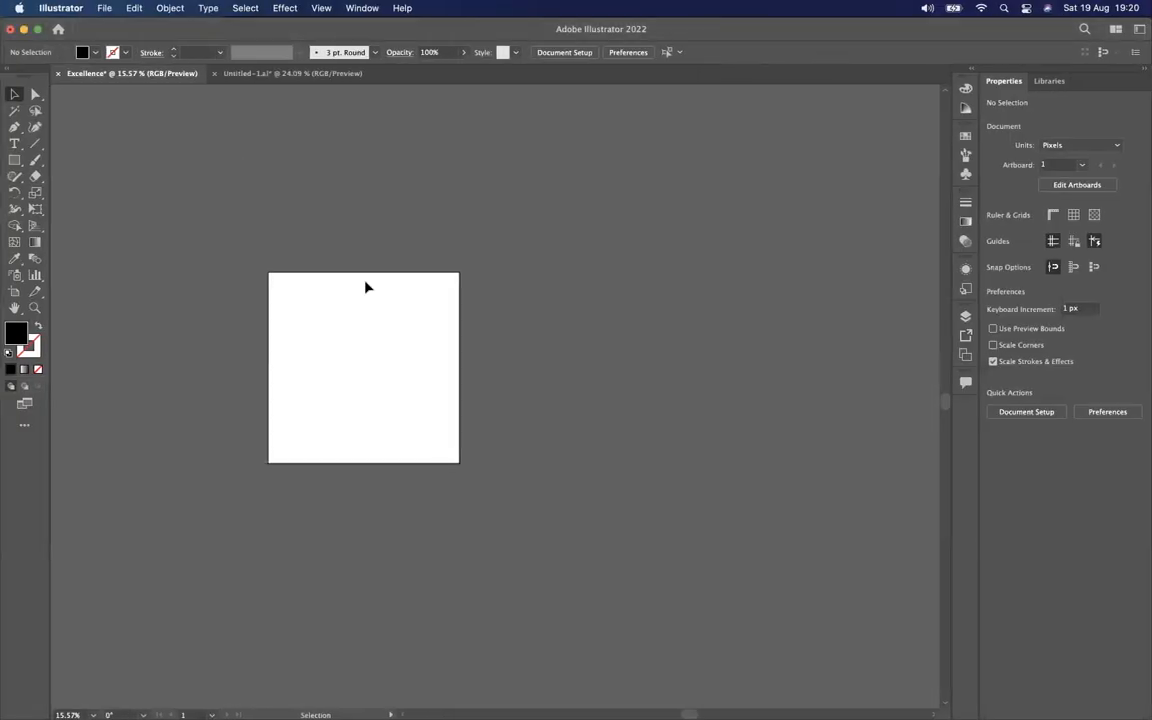
Back in Illustrator, draw a small black rectangle near the artboard's upper-left corner and undo it
scroll(365, 288, up, 3)
scroll(365, 288, left, 2)
scroll(365, 288, down, 1)
scroll(365, 288, up, 2)
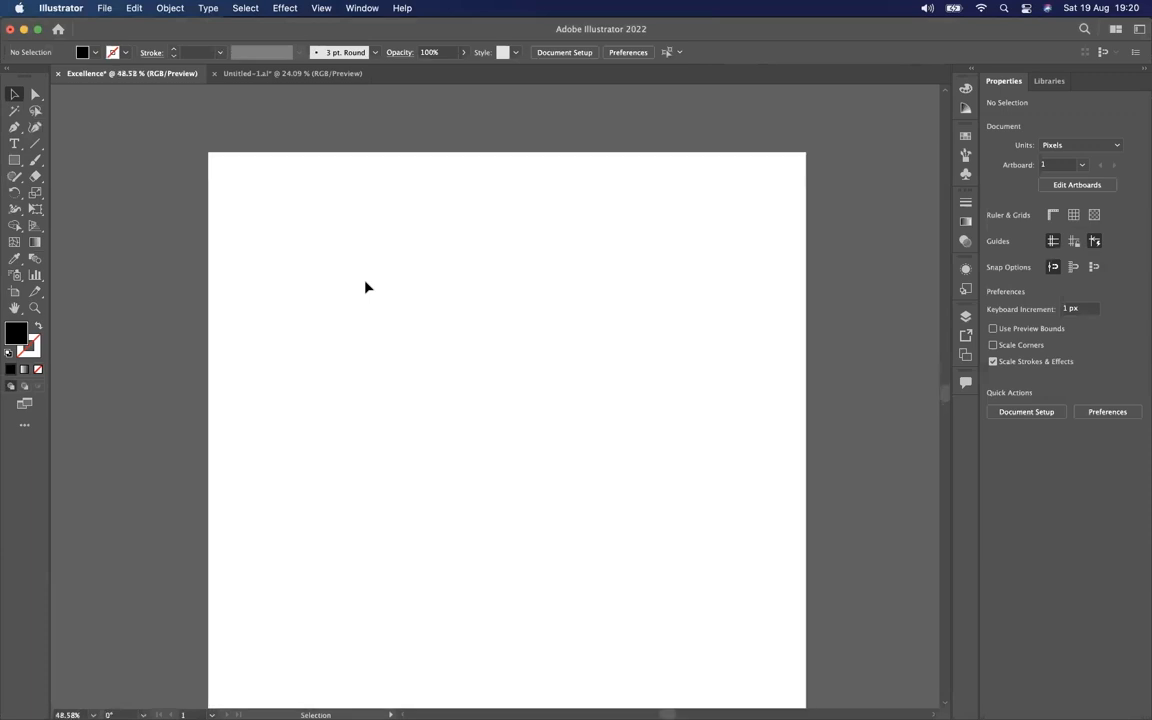
click(16, 160)
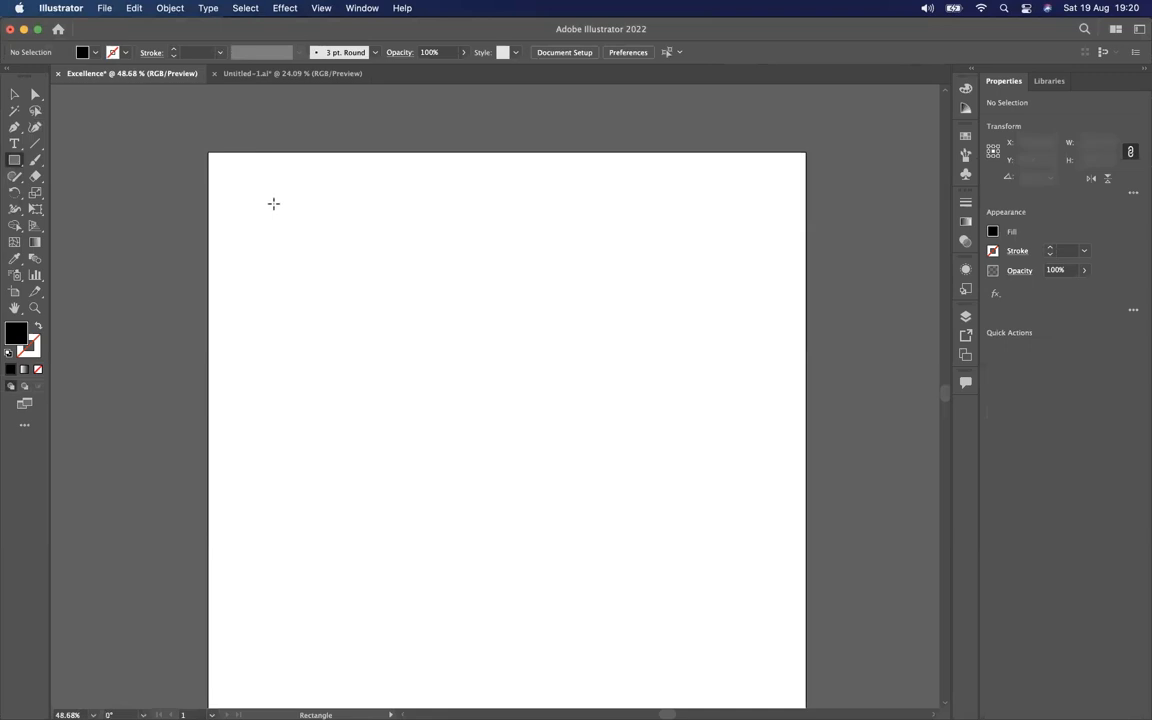
drag(275, 205, 332, 267)
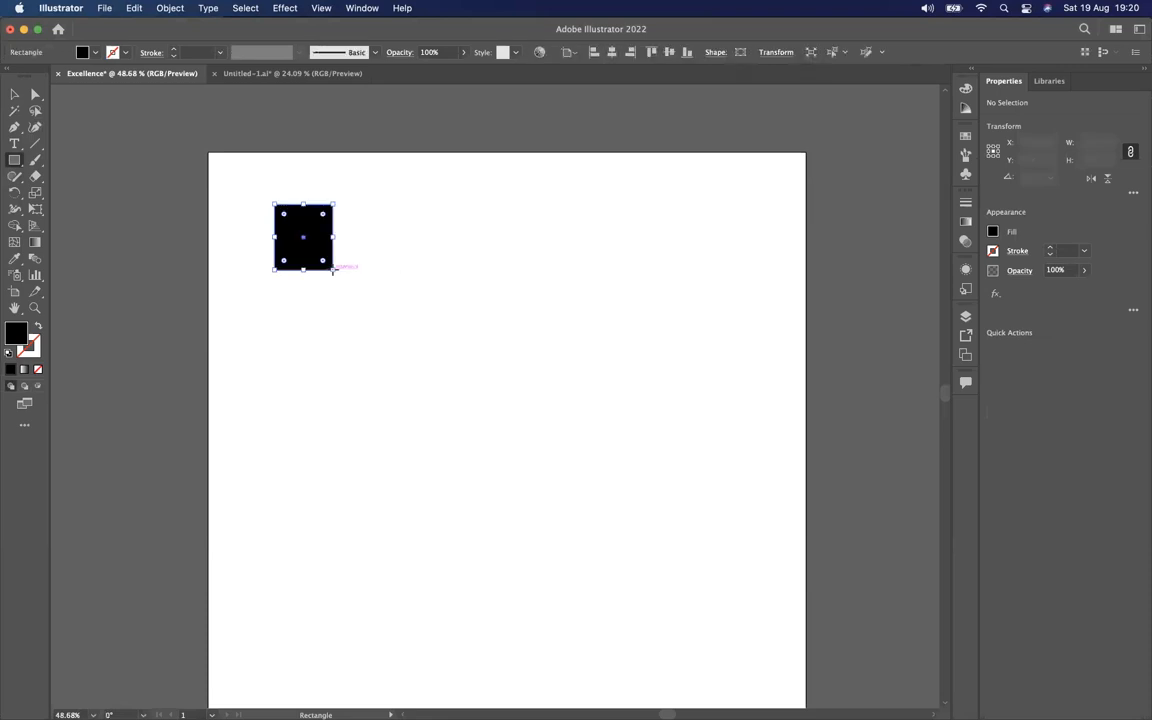
key(super+z)
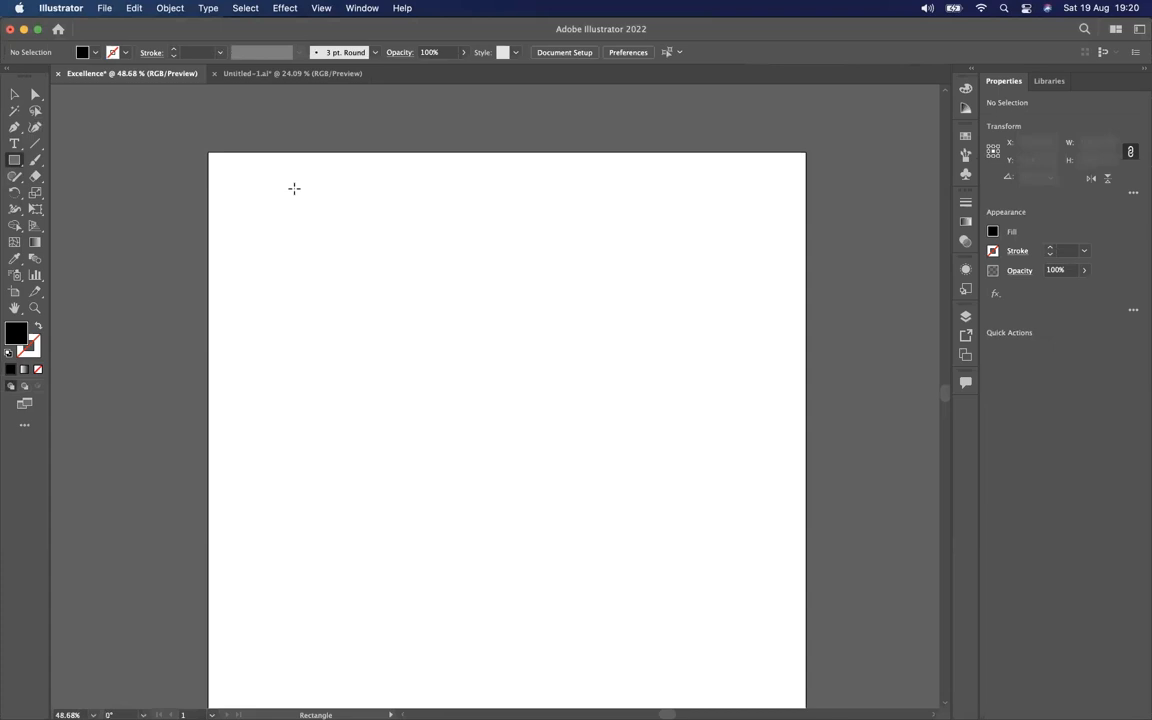
Draw a black square of about 164 px, compare it with the Excellence website logo and delete it
drag(281, 186, 381, 284)
key(ctrl+Right)
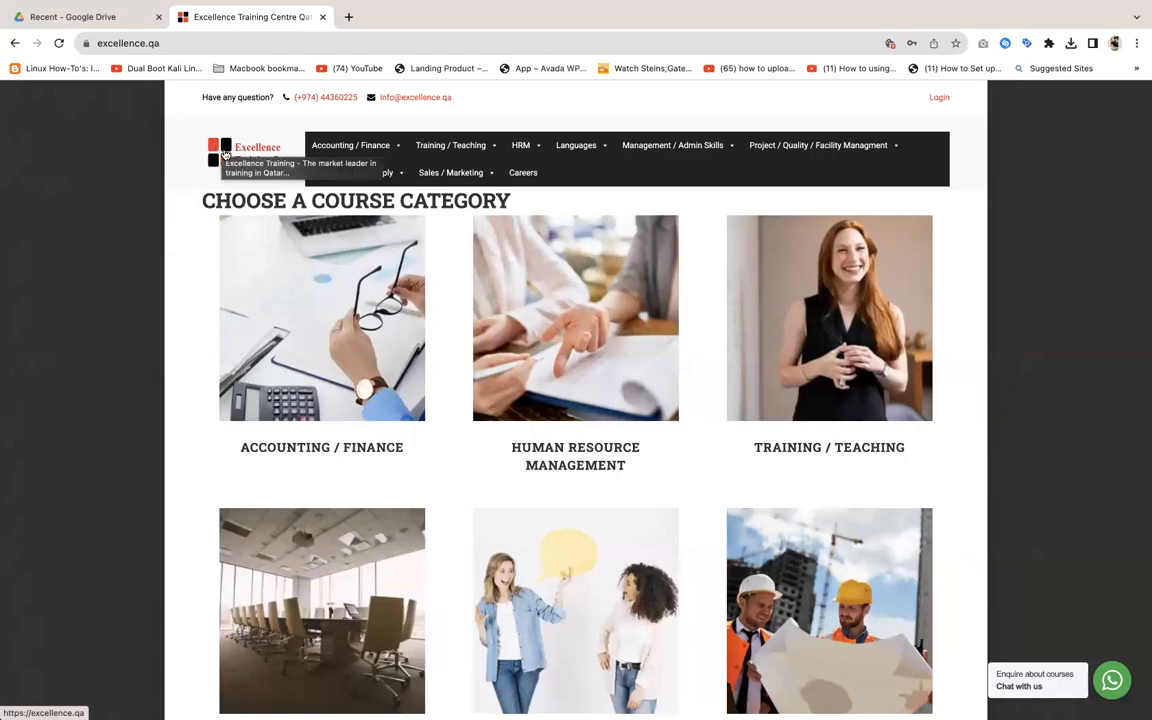
key(ctrl+Left)
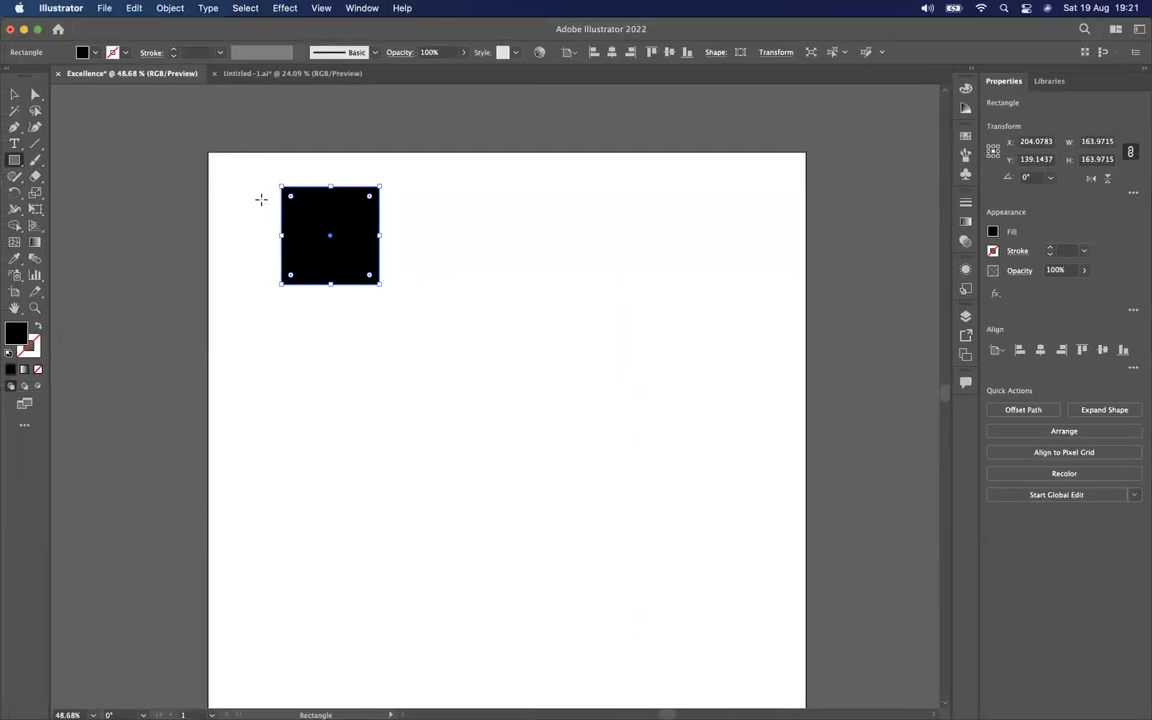
click(14, 94)
key(Delete)
Draw a black rectangle about 114 by 133 px near the artboard's upper-left corner and check the website logo's shapes
click(14, 160)
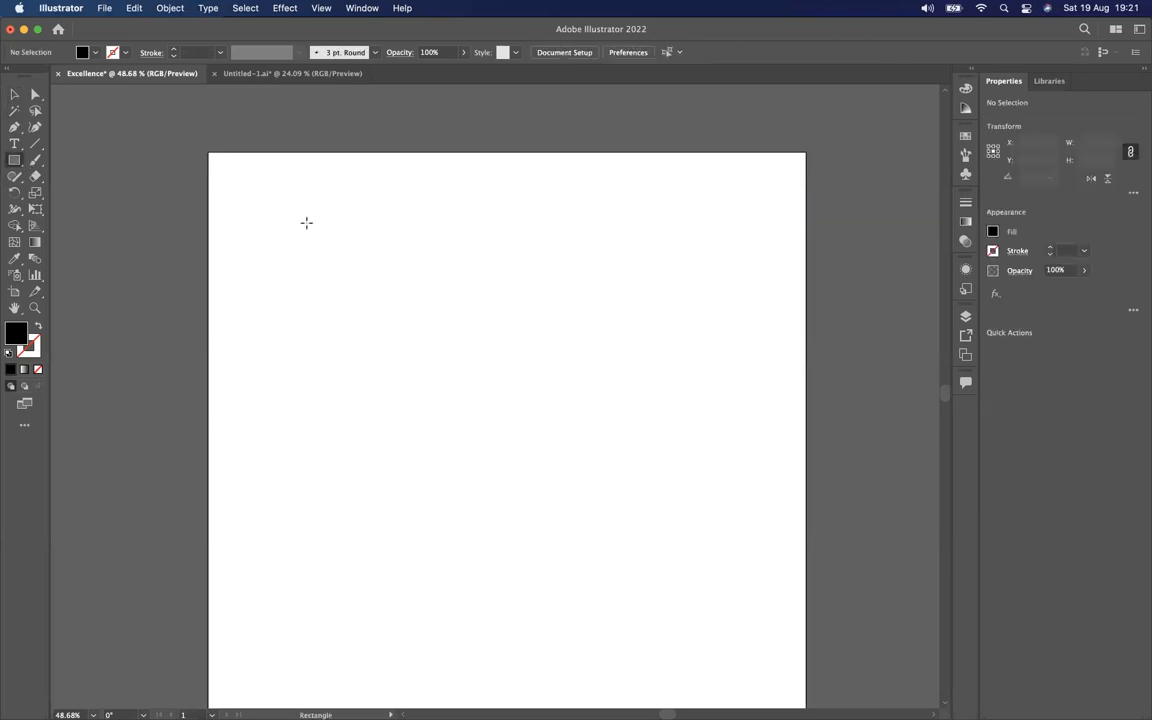
mouse_move(297, 209)
mouse_down()
mouse_move(346, 283)
mouse_move(365, 278)
mouse_move(366, 289)
mouse_up()
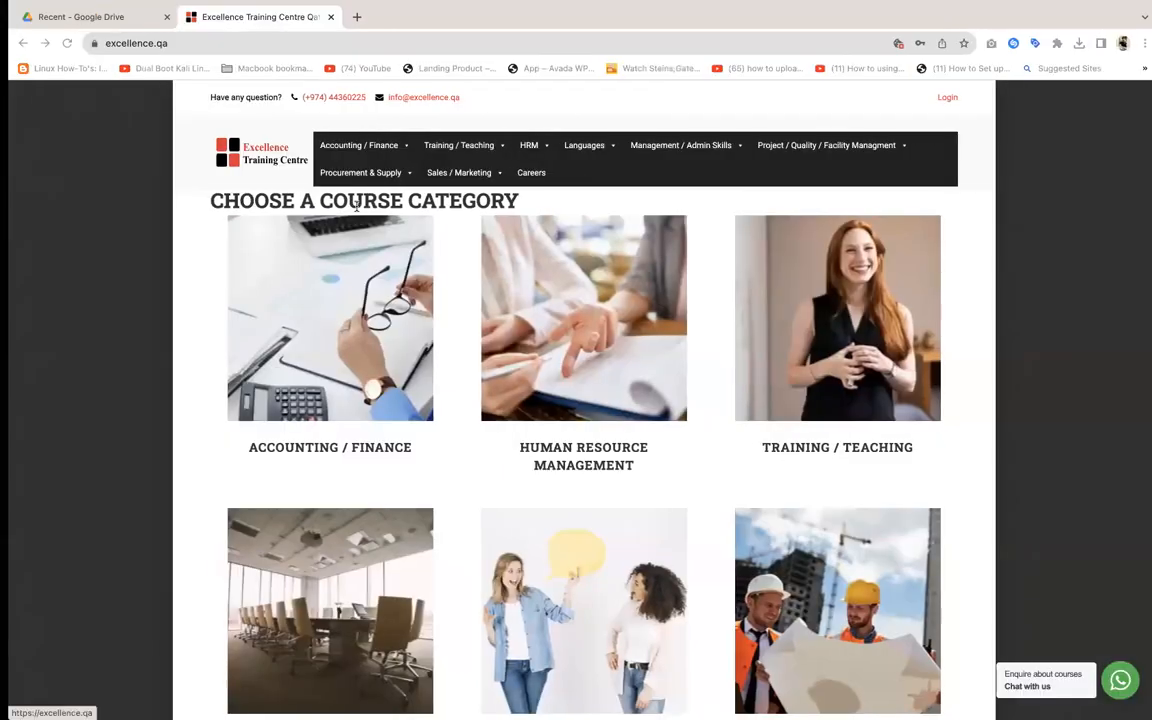
scroll(275, 141, up, 5)
scroll(275, 141, left, 2)
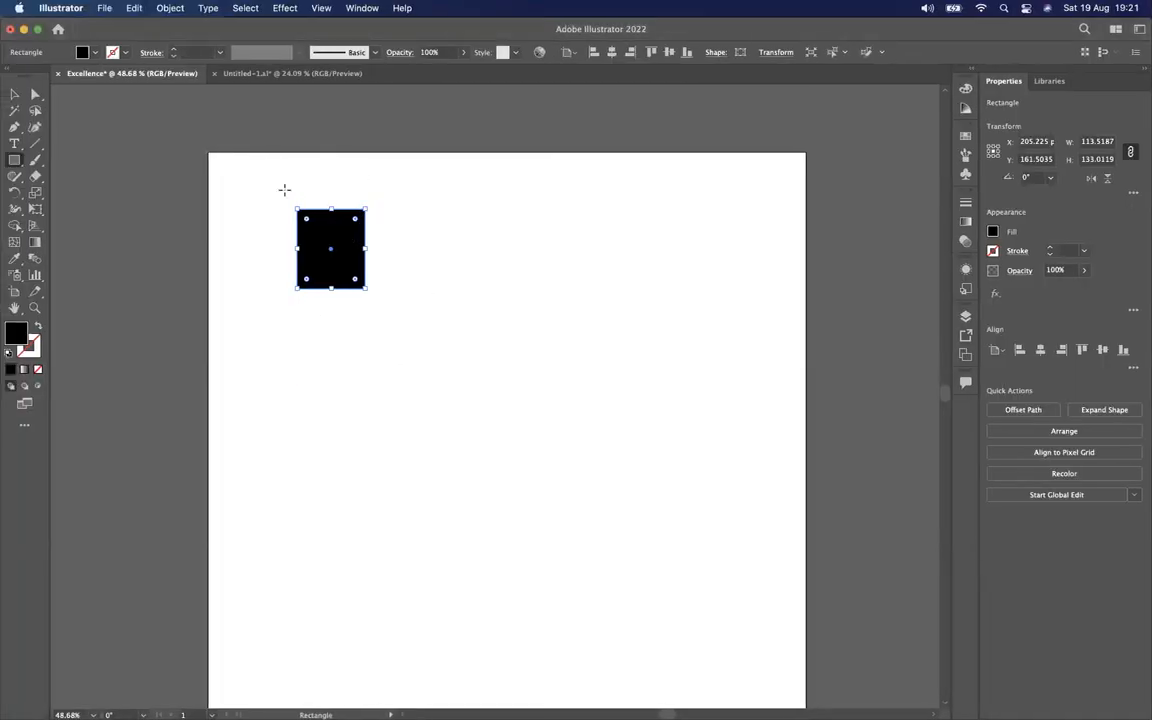
Try rounding the rectangle's four corners to about 20 px and its upper-left corner alone to about 114 px, undoing each
click(36, 95)
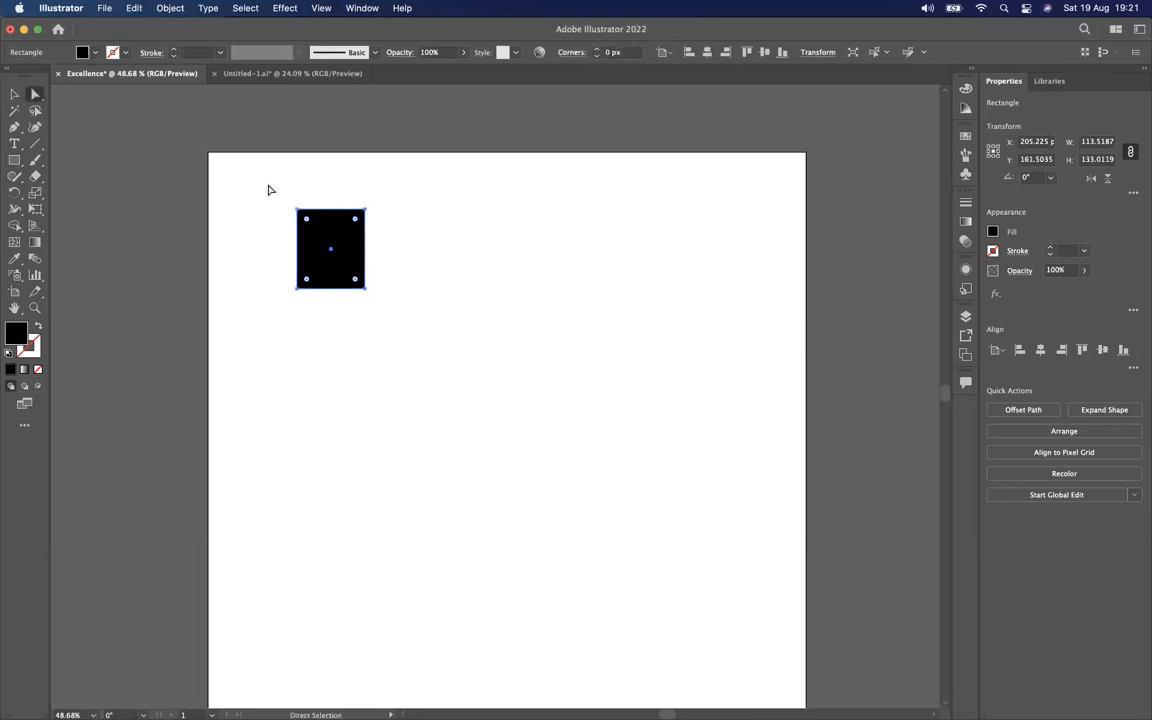
drag(308, 219, 312, 224)
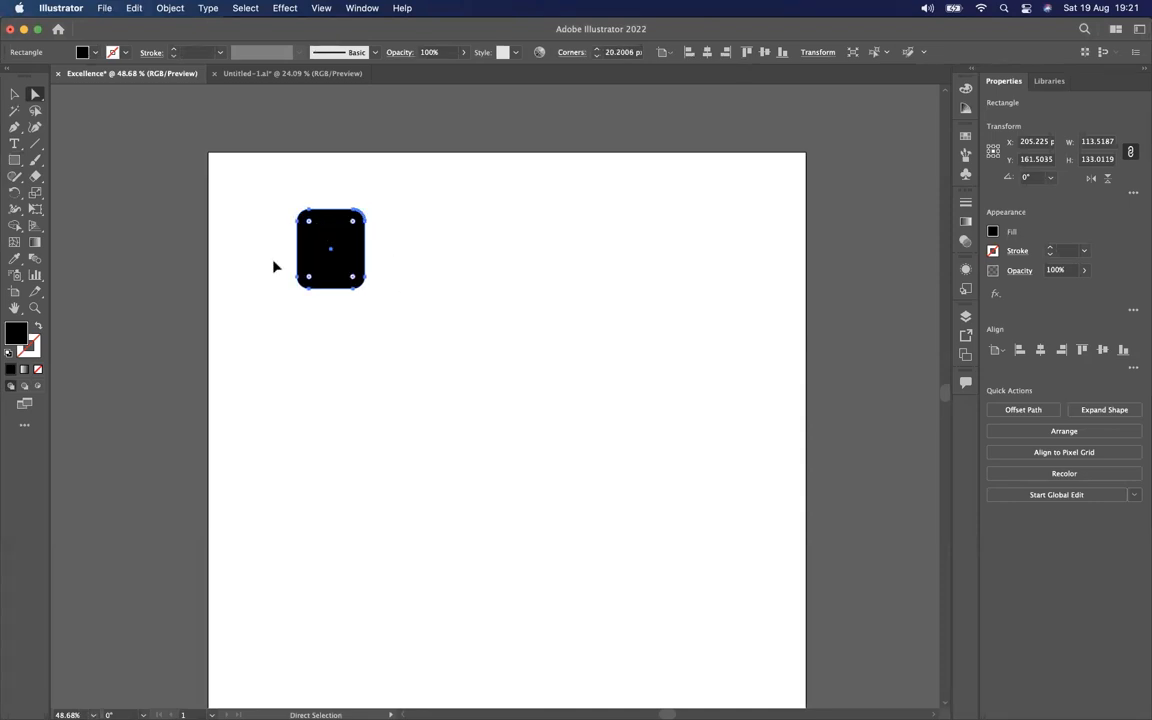
key(super+z)
drag(308, 223, 476, 404)
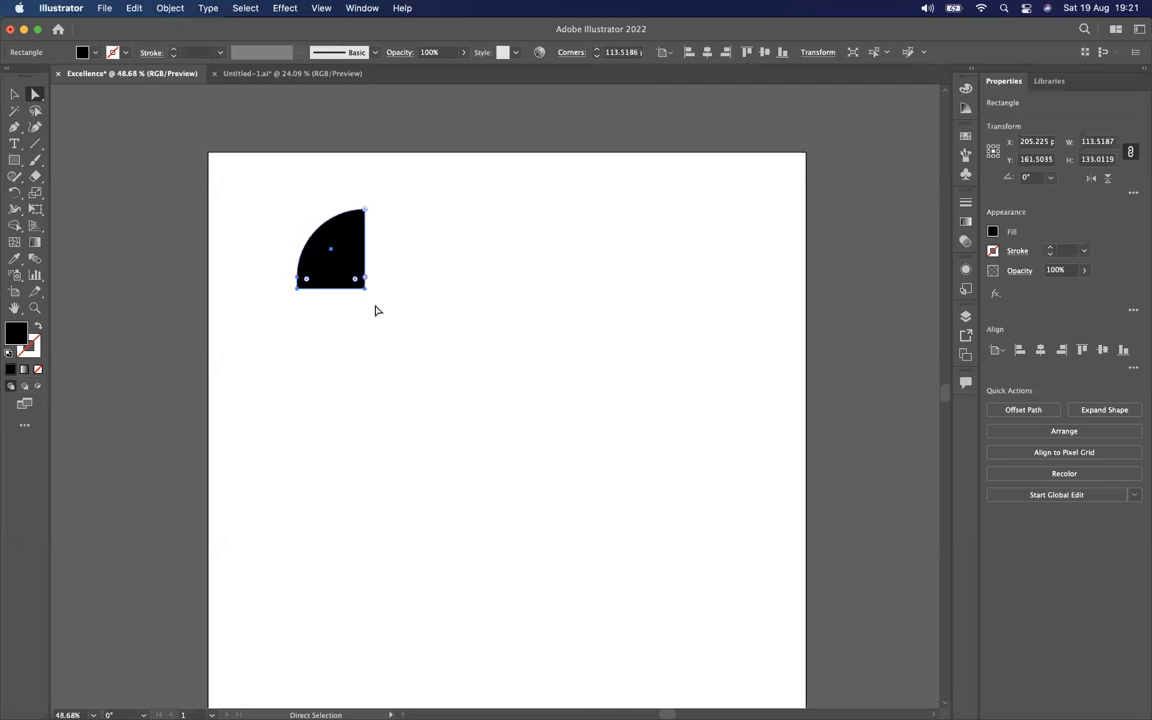
key(super+z)
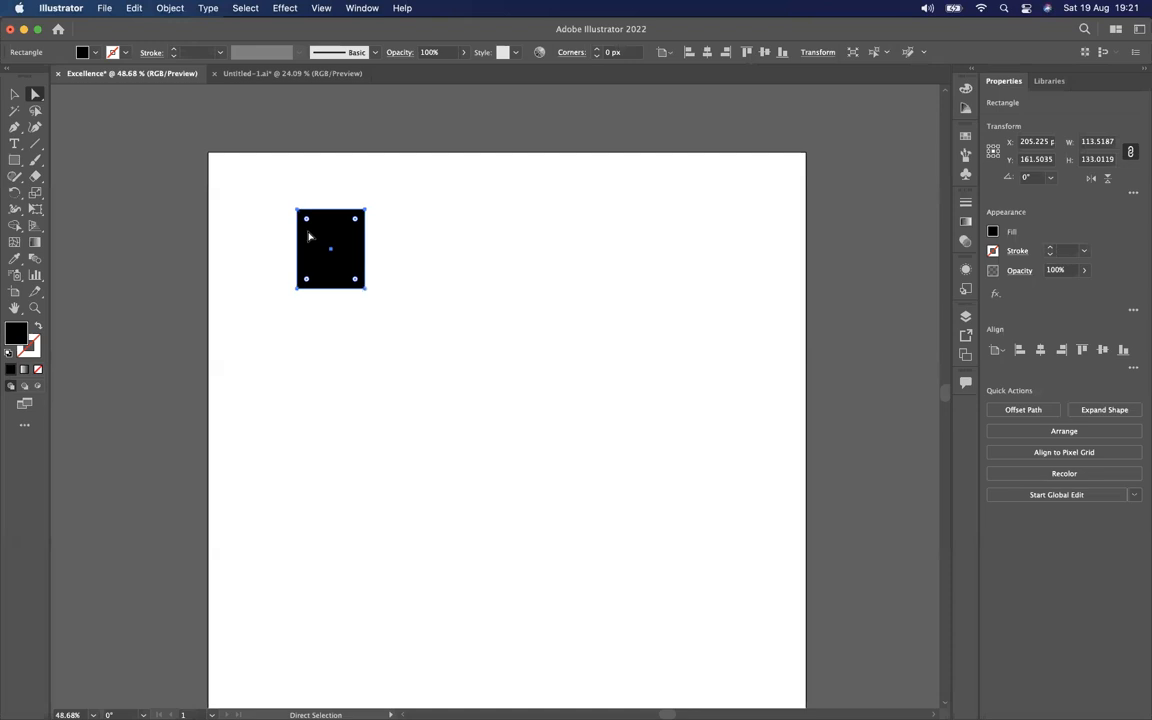
Round all four corners of the black rectangle to the maximum radius of about 57 px and deselect it
scroll(306, 228, up, 3)
scroll(309, 236, up, 2)
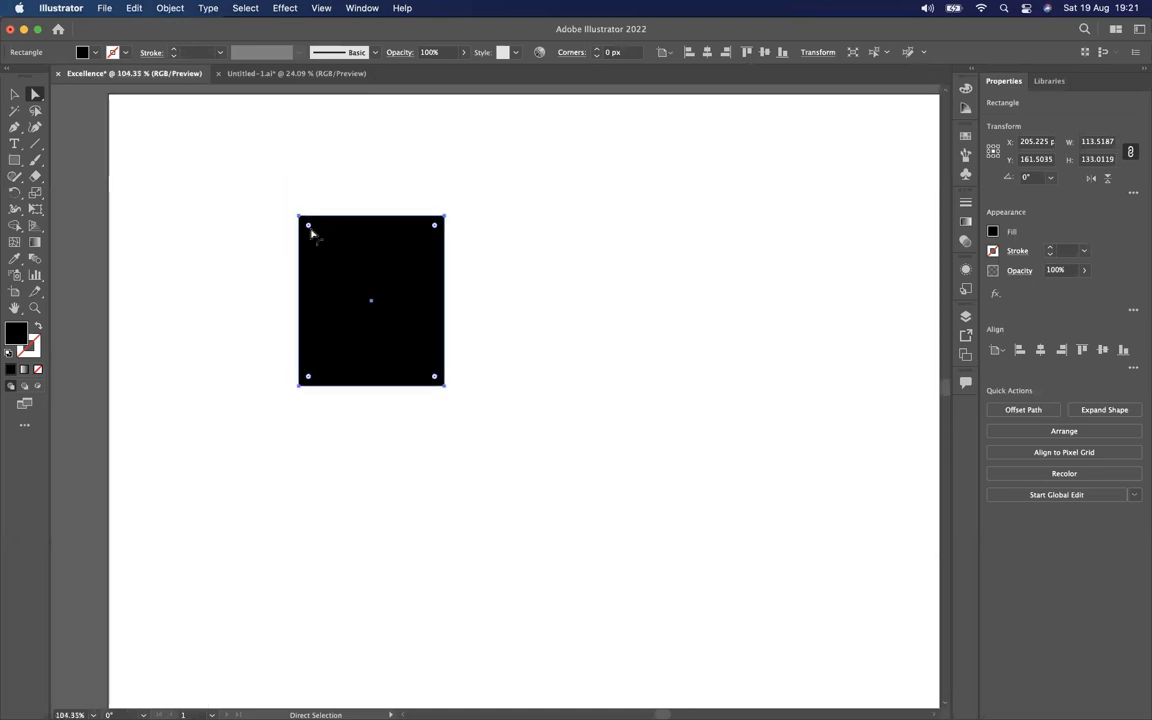
drag(308, 224, 442, 388)
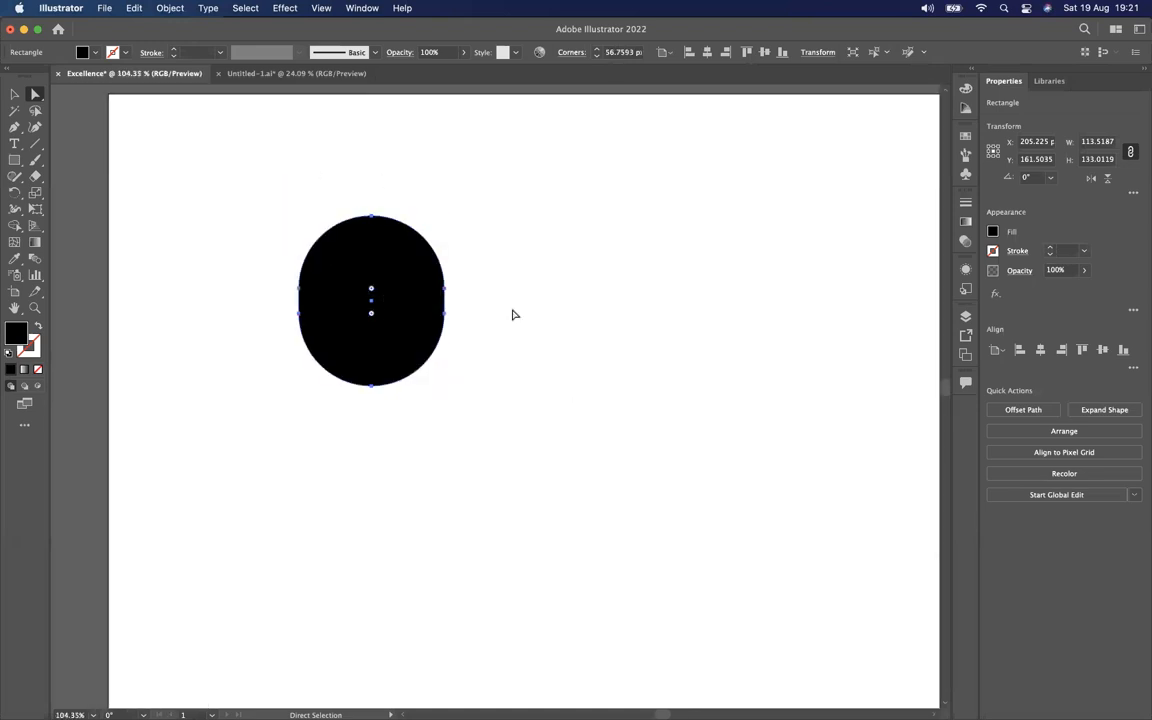
click(437, 247)
Draw a second black rectangle about 98 by 119 px to the right of the rounded shape
click(15, 93)
click(14, 160)
drag(517, 216, 644, 367)
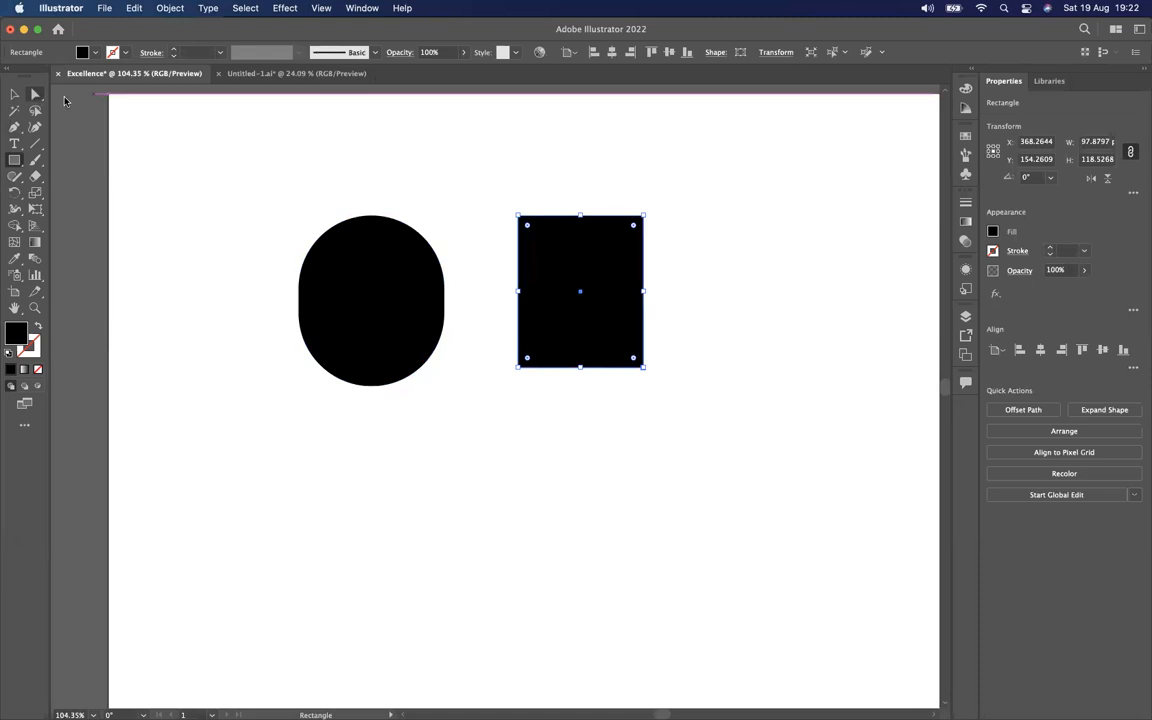
Duplicate the black rectangle repeatedly to complete a grid of two columns and four rows with the rounded shape
click(14, 93)
drag(594, 264, 606, 483)
scroll(597, 489, down, 5)
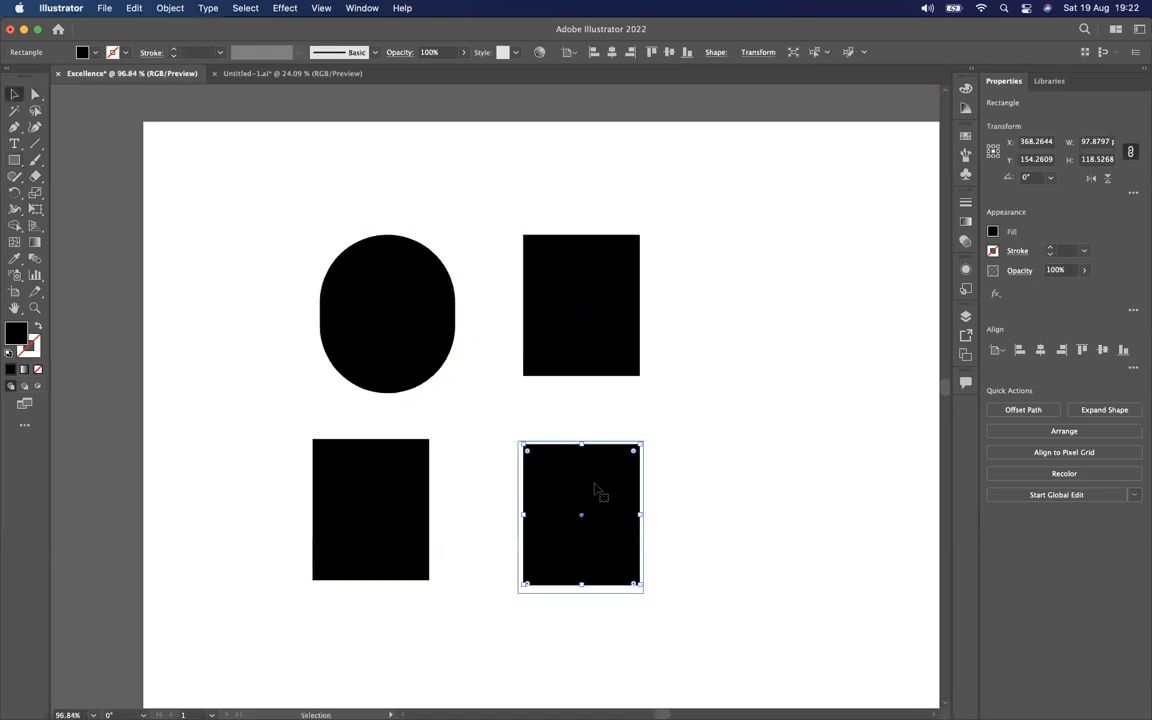
drag(588, 376, 591, 469)
drag(591, 469, 590, 587)
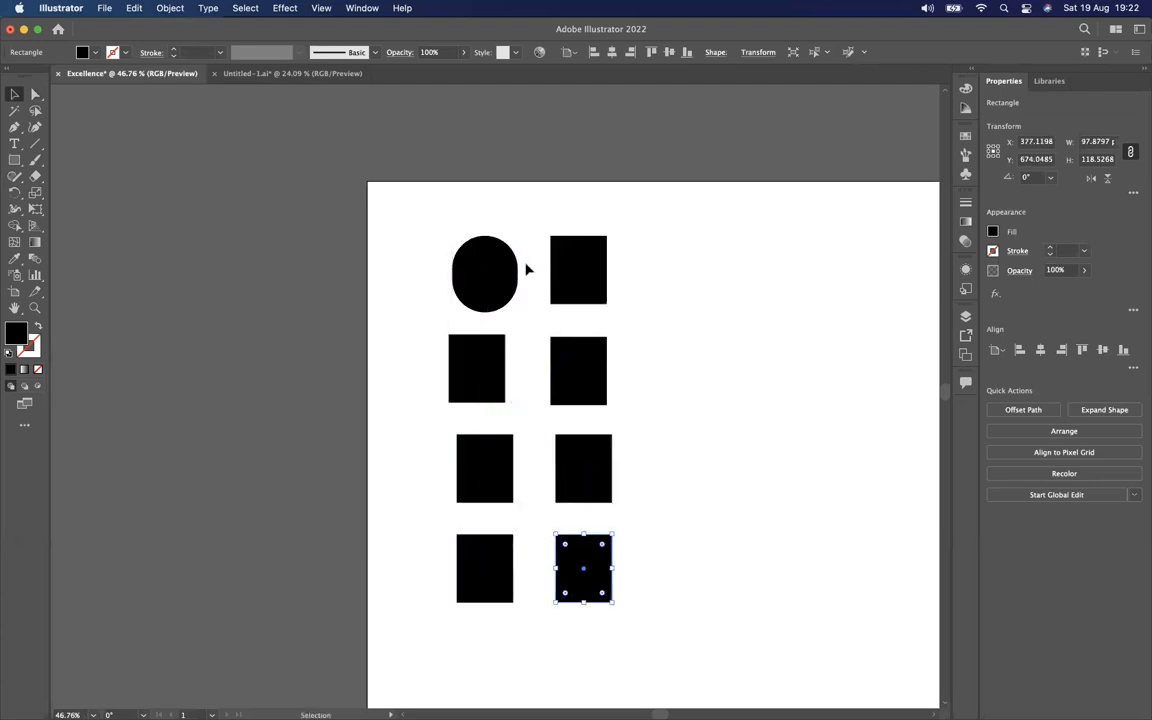
Round all four corners of the first-row right rectangle slightly with the Direct Selection tool and deselect it
scroll(527, 267, up, 5)
scroll(527, 267, right, 2)
click(35, 96)
click(560, 332)
mouse_move(486, 285)
mouse_down()
mouse_move(512, 301)
mouse_move(483, 277)
mouse_move(489, 288)
mouse_up()
click(675, 341)
scroll(348, 443, down, 2)
scroll(348, 443, left, 1)
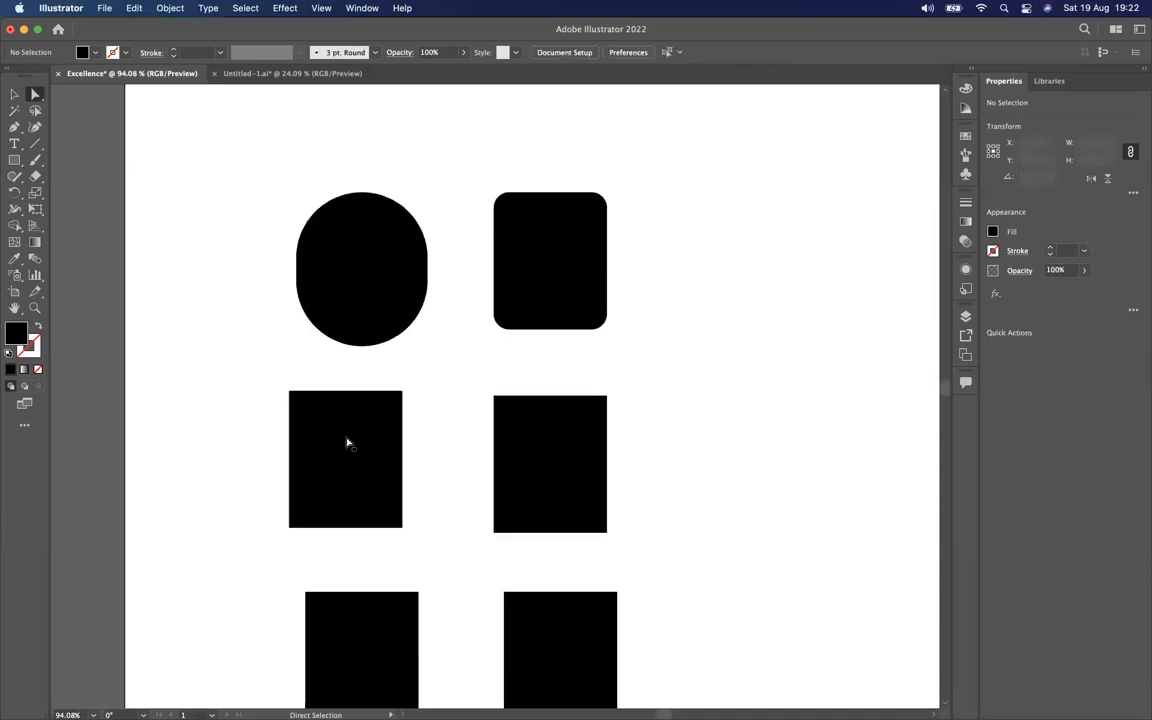
Round only the upper-left and lower-right corners of the second-row left rectangle to the maximum, forming a leaf shape
click(348, 443)
drag(300, 403, 249, 368)
click(395, 524)
Round the upper-left corner of the second-row right rectangle to the maximum and its lower-left corner slightly
click(543, 486)
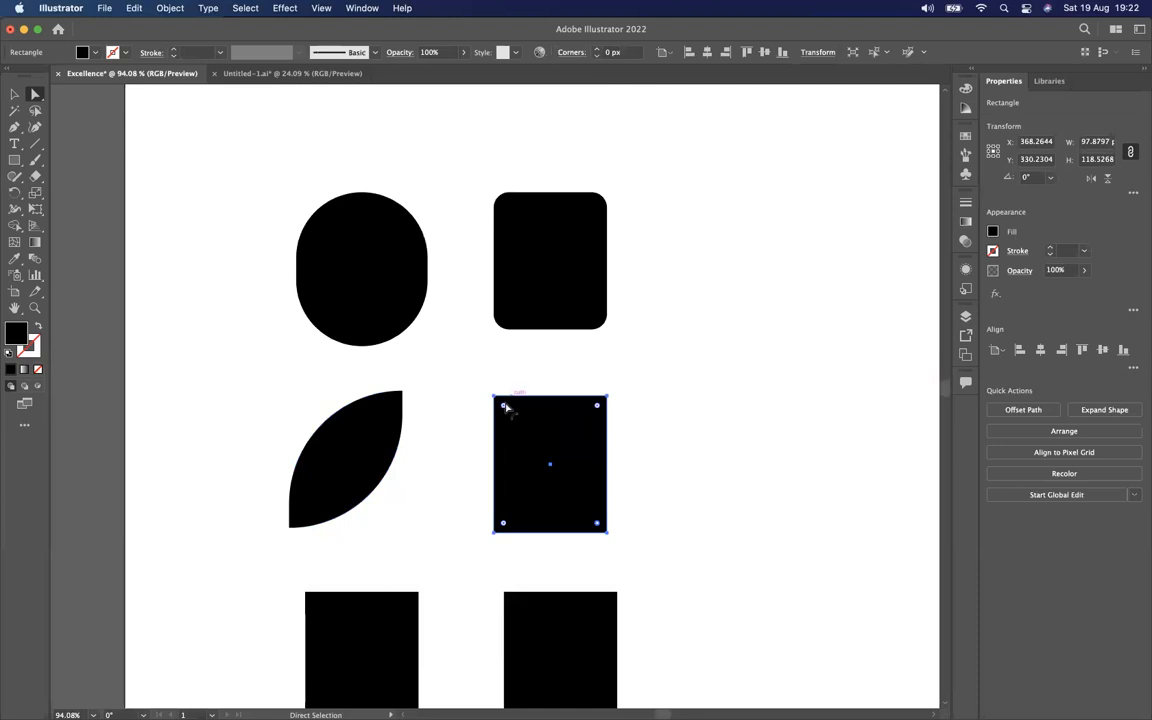
drag(505, 410, 607, 514)
drag(503, 525, 517, 507)
drag(607, 400, 581, 442)
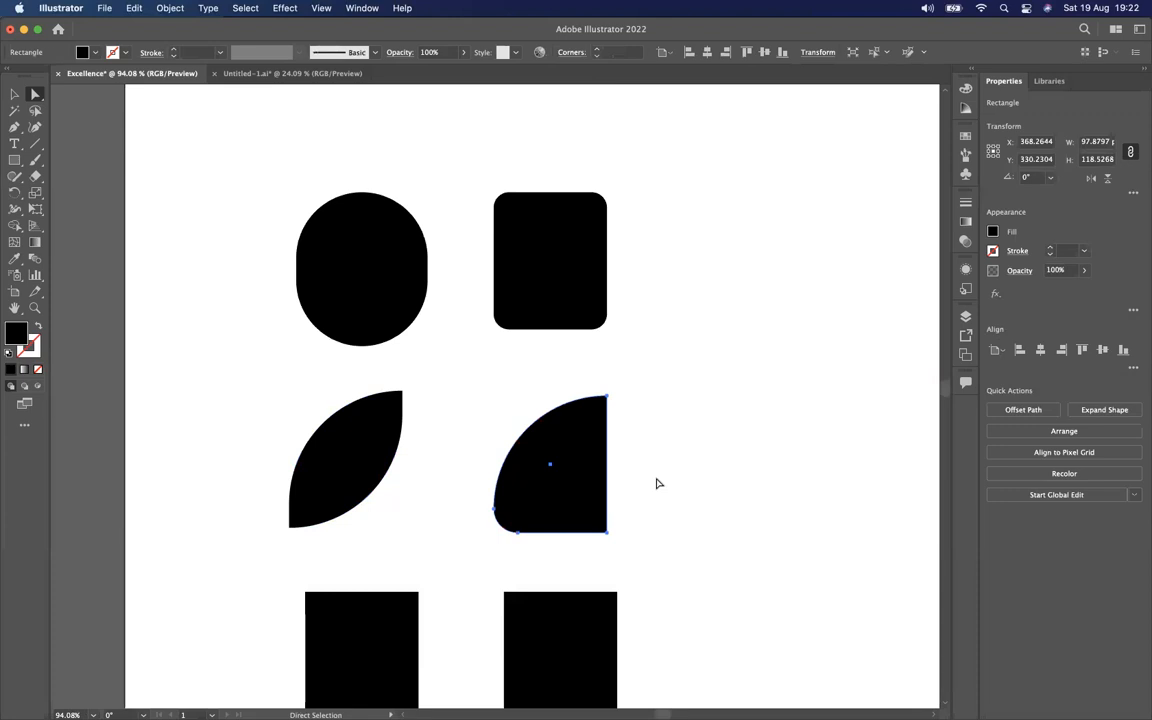
Round the third-row left rectangle's corners to about 25 px, enlarge the lower-right and upper-left radii further, and deselect it
scroll(657, 484, down, 5)
scroll(657, 484, left, 1)
click(455, 385)
click(471, 346)
drag(372, 353, 392, 372)
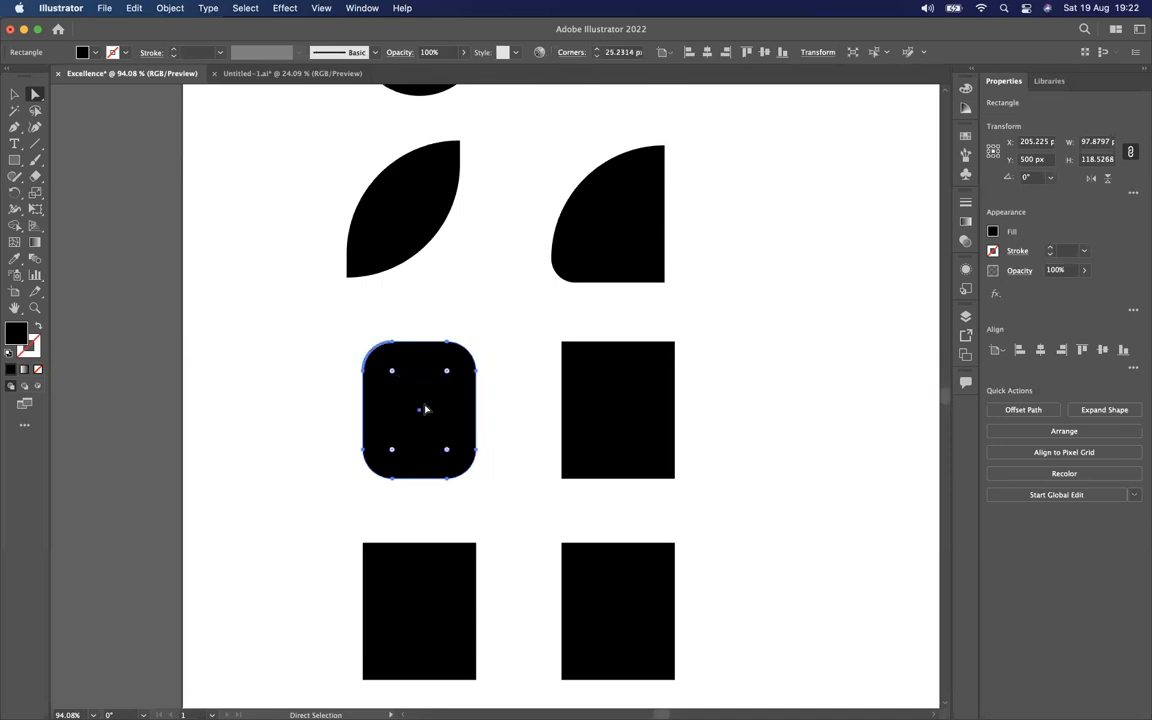
drag(447, 454, 415, 394)
click(393, 373)
click(528, 478)
Round only the lower-left and upper-right corners of the third-row right rectangle by about half its width and deselect it
scroll(528, 477, down, 2)
scroll(528, 477, right, 2)
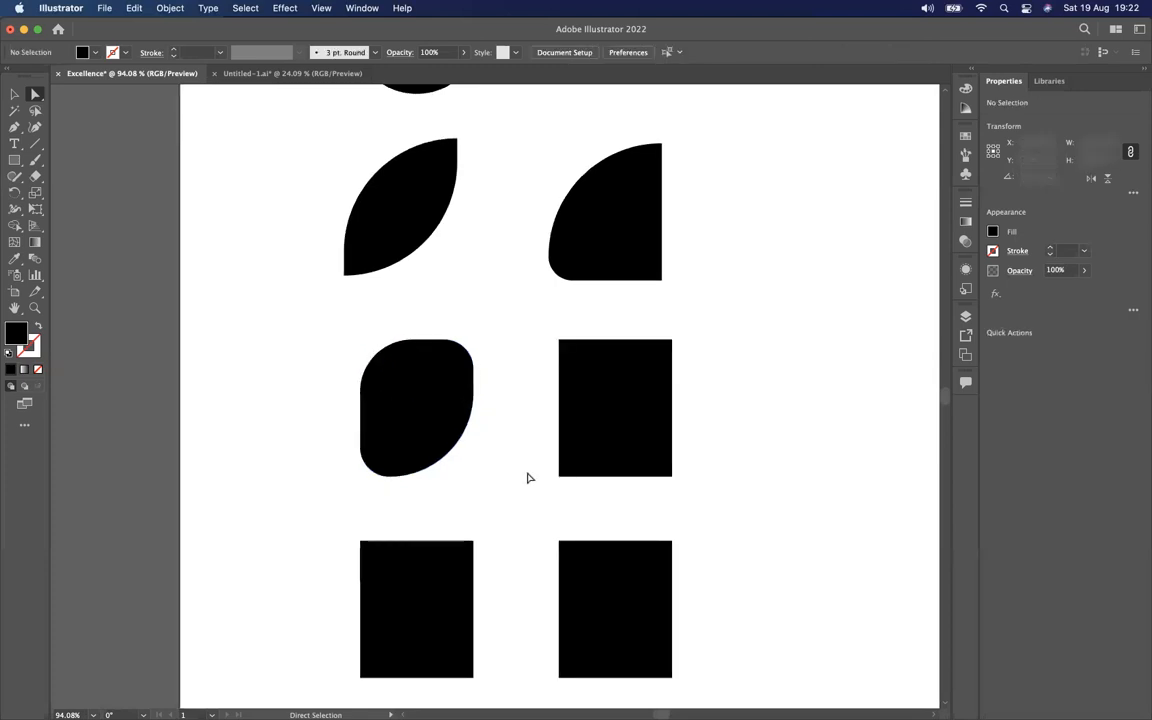
click(638, 399)
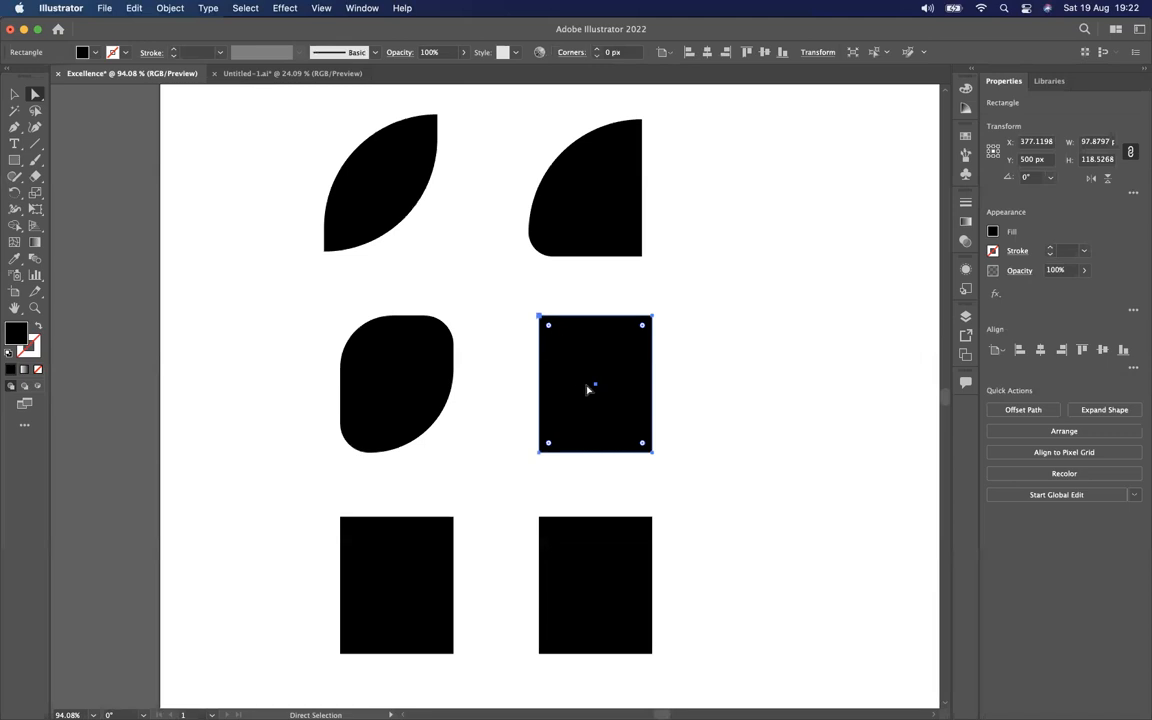
drag(549, 444, 511, 498)
drag(549, 446, 603, 398)
click(643, 329)
drag(645, 329, 590, 376)
click(697, 380)
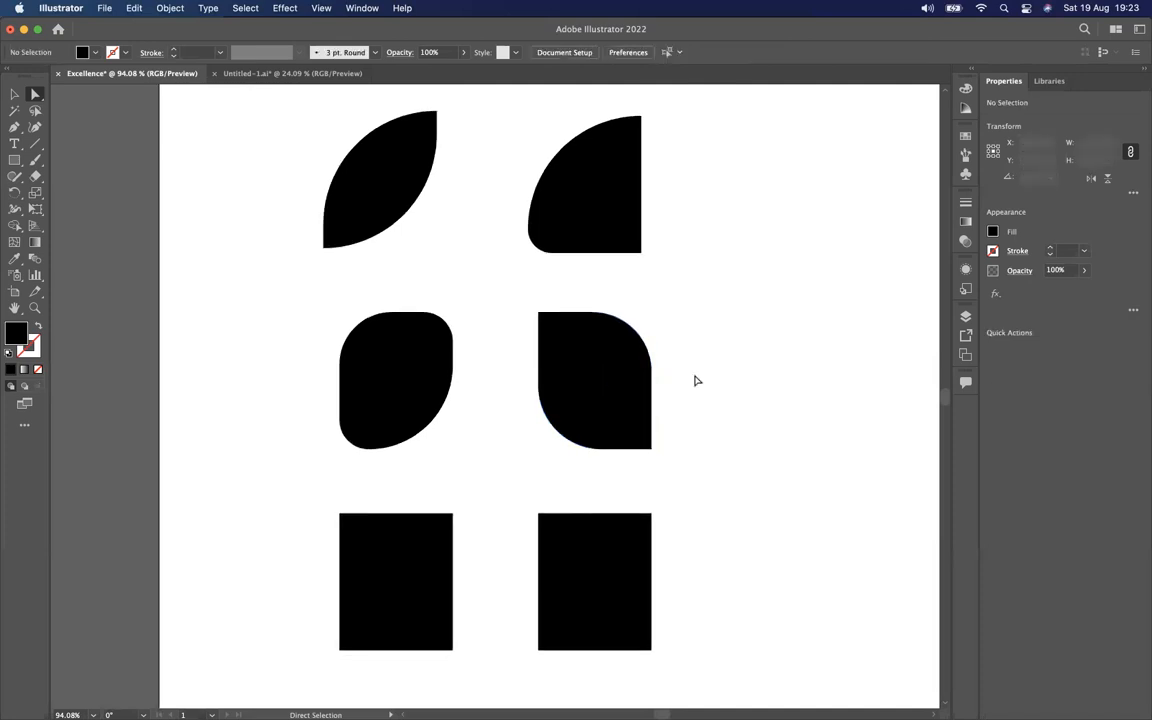
Round the fourth-row left rectangle's upper-left corner strongly, its other corners slightly, and its lower-right corner to a larger radius
scroll(694, 380, down, 3)
click(365, 418)
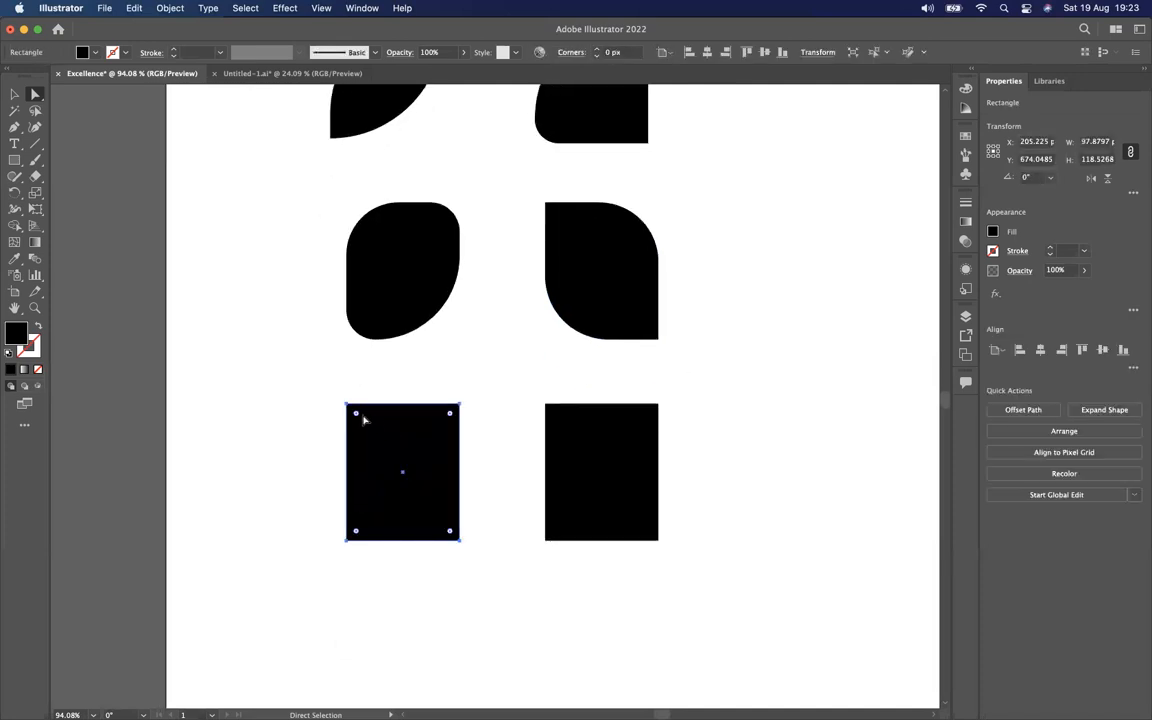
drag(358, 418, 446, 473)
drag(442, 427, 442, 418)
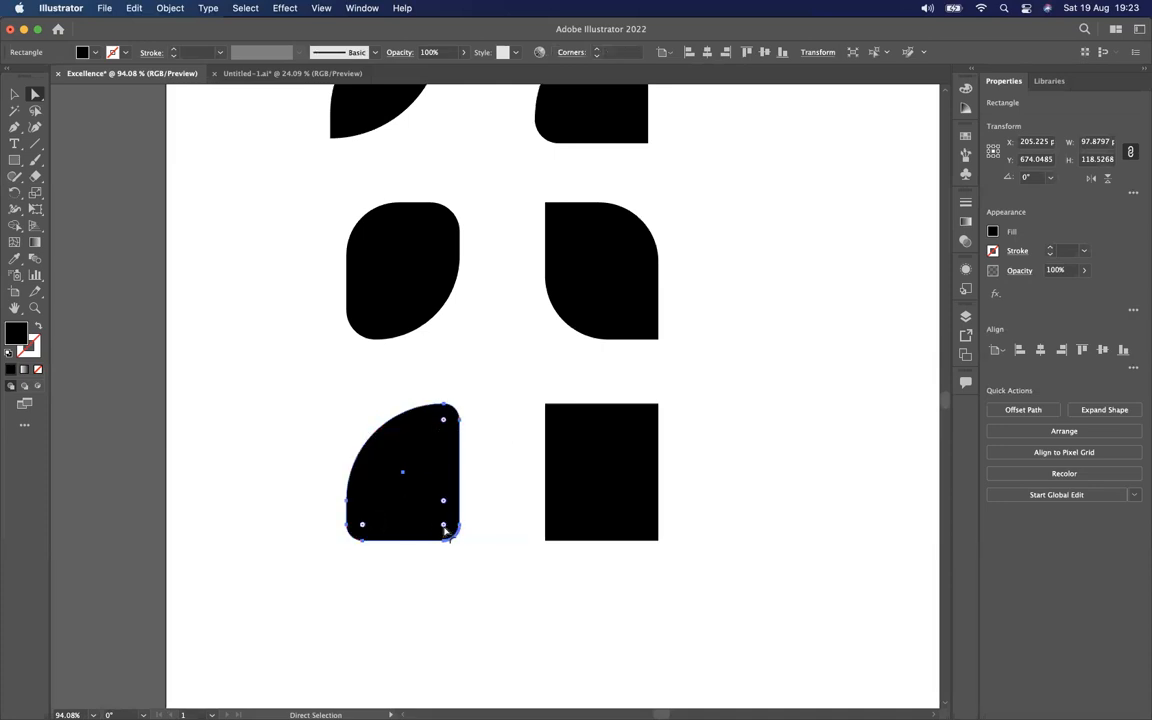
drag(445, 527, 398, 483)
Round the fourth-row right rectangle's upper-left corner to about 28 px and its lower-left corner to a larger radius, and deselect it
click(558, 484)
scroll(533, 484, right, 2)
scroll(533, 484, up, 1)
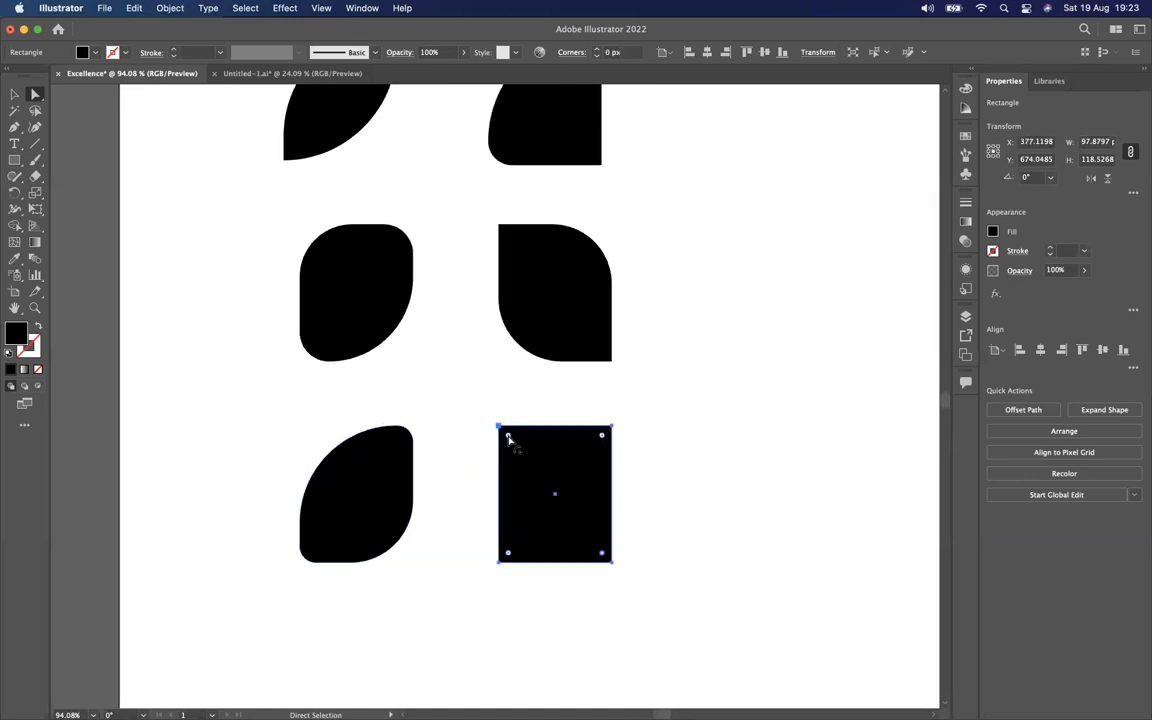
drag(508, 437, 531, 462)
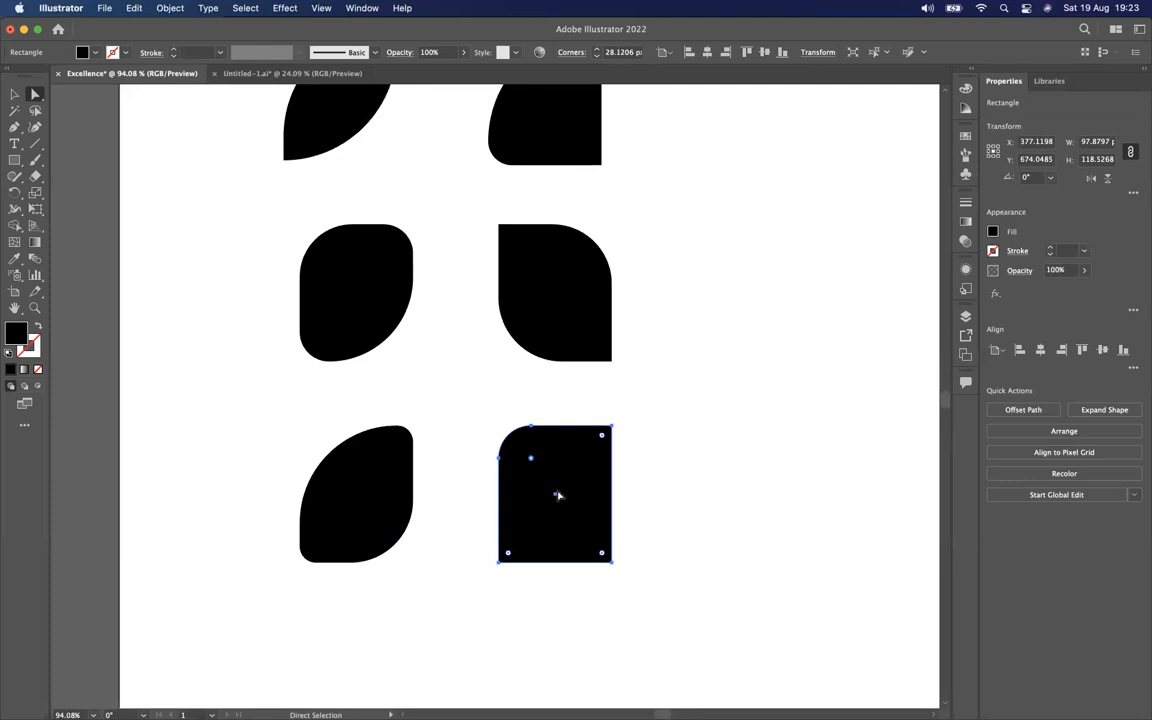
drag(508, 556, 552, 512)
click(741, 489)
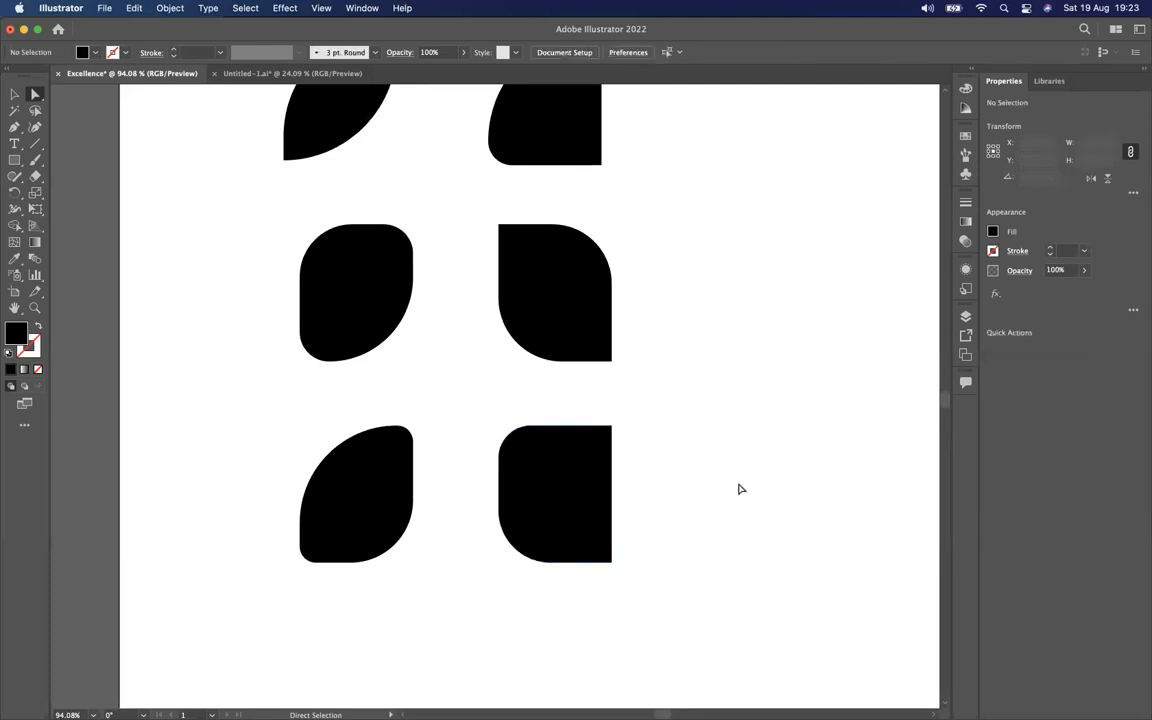
Select all eight black shapes on the artboard and delete them
scroll(741, 489, down, 3)
scroll(741, 489, up, 2)
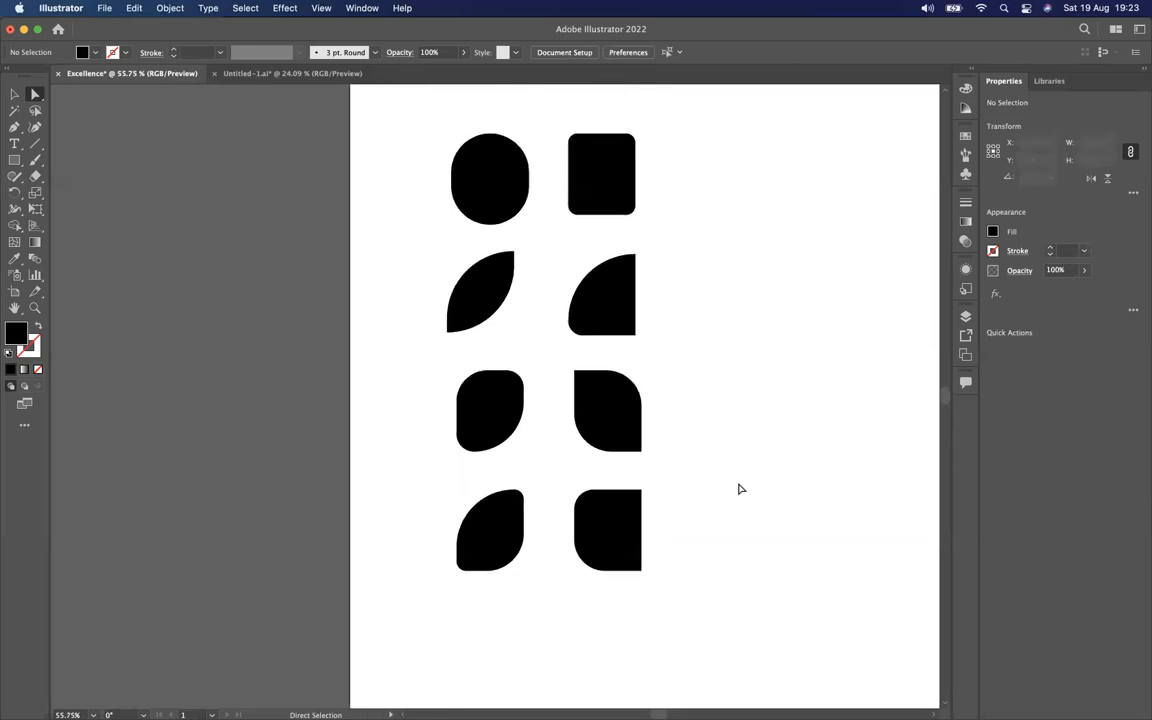
mouse_move(604, 685)
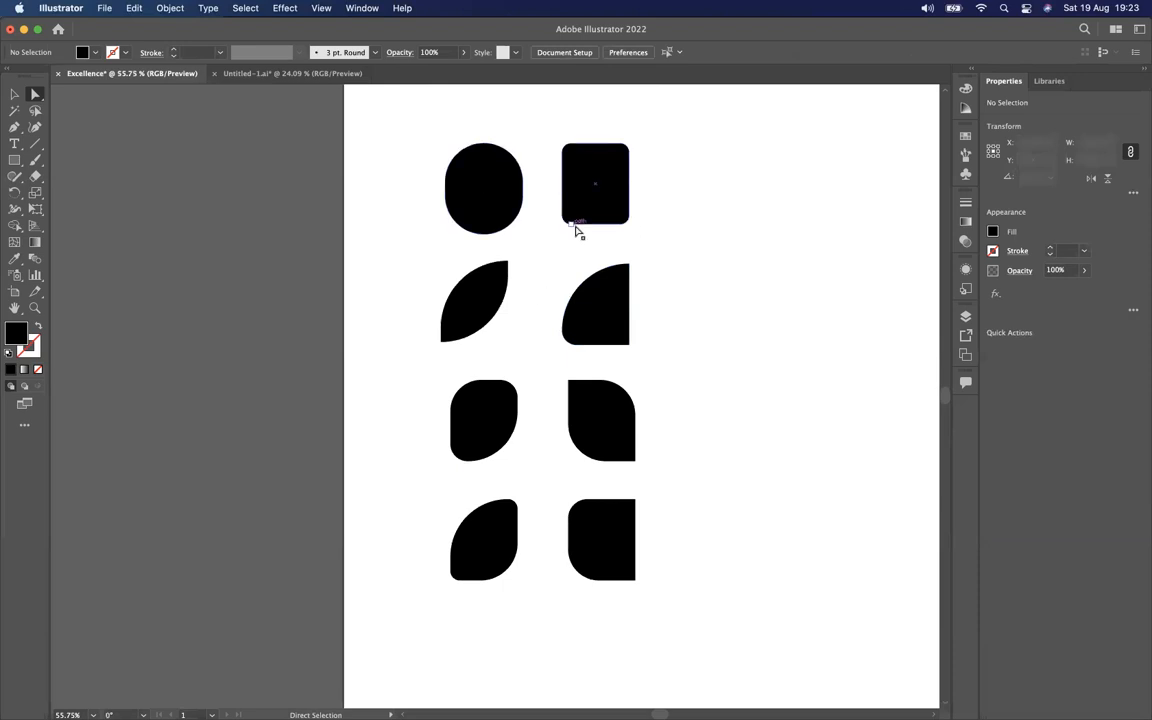
click(14, 93)
drag(405, 137, 738, 550)
key(Delete)
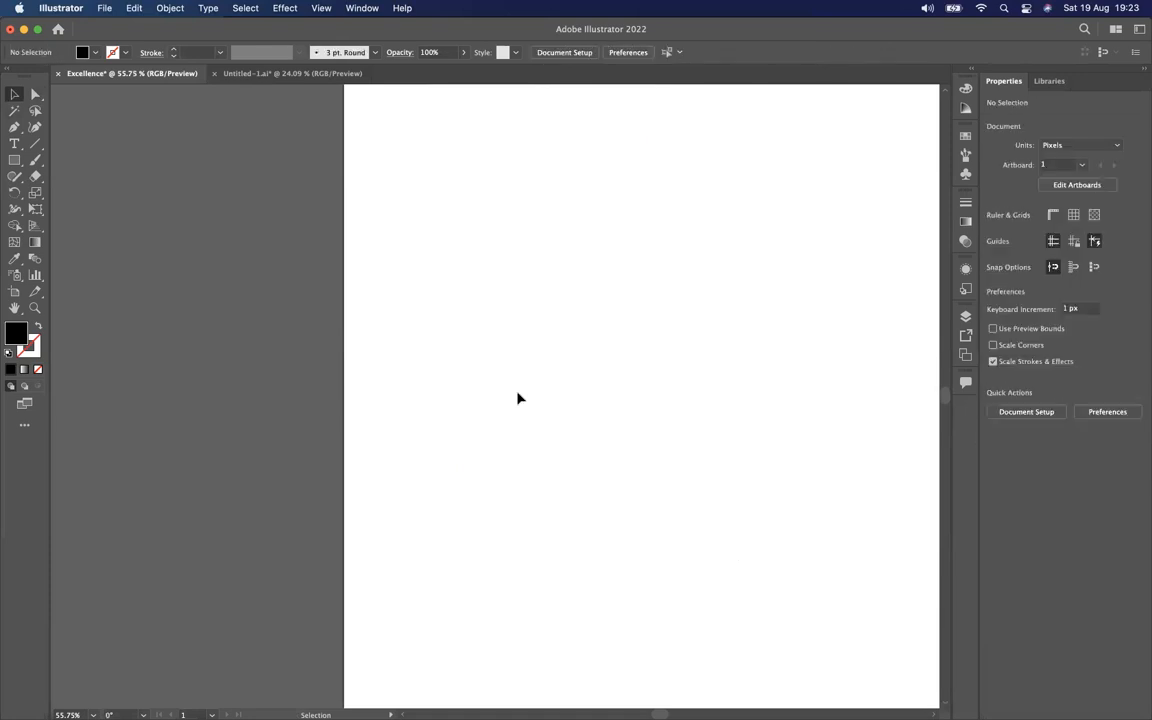
Draw a black rectangle about 107 by 138 px near the upper-left corner of the artboard
click(14, 160)
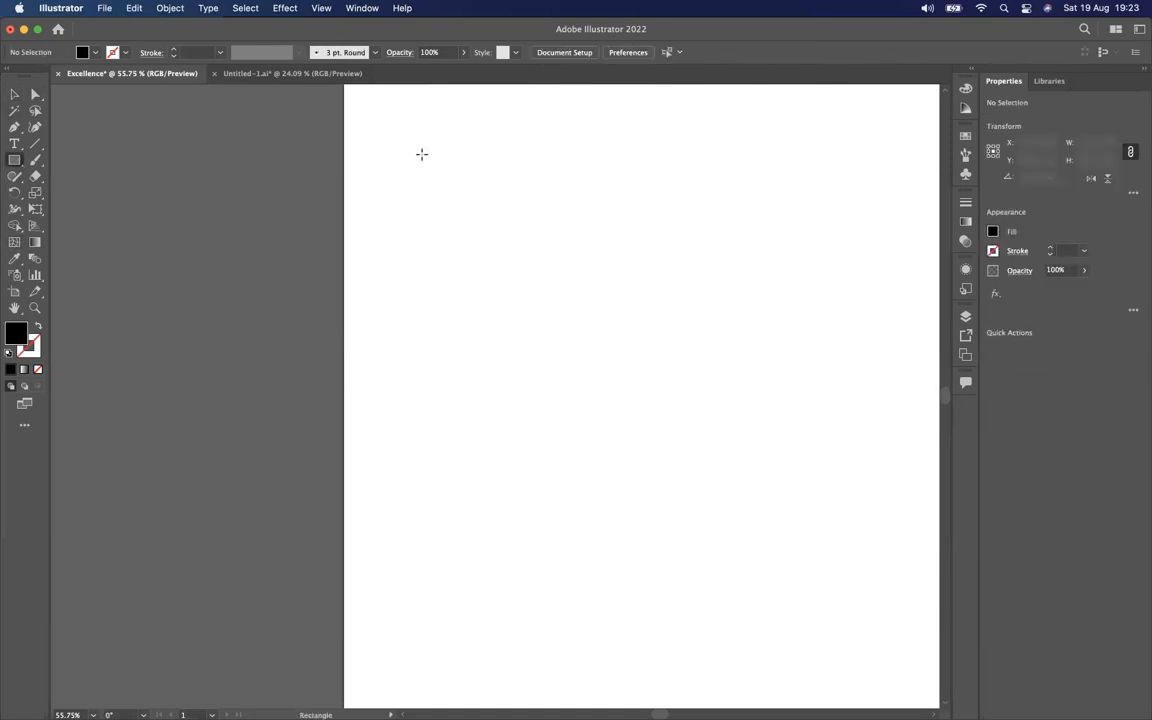
drag(402, 156, 477, 251)
scroll(437, 152, up, 5)
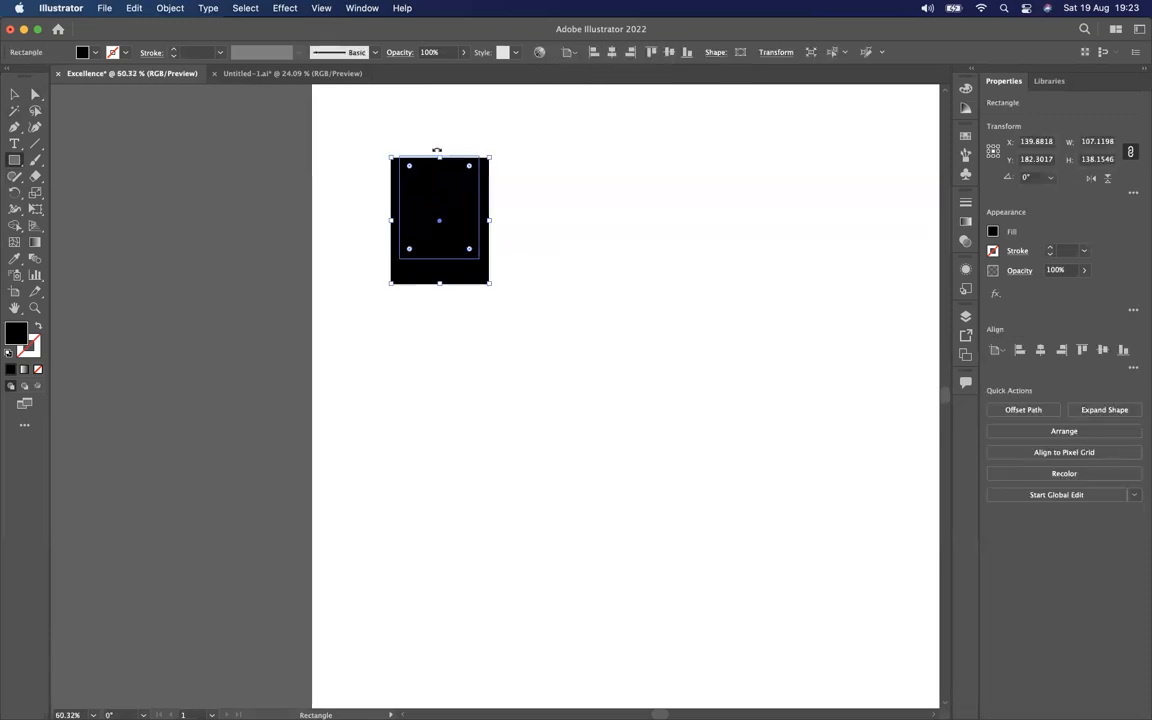
scroll(437, 150, up, 1)
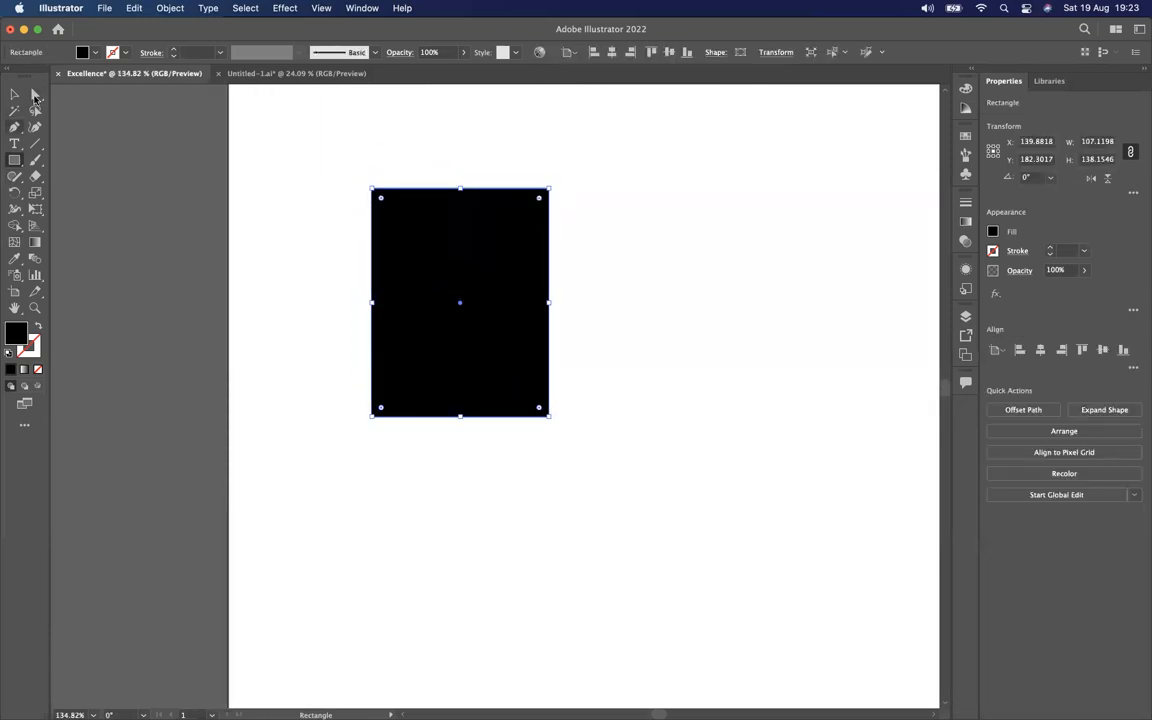
Round all four corners of the black rectangle to about 13 px with the Direct Selection tool and deselect it
click(35, 93)
click(381, 200)
drag(384, 203, 392, 209)
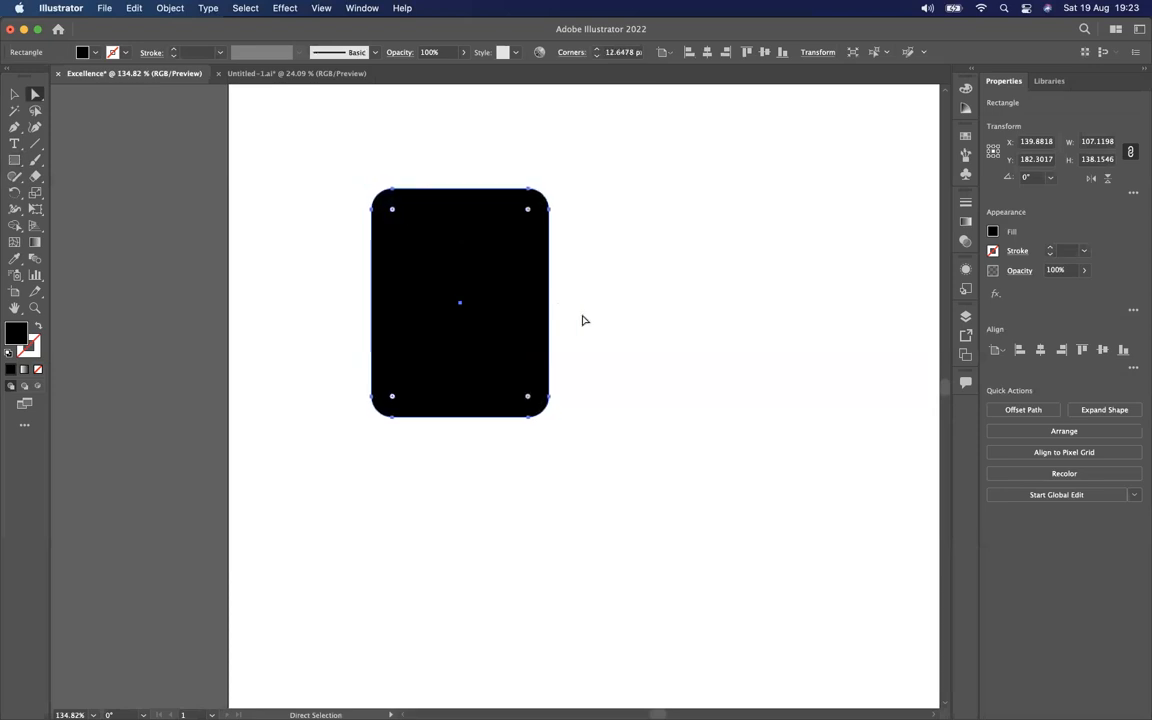
click(354, 188)
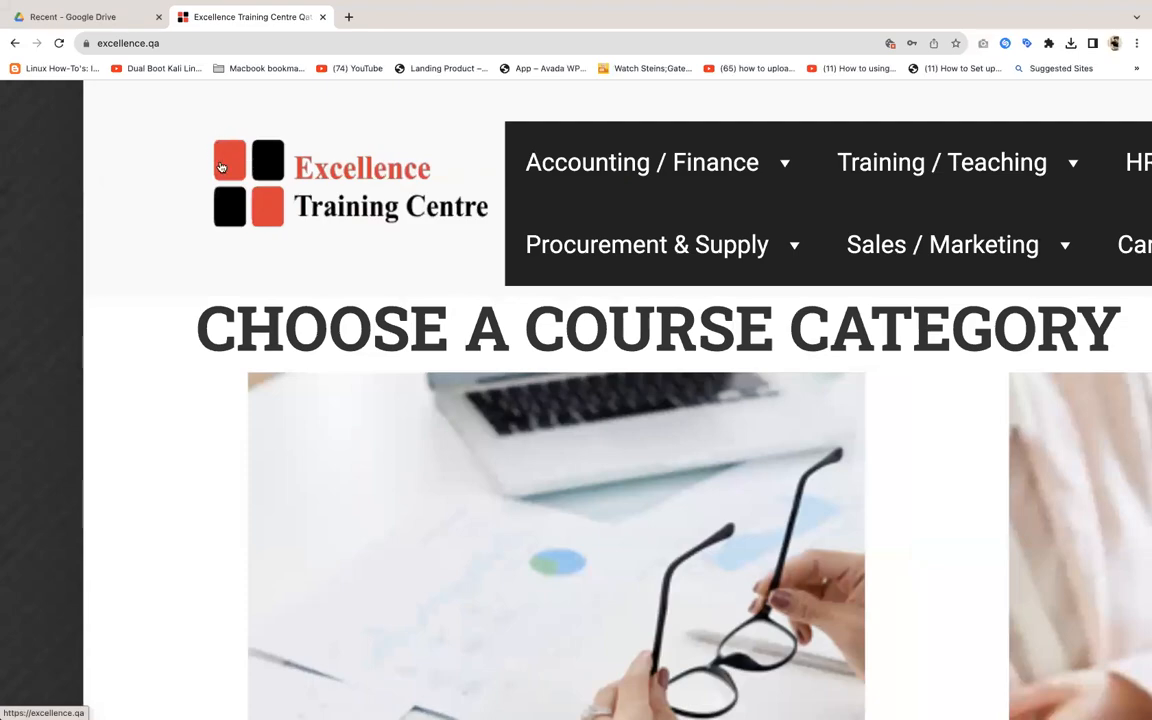
Return to Illustrator and duplicate the rounded rectangle about 118 px to the right, leaving a narrow gap between them
key(ctrl+Left)
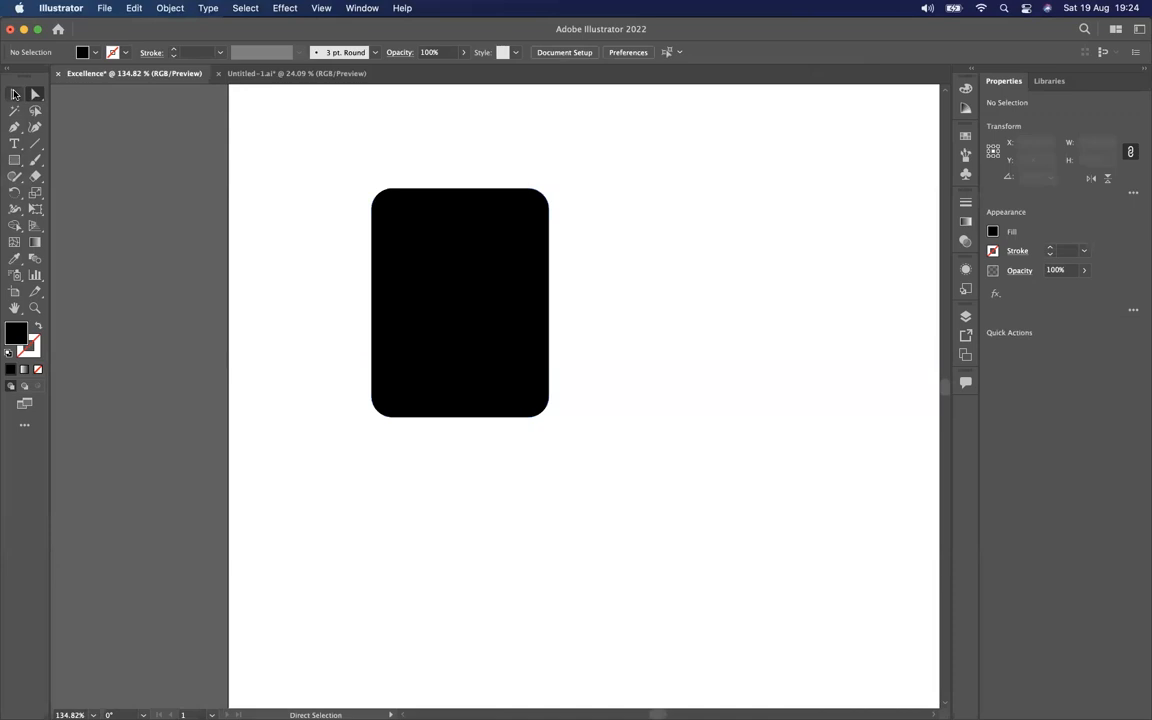
click(15, 94)
click(438, 195)
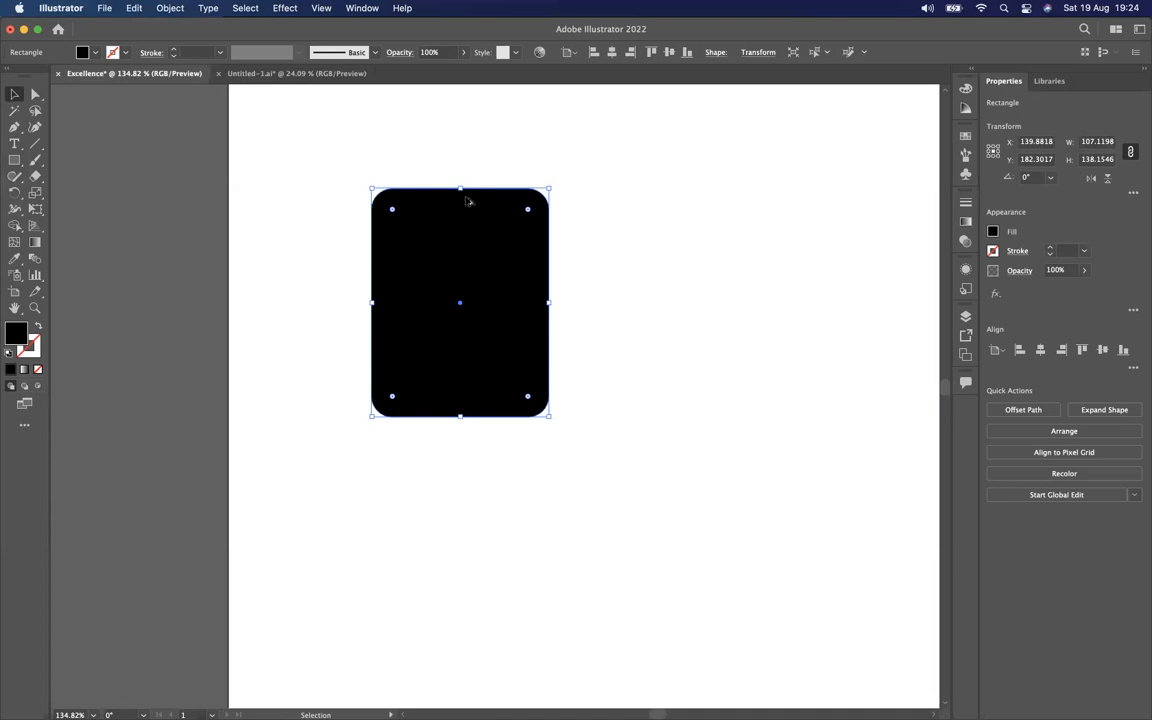
drag(466, 208, 665, 208)
Duplicate both rounded rectangles about 151 px straight down to form a two-by-two grid and deselect them
scroll(662, 205, down, 5)
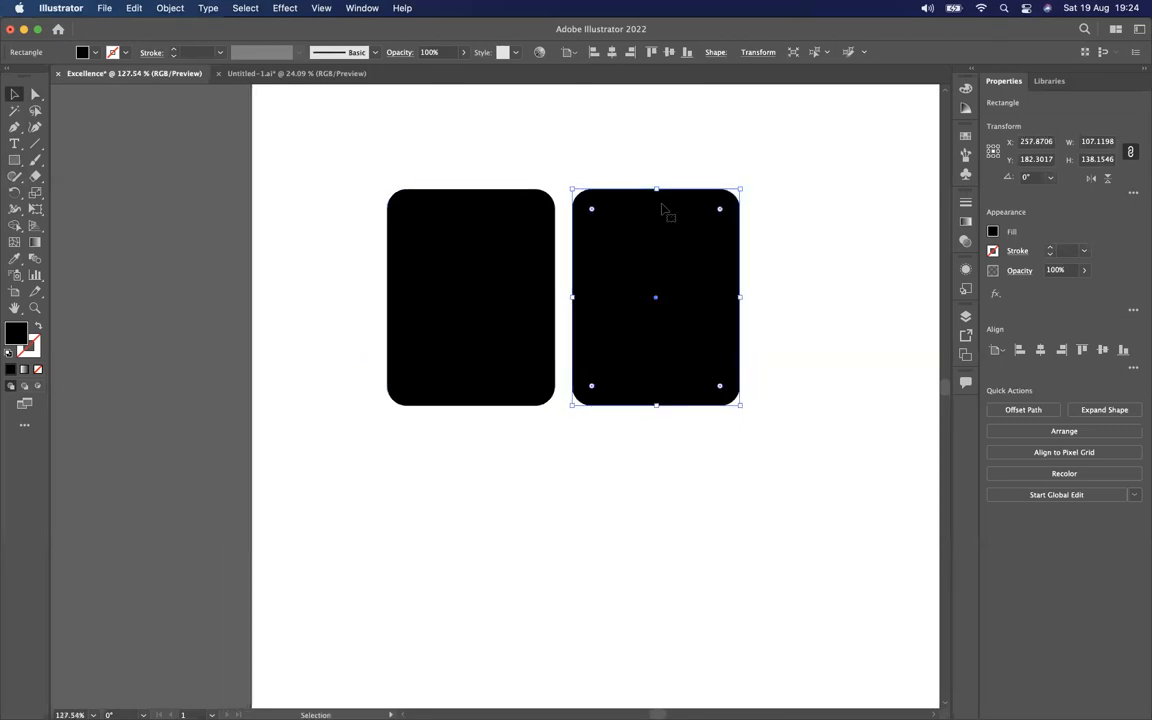
key(super+a)
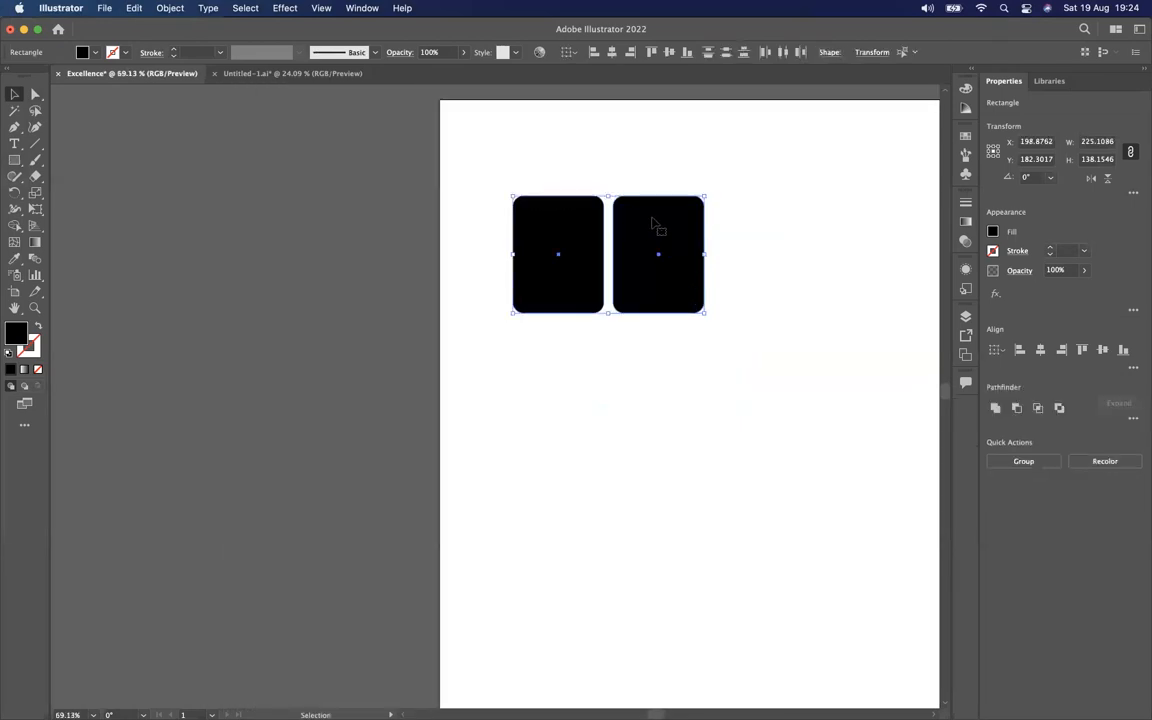
drag(652, 222, 652, 347)
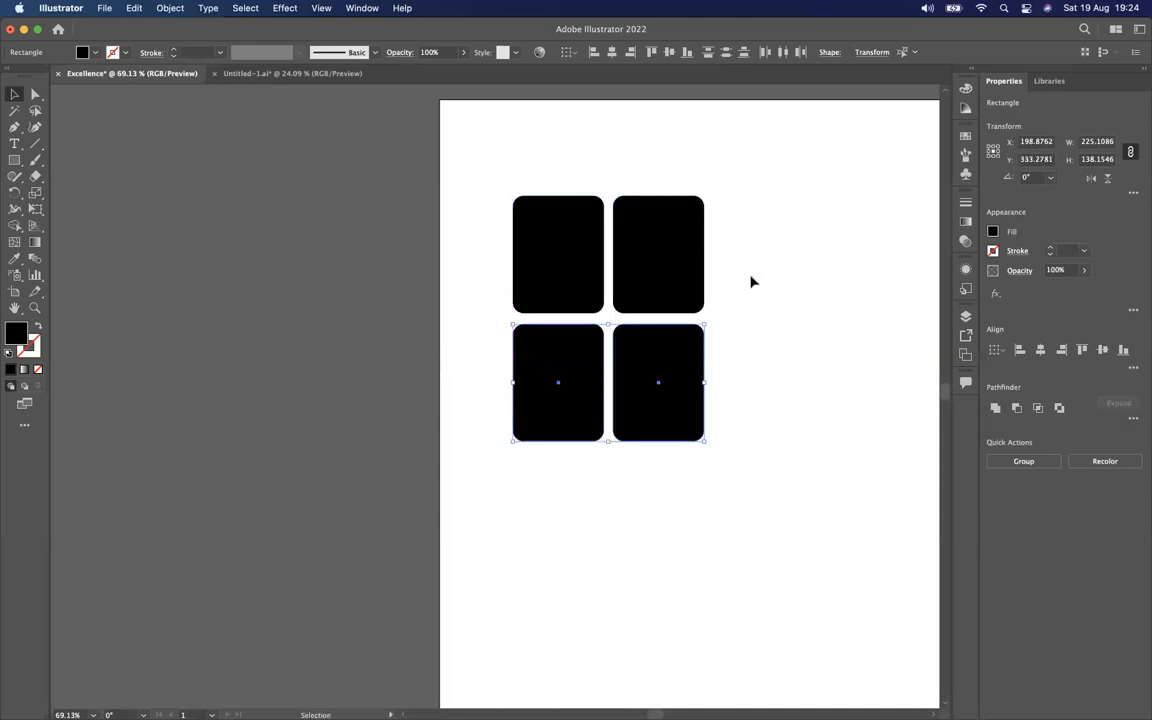
click(753, 283)
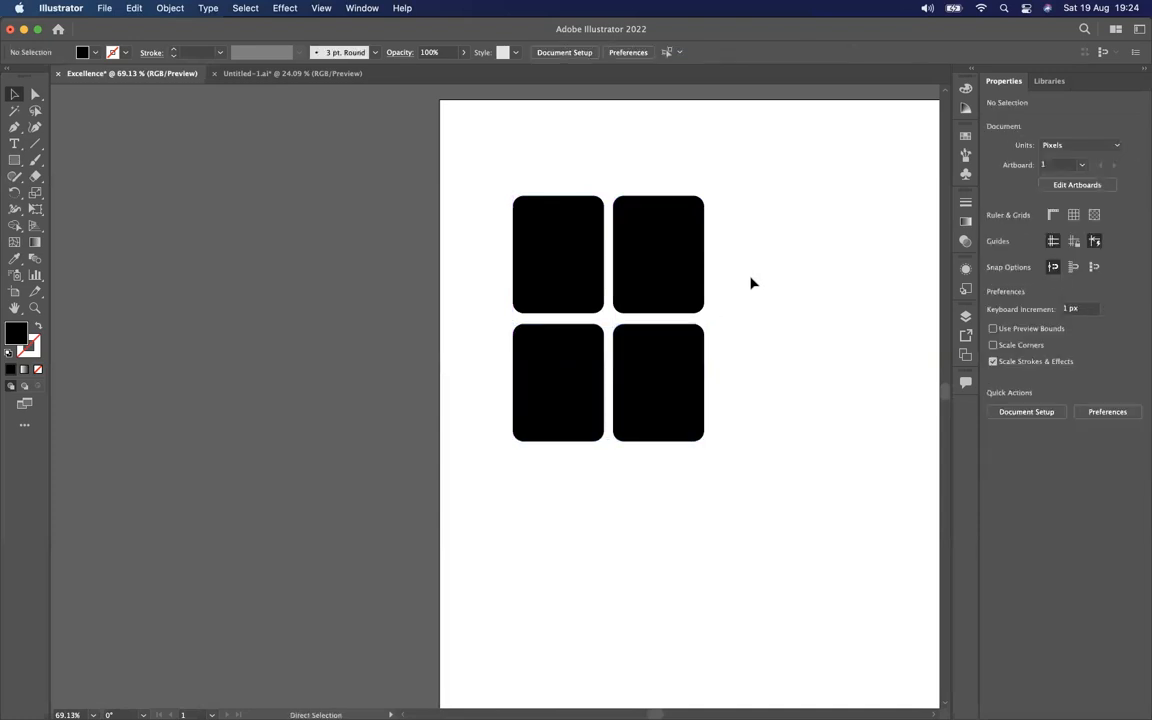
Duplicate the whole two-by-two grid about 448 px horizontally to the right
scroll(755, 262, down, 5)
scroll(750, 261, right, 3)
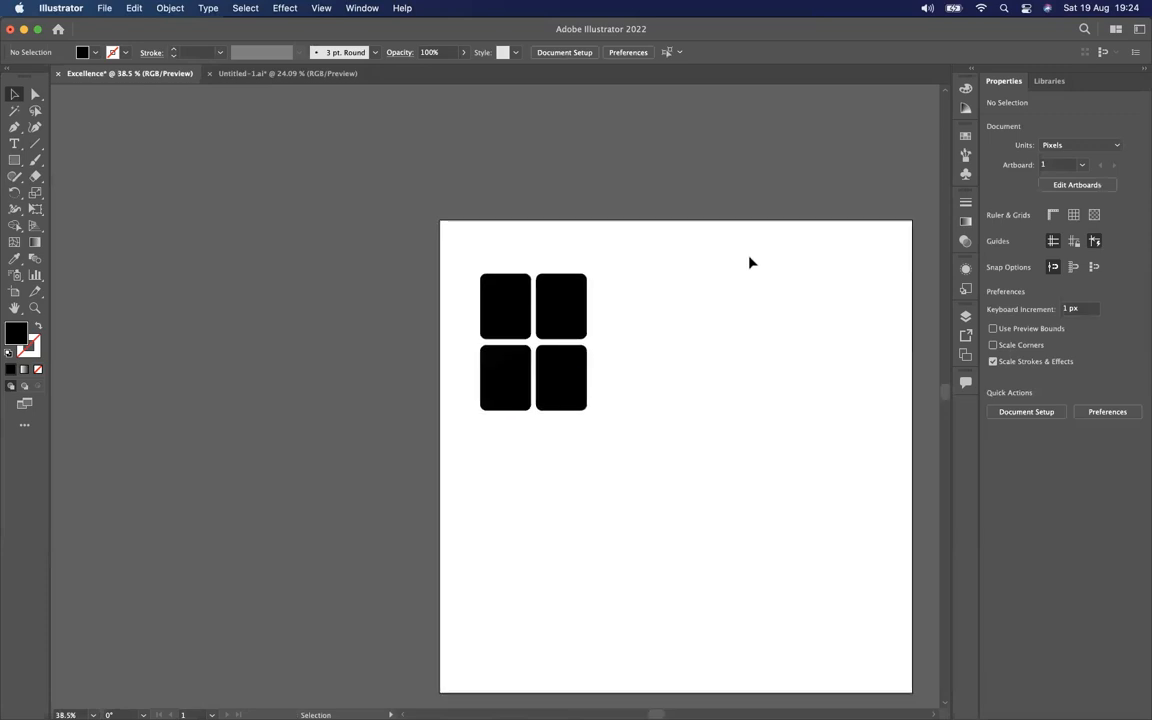
scroll(704, 272, up, 3)
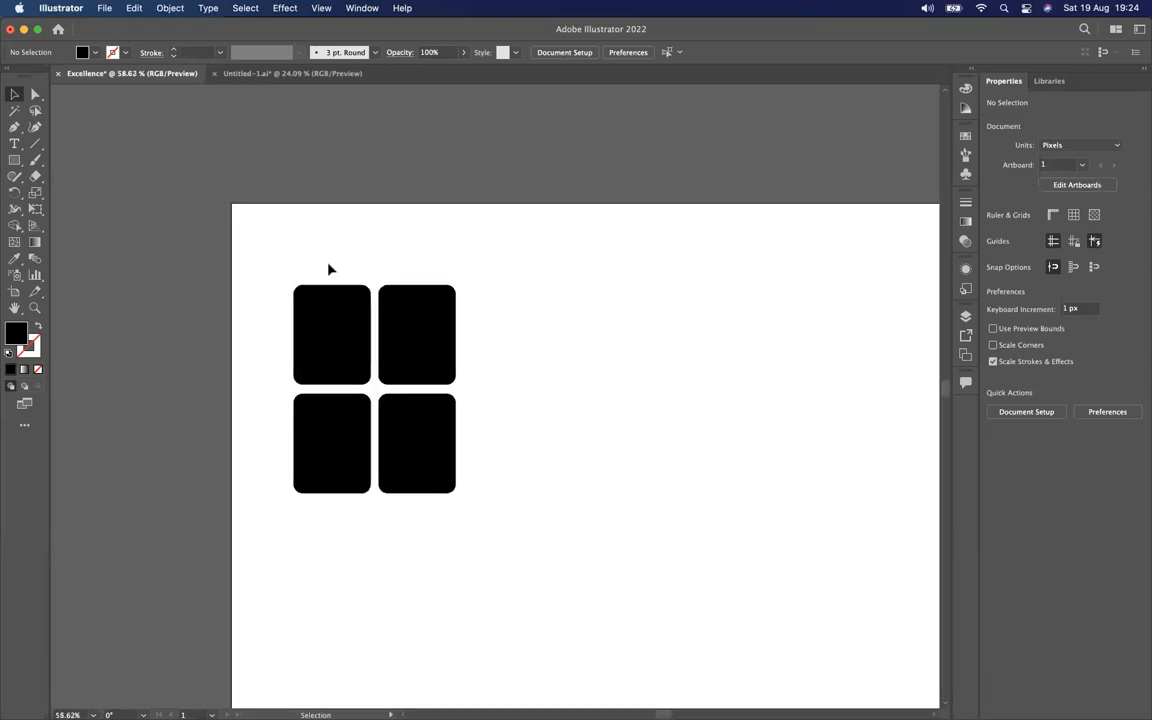
key(super+a)
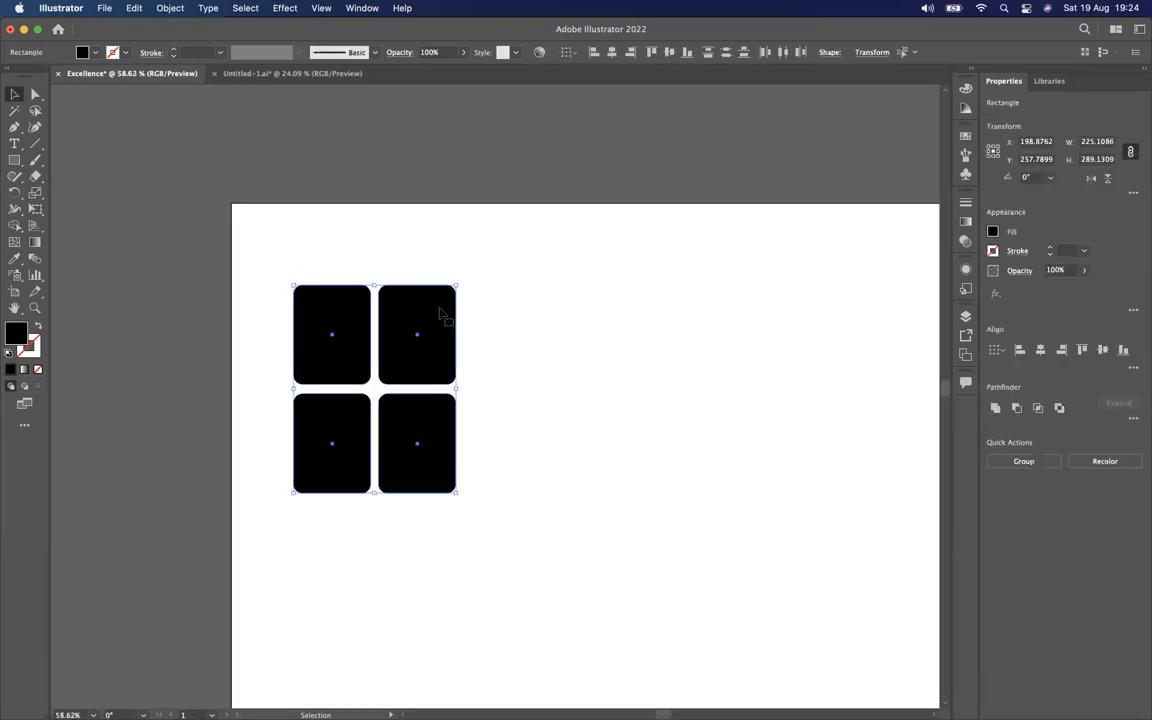
alt+drag(433, 309, 758, 313)
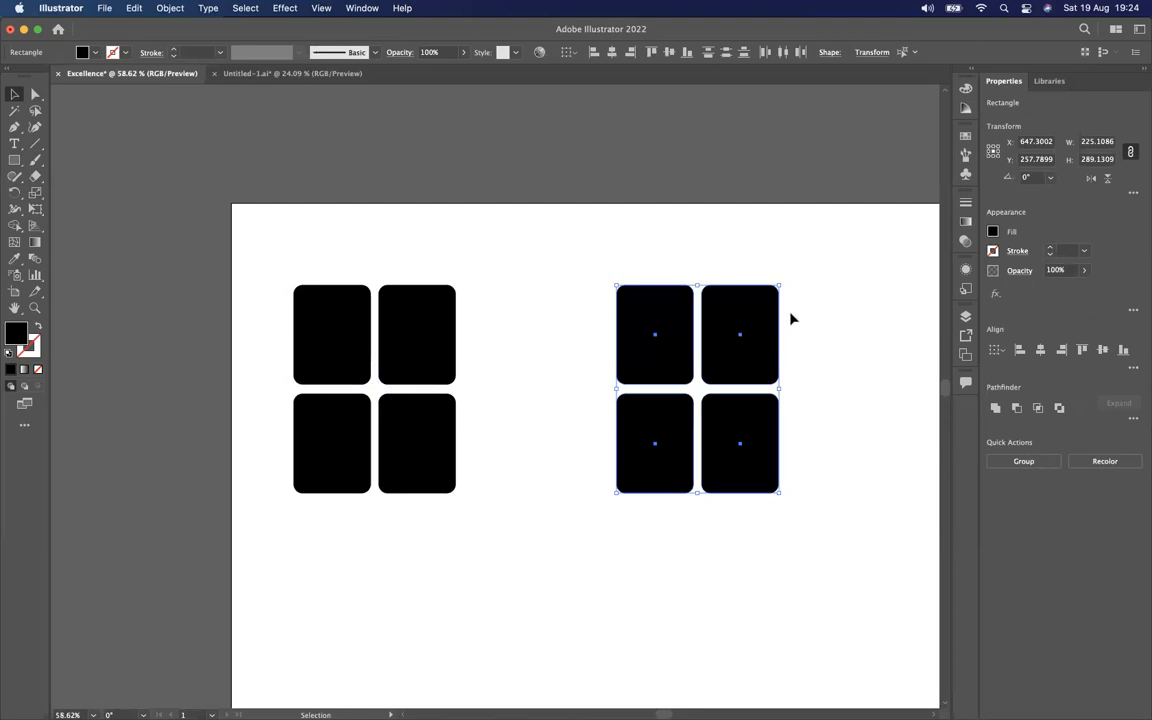
Delete three rectangles of the copied grid, keeping only its upper-left one
drag(602, 273, 895, 615)
click(816, 440)
click(745, 340)
key(Delete)
click(745, 440)
key(Delete)
click(656, 452)
key(Delete)
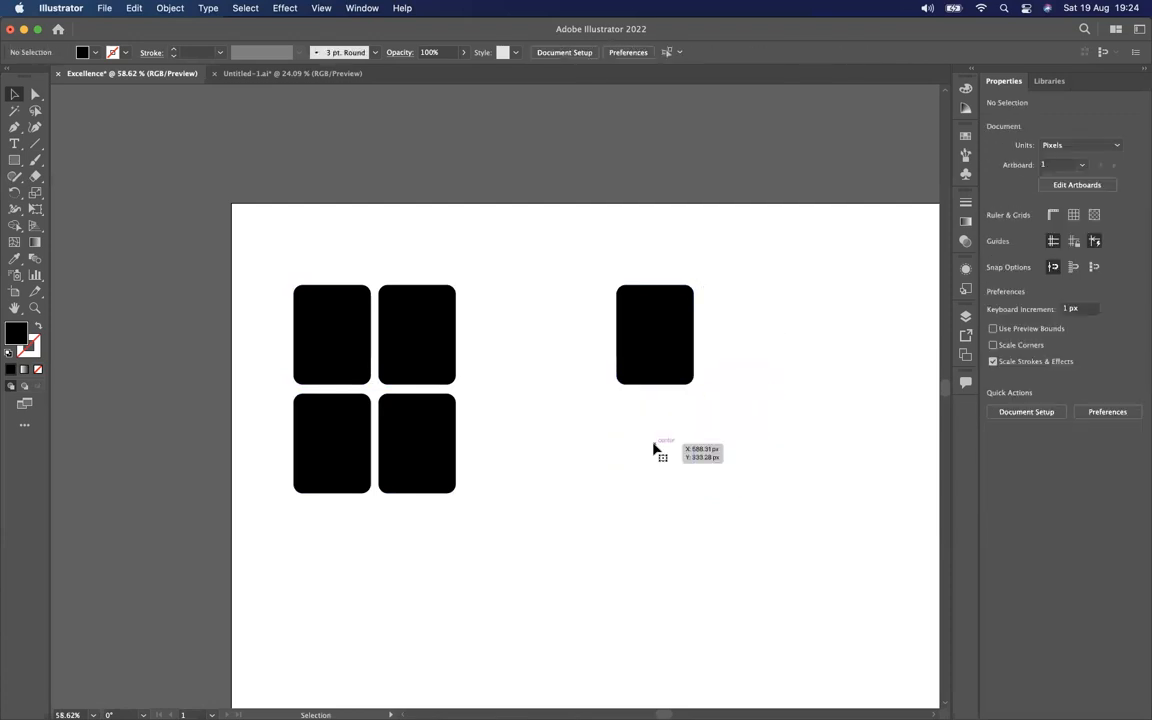
Swap the remaining copied rectangle's fill and stroke repeatedly, ending with no fill and a 1 pt black stroke, and deselect it
click(676, 325)
scroll(680, 325, up, 3)
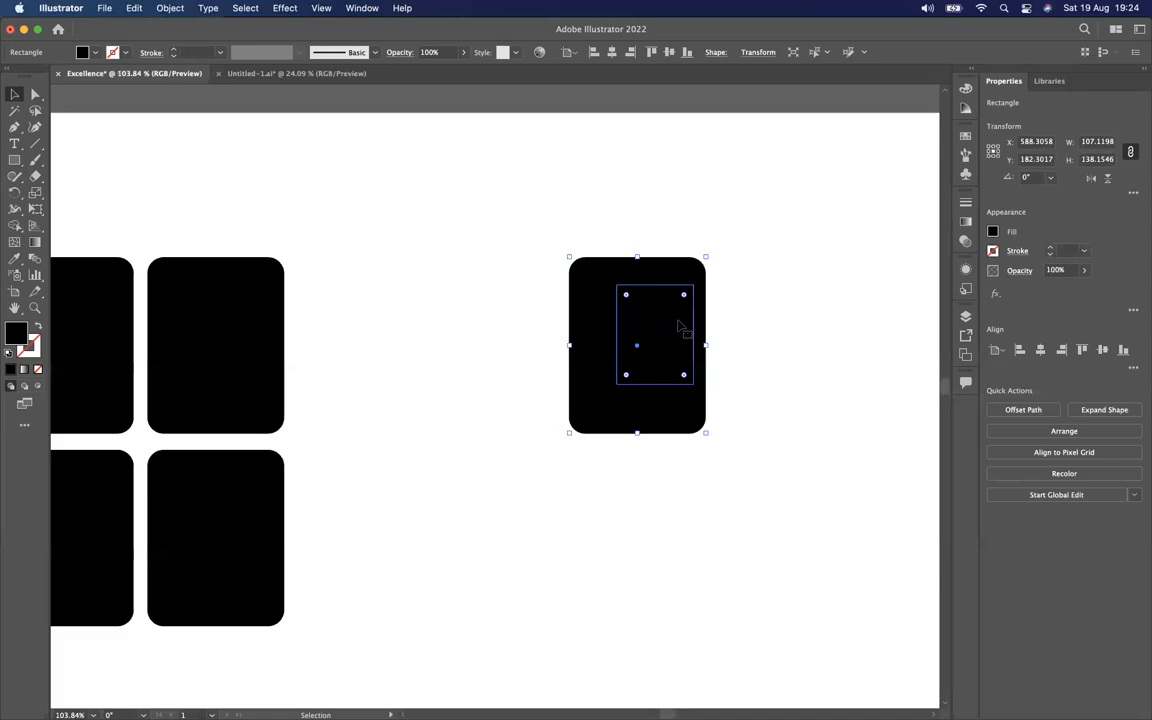
scroll(680, 325, up, 3)
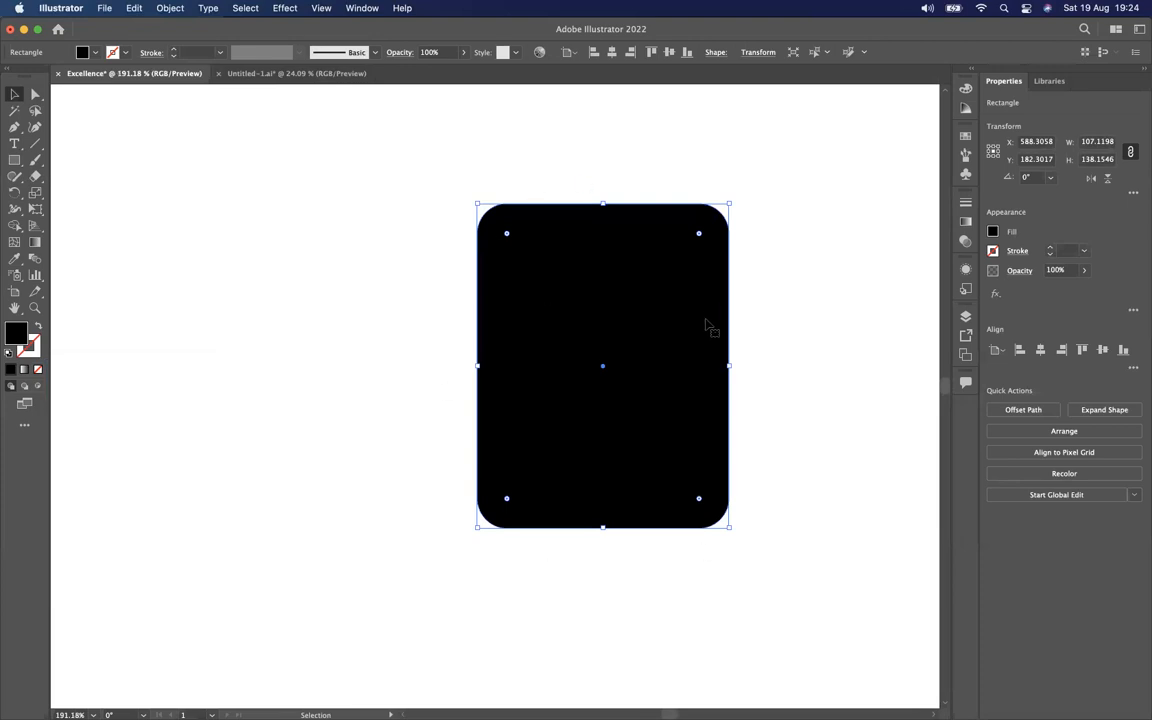
click(37, 328)
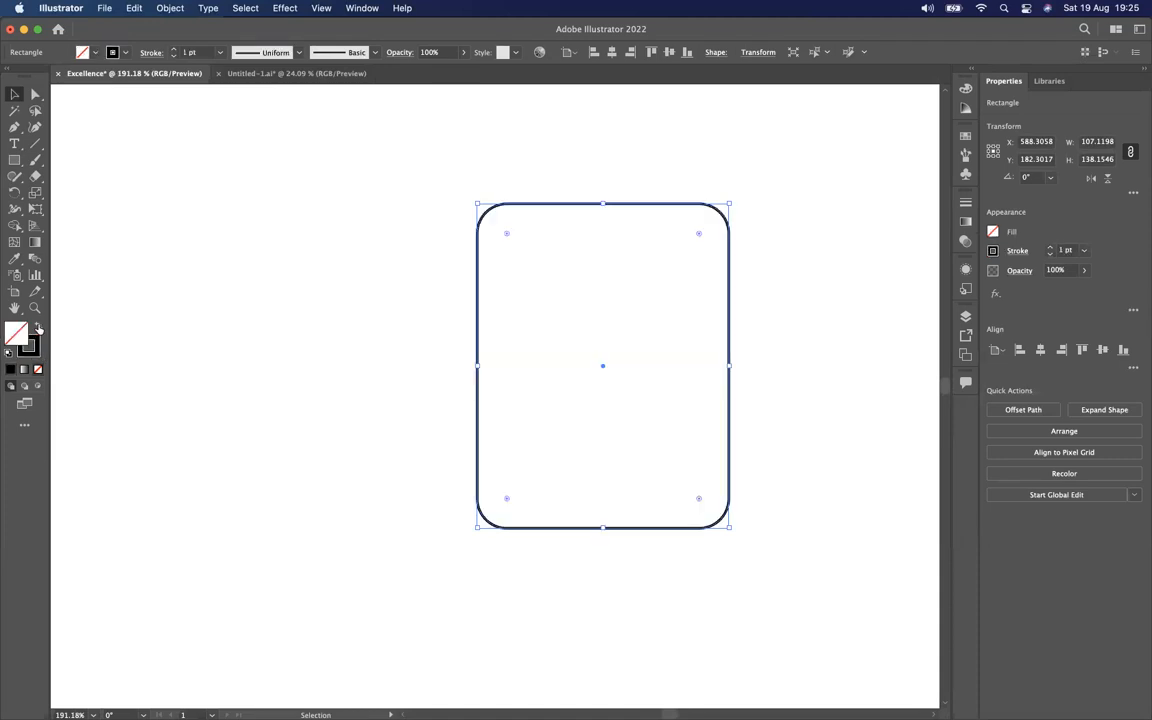
click(37, 328)
click(37, 328)
click(37, 328)
click(37, 328)
click(37, 328)
click(37, 328)
click(170, 357)
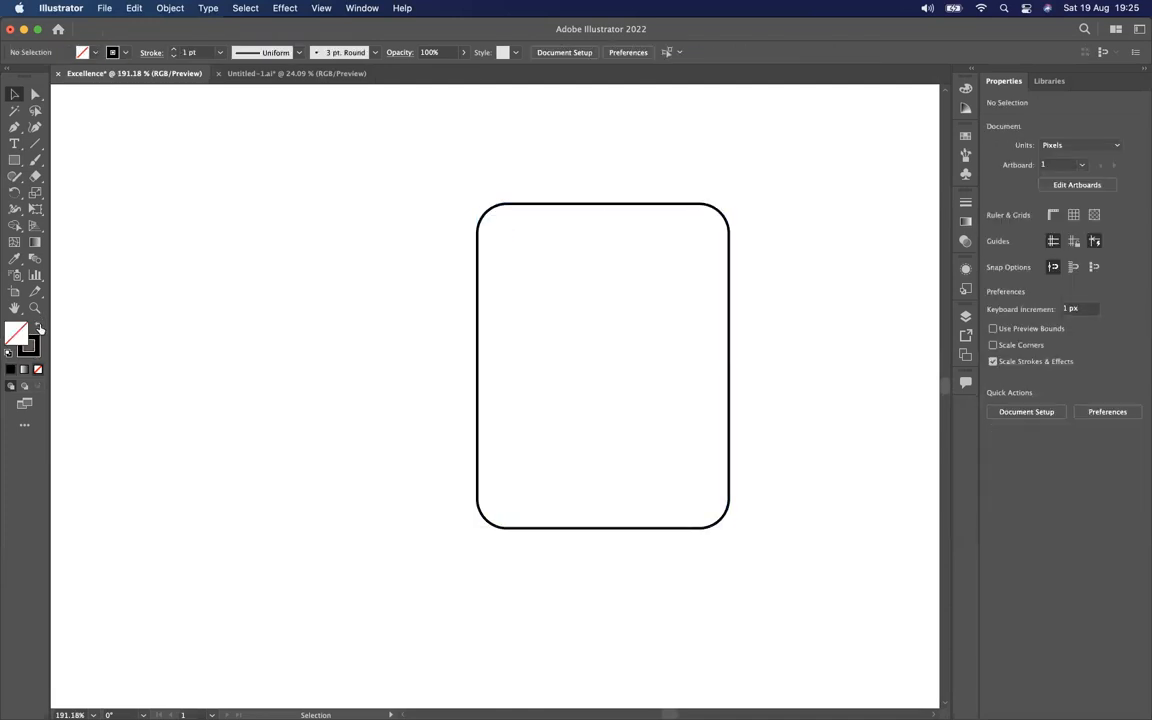
Select the rounded rectangle and alternate its fill and stroke, ending with no fill and a black 1 pt stroke, and deselect it
key(shift+x)
key(shift+x)
key(shift+x)
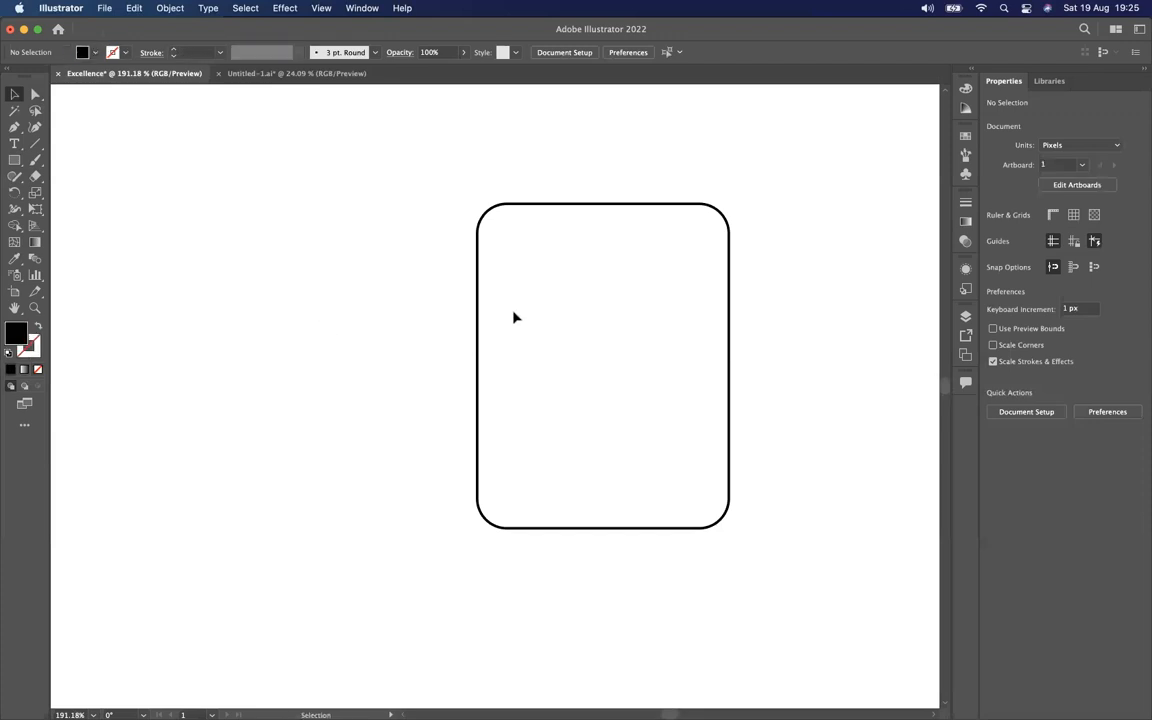
click(480, 297)
key(shift+x)
key(shift+x)
key(shift+x)
key(shift+x)
key(shift+x)
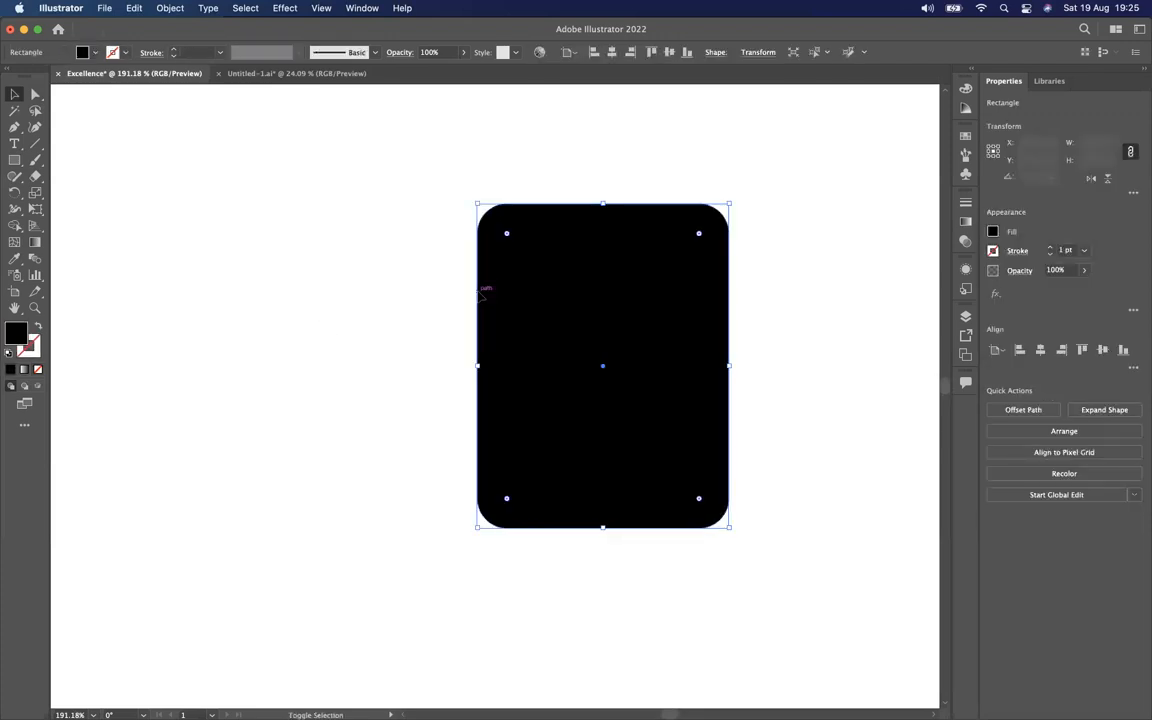
key(shift+x)
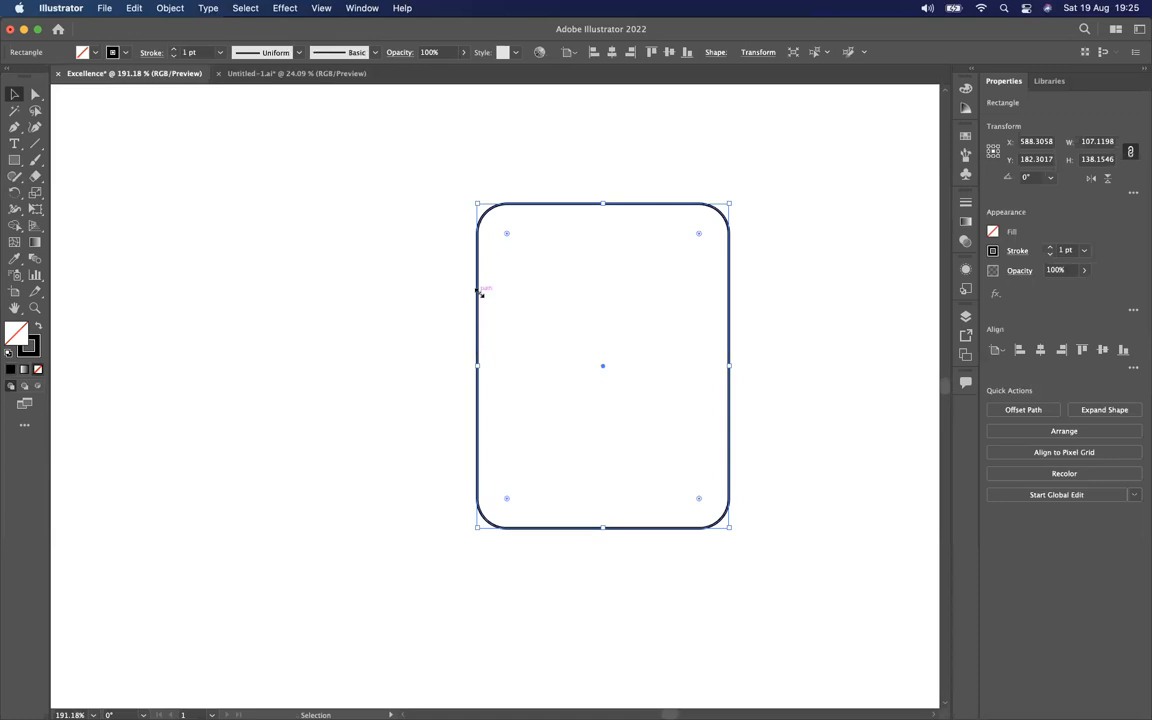
key(space)
mouse_move(520, 292)
mouse_down()
mouse_move(499, 291)
mouse_move(630, 298)
mouse_move(530, 287)
mouse_up()
click(852, 337)
key(space)
drag(749, 334, 711, 324)
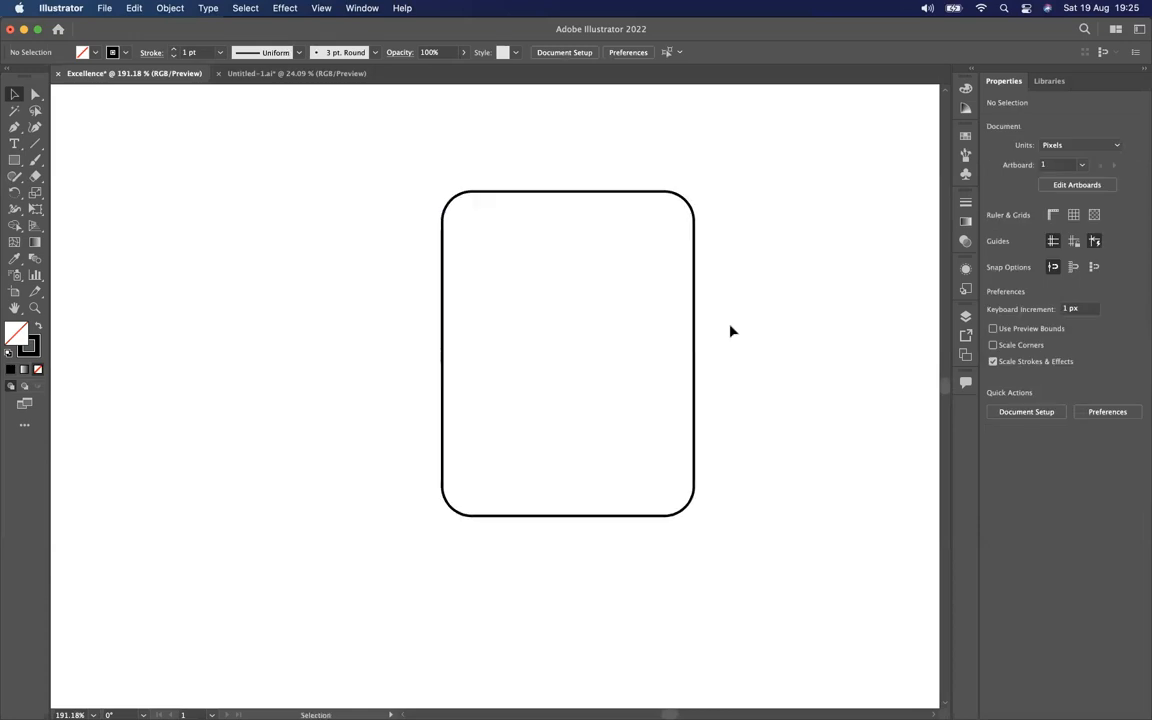
drag(637, 303, 693, 310)
right_click(834, 329)
click(750, 326)
mouse_move(758, 323)
mouse_down()
mouse_move(785, 321)
mouse_move(765, 318)
mouse_up()
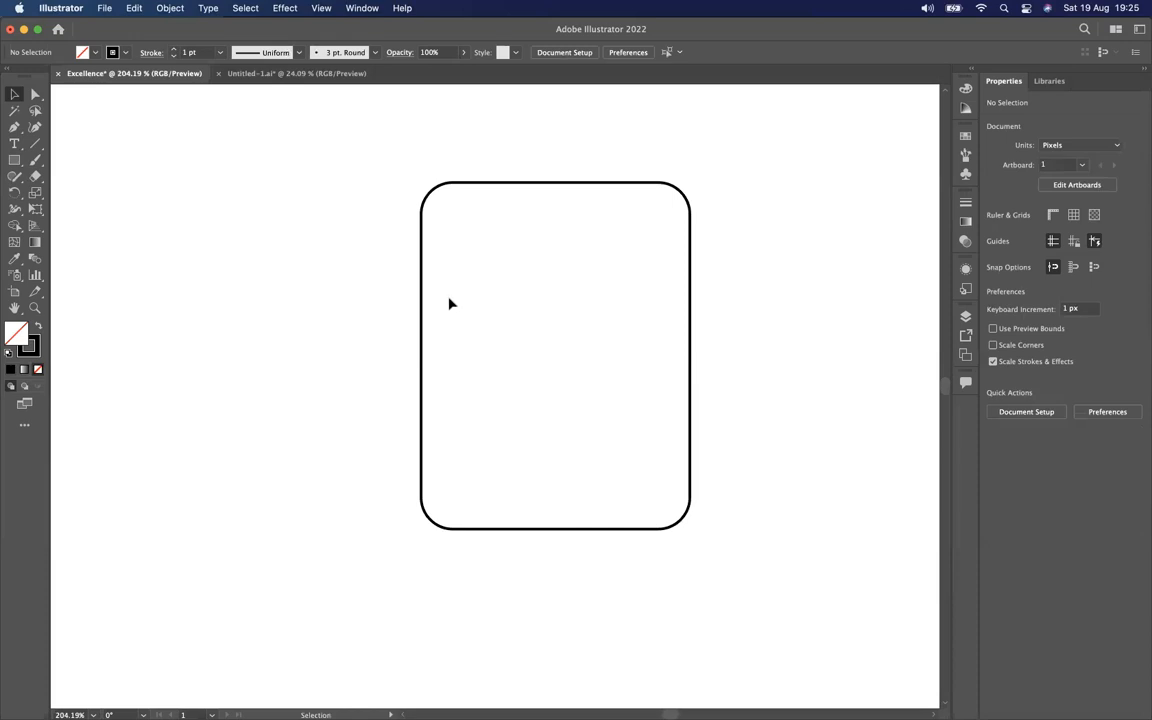
Reselect the rectangle and toggle the black colour between fill and stroke several times, ending with it on the stroke
click(423, 313)
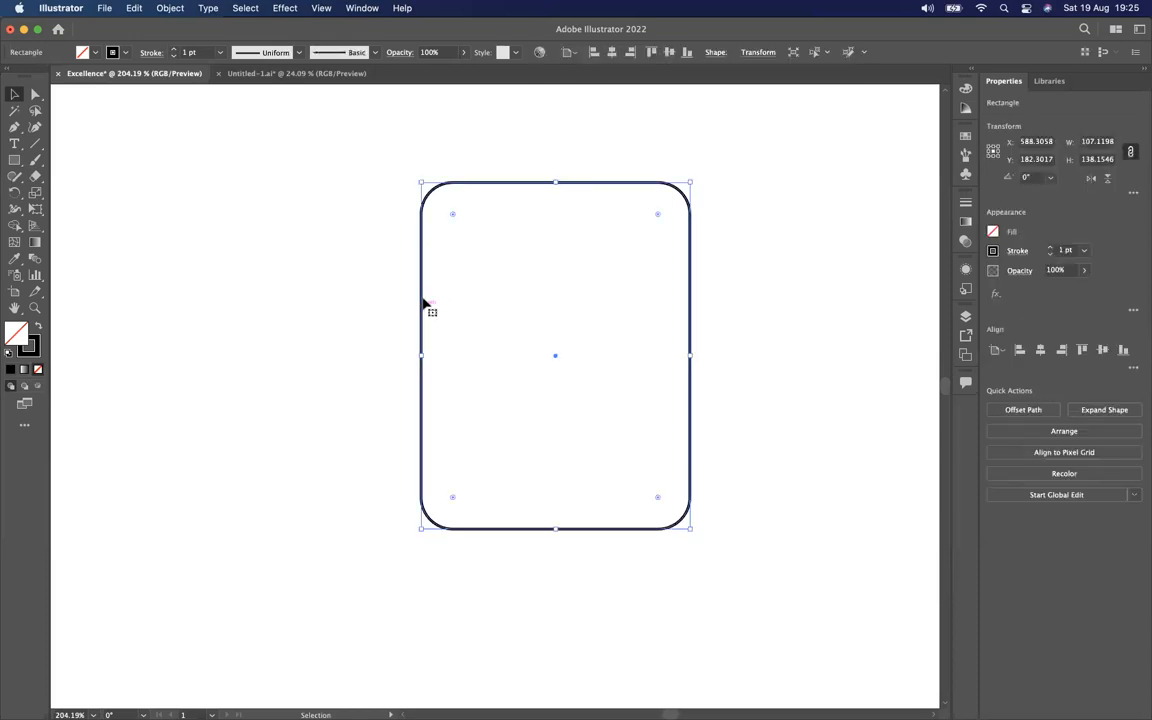
key(shift+x)
key(shift+x)
key(shift+x)
key(shift+x)
key(shift+x)
key(shift+x)
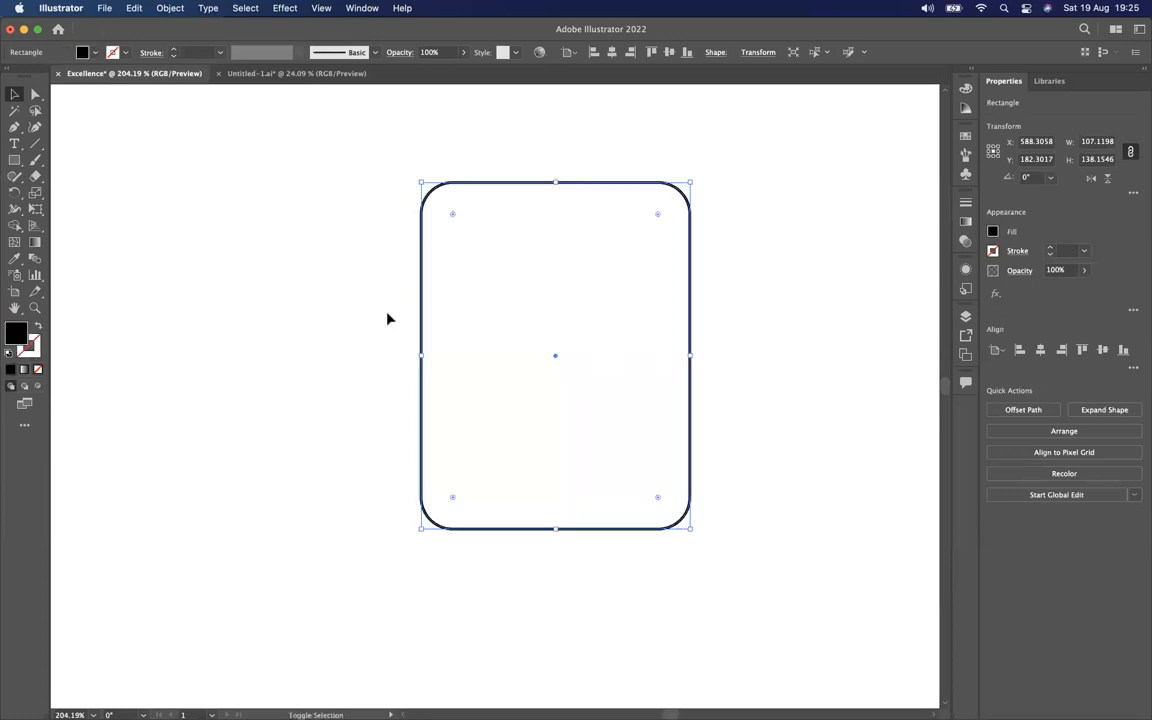
key(shift+x)
key(shift+x)
key(shift+x)
key(shift+x)
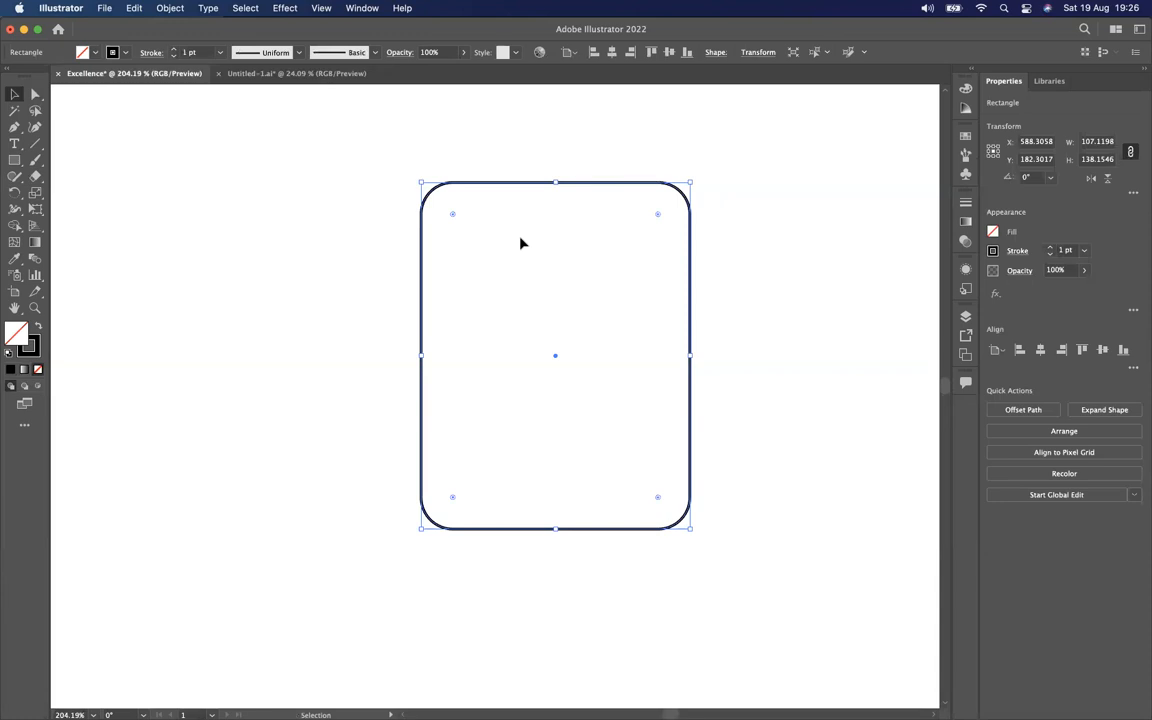
Try a white-to-black gradient on the rectangle's fill, remove it, and apply the gradient to the stroke instead
click(23, 372)
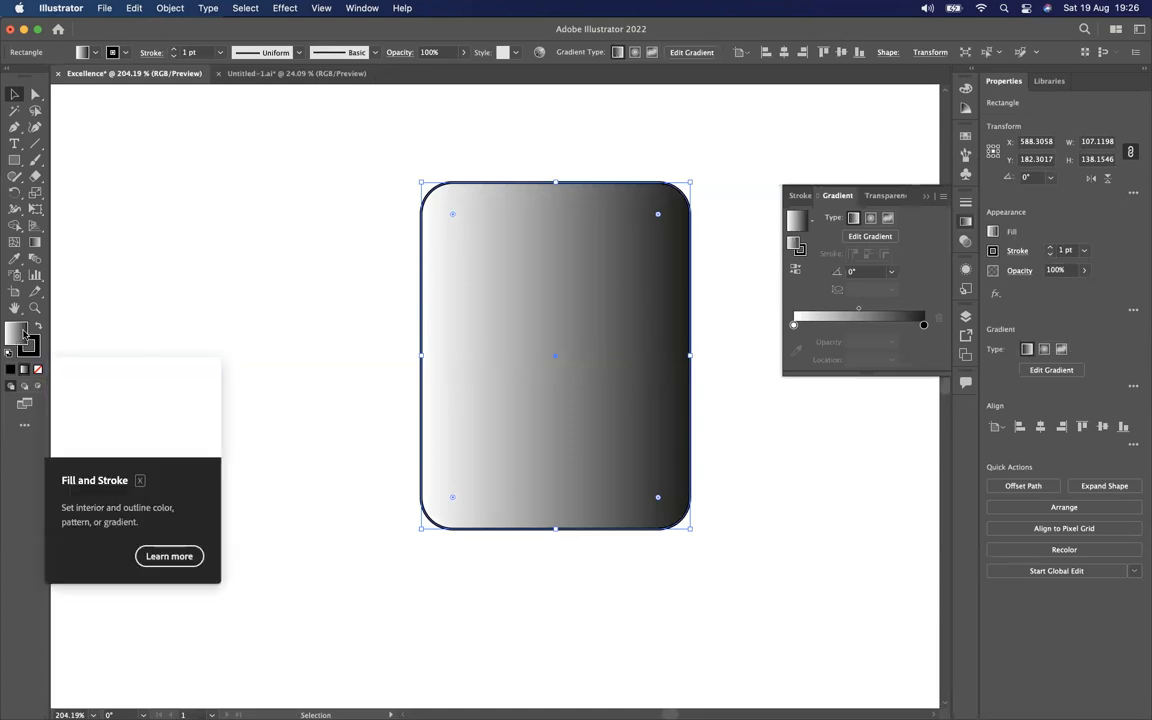
key(/)
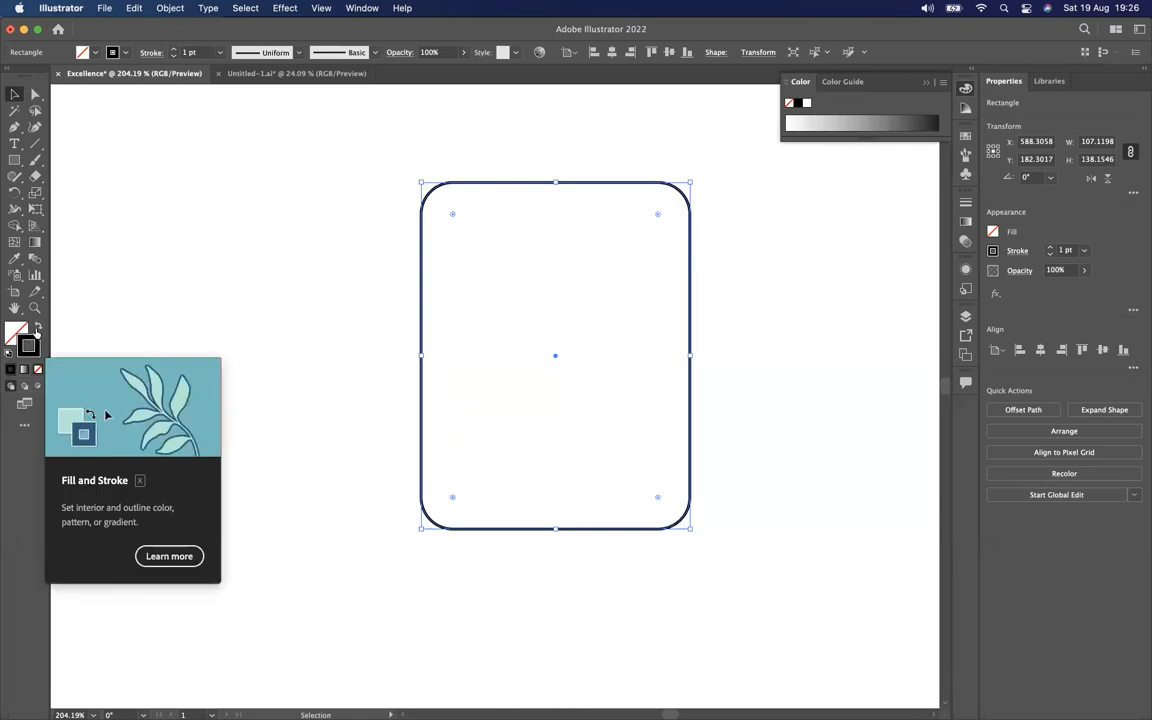
click(32, 348)
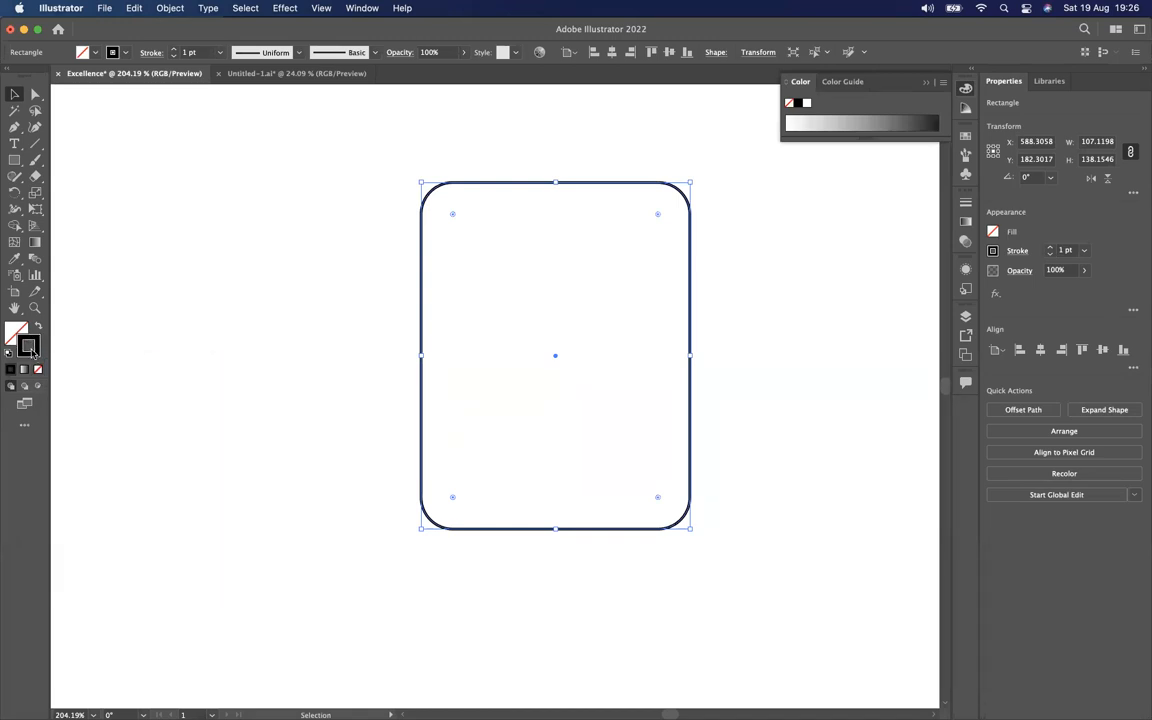
click(25, 371)
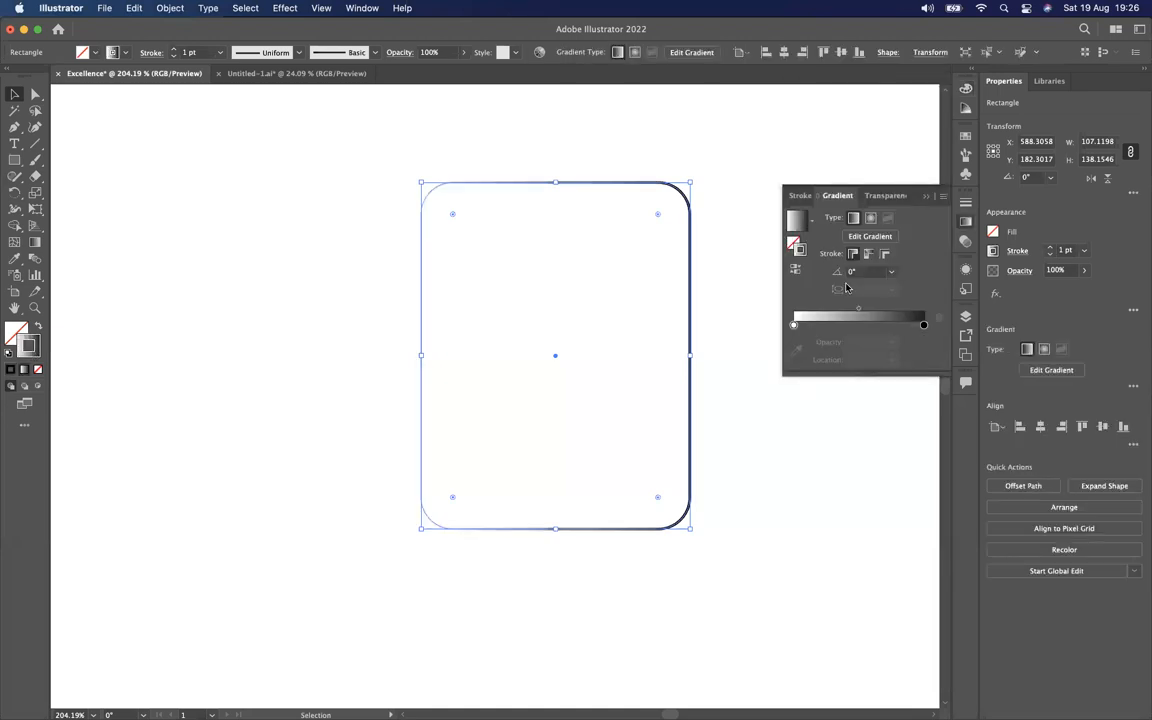
key(ctrl+Right)
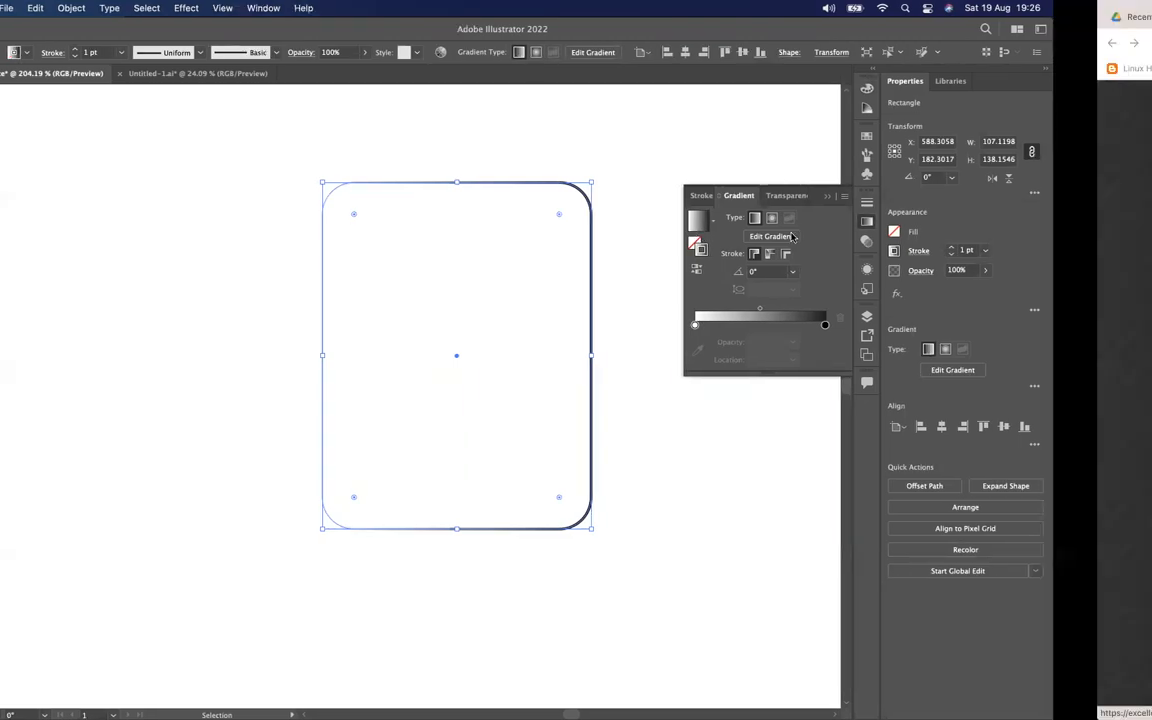
key(ctrl+Left)
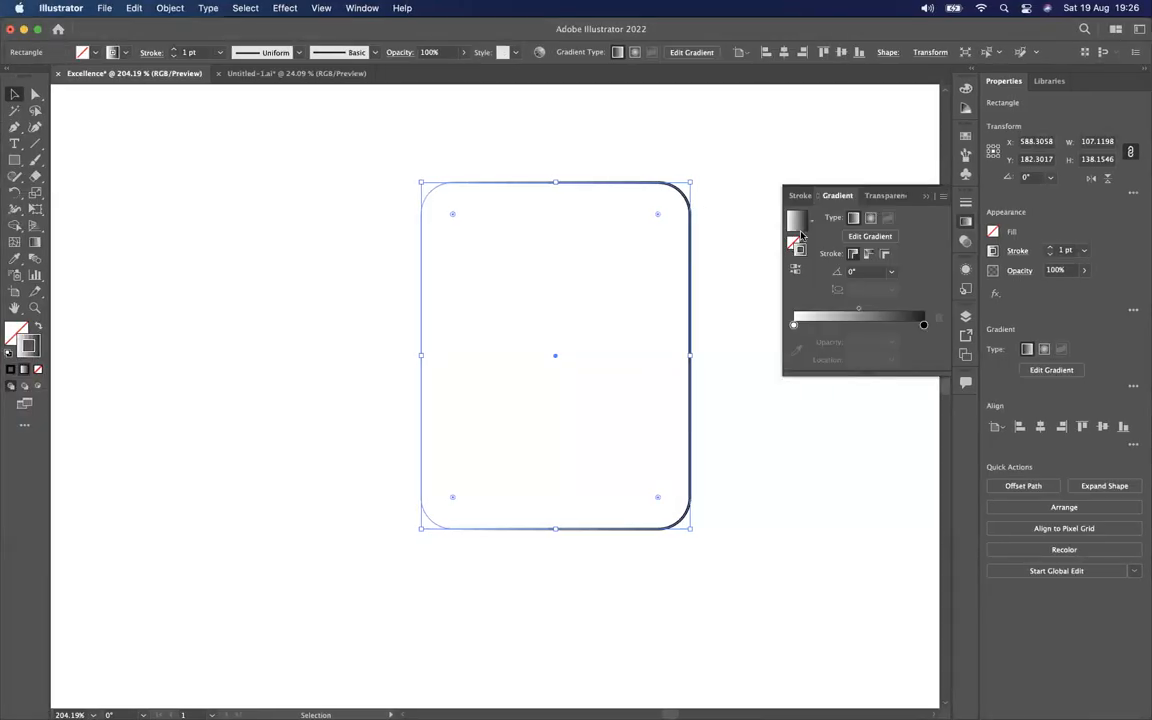
Change the stroke gradient's white starting stop to a red swatch, giving a red-to-black gradient
click(813, 222)
click(814, 224)
click(794, 326)
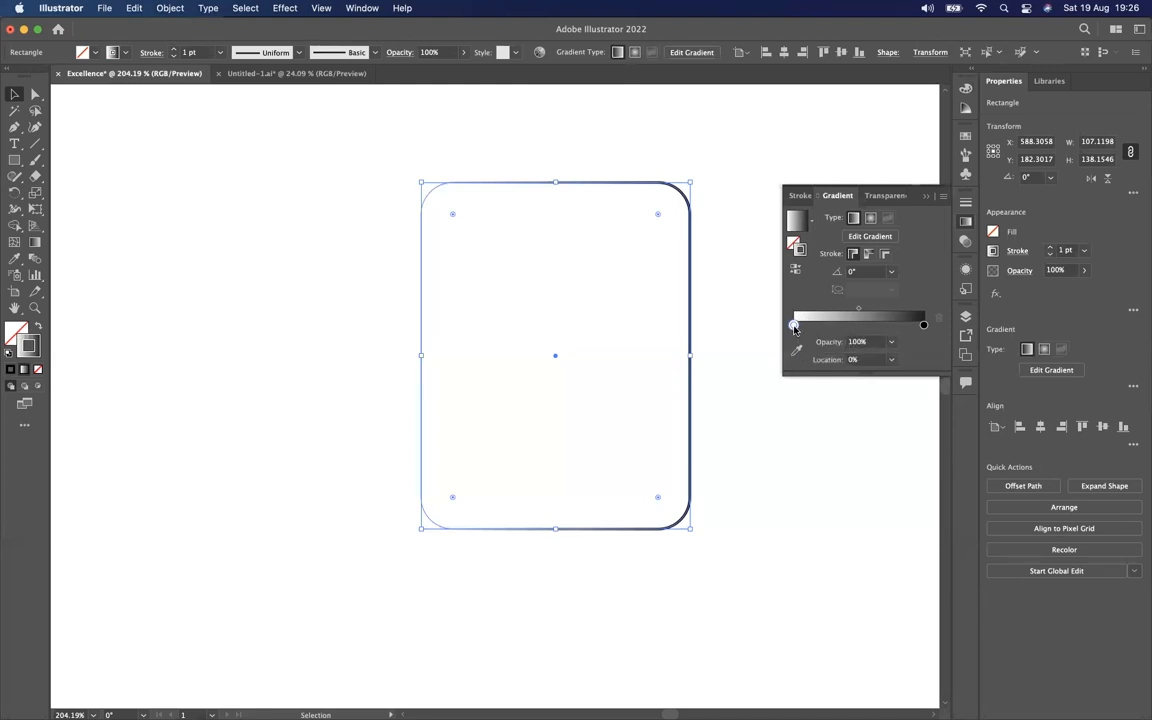
double_click(794, 326)
click(747, 397)
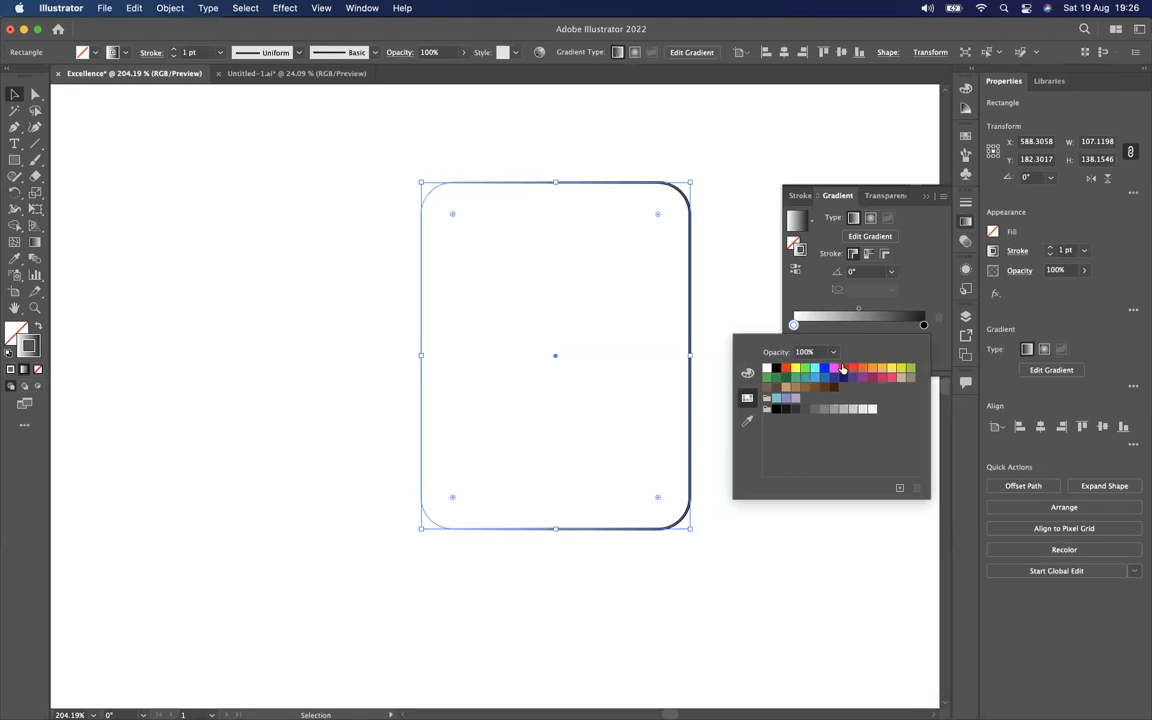
click(845, 370)
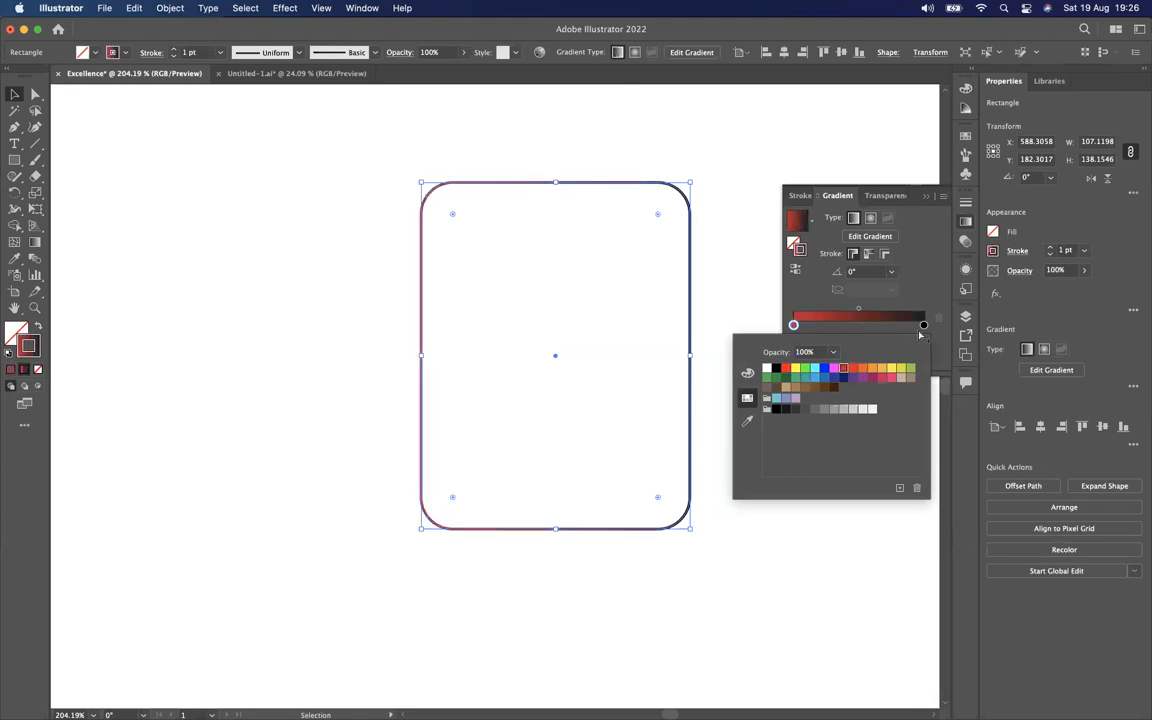
click(936, 266)
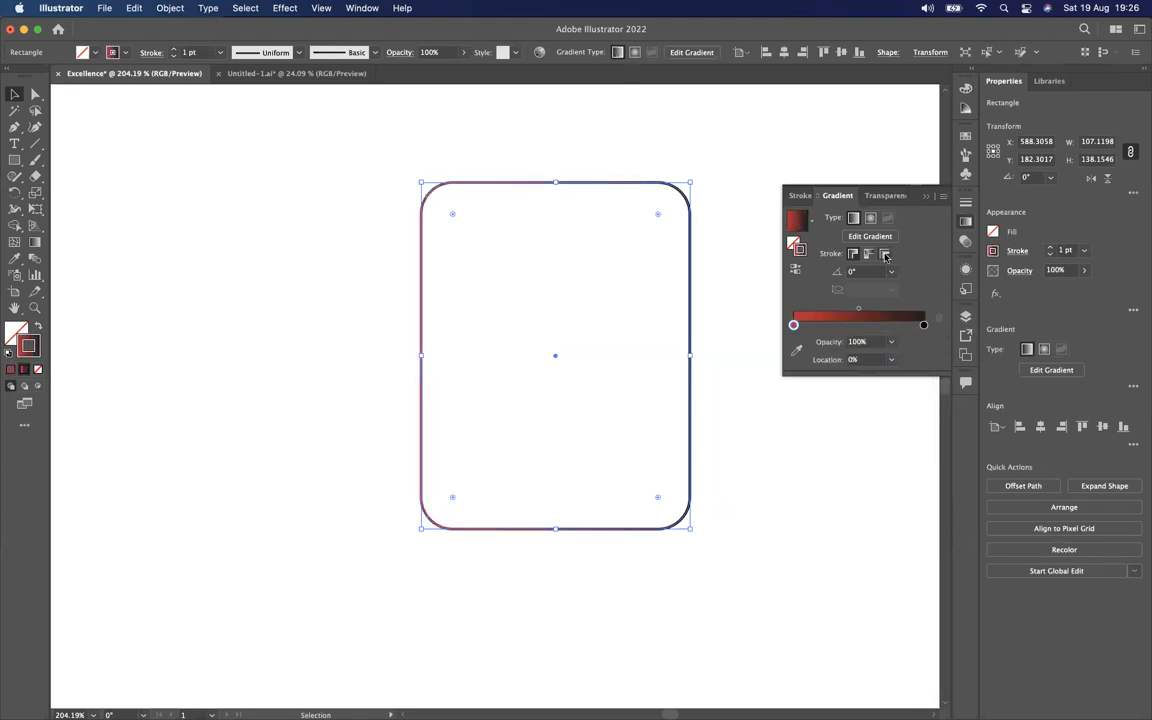
Look through the available gradient presets for the stroke and deselect the rectangle
click(801, 226)
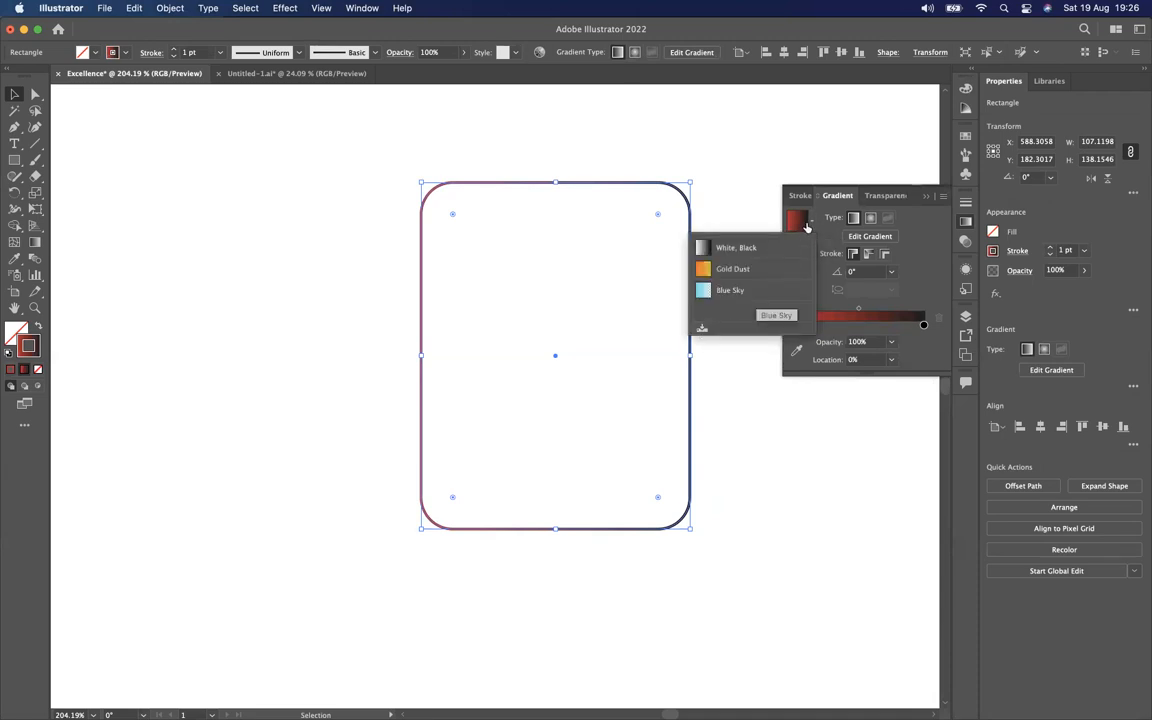
click(813, 231)
click(795, 234)
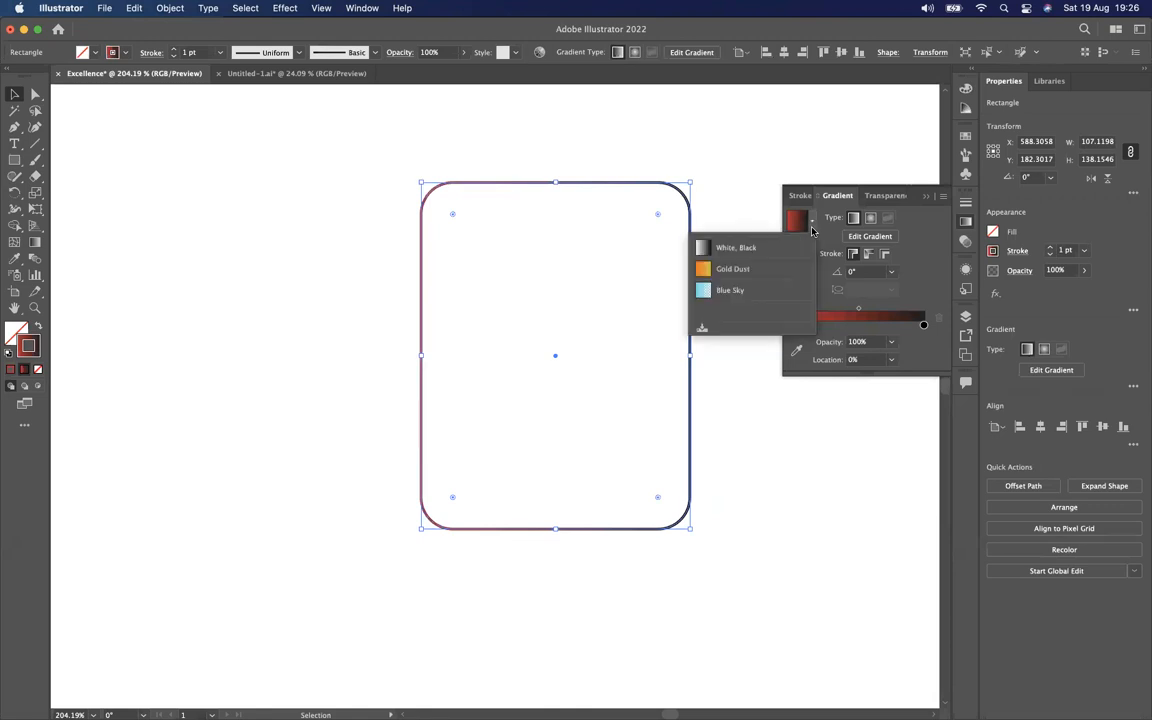
click(702, 329)
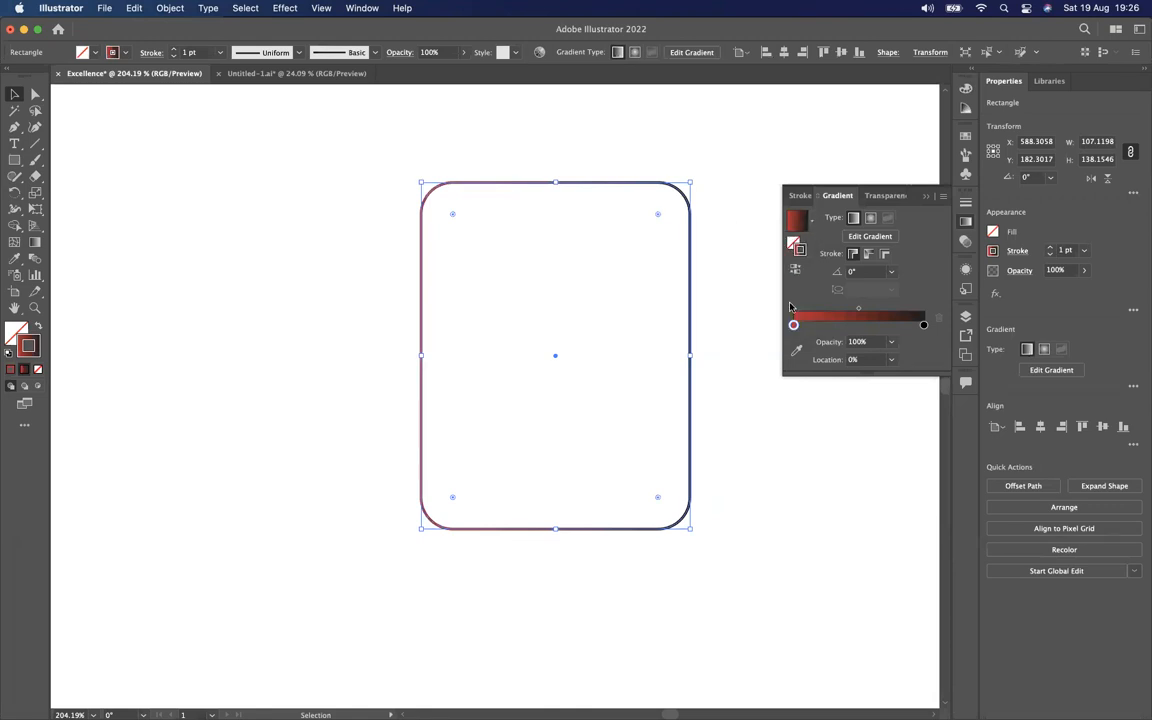
click(759, 411)
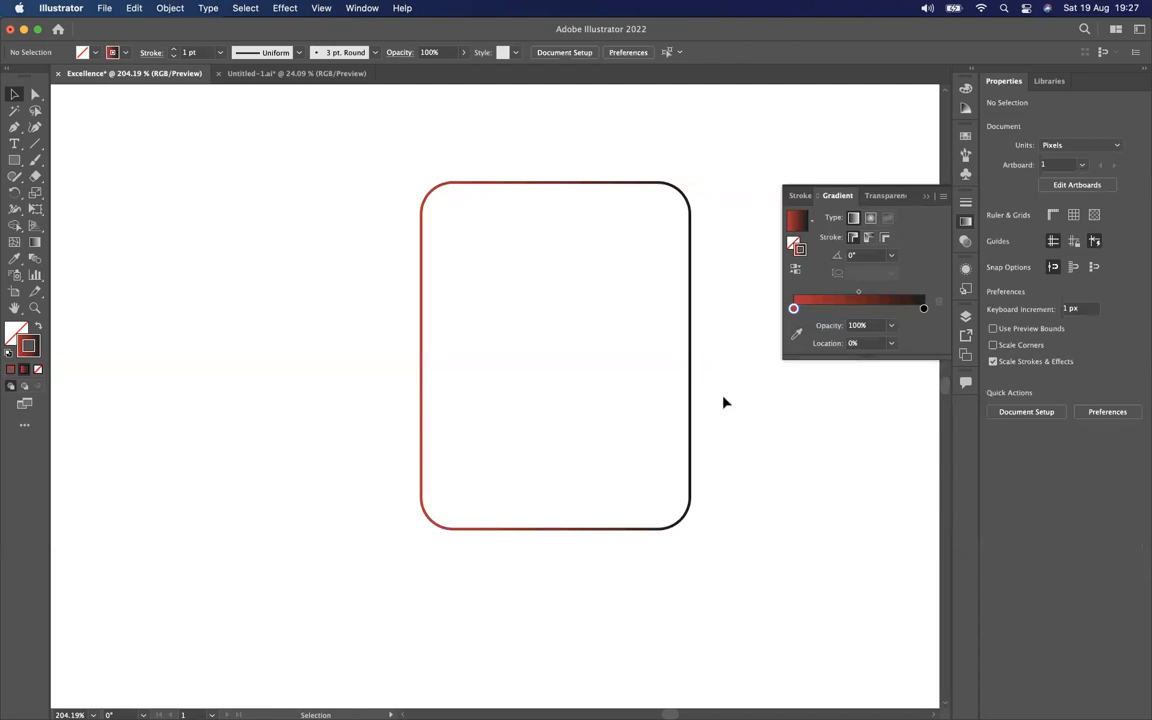
Paste a copy of the gradient-stroked rectangle and place it exactly over the original
click(541, 186)
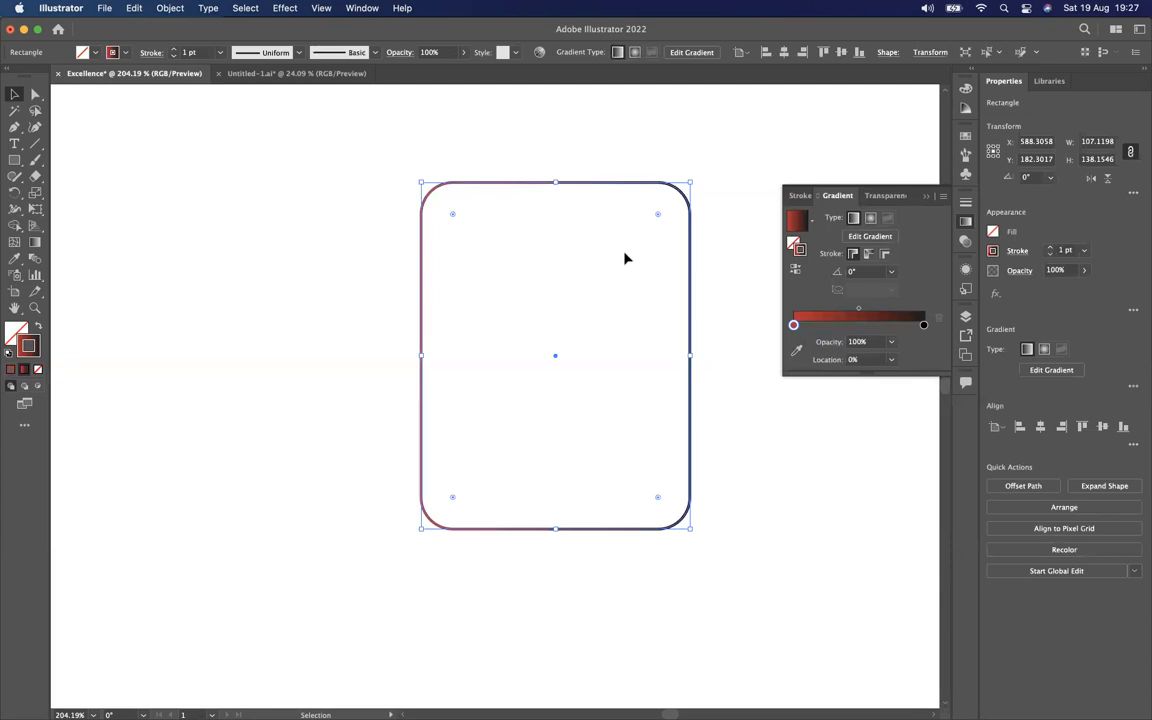
key(a)
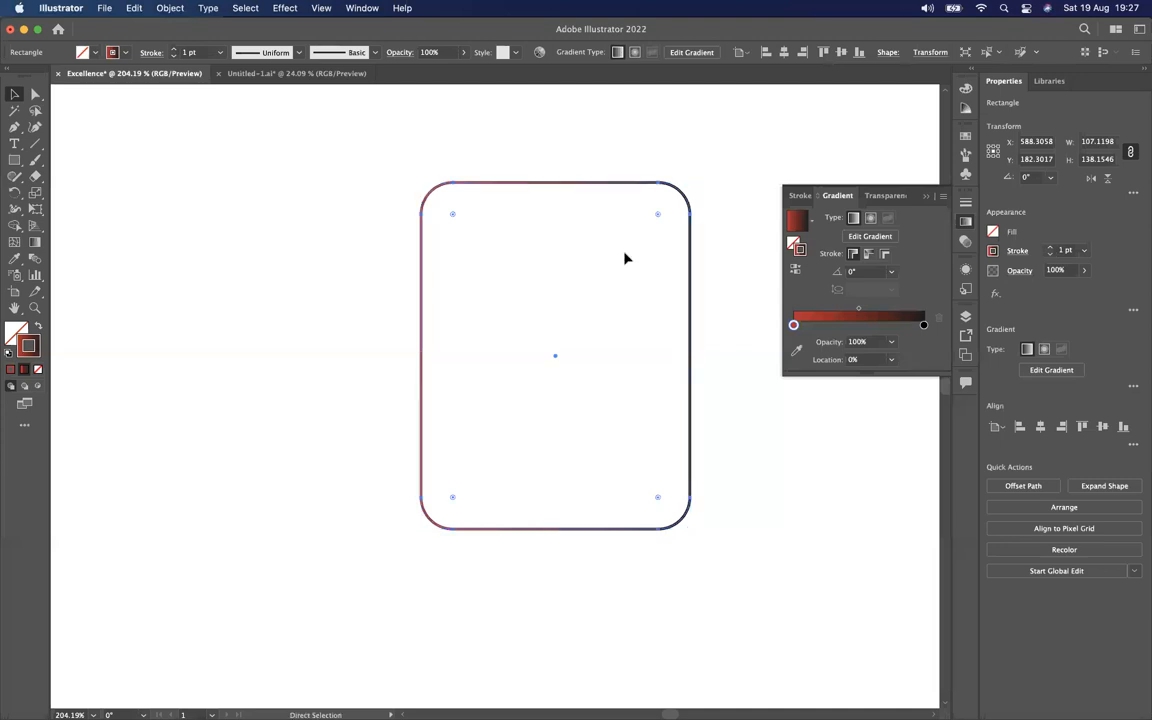
key(super+v)
drag(548, 226, 607, 188)
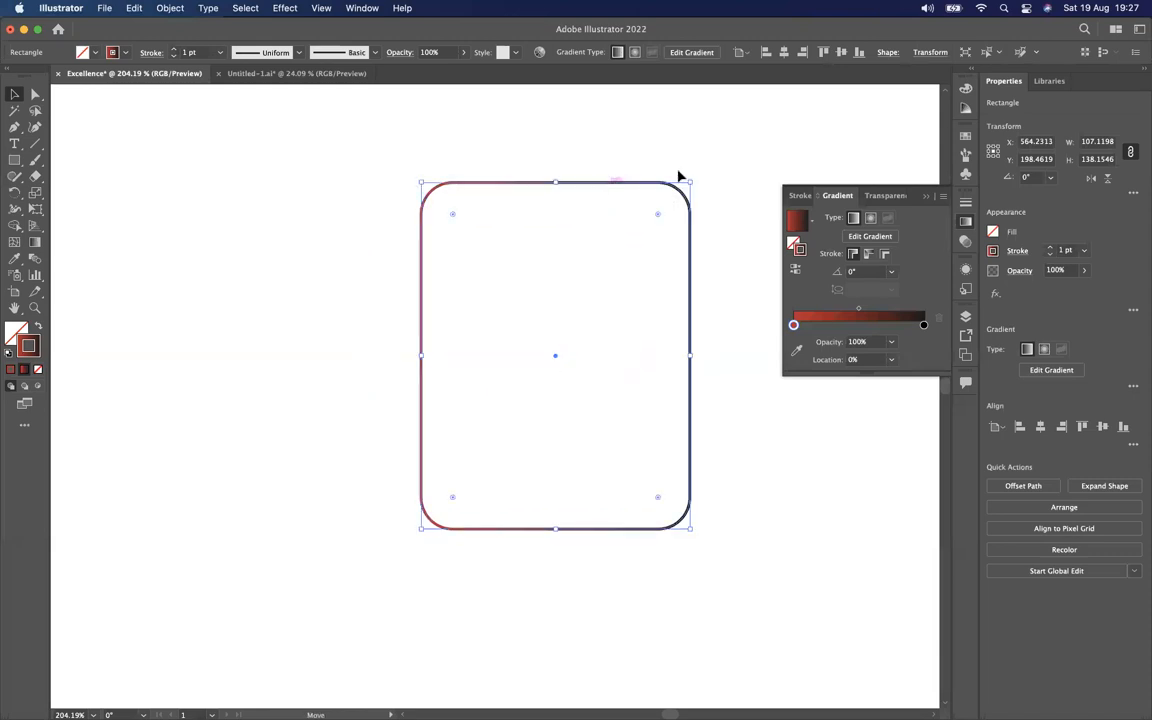
Try to scale the copy freehand from its corners to about 104 by 134 px so it sits inside the original
drag(690, 182, 672, 205)
drag(420, 531, 428, 518)
drag(674, 206, 695, 188)
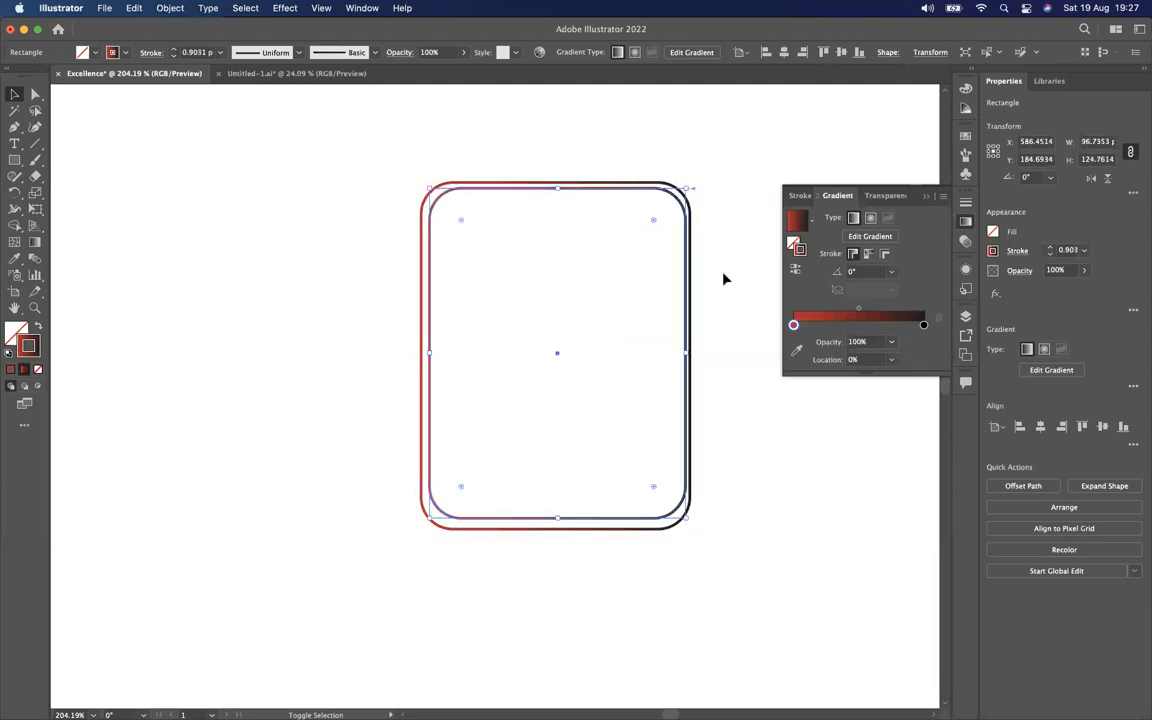
drag(428, 520, 425, 528)
click(728, 576)
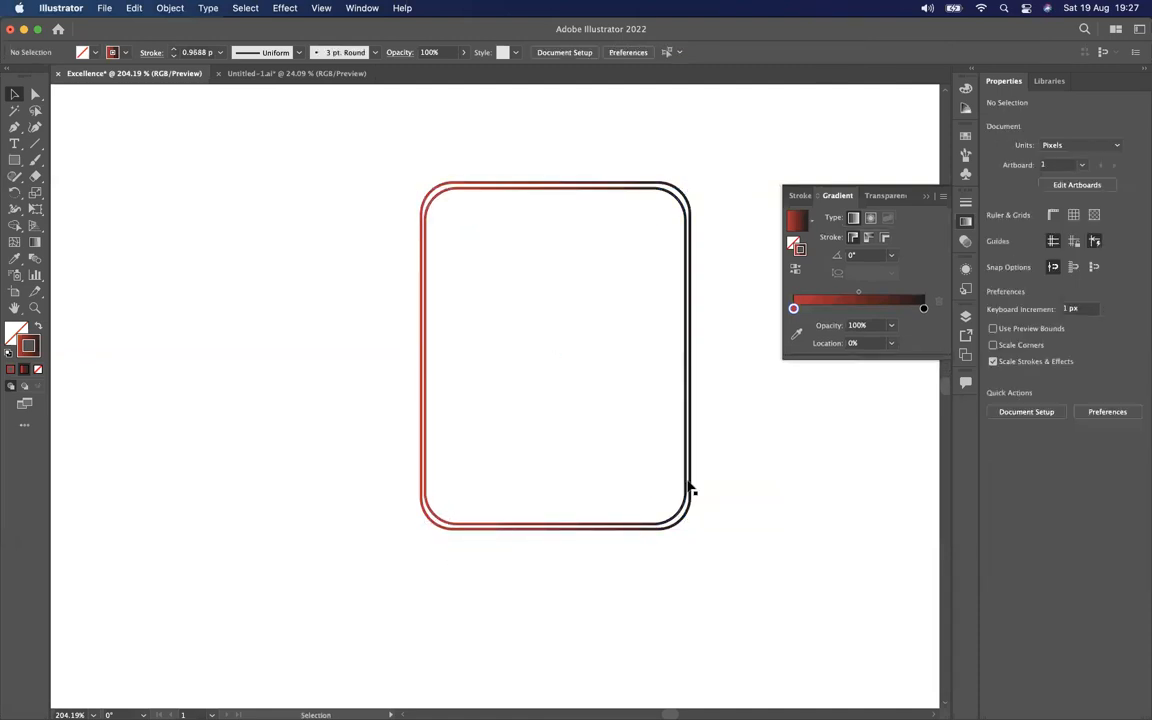
click(686, 337)
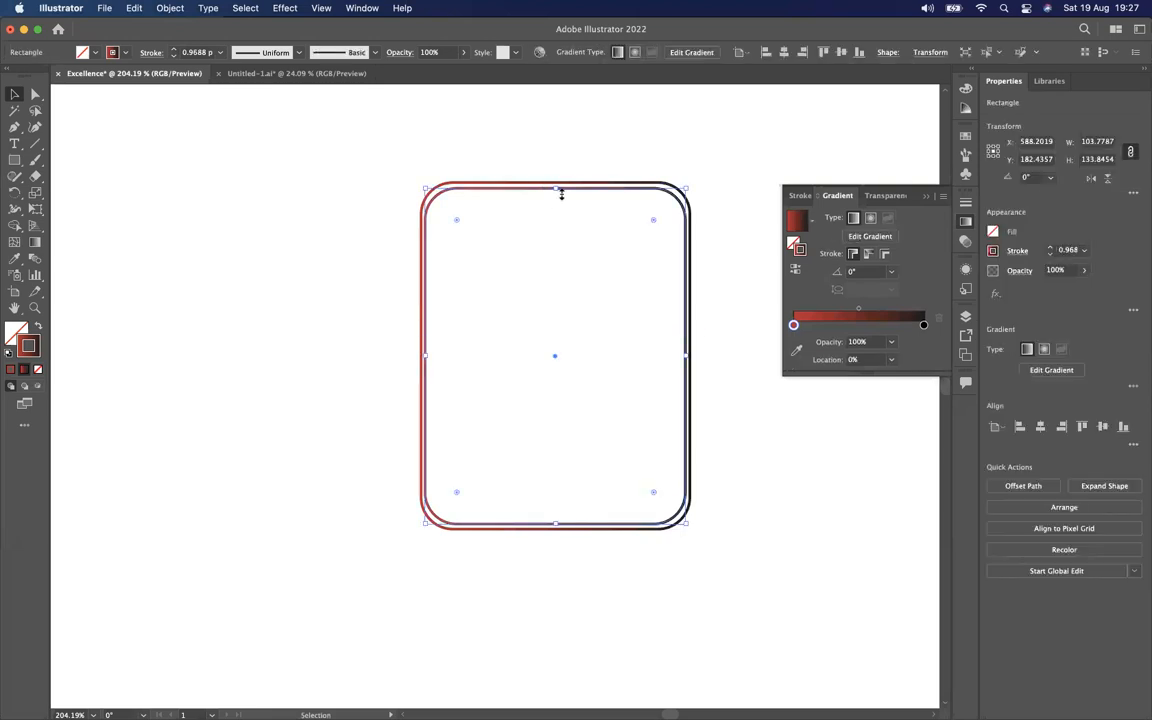
Undo the freehand scaling of the copy and position it exactly over the original rectangle again
key(super+z)
key(super+z)
key(super+shift+z)
key(super+shift+z)
key(super+shift+z)
key(super+shift+z)
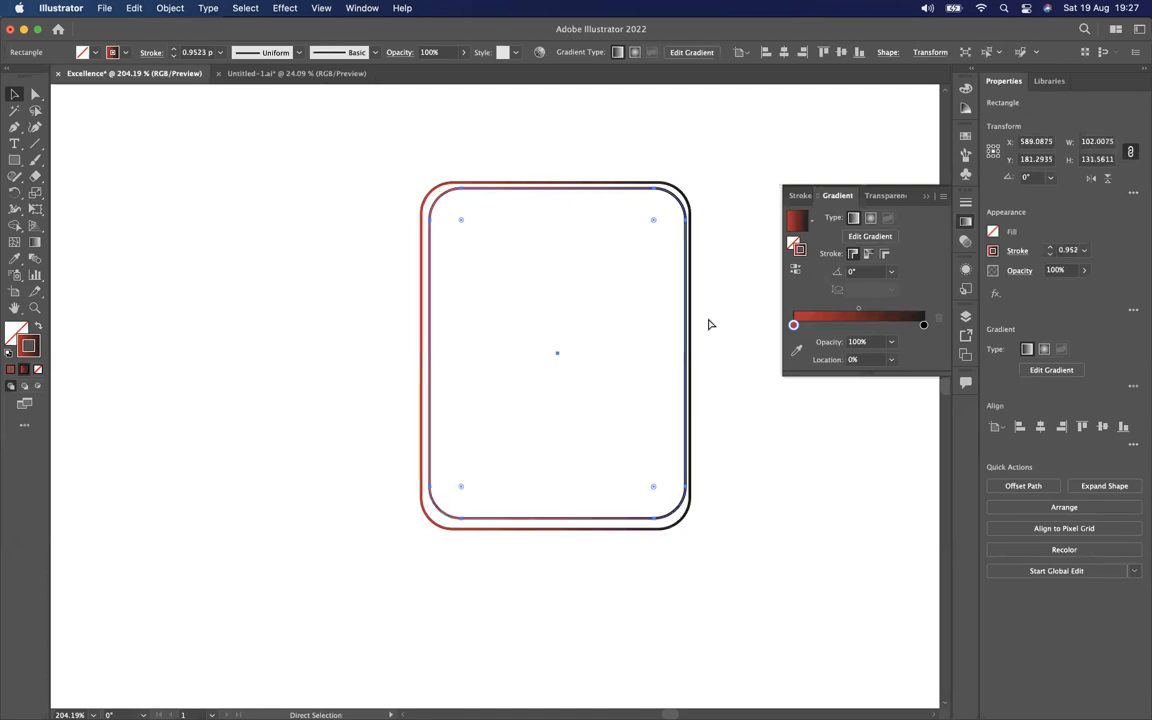
key(super+z)
key(super+z)
key(super+z)
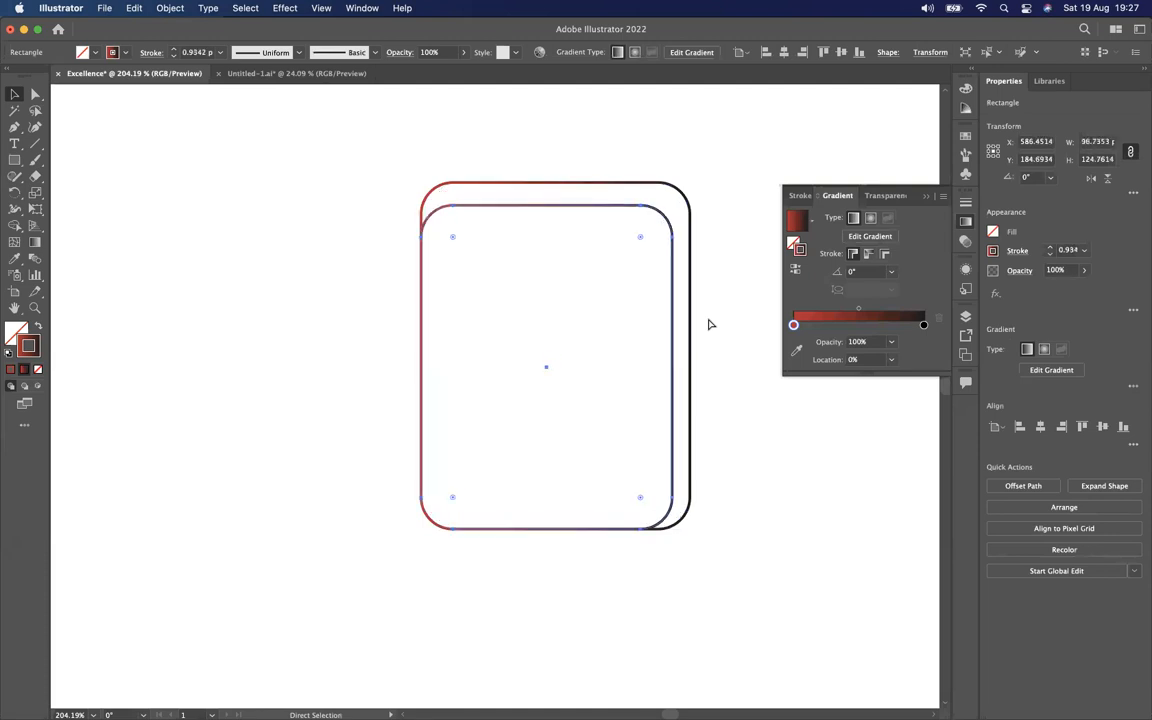
drag(529, 230, 589, 189)
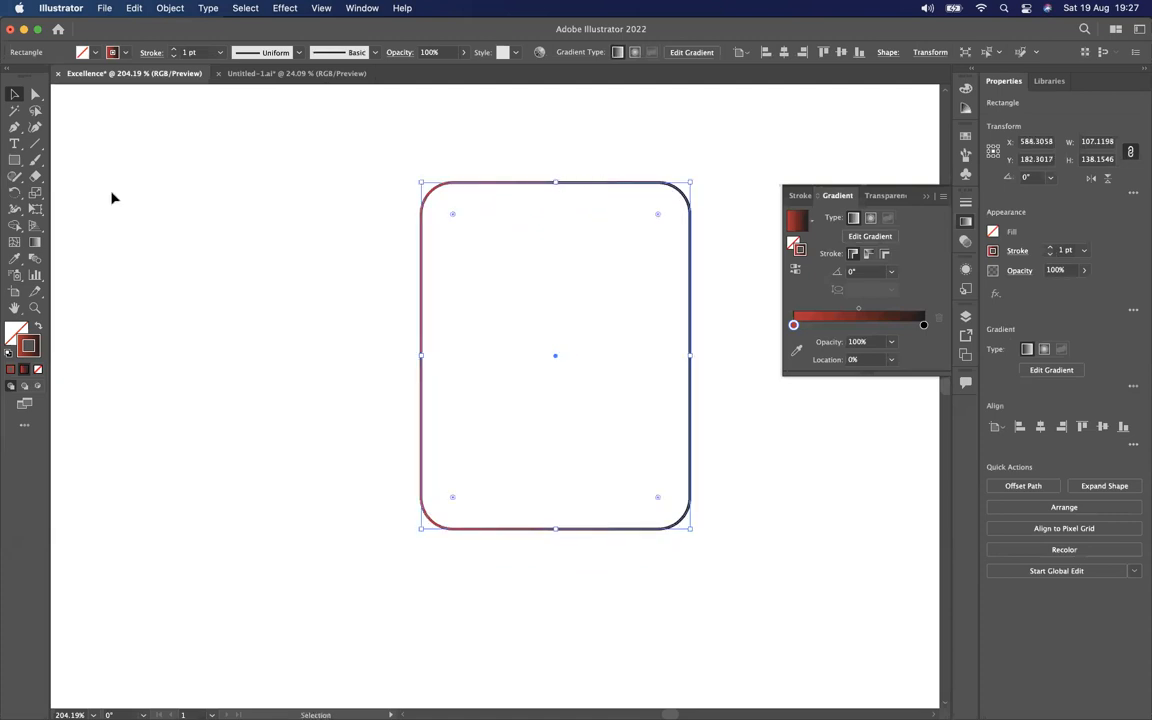
Try to shrink the copy's height freehand with the Scale tool and undo it
click(37, 196)
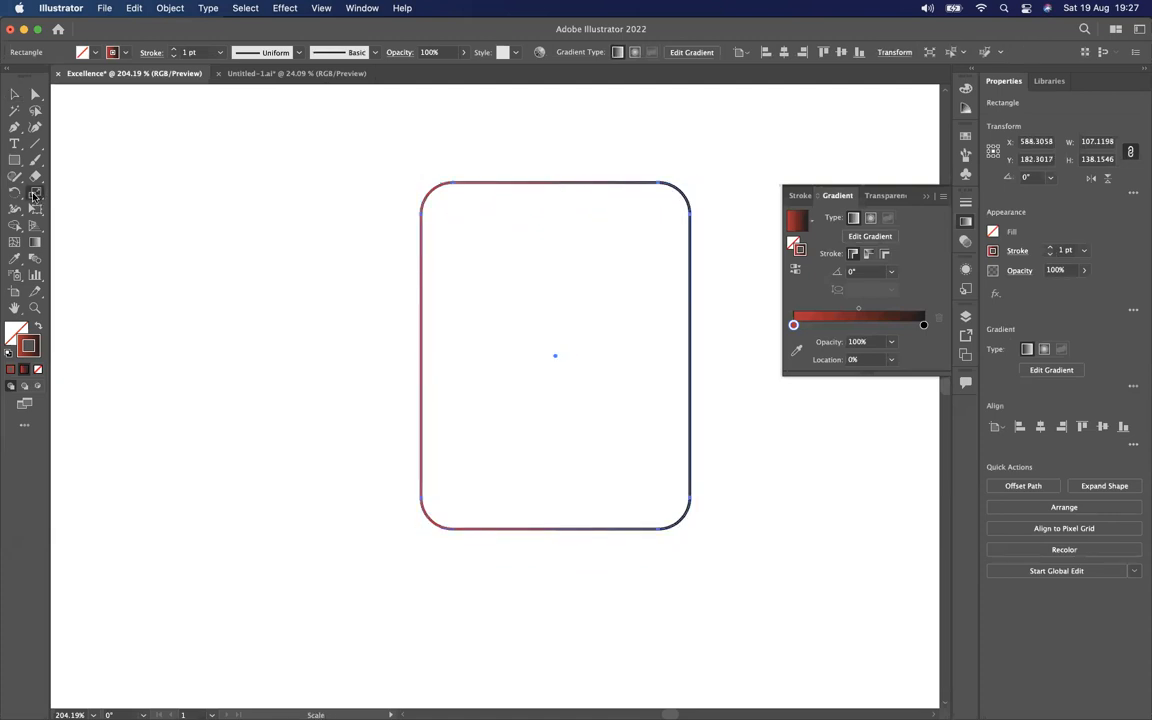
drag(33, 196, 60, 197)
click(67, 193)
drag(561, 289, 562, 296)
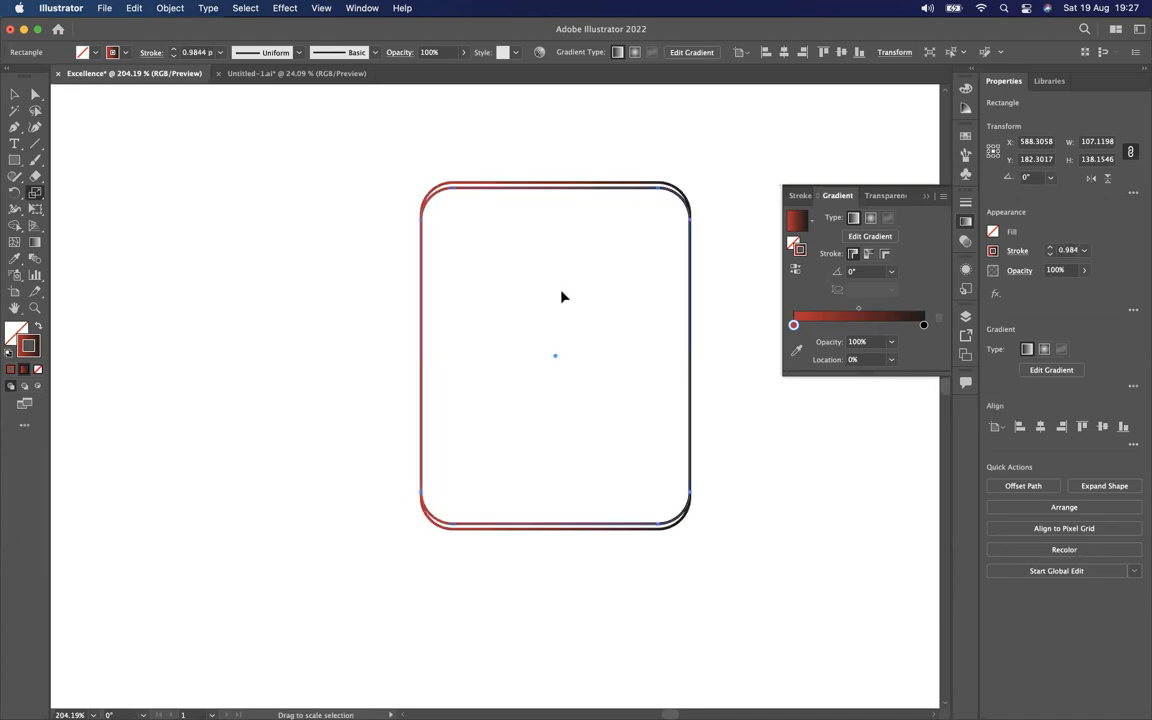
scroll(562, 292, up, 5)
key(super+z)
Try scaling the rectangle copy uniformly to 90% about its centre and repeat the transformation four times
key(s)
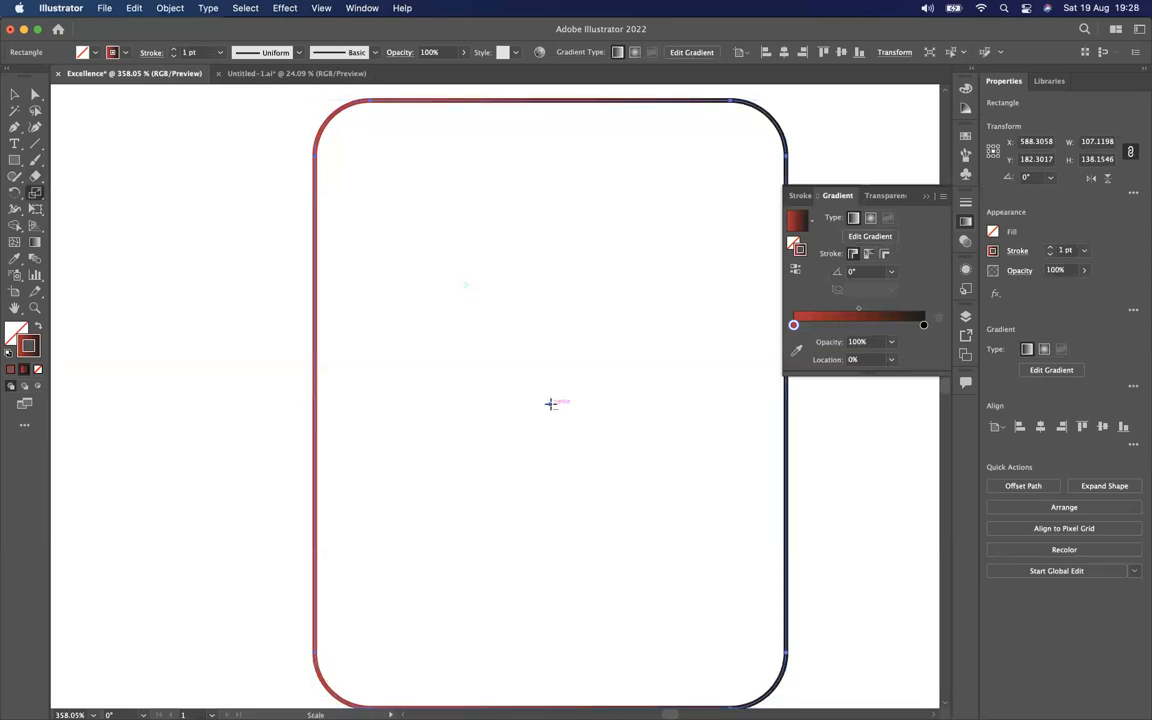
alt+click(550, 405)
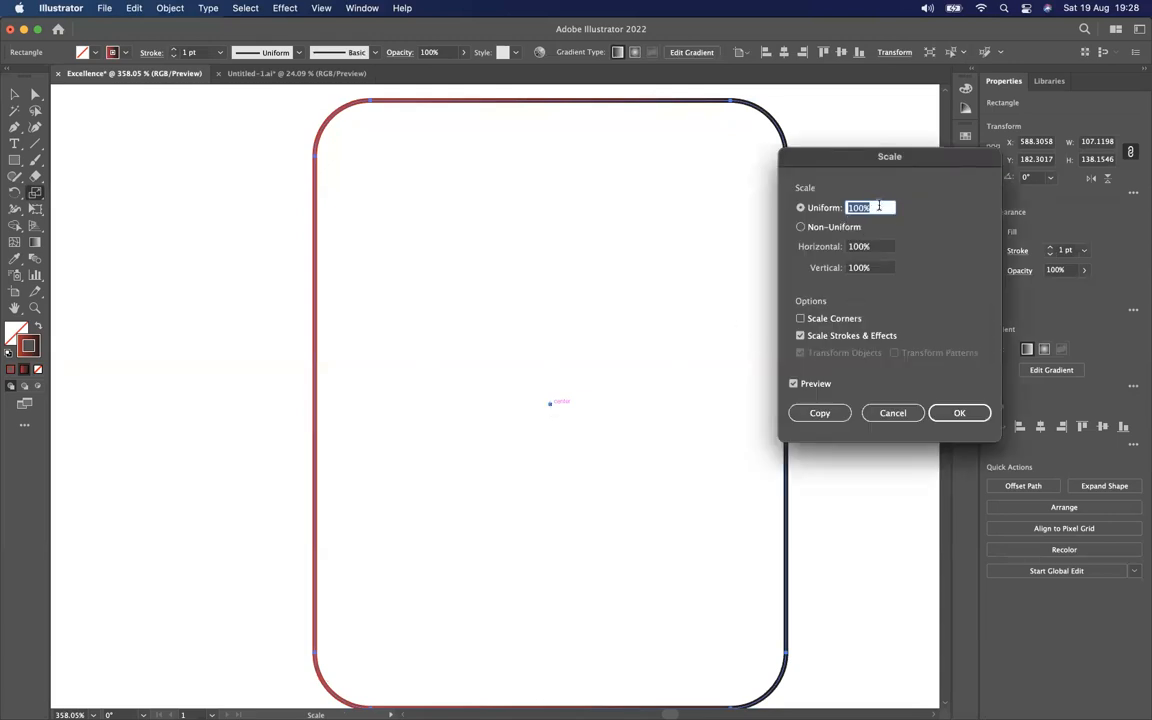
text(90)
click(958, 413)
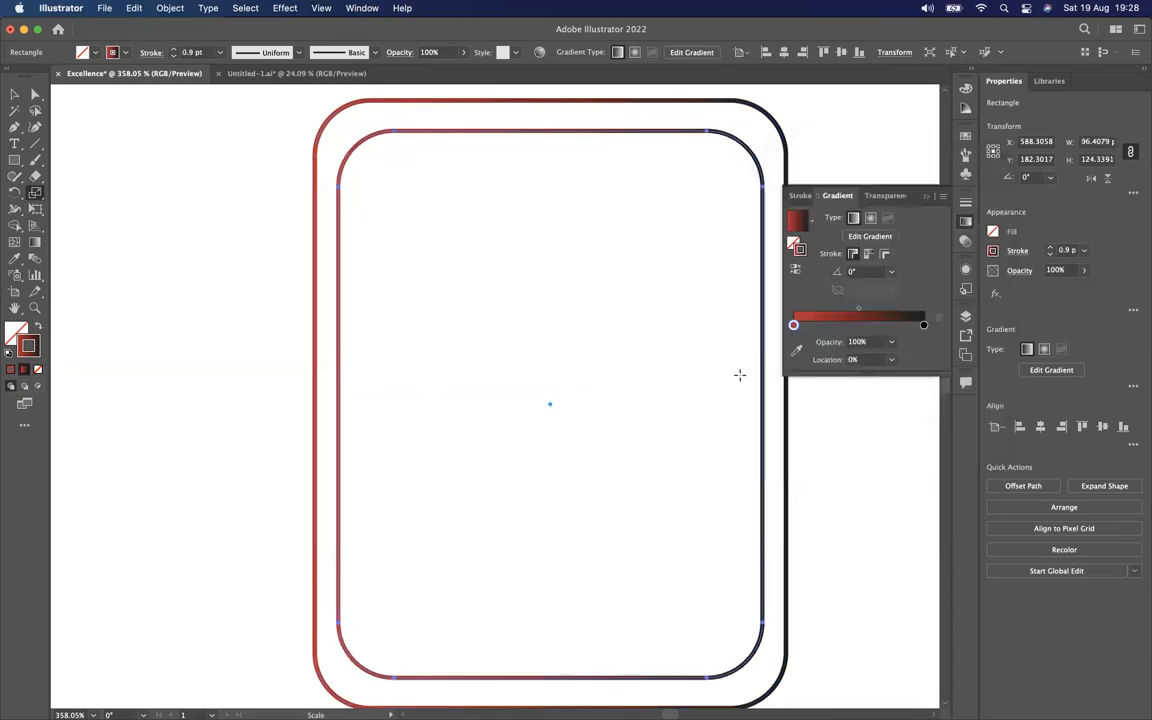
key(super+d)
key(super+d)
key(super+d)
key(super+d)
Undo the repeated transformations and the 90% scaling of the rectangle copy
key(super+z)
key(super+z)
key(super+z)
key(super+z)
key(super+z)
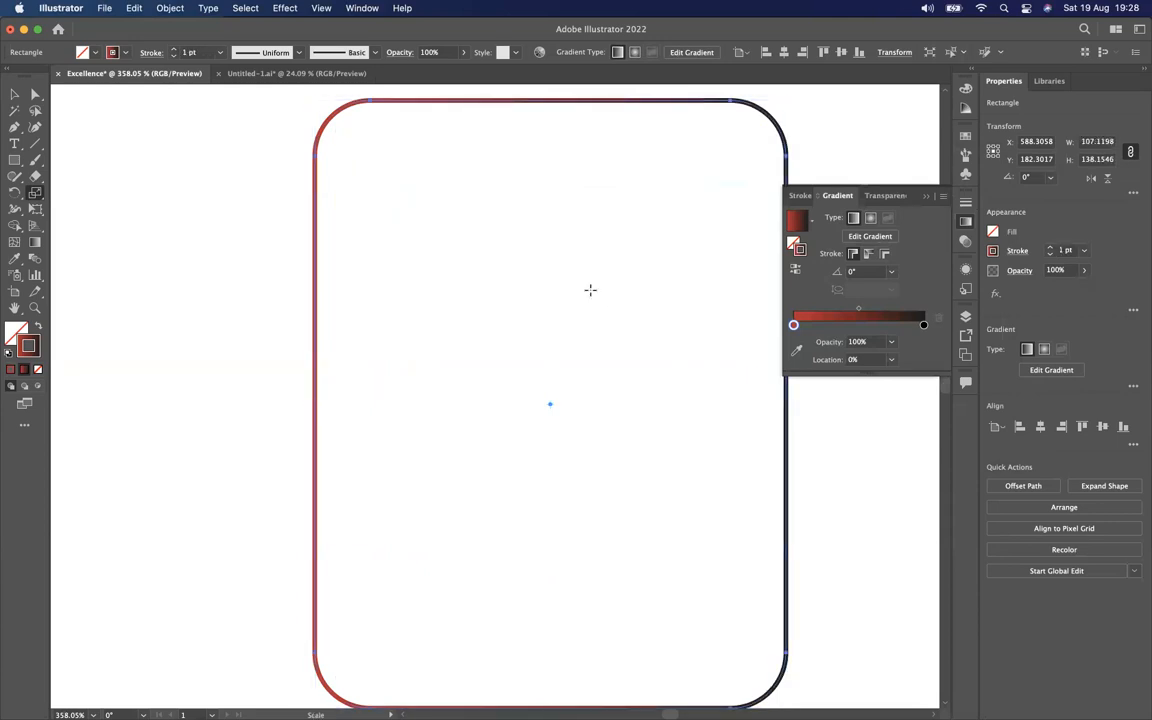
Create a copy of the gradient-stroked rectangle scaled uniformly to 95% about its centre
alt+click(550, 404)
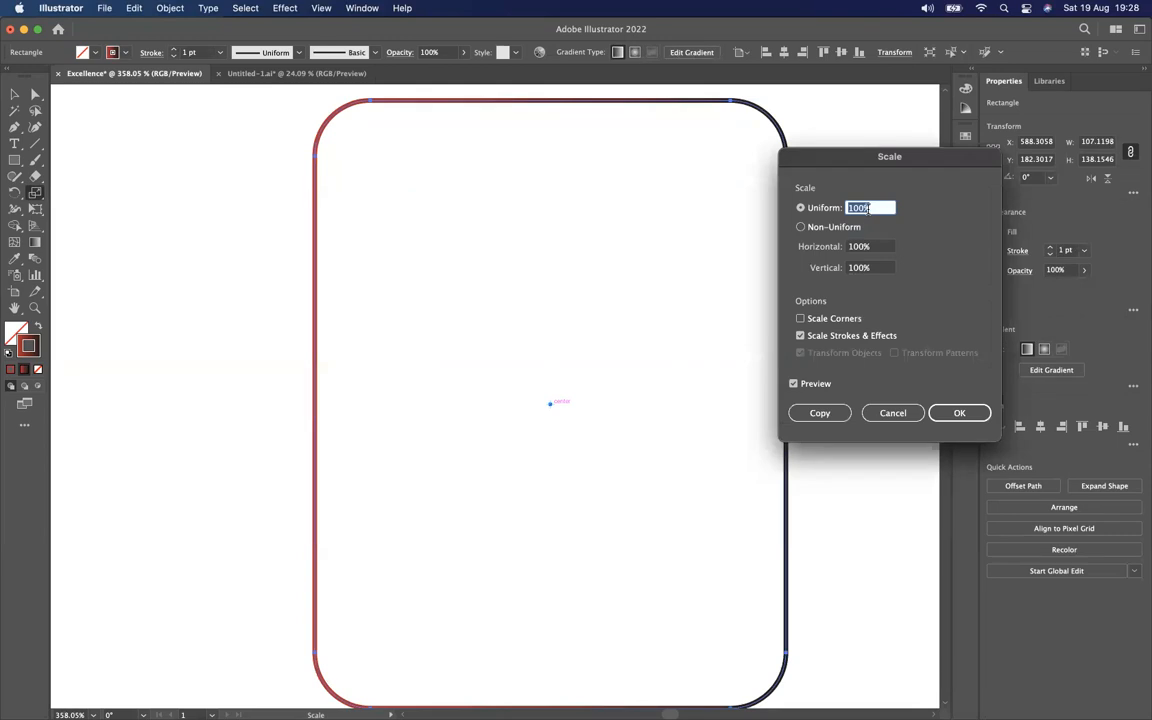
text(9)
click(819, 413)
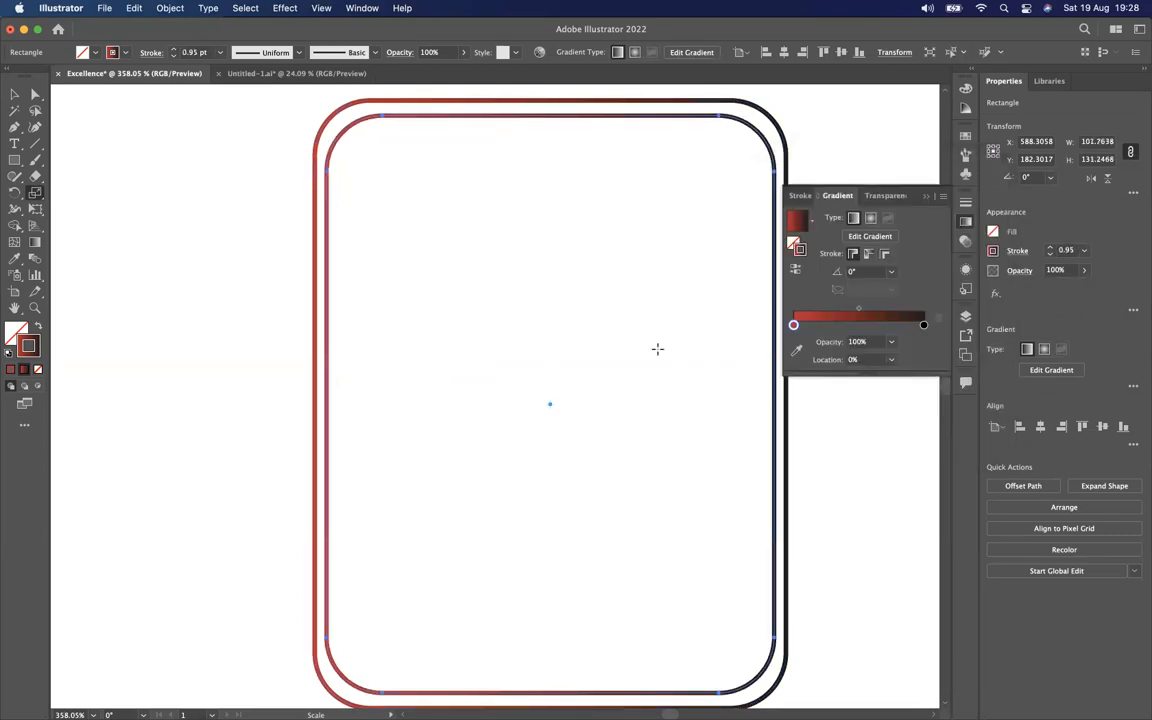
Repeat the scaled-copy transformation until nested rectangles fill the shape inward to about 1 px wide at its centre
key(super+d)
key(super+d)
key(super+d)
key(super+d)
key(super+d)
key(super+d)
key(super+d)
key(super+d)
key(super+d)
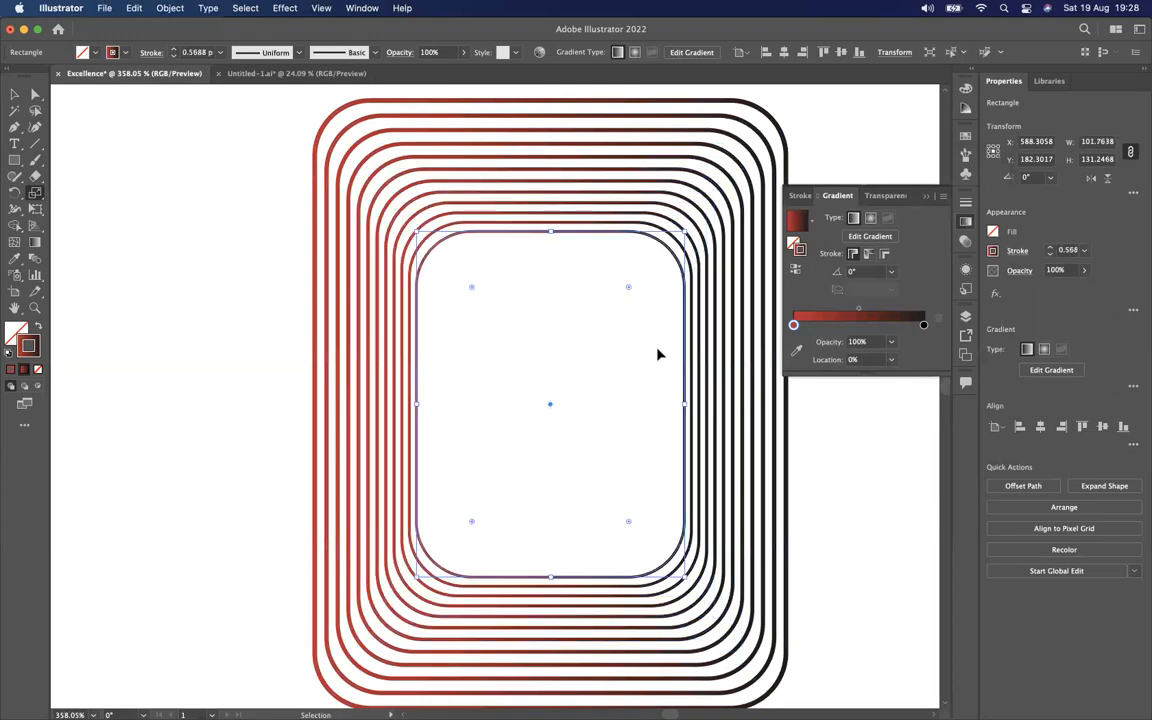
key(super+d)
key(super+d)
key(super+d)
key(super+d)
key(super+d)
key(super+d)
key(super+d)
key(super+d)
key(super+d)
key(super+d)
key(super+d)
key(super+d)
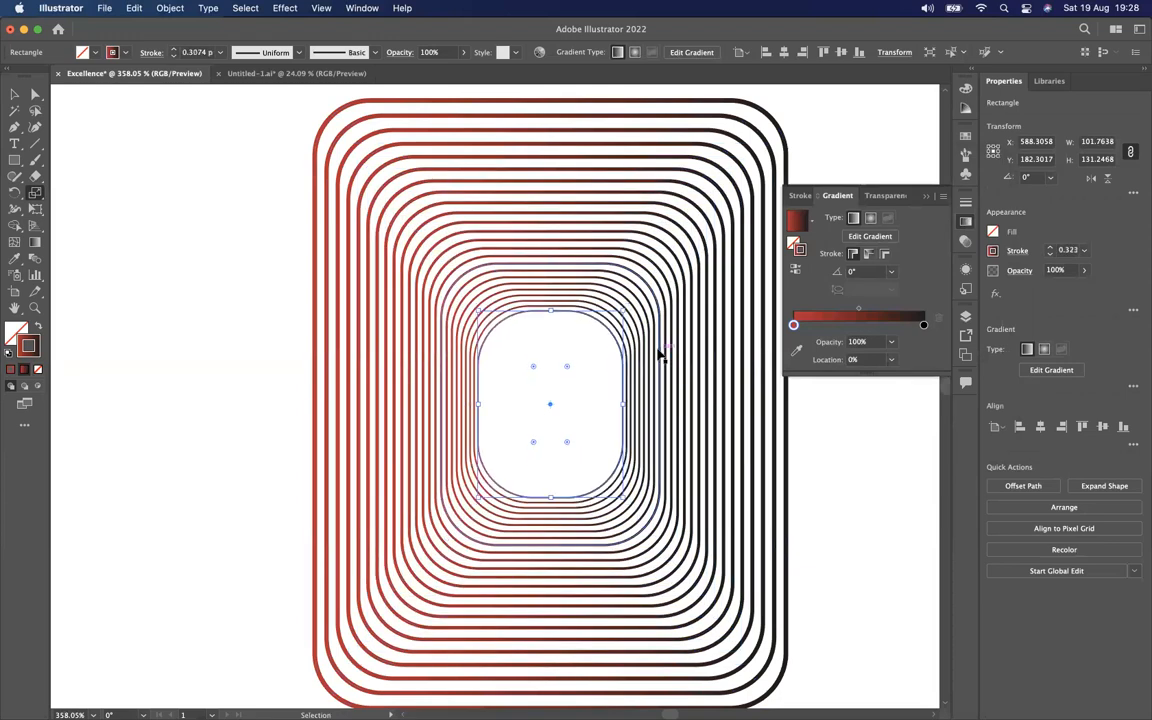
key(super+d)
key(super+d)
key(super+d)
key(super+d)
key(super+d)
key(super+d)
key(super+d)
key(super+d)
key(super+d)
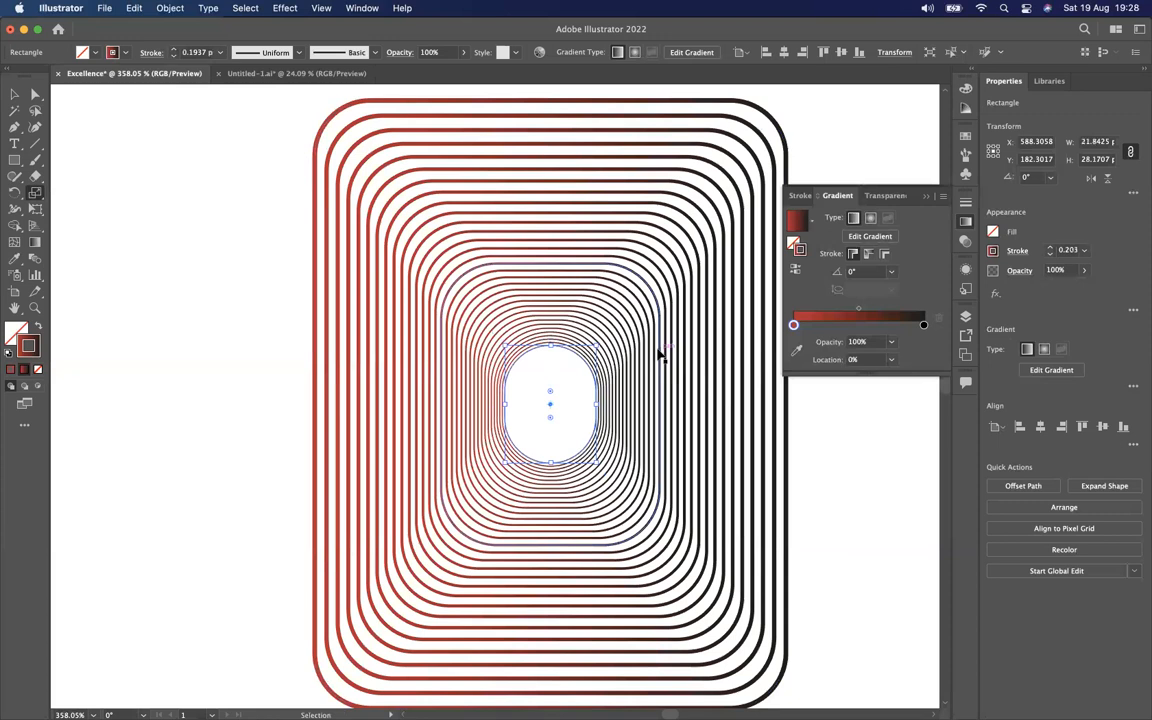
key(super+d)
key(super+d)
key(super+d)
key(super+d)
key(super+d)
key(super+d)
key(super+d)
key(super+d)
key(super+d)
key(super+d)
key(super+d)
key(super+d)
key(super+d)
key(super+d)
key(super+d)
key(super+d)
key(super+d)
key(super+d)
key(super+d)
key(super+d)
key(super+d)
key(super+d)
key(super+d)
key(super+d)
key(super+d)
key(super+d)
key(super+d)
key(super+d)
key(super+d)
key(super+d)
key(super+d)
key(super+d)
key(super+d)
key(super+d)
key(super+d)
key(super+d)
key(super+d)
key(super+d)
key(super+d)
key(super+d)
key(super+d)
key(super+d)
key(super+d)
key(super+d)
key(super+d)
key(super+d)
key(super+d)
key(super+d)
key(super+d)
key(super+d)
key(super+d)
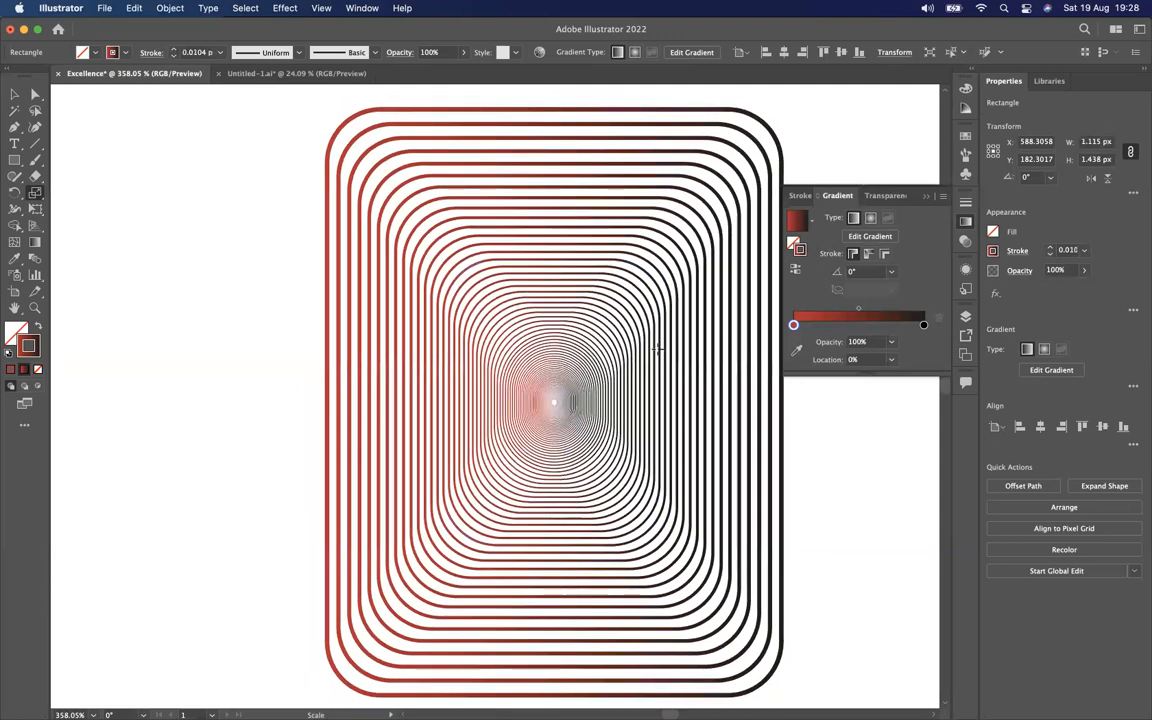
Select all the nested rectangles and duplicate them across and down into a two-by-two grid of patterns
scroll(658, 350, down, 5)
scroll(656, 346, right, 3)
scroll(656, 346, up, 1)
click(14, 93)
click(431, 391)
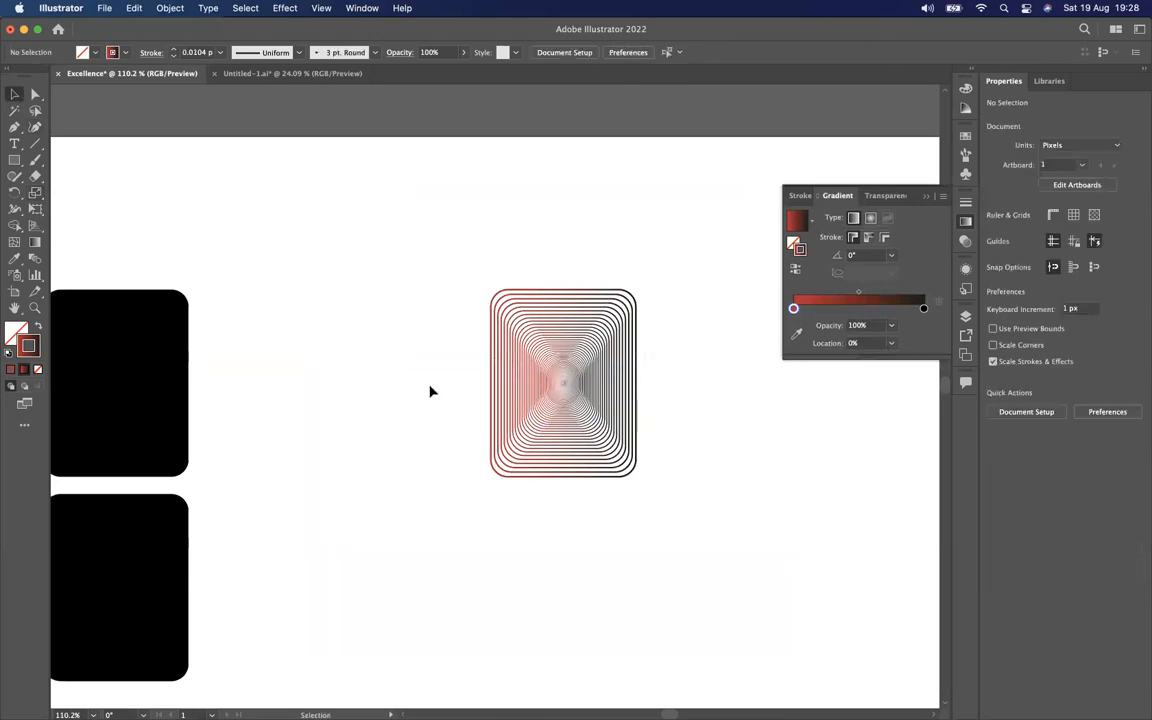
scroll(425, 392, down, 4)
drag(443, 334, 566, 448)
scroll(550, 360, up, 3)
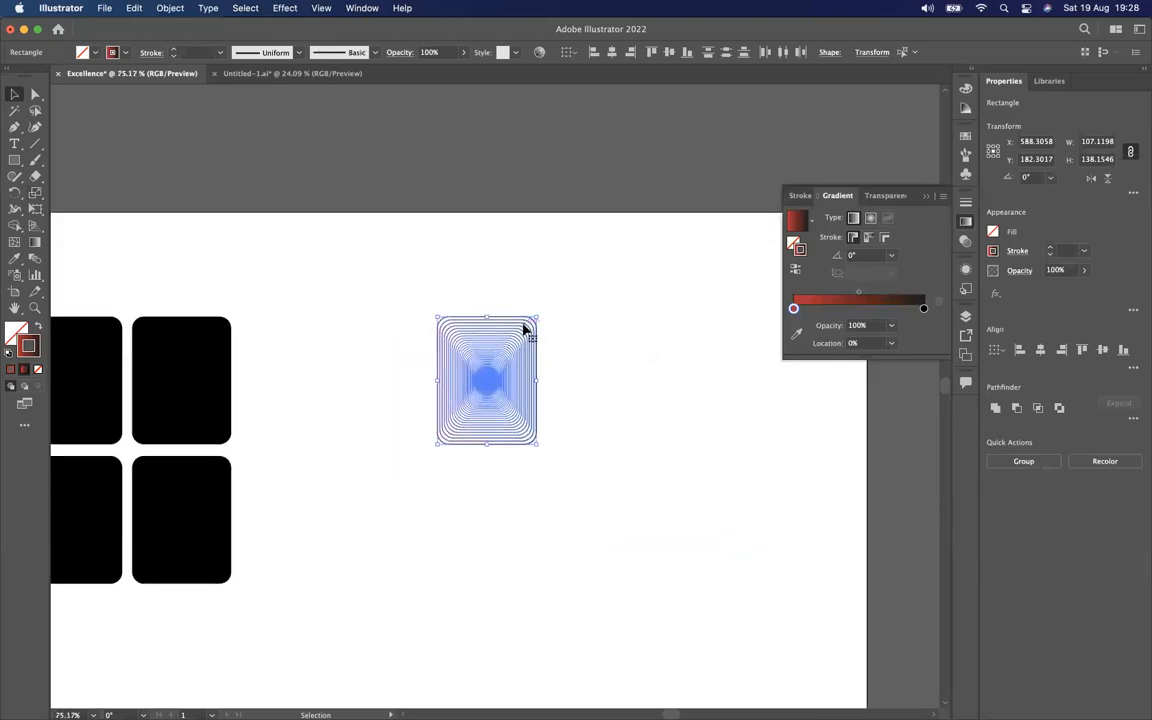
drag(524, 330, 632, 324)
drag(695, 316, 400, 400)
drag(602, 408, 606, 516)
click(702, 499)
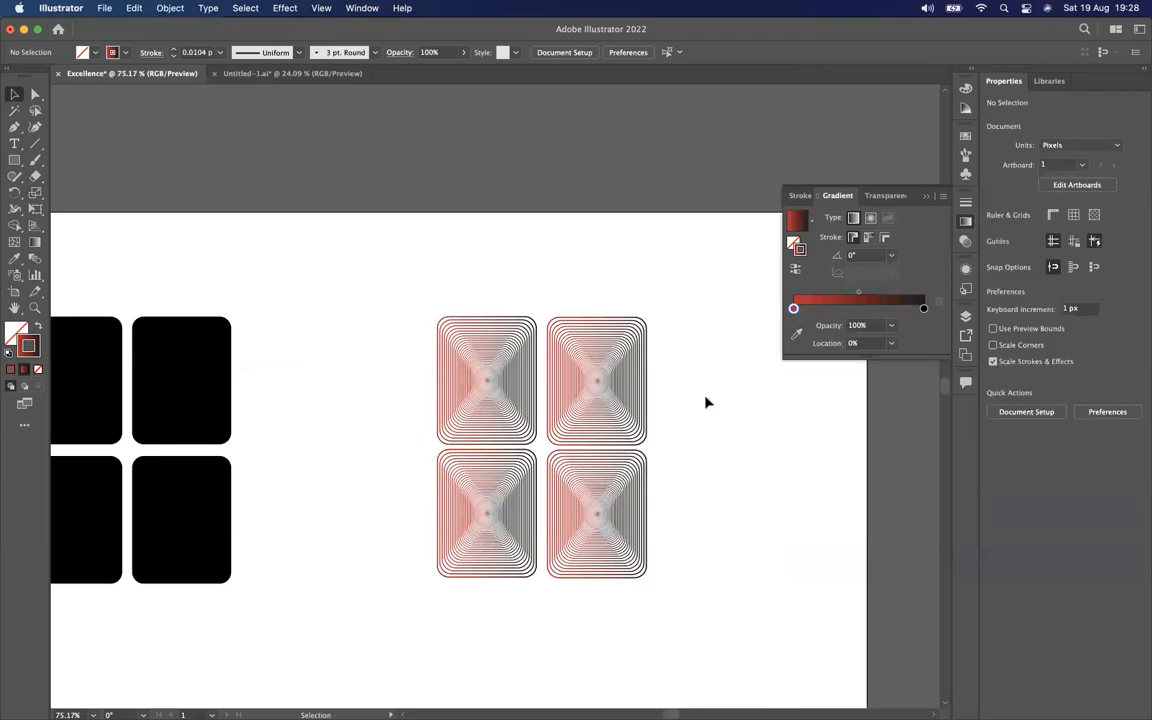
Try recolouring the upper-right pattern by changing the red stop of its stroke gradient to black
click(609, 360)
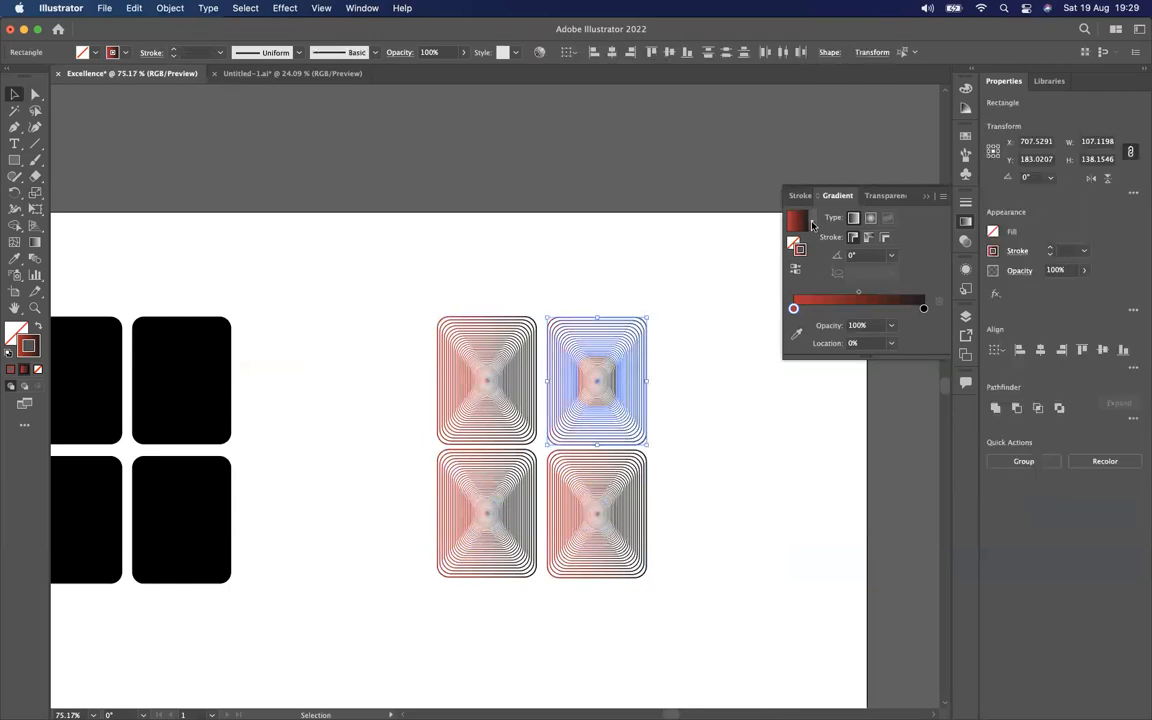
double_click(793, 309)
click(776, 354)
click(923, 309)
double_click(923, 309)
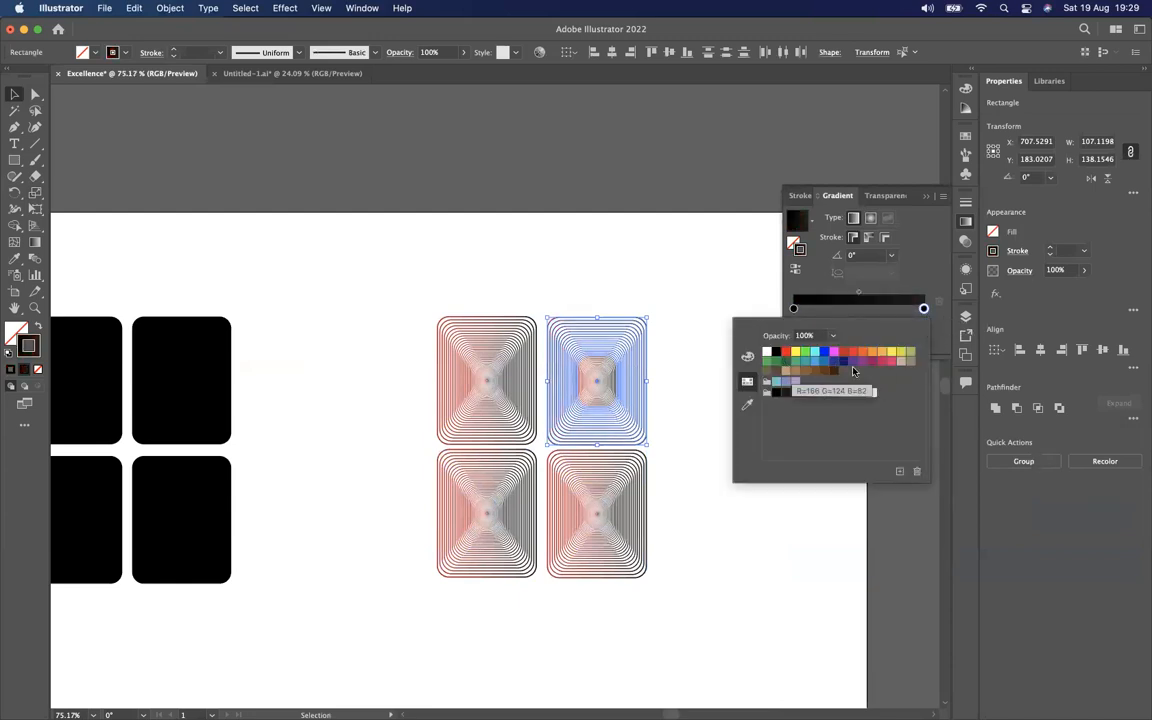
click(914, 274)
click(708, 430)
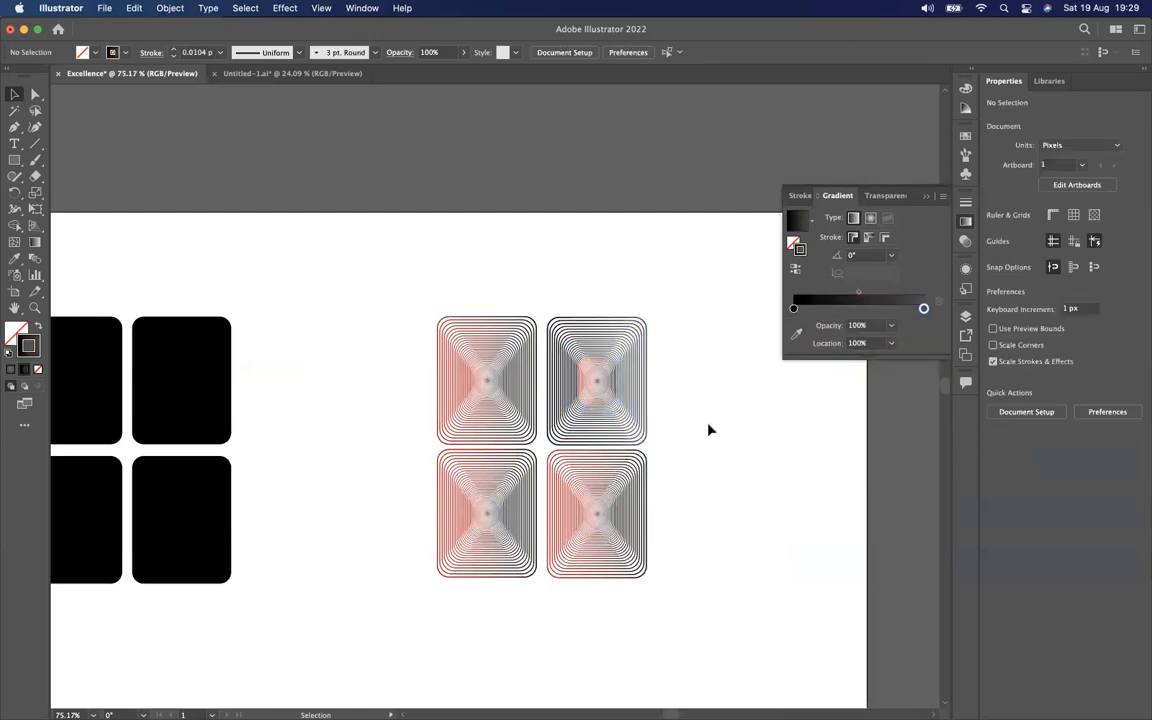
Select every rectangle in the upper-right pattern and apply the white-to-black linear gradient to the strokes
scroll(620, 465, down, 3)
drag(410, 414, 496, 483)
click(721, 300)
drag(707, 250, 596, 326)
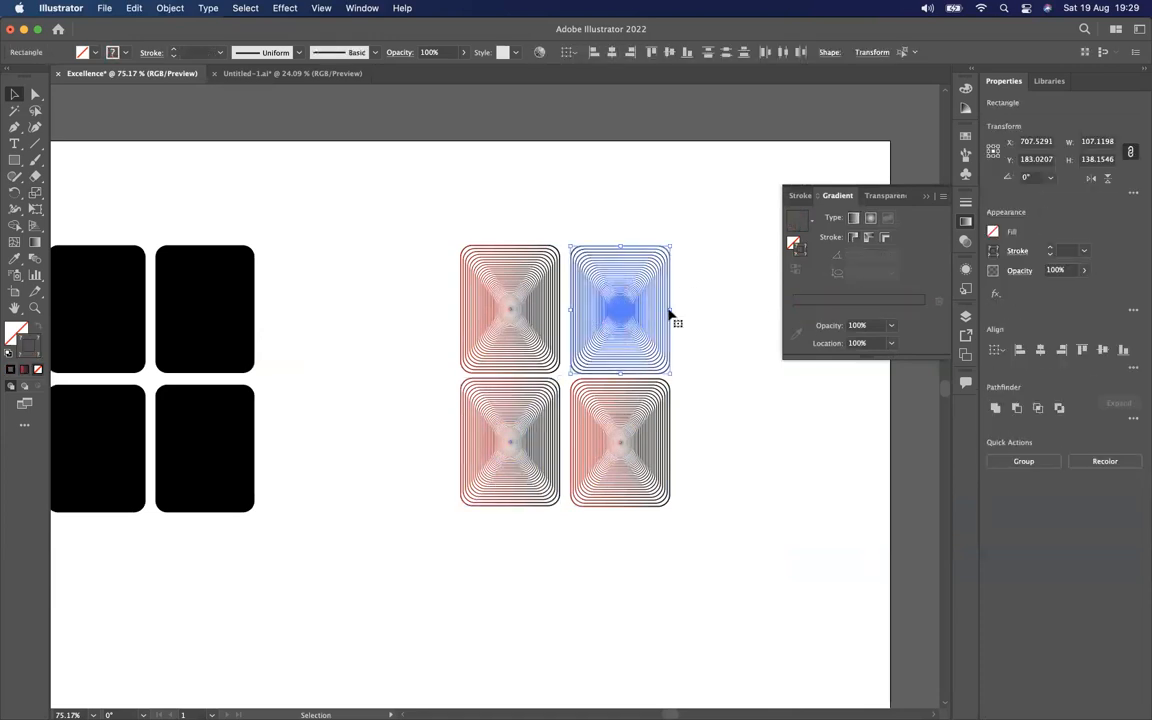
click(816, 222)
click(738, 249)
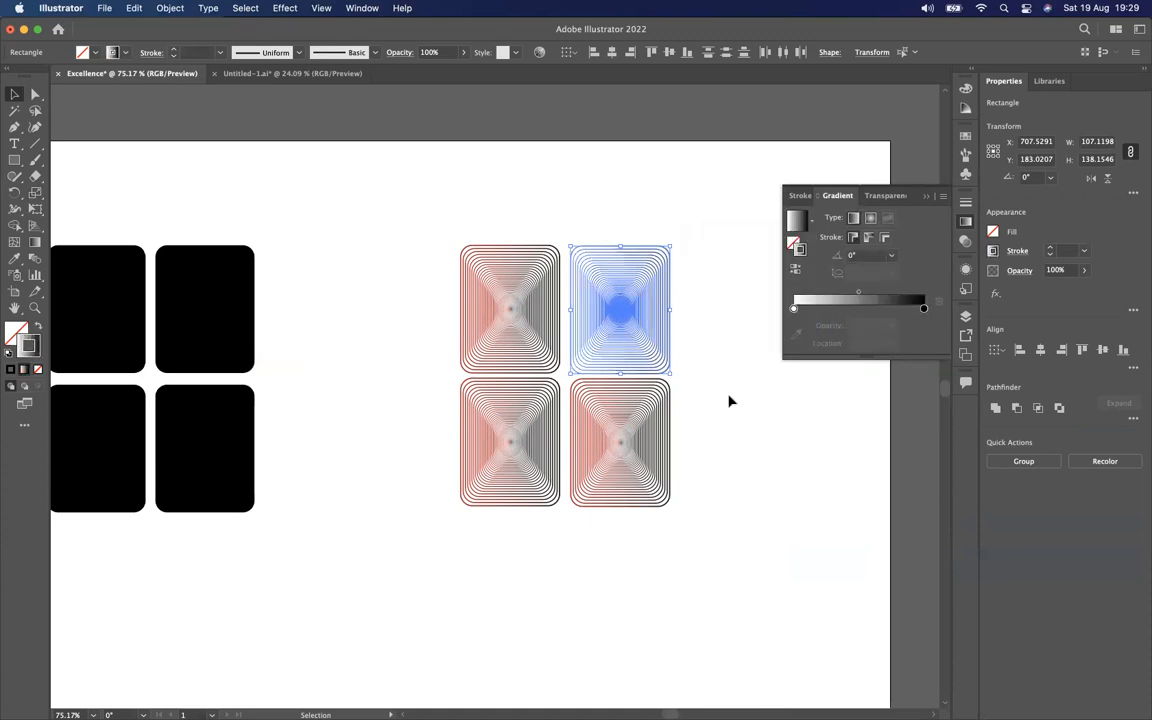
click(705, 337)
Apply the white-to-black linear gradient to the strokes of the whole lower-left pattern
drag(495, 440, 522, 463)
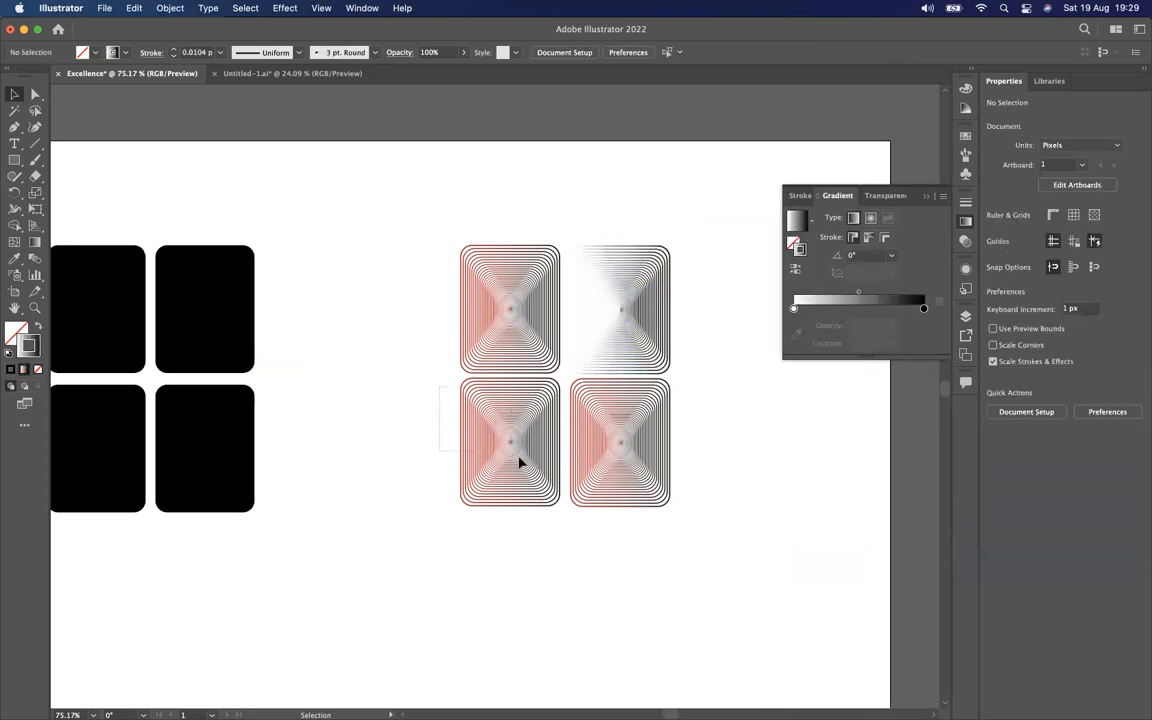
click(813, 222)
click(732, 249)
click(694, 471)
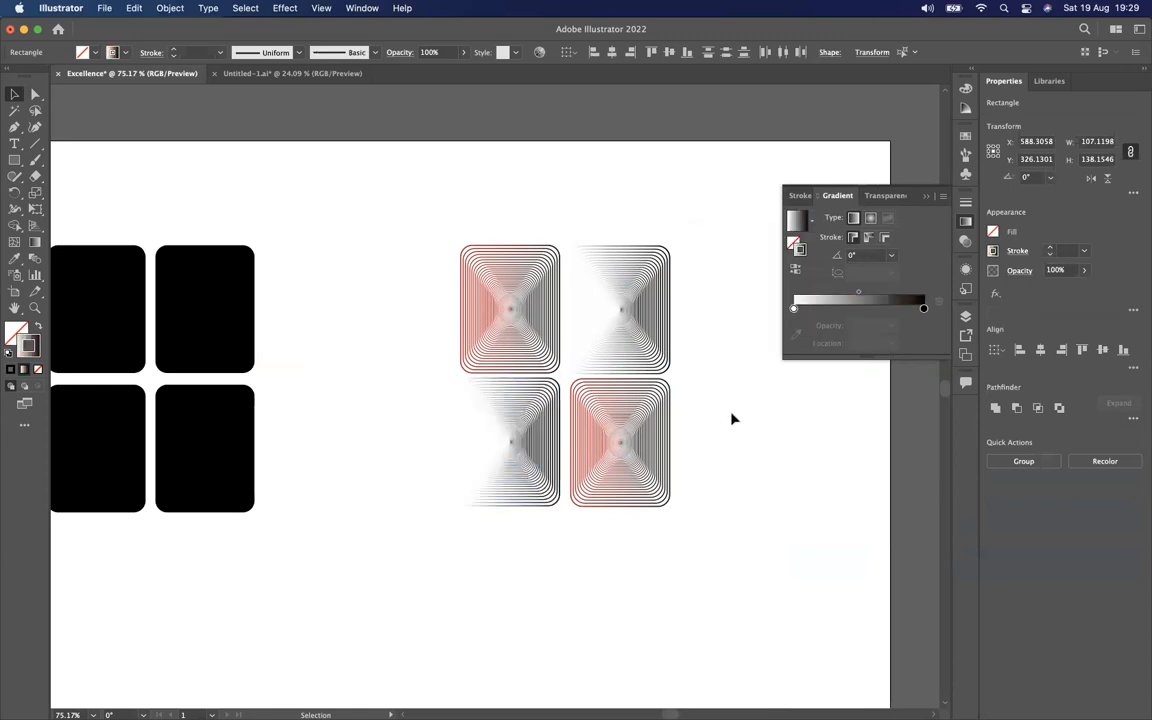
Move the four patterns off the artboard onto the grey pasteboard beyond its upper-left corner and inspect them up close
drag(391, 187, 510, 433)
scroll(672, 510, down, 10)
drag(463, 398, 465, 399)
click(465, 399)
scroll(465, 399, up, 6)
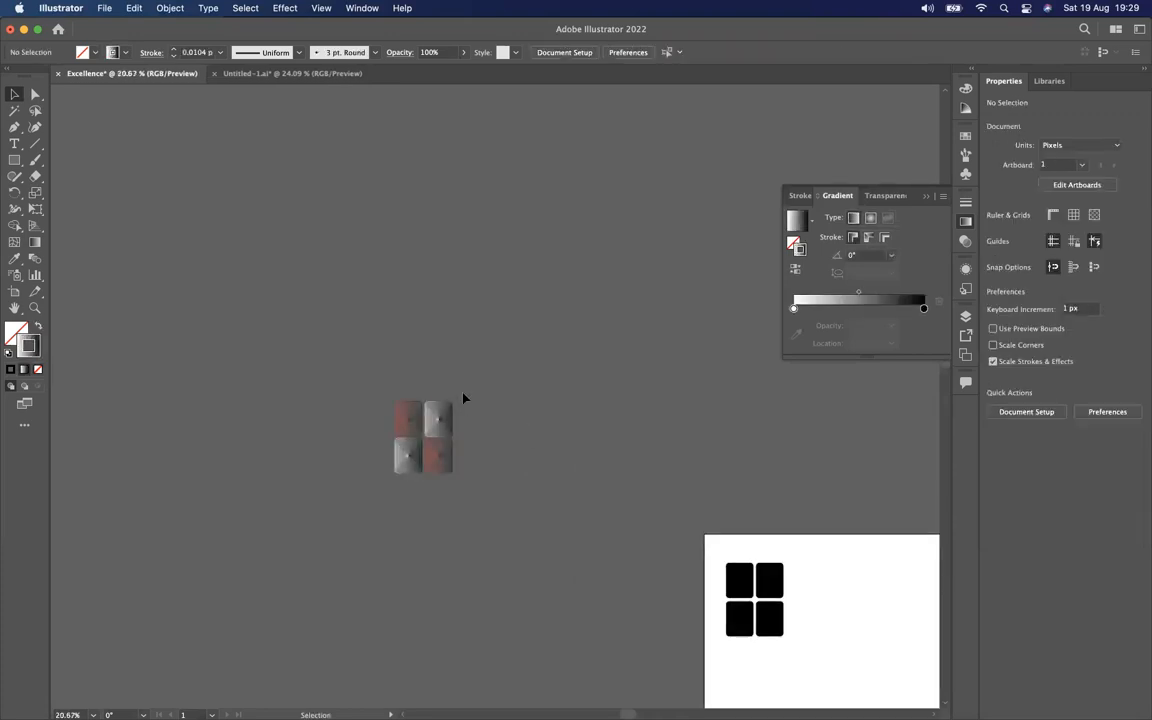
scroll(463, 397, up, 6)
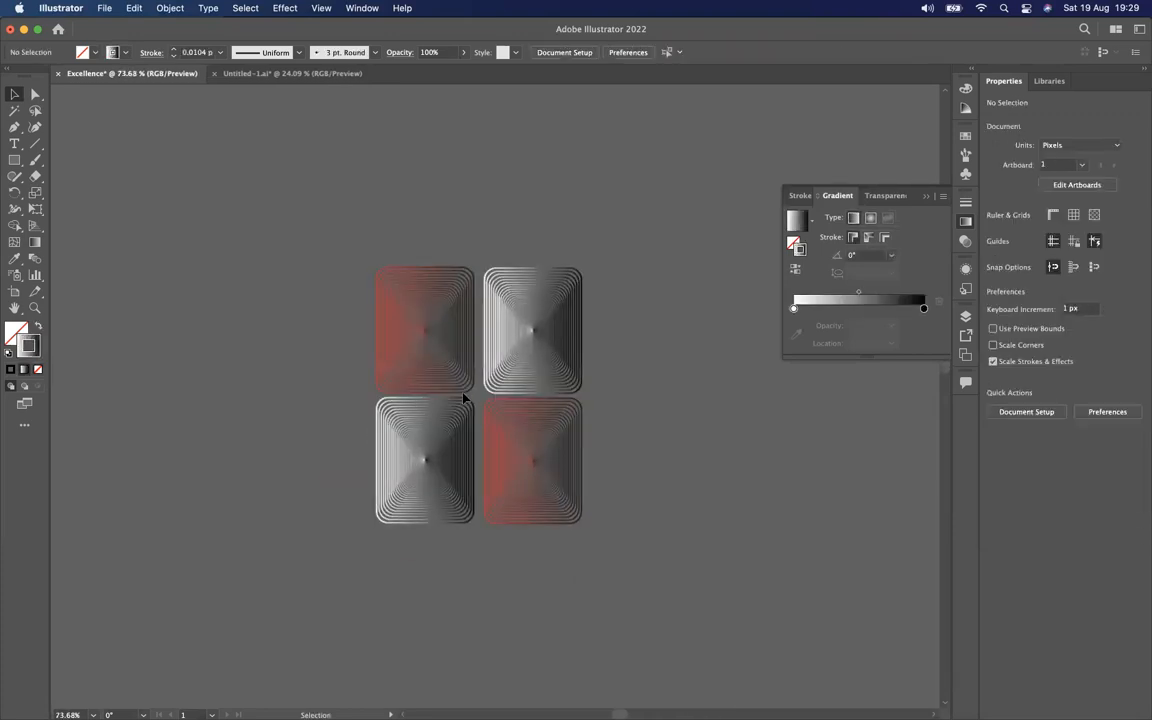
scroll(463, 398, down, 1)
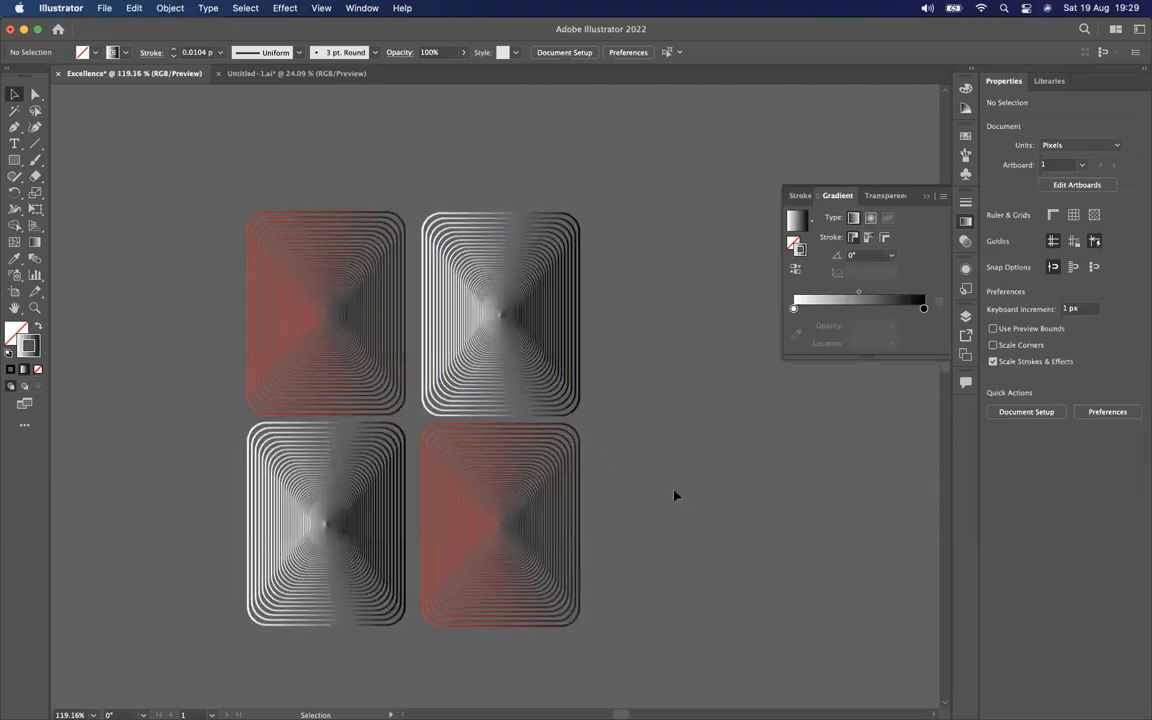
Move the four patterns back onto the artboard beside the grid of black rectangles
scroll(674, 495, down, 6)
scroll(674, 495, down, 5)
scroll(674, 495, right, 5)
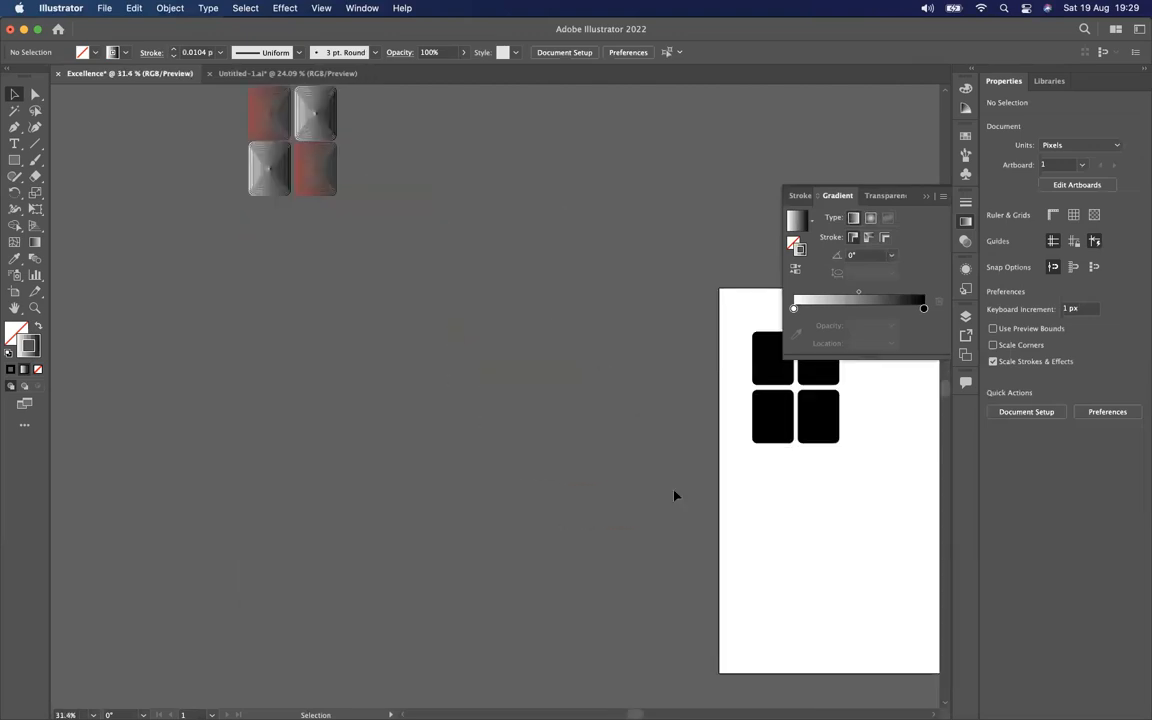
scroll(674, 495, up, 3)
scroll(674, 495, left, 3)
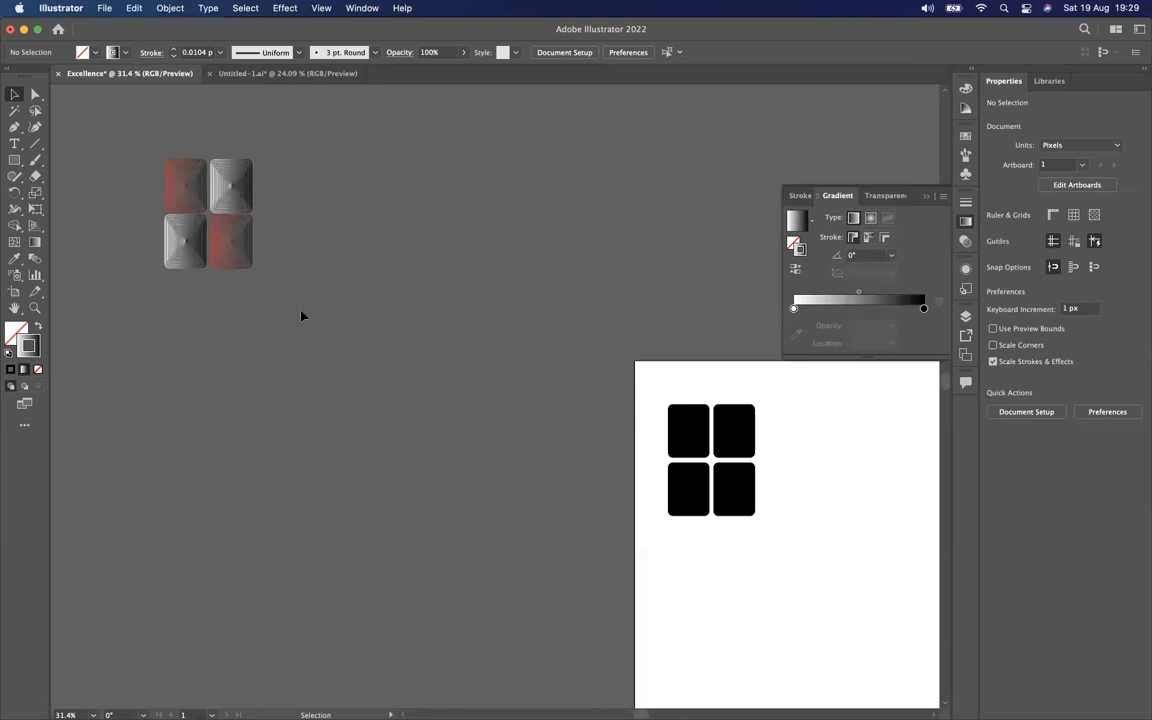
drag(231, 205, 845, 449)
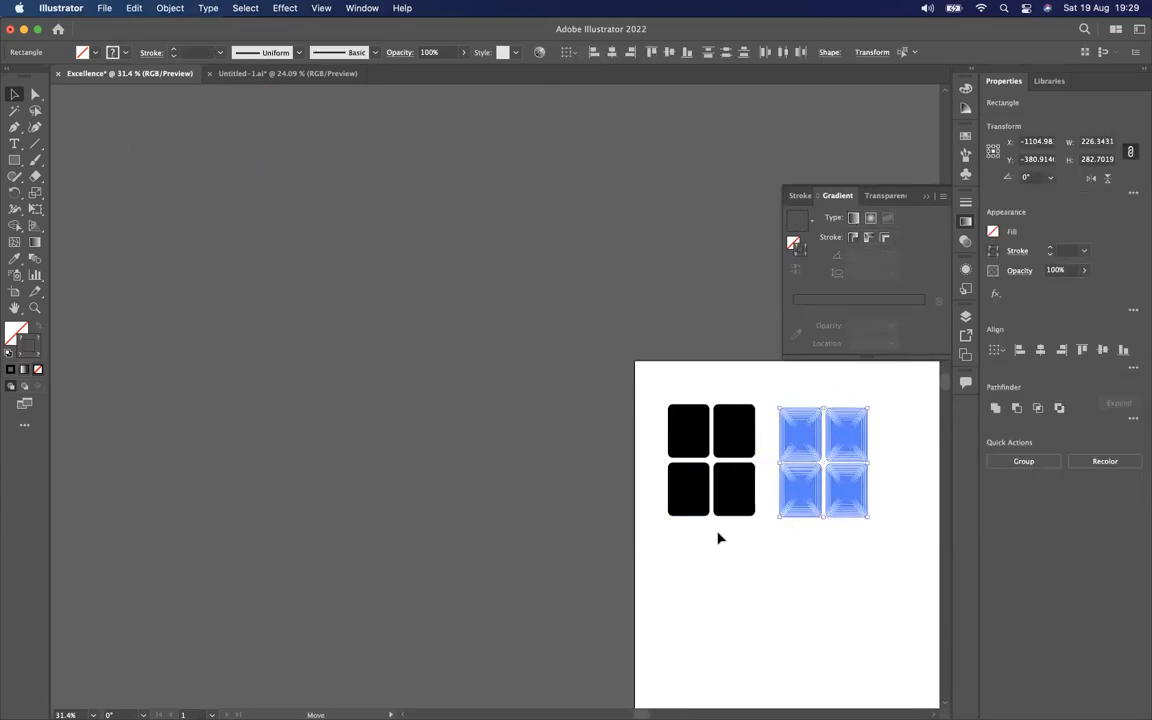
click(718, 538)
Delete the four line patterns beside the black rectangle grid
scroll(718, 538, right, 3)
scroll(718, 538, down, 2)
drag(623, 351, 751, 519)
key(Delete)
Select only the upper-left rectangle of the black grid
drag(497, 347, 622, 474)
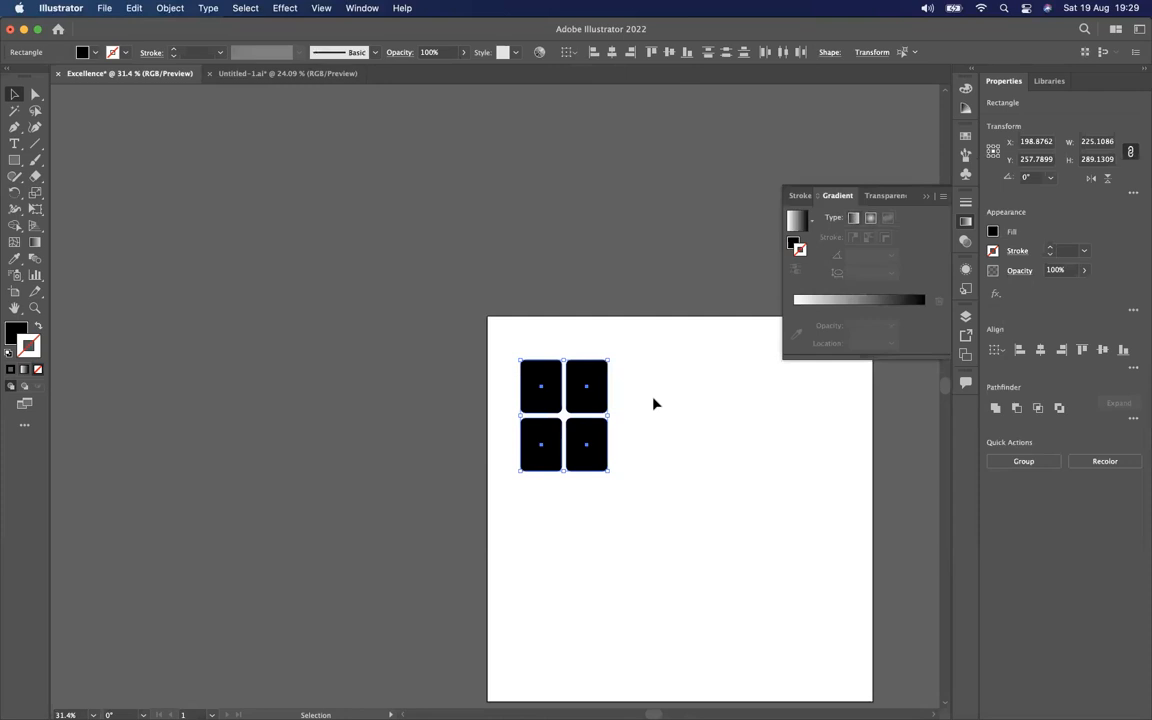
scroll(655, 403, up, 3)
click(497, 378)
click(489, 371)
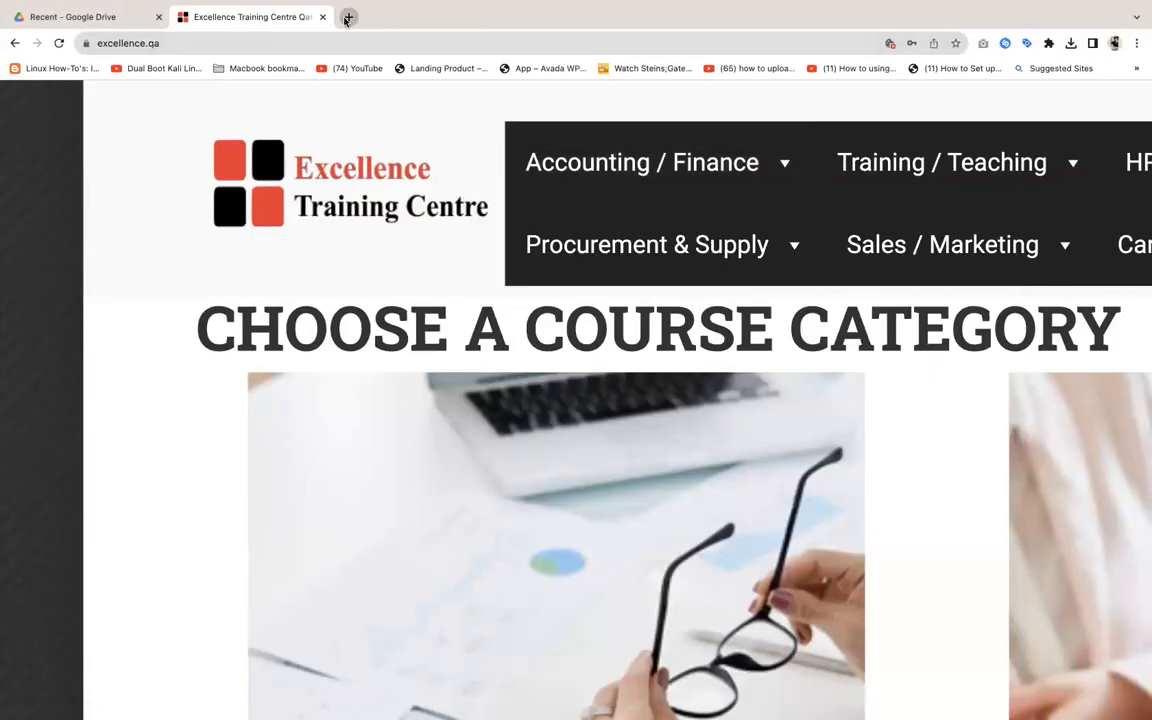
In a new tab of the web browser, search Google for "keyboard image" and open the dark Unsplash keyboard picture
click(347, 17)
text(keyboard image)
key(Return)
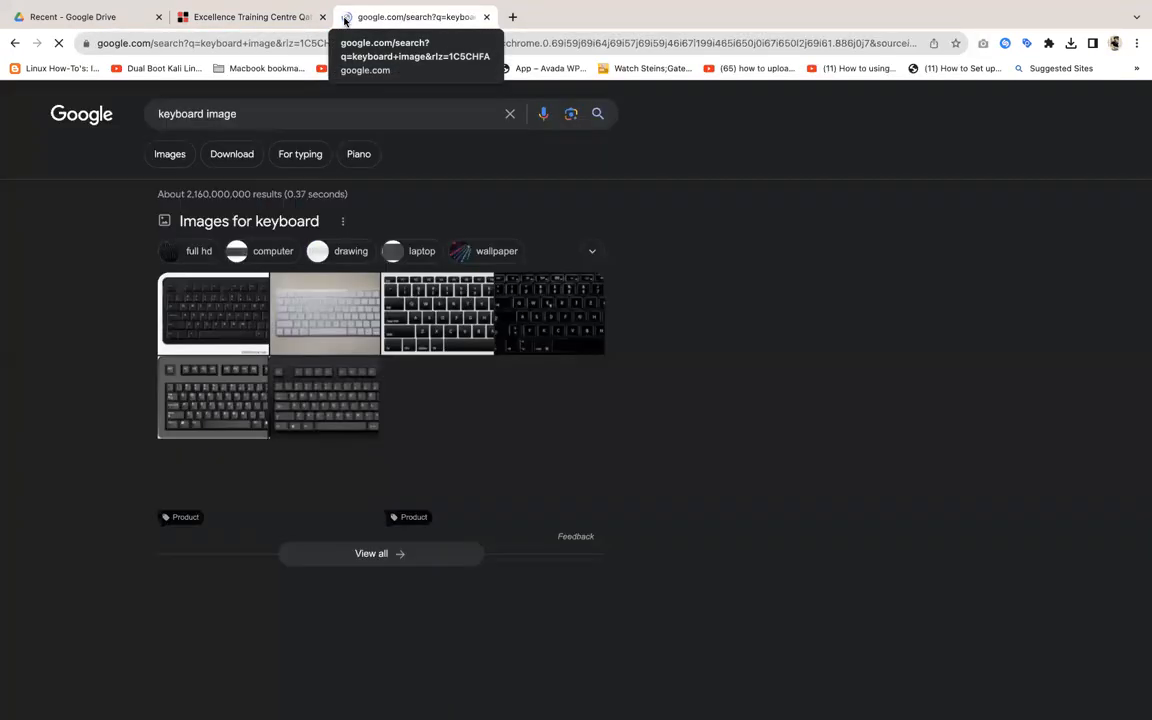
click(468, 308)
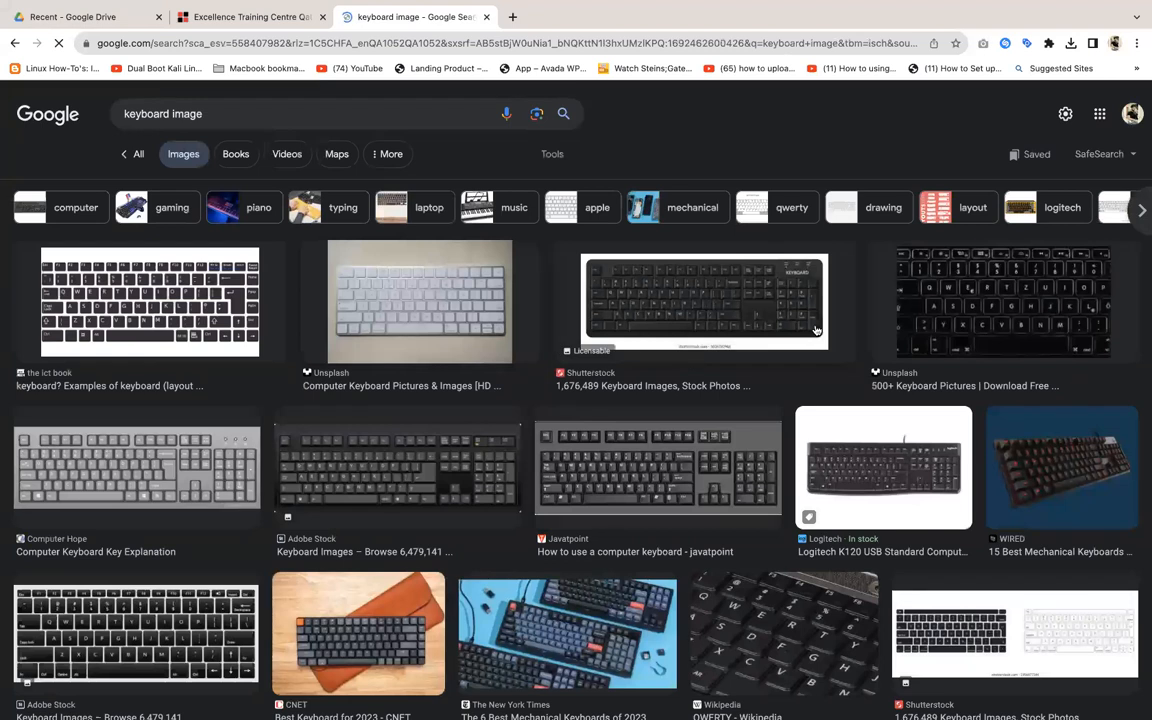
click(942, 286)
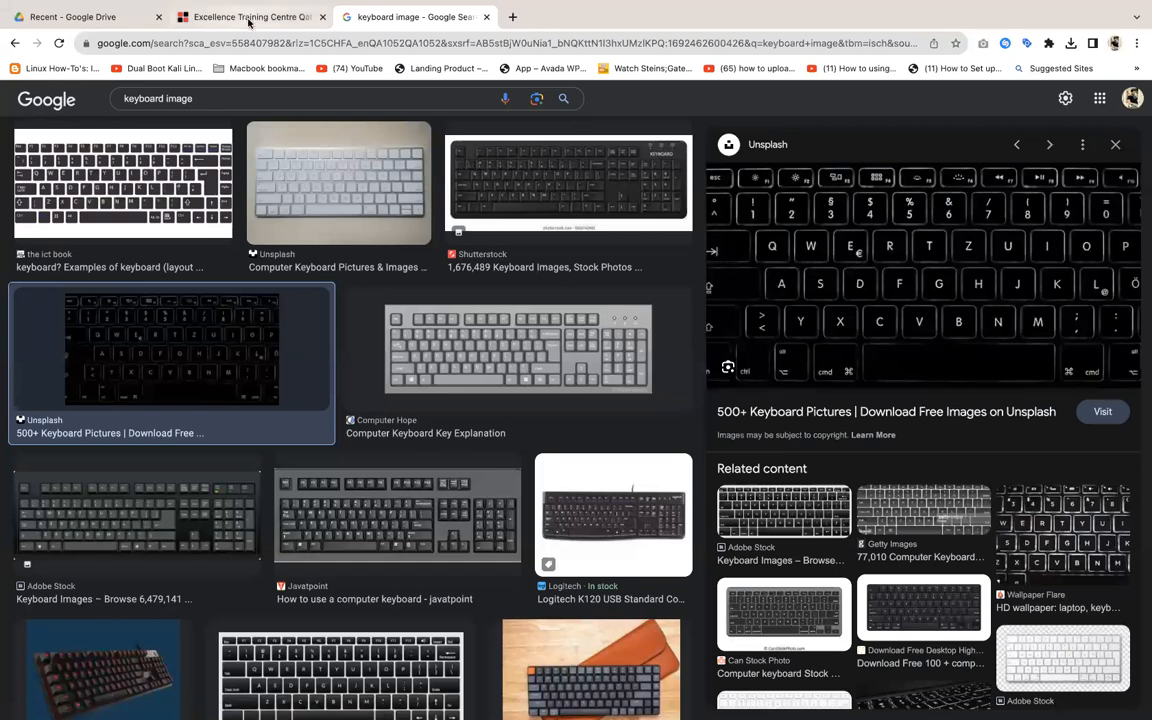
Return to Illustrator and place a copy of the upper-left black rectangle in the empty space beside the grid
key(ctrl+Left)
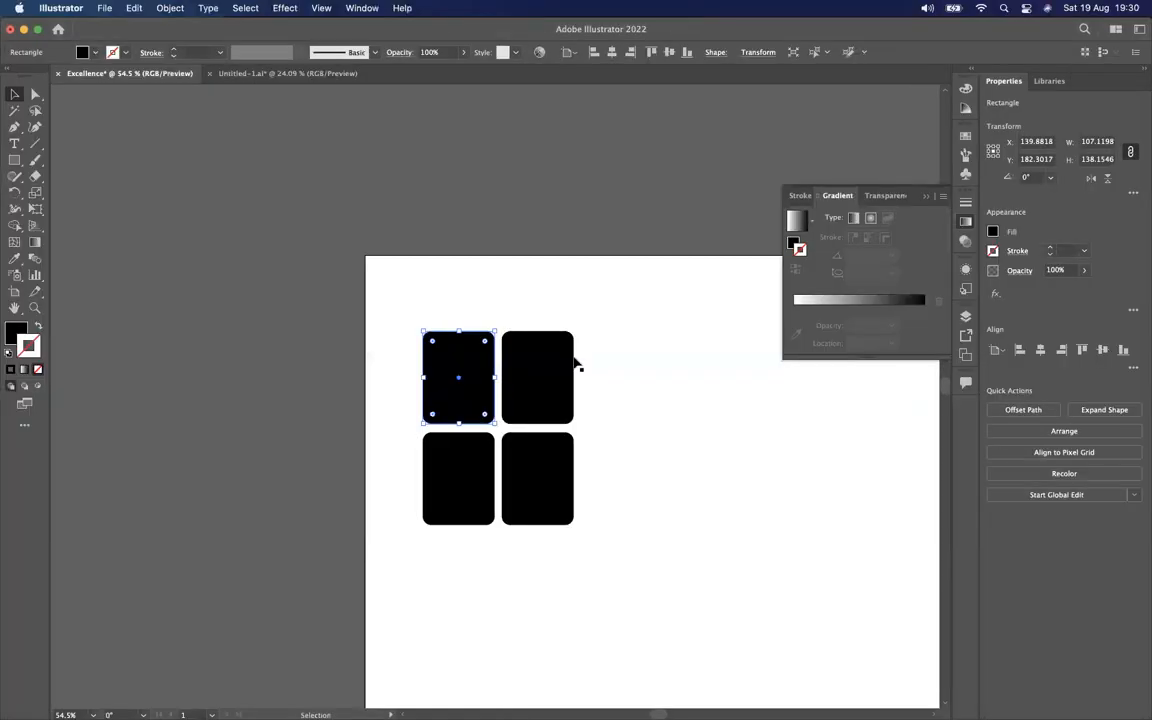
drag(479, 372, 705, 376)
click(781, 413)
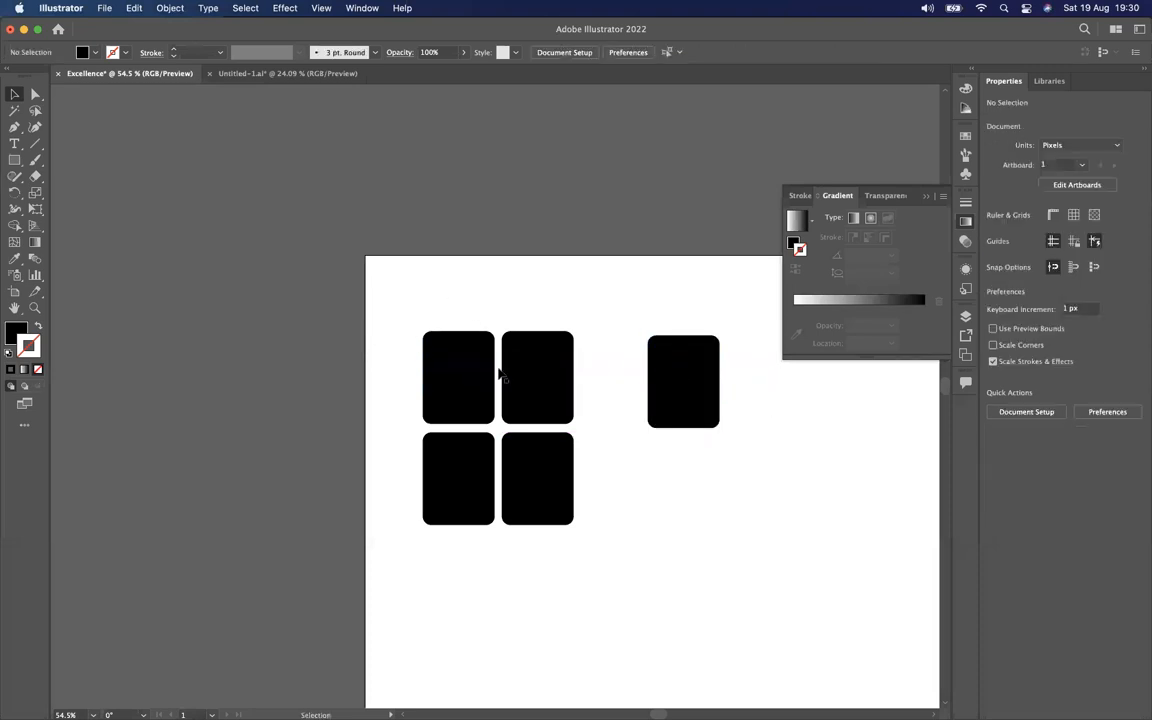
Swap the fill and stroke of the rectangle copy beside the grid, leaving it unfilled with a 1 pt black outline
key(ctrl+Right)
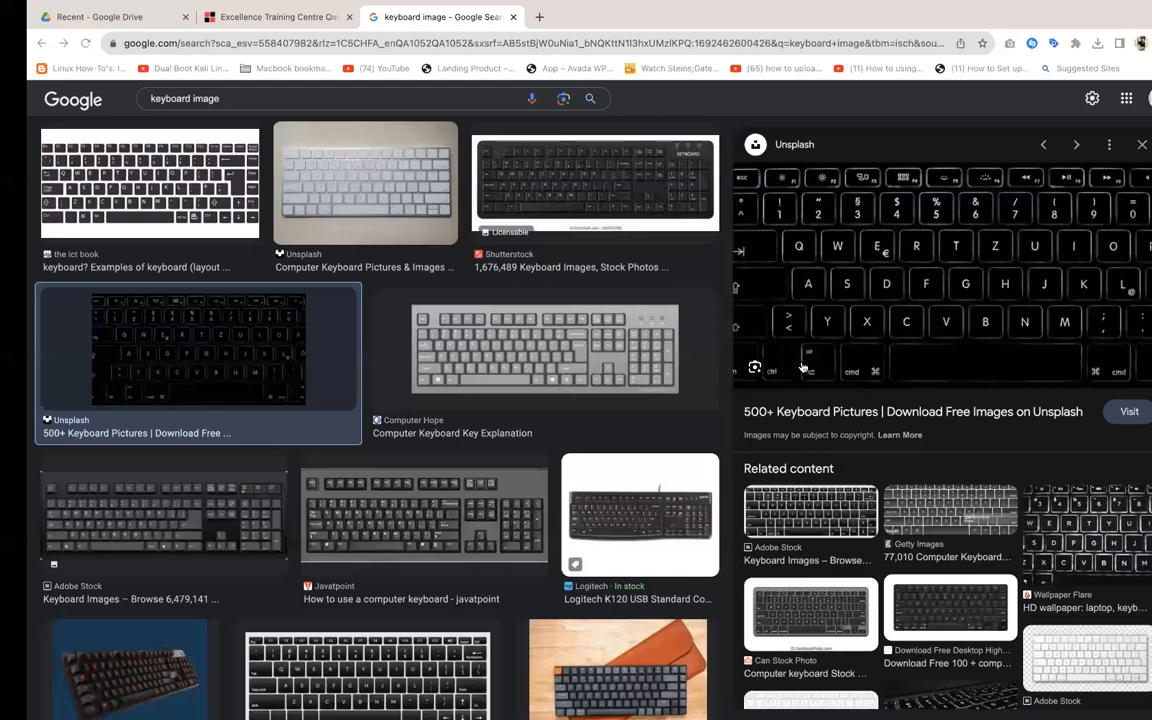
key(ctrl+Left)
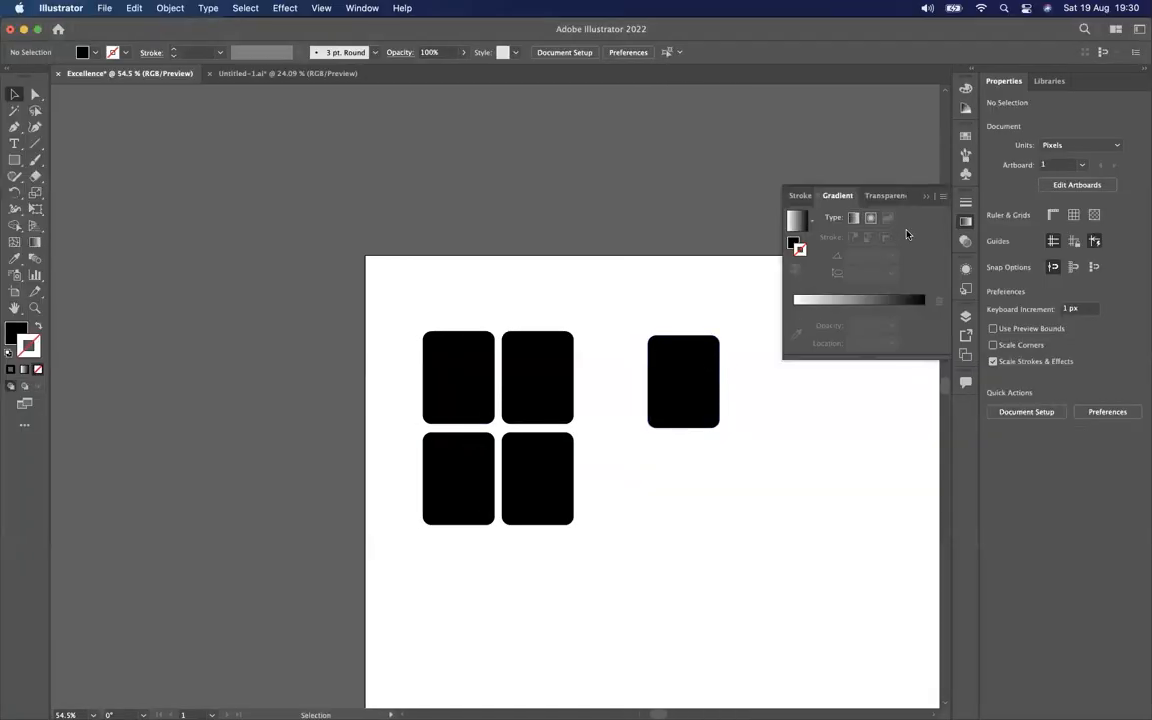
click(690, 380)
scroll(695, 383, up, 5)
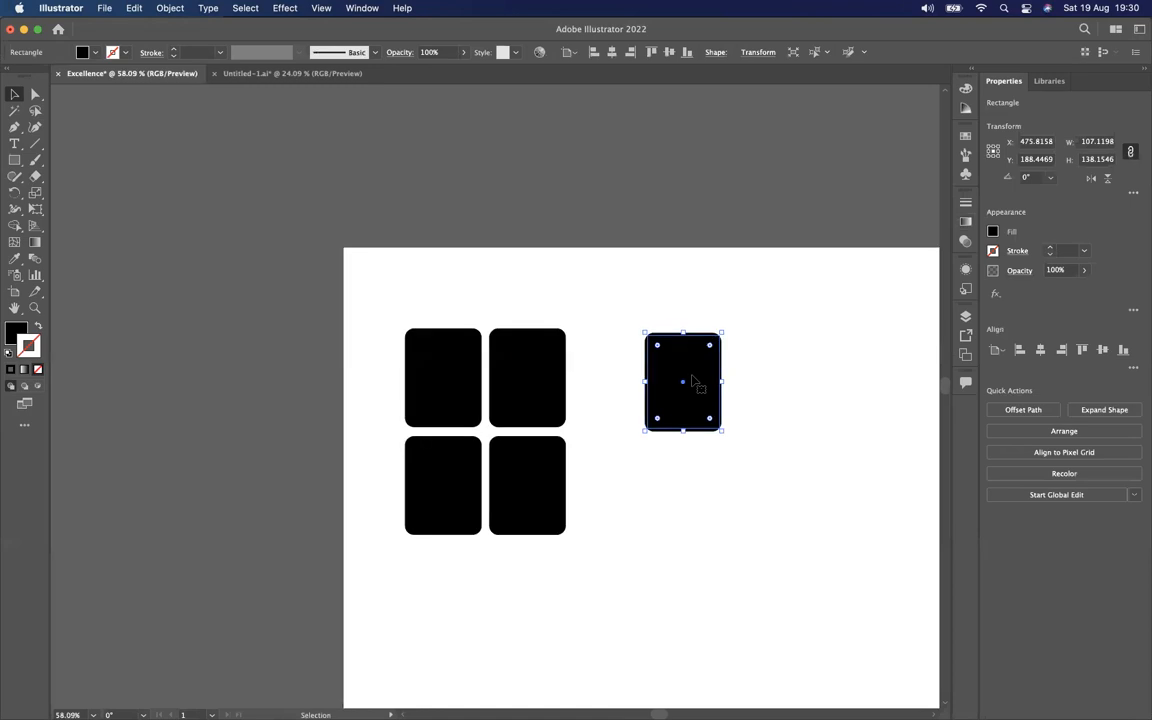
scroll(692, 381, right, 1)
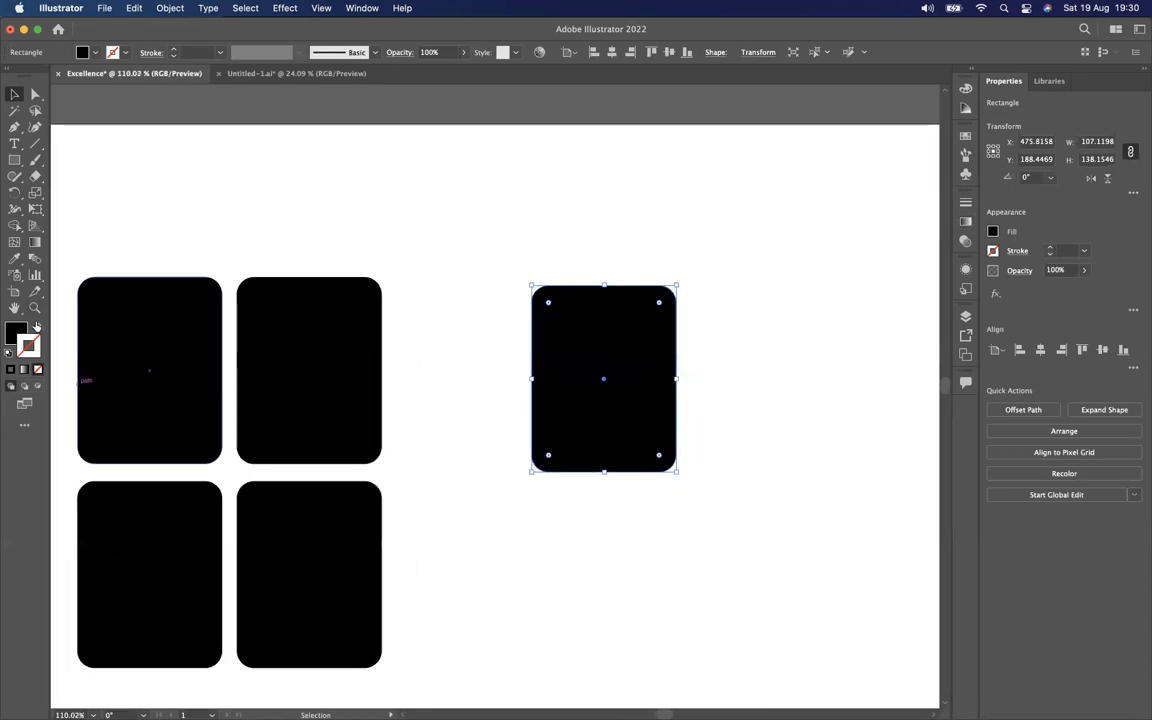
click(36, 326)
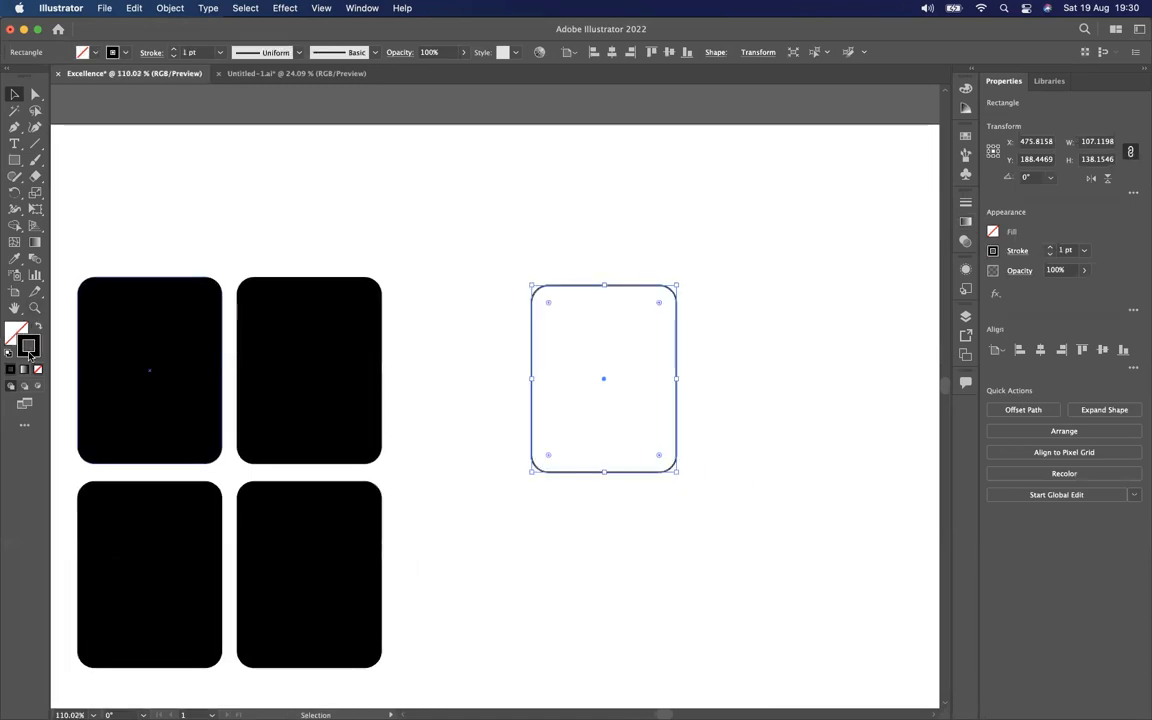
drag(530, 266, 808, 567)
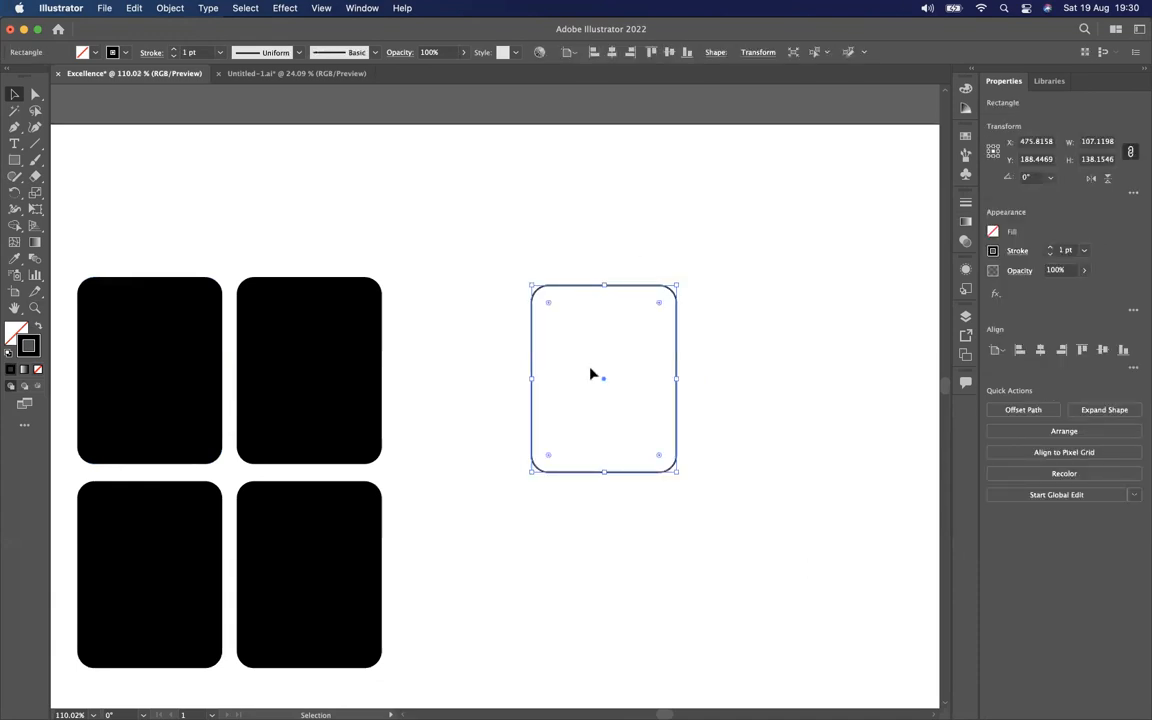
Create a copy of the outlined rectangle scaled uniformly to 99% about its centre
click(37, 196)
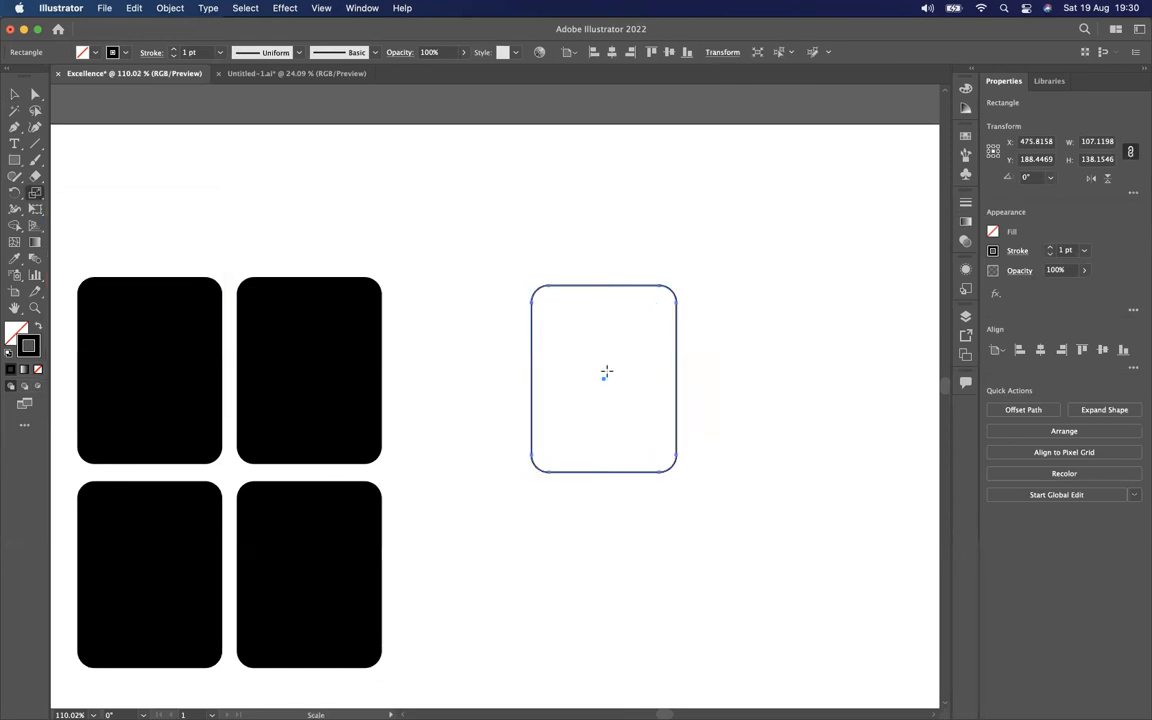
key(ctrl+Right)
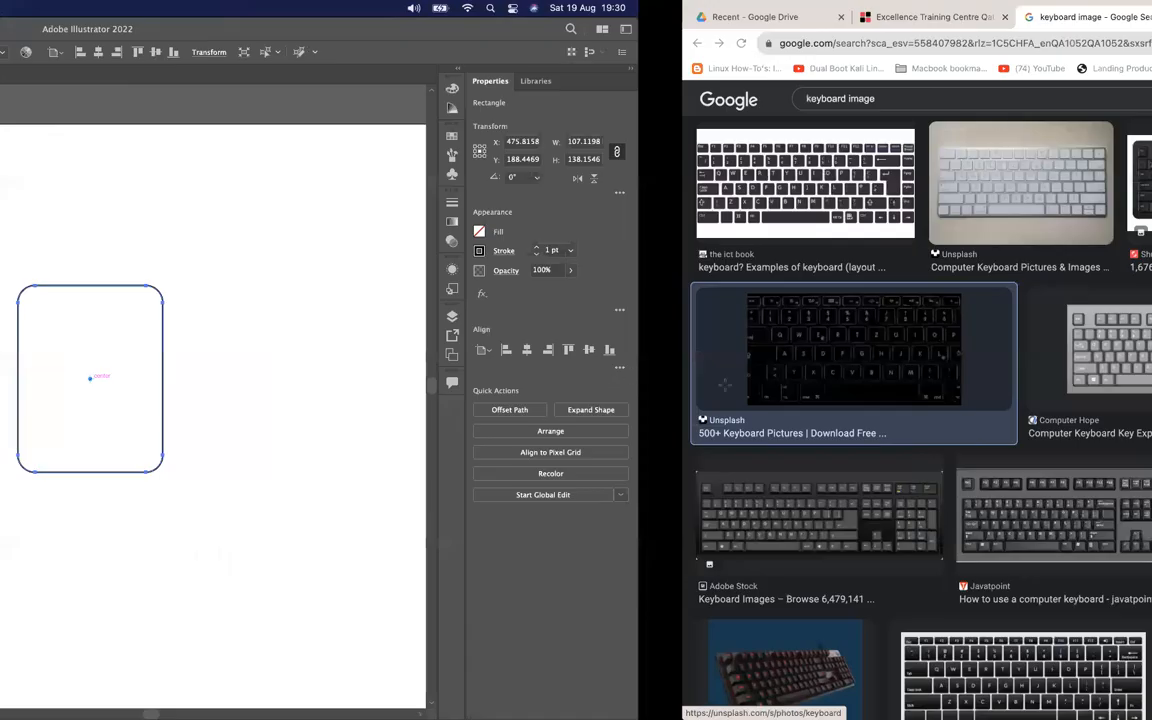
key(ctrl+Left)
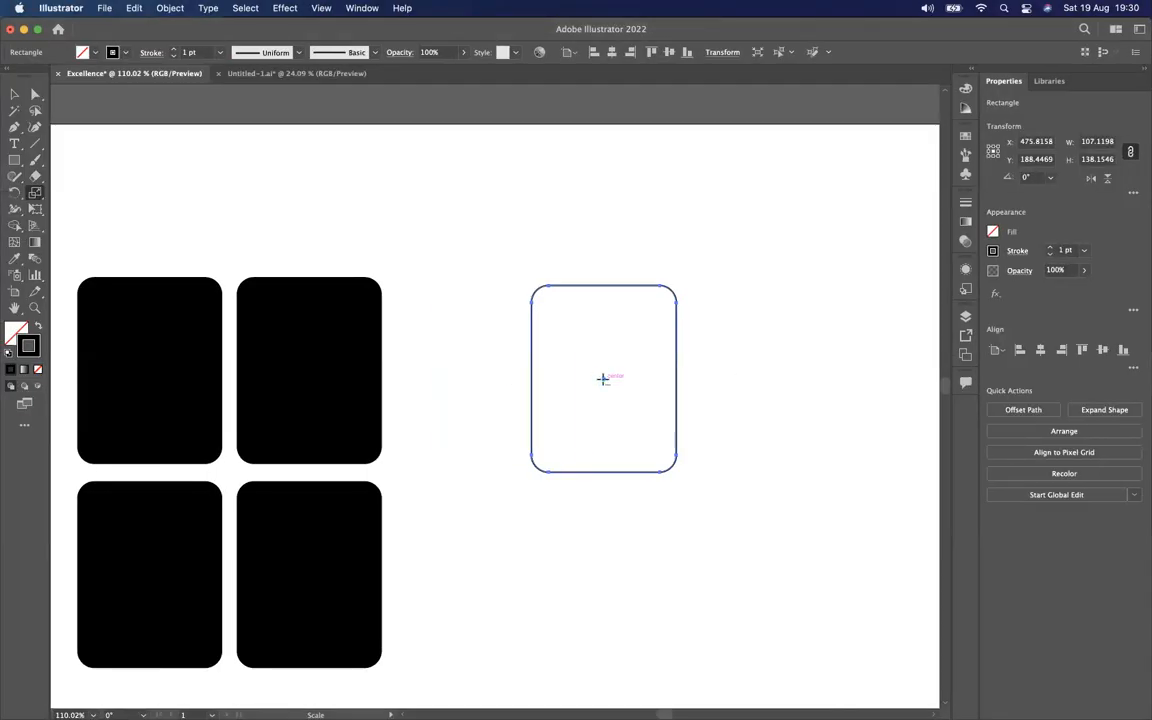
alt+click(603, 378)
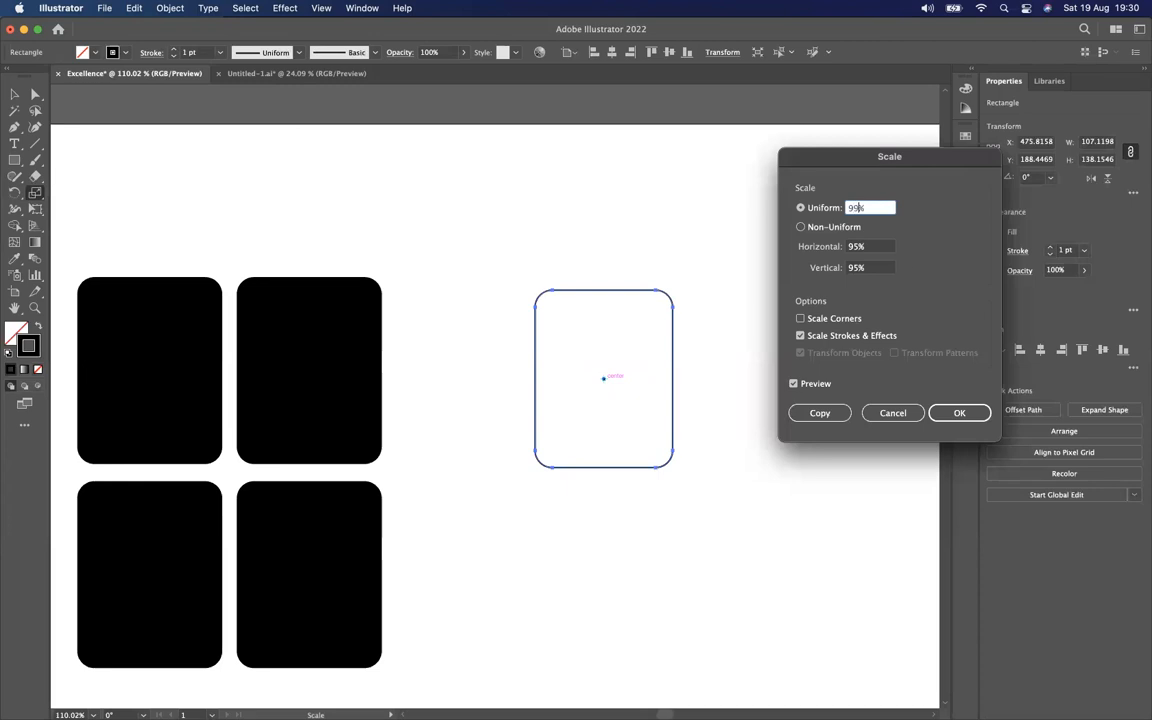
click(830, 410)
key(v)
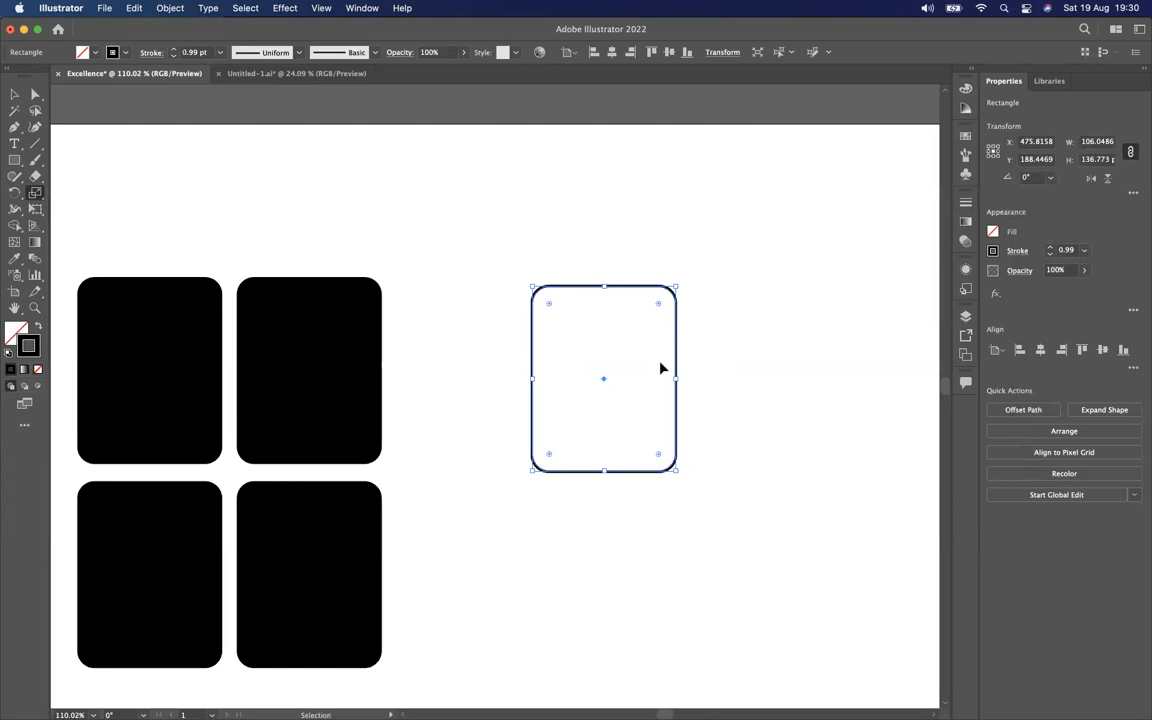
Repeat the scaled copy inward until the innermost outline is about 55 by 70 px
key(super+d)
key(super+d)
key(super+d)
key(super+d)
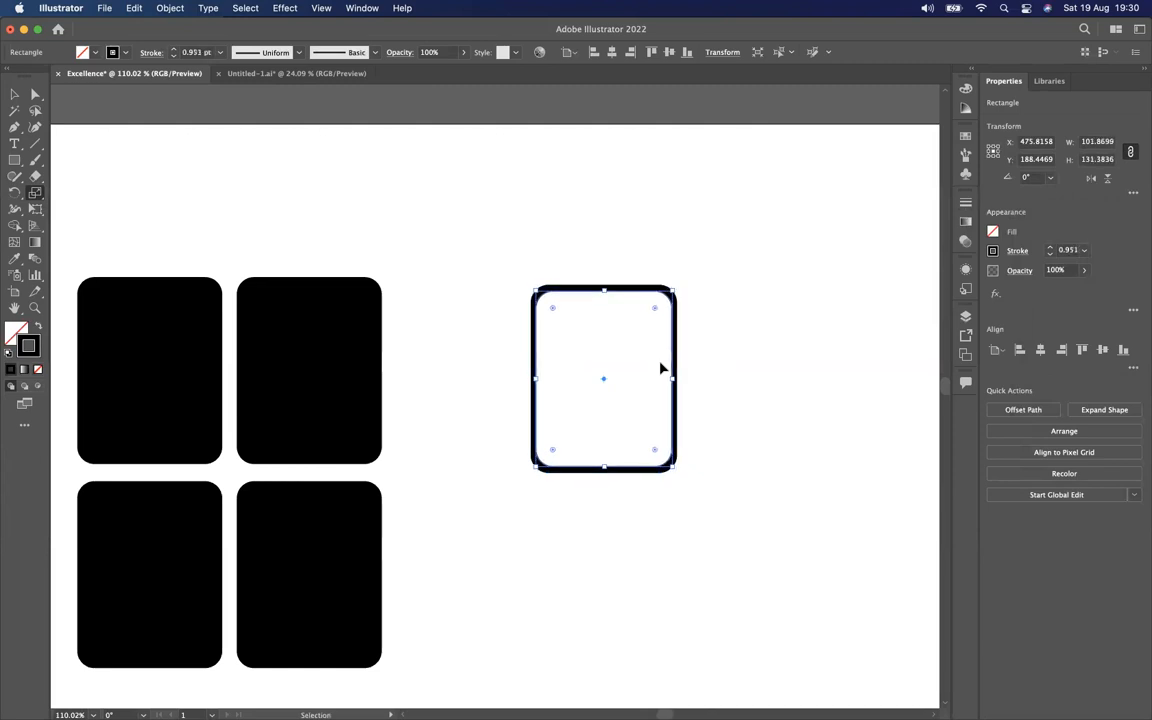
key(super+d)
key(super+d)
key(super+d)
key(super+d)
key(super+d)
key(super+d)
key(super+d)
key(super+d)
key(super+d)
key(super+d)
key(super+d)
key(super+d)
key(super+d)
key(super+d)
key(super+d)
key(super+d)
key(super+d)
key(super+d)
key(super+d)
key(super+d)
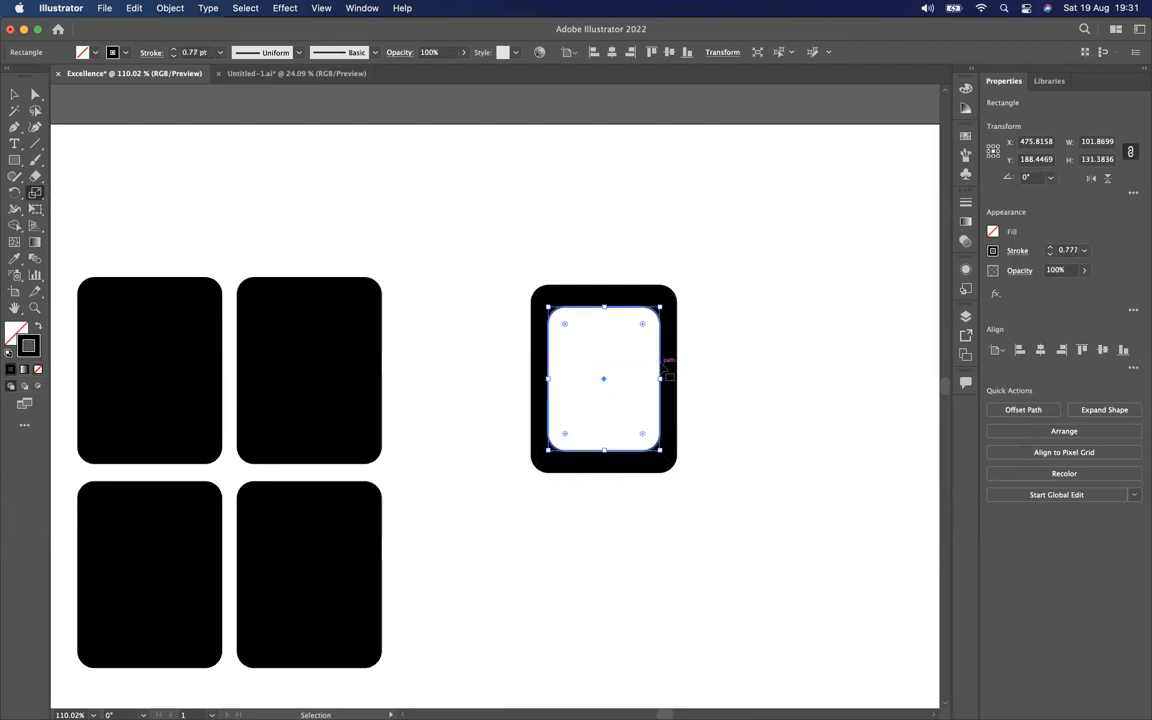
key(super+d)
key(super+d)
key(super+d)
key(super+d)
key(super+d)
key(super+d)
key(super+d)
key(super+d)
key(super+d)
key(super+d)
key(super+d)
key(super+d)
key(super+d)
key(super+d)
key(super+d)
key(super+d)
key(super+d)
key(super+d)
key(super+d)
key(super+d)
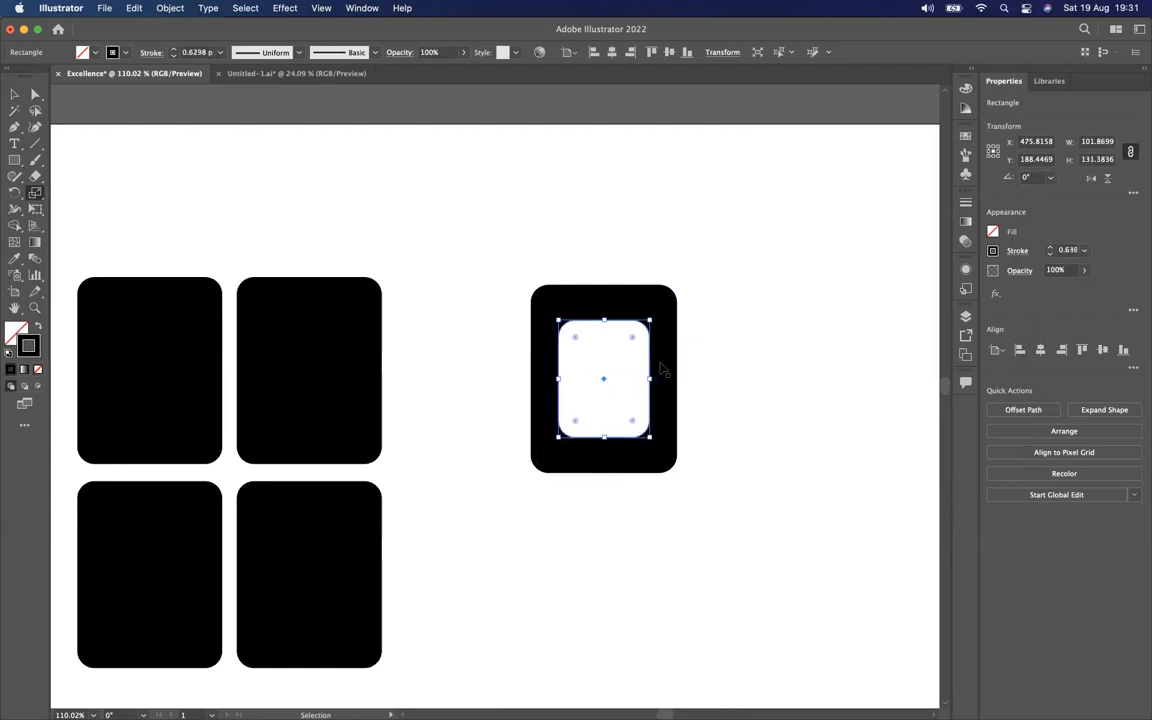
key(super+d)
key(super+d)
key(super+d)
key(super+d)
key(super+d)
key(super+d)
key(super+d)
key(super+d)
key(super+d)
key(super+d)
key(super+d)
key(super+d)
key(super+d)
key(super+d)
key(super+d)
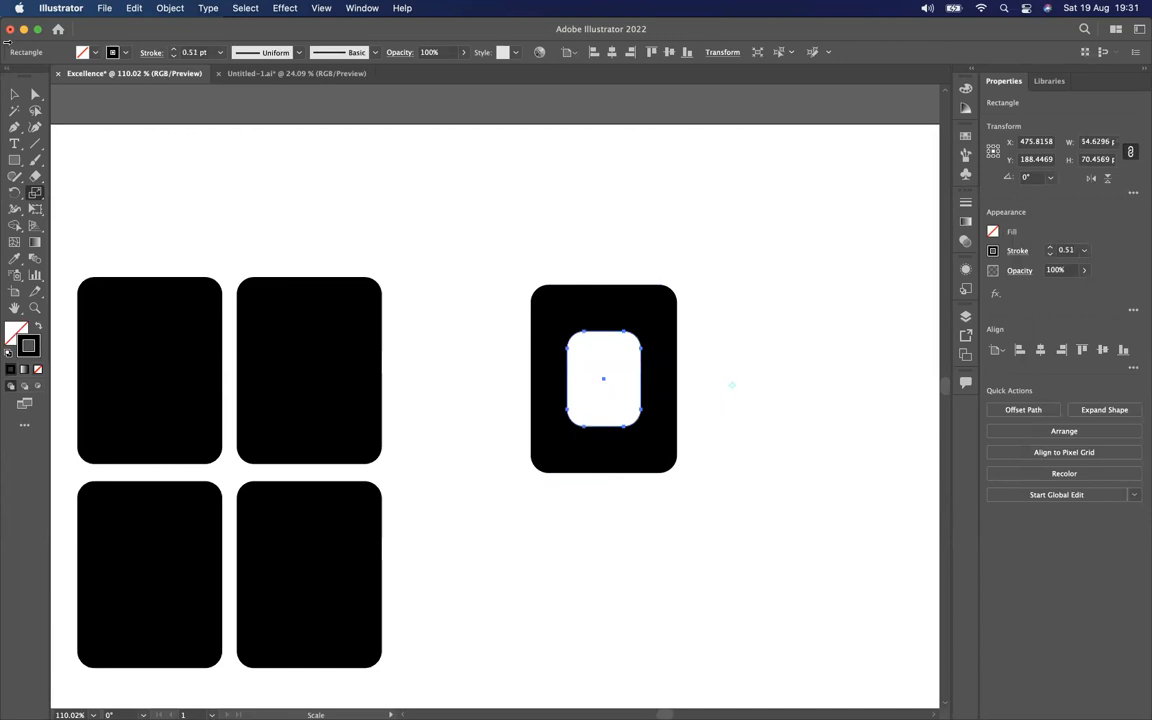
Select all the nested outlines and move them together so their centre lies at about X 500 px, Y 166 px
click(14, 93)
drag(483, 255, 788, 610)
scroll(568, 400, down, 3)
mouse_move(609, 391)
mouse_down()
mouse_move(424, 352)
mouse_move(70, 322)
mouse_move(671, 402)
mouse_move(625, 376)
mouse_up()
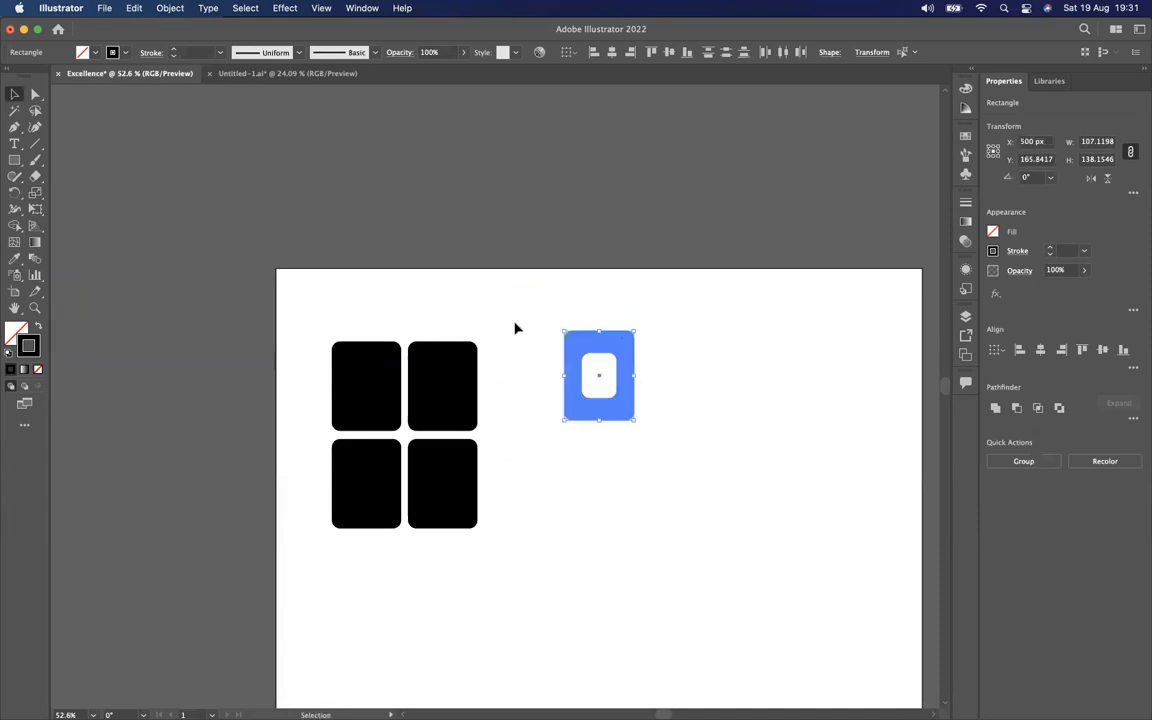
Set the stroke weight of all the nested outlines to 0.2 pt and inspect the thin lines up close
scroll(535, 380, up, 5)
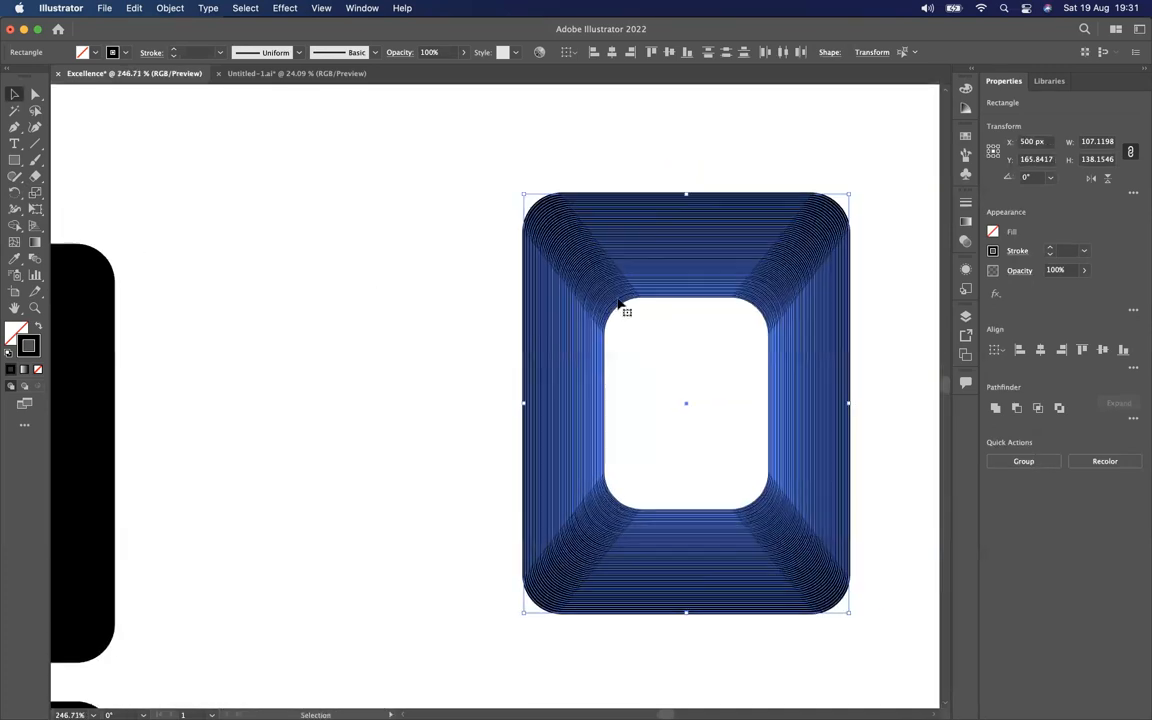
click(174, 57)
click(187, 53)
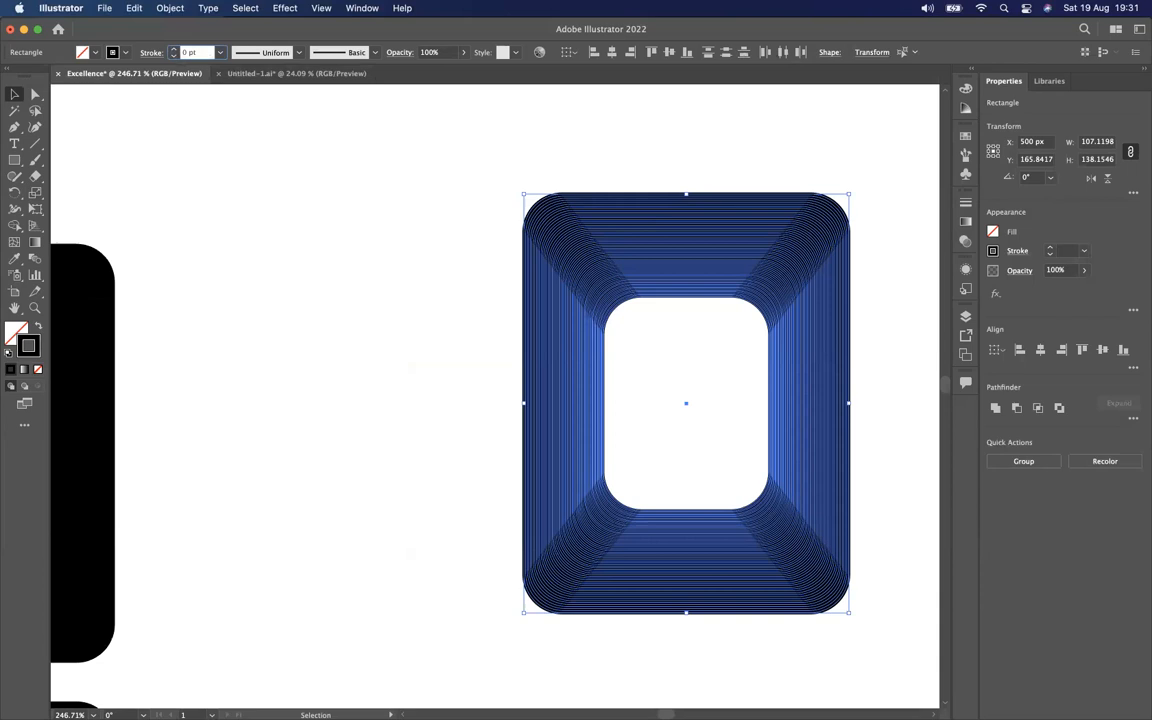
text(.2)
key(Return)
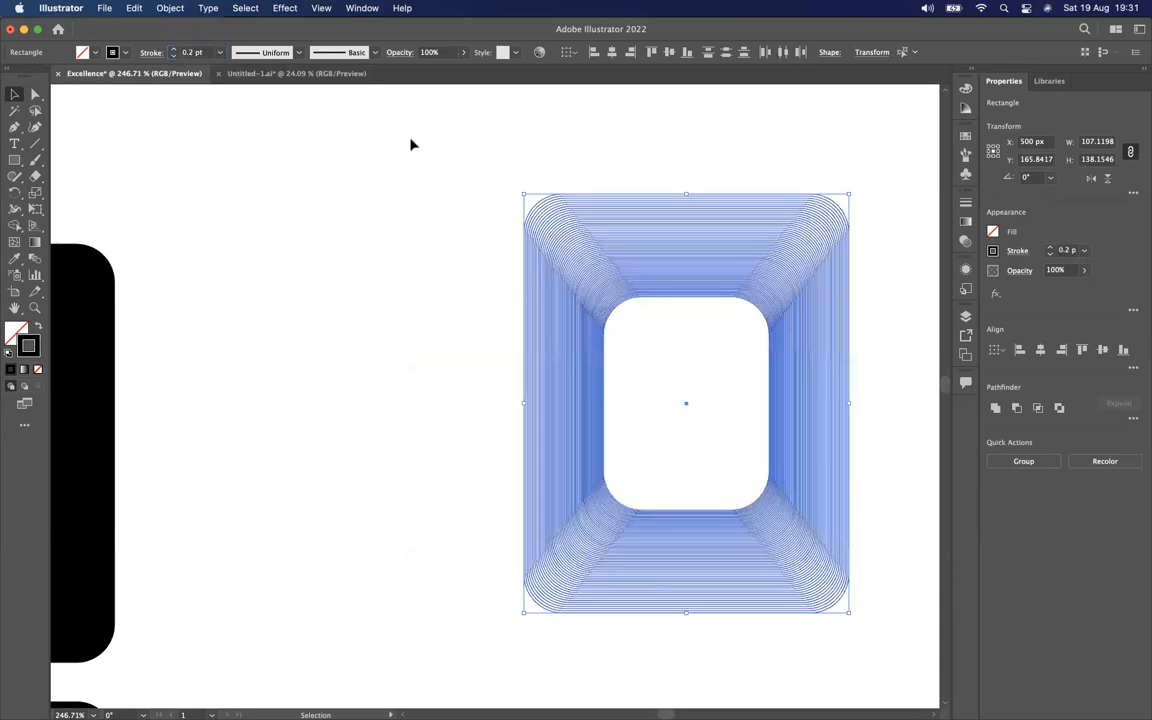
click(411, 140)
scroll(571, 300, up, 1)
scroll(573, 303, up, 8)
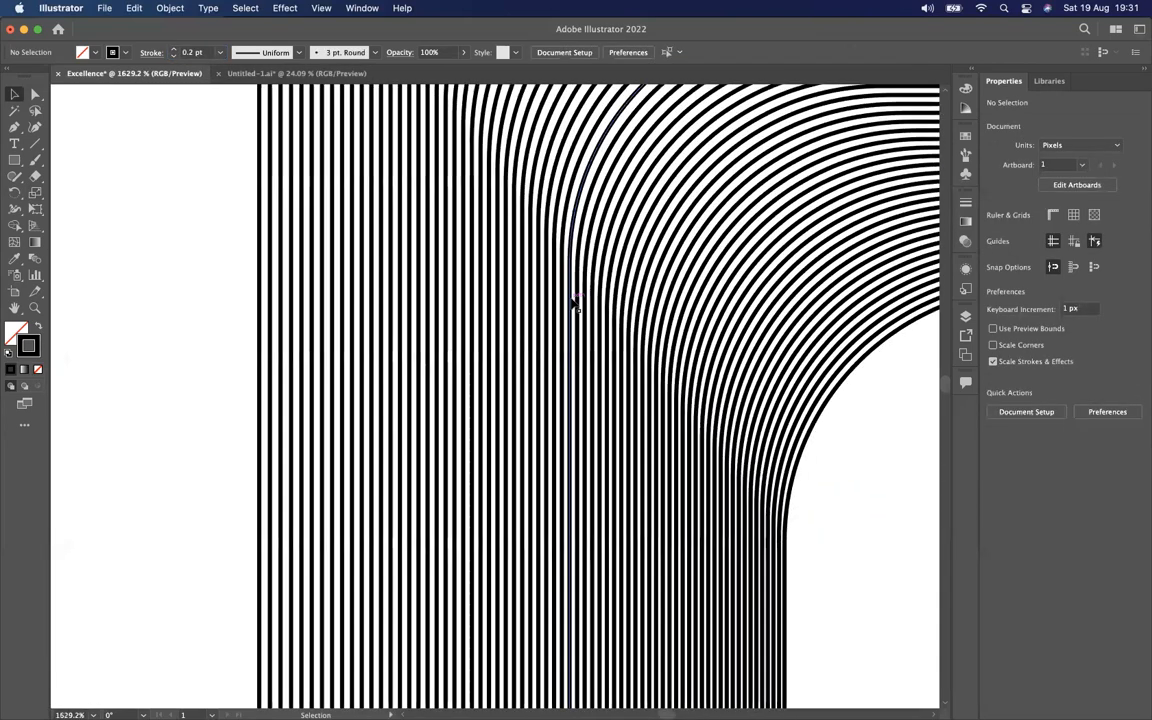
scroll(573, 303, down, 5)
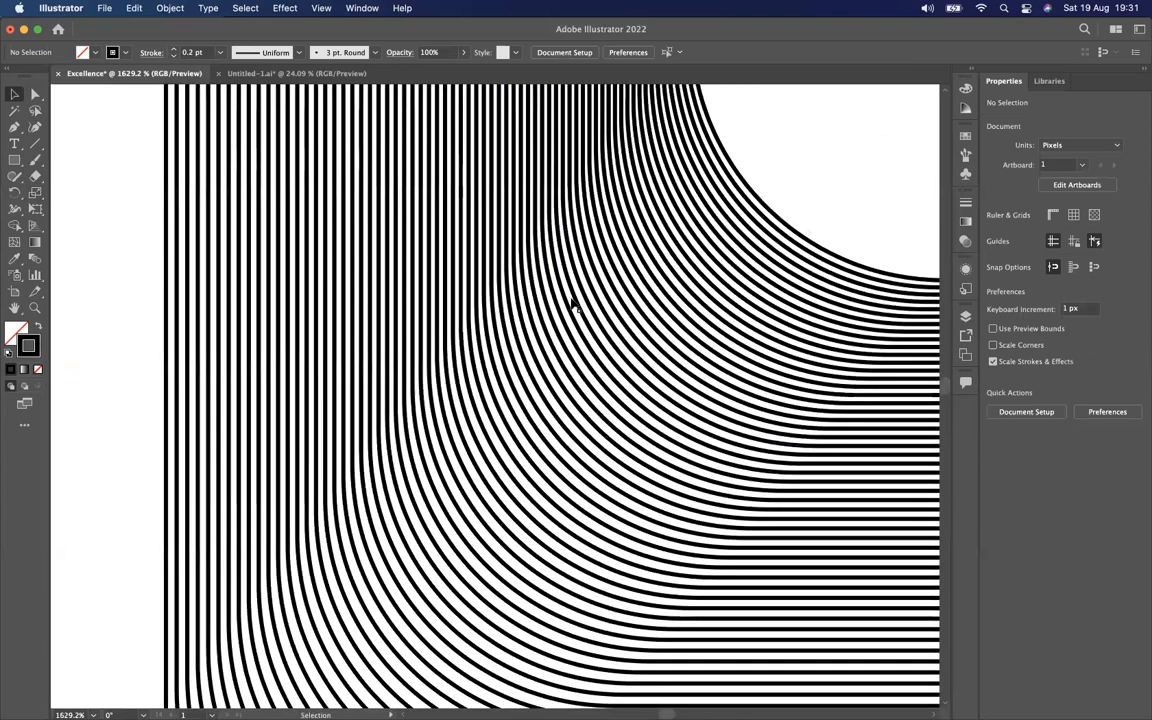
scroll(573, 303, down, 6)
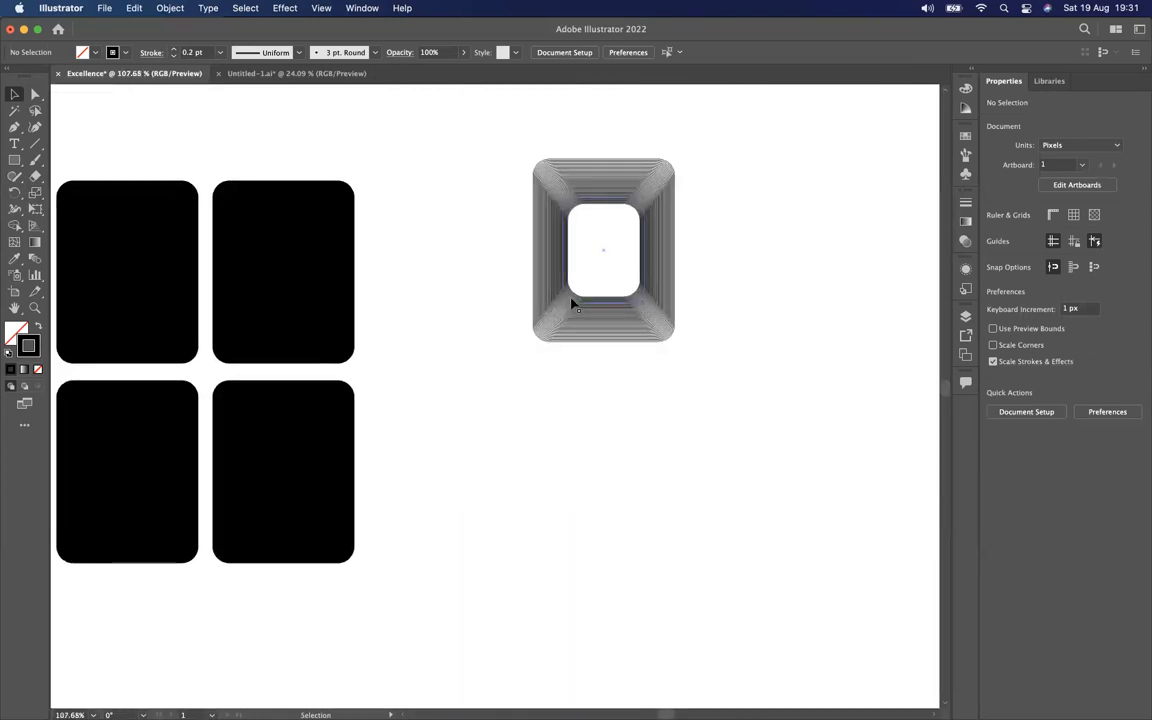
Duplicate the nested outline pattern to form a two-by-two grid beside the black rectangles
drag(669, 379, 439, 175)
click(752, 411)
drag(640, 304, 747, 306)
key(super+z)
drag(483, 187, 829, 470)
alt+drag(650, 347, 791, 551)
click(841, 525)
scroll(841, 525, down, 5)
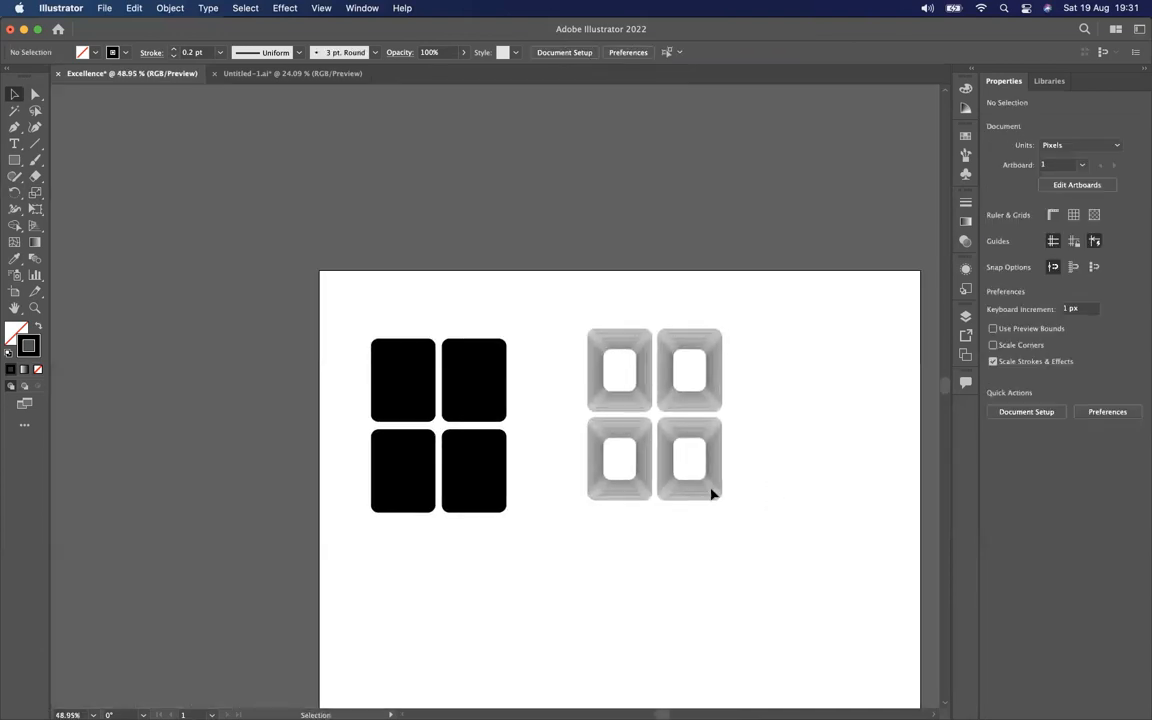
scroll(682, 579, right, 2)
scroll(682, 579, down, 1)
drag(507, 278, 758, 540)
click(769, 502)
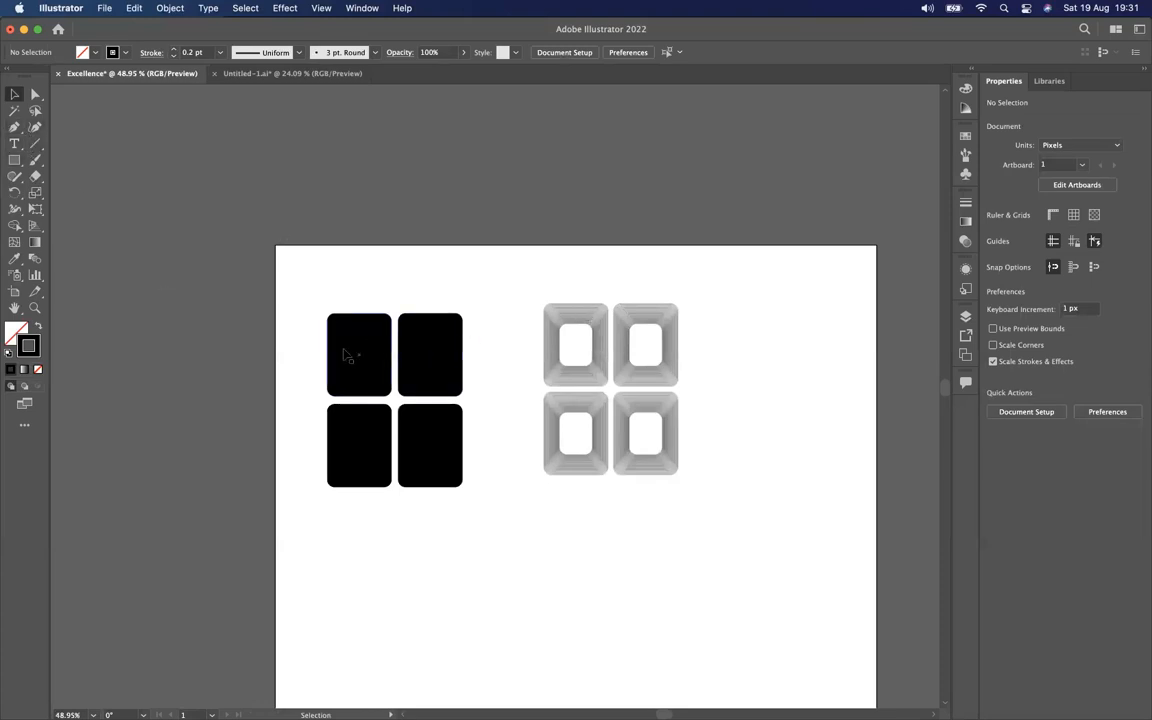
Try to fill the upper-left black rectangle with a red shade chosen in the Color Picker
click(380, 380)
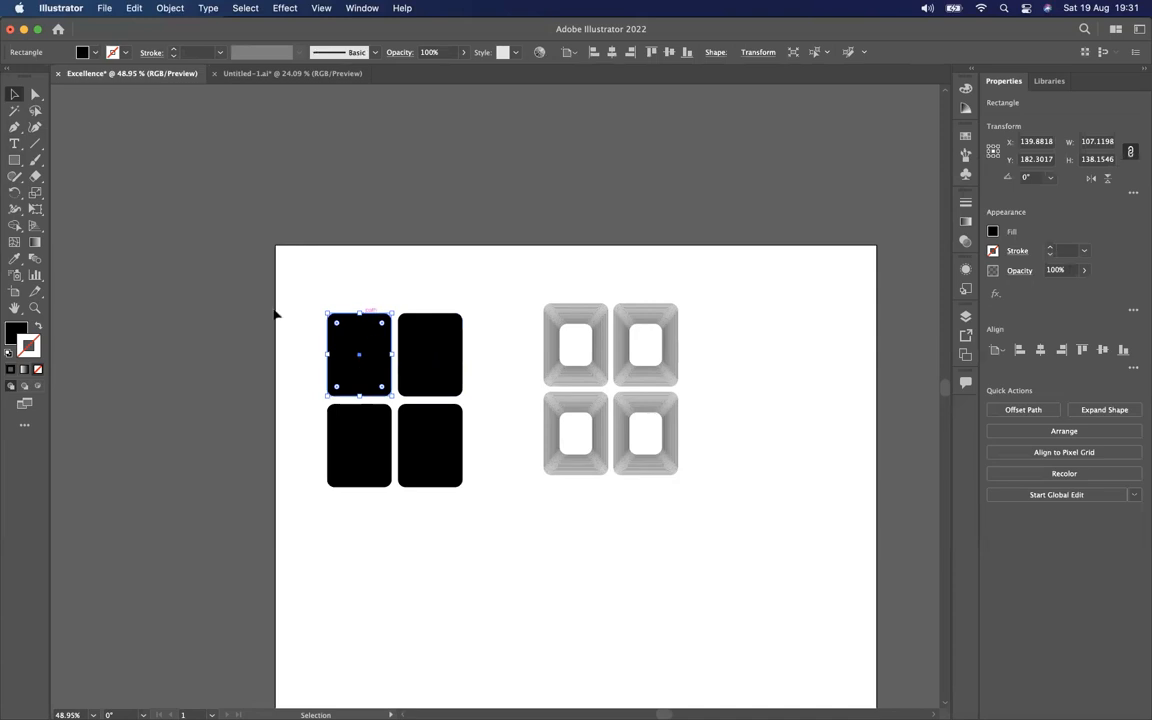
double_click(15, 333)
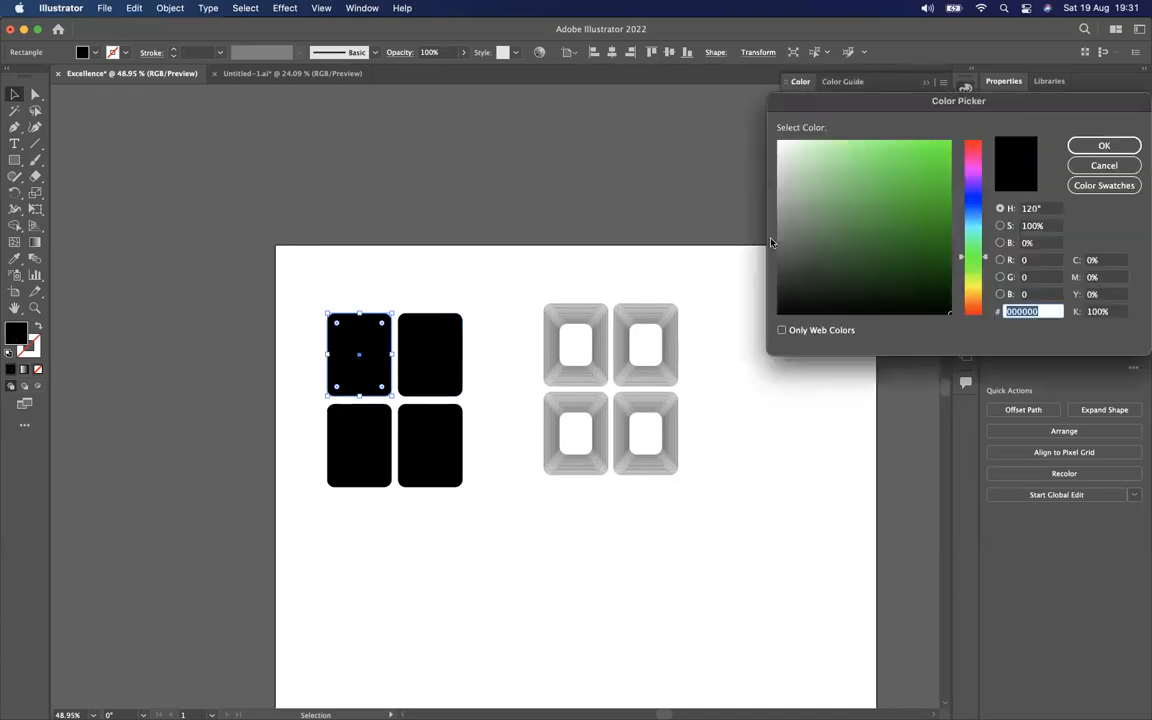
click(976, 140)
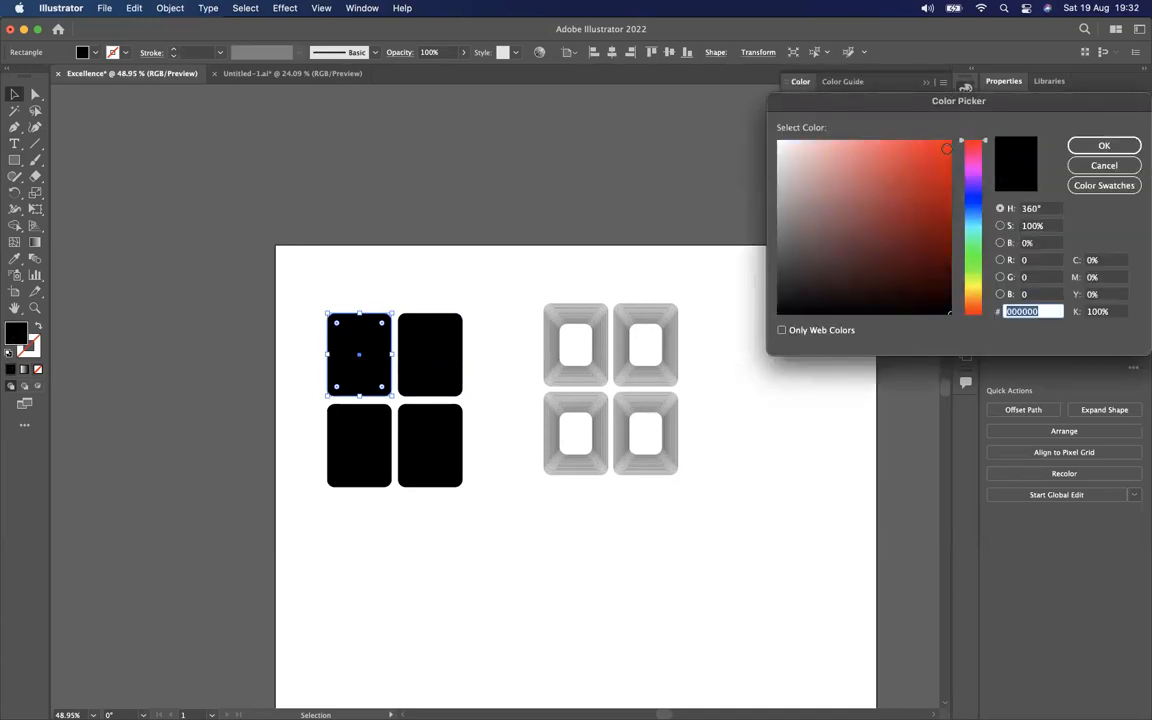
click(946, 183)
click(1084, 147)
click(505, 499)
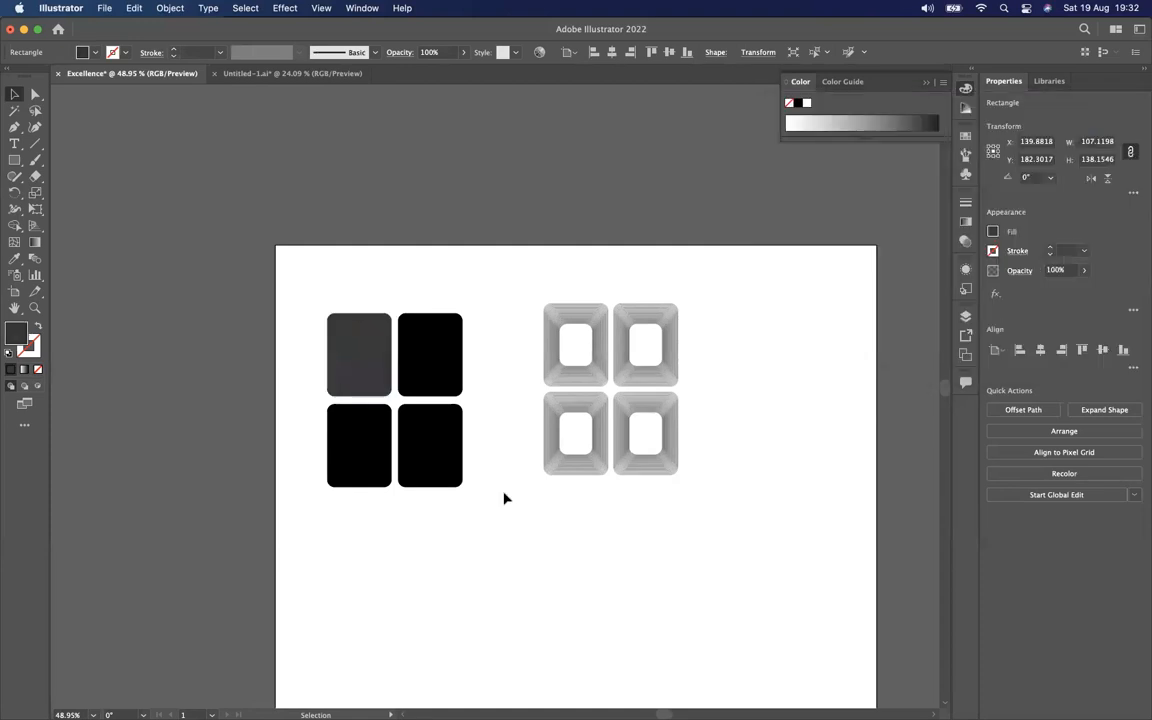
Fill the upper-left and lower-right rectangles of the black grid with the same dark red swatch
click(378, 360)
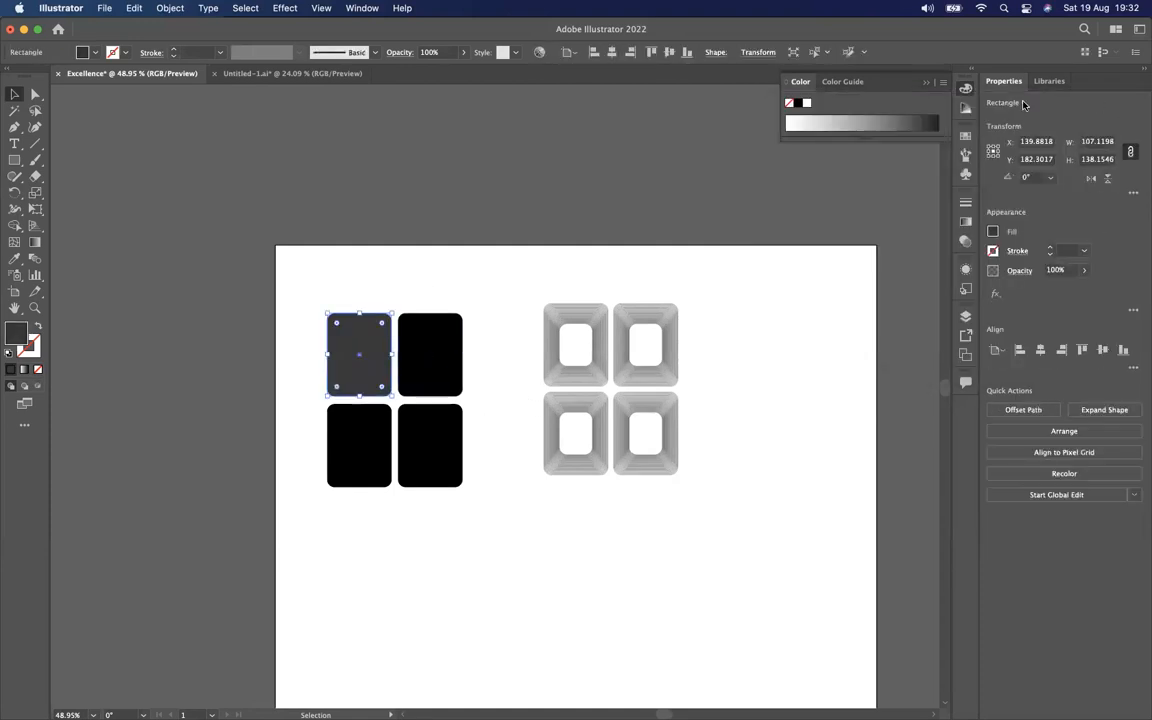
click(966, 140)
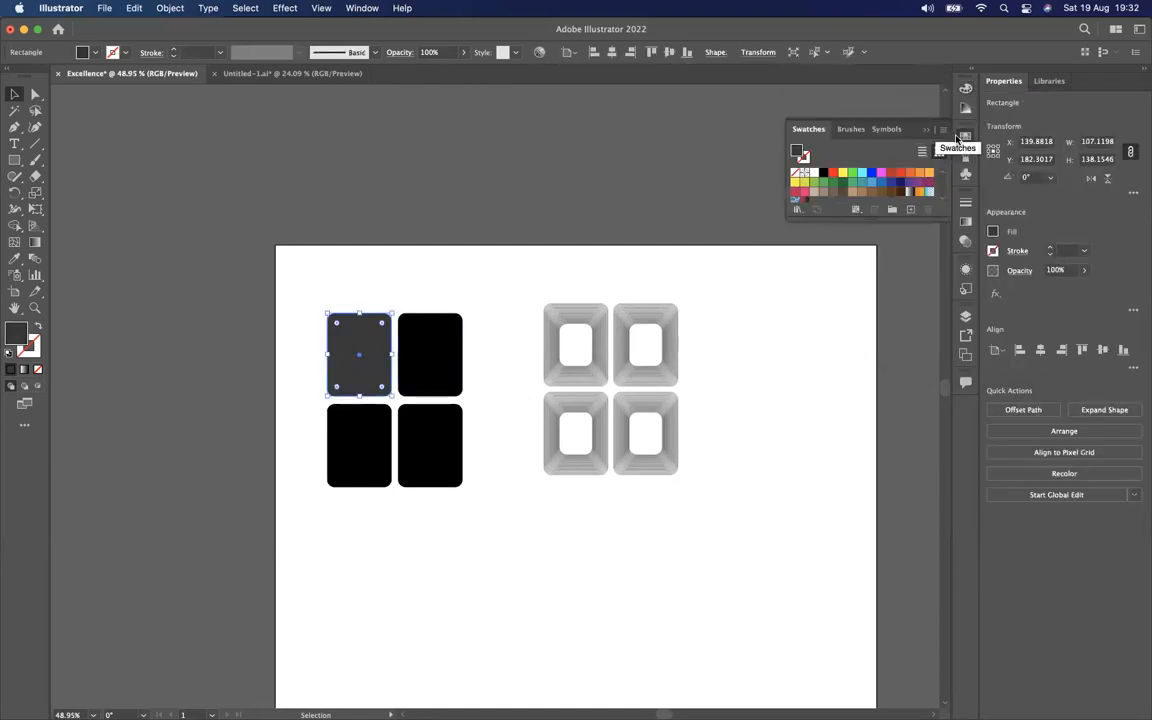
click(909, 173)
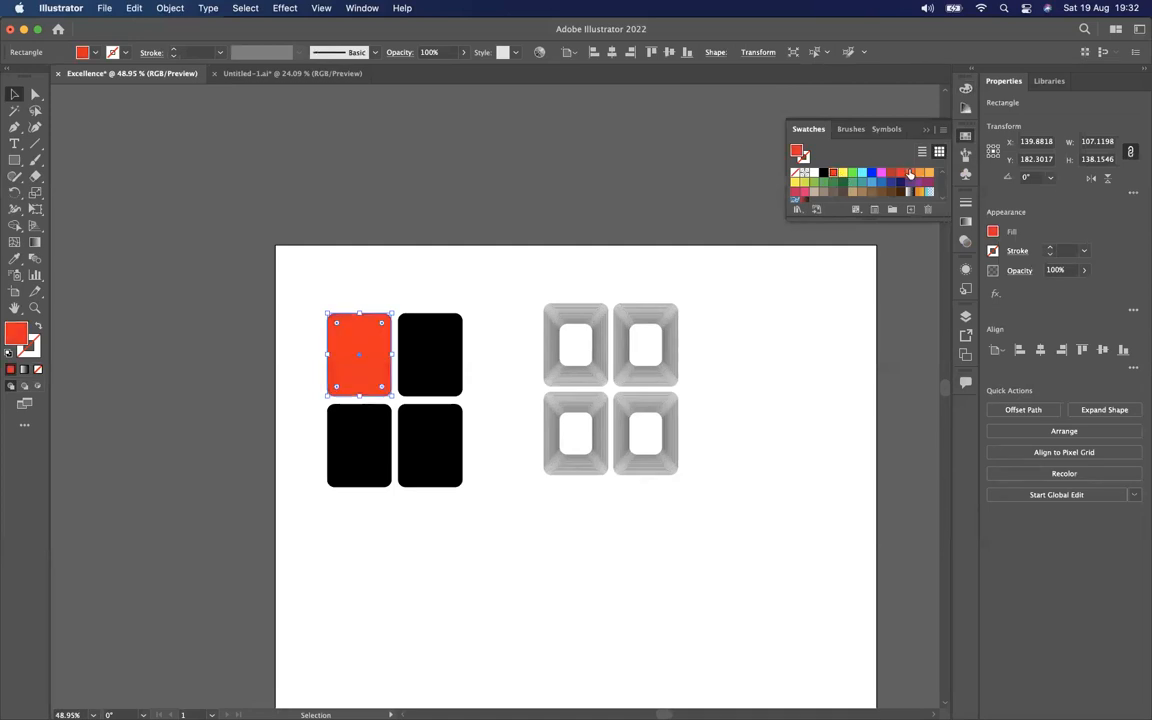
click(888, 175)
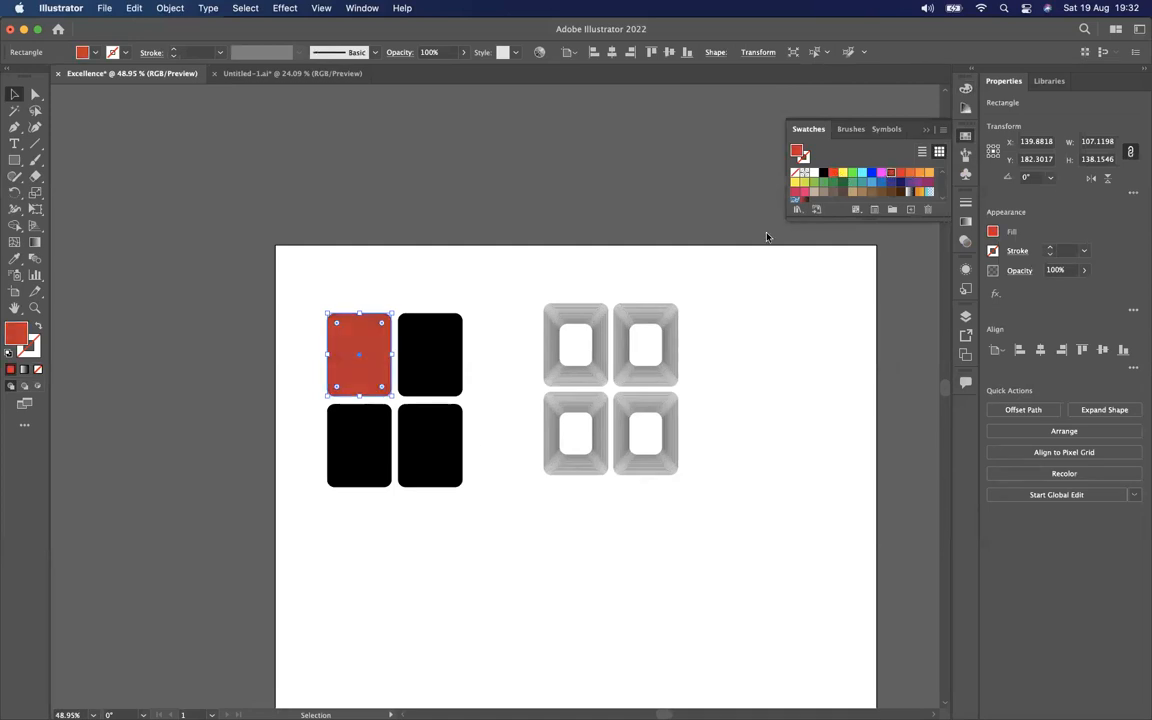
click(437, 442)
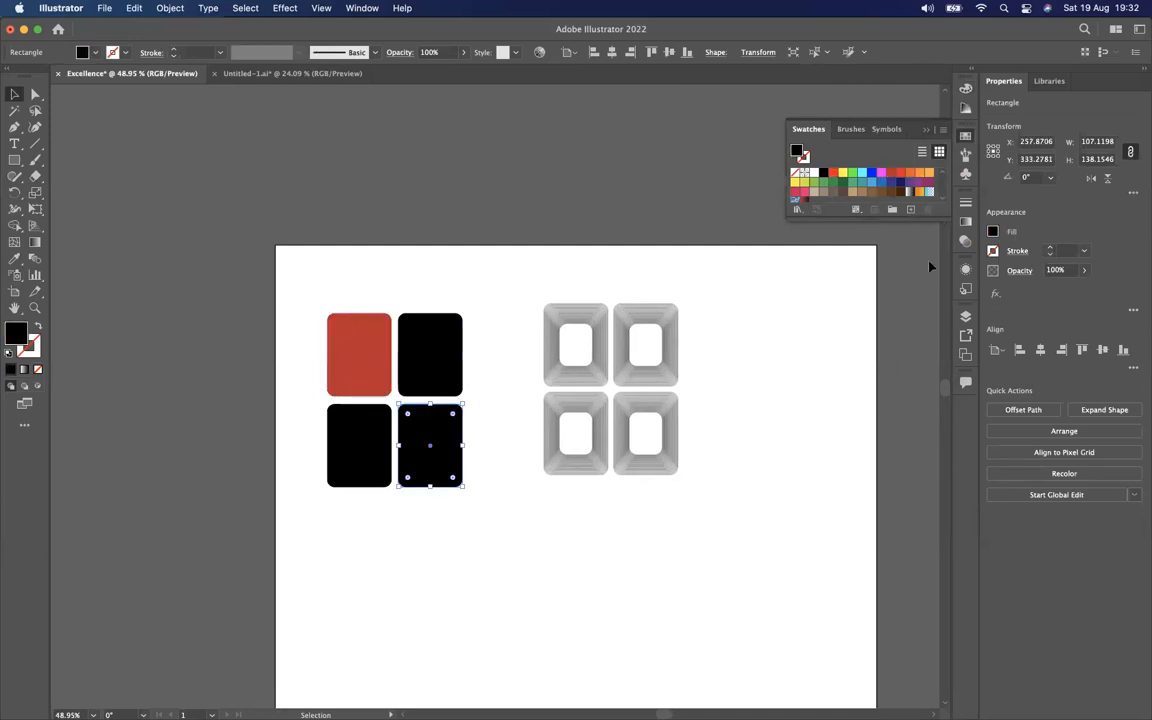
click(889, 177)
click(573, 648)
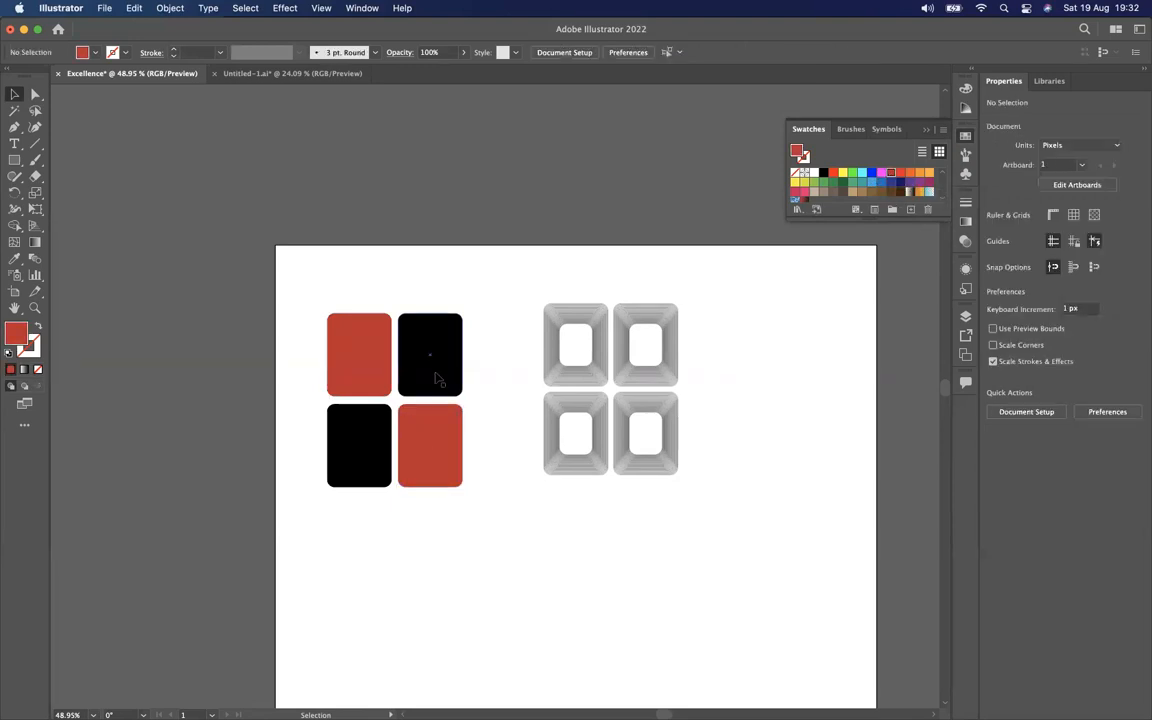
scroll(435, 373, up, 3)
drag(165, 225, 614, 440)
click(614, 440)
scroll(607, 437, down, 3)
scroll(553, 410, down, 1)
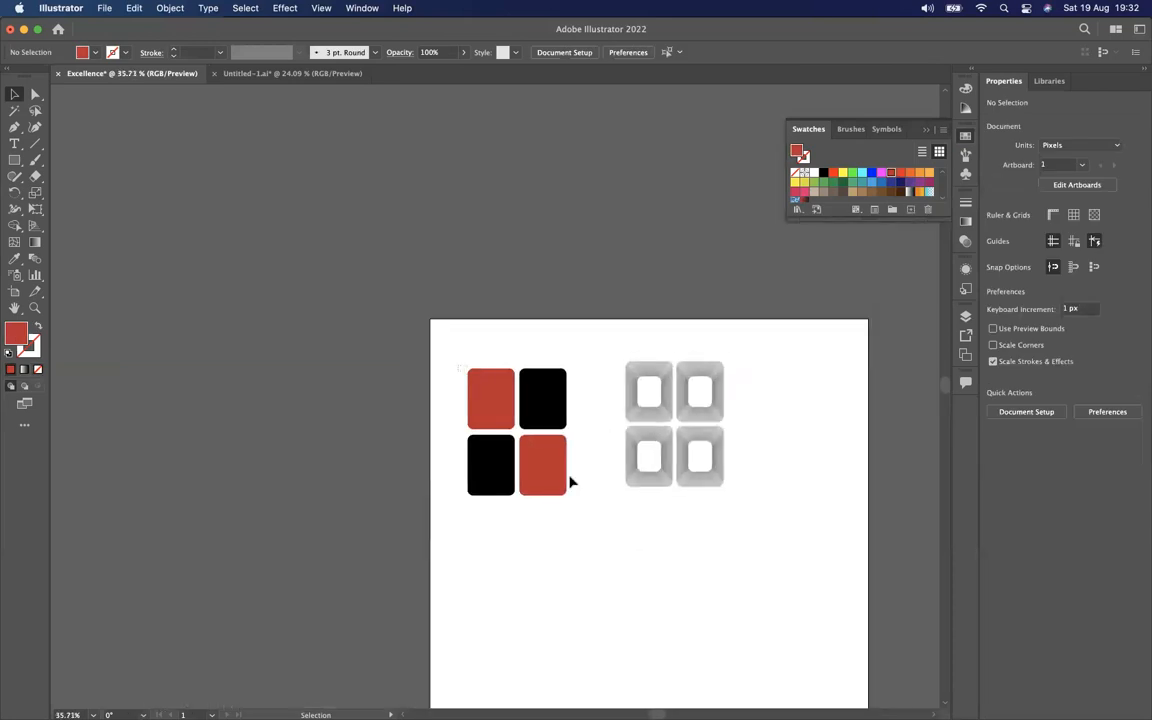
Place the red-and-black rectangle grid over the nested outline grid and adjust the lower-right rectangle over its outlines
drag(458, 365, 572, 480)
drag(552, 420, 712, 404)
click(766, 429)
scroll(764, 445, up, 3)
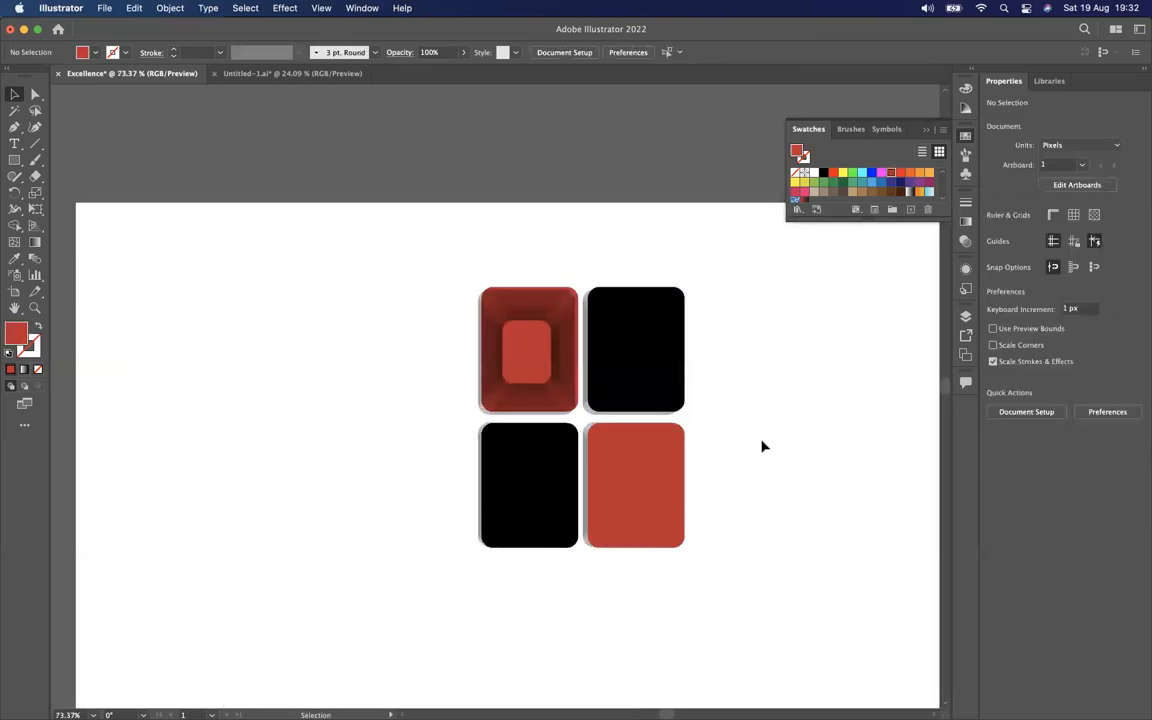
scroll(762, 446, up, 2)
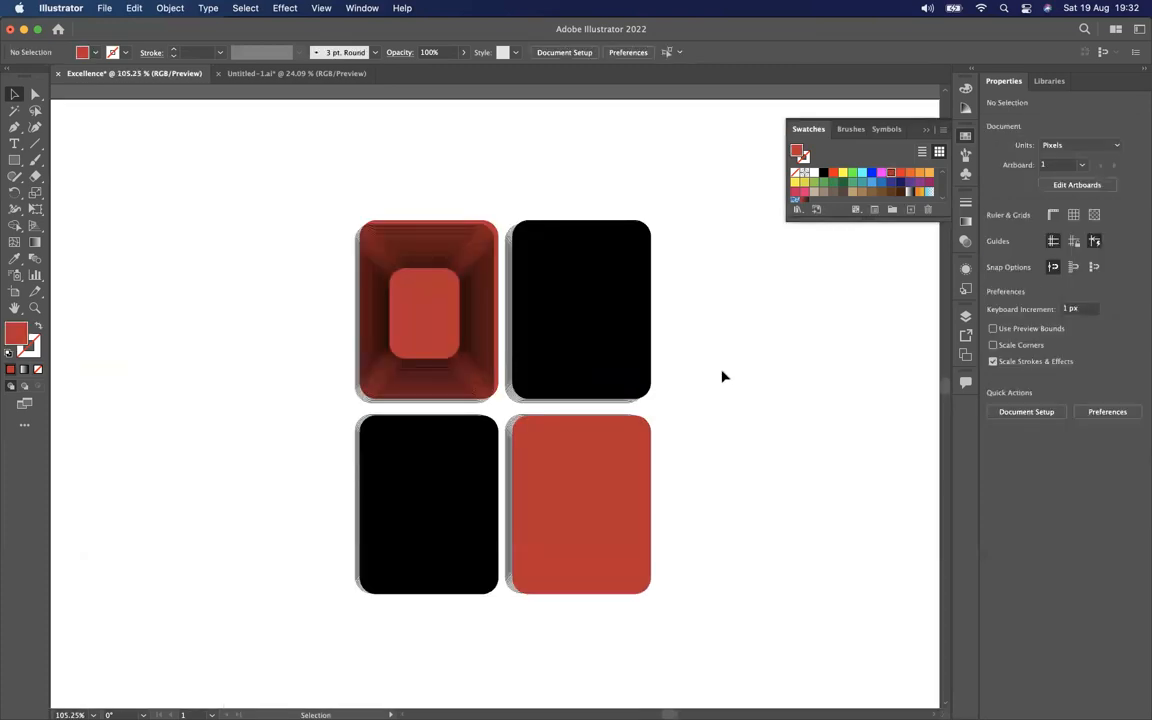
scroll(367, 347, down, 4)
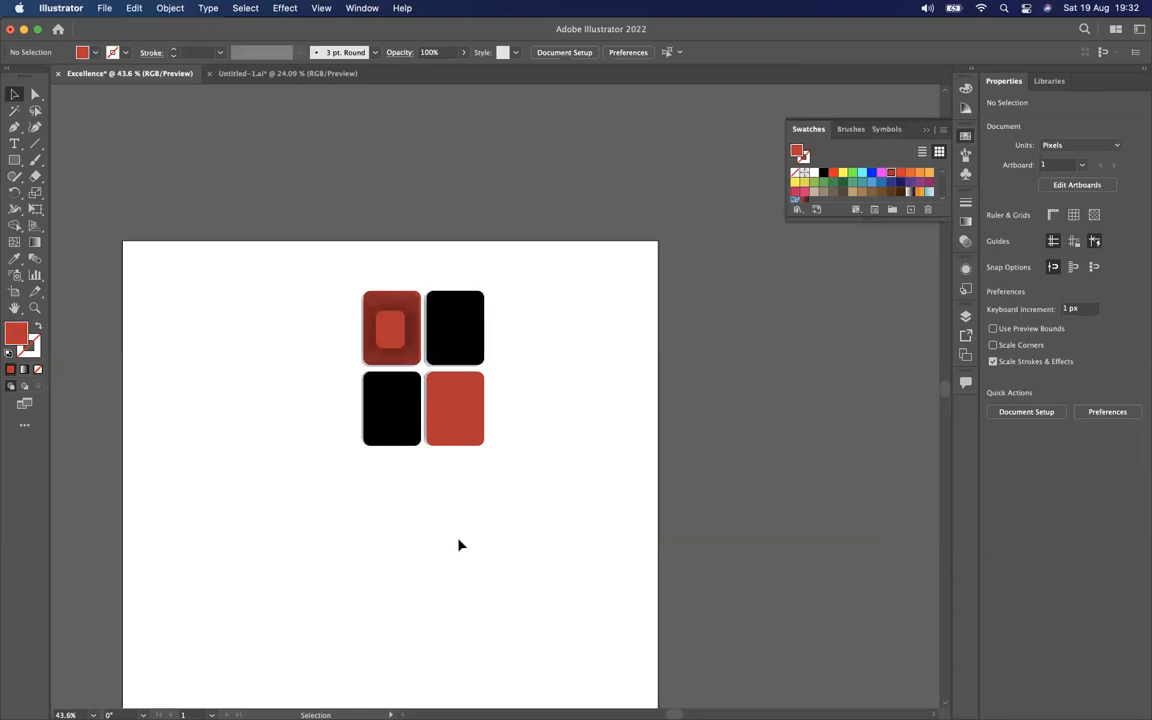
drag(481, 431, 452, 401)
scroll(452, 401, up, 5)
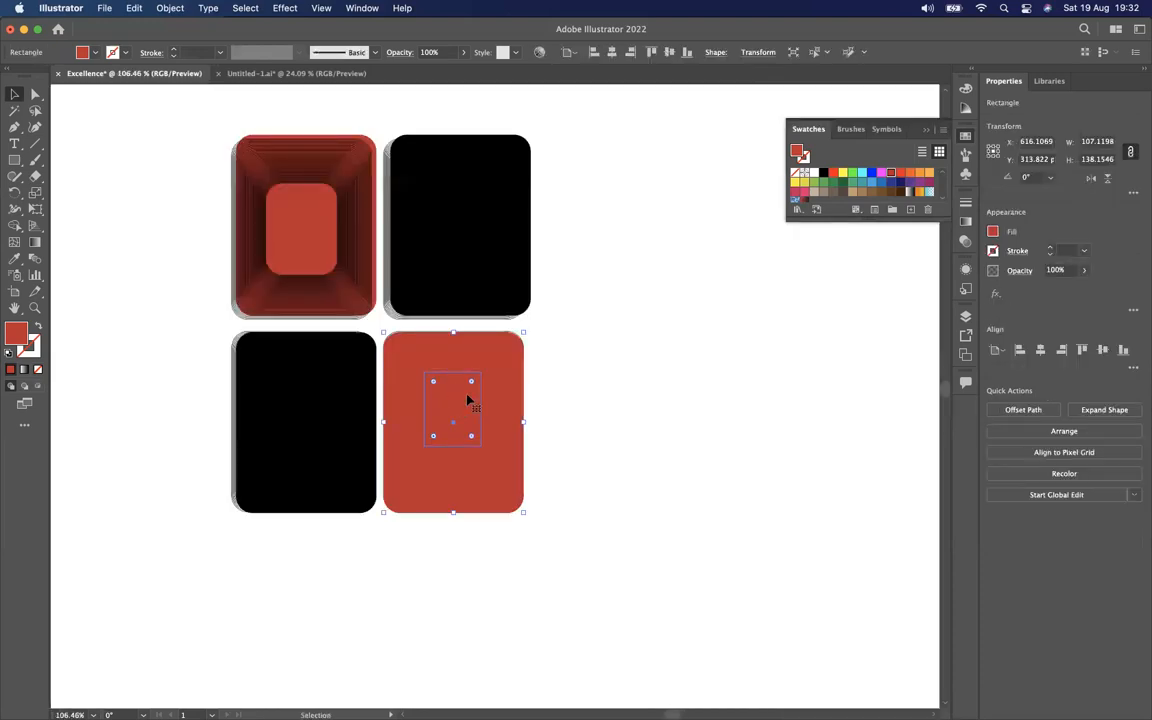
click(642, 386)
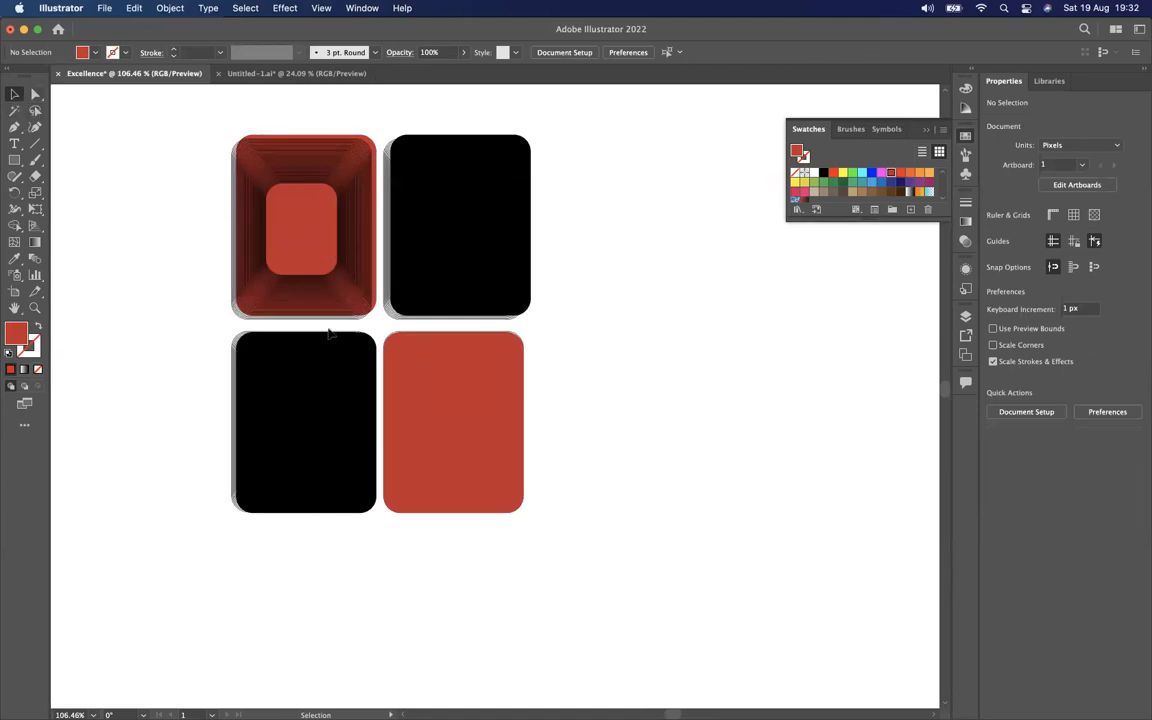
Delete all the red-and-black rectangles together with their nested outline patterns
scroll(241, 286, down, 4)
drag(219, 226, 440, 442)
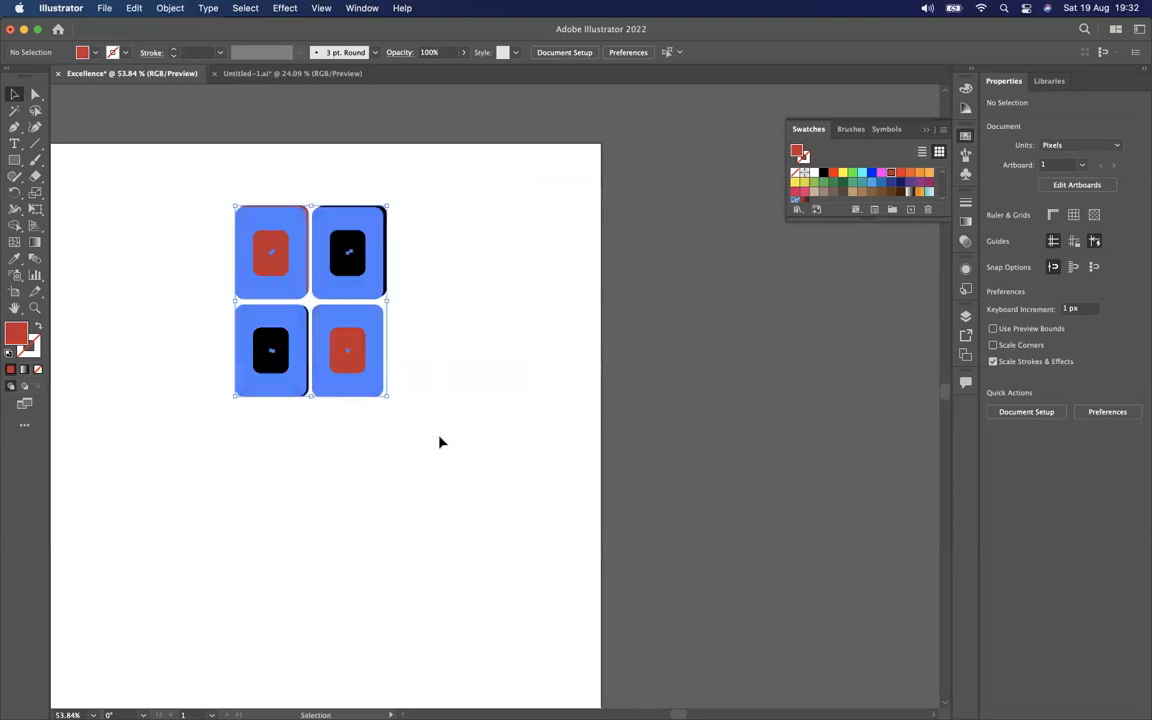
Draw a dark red rectangle about 107 by 130 px near the artboard's upper left and round its corners
key(m)
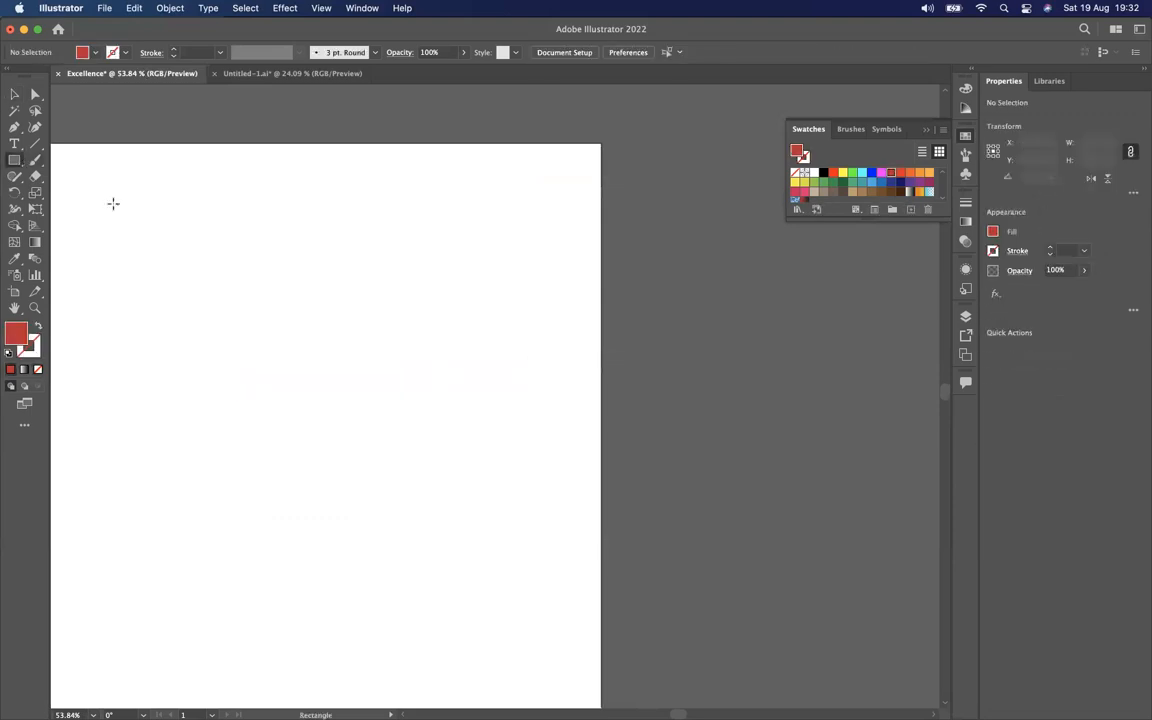
drag(113, 199, 184, 285)
key(a)
drag(175, 214, 256, 246)
click(14, 95)
Complete a two-by-two grid of the rounded rectangles and line up the upper pair with the lower pair
drag(71, 219, 224, 234)
scroll(224, 234, up, 5)
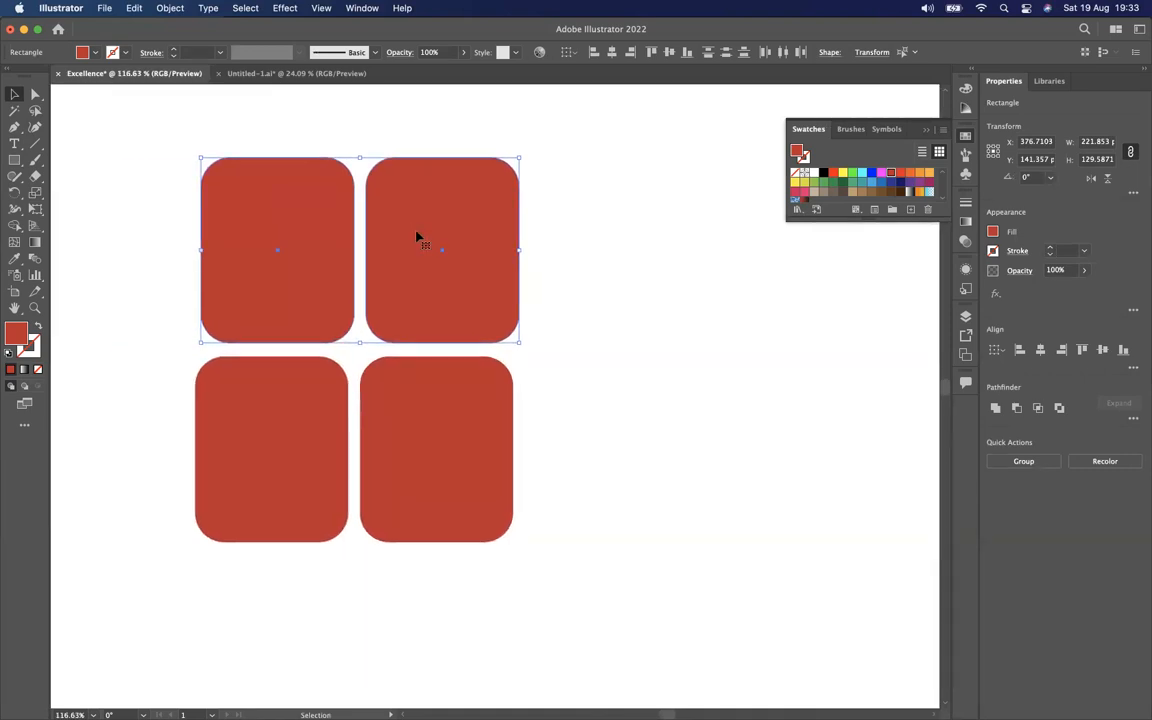
drag(410, 236, 405, 237)
click(558, 290)
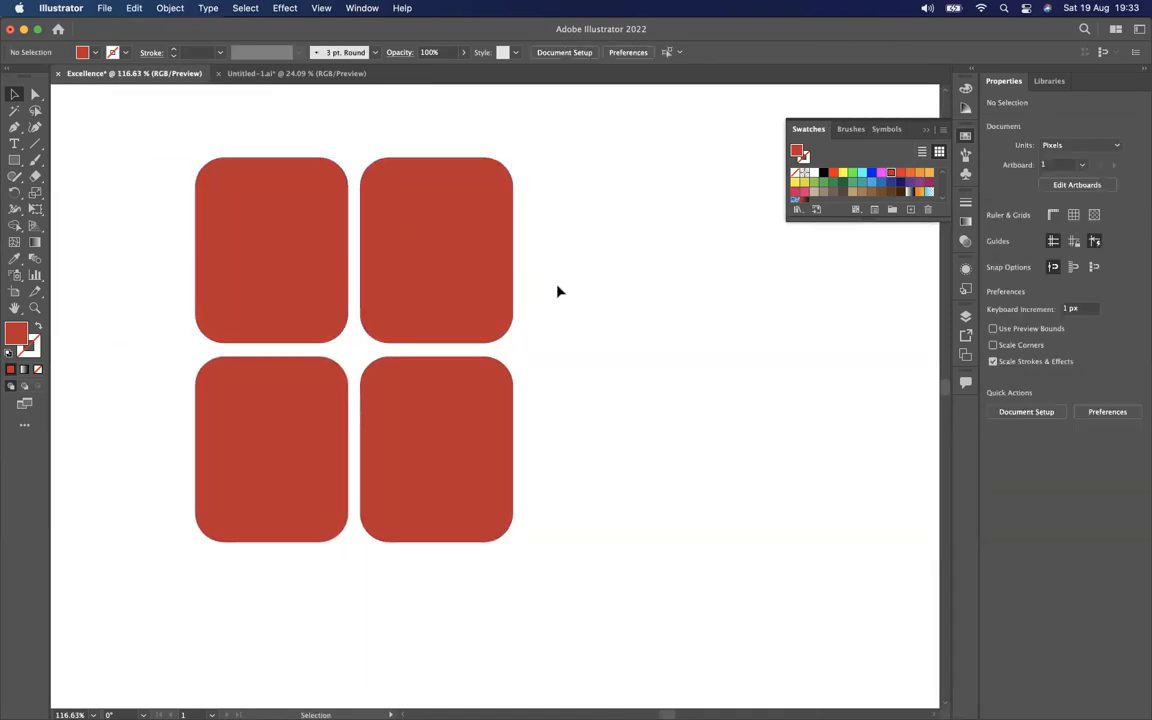
Fill the upper-left rectangle with a light pink chosen in the Color Picker
scroll(558, 290, down, 4)
key(super+a)
click(607, 411)
click(417, 290)
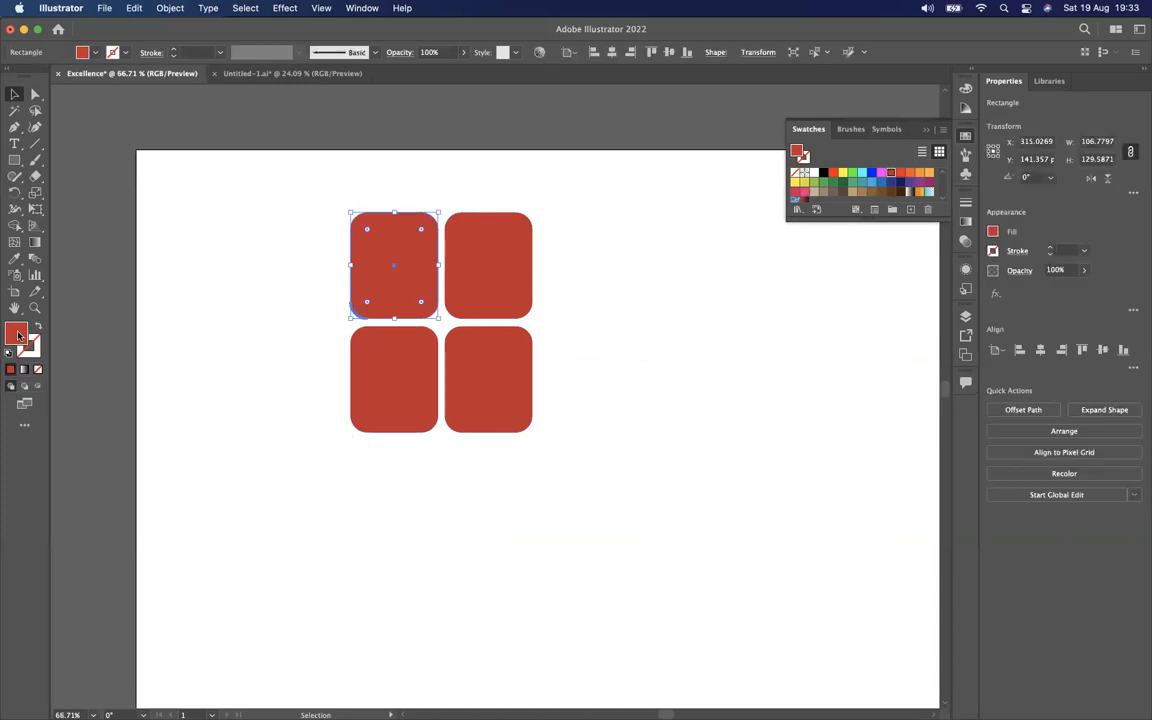
double_click(17, 334)
drag(848, 161, 820, 141)
click(1114, 148)
Fill the lower-right rectangle with light pink FFBDC2
click(501, 422)
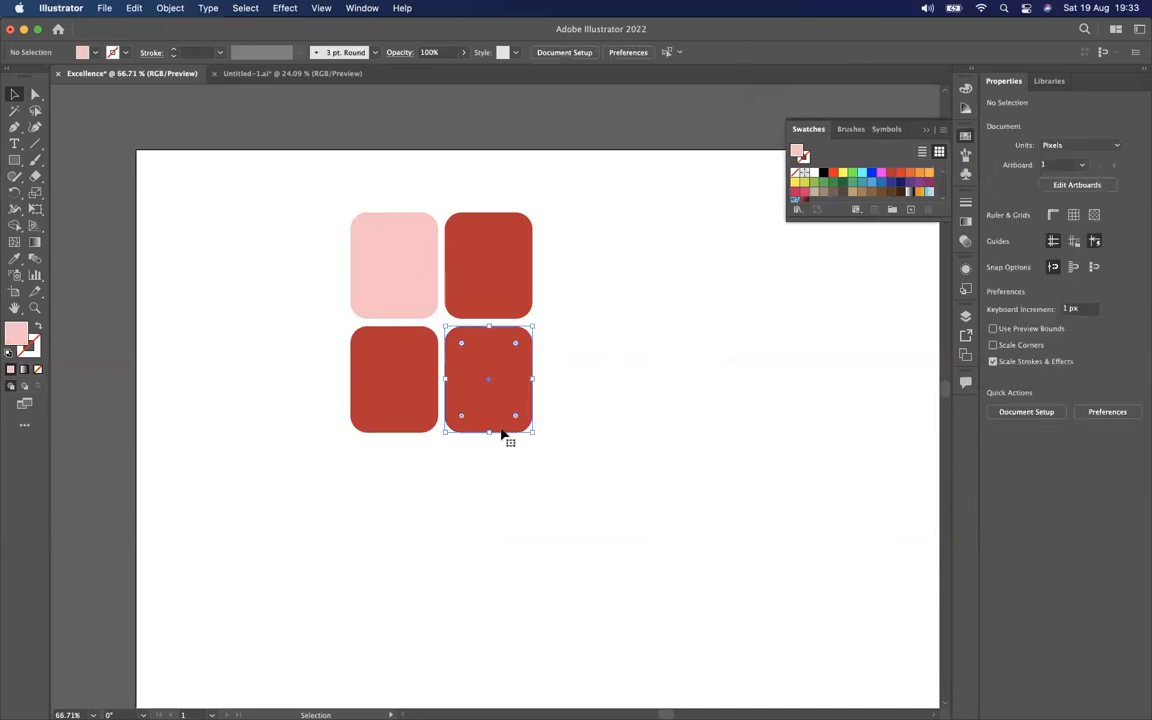
double_click(17, 334)
drag(830, 175, 821, 141)
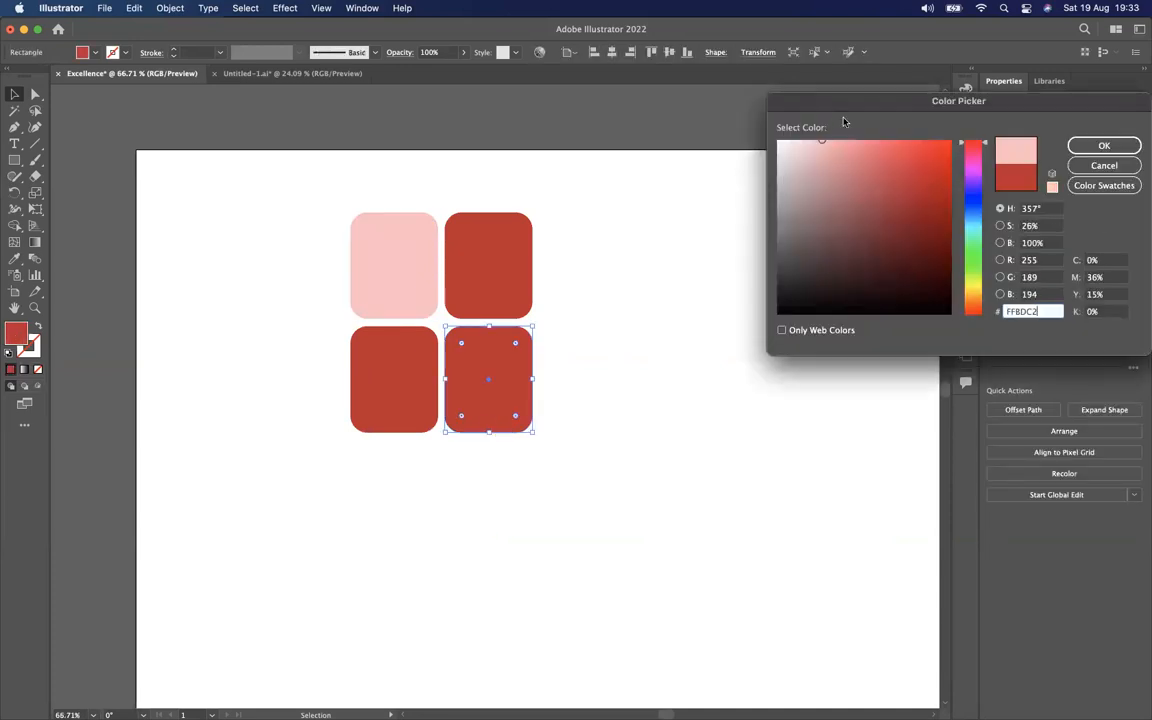
click(1104, 146)
click(393, 208)
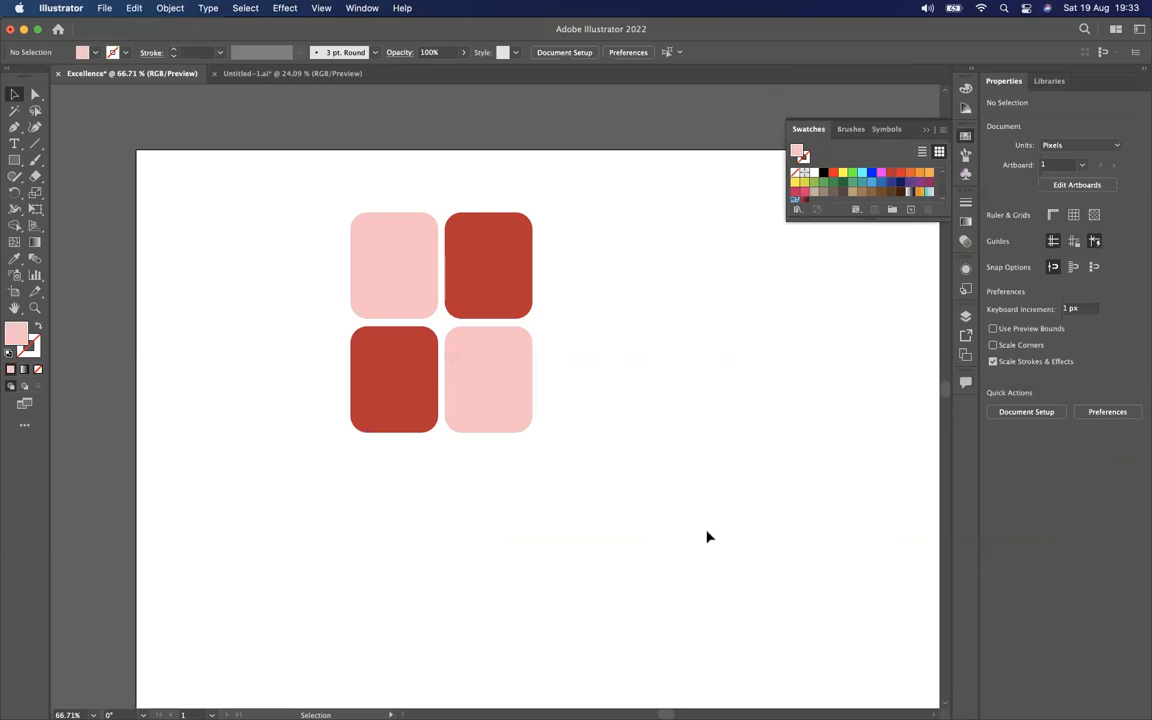
Reposition the whole pink-and-red grid in the upper-left area of the artboard
key(super+a)
scroll(555, 360, down, 3)
drag(524, 314, 317, 319)
click(428, 367)
scroll(428, 367, up, 3)
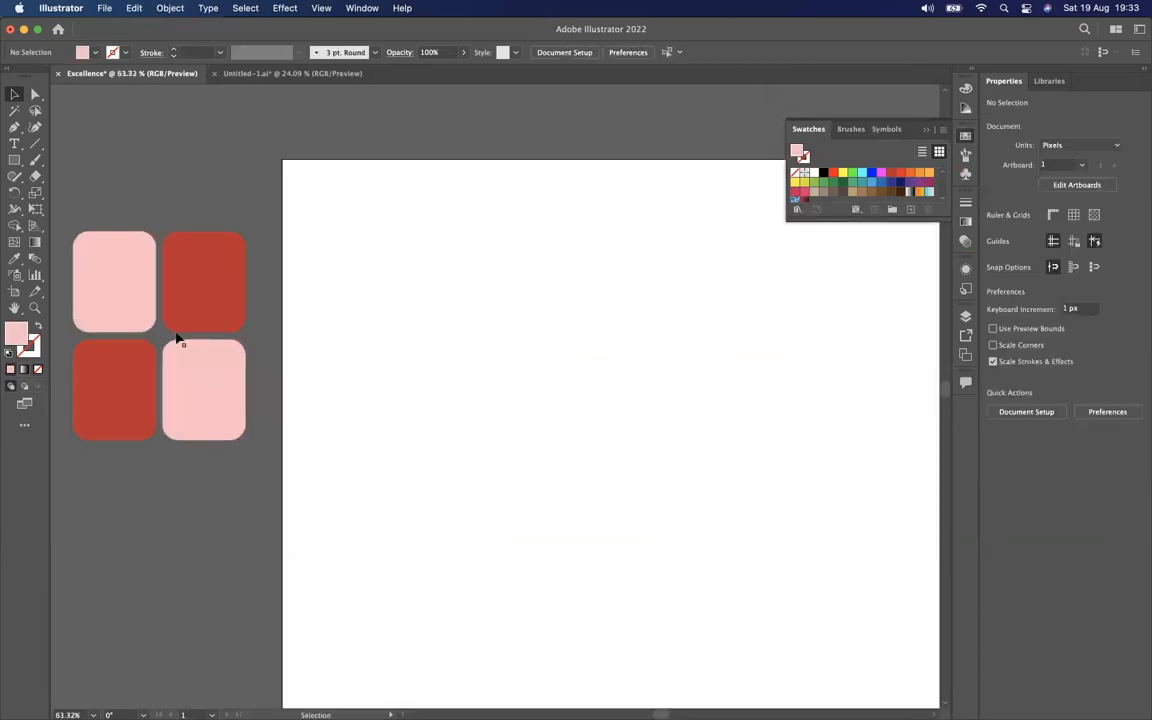
drag(66, 223, 257, 411)
drag(214, 318, 477, 299)
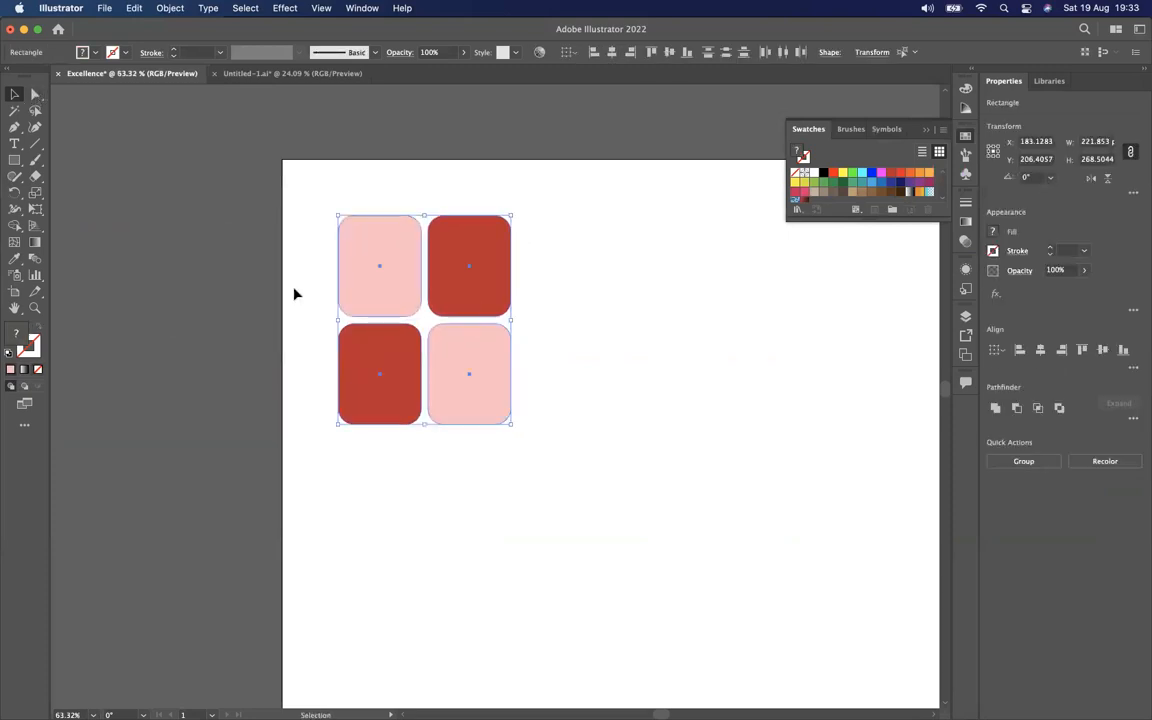
click(626, 331)
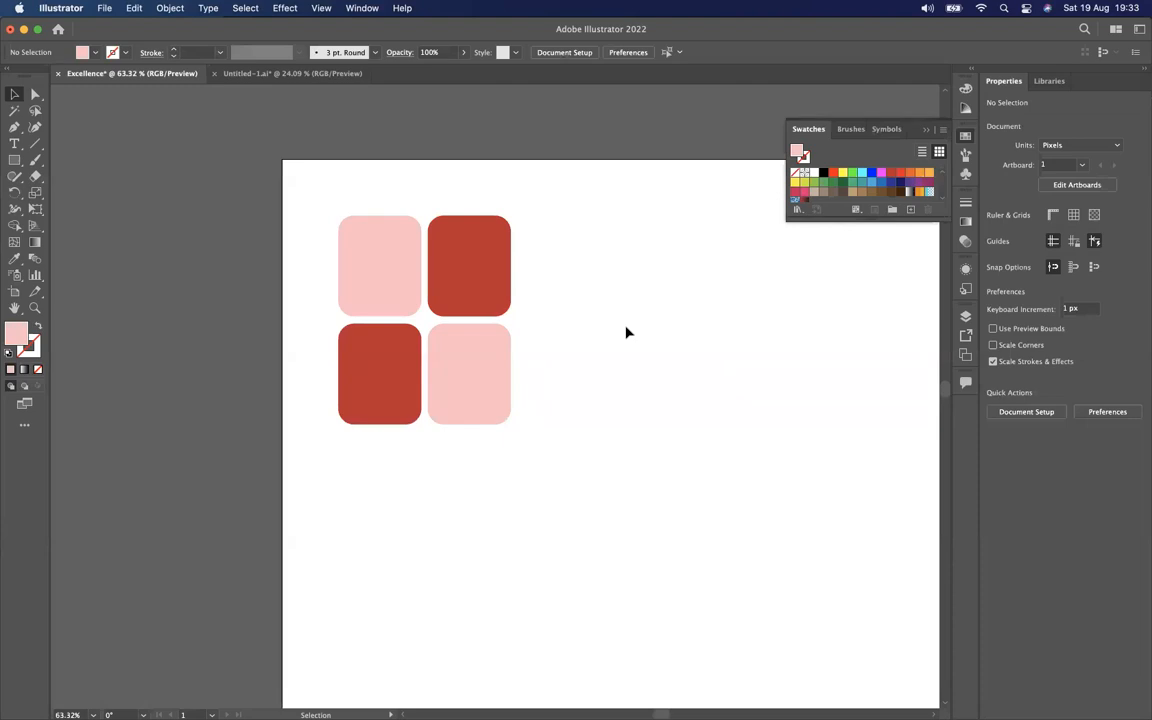
Draw a pink square about 124 px wide beside the grid and fully round two opposite corners into a leaf shape
click(14, 159)
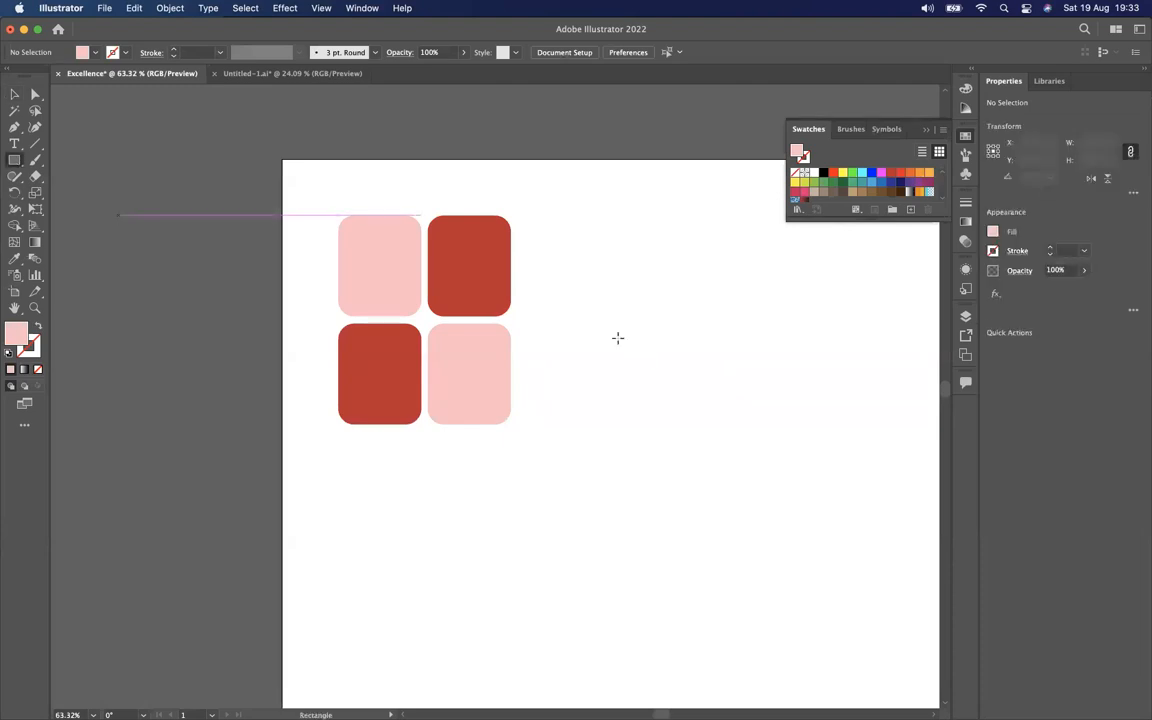
drag(586, 281, 681, 375)
click(36, 95)
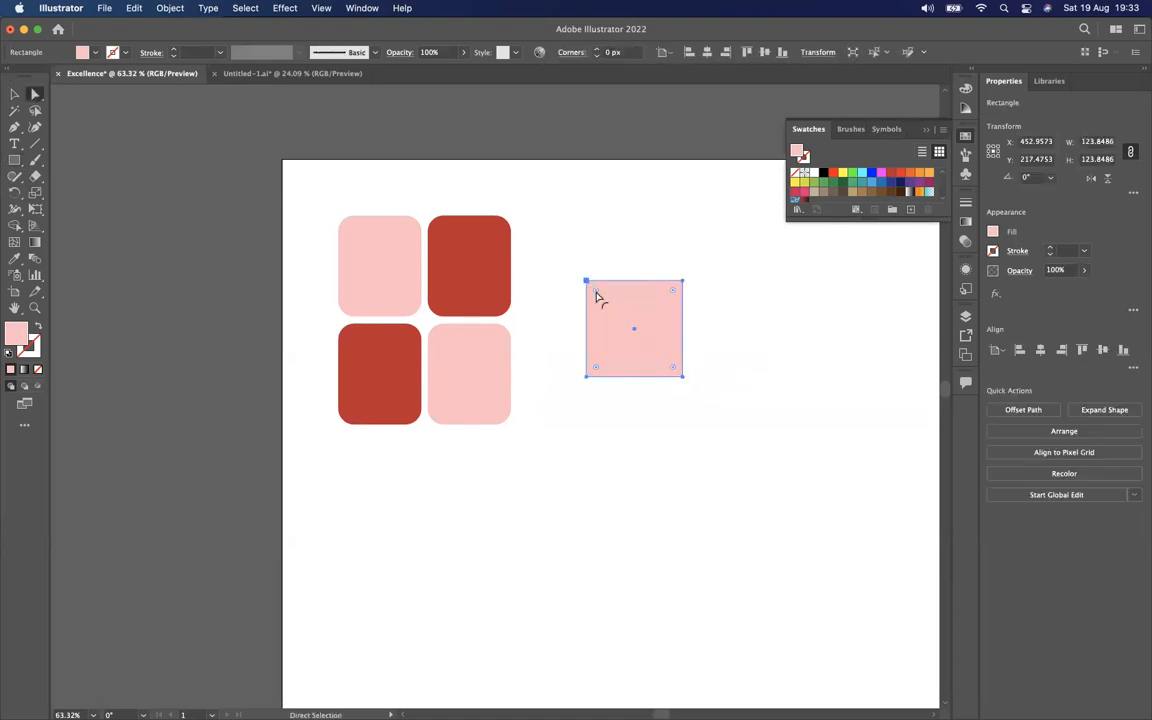
drag(594, 293, 643, 353)
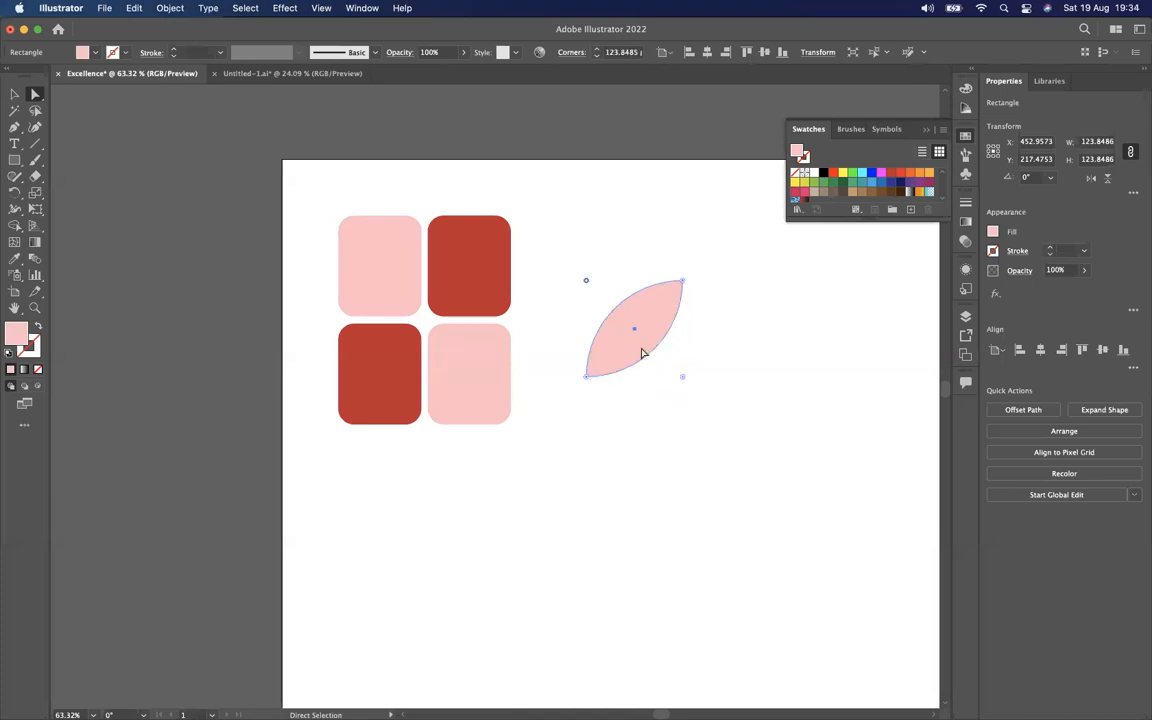
click(14, 94)
click(771, 311)
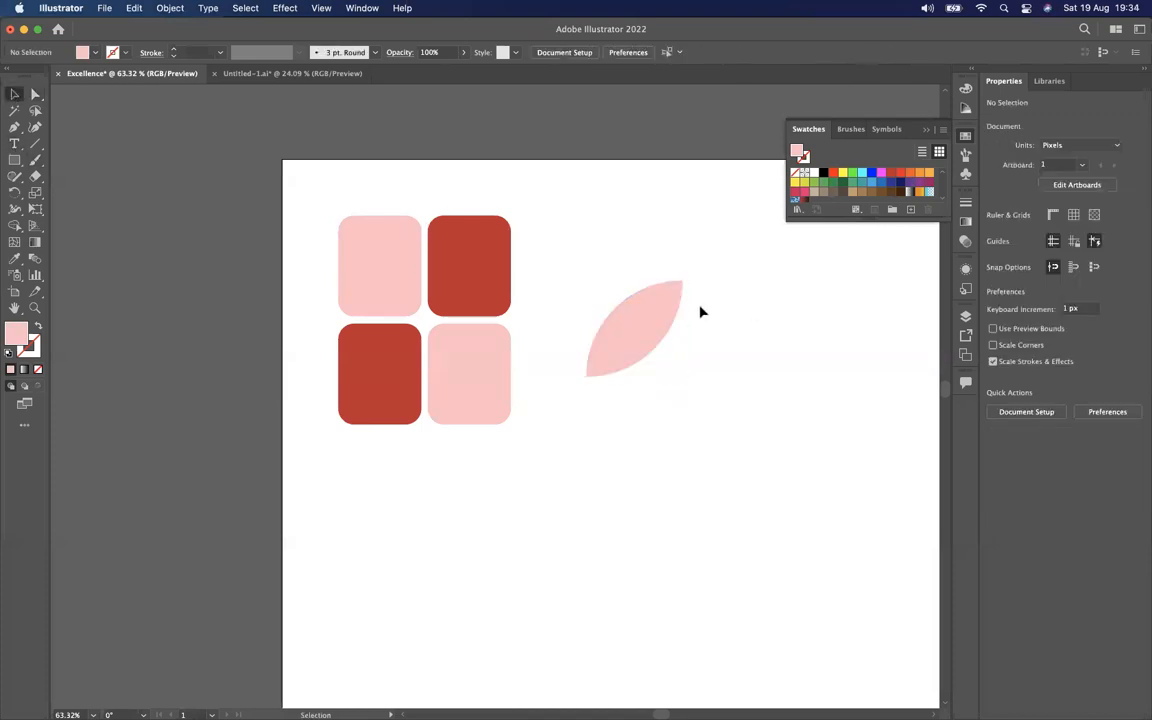
Fill the leaf shape with a medium green swatch and rotate it more upright
click(650, 314)
drag(851, 182, 656, 232)
click(662, 236)
Duplicate the leaf, rotate the copy outward from the shared base, and fill it with a dark green swatch
drag(648, 318, 698, 318)
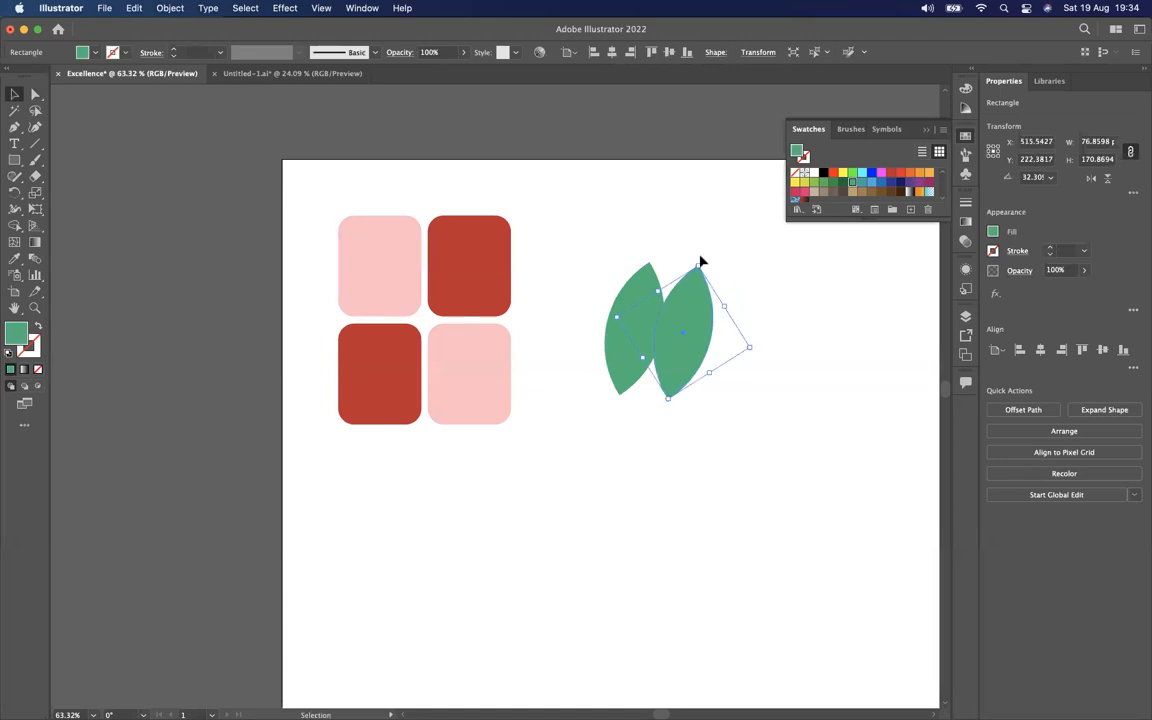
drag(704, 259, 692, 336)
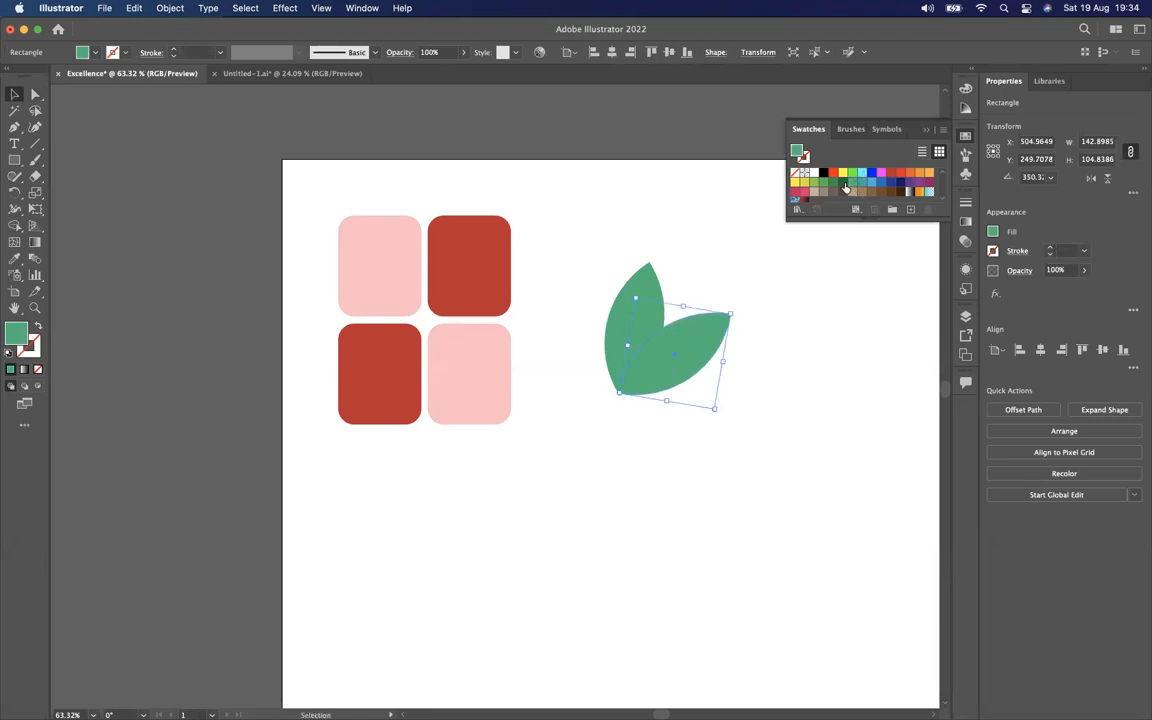
click(845, 187)
click(802, 314)
Move the two leaves over the grid's lower-right corner and rotate the pair slightly clockwise
drag(696, 335, 581, 369)
drag(620, 290, 632, 311)
drag(532, 366, 530, 370)
click(703, 352)
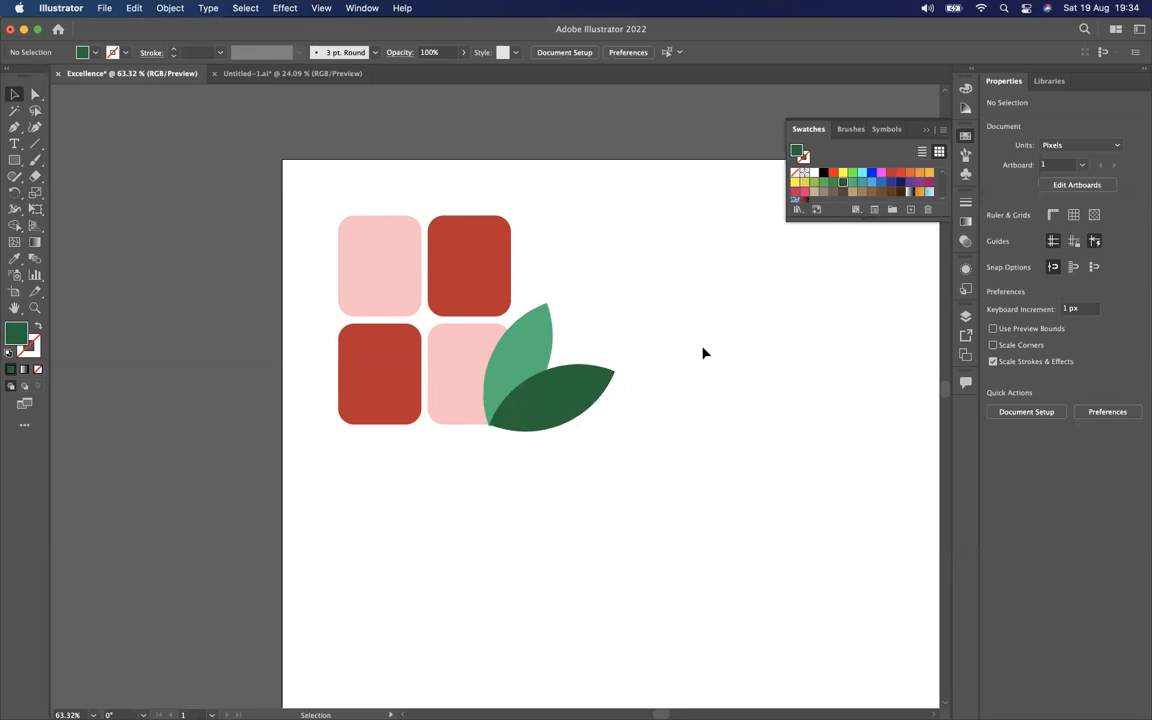
scroll(703, 352, down, 5)
scroll(703, 352, up, 4)
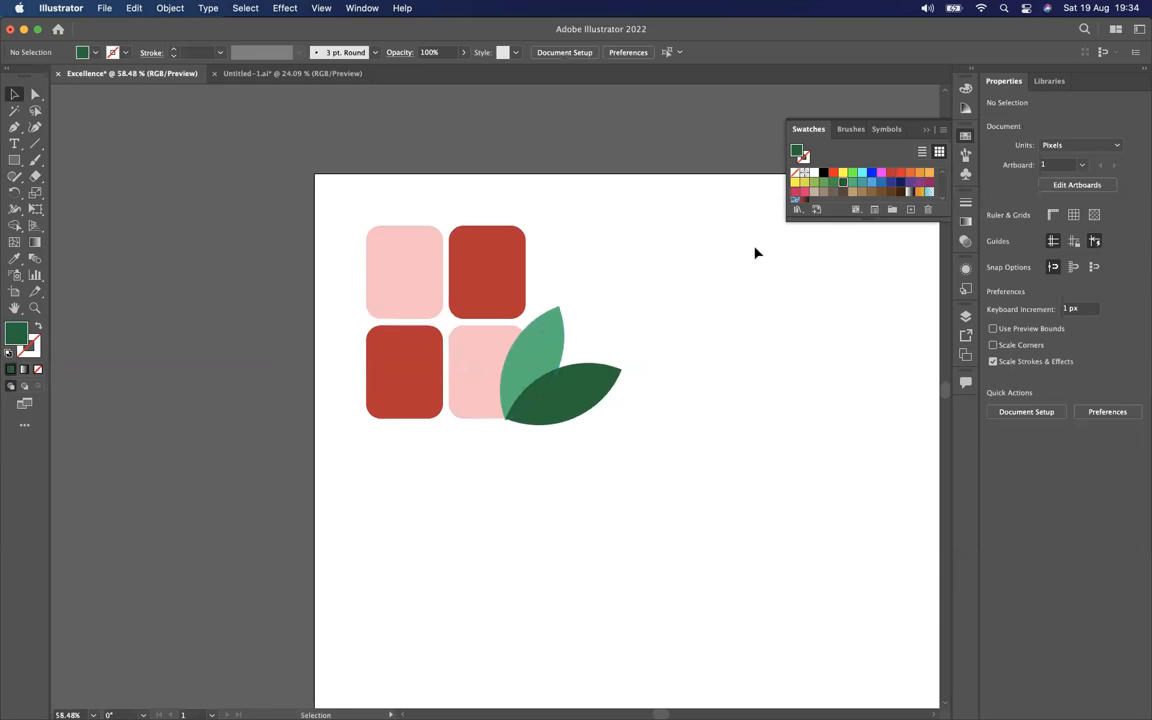
Create a dark red petal from a square about 210 px wide with two opposite corners rounded about 146 px
click(18, 161)
drag(650, 289, 800, 439)
key(a)
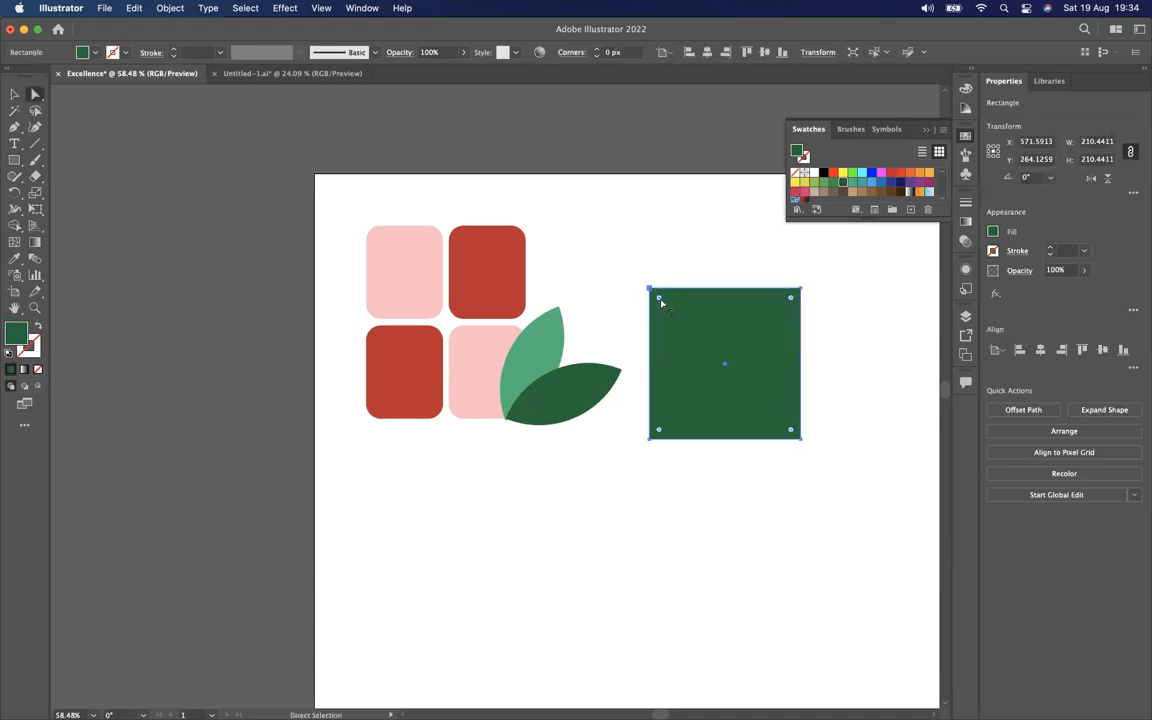
drag(731, 350, 695, 337)
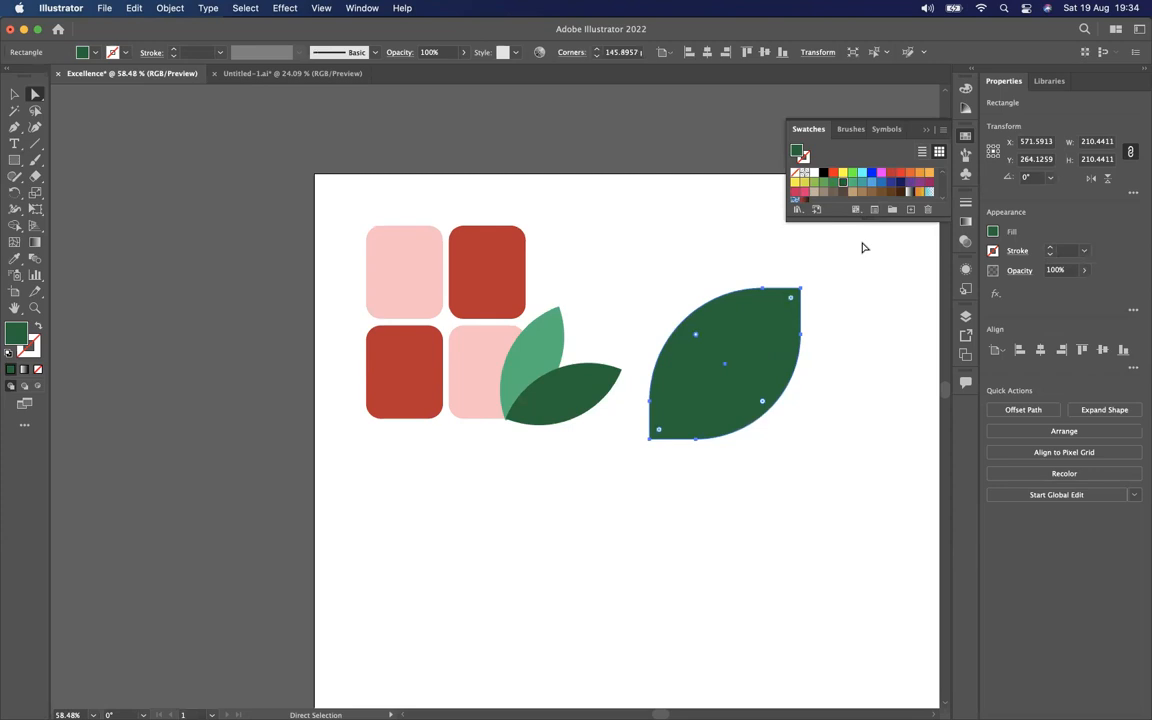
click(832, 173)
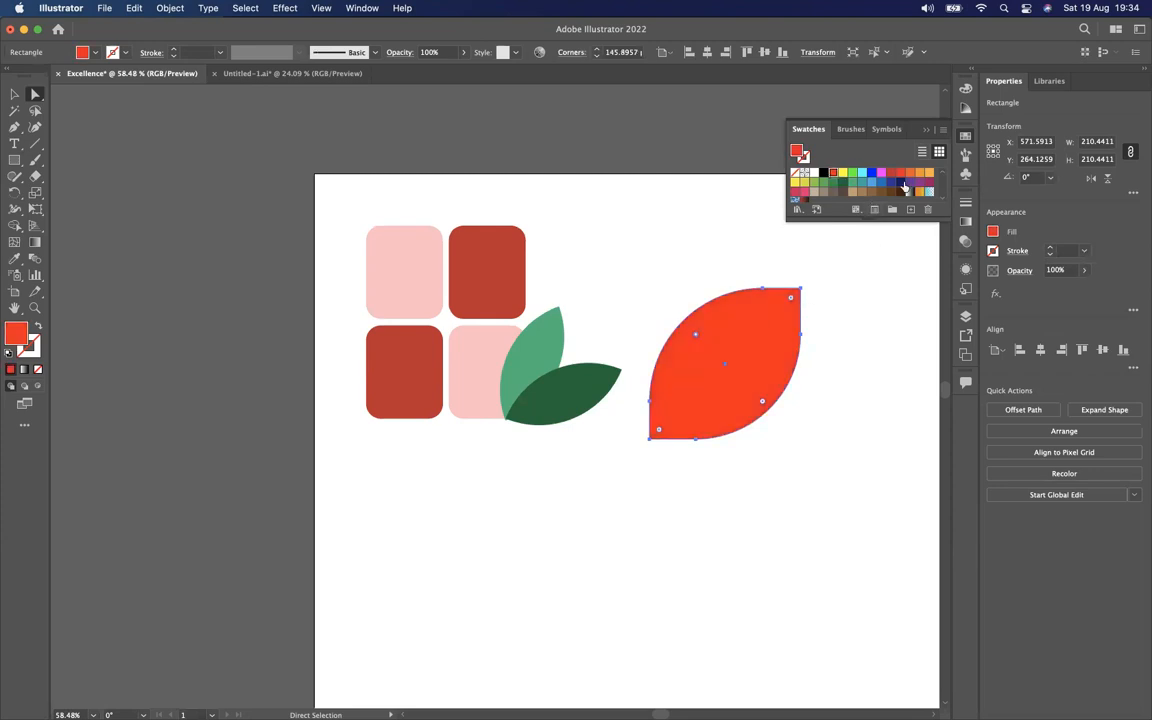
click(891, 174)
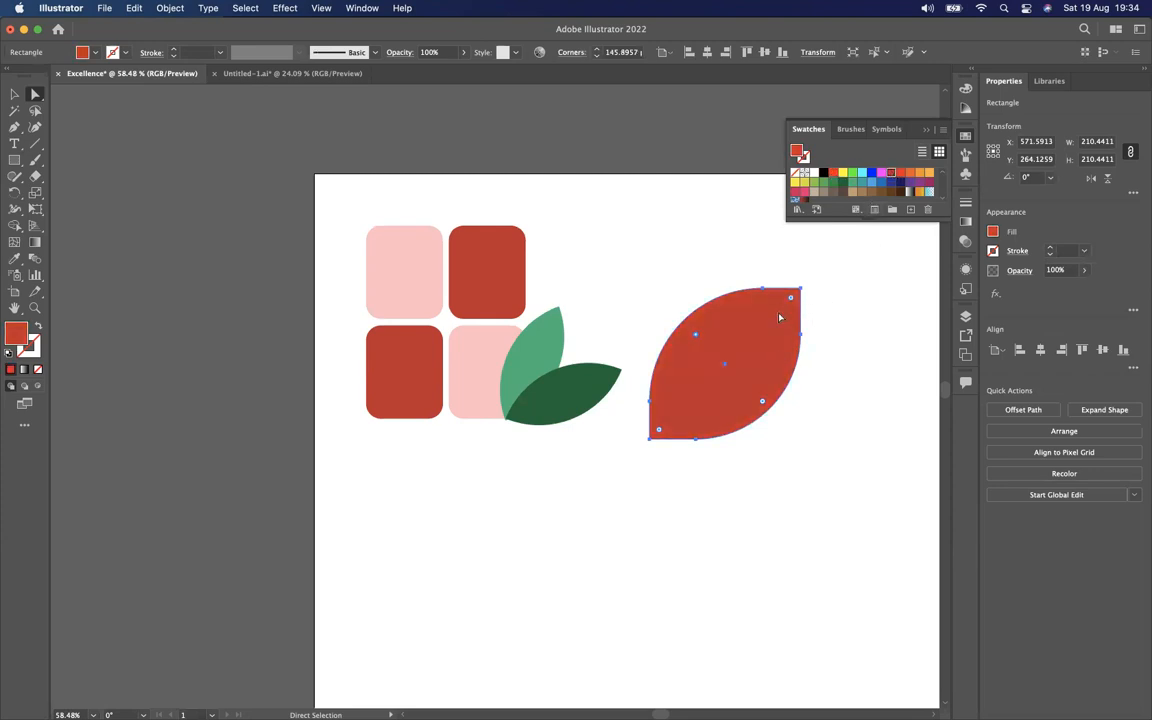
Duplicate the petal twice and rotate the upper-left copy counterclockwise so that its base meets the original's
drag(774, 321, 789, 337)
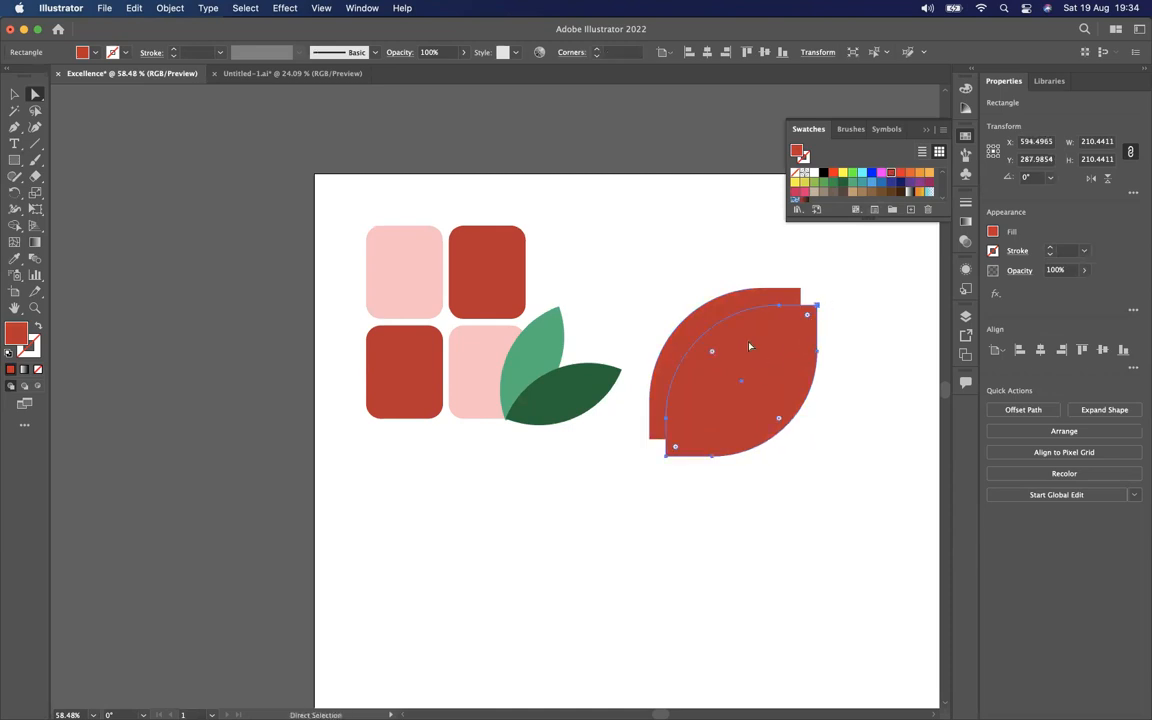
drag(738, 344, 700, 300)
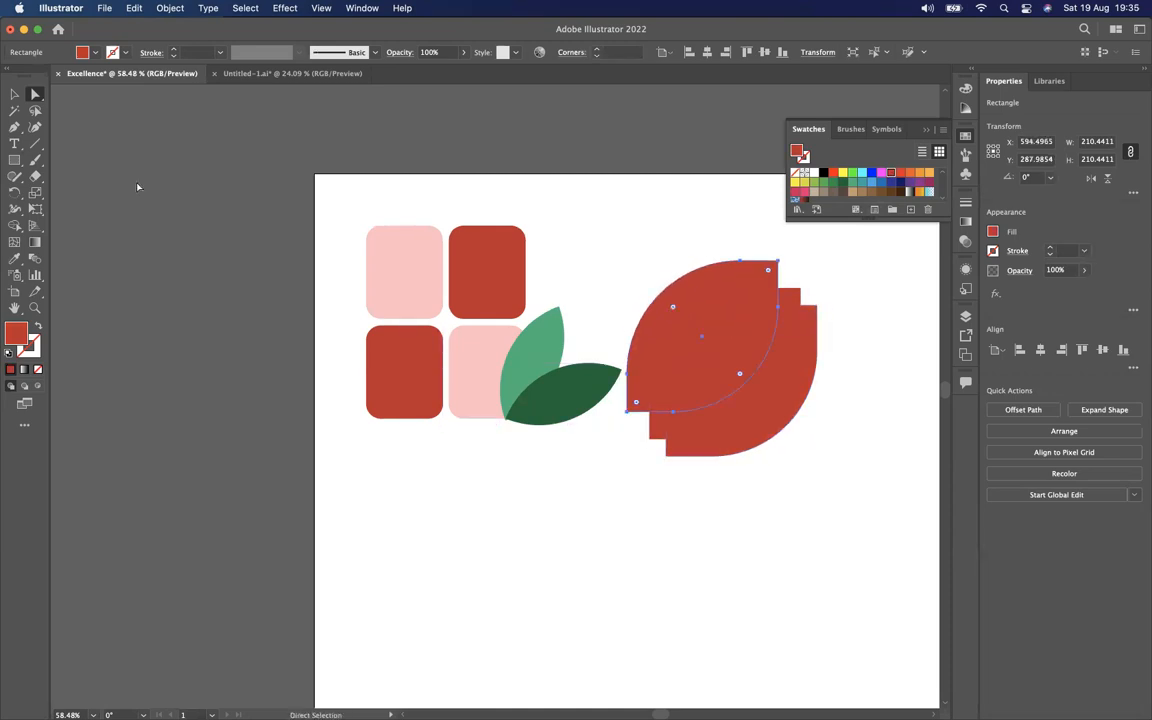
click(13, 94)
drag(782, 258, 755, 230)
drag(749, 283, 744, 289)
Rotate the lower-right petal clockwise and align the three petals at a common base point
click(817, 337)
drag(820, 301, 847, 320)
drag(797, 367, 797, 372)
drag(674, 237, 799, 371)
click(877, 370)
Fill the lower-right petal with an orange-red swatch and the upper-left petal with bright red
click(799, 371)
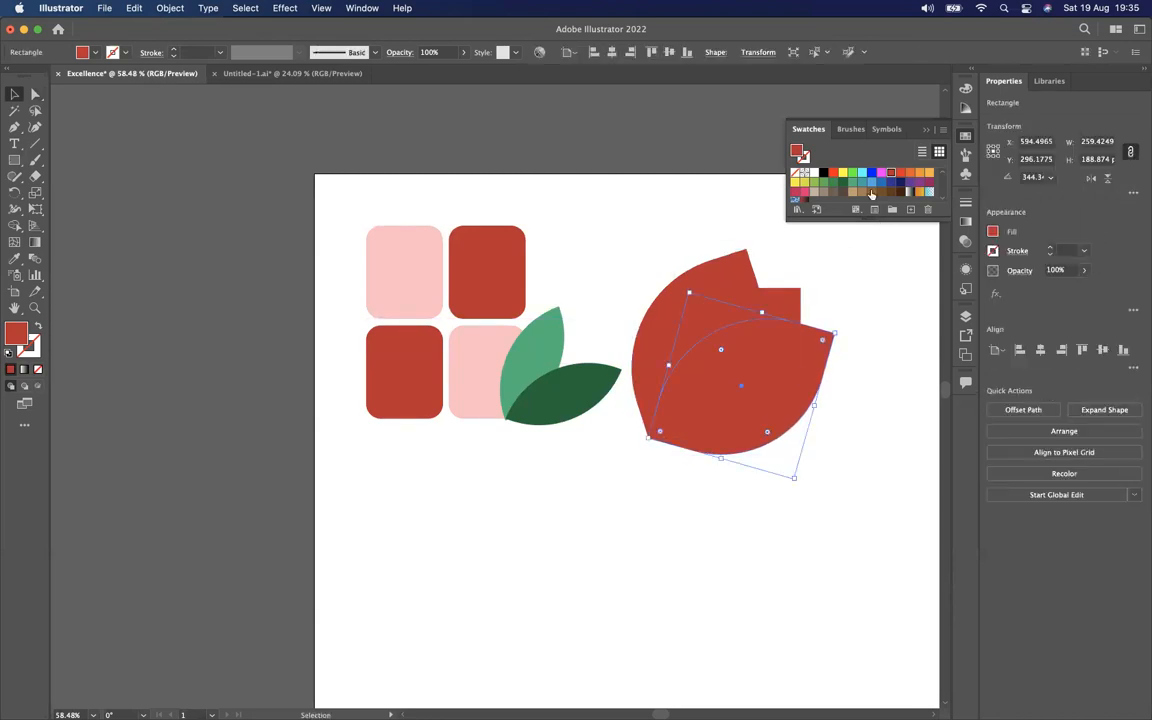
click(899, 176)
click(851, 291)
click(751, 293)
click(833, 175)
click(812, 309)
click(792, 305)
click(838, 296)
Move the three petals over the leaves and send them backward behind both leaves
drag(650, 249, 792, 385)
drag(722, 311, 649, 291)
key(super+[)
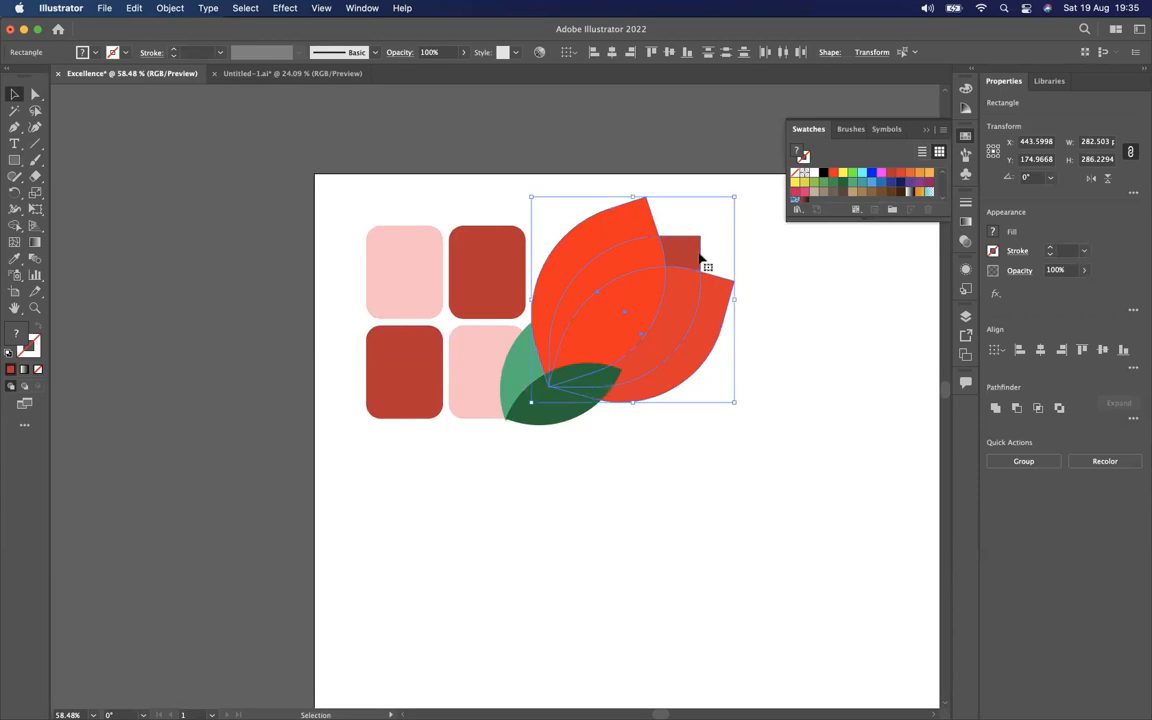
key(super+[)
click(792, 362)
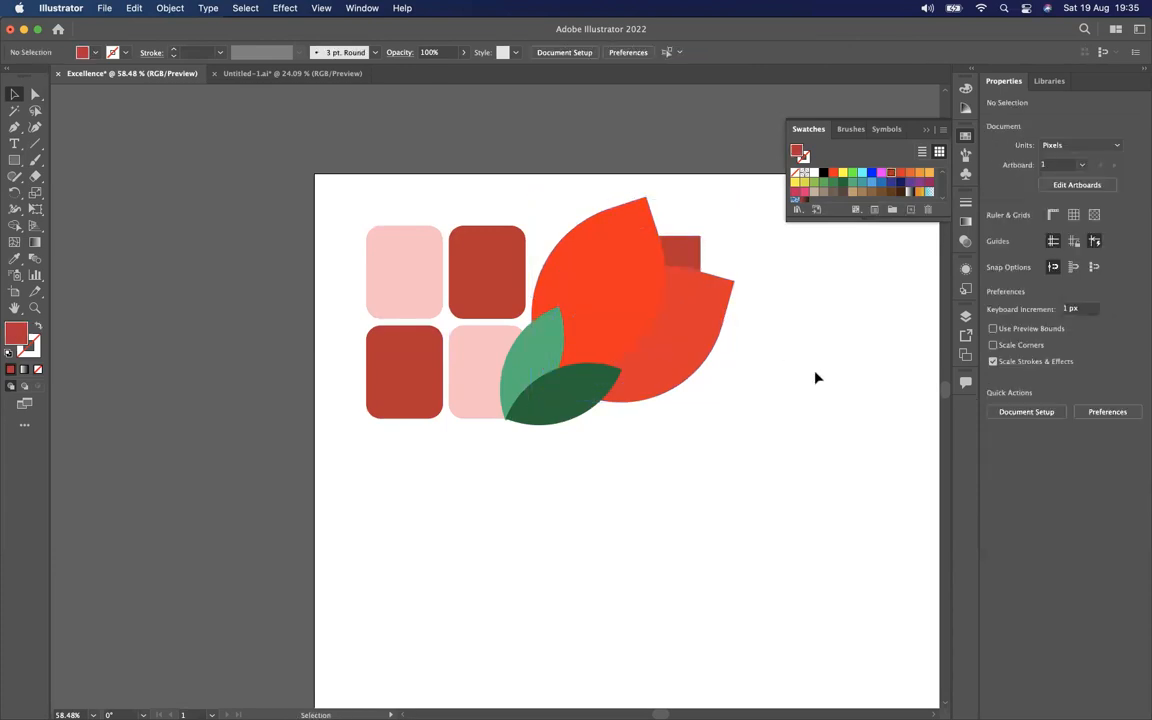
Send the three petals backward one more level behind the green leaves
drag(680, 294, 769, 399)
right_click(660, 309)
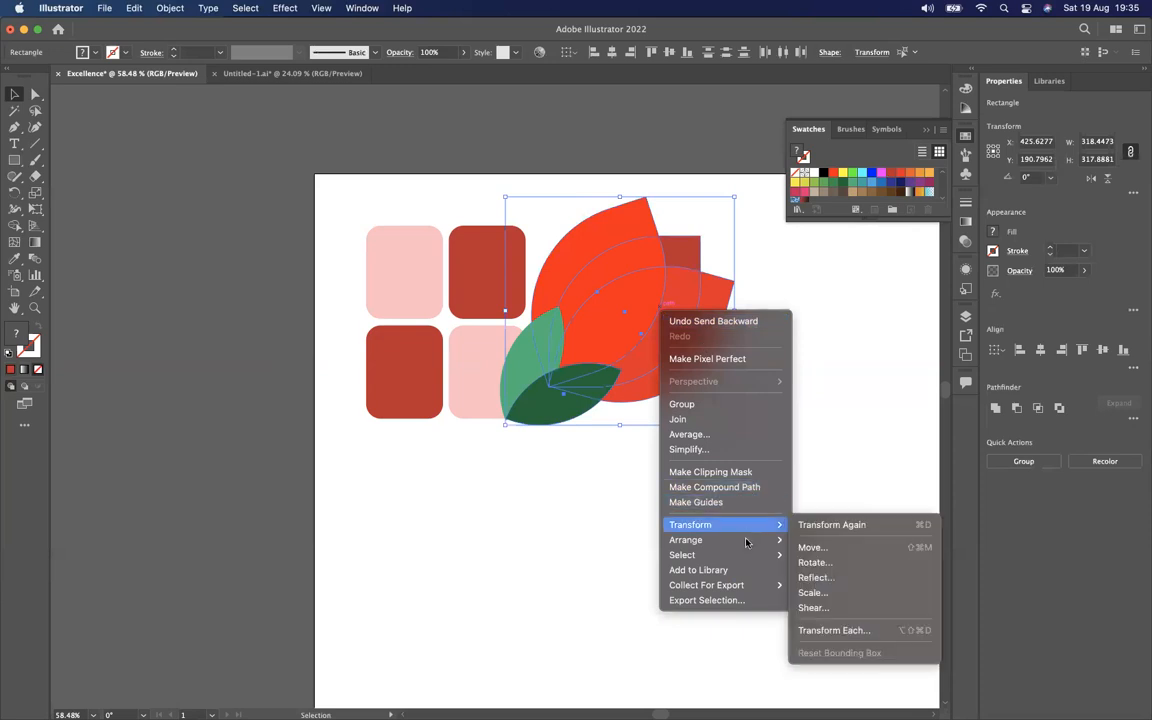
mouse_move(735, 540)
click(826, 588)
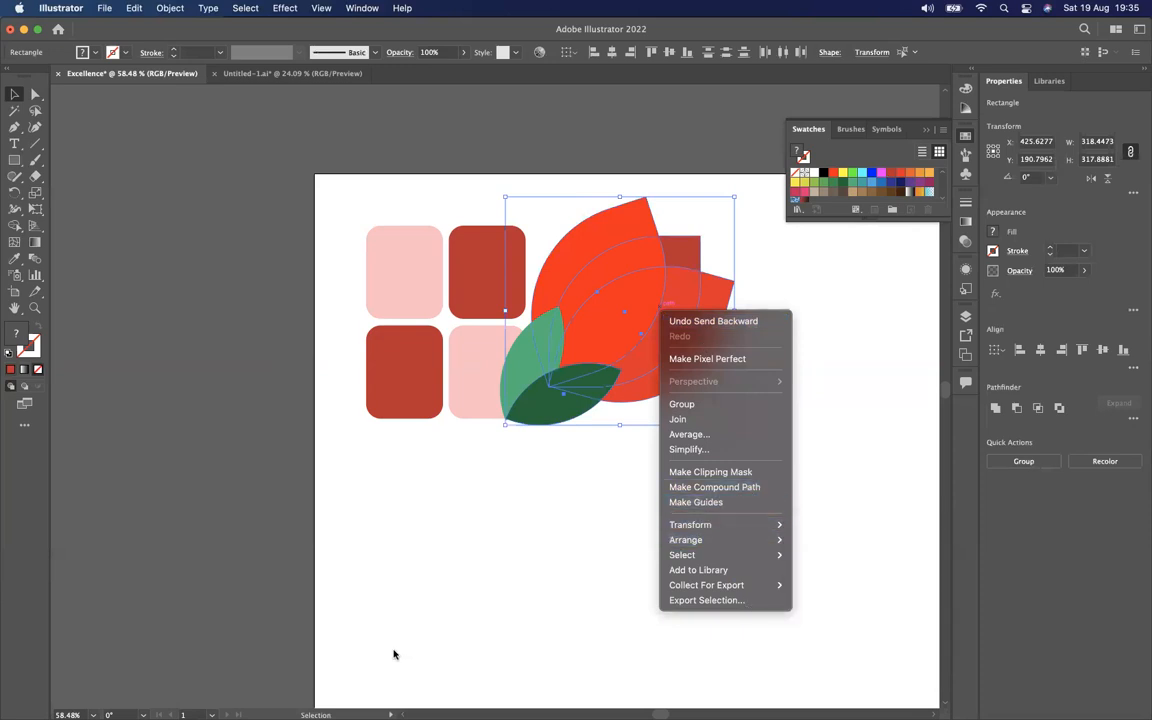
click(805, 411)
Enlarge the two green leaves so they cover the lower part of the petals
click(522, 378)
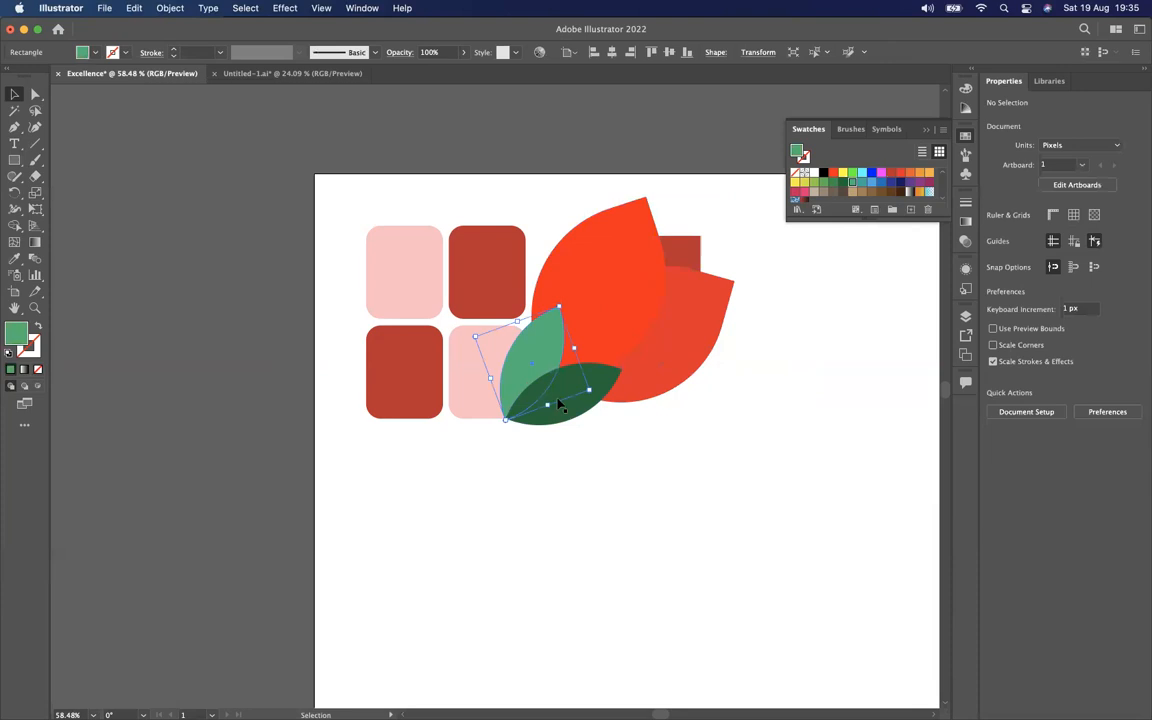
drag(621, 307, 712, 270)
click(741, 345)
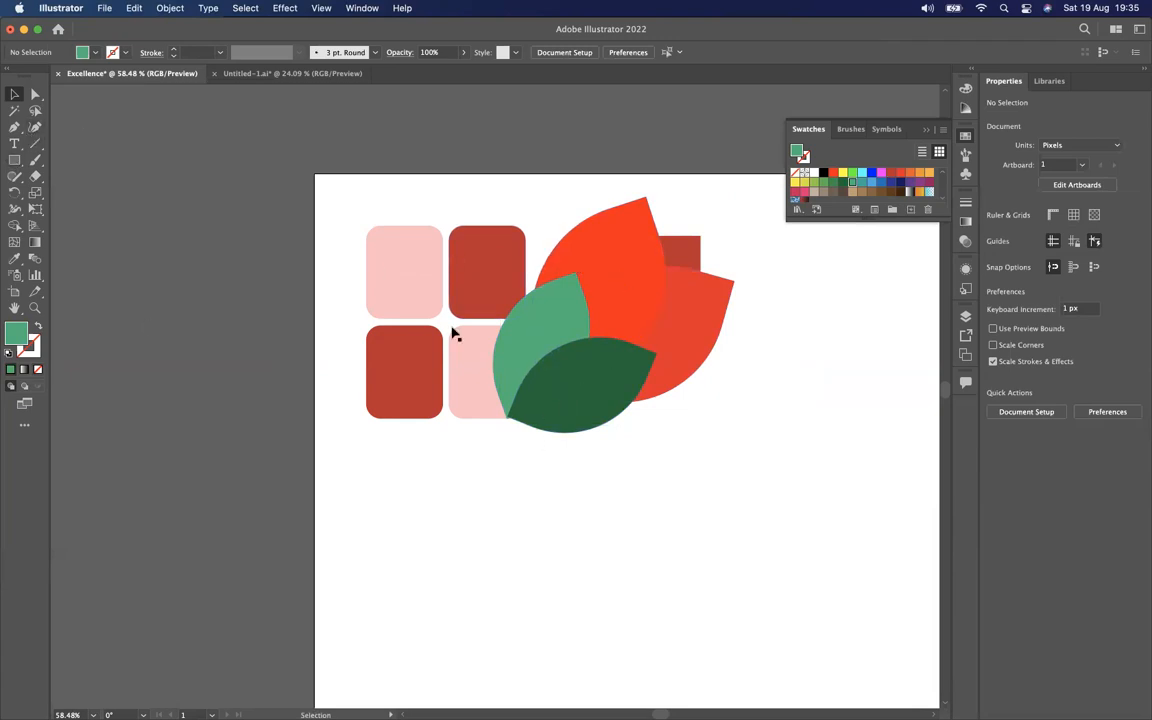
Undo the leaf enlargement and the petals' latest stacking, placement and colour changes
key(super+z)
key(super+z)
key(super+z)
key(super+z)
key(super+z)
key(super+z)
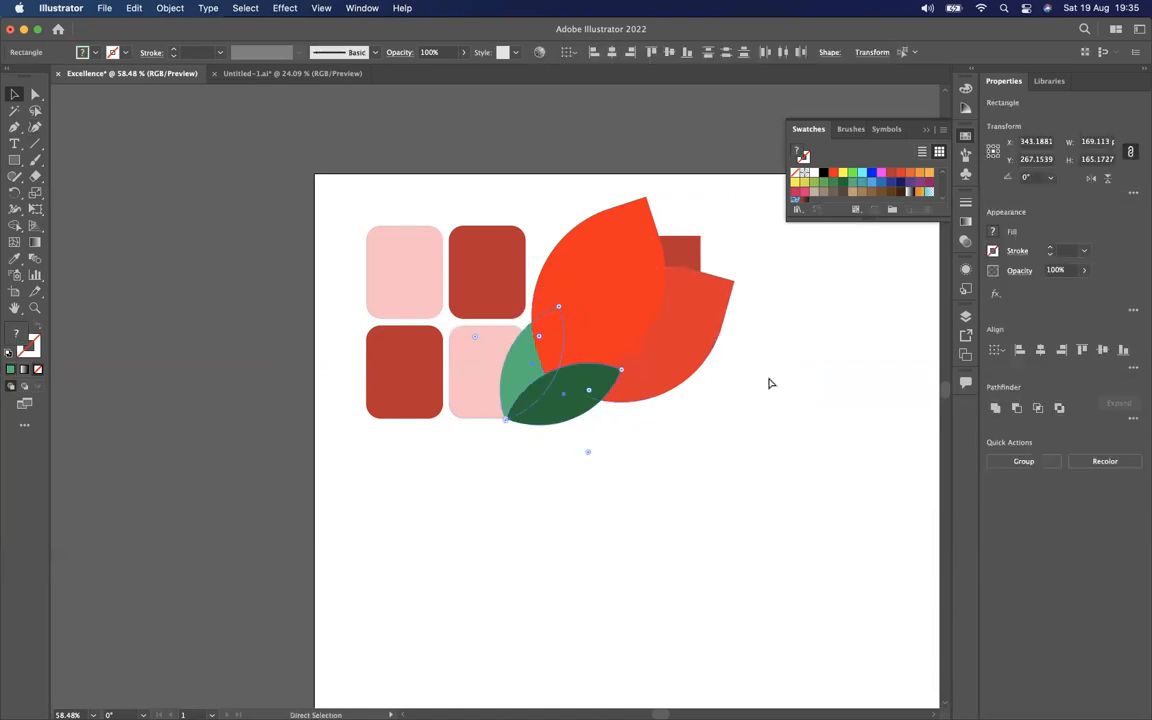
key(super+z)
key(super+z)
key(super+z)
key(super+z)
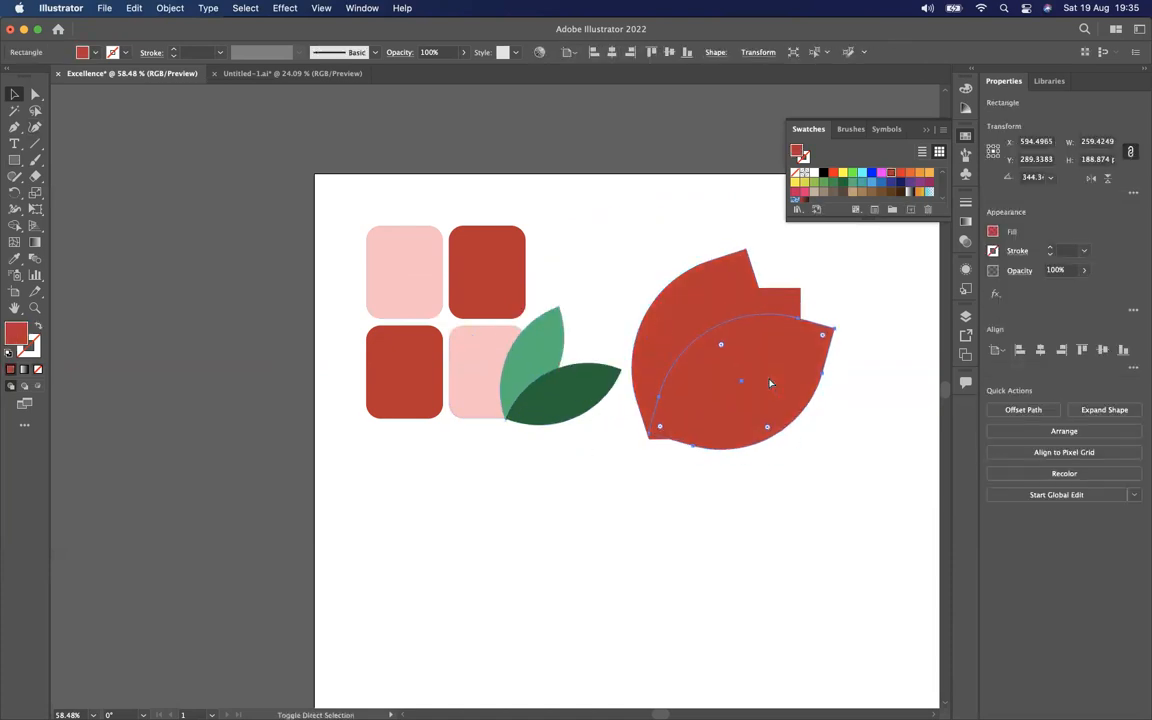
Scale the three petals, in bright red, orange-red and dark red, down to roughly leaf size and place them over the green leaves
drag(743, 198, 647, 297)
mouse_move(576, 363)
mouse_down()
mouse_move(571, 342)
mouse_move(571, 365)
mouse_move(569, 356)
mouse_up()
click(720, 357)
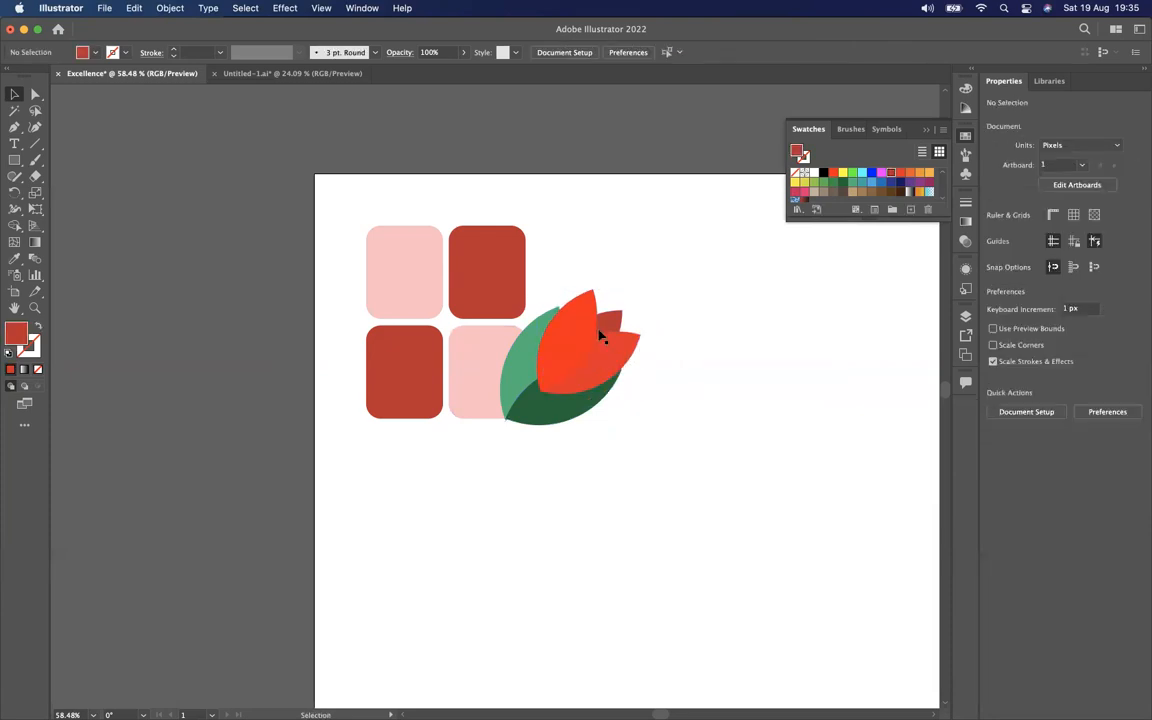
Send the three petals backward two levels so they sit behind both green leaves
click(587, 313)
shift+click(617, 321)
shift+click(624, 349)
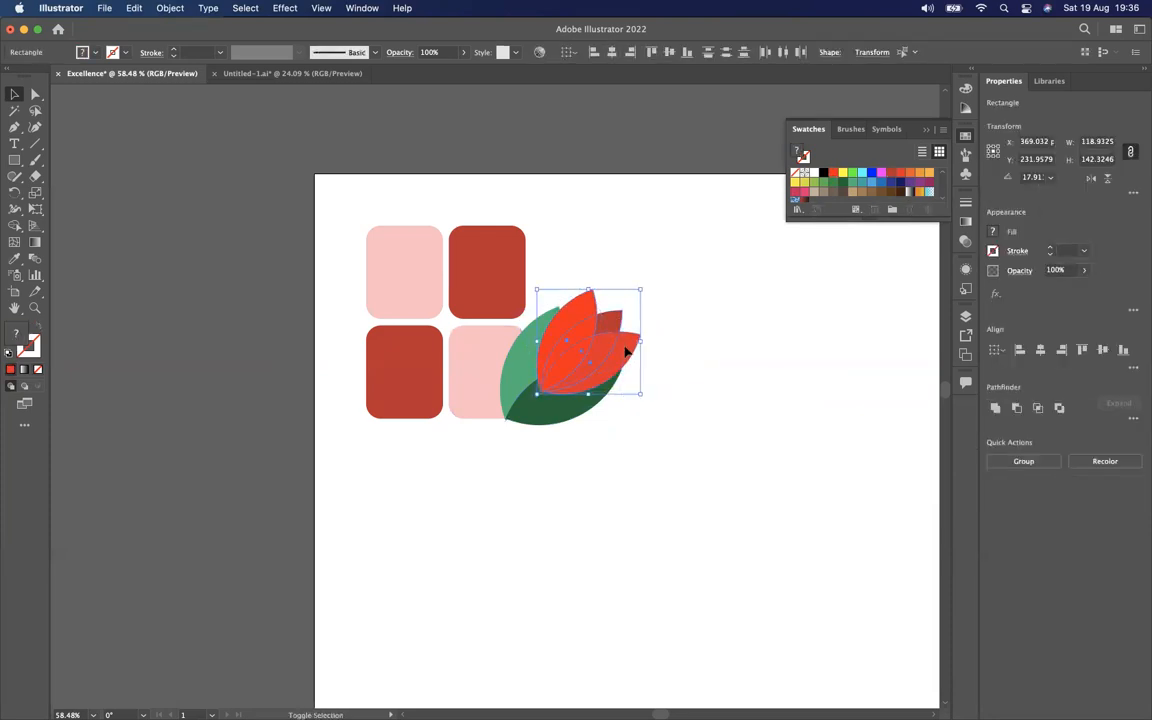
right_click(626, 351)
mouse_move(660, 579)
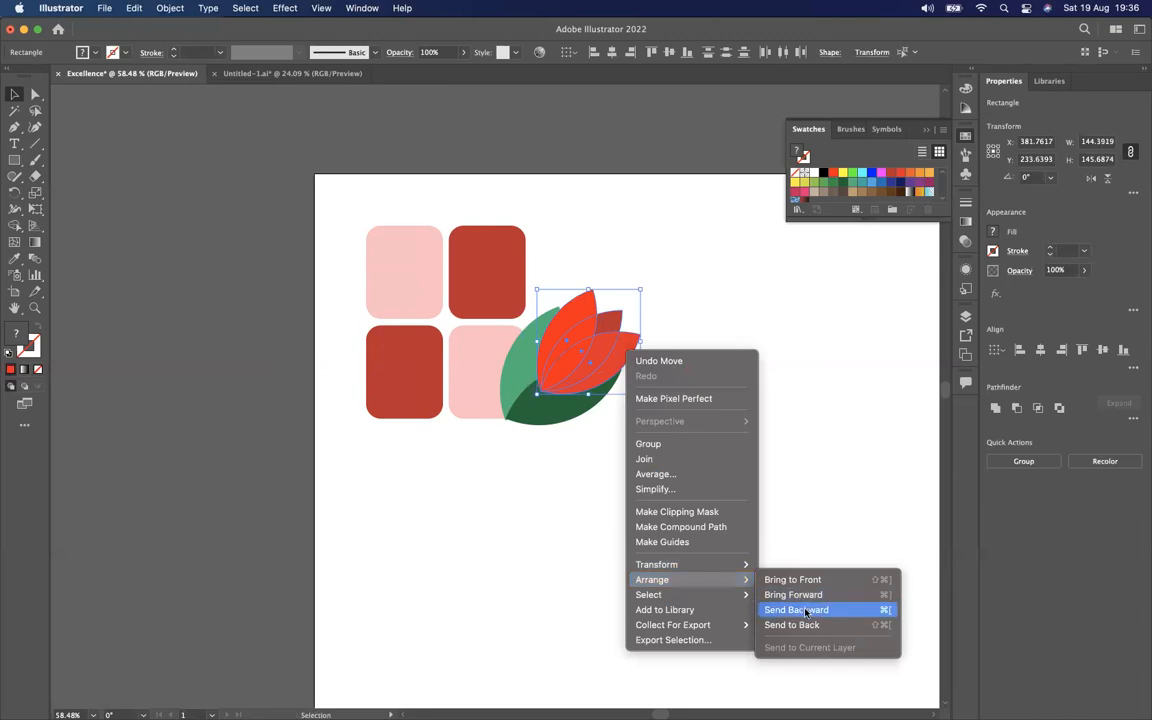
click(790, 536)
right_click(624, 353)
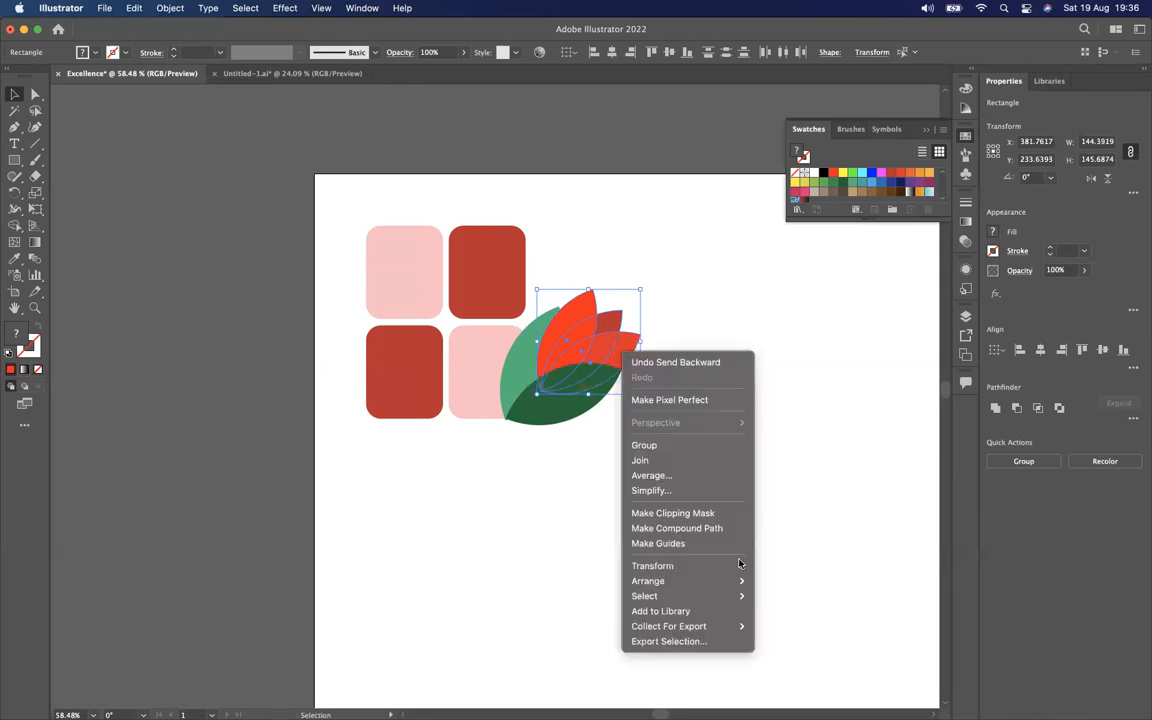
mouse_move(748, 581)
click(812, 612)
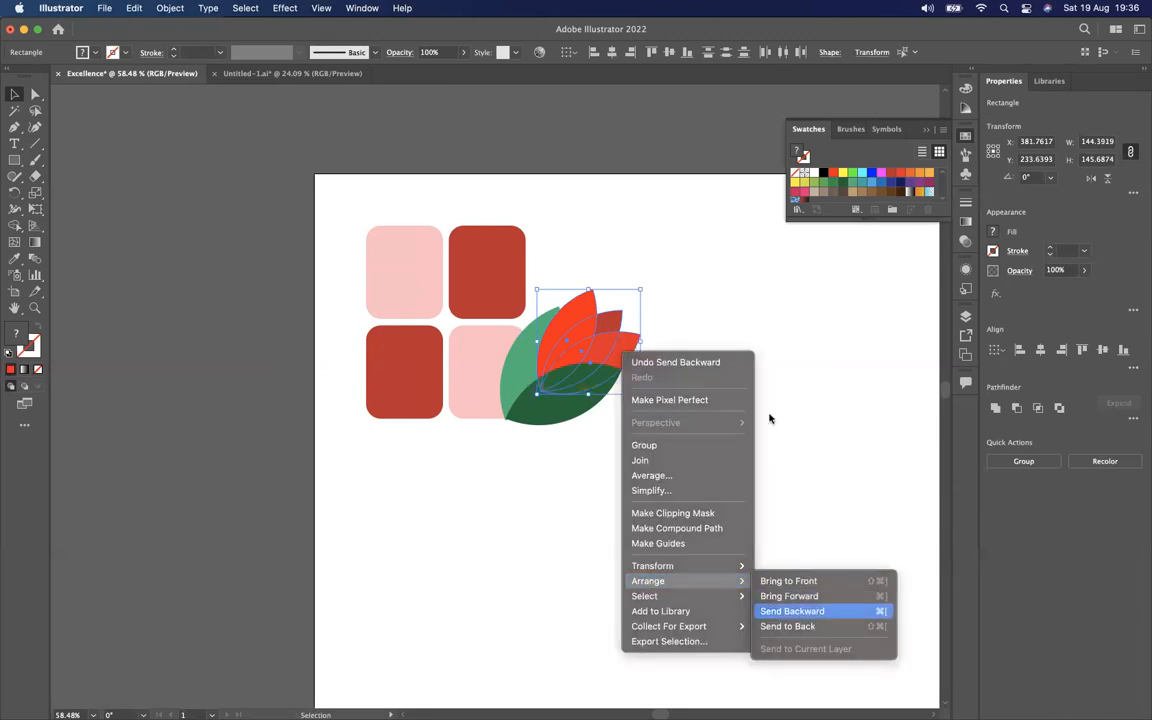
click(625, 551)
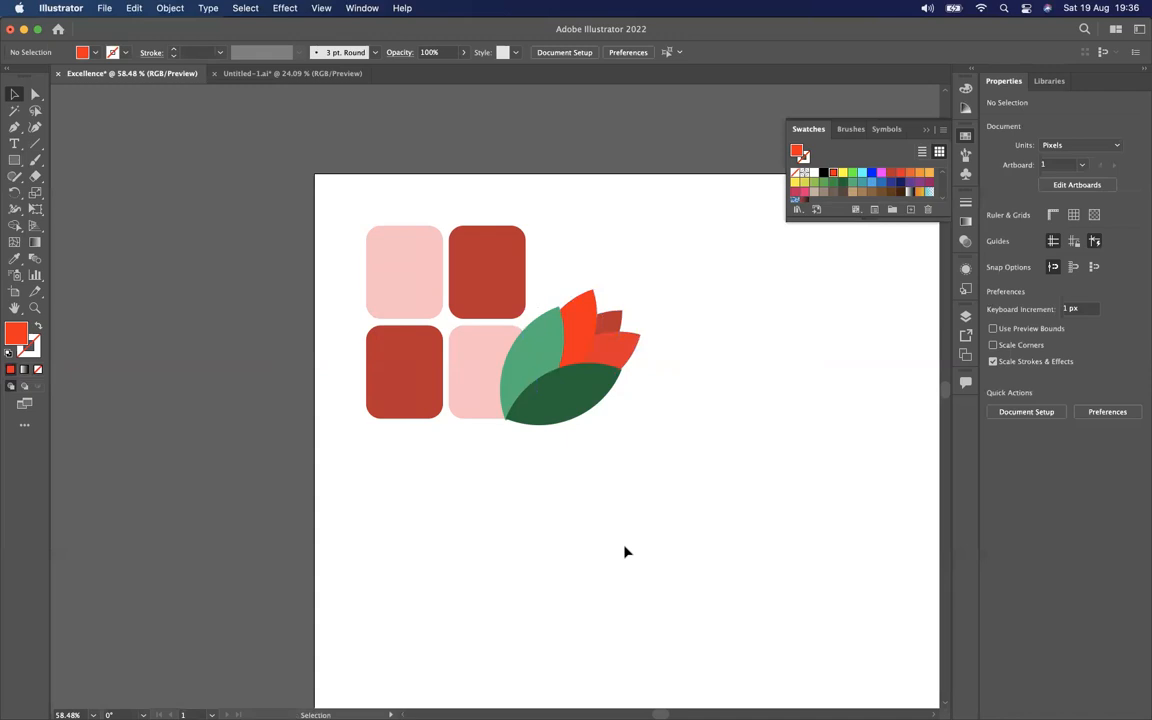
Scale the two green leaves down together and move them against the base of the petals
click(548, 355)
shift+click(618, 390)
drag(622, 303, 578, 355)
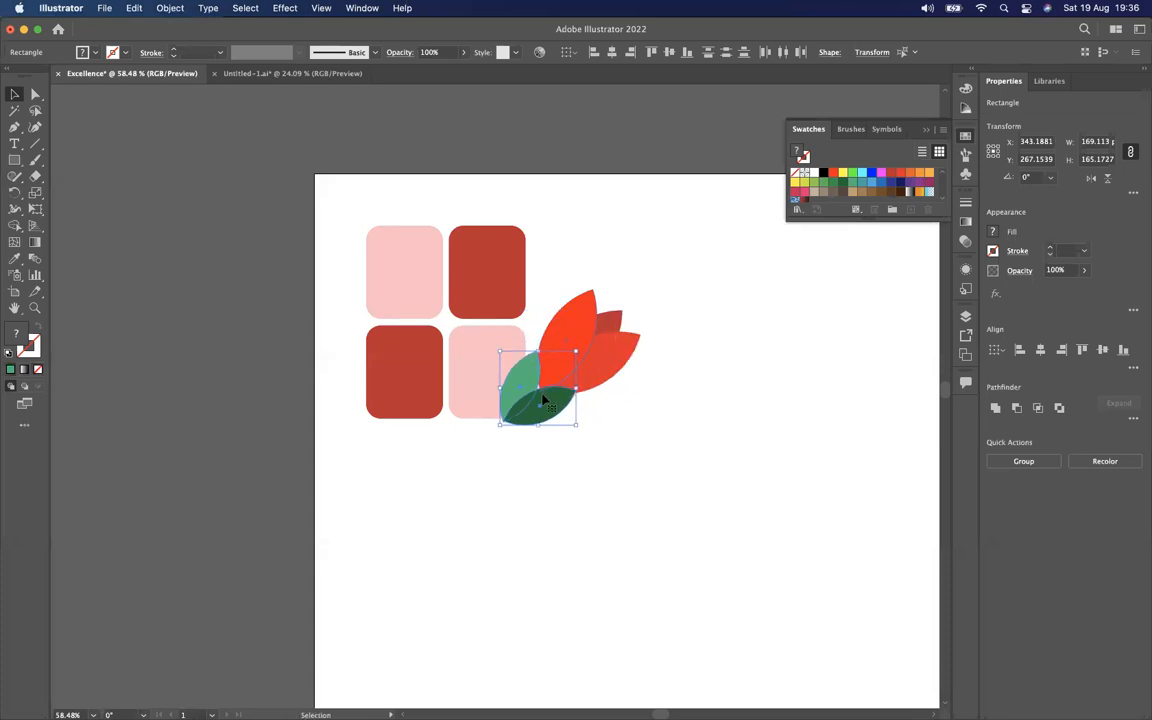
drag(546, 397, 560, 382)
click(575, 410)
Rotate the dark green leaf clockwise and the light green leaf counterclockwise to spread them around the petals' base
click(570, 402)
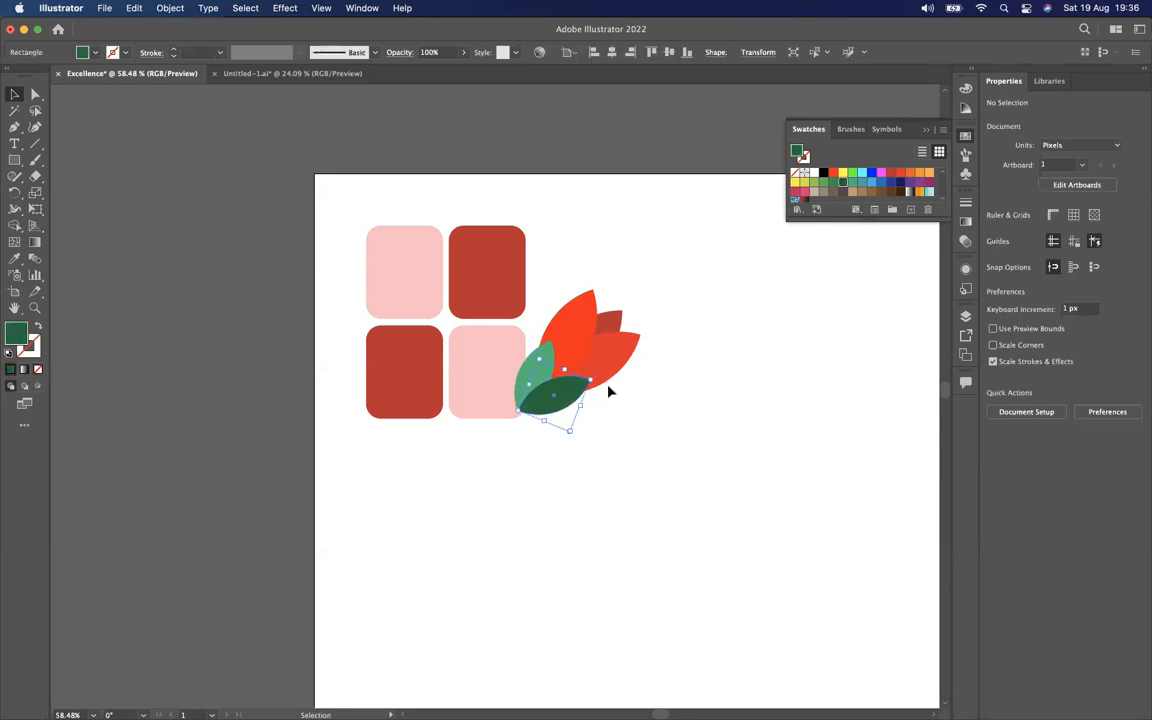
drag(592, 377, 596, 398)
click(543, 355)
drag(551, 333, 519, 352)
click(663, 440)
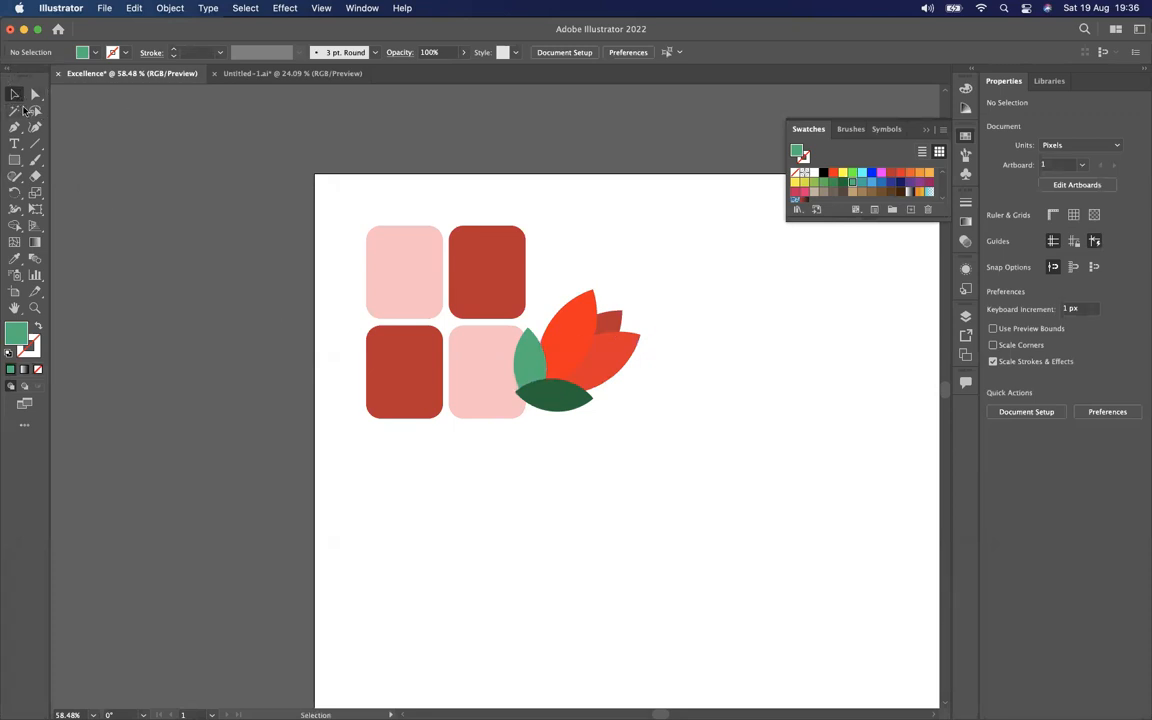
Draw a slightly tilted five-pointed star about 464 × 449 px beside the flower with the Star tool
scroll(731, 371, down, 4)
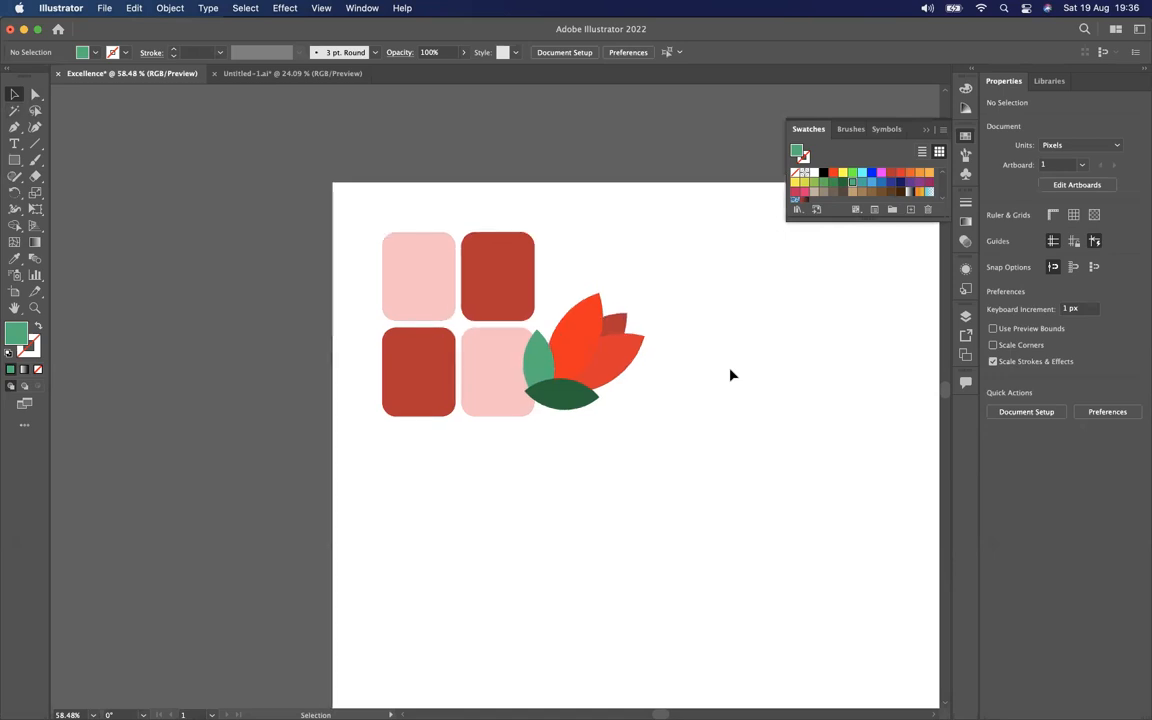
scroll(731, 371, up, 3)
scroll(731, 375, up, 4)
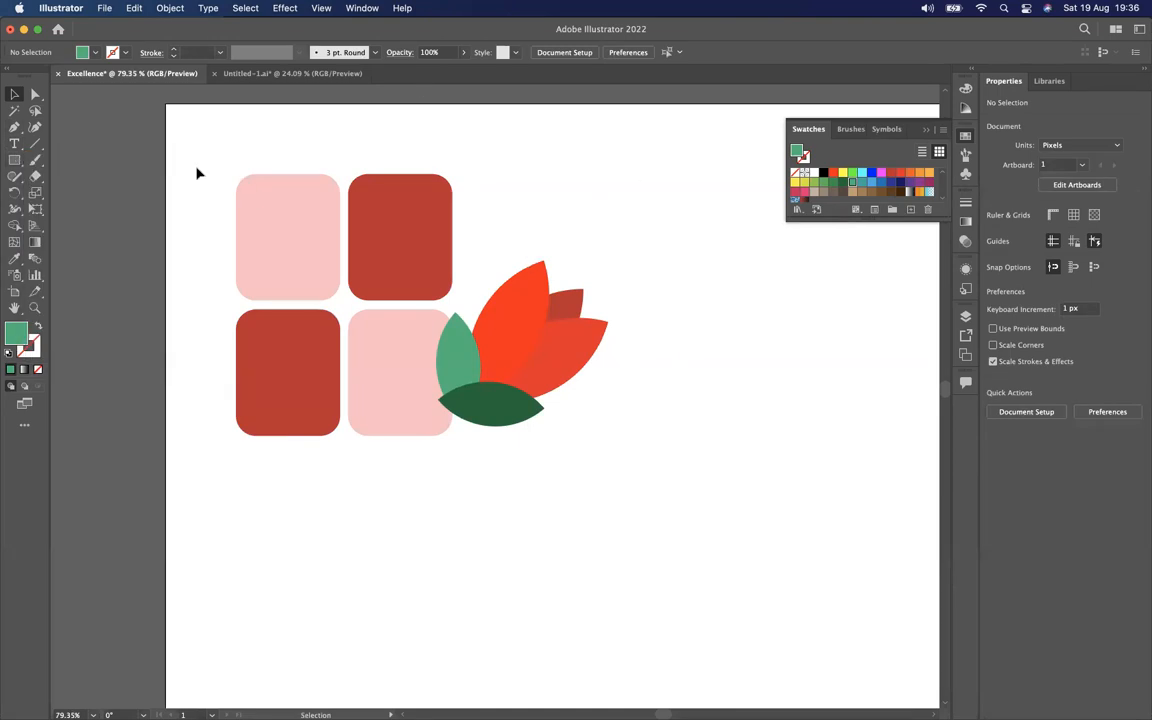
drag(14, 160, 78, 226)
scroll(686, 355, down, 3)
drag(601, 331, 715, 463)
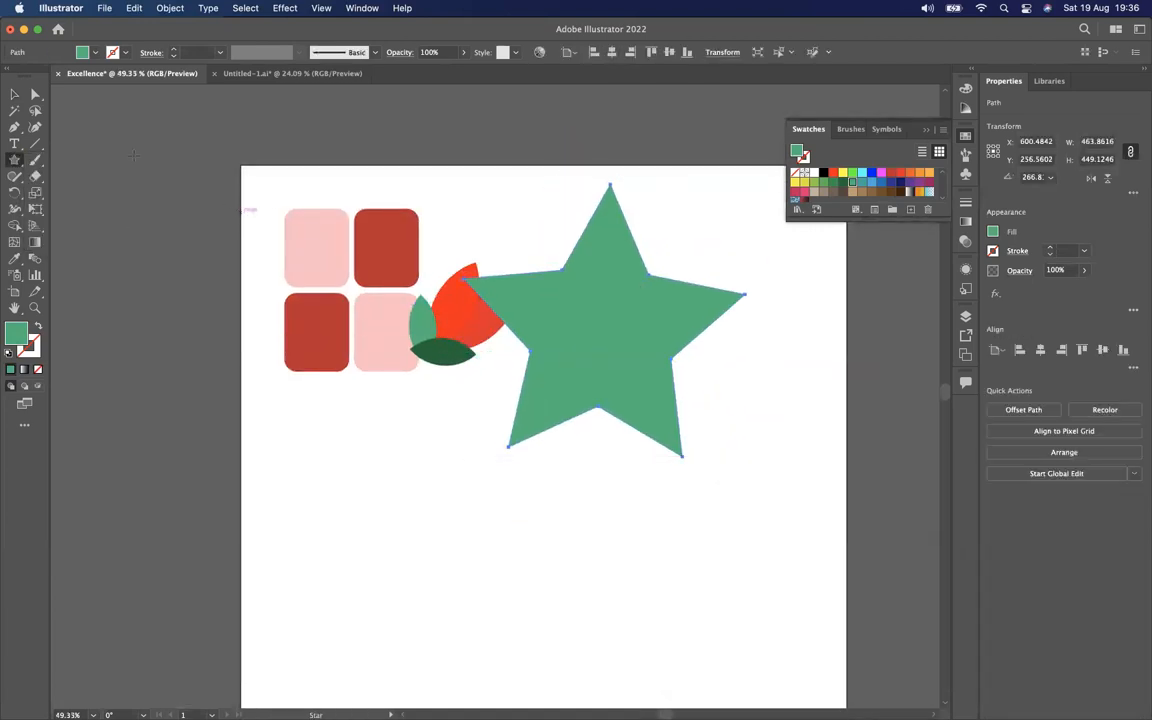
Round all the star's corners to about 31 px and fill it with the dark red swatch
click(35, 93)
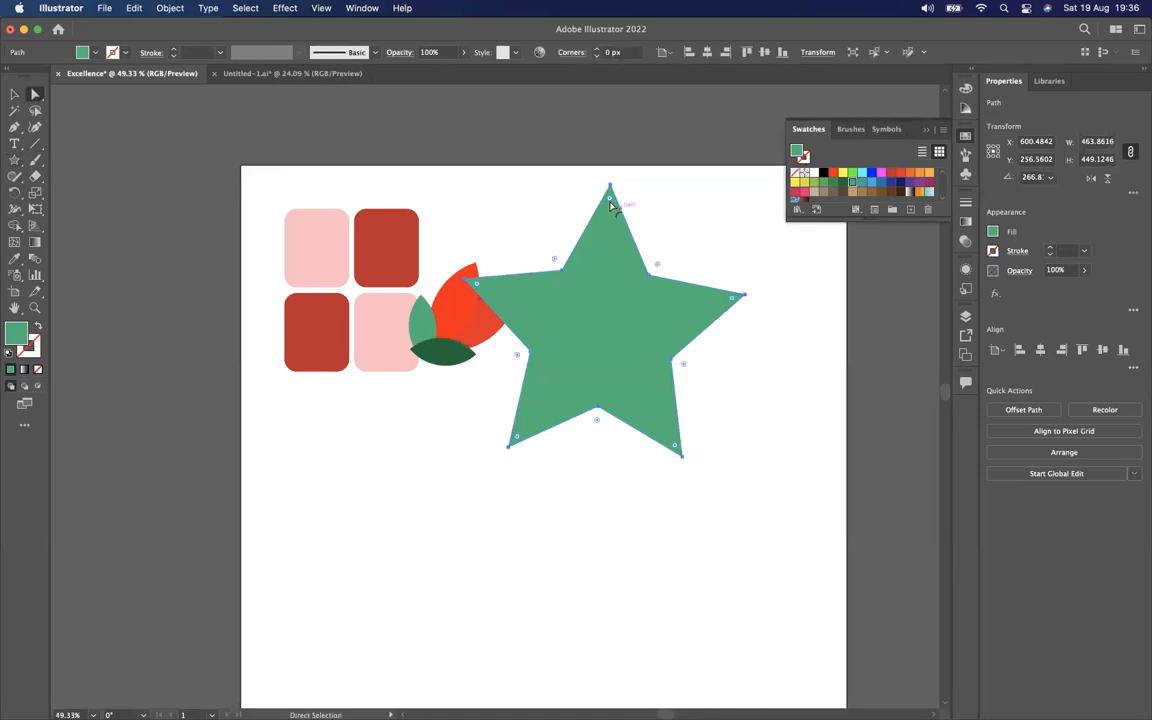
drag(610, 199, 610, 214)
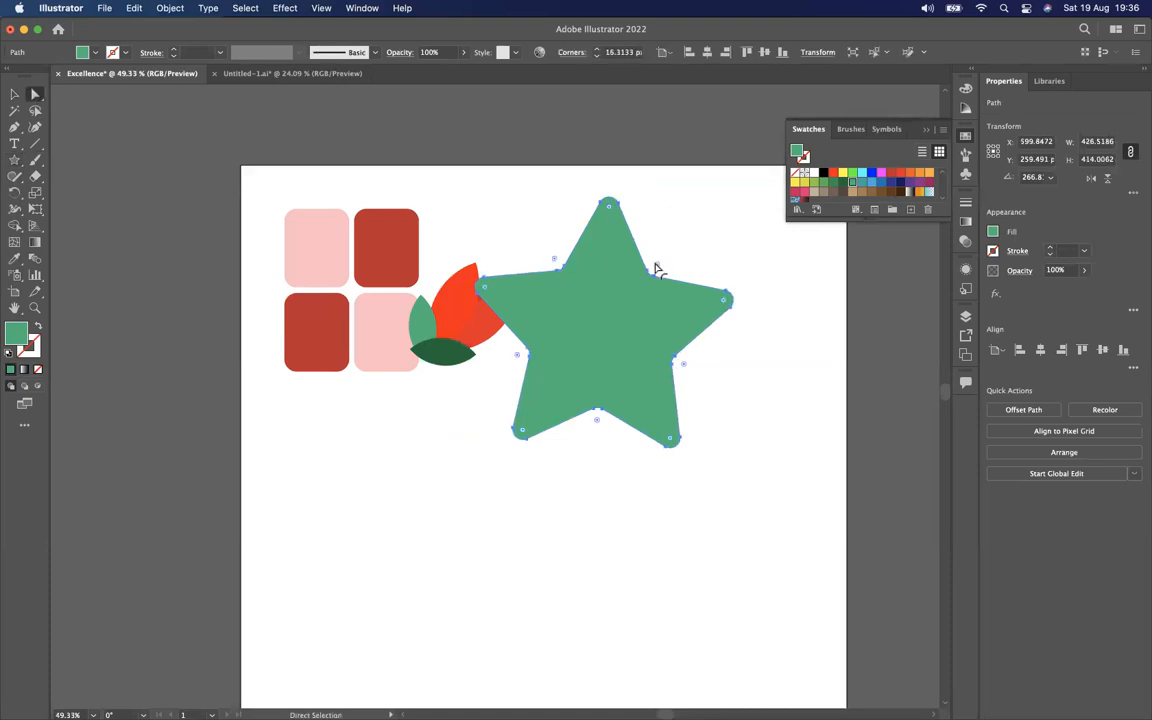
drag(676, 259, 672, 262)
click(833, 172)
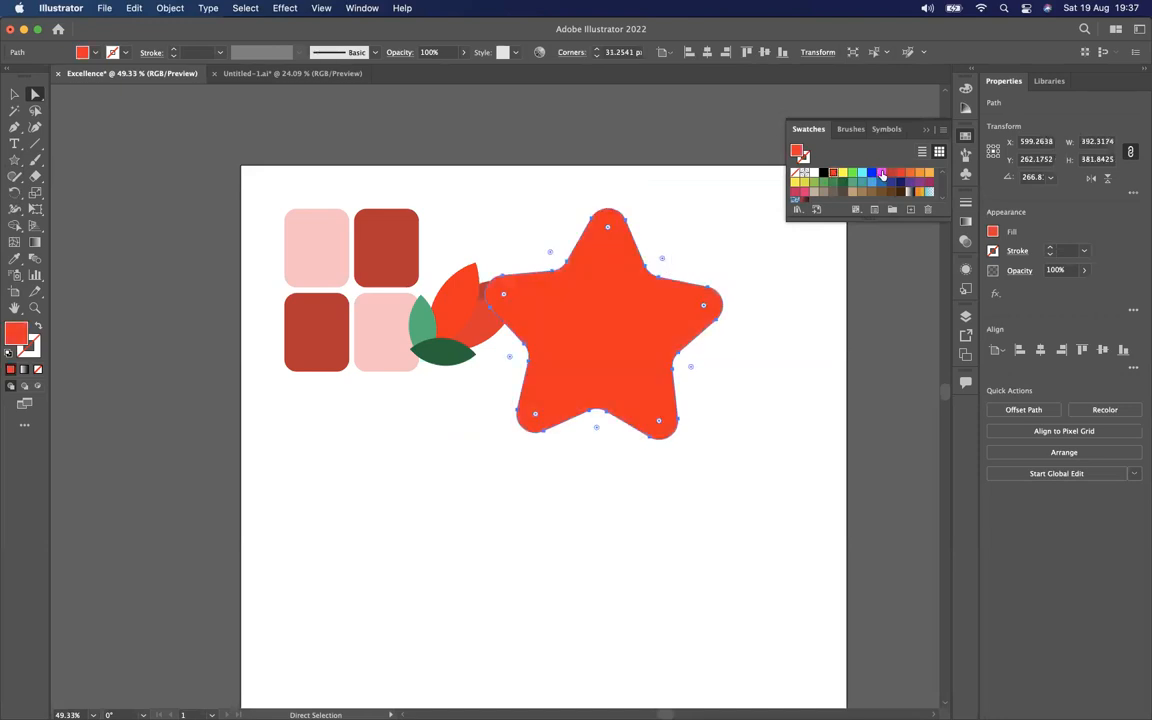
click(890, 173)
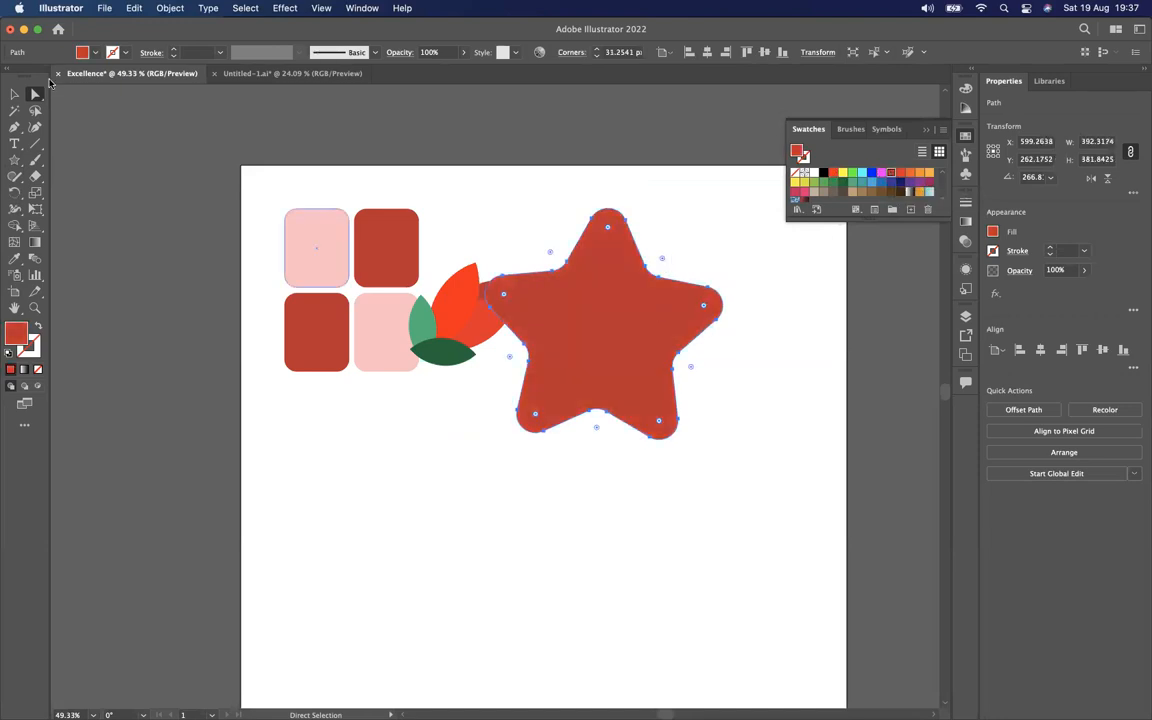
click(35, 192)
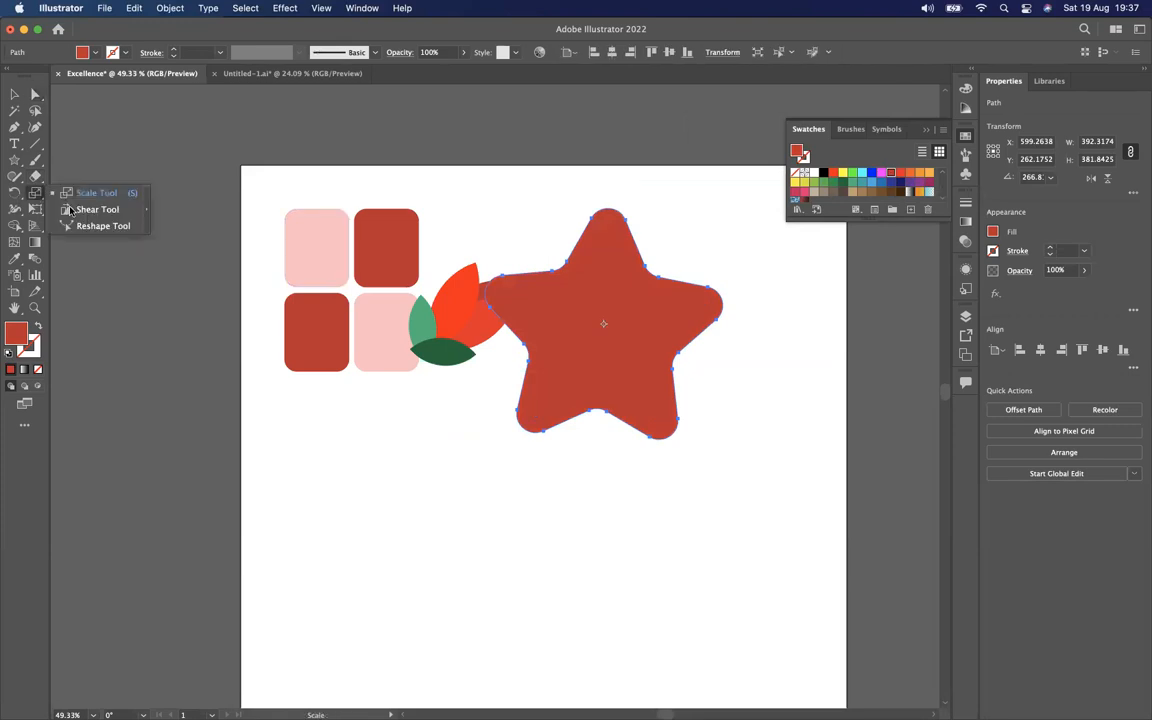
click(35, 208)
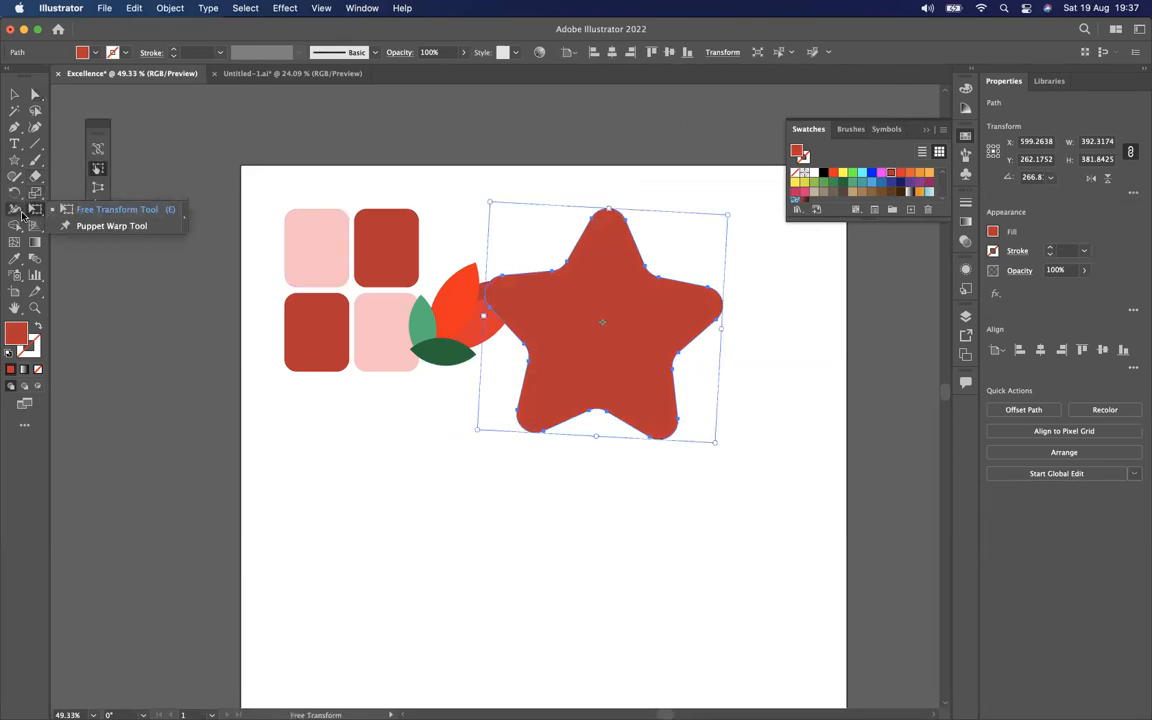
click(21, 212)
click(15, 225)
click(16, 177)
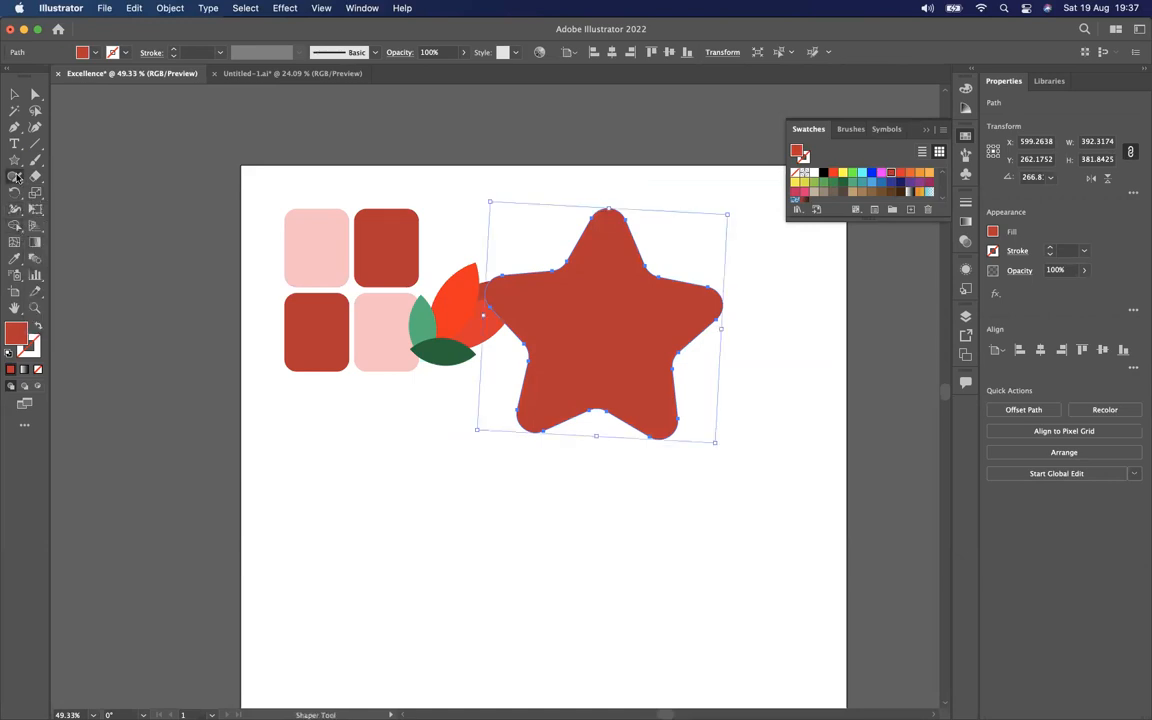
click(36, 161)
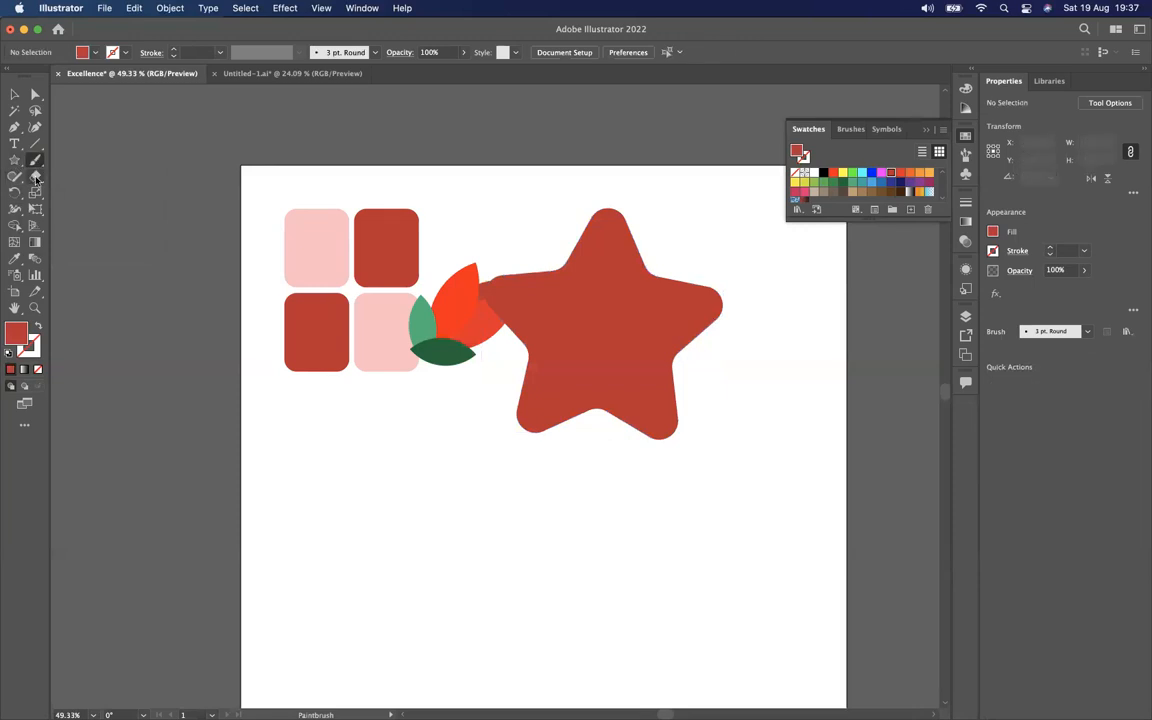
click(36, 177)
click(35, 209)
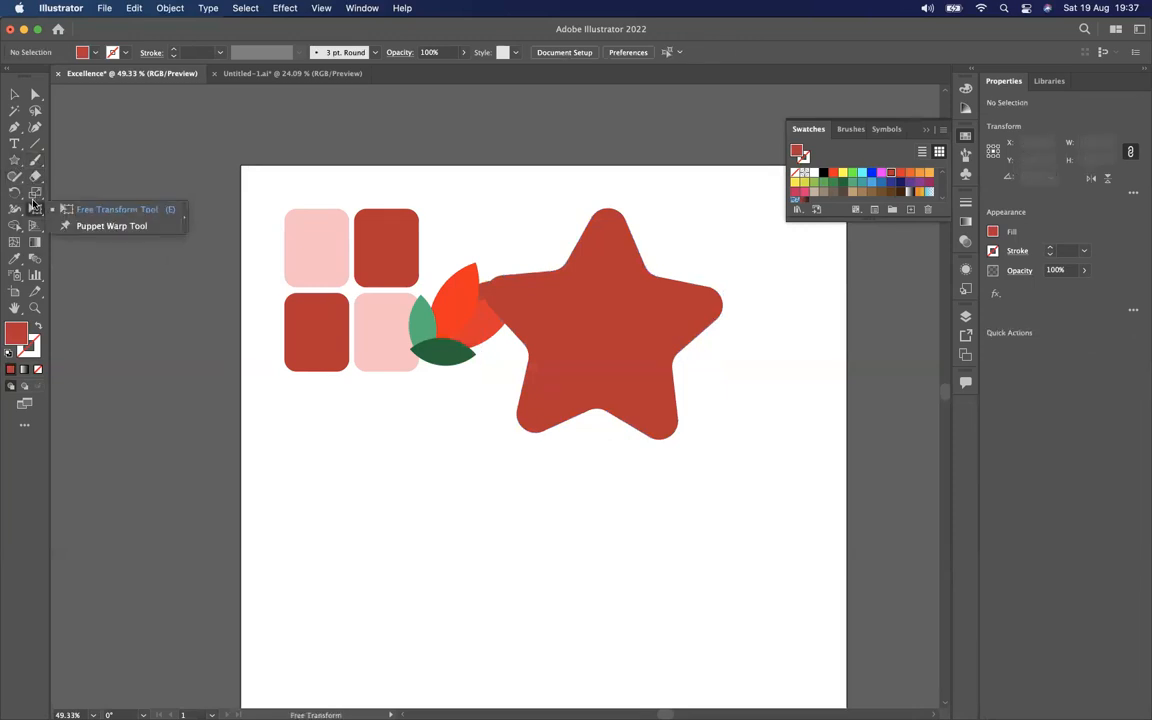
click(36, 193)
click(14, 192)
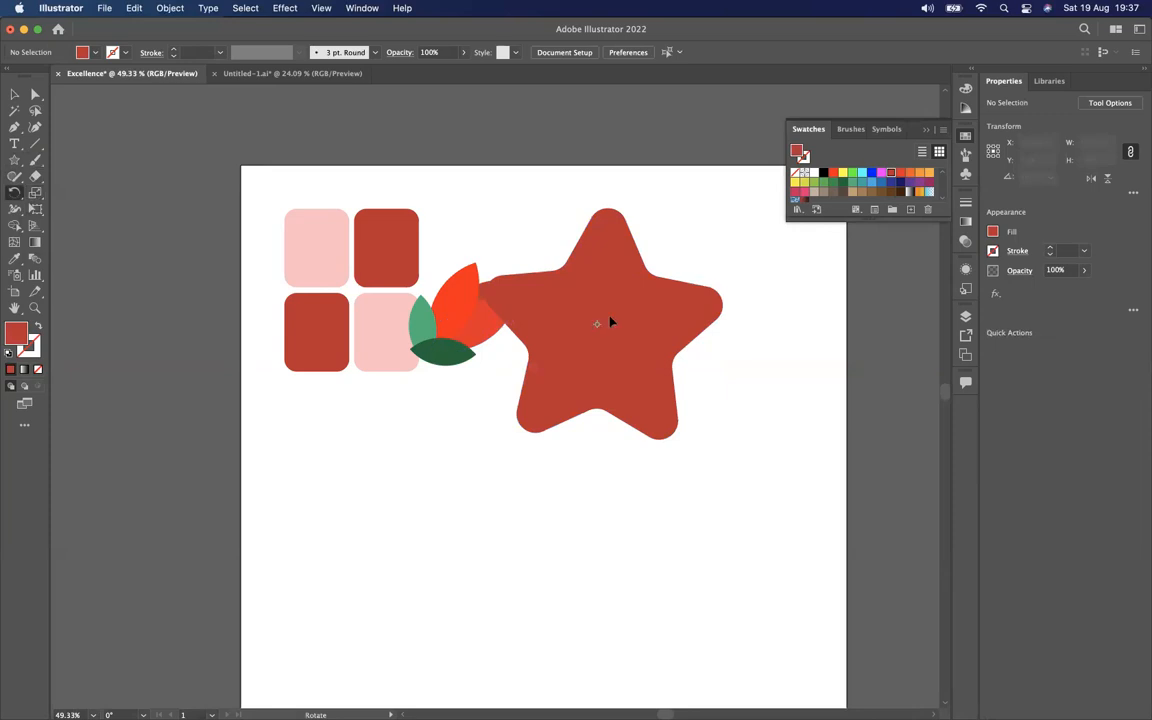
scroll(598, 330, up, 3)
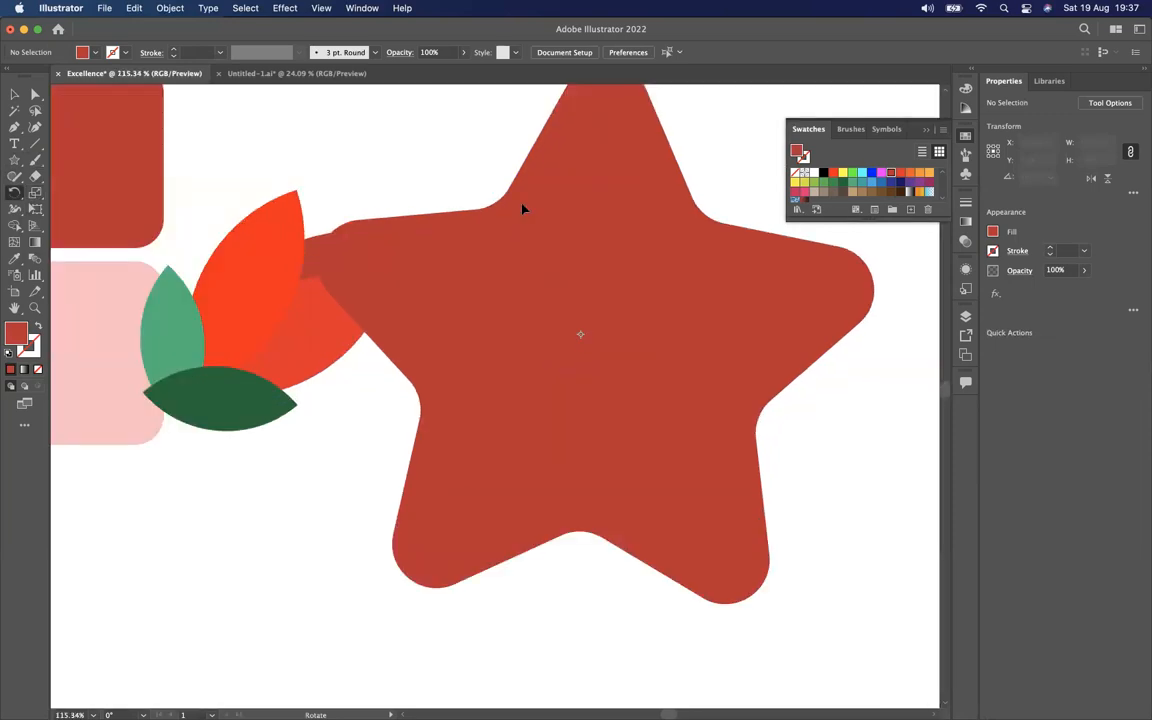
scroll(587, 216, down, 3)
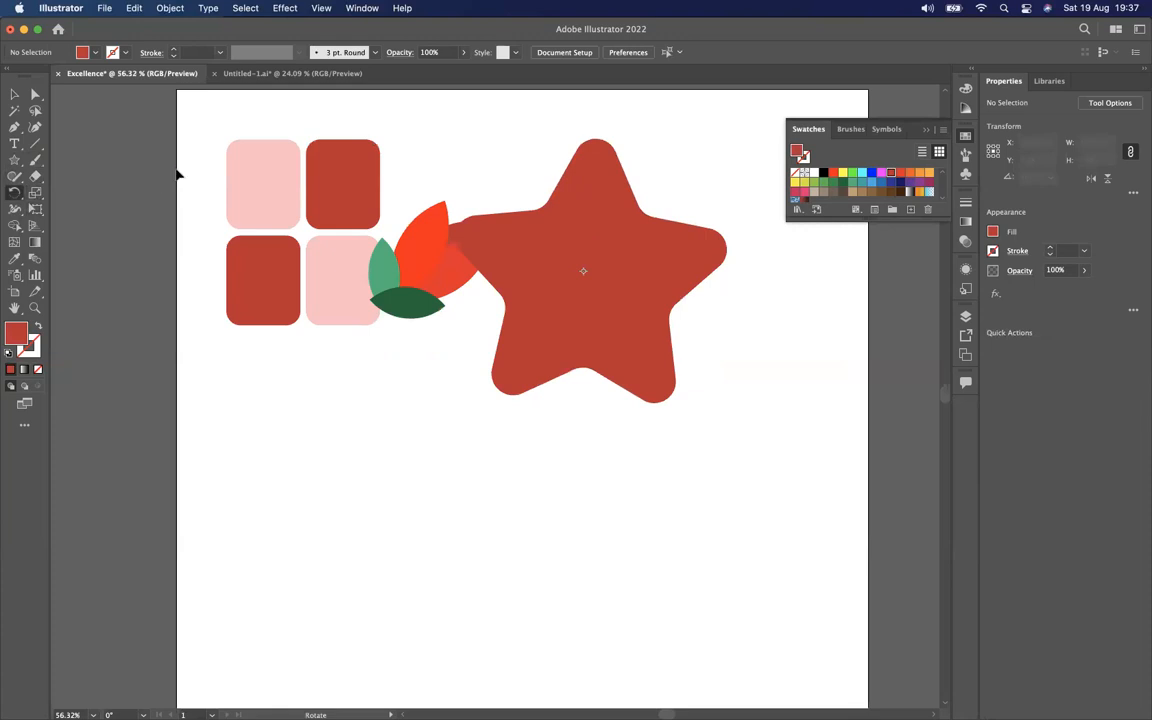
Show the rulers, try a vertical guide near the star's centre at X about 584 px, and remove the guide
key(super+r)
drag(55, 258, 460, 258)
mouse_move(581, 252)
mouse_down()
mouse_move(595, 252)
mouse_move(581, 252)
mouse_up()
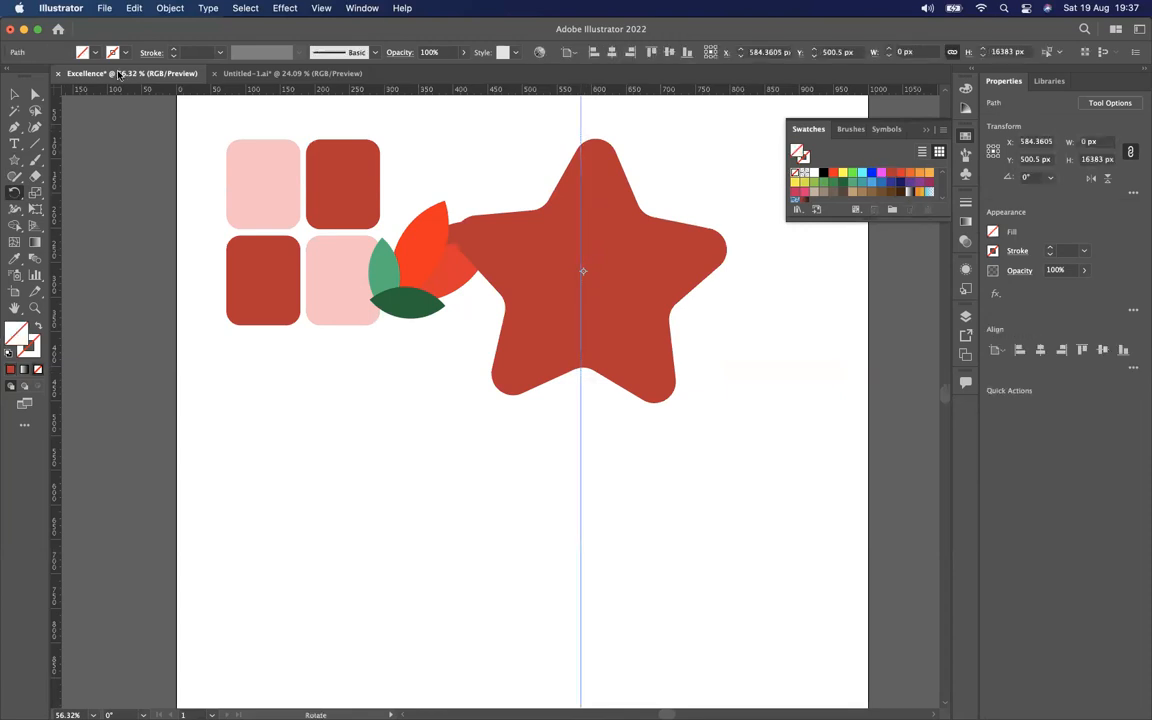
key(super+a)
click(368, 368)
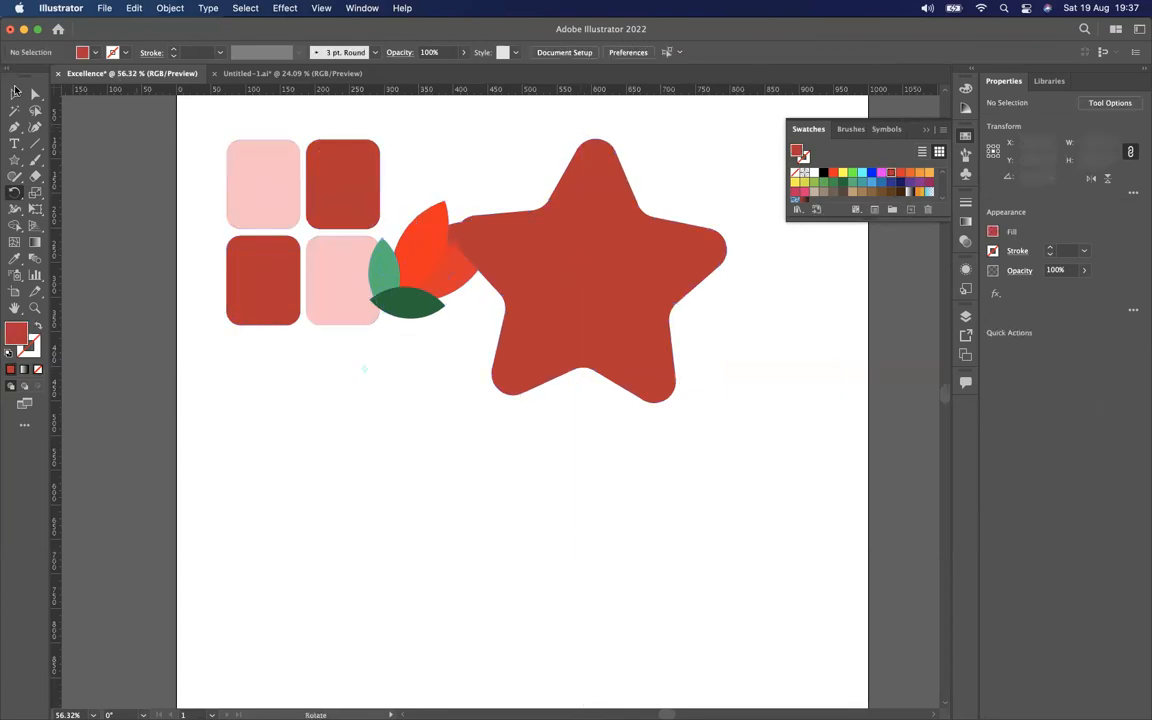
Delete the tilted red star
click(15, 91)
click(643, 309)
key(Delete)
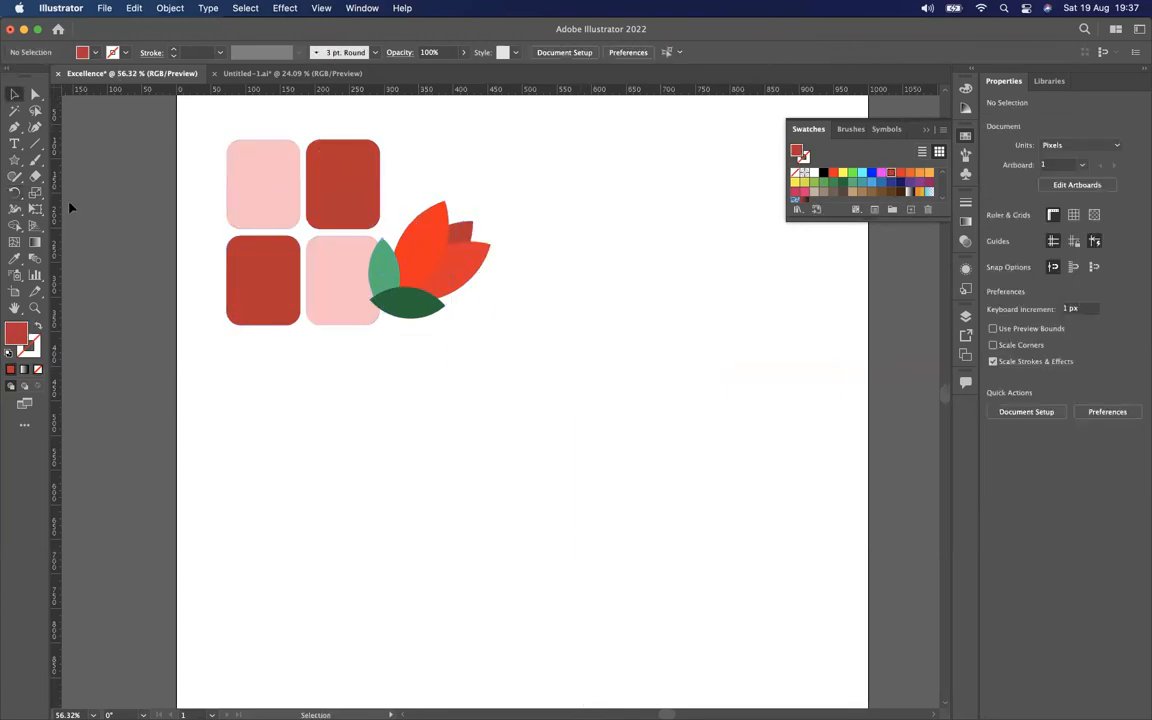
Draw an upright five-pointed star about 447 × 425 px below the flower and round all its corners to about 18 px
click(16, 161)
drag(503, 367, 617, 486)
click(15, 93)
drag(524, 398, 607, 559)
key(a)
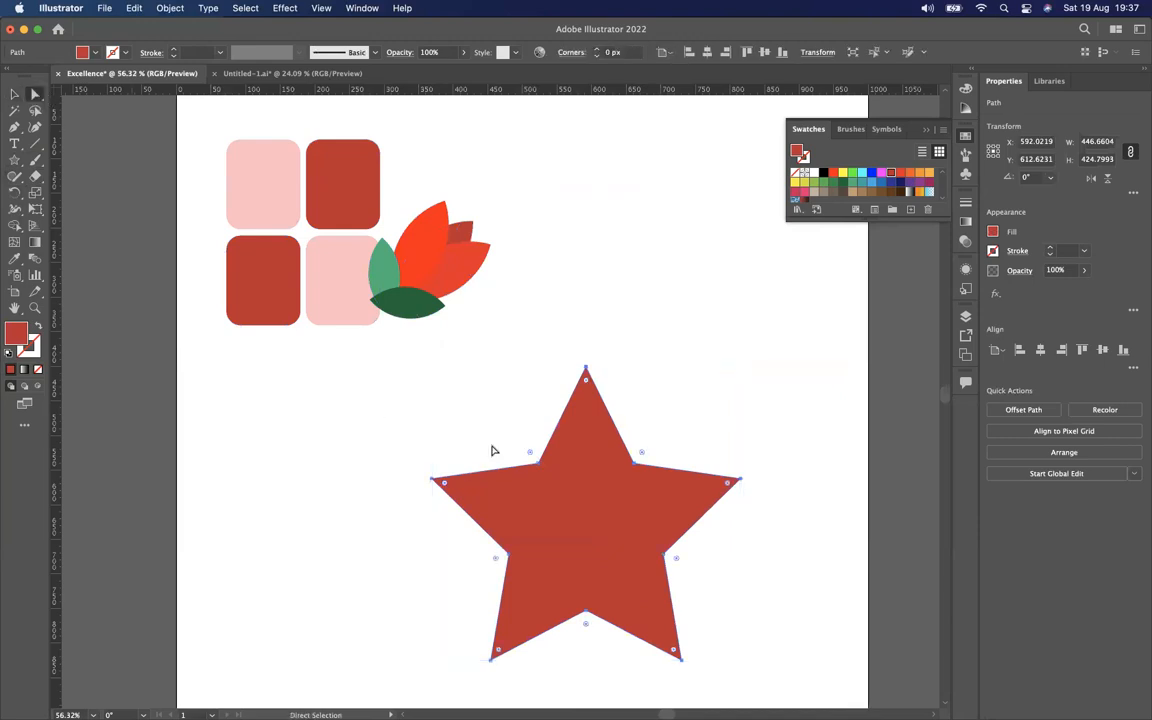
drag(590, 383, 589, 398)
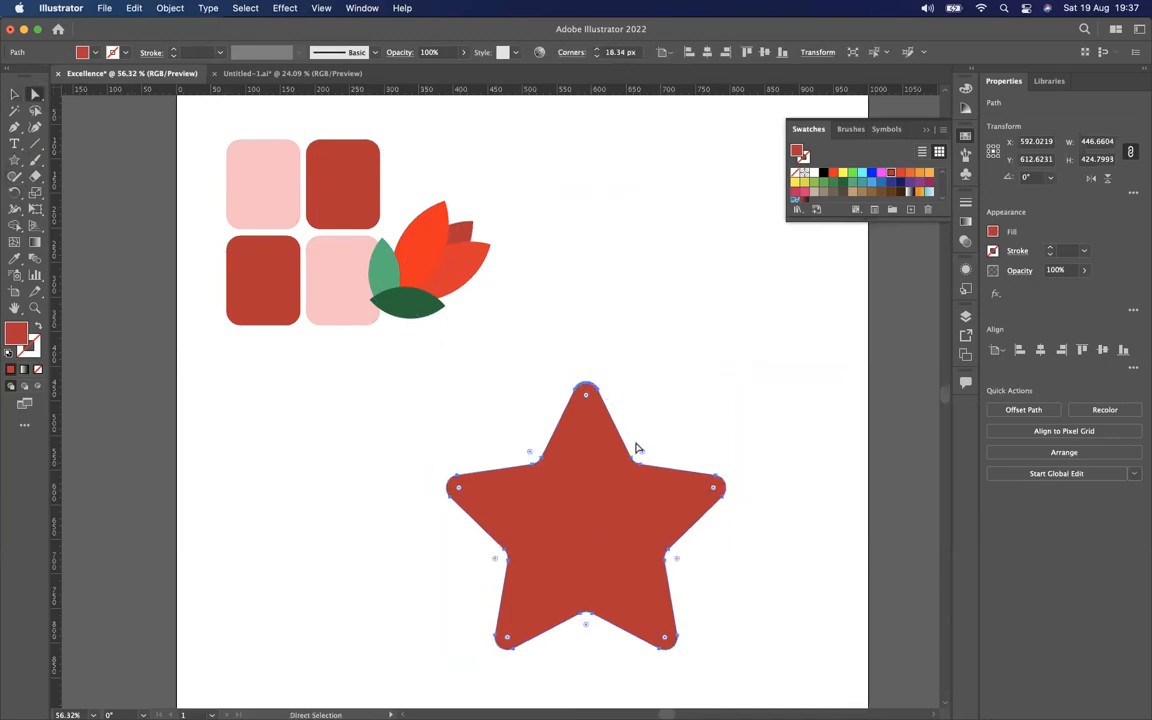
Round the star's corners to about 20 px and fill it with a linear gradient from dark red to black
mouse_move(645, 456)
mouse_down()
mouse_move(654, 445)
mouse_move(643, 458)
mouse_up()
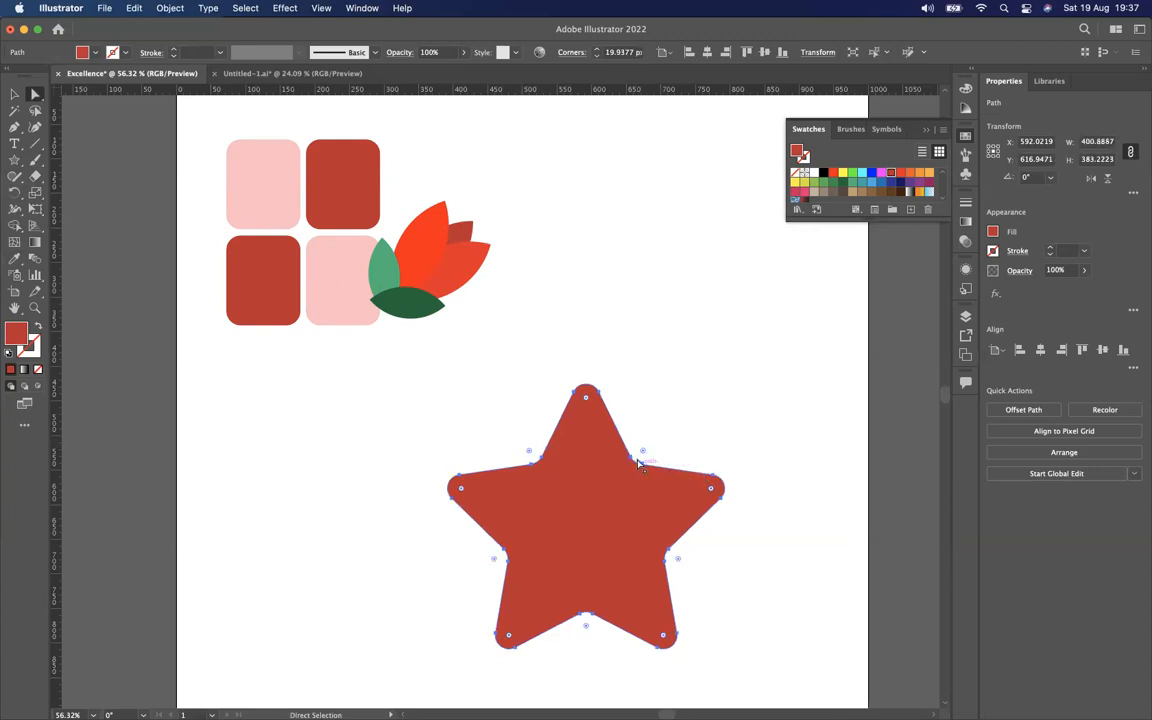
scroll(561, 465, down, 2)
scroll(561, 465, right, 3)
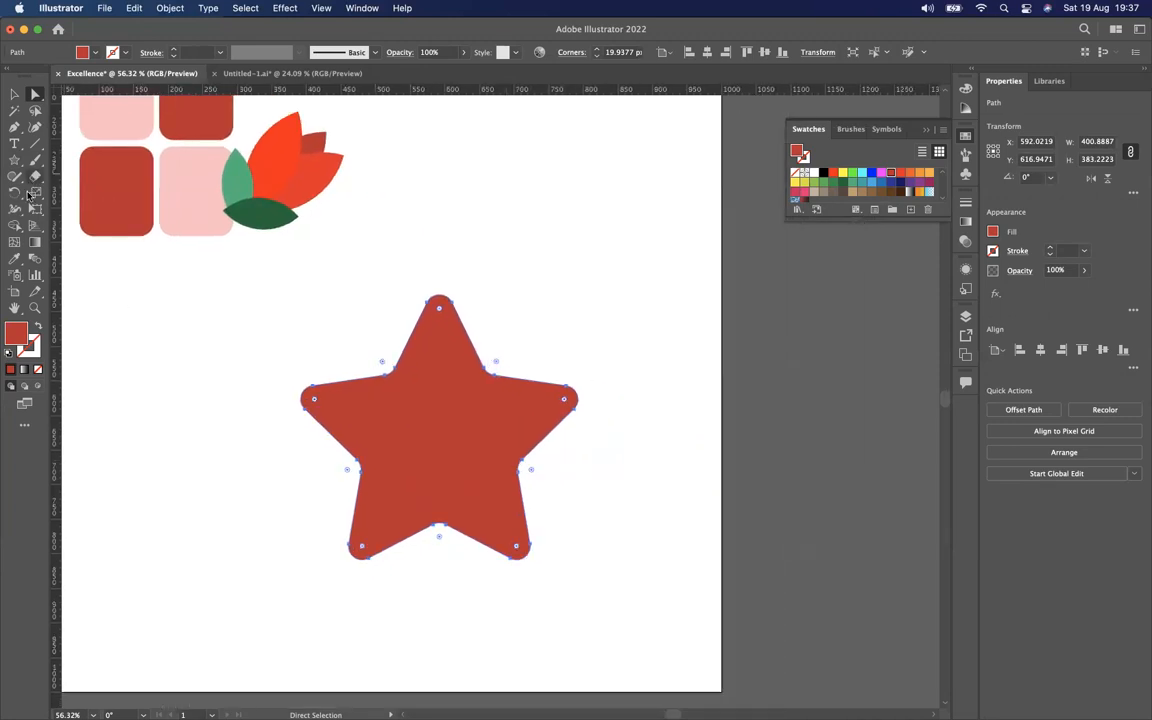
click(24, 369)
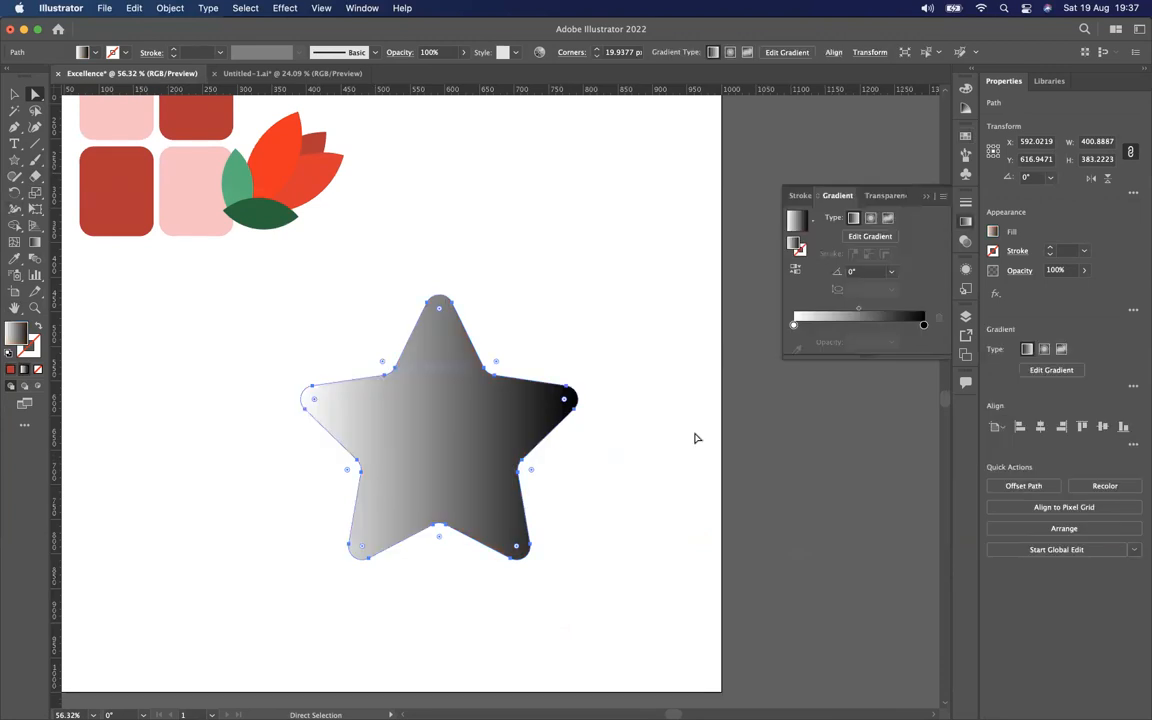
click(812, 224)
click(728, 318)
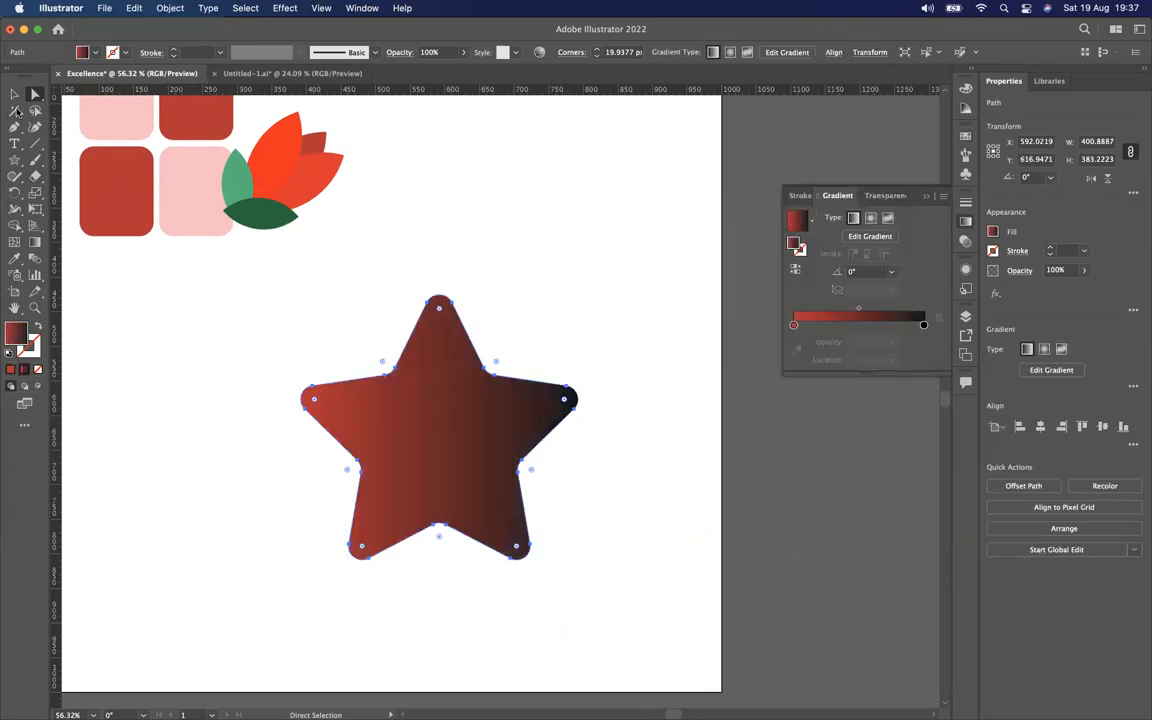
Make a copy of the gradient star rotated 25° about its centre
click(14, 95)
drag(348, 273, 596, 488)
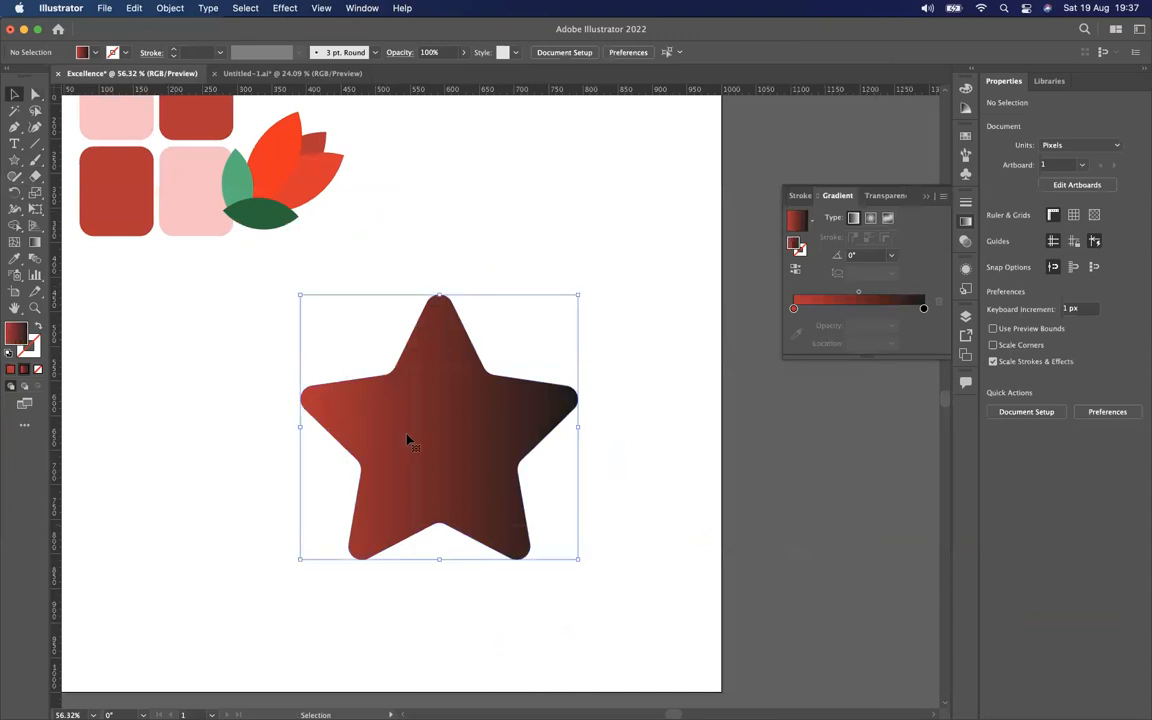
click(15, 194)
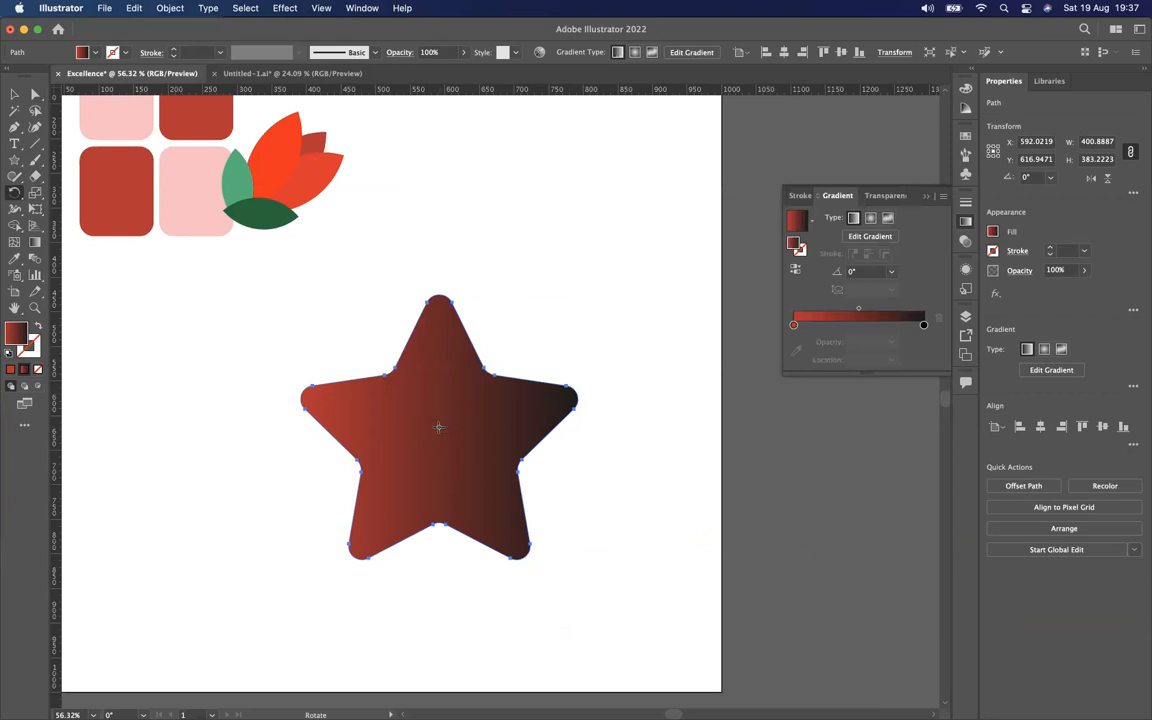
alt+click(438, 428)
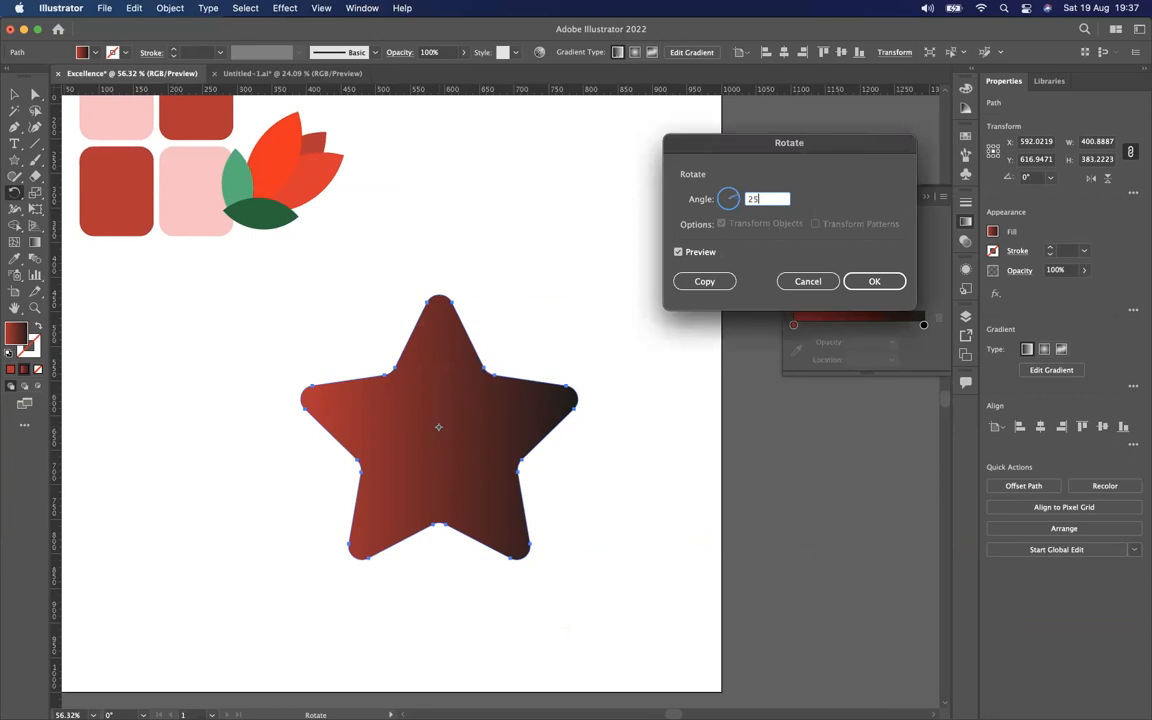
click(704, 281)
Repeat the 25° rotated copy around the same centre until the last star stands at 250°, forming a rosette
key(v)
key(super+d)
key(super+d)
key(super+d)
key(super+d)
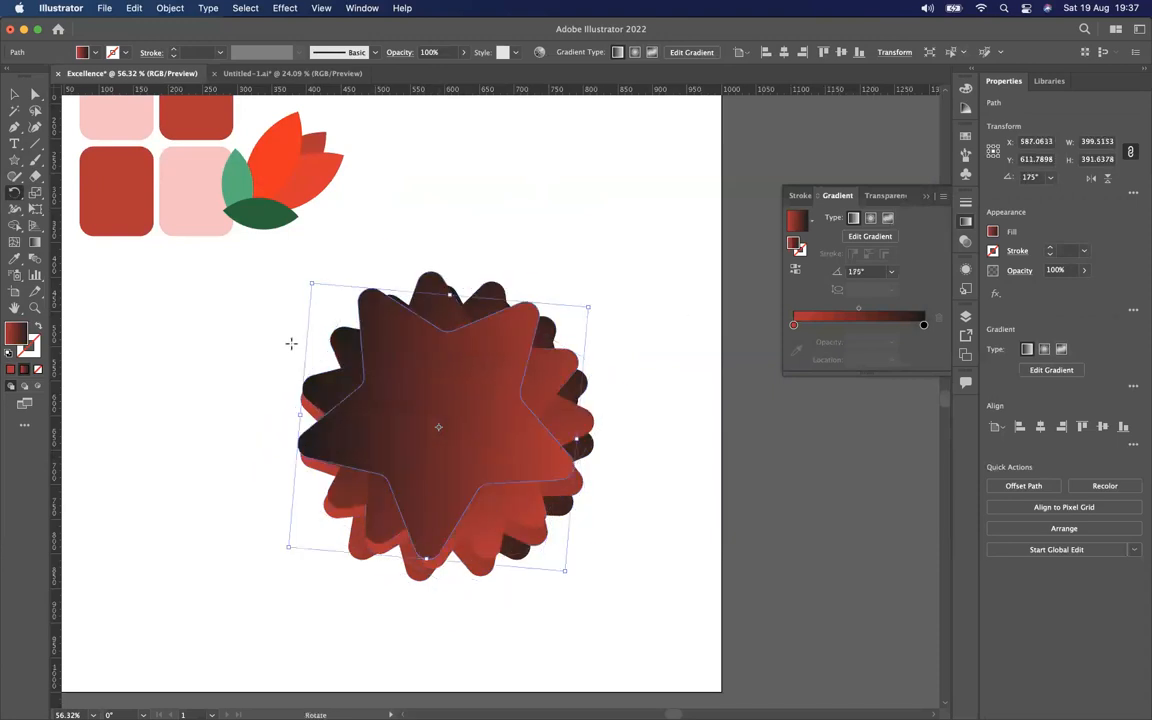
key(super+d)
key(super+d)
key(super+d)
key(r)
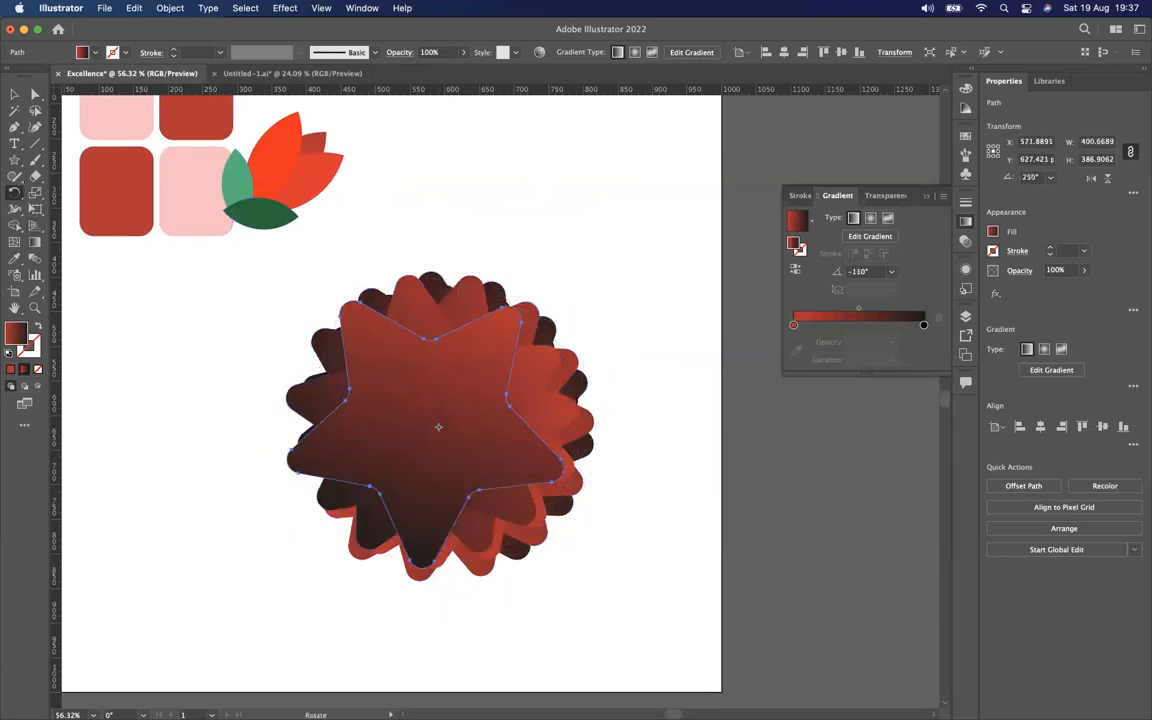
Move the whole rosette towards the artboard's lower-right corner, centred at about X 722, Y 785 px, and reselect all its stars
click(13, 95)
click(147, 352)
drag(311, 264, 698, 540)
drag(445, 421, 532, 536)
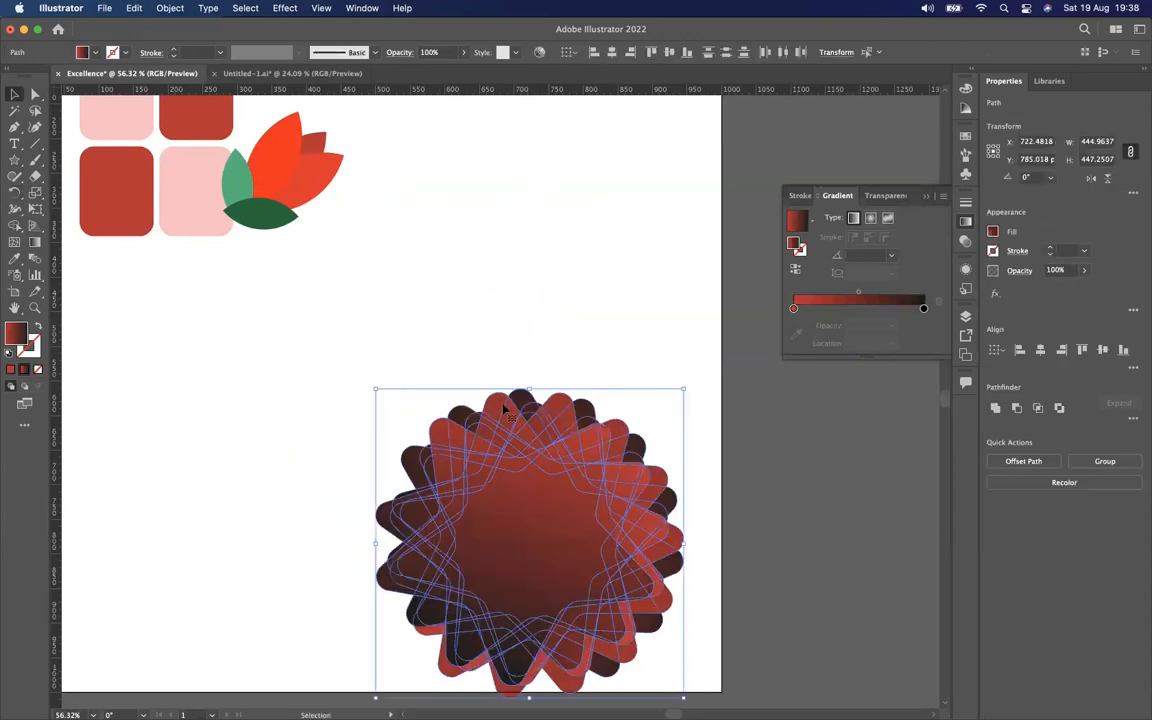
scroll(412, 386, down, 3)
scroll(412, 386, right, 2)
click(663, 374)
click(506, 432)
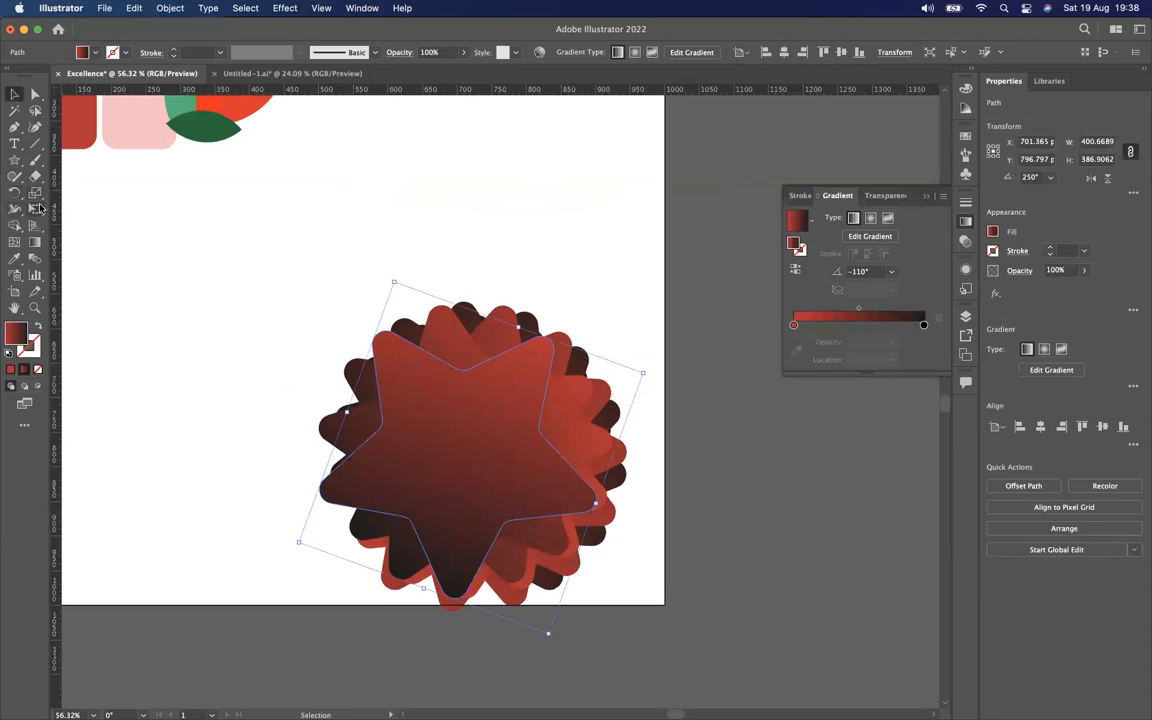
drag(305, 330, 660, 622)
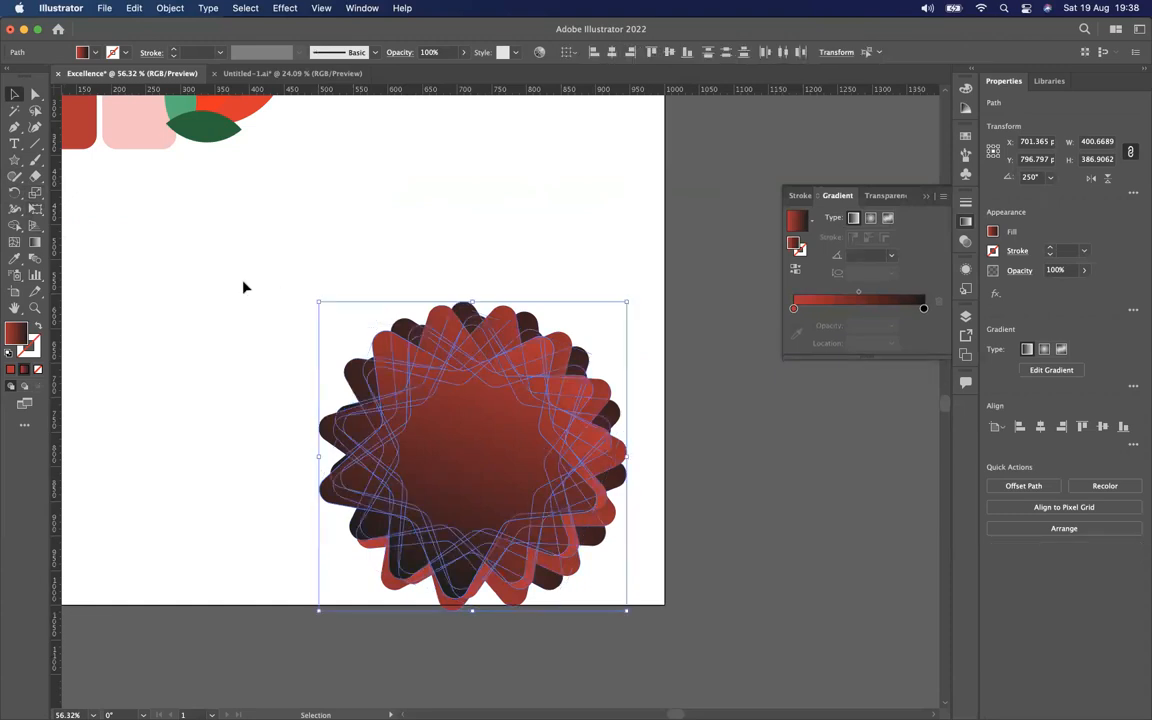
Try a uniform 40% scaled copy of the rosette about its centre
click(36, 194)
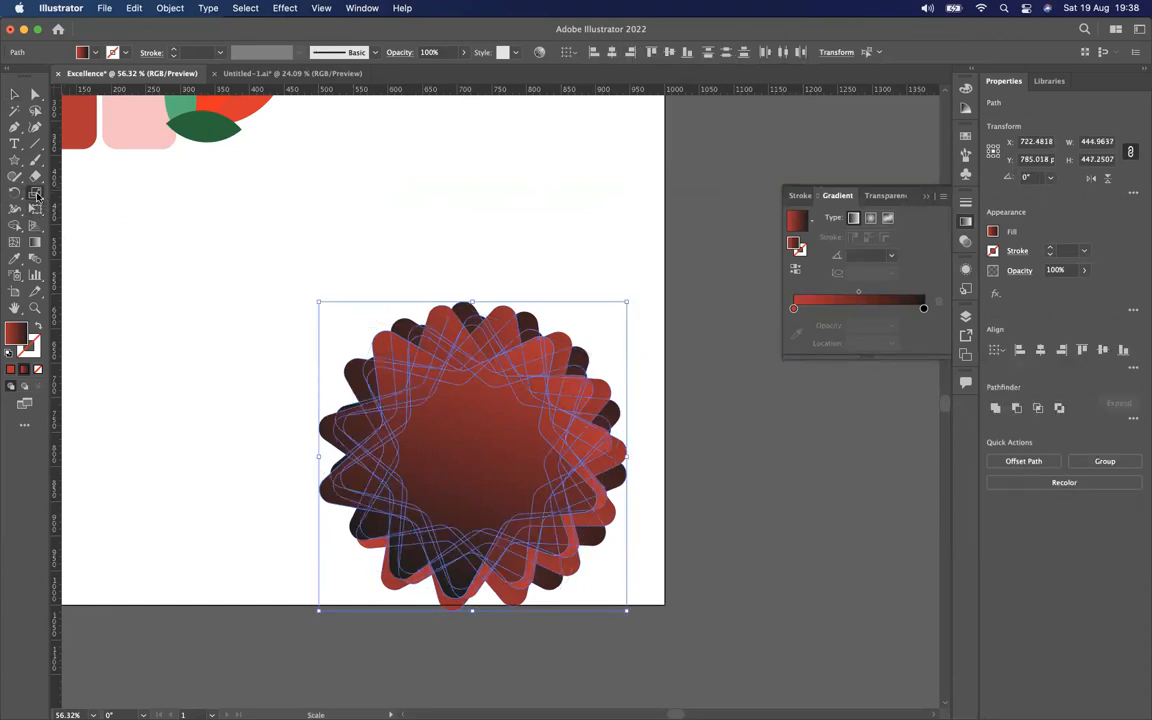
alt+click(473, 459)
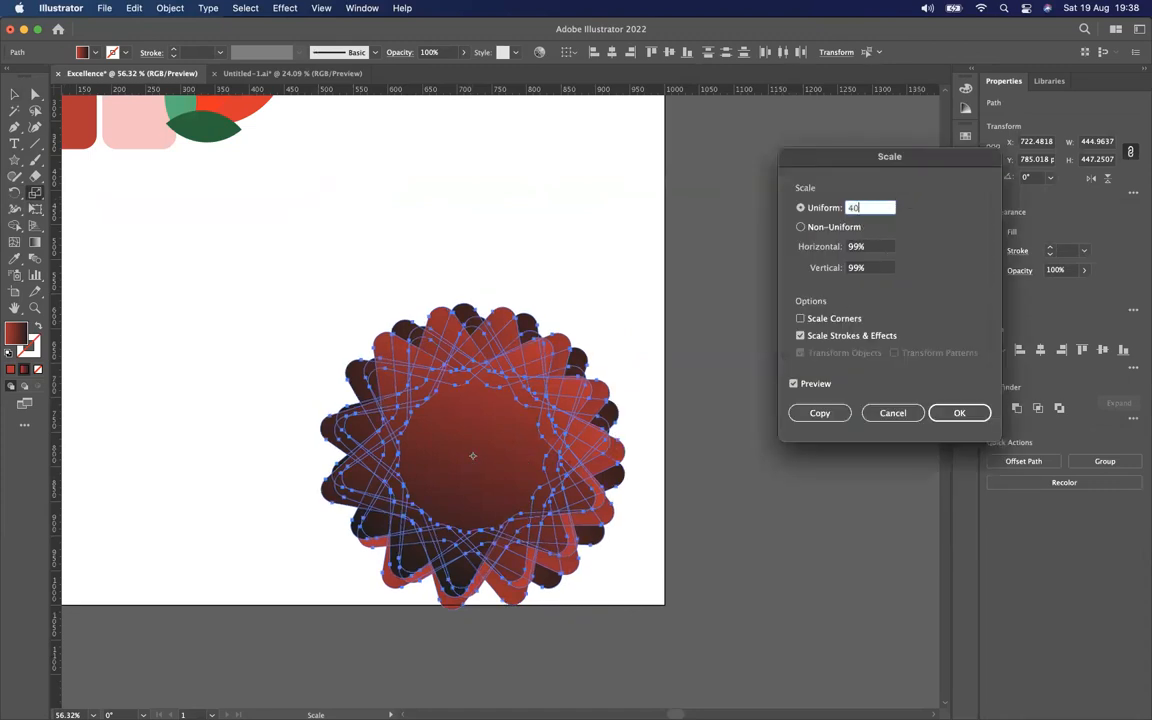
text(40)
click(820, 413)
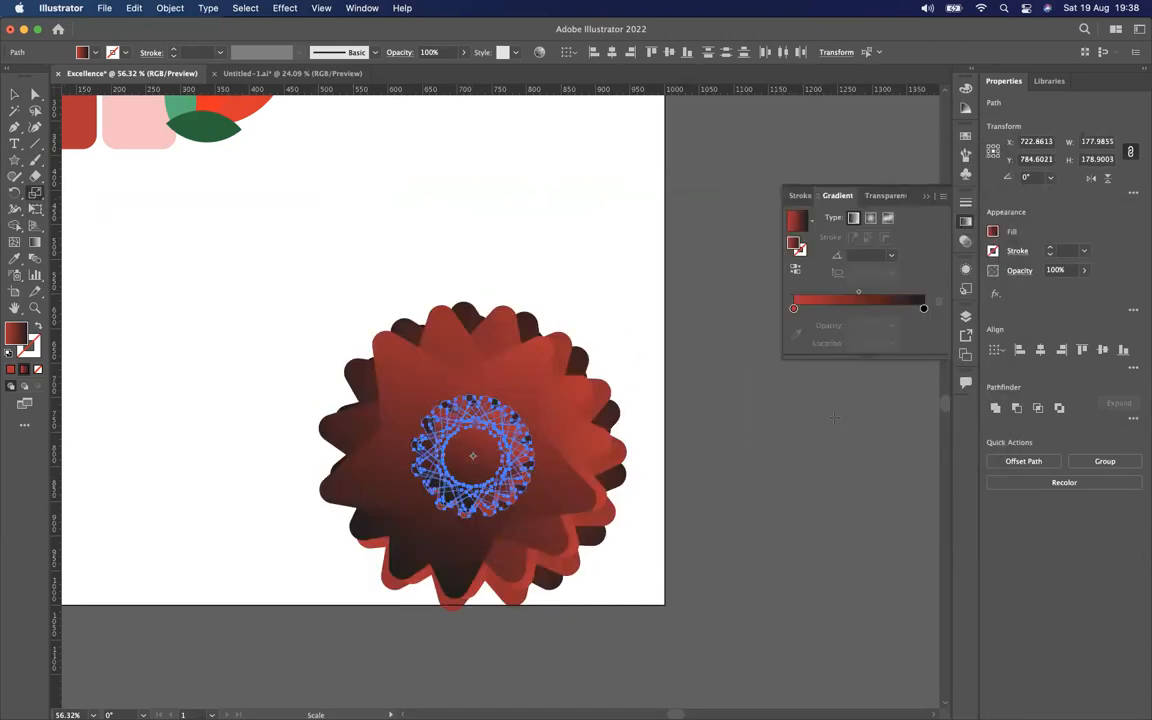
key(super+z)
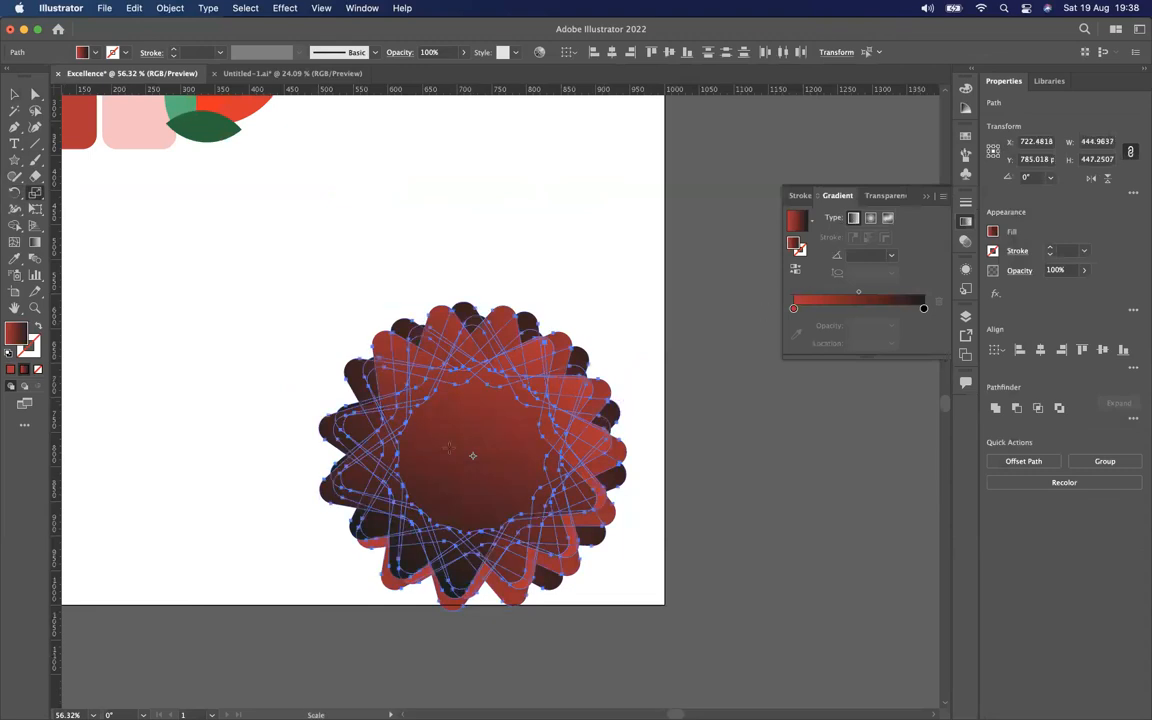
Copy the rosette scaled down uniformly to about 400 px wide, repeating the copy inwards until it is about 39 px wide
alt+click(473, 459)
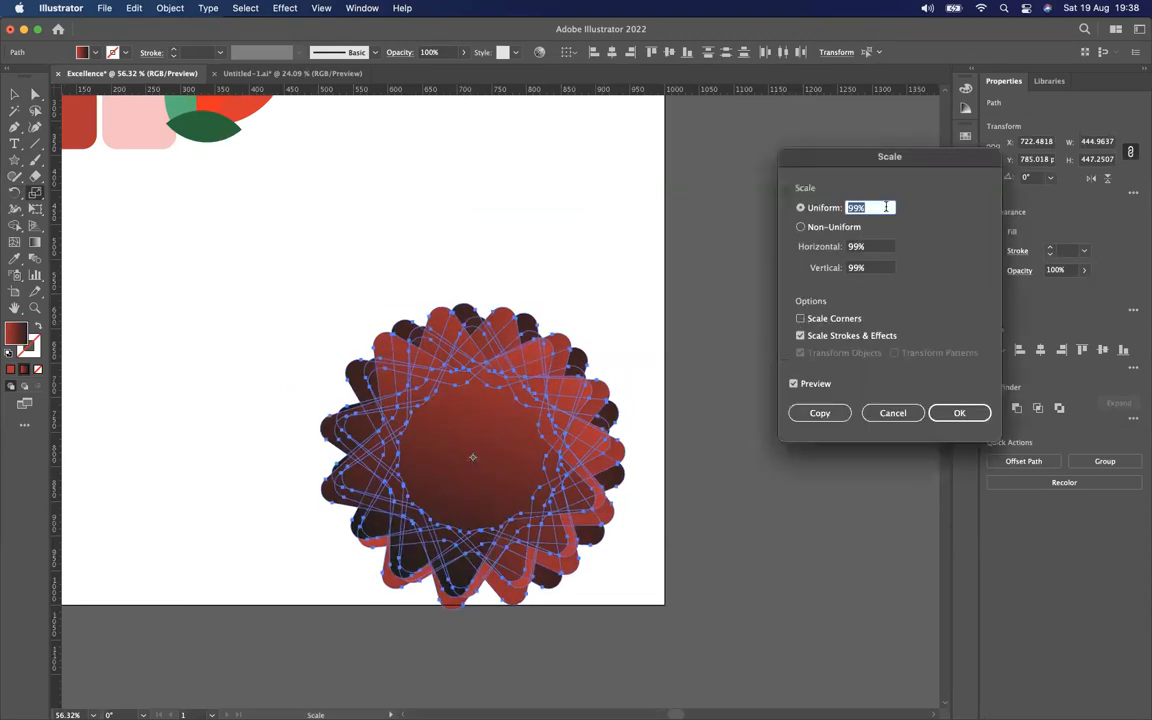
click(820, 413)
key(super+d)
key(super+d)
key(super+d)
key(super+d)
key(super+d)
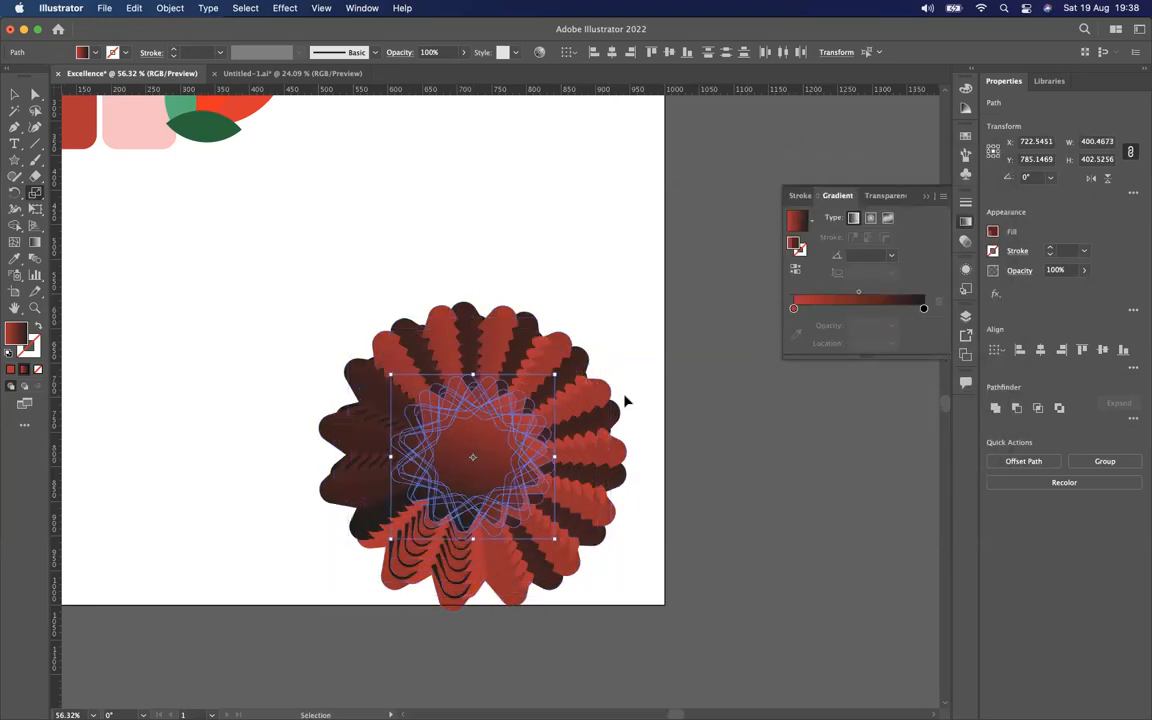
key(super+d)
key(super+d)
key(super+d)
key(super+d)
key(super+d)
key(super+d)
key(super+d)
key(super+d)
key(super+d)
key(super+d)
key(super+d)
key(super+d)
key(super+d)
key(super+d)
key(super+d)
key(super+d)
key(s)
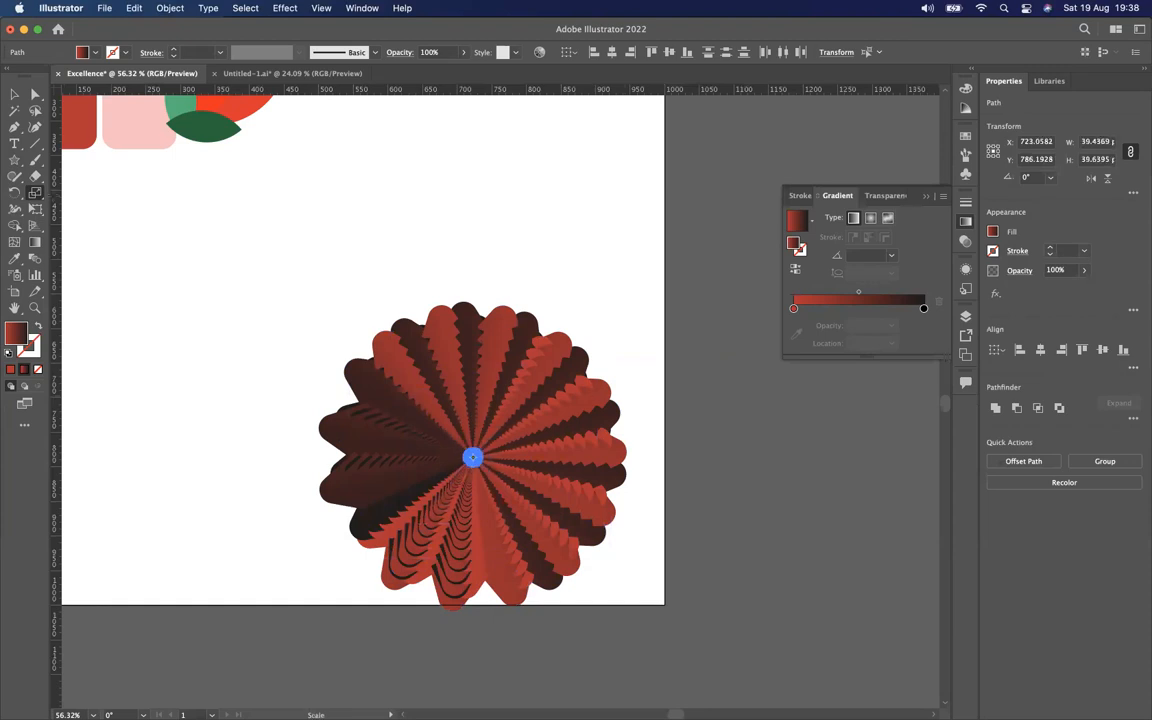
Examine the layered petals and gradient ridges of the finished rosette up close
key(v)
click(588, 473)
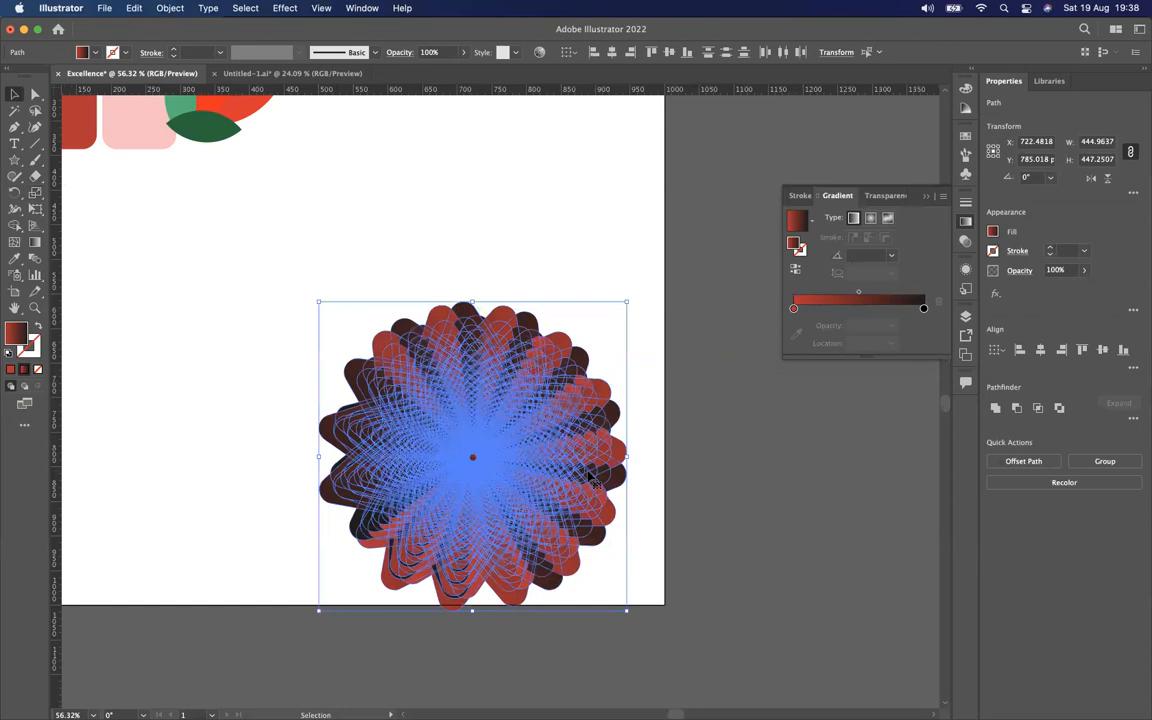
scroll(588, 473, up, 3)
key(super+shift+a)
scroll(560, 373, up, 4)
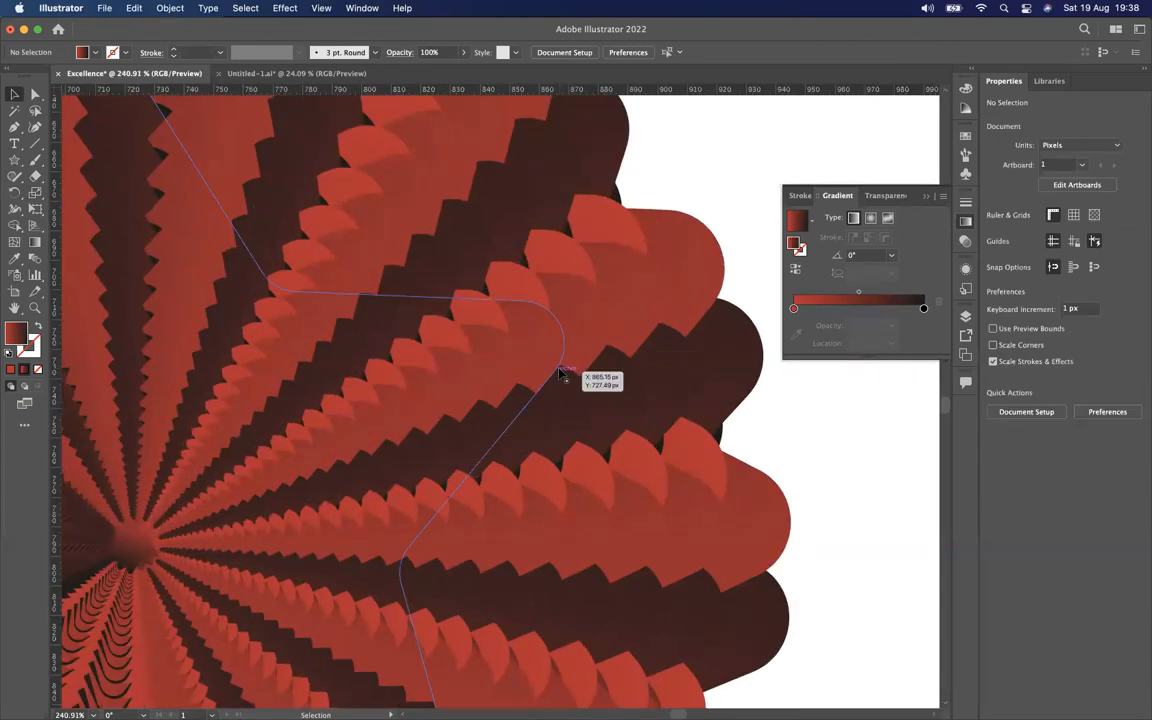
scroll(560, 373, down, 5)
scroll(560, 373, left, 5)
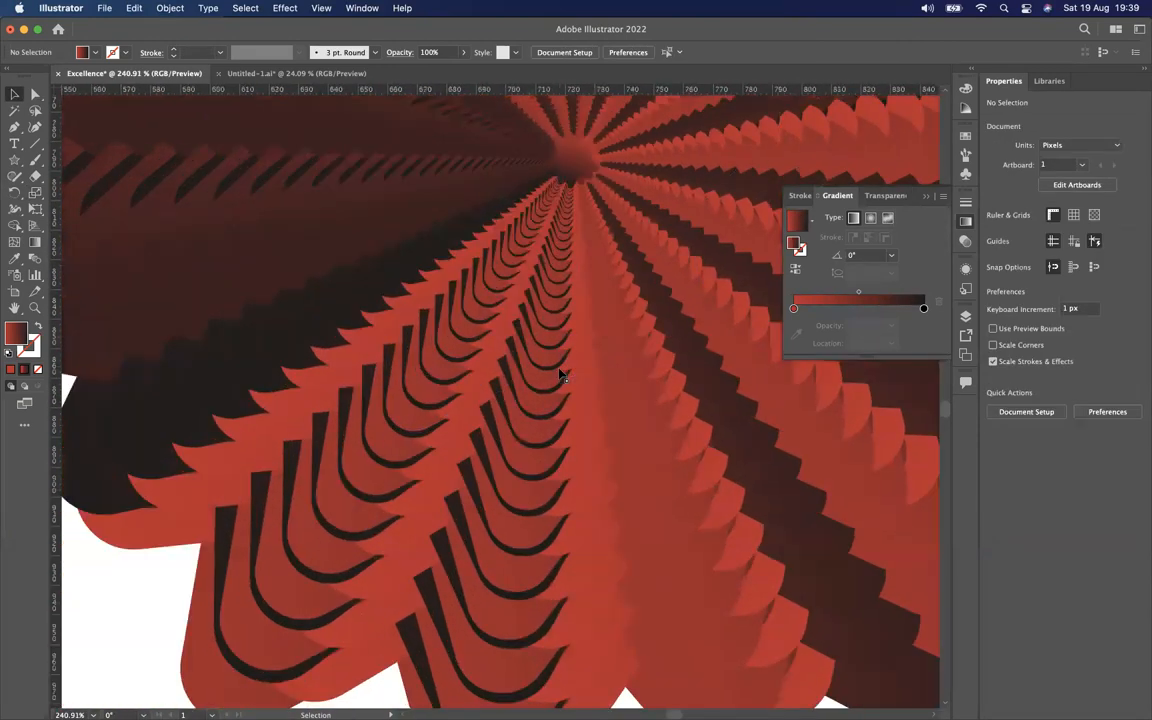
scroll(560, 373, up, 10)
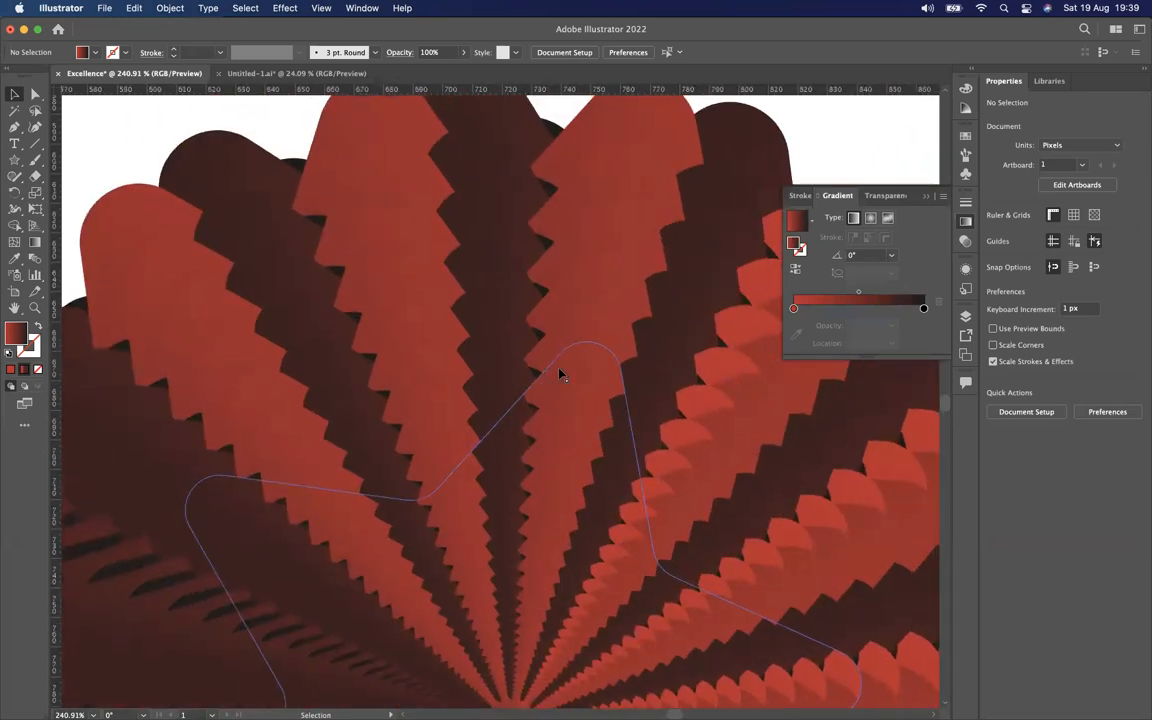
scroll(560, 373, down, 8)
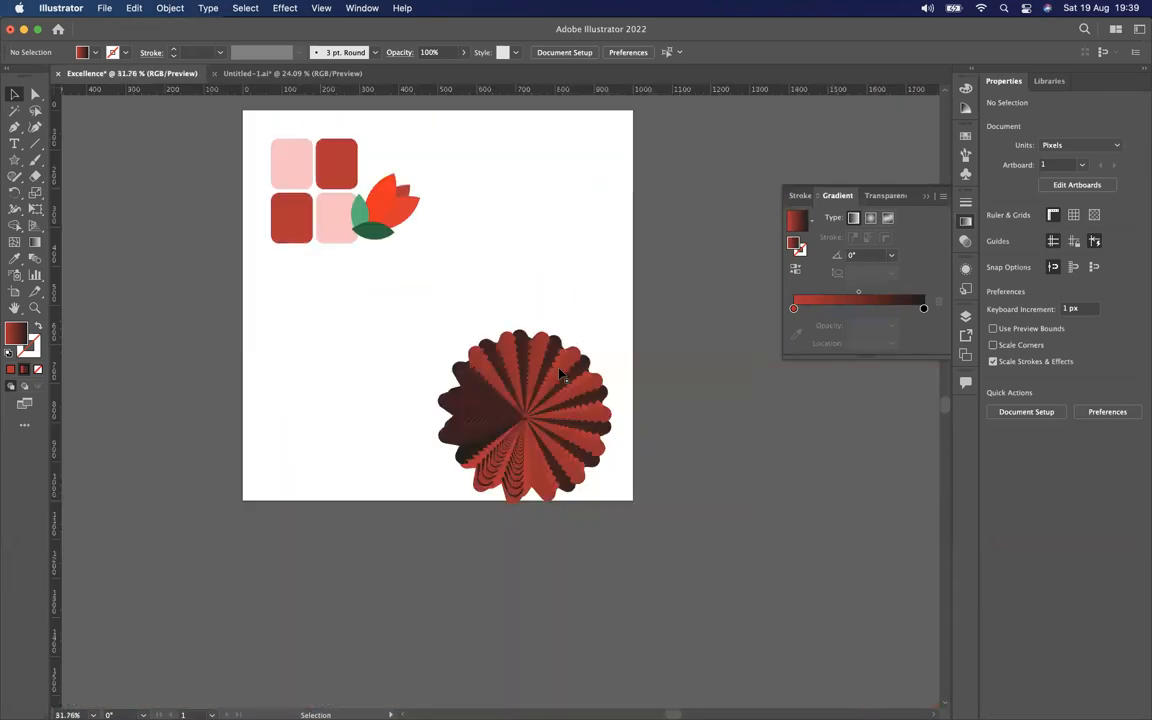
Delete the entire layered star rosette from the artboard
scroll(560, 373, right, 2)
scroll(560, 373, down, 1)
drag(334, 257, 586, 476)
key(Delete)
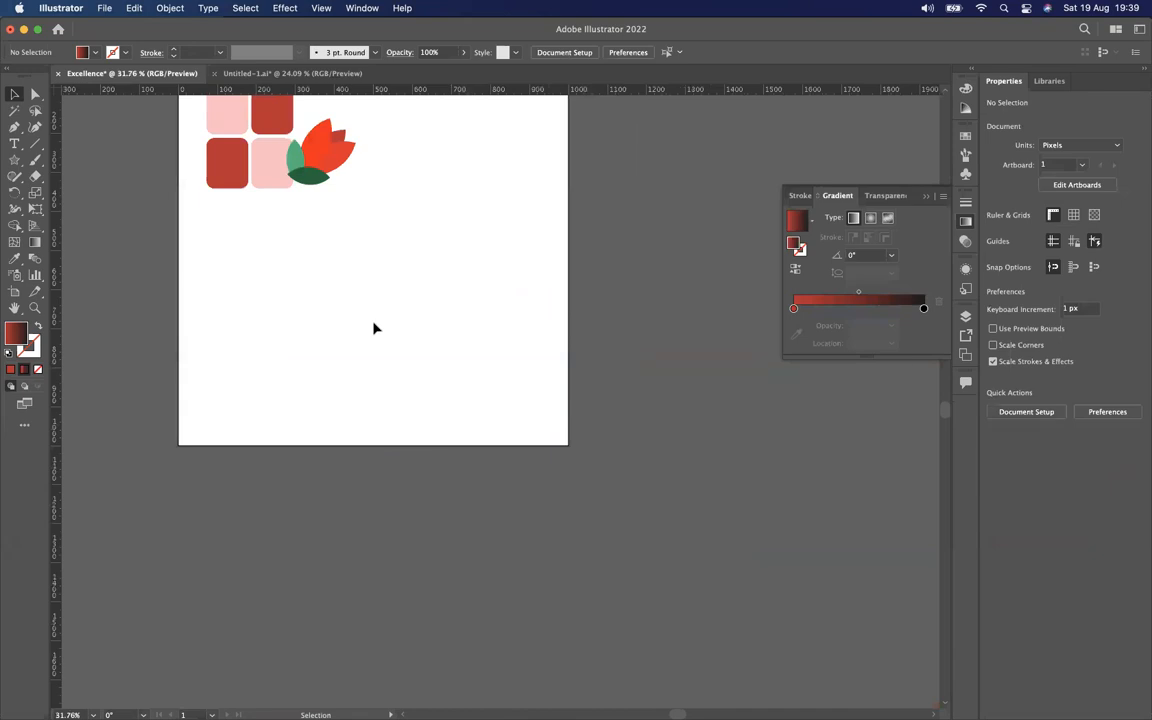
scroll(291, 237, up, 3)
scroll(291, 237, left, 1)
drag(237, 180, 460, 261)
click(435, 258)
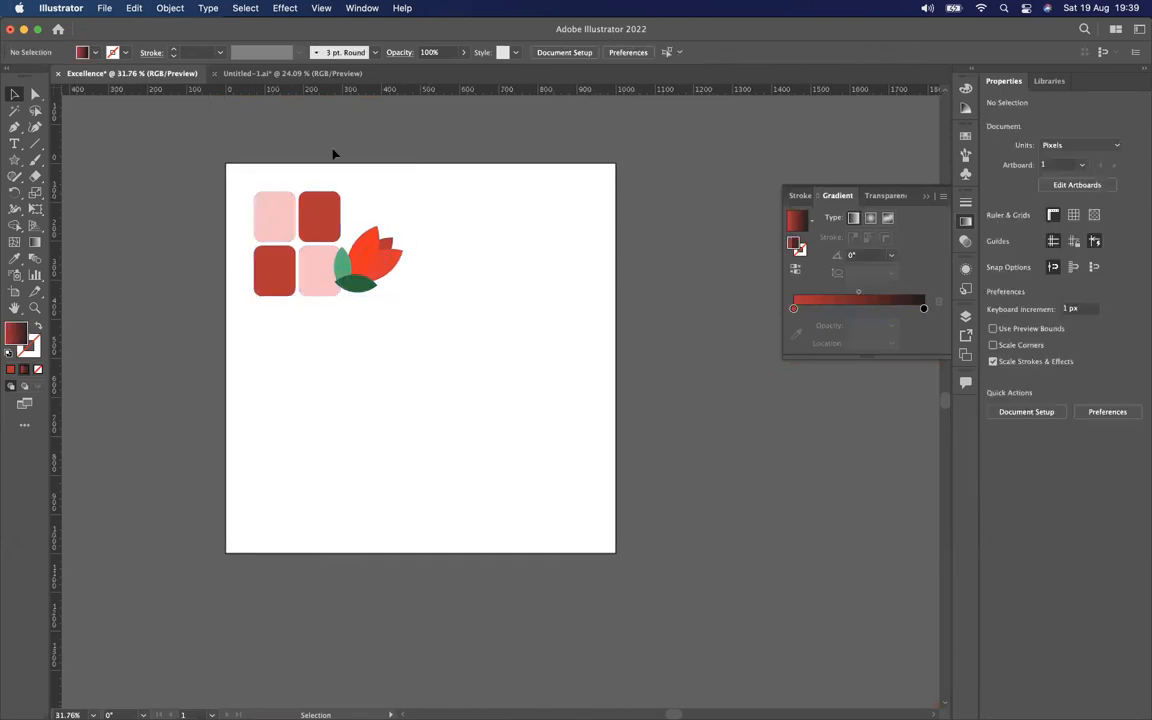
key(super+a)
click(462, 338)
scroll(475, 383, up, 5)
scroll(475, 383, up, 4)
scroll(475, 383, left, 4)
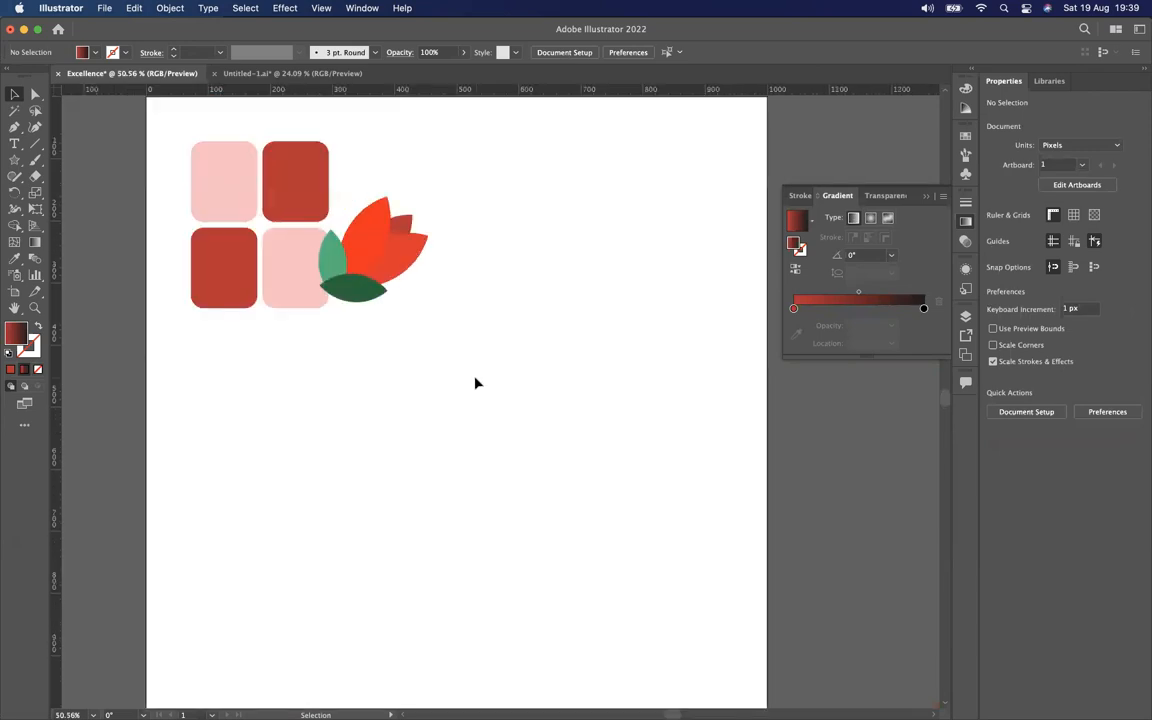
Collapse the open Gradient panel to clear the canvas beside the artboard
scroll(470, 388, up, 3)
scroll(470, 388, left, 3)
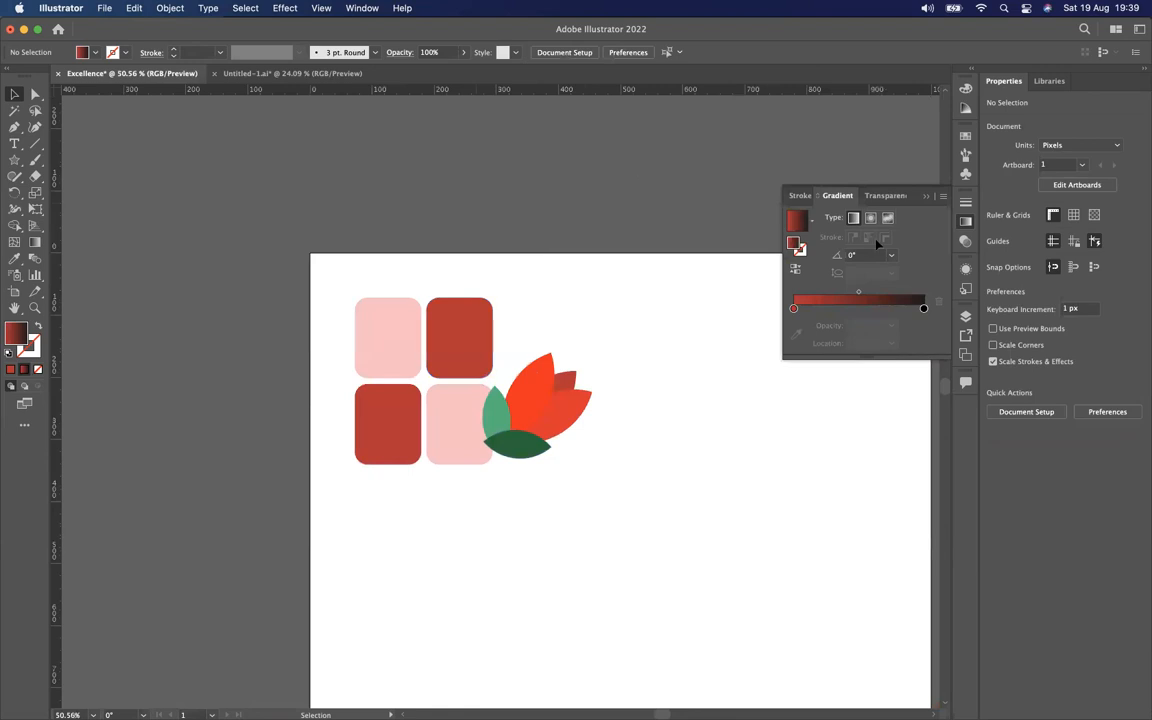
click(926, 196)
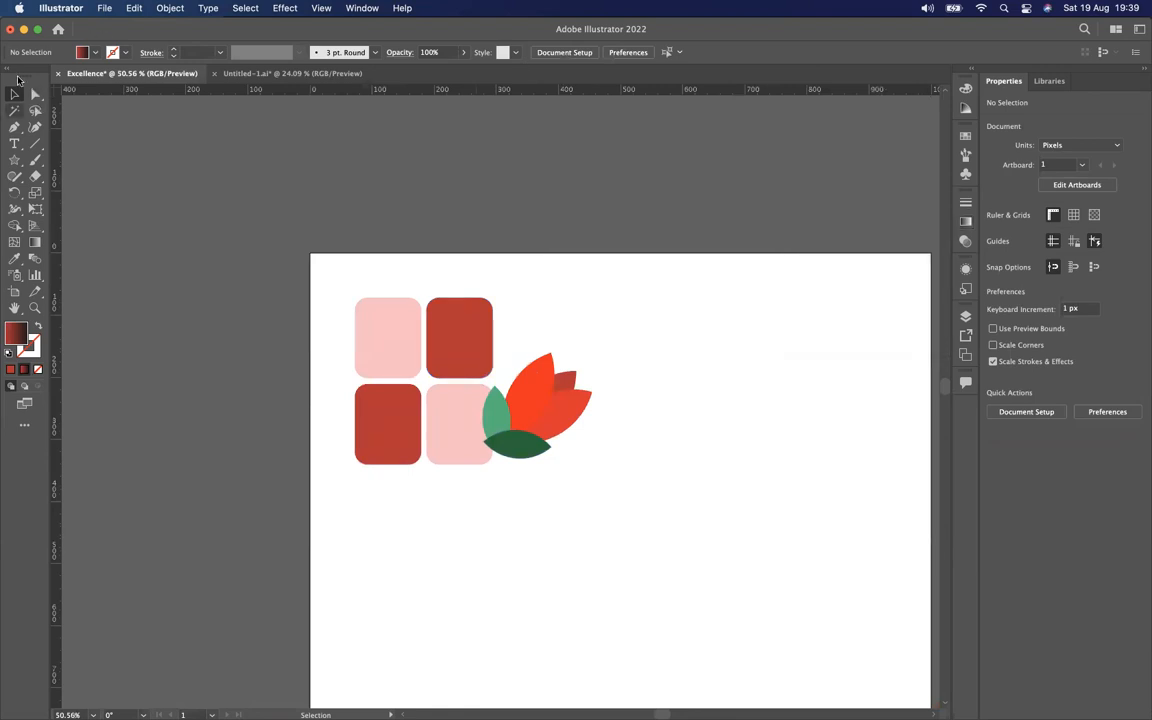